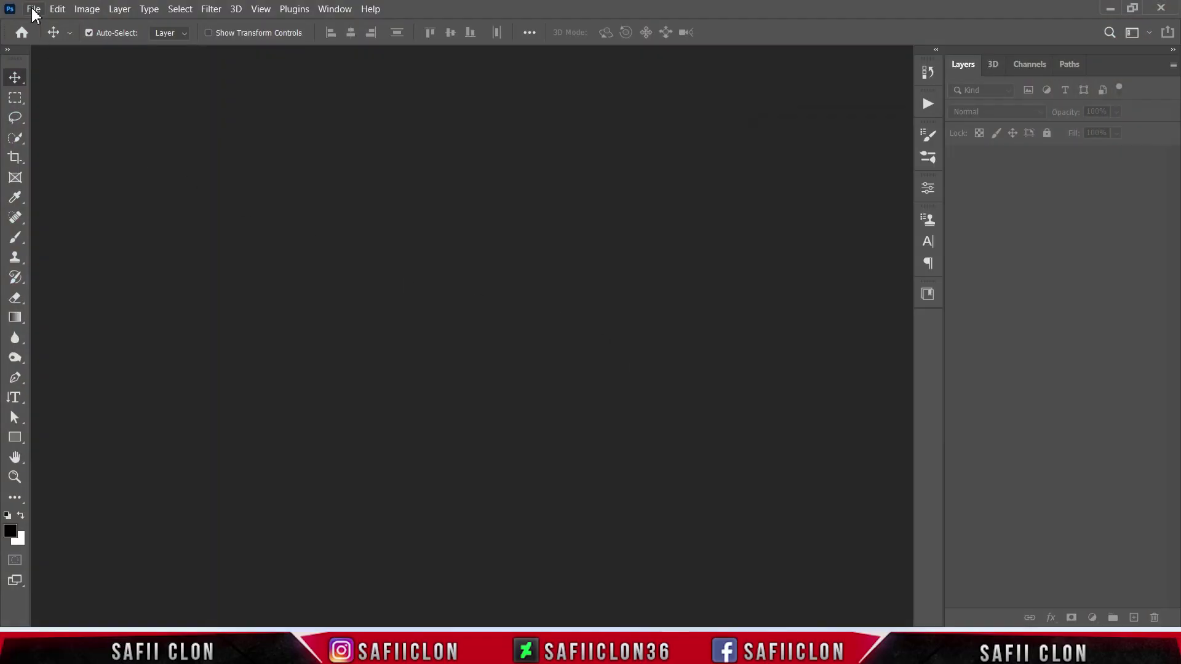
# Create a blank document 1200 px wide, 1721 px high, at 300 pixels per inch
pyautogui.click(34, 8)
pyautogui.click(50, 27)
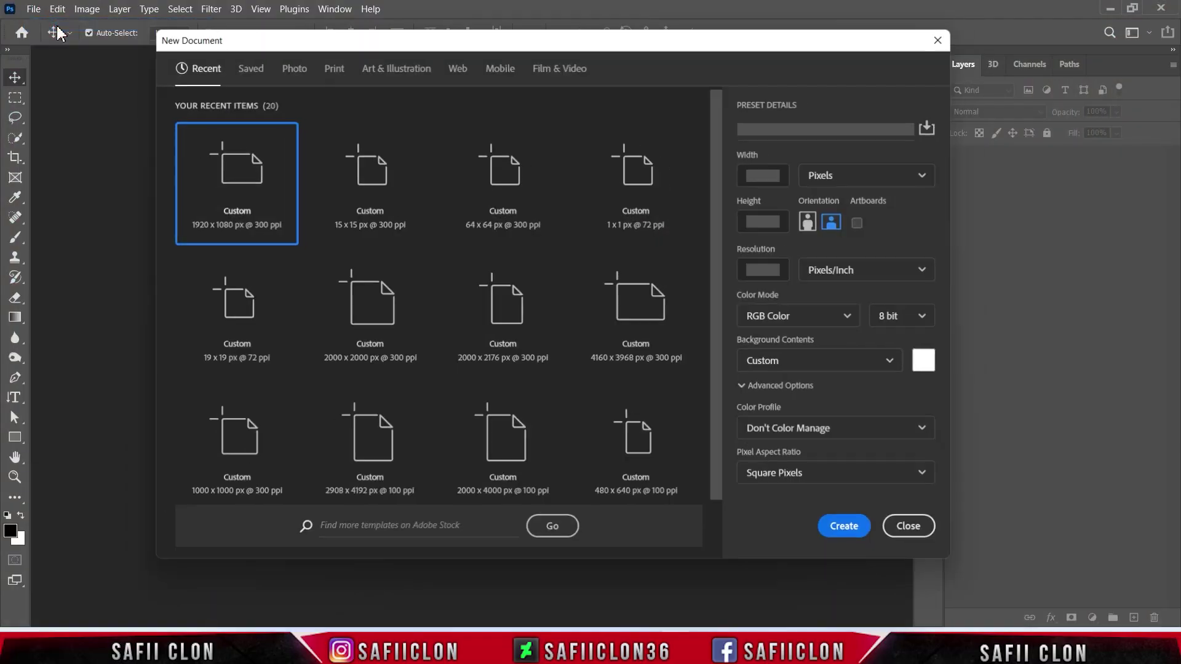
pyautogui.click(886, 175)
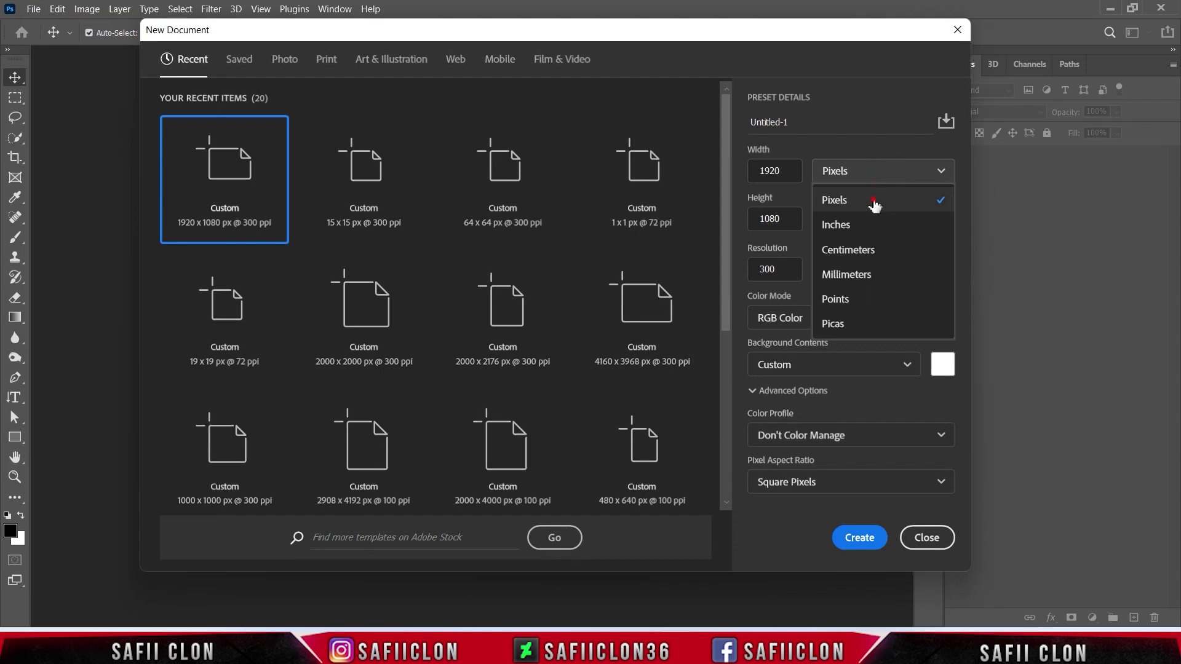
pyautogui.click(874, 203)
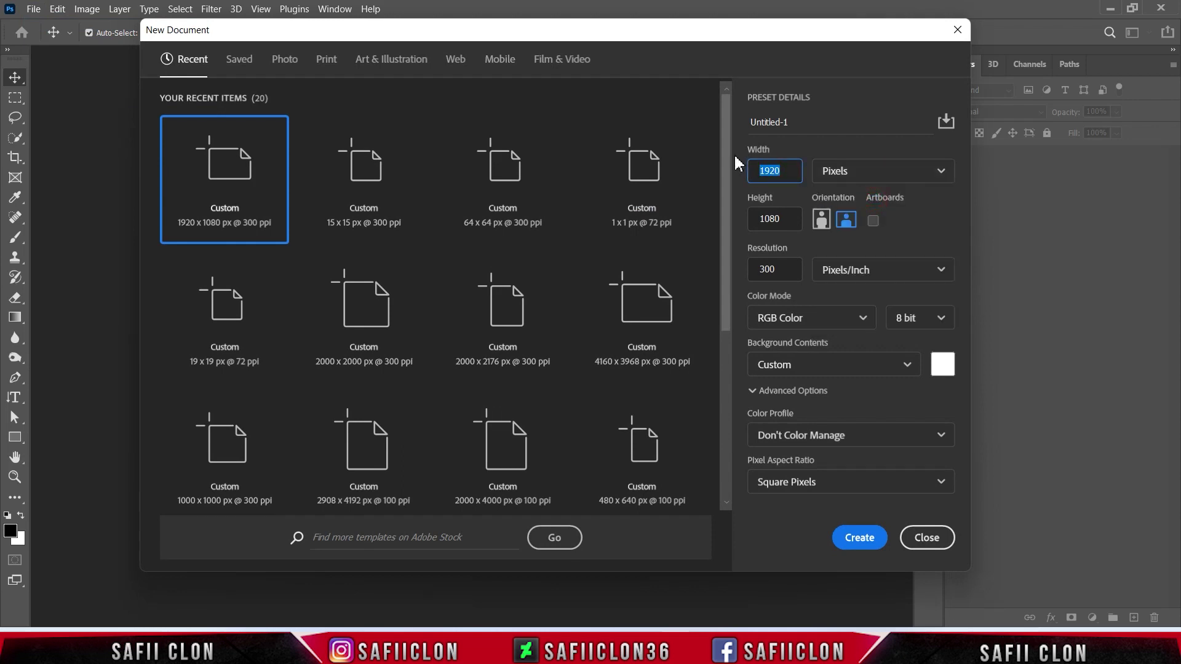
pyautogui.moveTo(792, 223); pyautogui.dragTo(757, 219)
pyautogui.press('BackSpace')
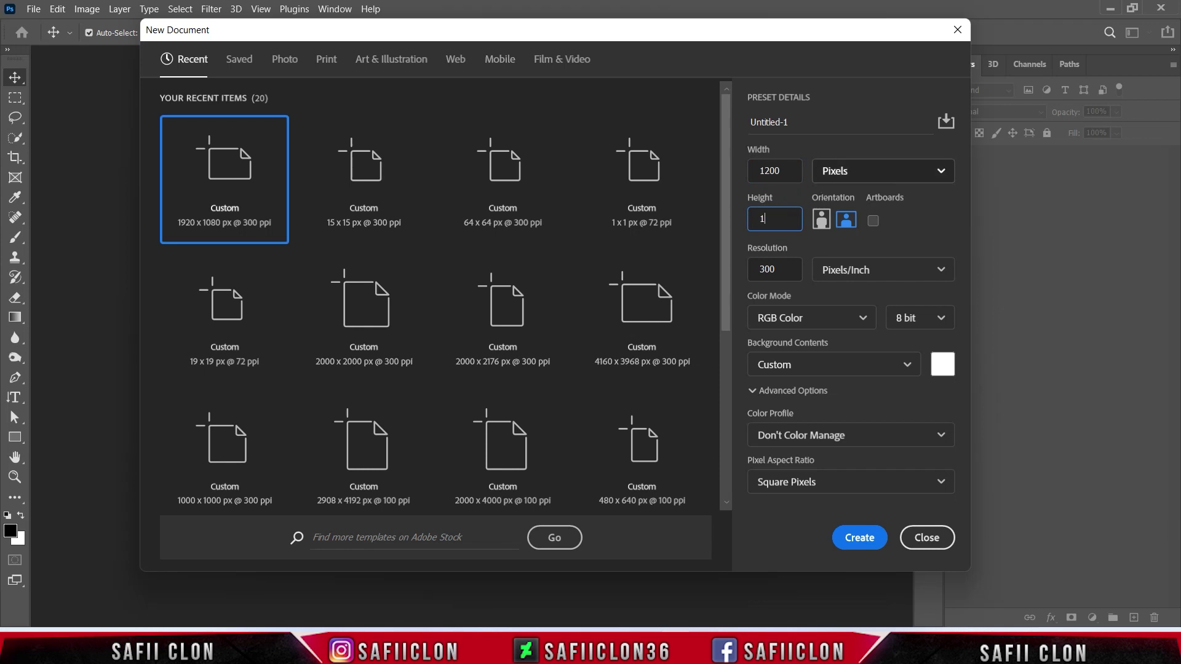
pyautogui.write('721')
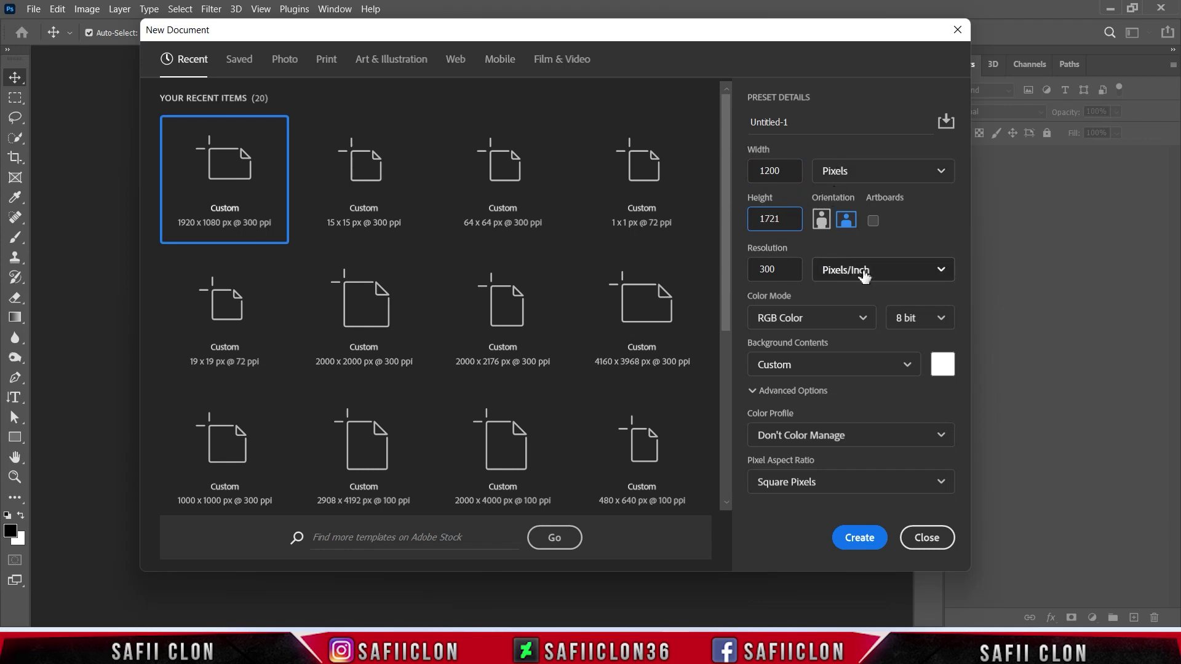
pyautogui.click(867, 277)
pyautogui.click(858, 299)
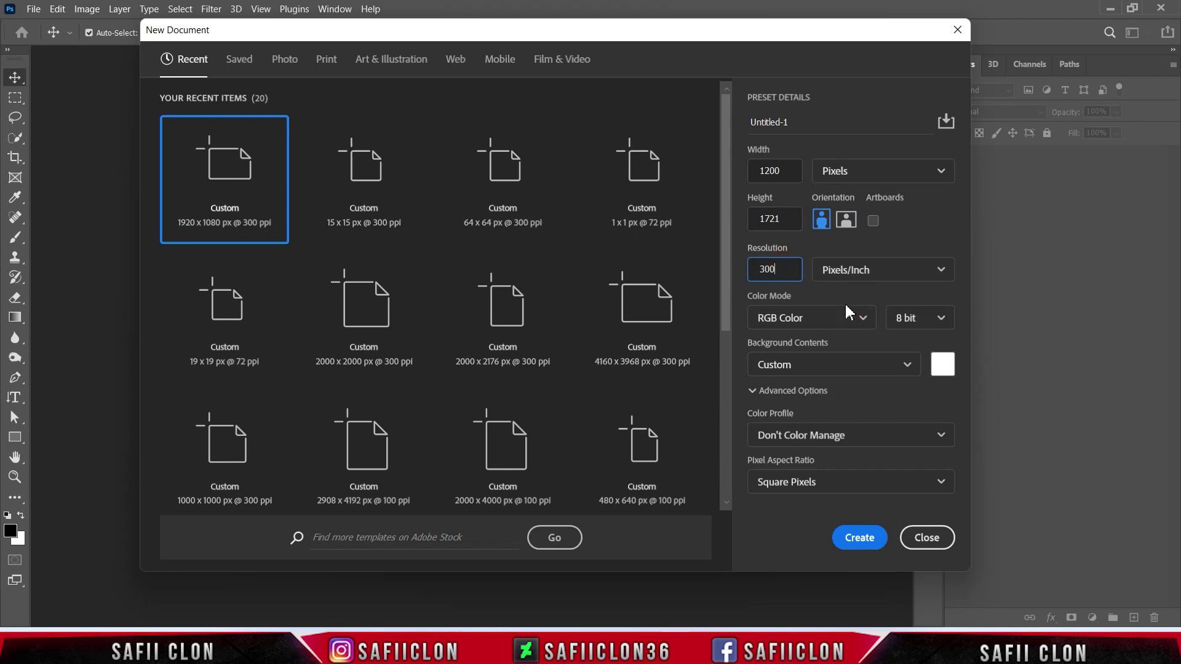
pyautogui.click(860, 539)
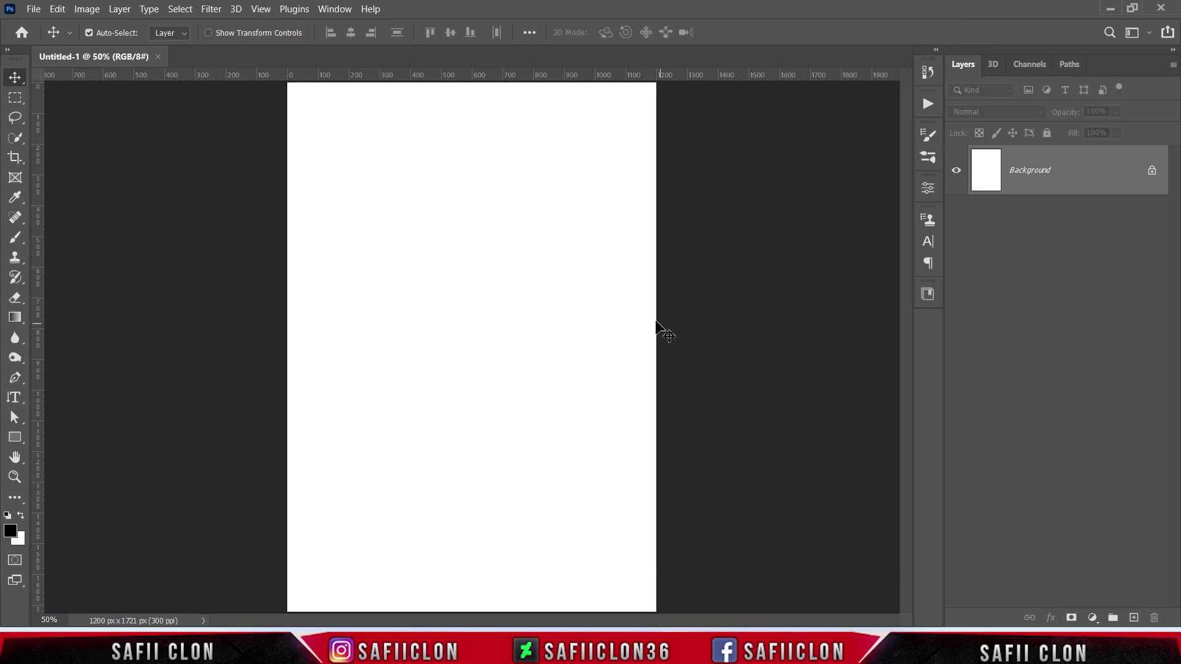
# Open the footballer photo 0_GettyImages-1238509149.jpg
pyautogui.click(33, 9)
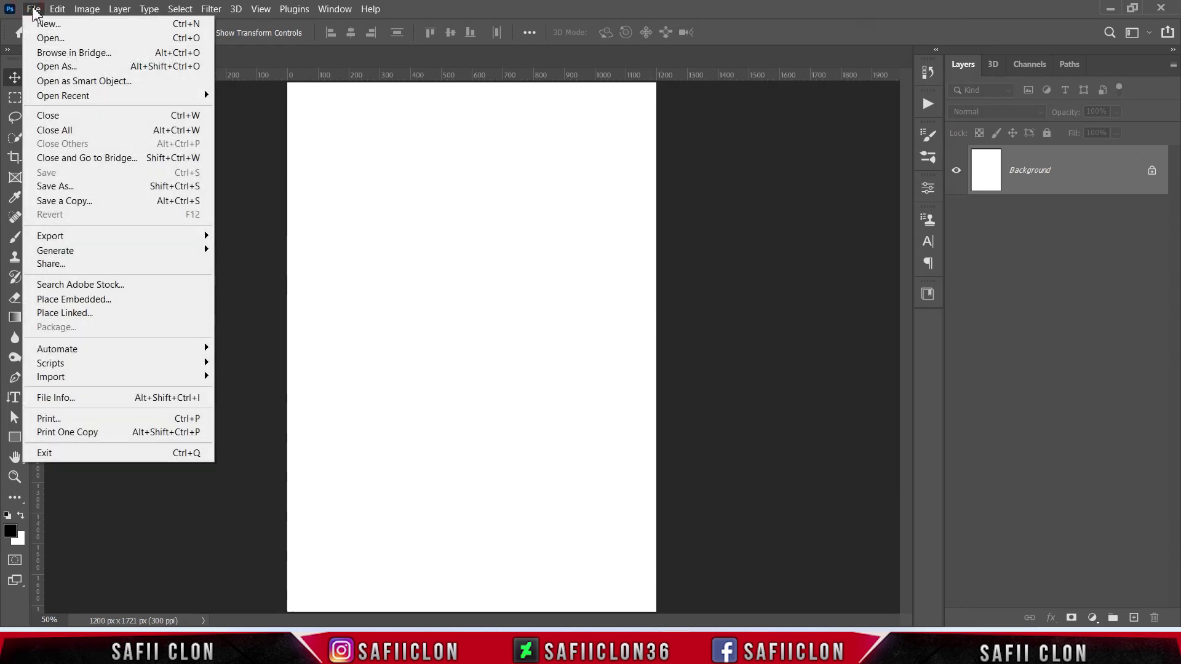
pyautogui.click(55, 39)
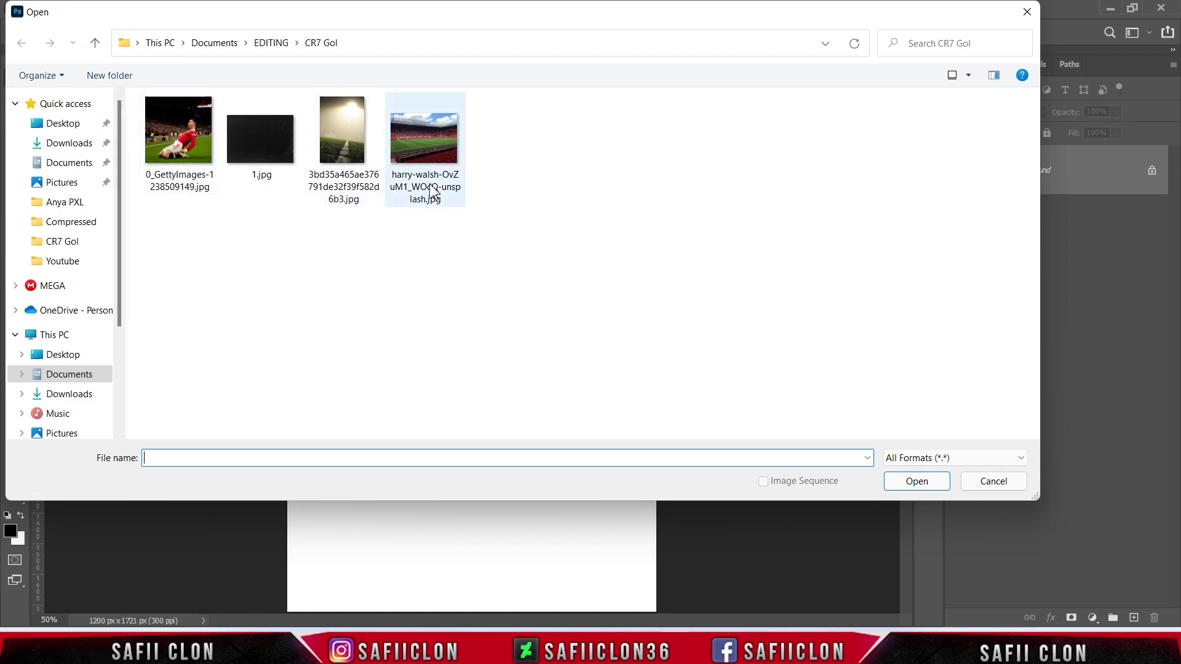
pyautogui.click(176, 155)
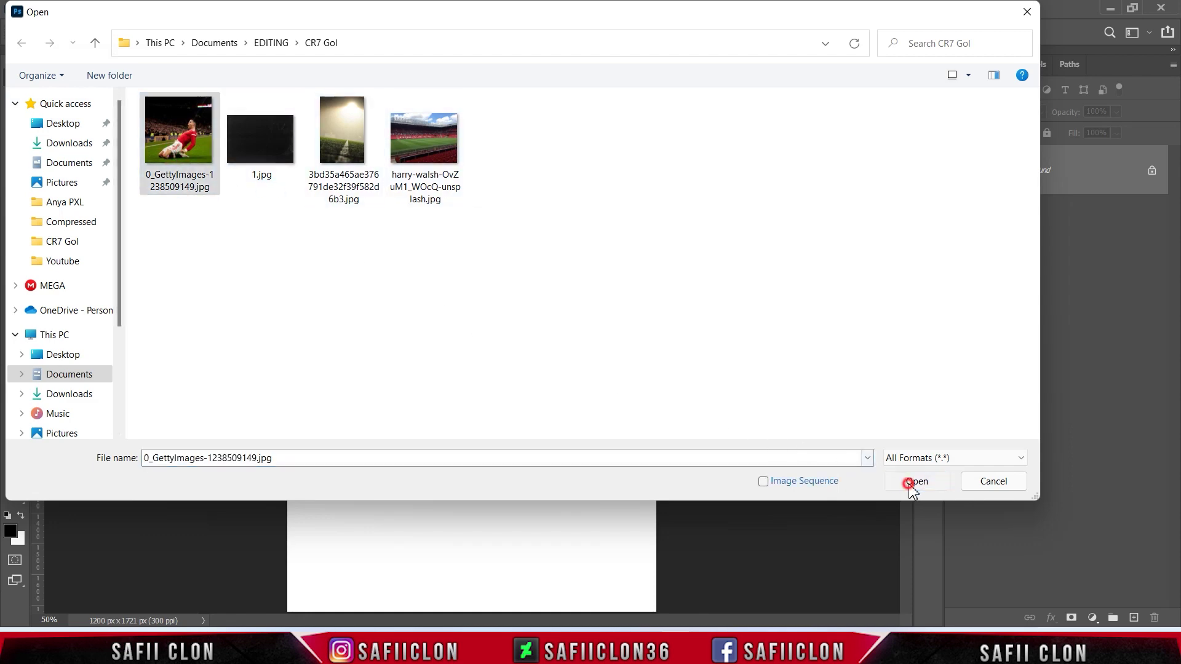
pyautogui.click(910, 483)
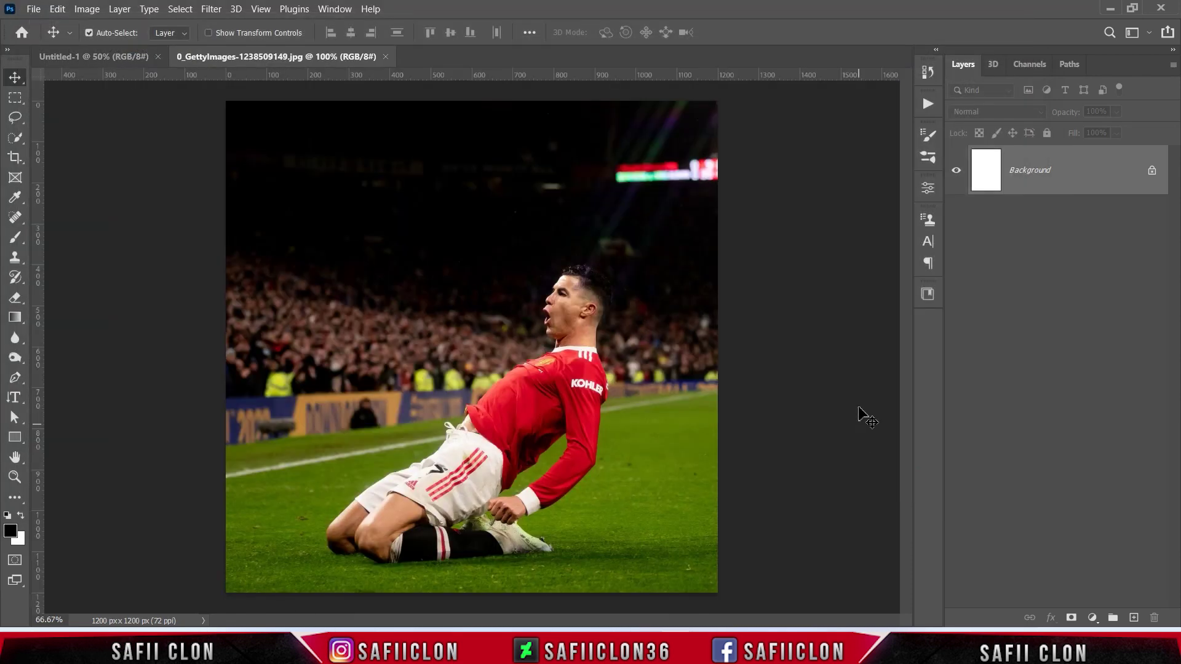
# Unlock the Background layer into Layer 0 and view the photo at 100%
pyautogui.click(1151, 172)
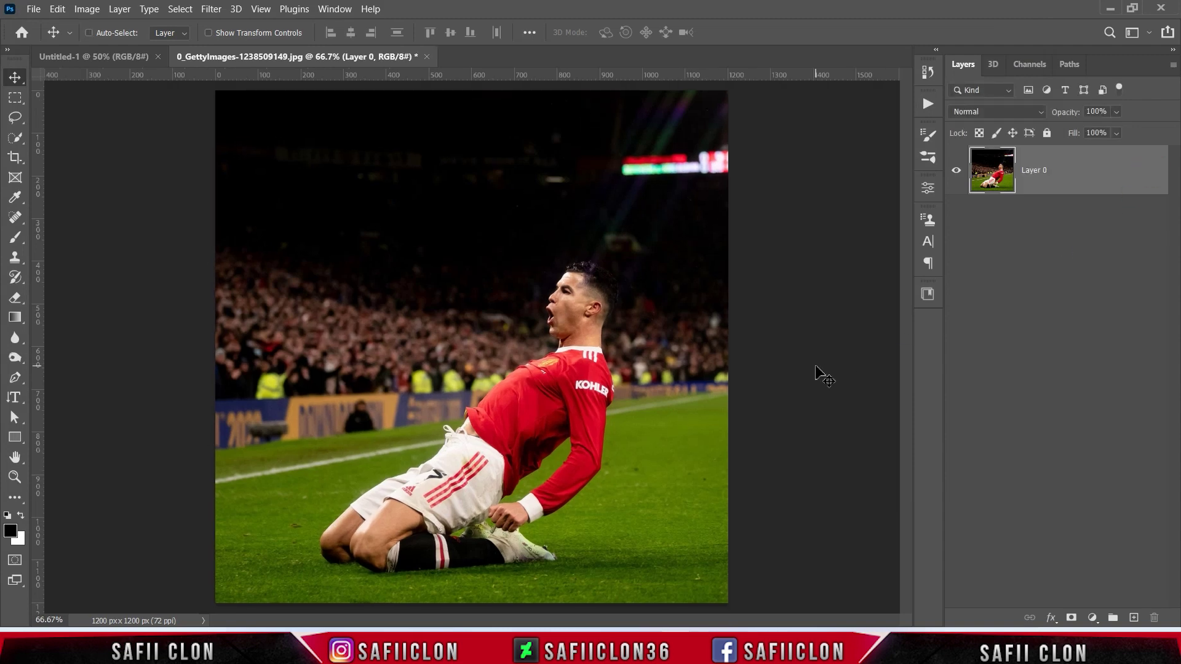
pyautogui.hotkey('ctrl', '1')
pyautogui.scroll(-1, 811, 378)
pyautogui.scroll(-1, 373, 280)
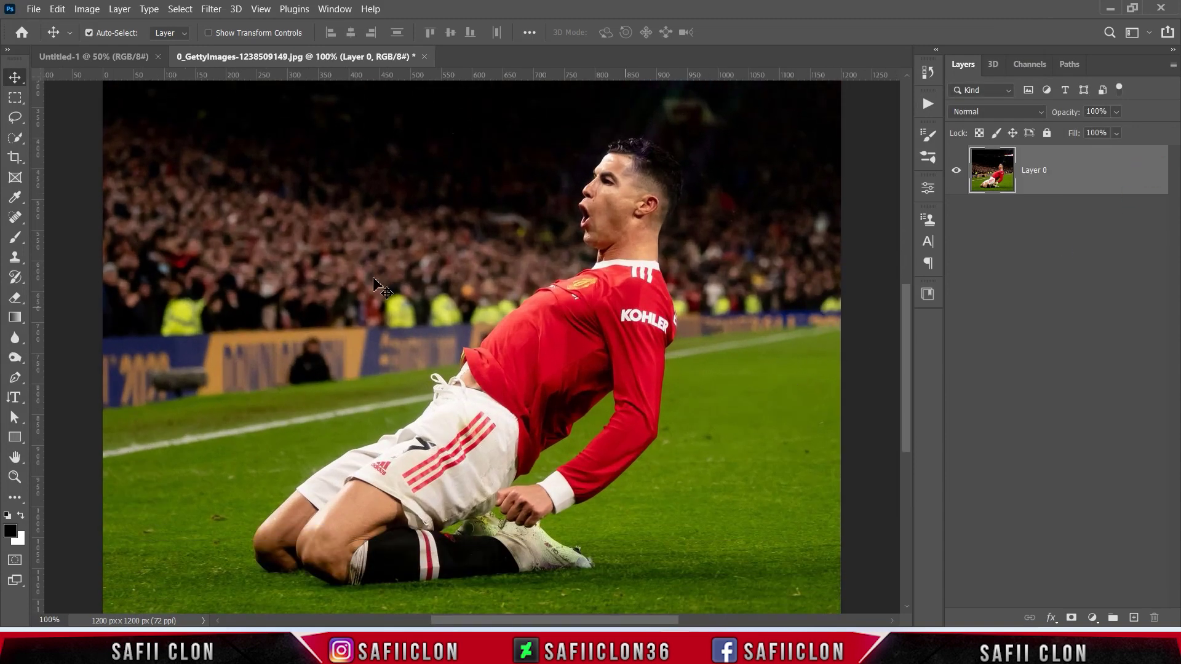
pyautogui.click(17, 135)
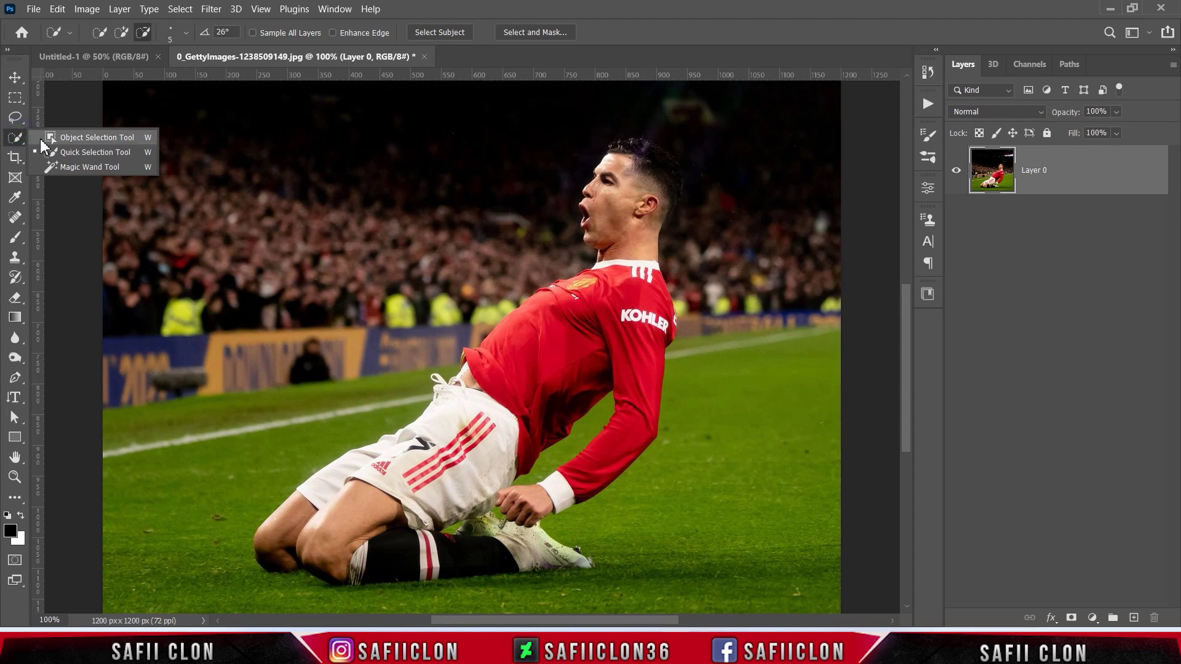
# Run Select Subject in Add mode and set the selection brush to 10 px
pyautogui.click(75, 152)
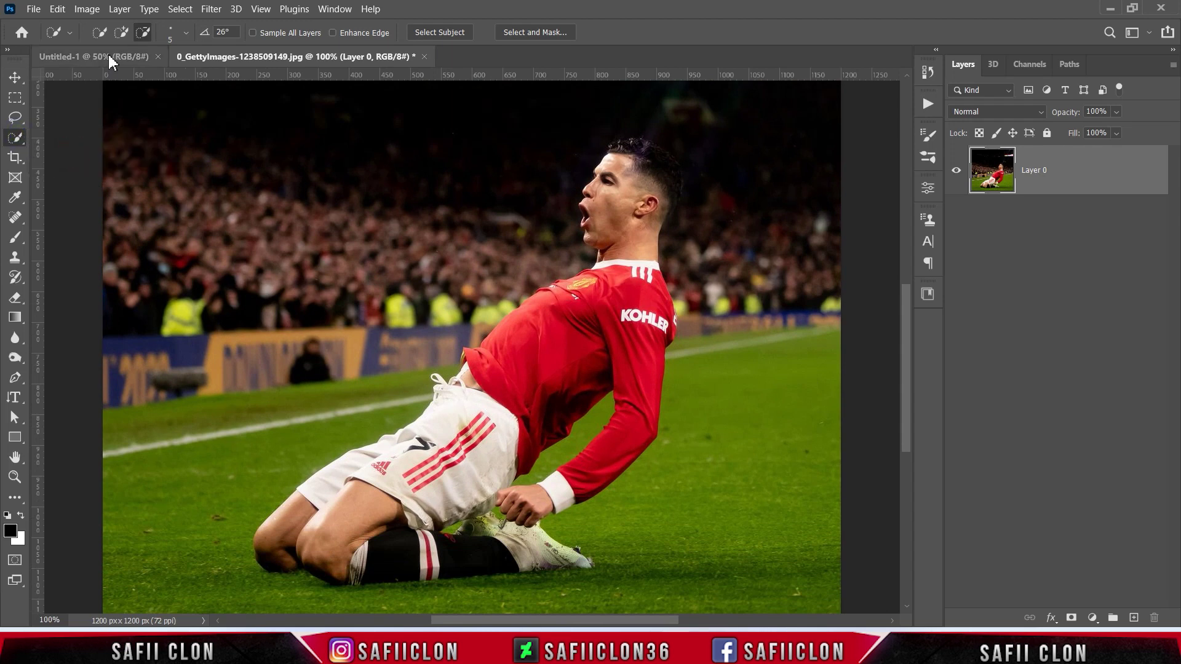
pyautogui.click(122, 30)
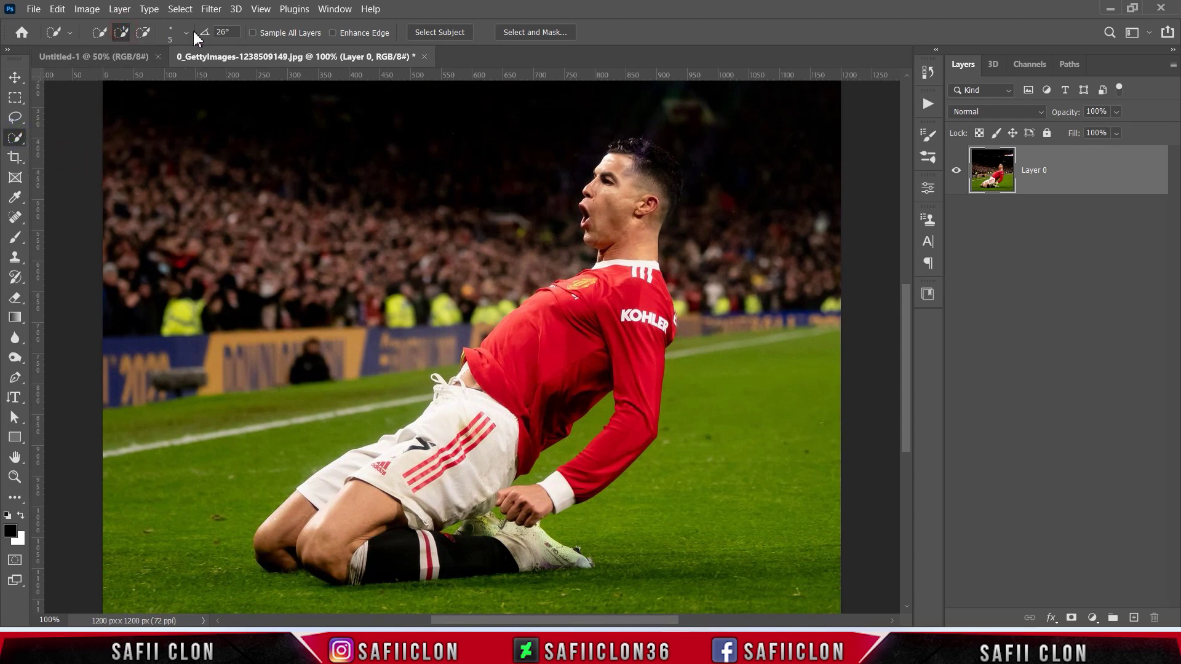
pyautogui.click(445, 34)
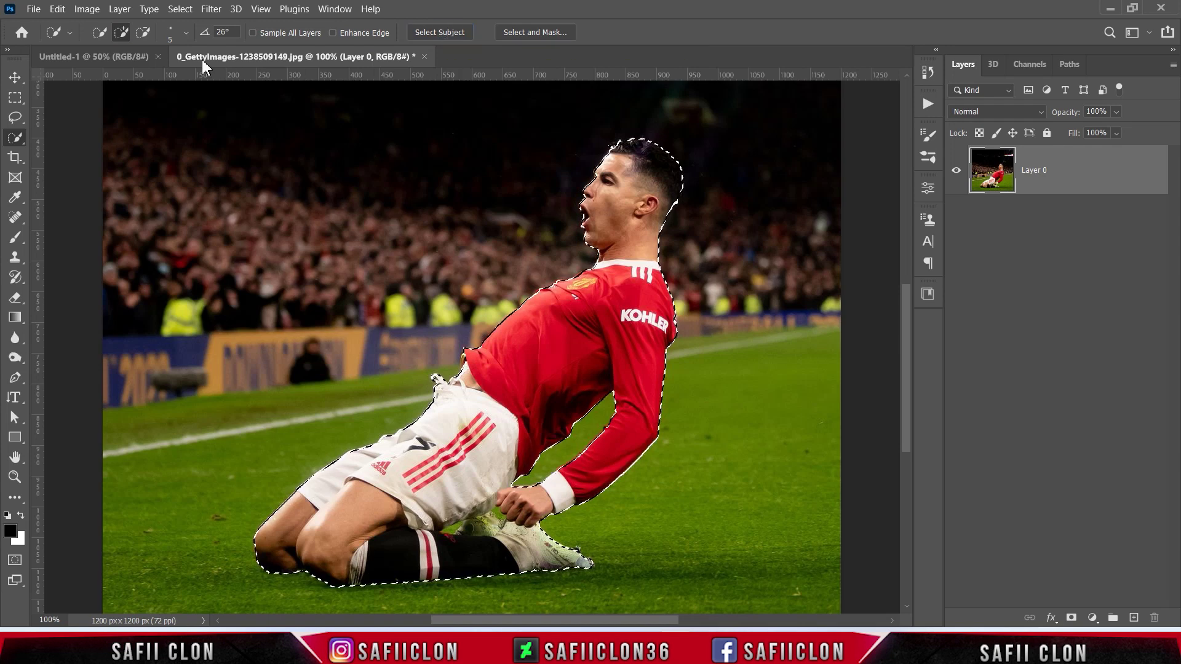
pyautogui.click(186, 32)
pyautogui.moveTo(104, 76); pyautogui.dragTo(108, 77)
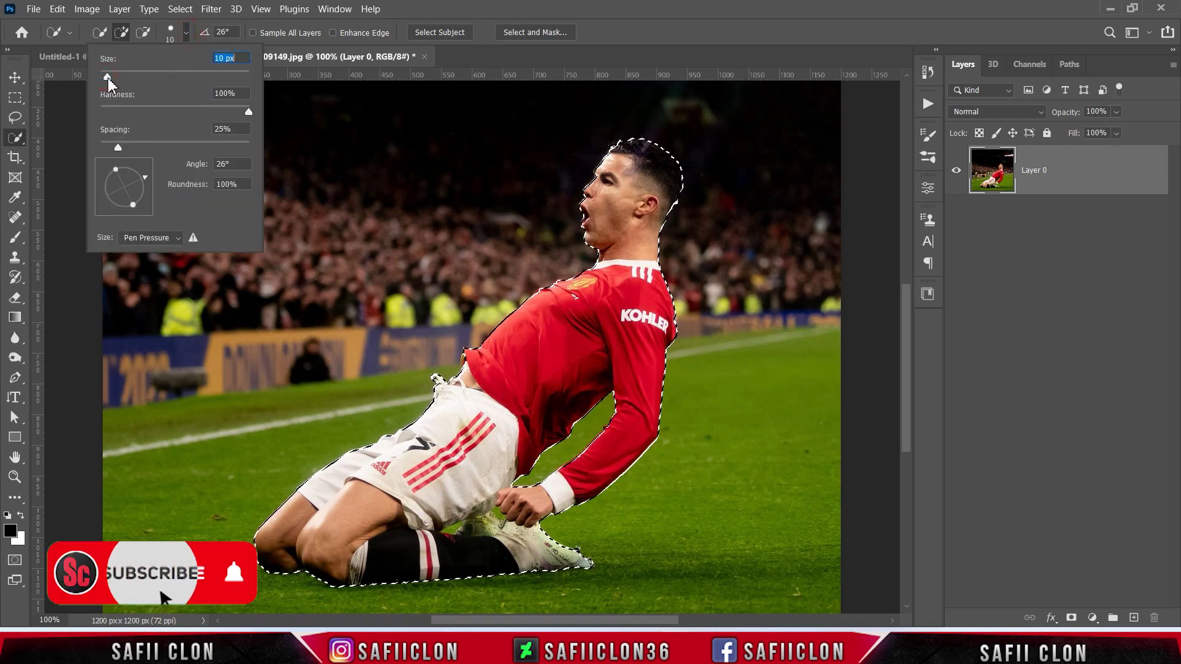
pyautogui.press('Return')
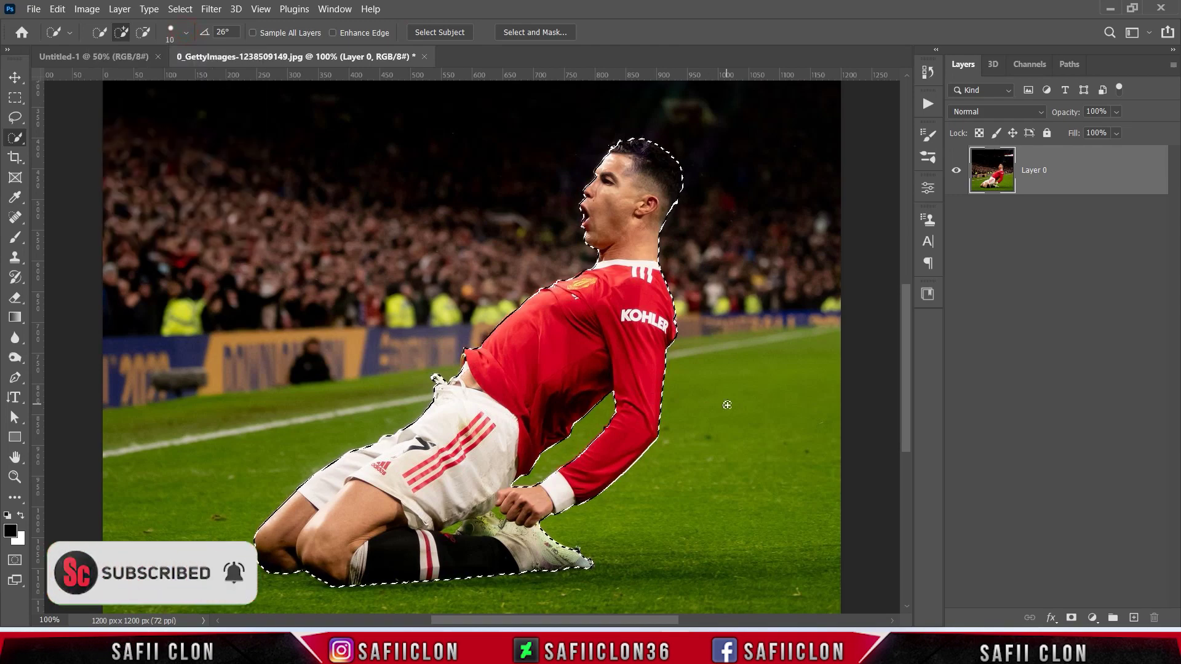
# Brush-refine the player's selection edges at 200–300% zoom, resizing the brush as needed
pyautogui.hotkey('ctrl', '+')
pyautogui.hotkey('ctrl', '+')
pyautogui.press('[')
pyautogui.press('[')
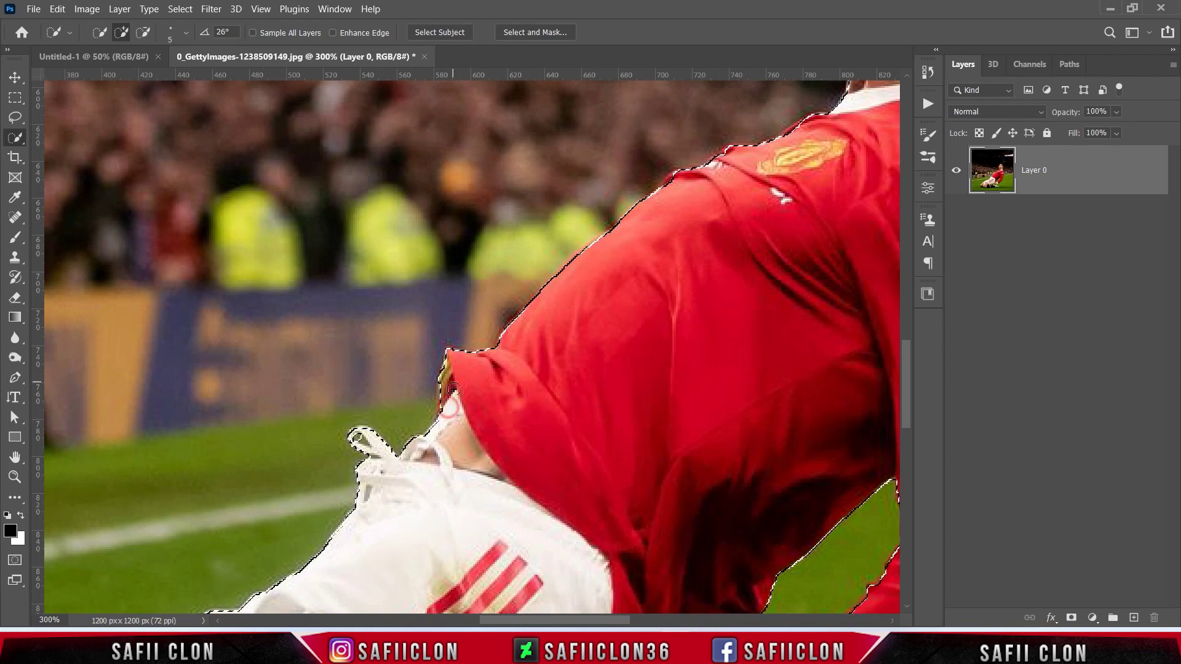
pyautogui.hotkey('ctrl', '-')
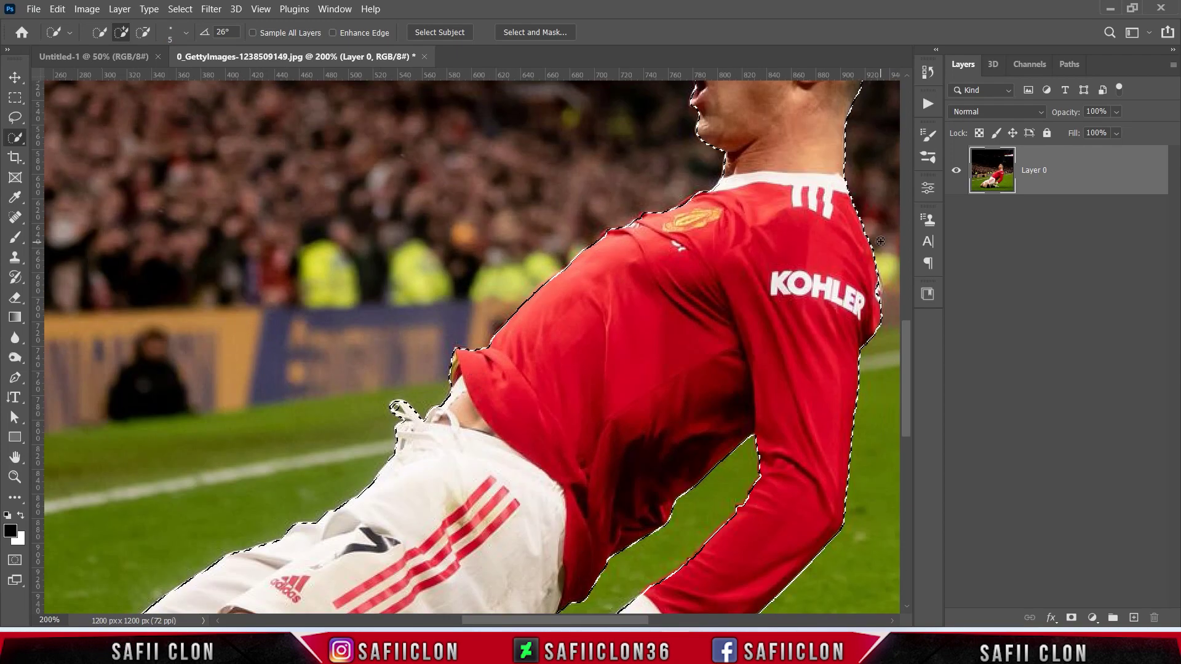
pyautogui.scroll(5, 727, 219)
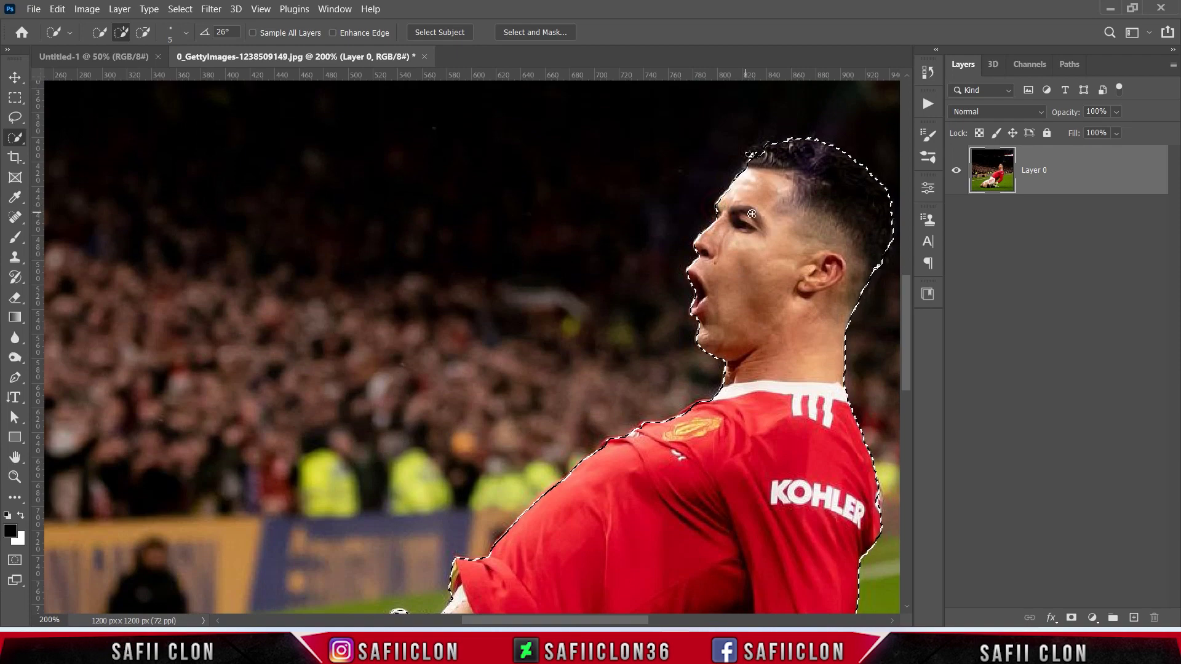
pyautogui.scroll(1, 738, 209)
pyautogui.press(']')
pyautogui.scroll(-3, 764, 196)
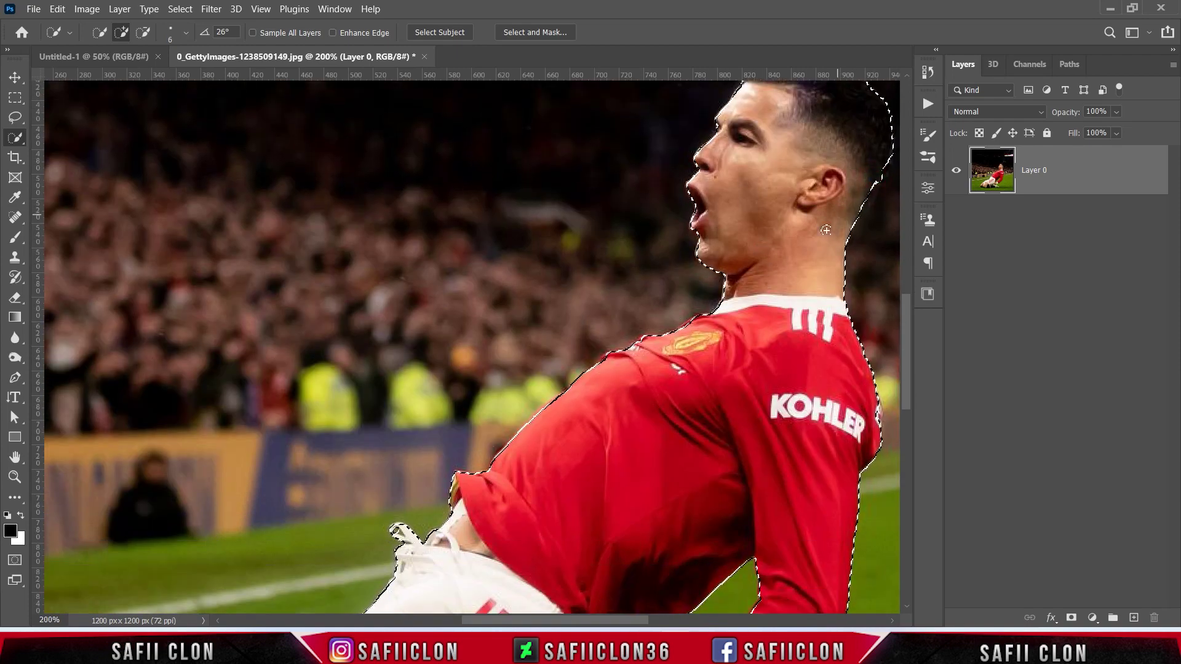
pyautogui.scroll(-3, 874, 287)
pyautogui.press(']')
pyautogui.scroll(-3, 874, 287)
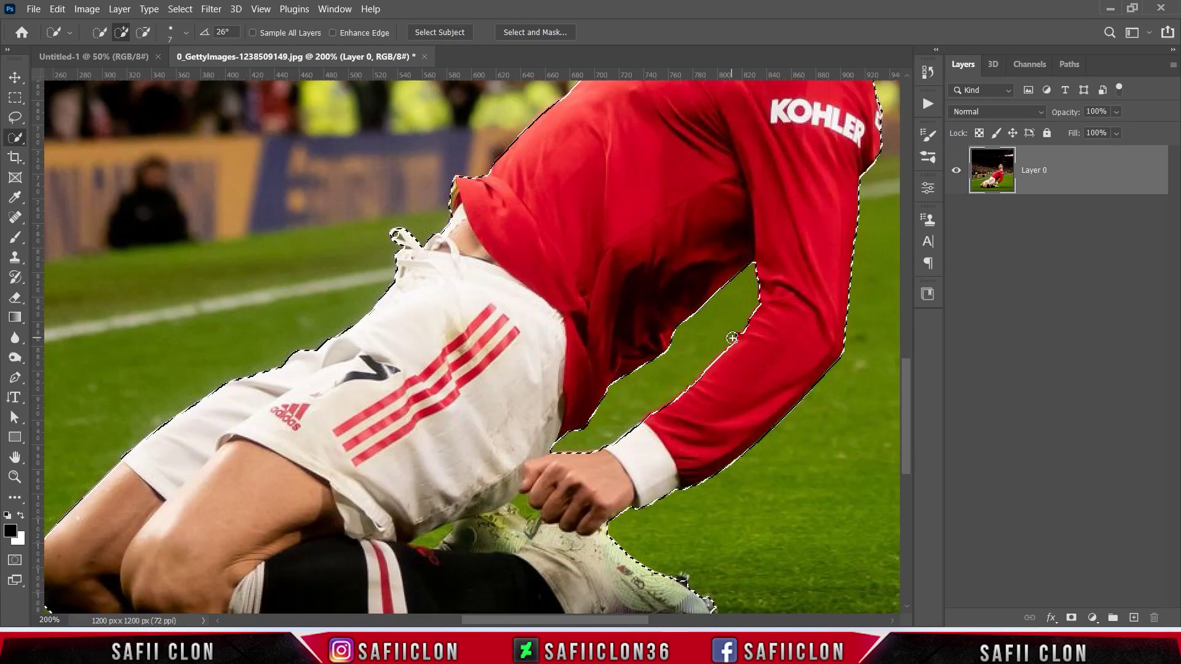
pyautogui.scroll(-2, 684, 449)
pyautogui.press('[')
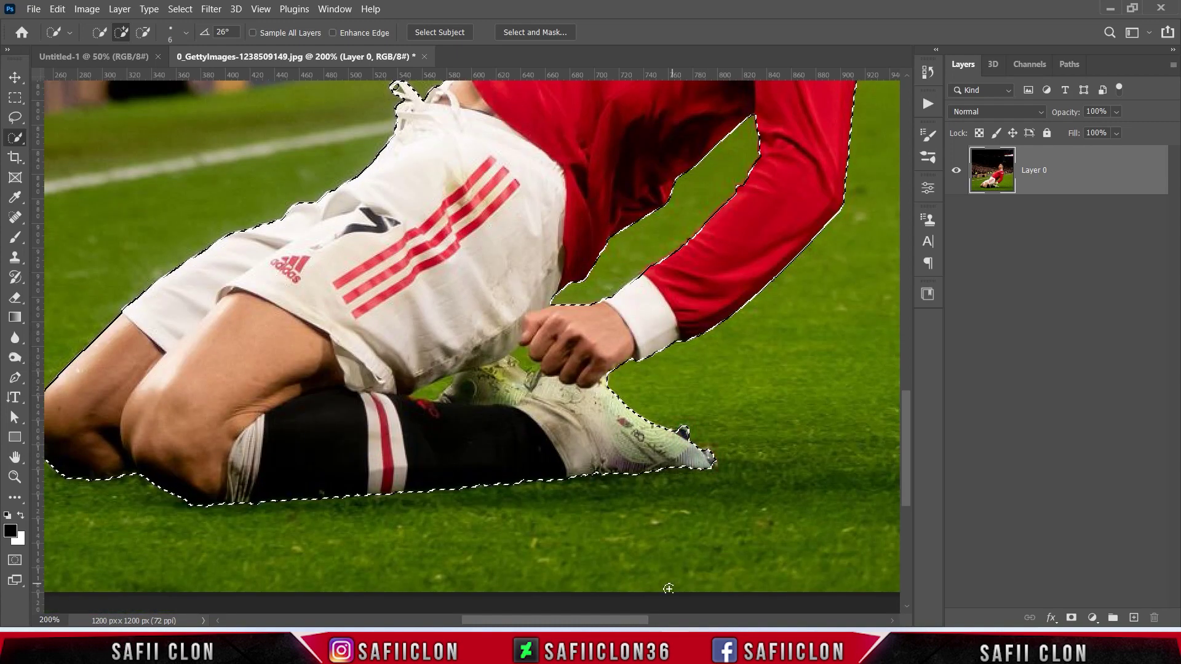
pyautogui.scroll(2, 615, 554)
pyautogui.moveTo(597, 620); pyautogui.dragTo(547, 620)
pyautogui.scroll(-1, 555, 604)
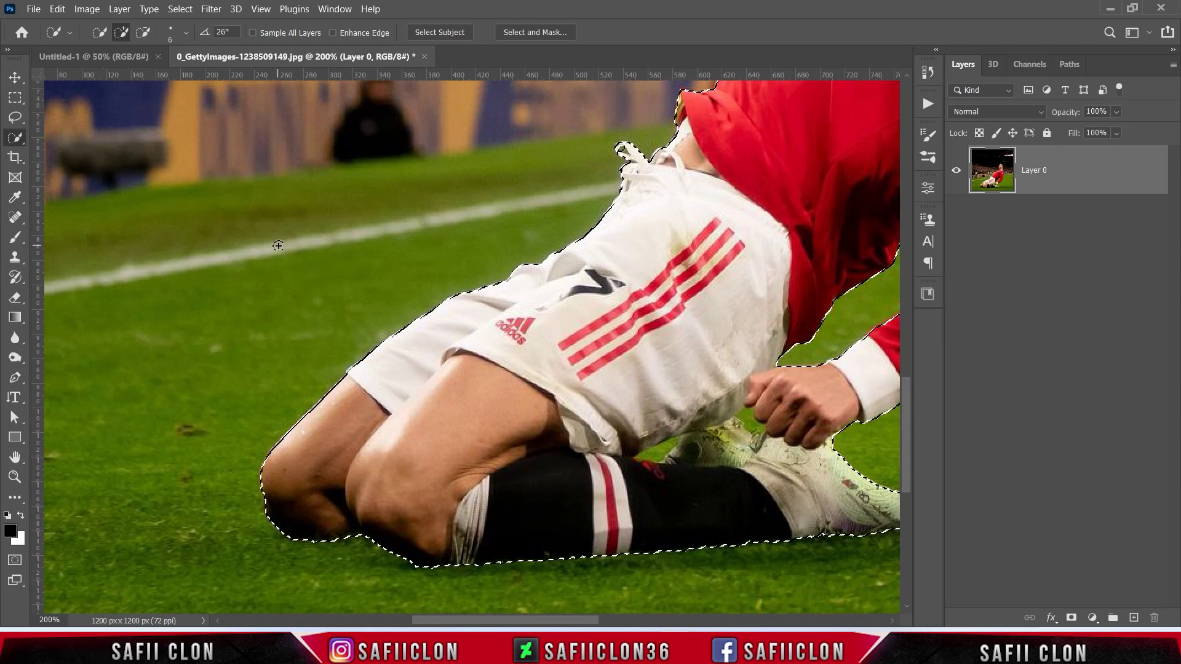
pyautogui.click(16, 117)
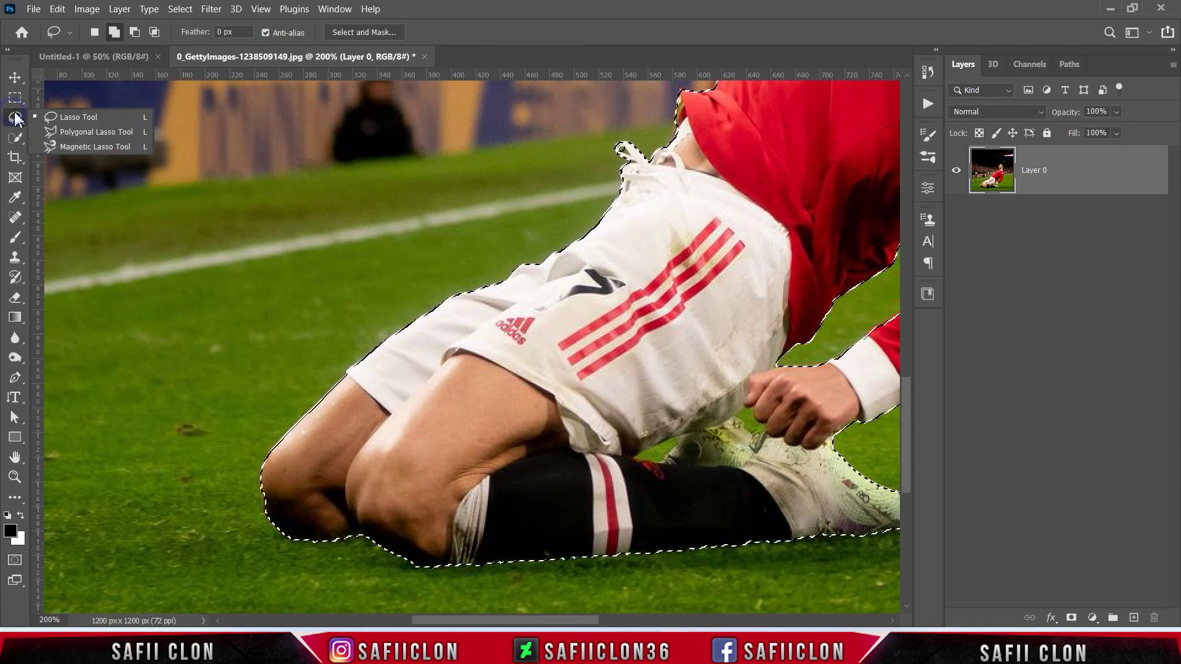
# Correct the lasso selection along the shorts and around the hand at 300% zoom
pyautogui.click(83, 119)
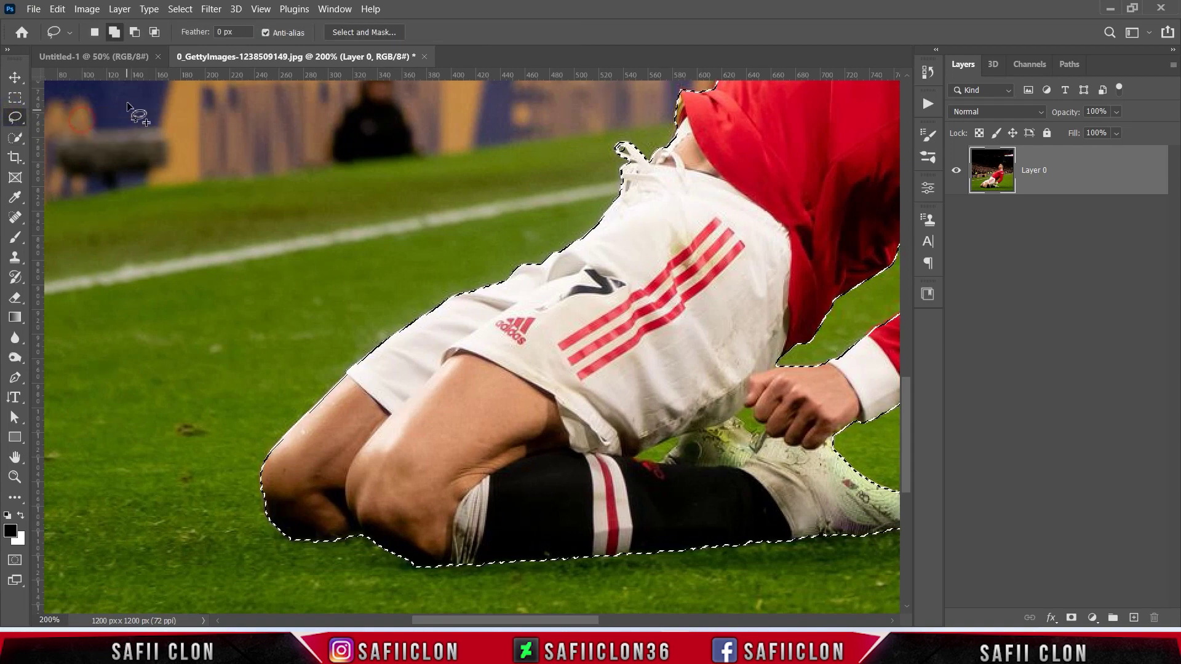
pyautogui.click(136, 32)
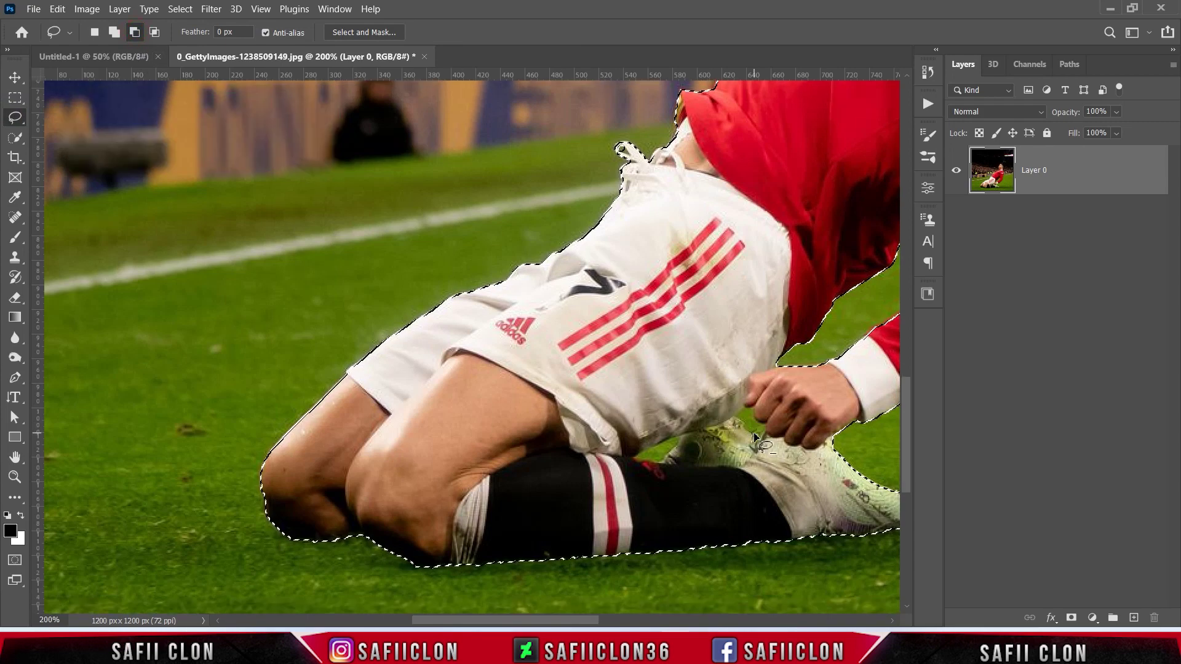
pyautogui.hotkey('ctrl', '+')
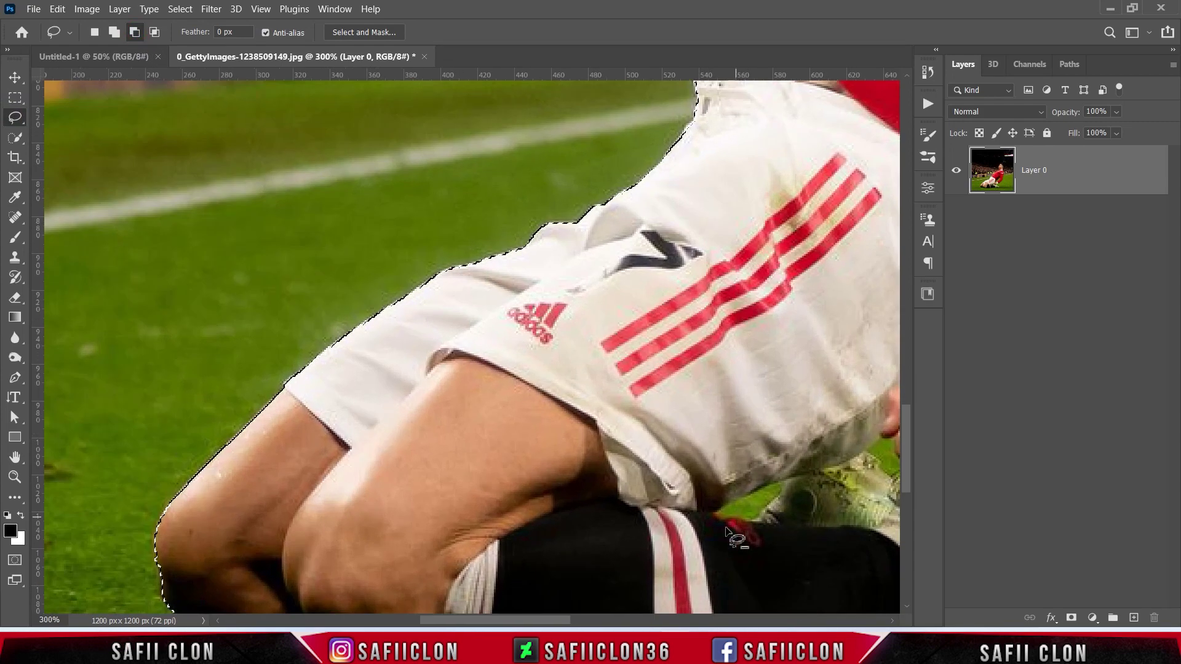
pyautogui.moveTo(536, 619); pyautogui.dragTo(588, 619)
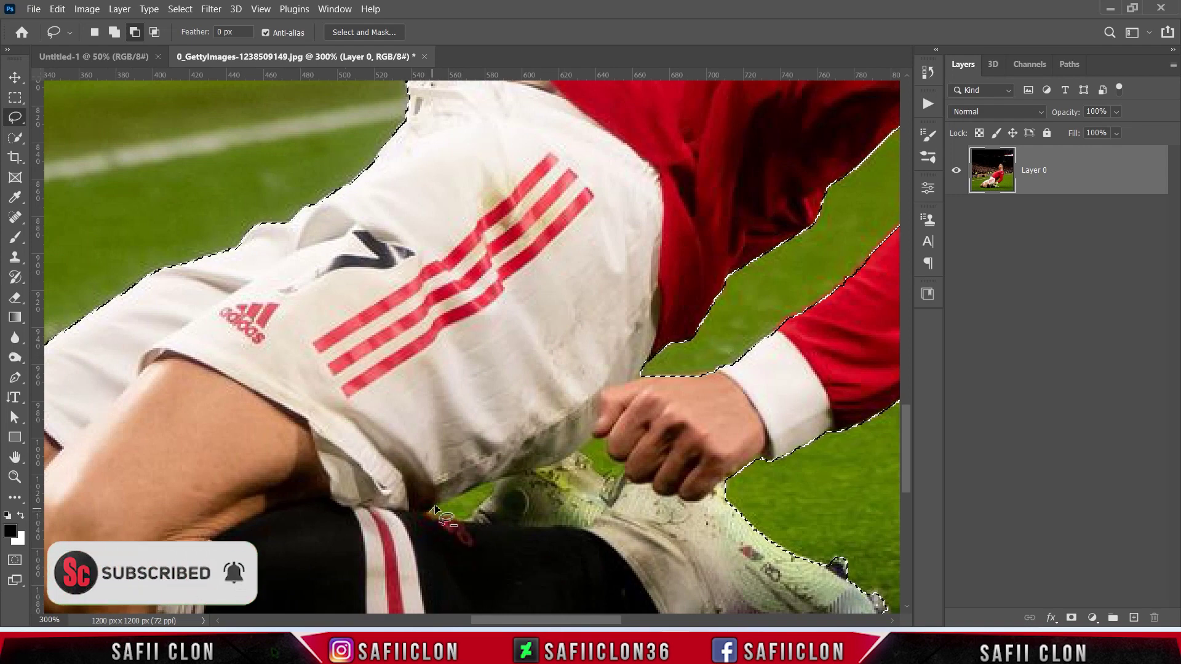
pyautogui.moveTo(458, 496); pyautogui.dragTo(472, 490)
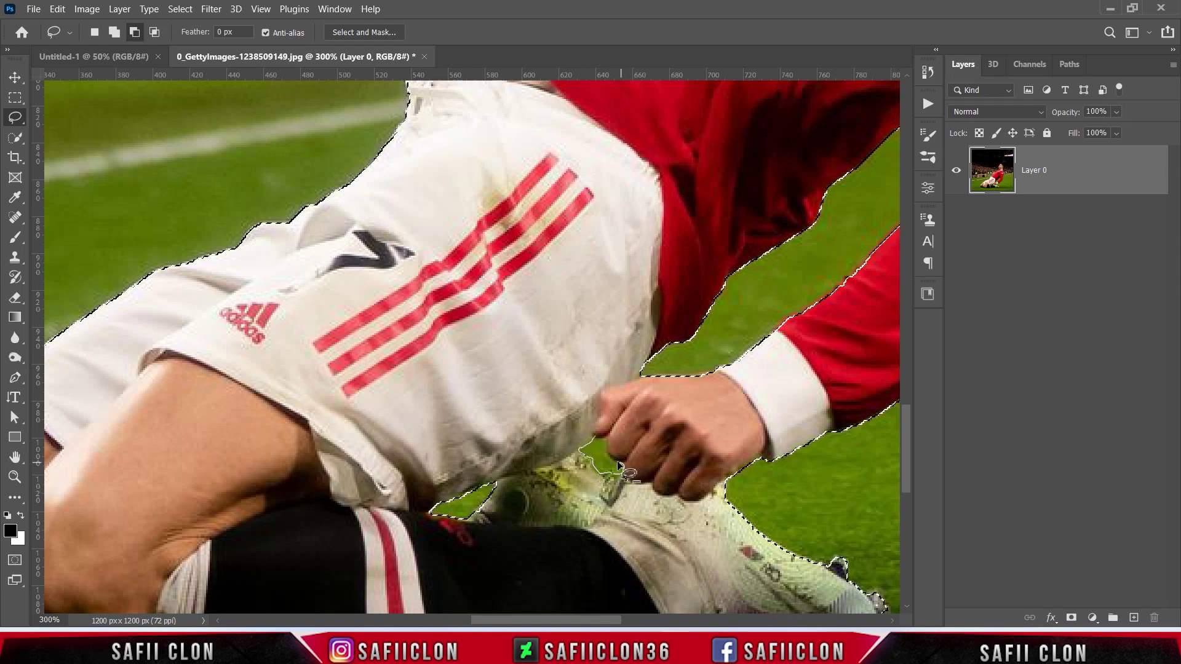
pyautogui.moveTo(607, 441); pyautogui.dragTo(606, 444)
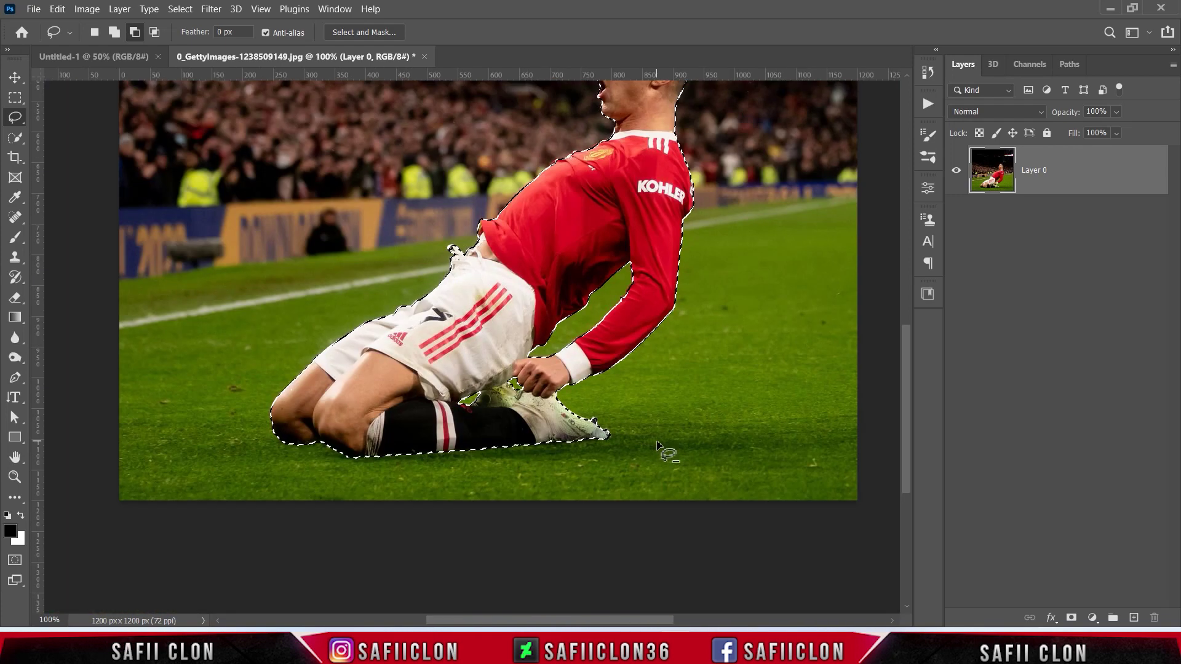
# Zoom out and add a layer mask to Layer 0 from the selection
pyautogui.scroll(5, 655, 452)
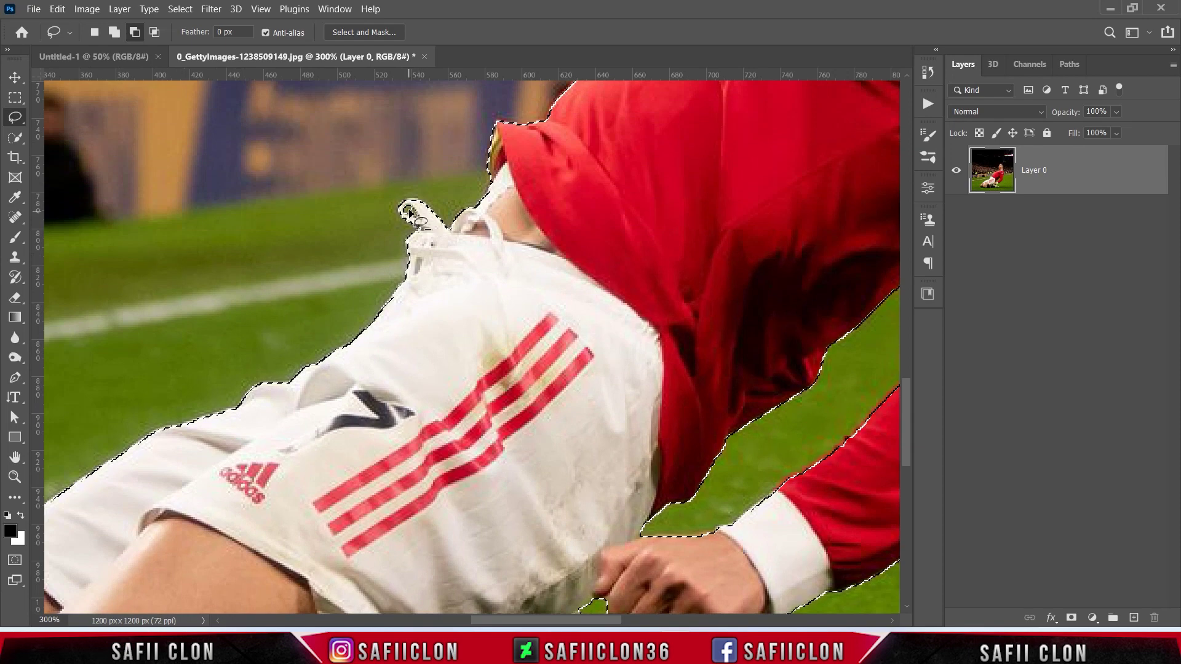
pyautogui.hotkey('ctrl', '1')
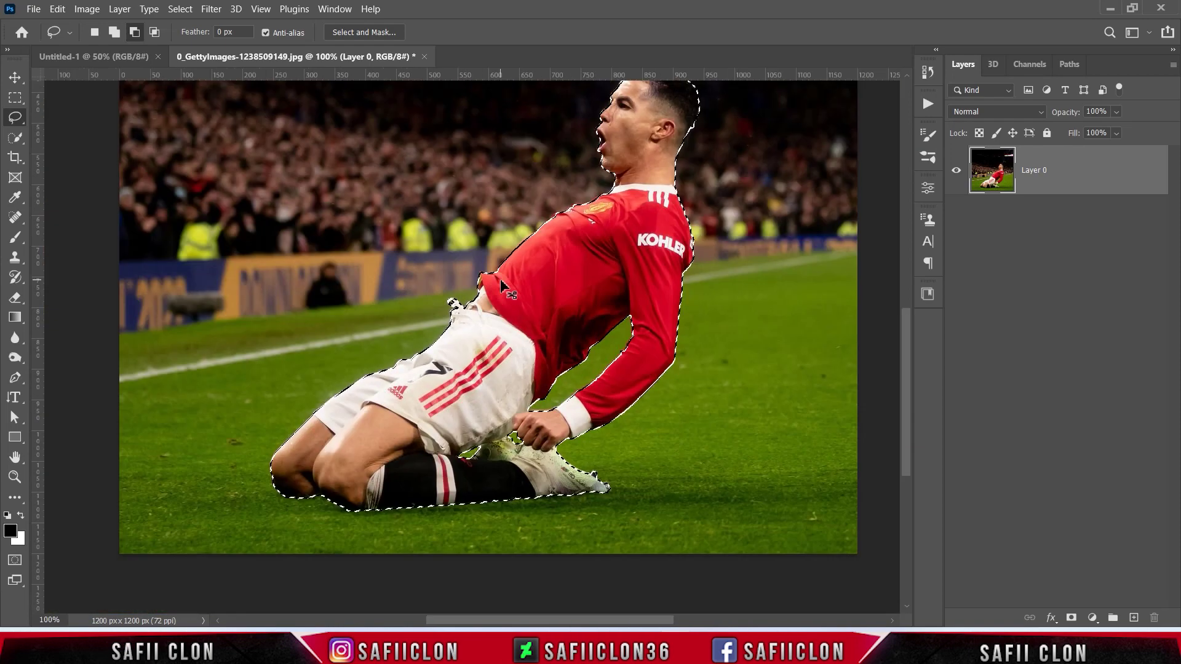
pyautogui.hotkey('ctrl', '-')
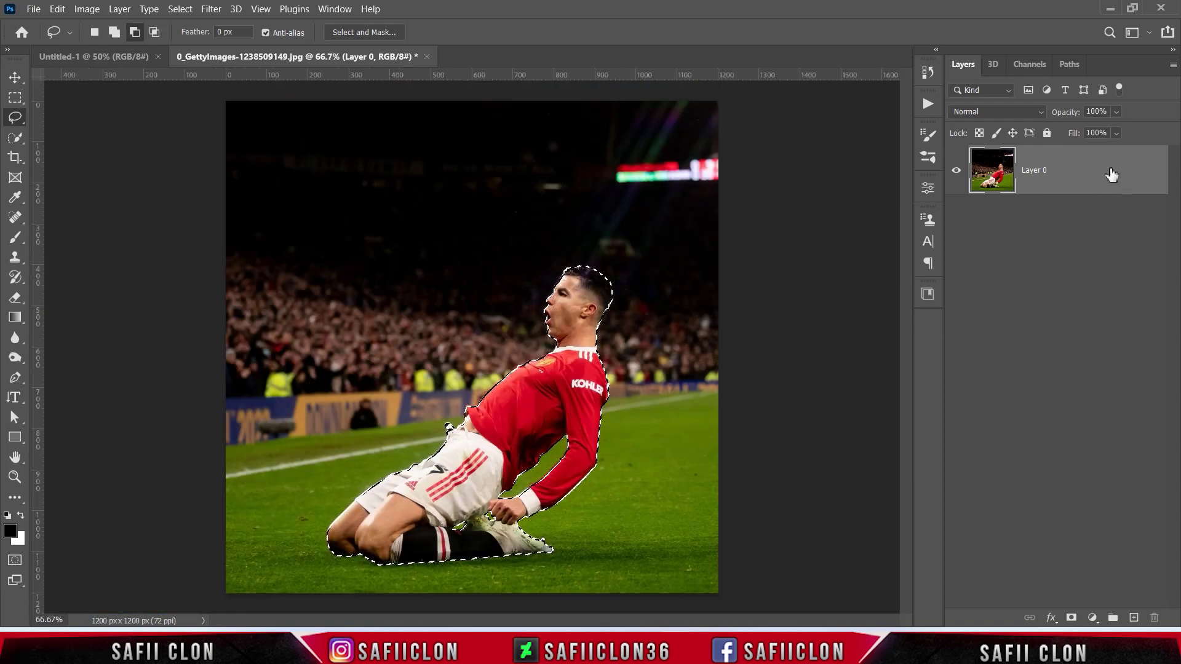
pyautogui.click(1070, 617)
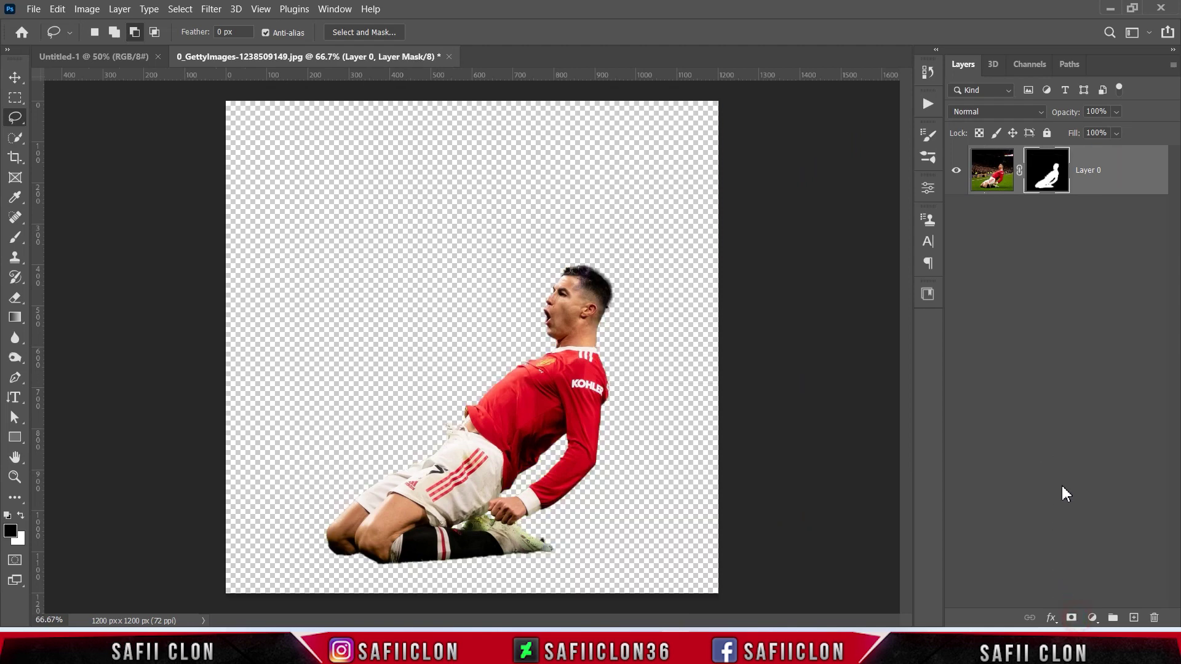
# Drag the cut-out Layer 0 into the Untitled-1 poster document
pyautogui.moveTo(1108, 179); pyautogui.dragTo(115, 59)
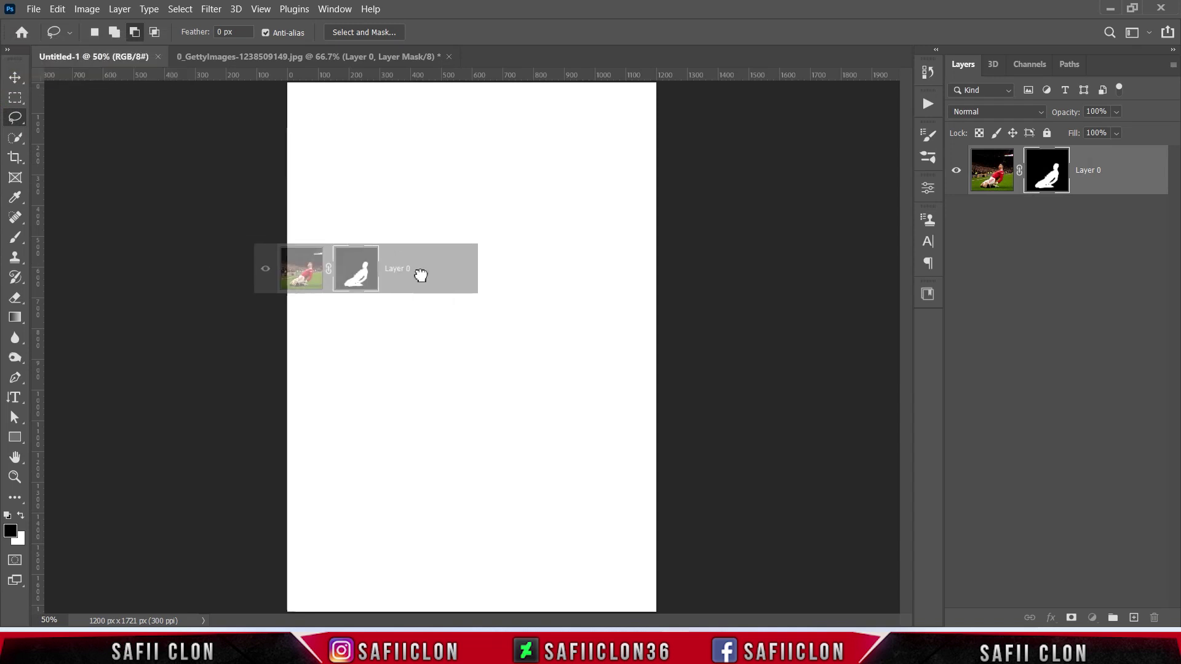
pyautogui.moveTo(115, 59); pyautogui.dragTo(521, 367)
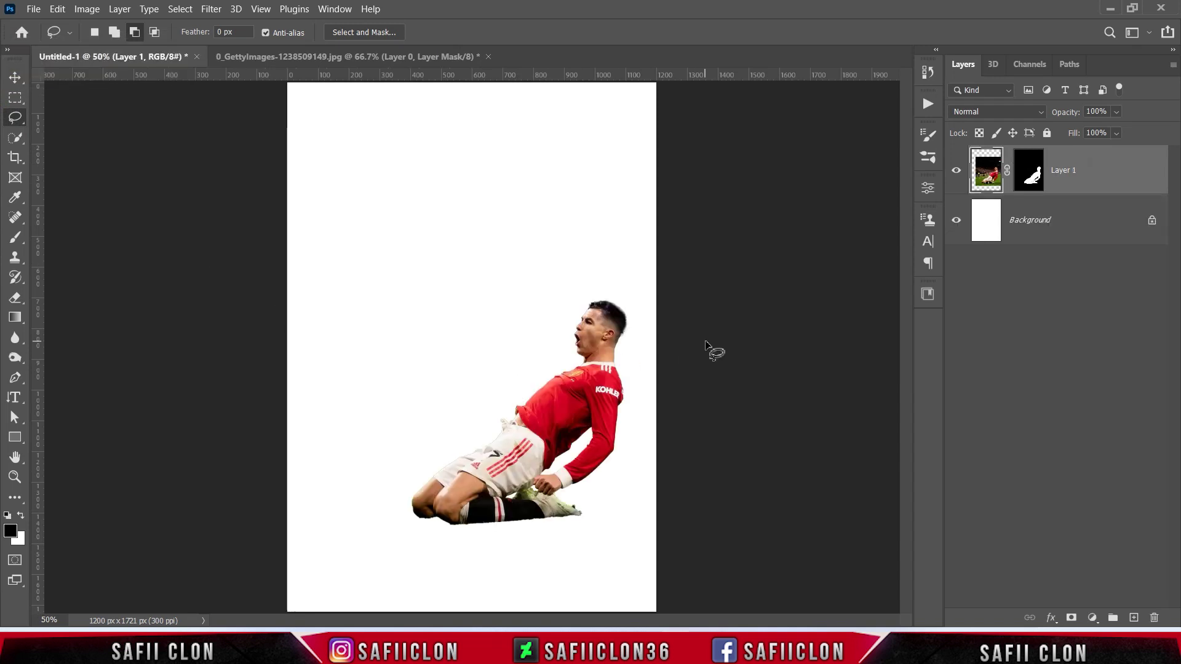
pyautogui.hotkey('ctrl', '-')
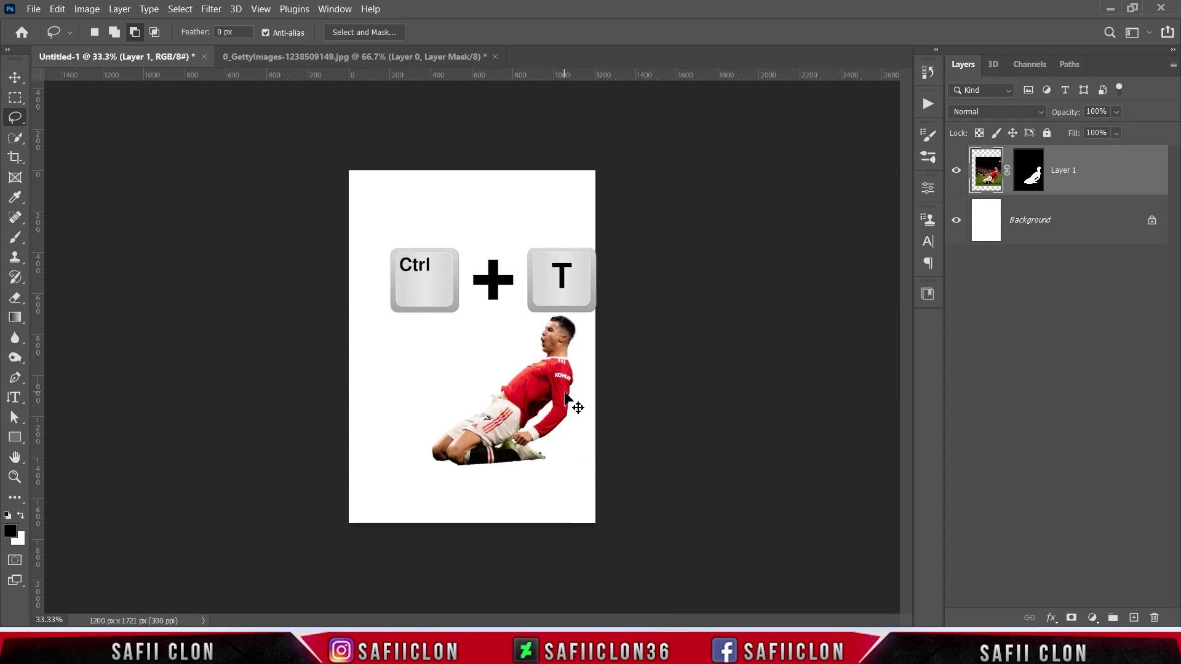
# Scale the player to 127.75%, centre and raise him, and commit the transform
pyautogui.hotkey('ctrl', 't')
pyautogui.moveTo(566, 397); pyautogui.dragTo(532, 388)
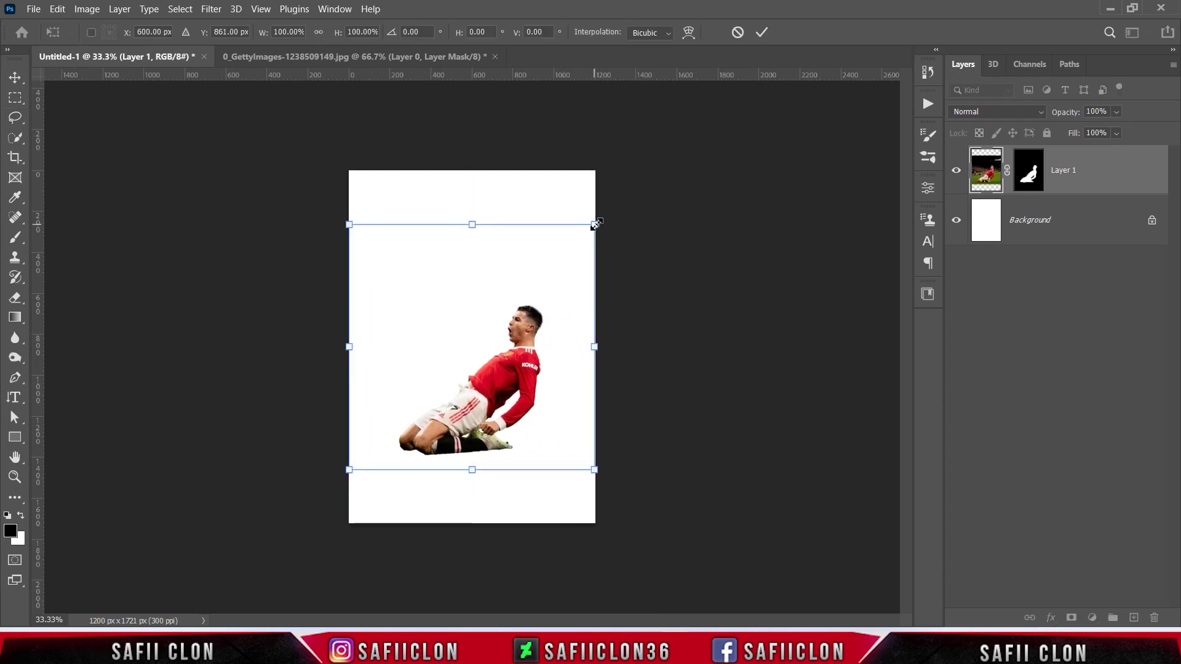
pyautogui.moveTo(594, 224); pyautogui.dragTo(621, 198)
pyautogui.moveTo(504, 405); pyautogui.dragTo(505, 389)
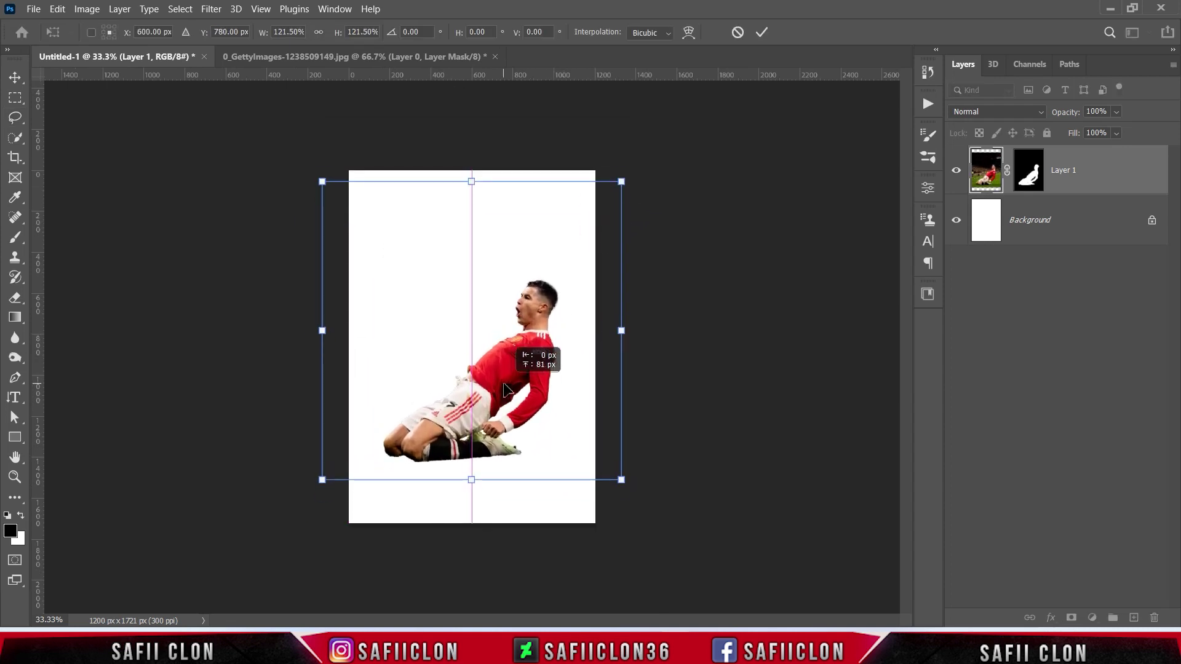
pyautogui.moveTo(621, 480); pyautogui.dragTo(629, 484)
pyautogui.moveTo(507, 419); pyautogui.dragTo(508, 415)
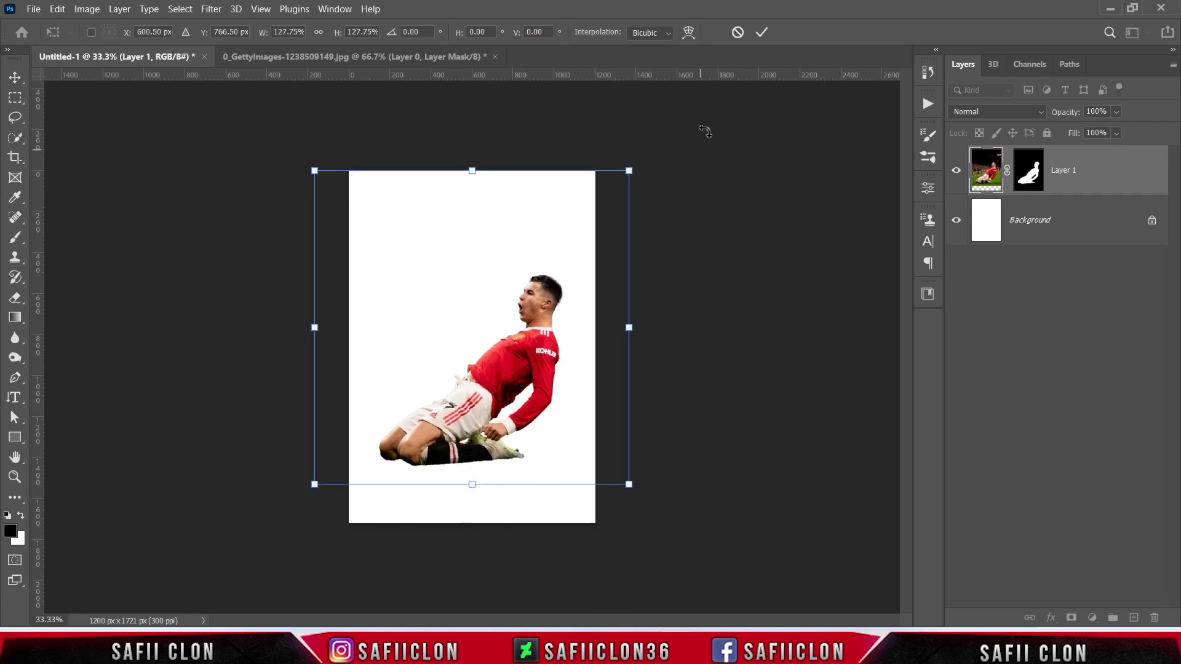
pyautogui.click(761, 32)
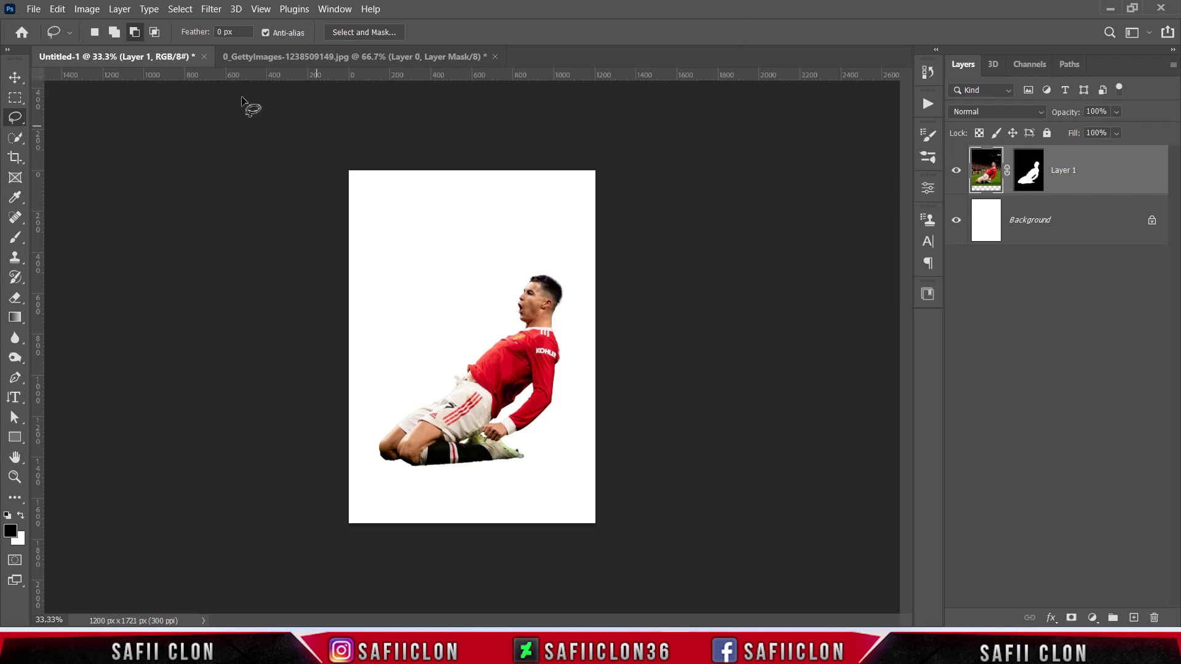
# Open 3bd35a465ae376791de32f39f582d6b3.jpg from the CR7 Gol folder
pyautogui.click(34, 11)
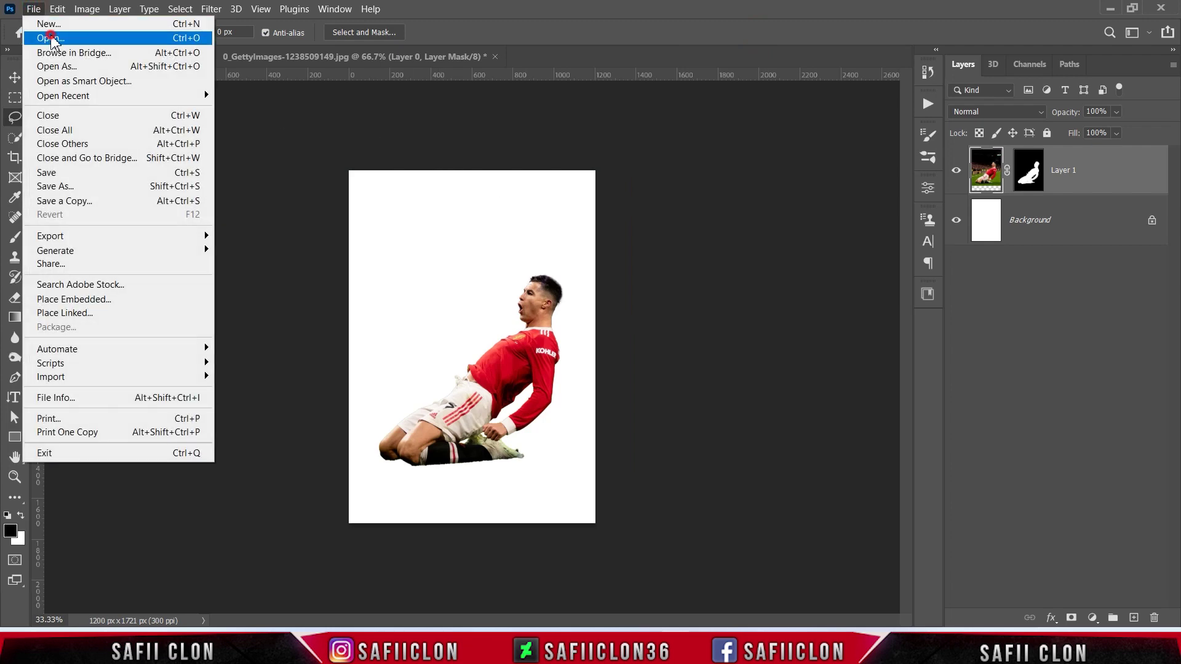
pyautogui.click(53, 38)
pyautogui.click(340, 158)
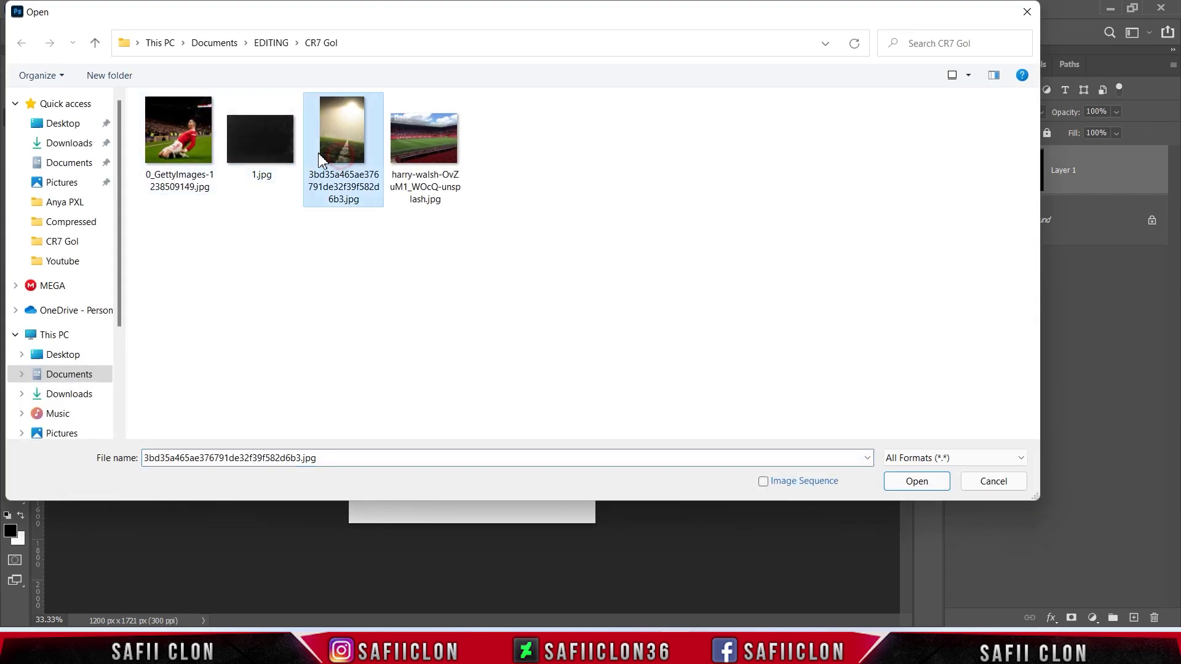
pyautogui.click(914, 481)
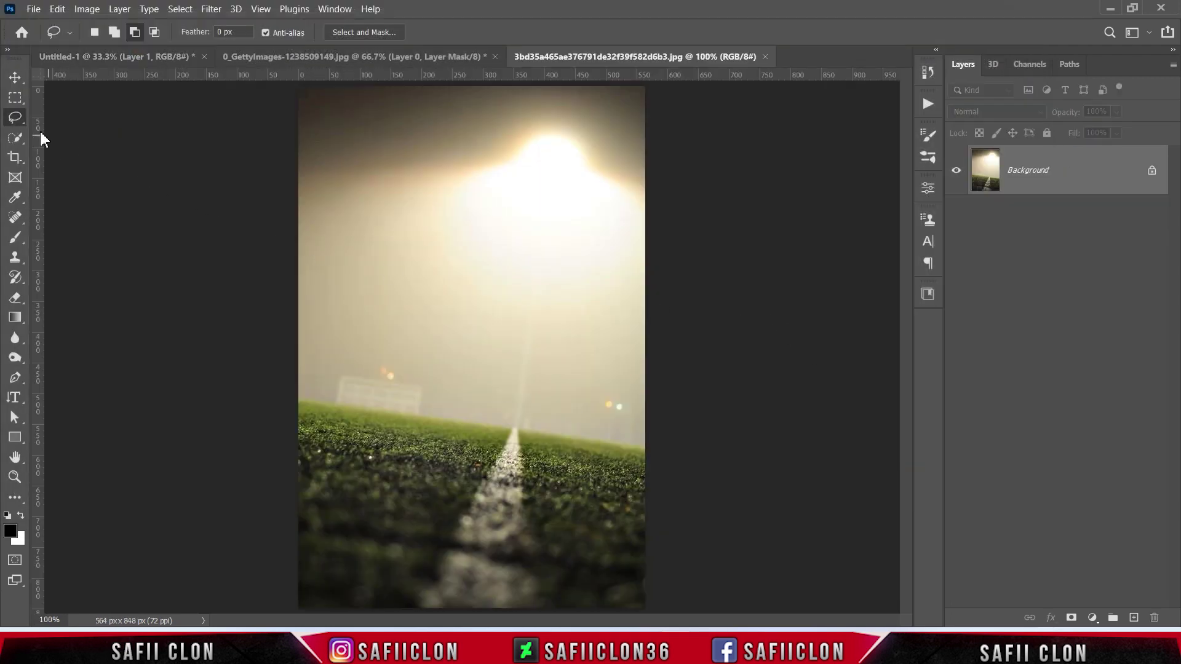
pyautogui.rightClick(15, 118)
pyautogui.click(49, 119)
# Lasso the grass along the horizon and drag it into the poster as Layer 2
pyautogui.click(113, 34)
pyautogui.moveTo(363, 392); pyautogui.dragTo(593, 420)
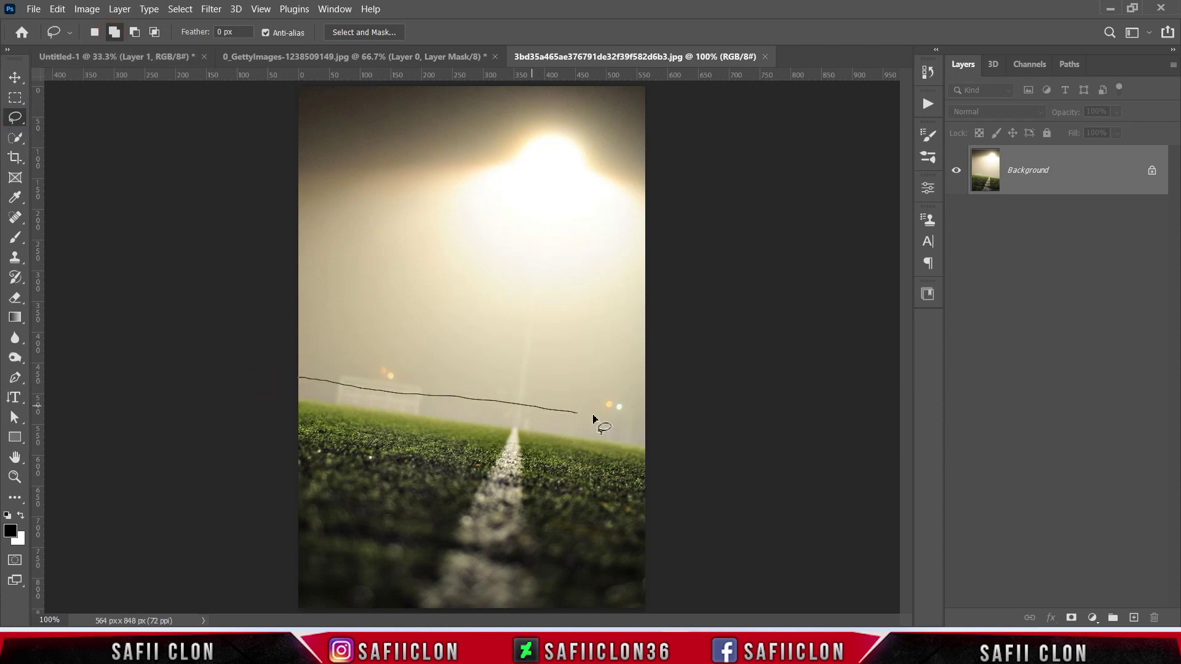
pyautogui.moveTo(319, 615)
pyautogui.mouseDown()
pyautogui.moveTo(264, 461)
pyautogui.moveTo(256, 383)
pyautogui.mouseUp()
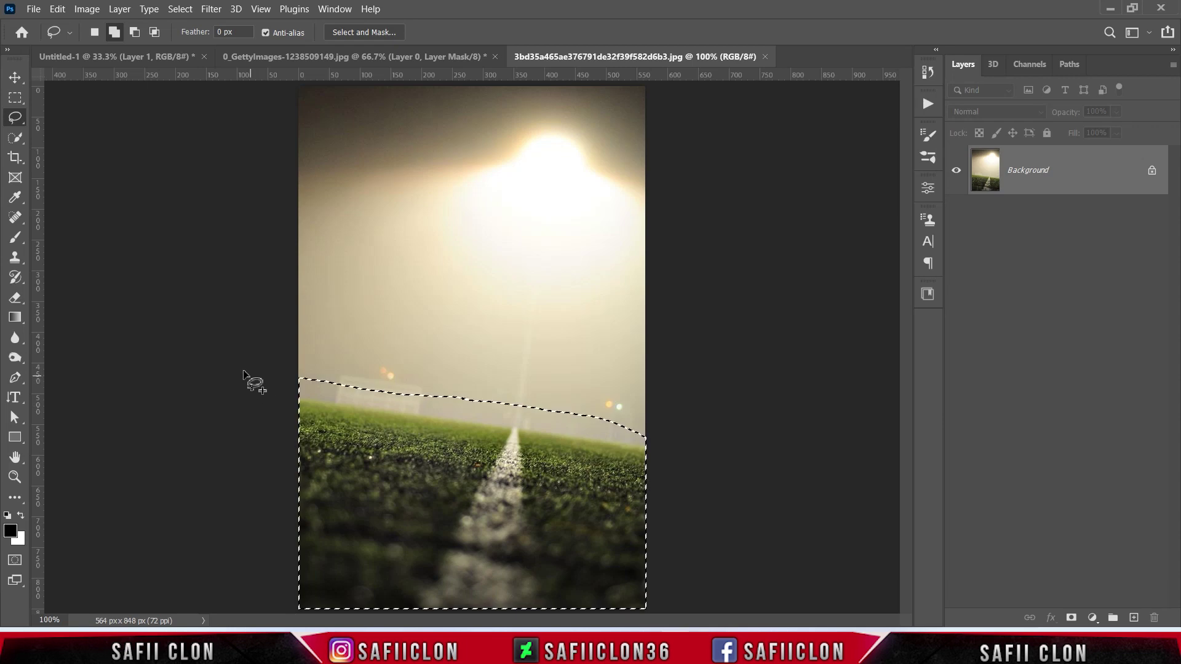
pyautogui.click(13, 79)
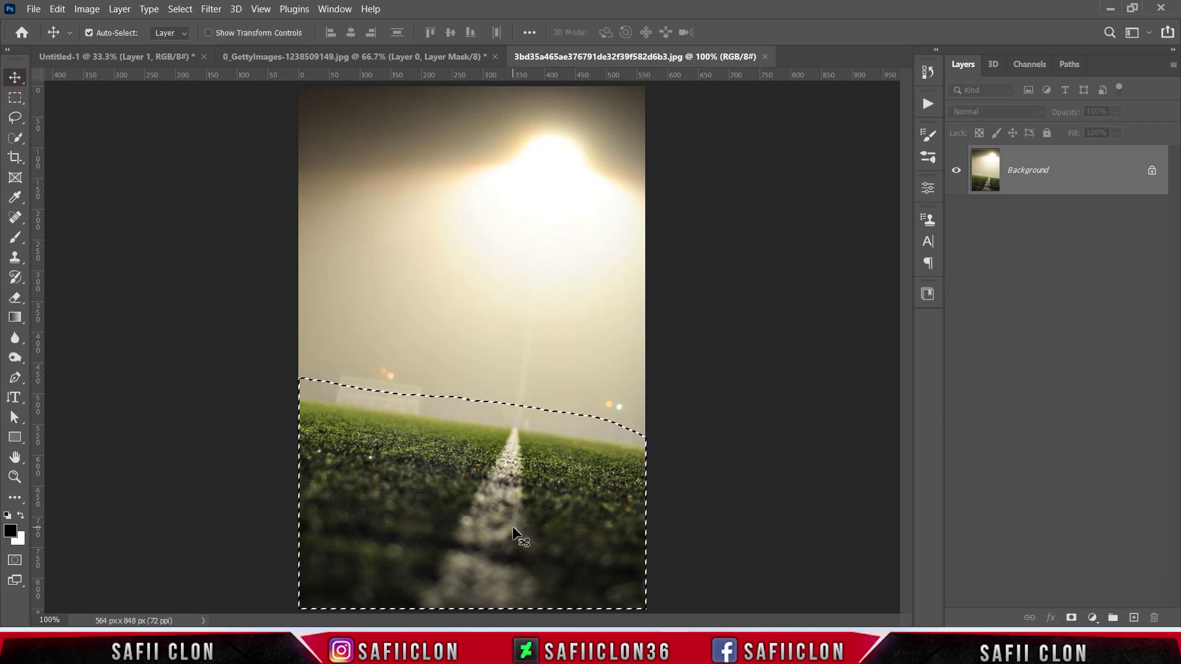
pyautogui.moveTo(513, 527); pyautogui.dragTo(214, 60)
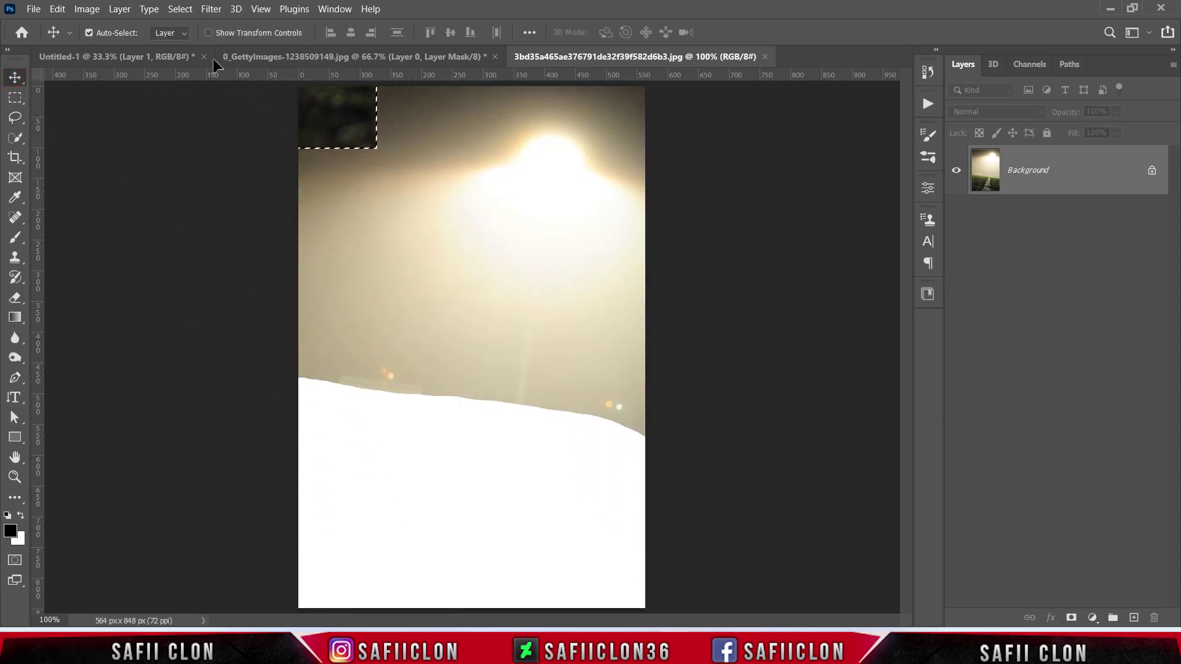
pyautogui.moveTo(214, 59); pyautogui.dragTo(481, 338)
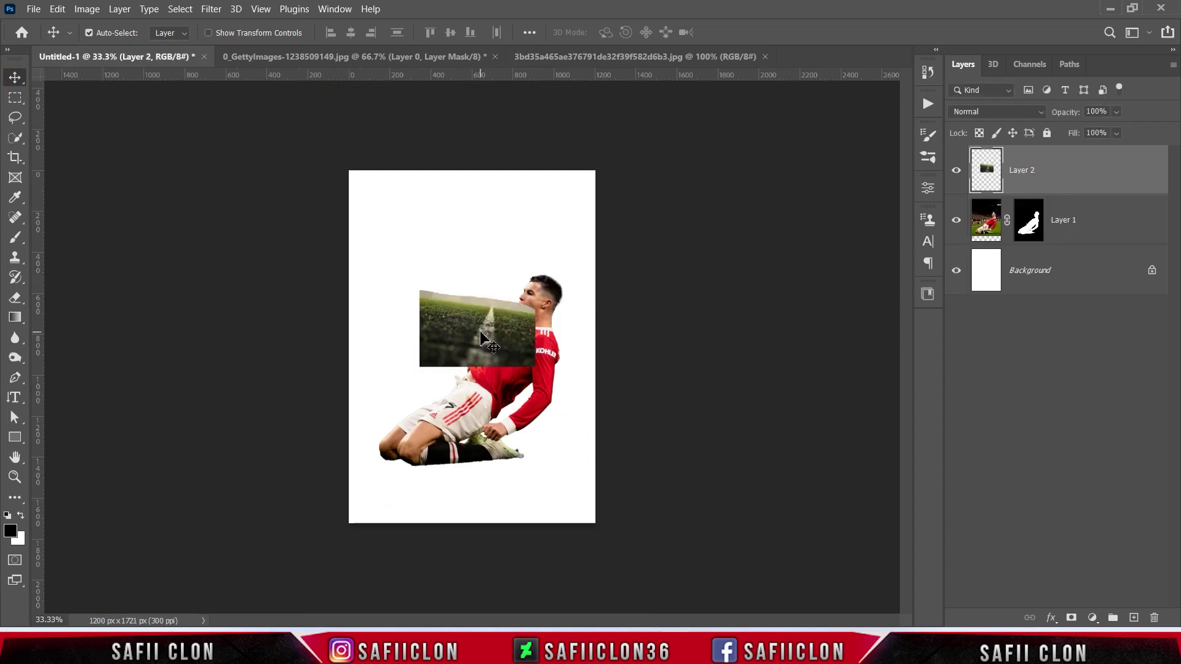
# Move the grass below the player, scale it about 285%, rotate it −15.01° and commit
pyautogui.moveTo(1076, 177); pyautogui.dragTo(1080, 233)
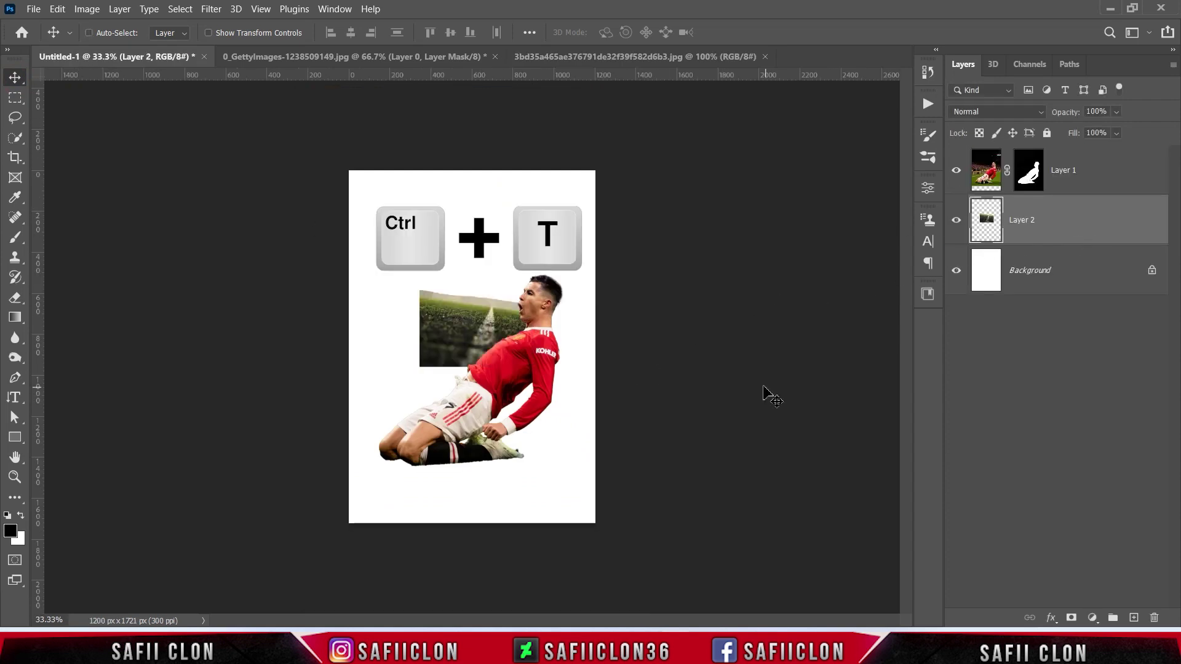
pyautogui.hotkey('ctrl', 't')
pyautogui.moveTo(535, 366)
pyautogui.mouseDown()
pyautogui.moveTo(608, 355)
pyautogui.moveTo(751, 545)
pyautogui.mouseUp()
pyautogui.moveTo(614, 330); pyautogui.dragTo(620, 331)
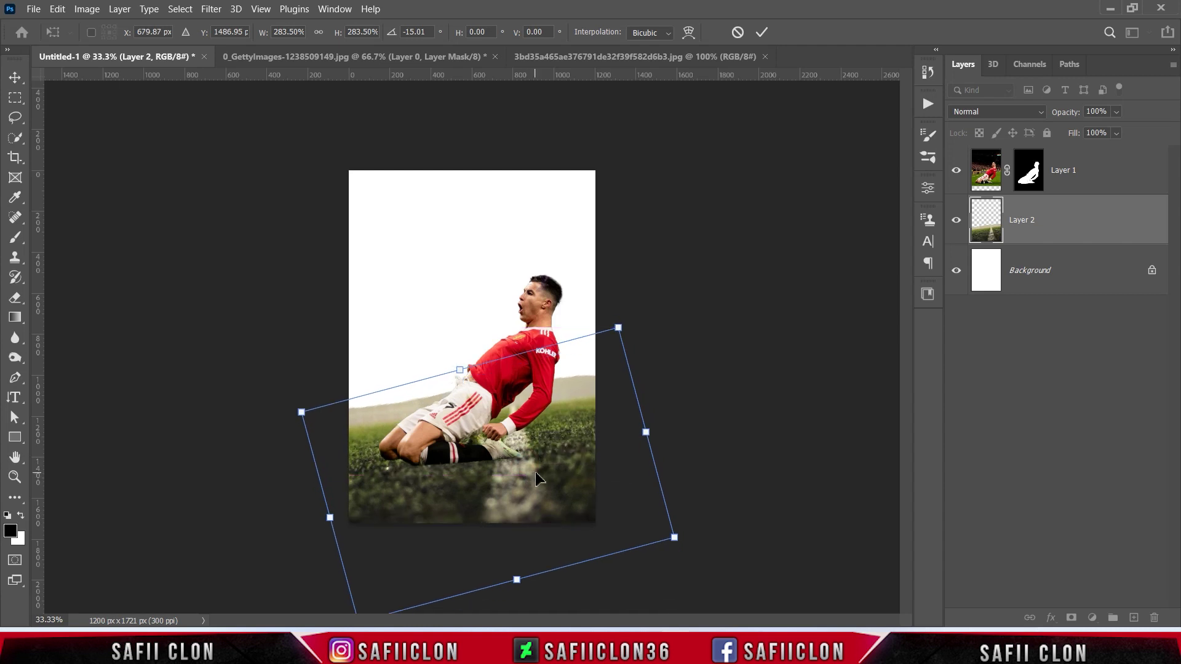
pyautogui.moveTo(648, 434); pyautogui.dragTo(655, 433)
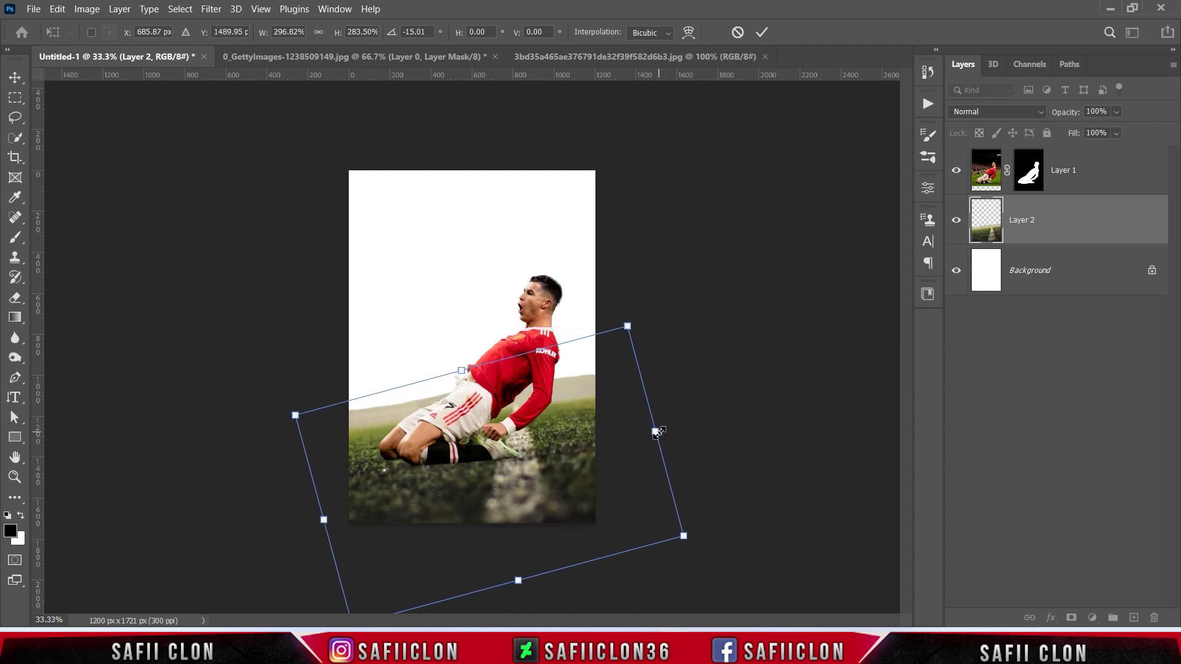
pyautogui.click(763, 32)
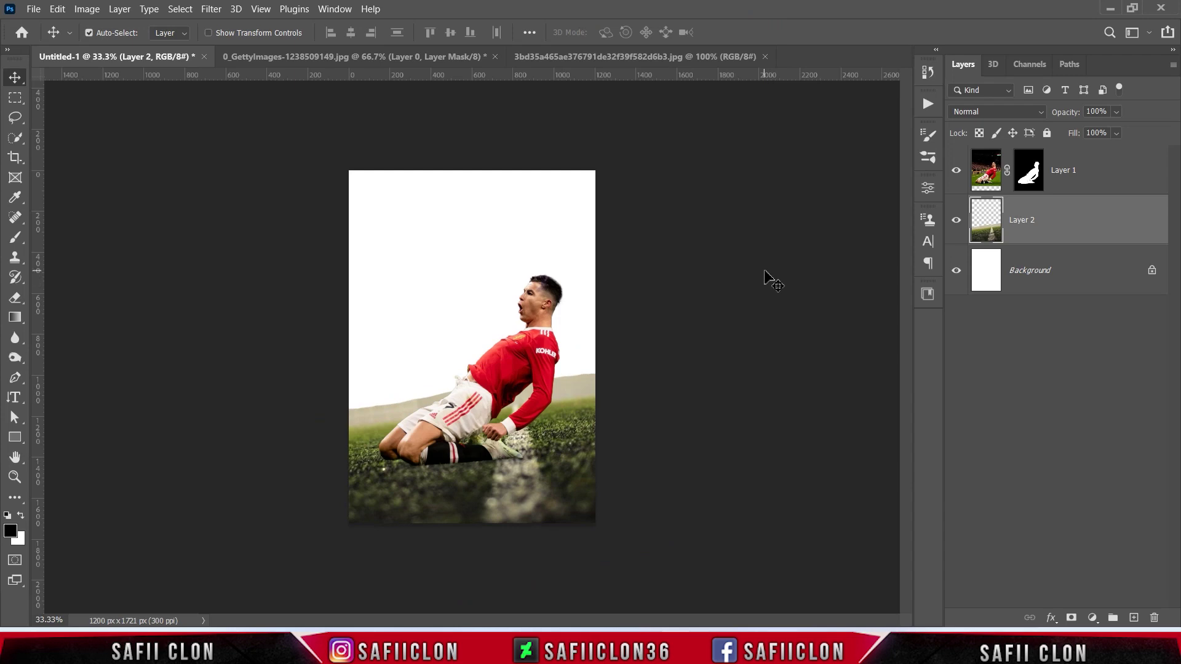
pyautogui.click(35, 12)
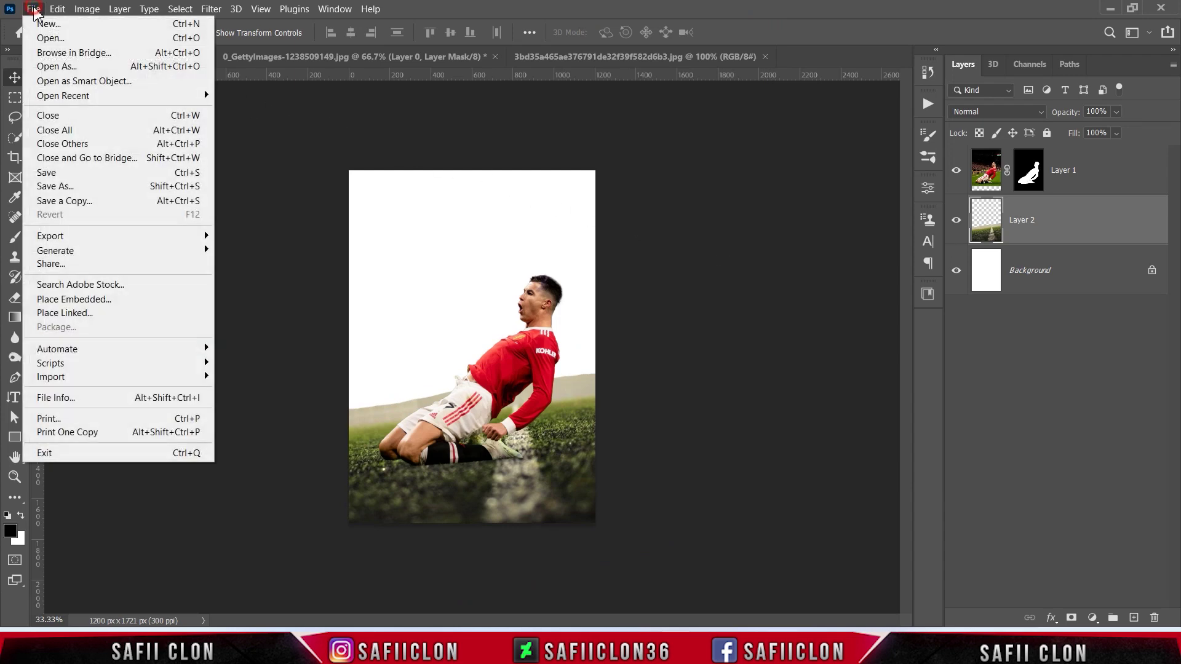
# Open the stadium photo harry-walsh-OvZuM1_WOcQ-unsplash.jpg
pyautogui.click(55, 37)
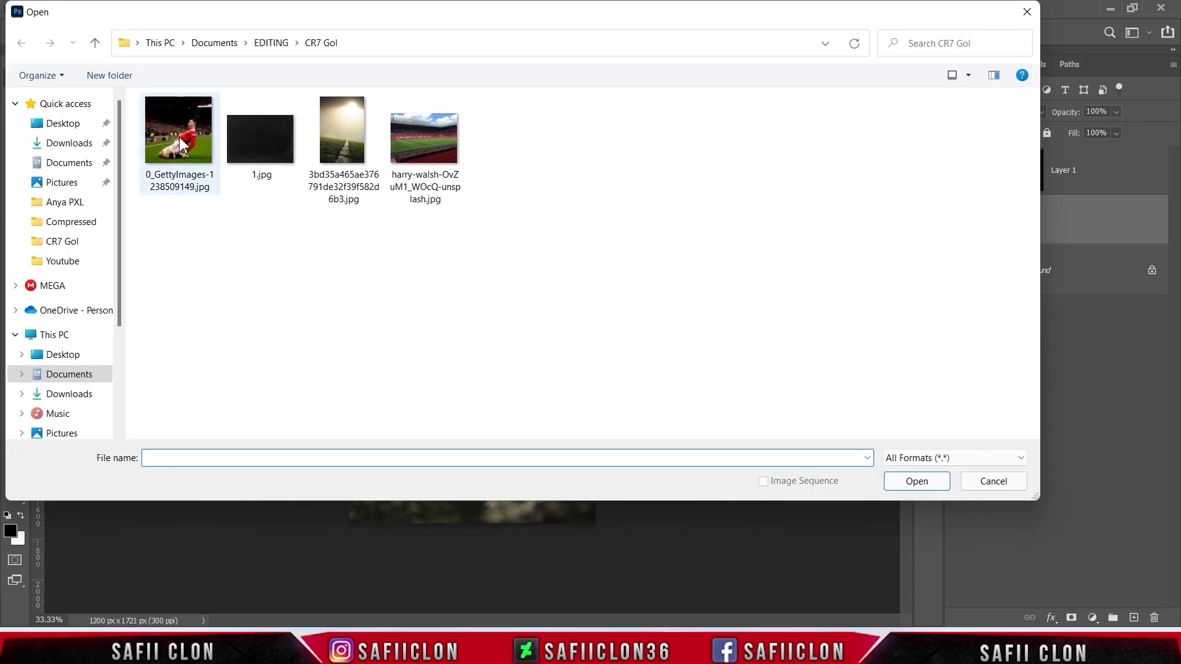
pyautogui.click(424, 147)
pyautogui.click(917, 481)
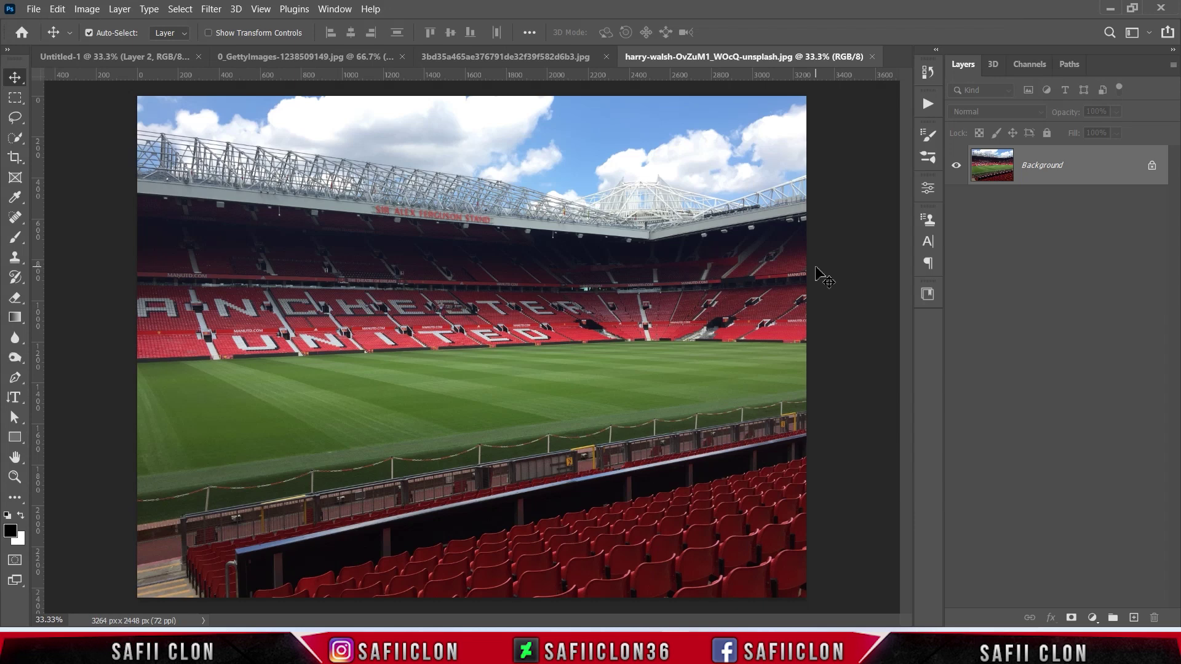
pyautogui.rightClick(15, 120)
pyautogui.click(61, 118)
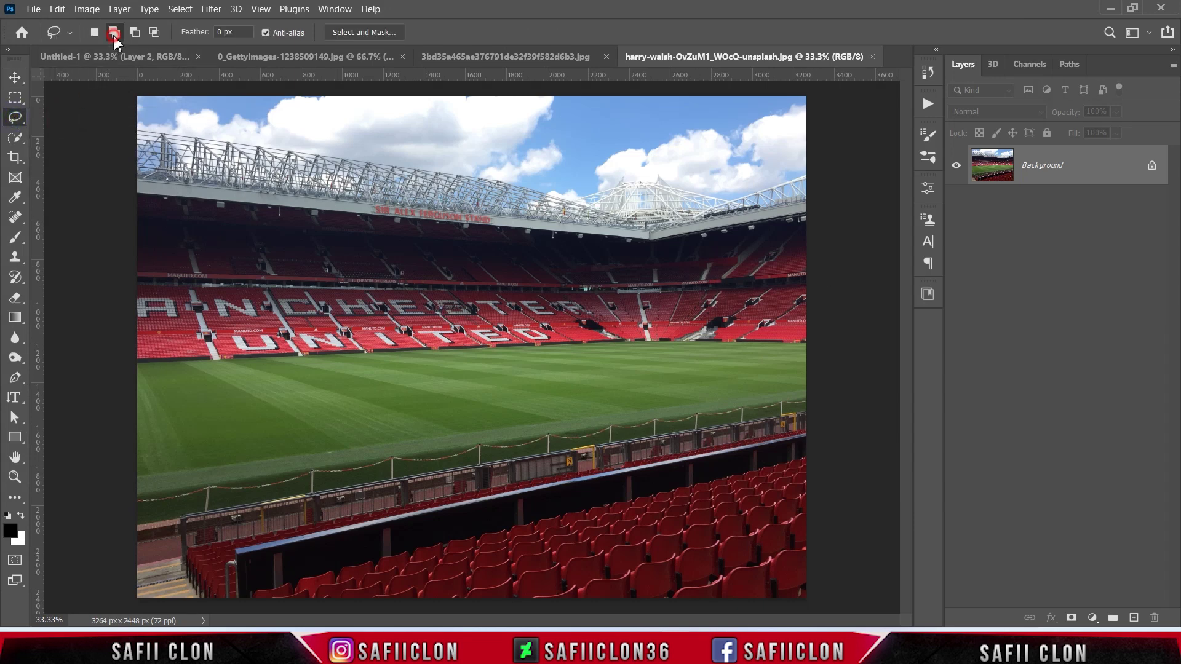
# Lasso the upper stands and drag them into the poster as Layer 3
pyautogui.moveTo(446, 147); pyautogui.dragTo(634, 184)
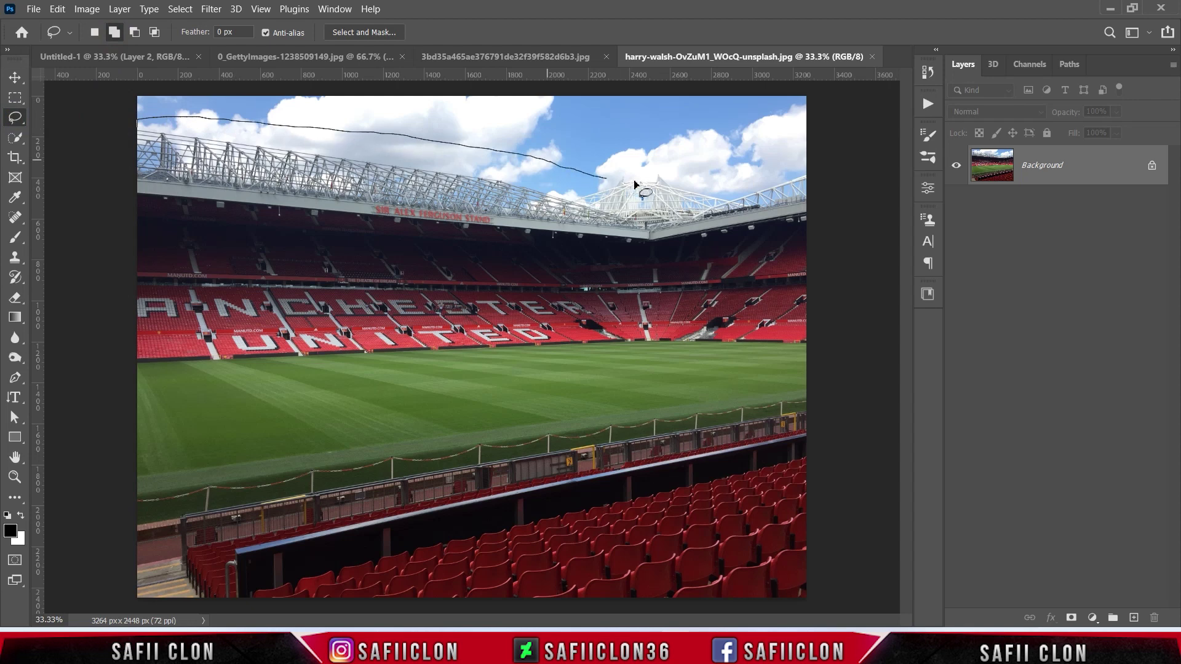
pyautogui.moveTo(785, 171); pyautogui.dragTo(860, 276)
pyautogui.moveTo(860, 345)
pyautogui.mouseDown()
pyautogui.moveTo(595, 348)
pyautogui.moveTo(213, 379)
pyautogui.moveTo(111, 316)
pyautogui.moveTo(101, 132)
pyautogui.mouseUp()
pyautogui.click(16, 77)
pyautogui.moveTo(481, 255)
pyautogui.mouseDown()
pyautogui.moveTo(221, 120)
pyautogui.moveTo(126, 49)
pyautogui.moveTo(117, 57)
pyautogui.moveTo(477, 292)
pyautogui.mouseUp()
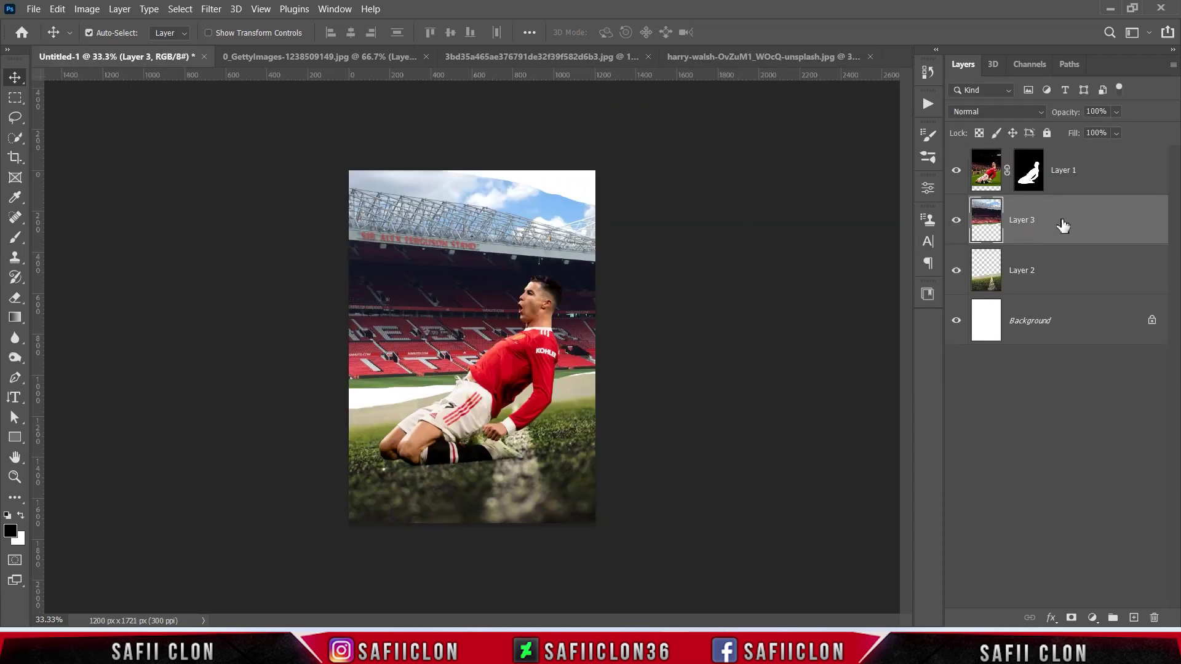
# Put Layer 3 under the grass, scale it to about 245%, tilt it about −4° and commit
pyautogui.moveTo(1064, 215); pyautogui.dragTo(1070, 283)
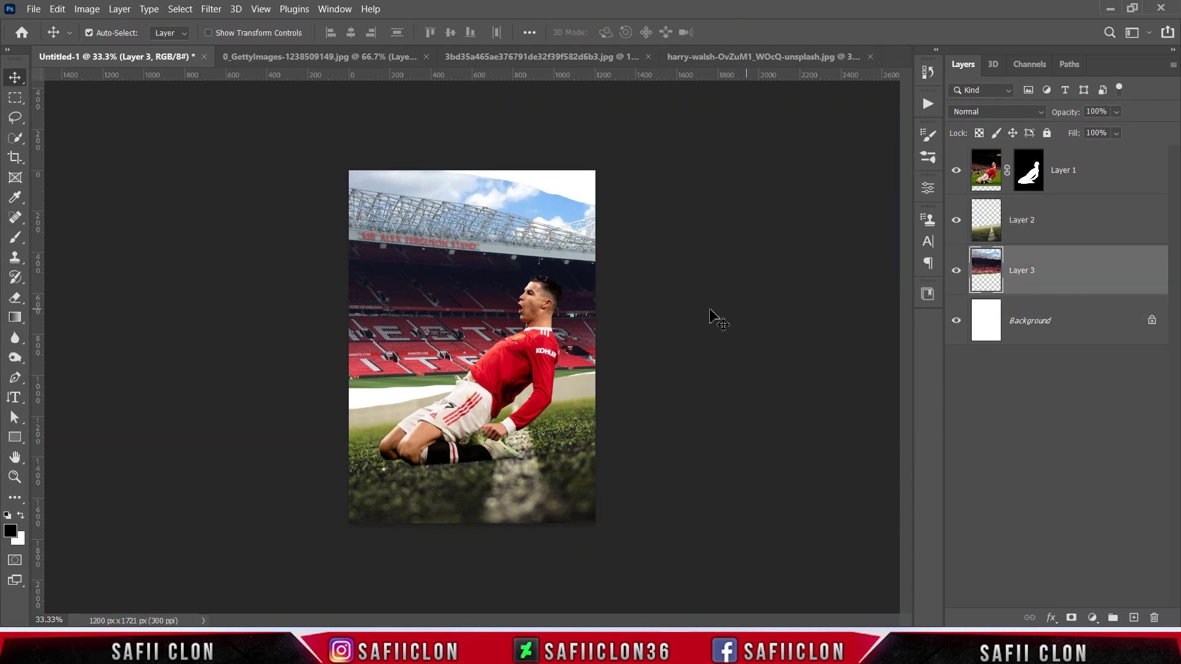
pyautogui.hotkey('ctrl', 't')
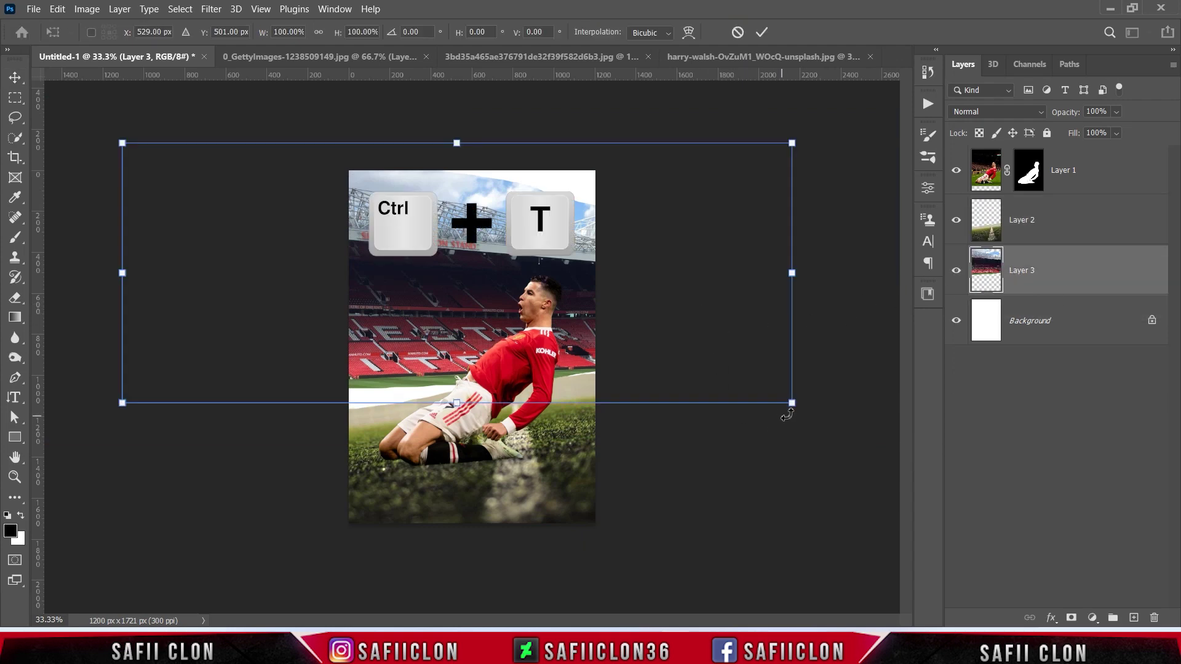
pyautogui.moveTo(791, 403); pyautogui.dragTo(685, 356)
pyautogui.hotkey('ctrl', '-')
pyautogui.moveTo(76, 427); pyautogui.dragTo(206, 430)
pyautogui.moveTo(584, 440)
pyautogui.mouseDown()
pyautogui.moveTo(532, 400)
pyautogui.moveTo(537, 337)
pyautogui.moveTo(539, 360)
pyautogui.mouseUp()
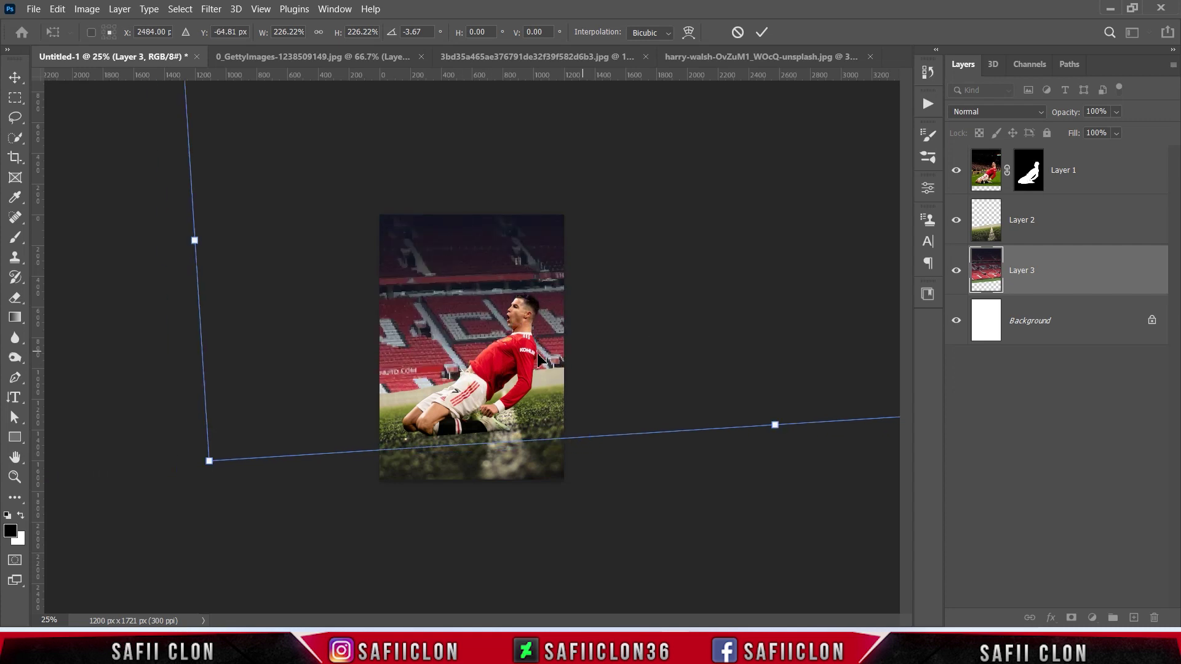
pyautogui.moveTo(539, 360); pyautogui.dragTo(544, 332)
pyautogui.moveTo(495, 452); pyautogui.dragTo(495, 460)
pyautogui.moveTo(569, 486); pyautogui.dragTo(572, 479)
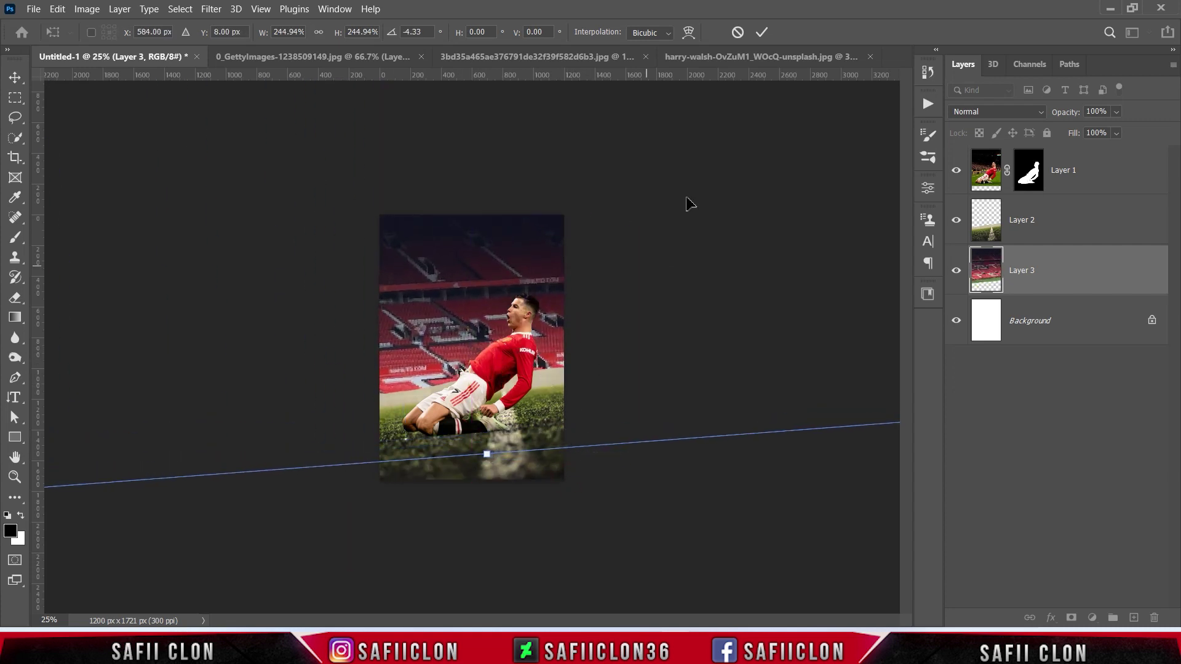
pyautogui.click(761, 32)
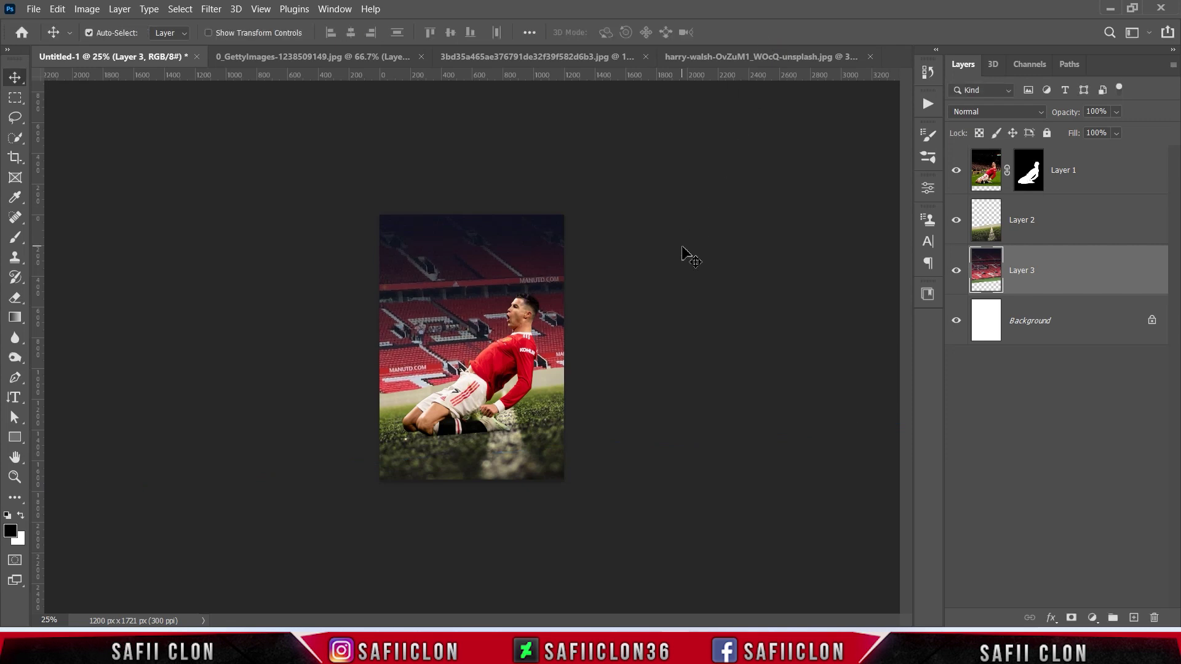
pyautogui.hotkey('ctrl', '+')
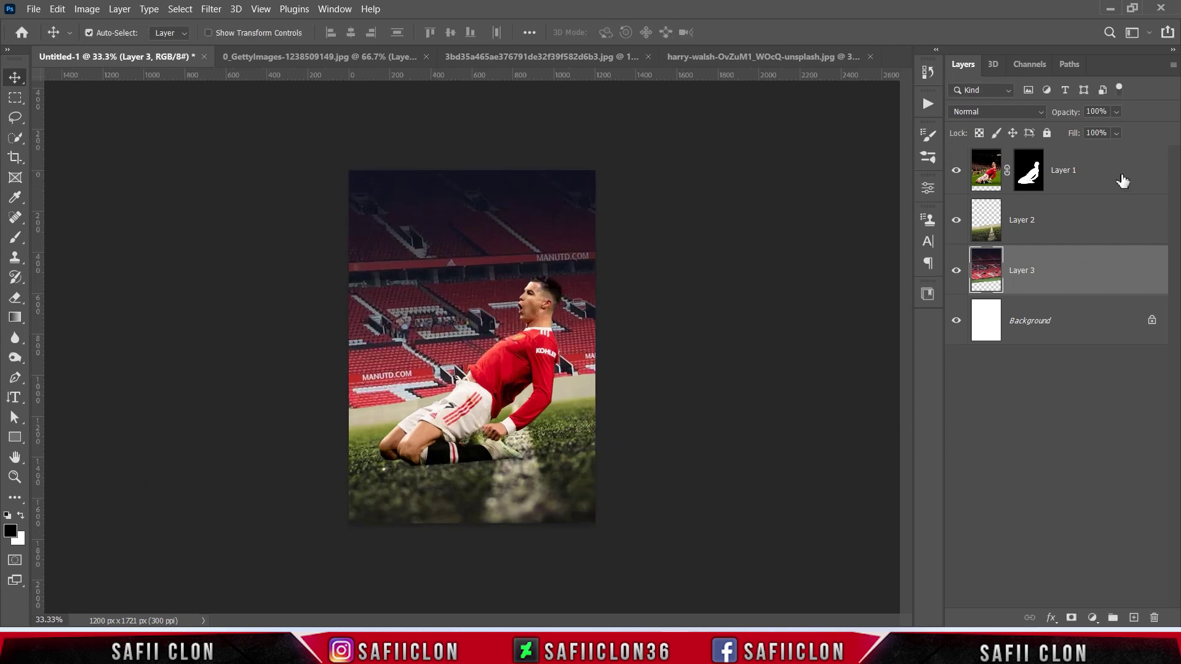
# Scale the footballer layer to about 104.6%, nudge him on the grass, and apply
pyautogui.click(1122, 180)
pyautogui.hotkey('ctrl', 't')
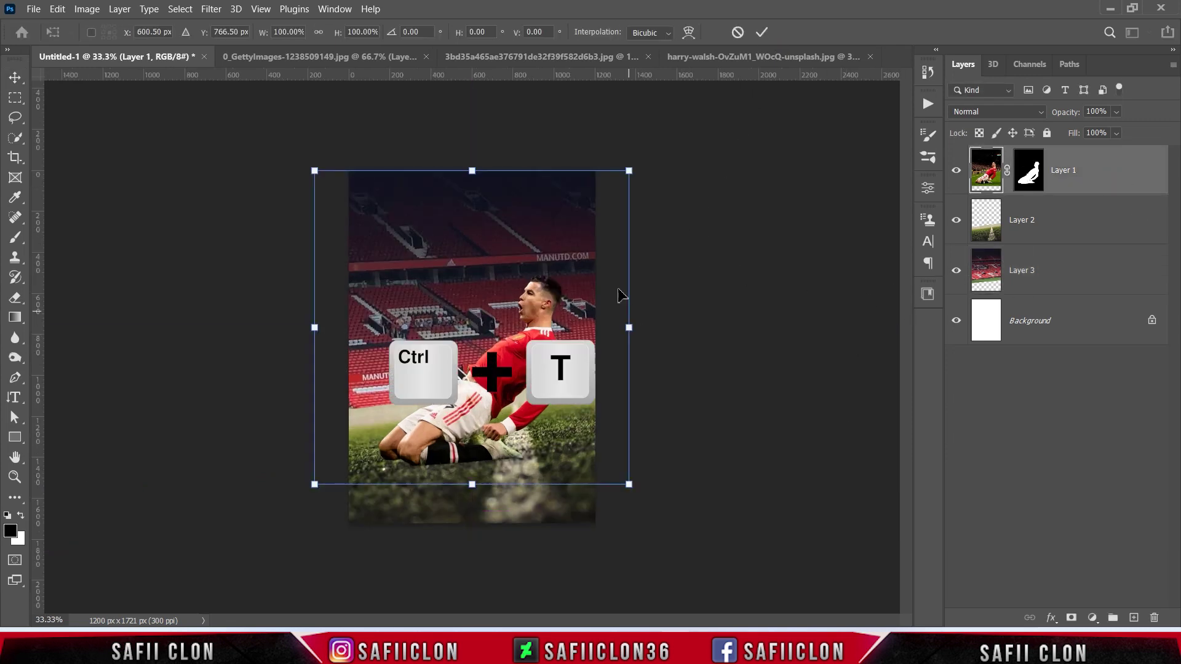
pyautogui.moveTo(630, 169); pyautogui.dragTo(643, 142)
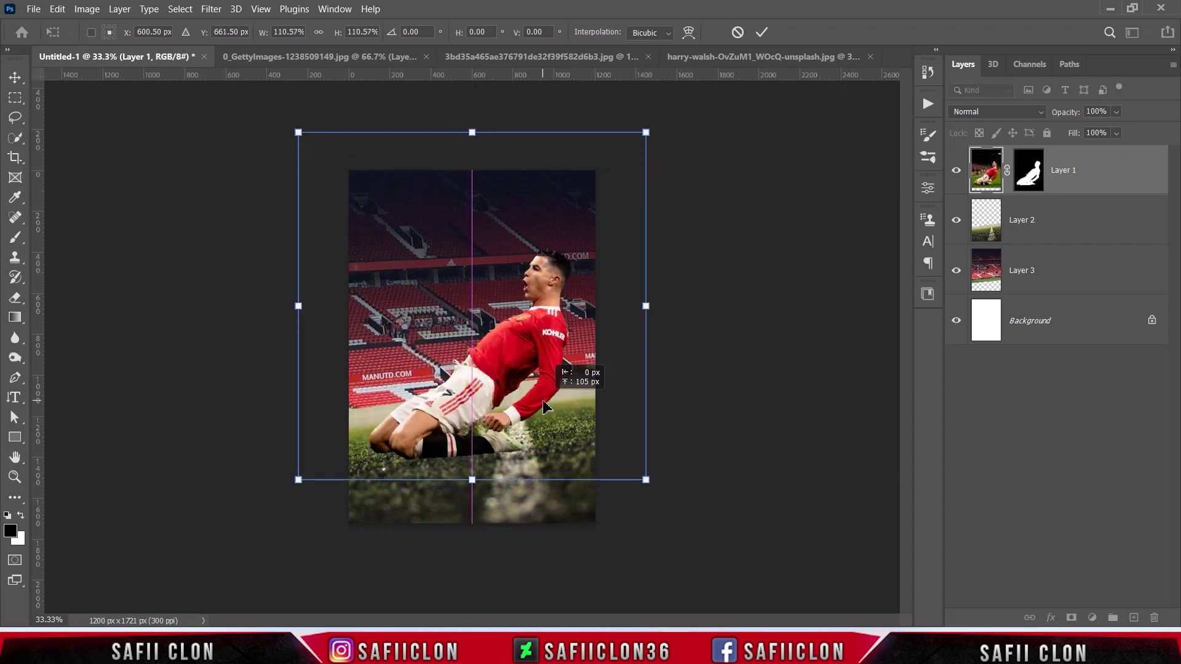
pyautogui.moveTo(298, 482); pyautogui.dragTo(308, 475)
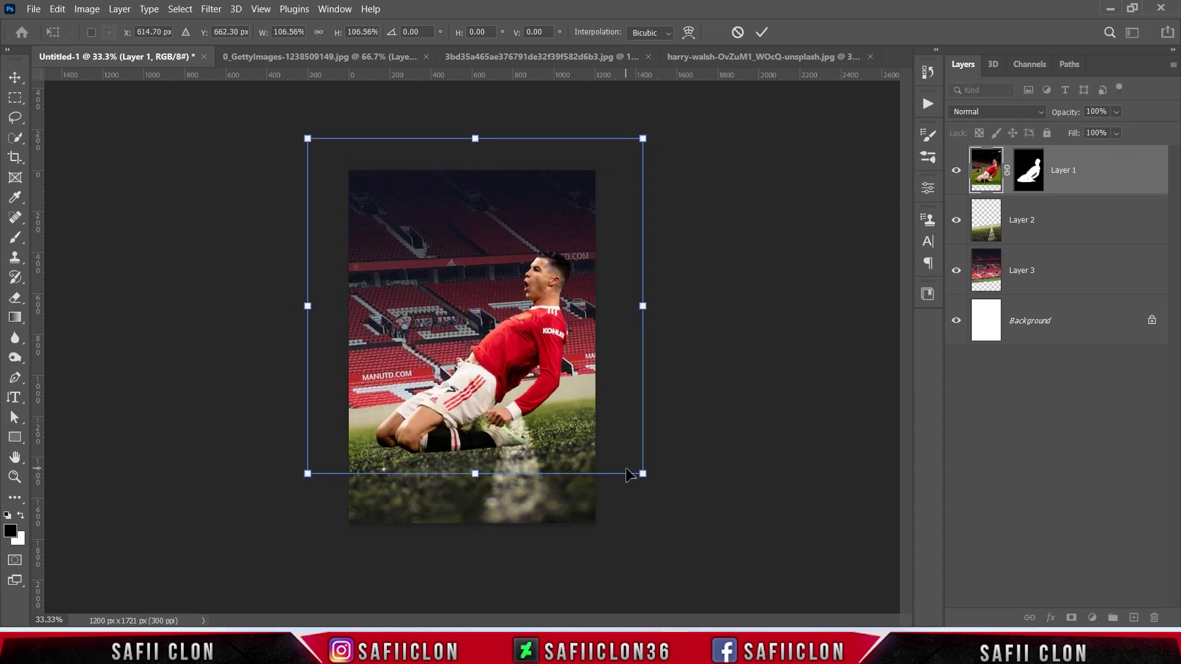
pyautogui.moveTo(308, 137)
pyautogui.mouseDown()
pyautogui.moveTo(326, 151)
pyautogui.moveTo(309, 145)
pyautogui.mouseUp()
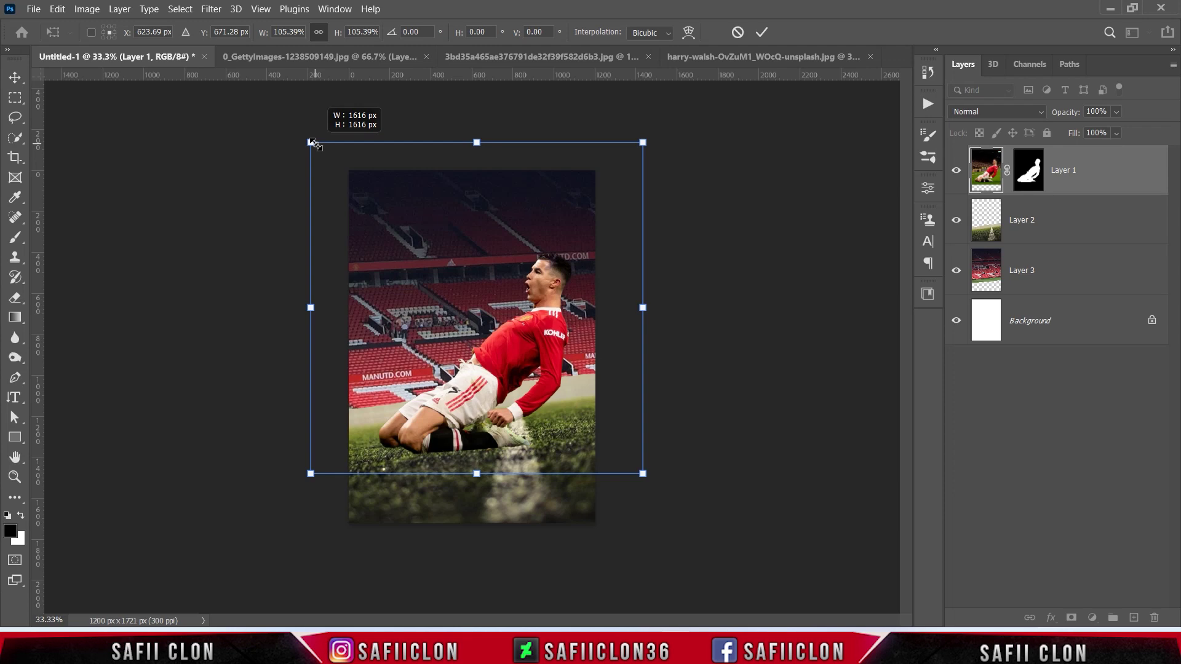
pyautogui.moveTo(669, 306)
pyautogui.mouseDown()
pyautogui.moveTo(670, 503)
pyautogui.moveTo(683, 489)
pyautogui.mouseUp()
pyautogui.moveTo(645, 140); pyautogui.dragTo(640, 144)
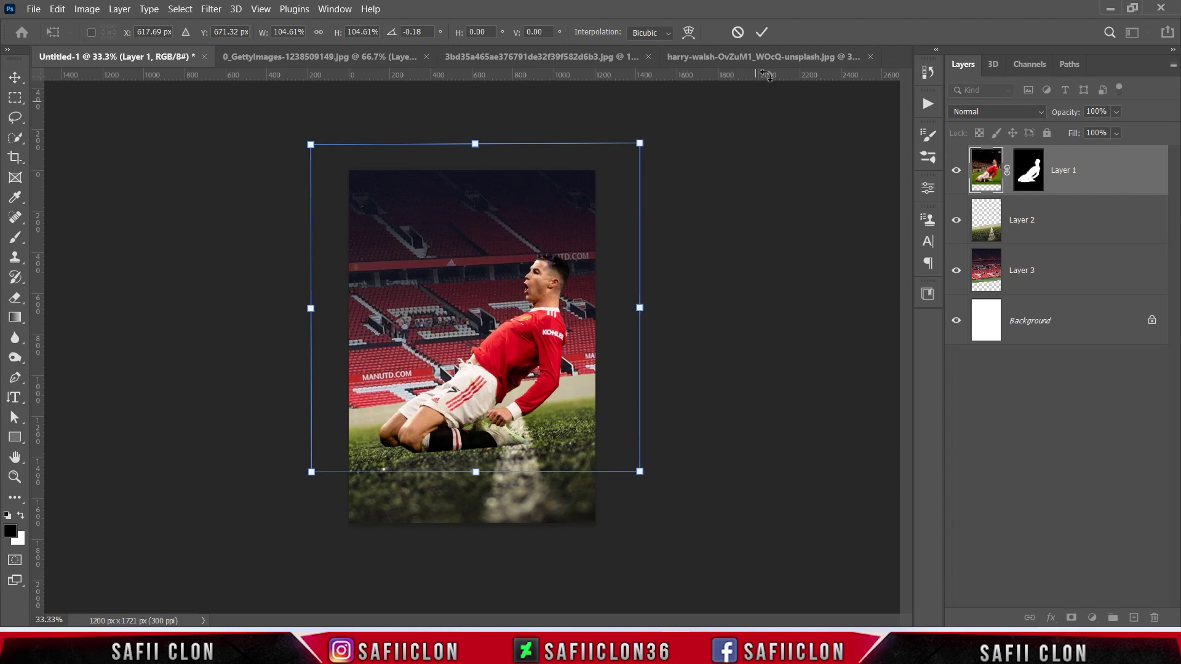
pyautogui.click(762, 32)
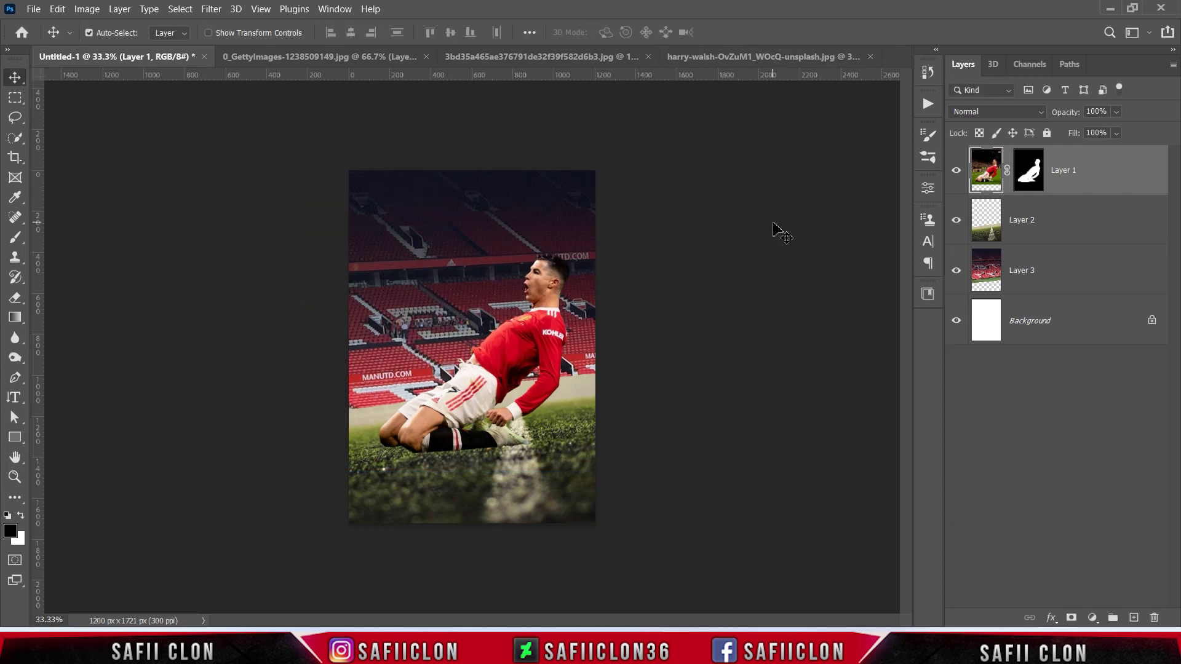
pyautogui.rightClick(1101, 178)
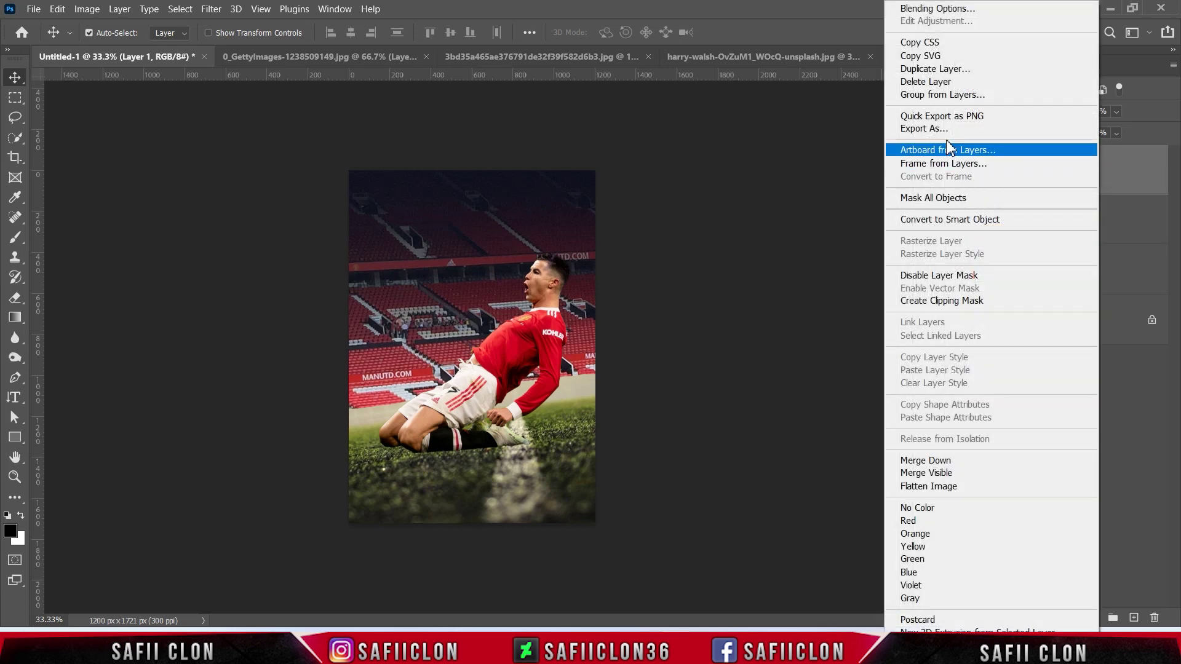
# Put the footballer layer in a new group named MODEL
pyautogui.click(939, 95)
pyautogui.moveTo(525, 191); pyautogui.dragTo(498, 192)
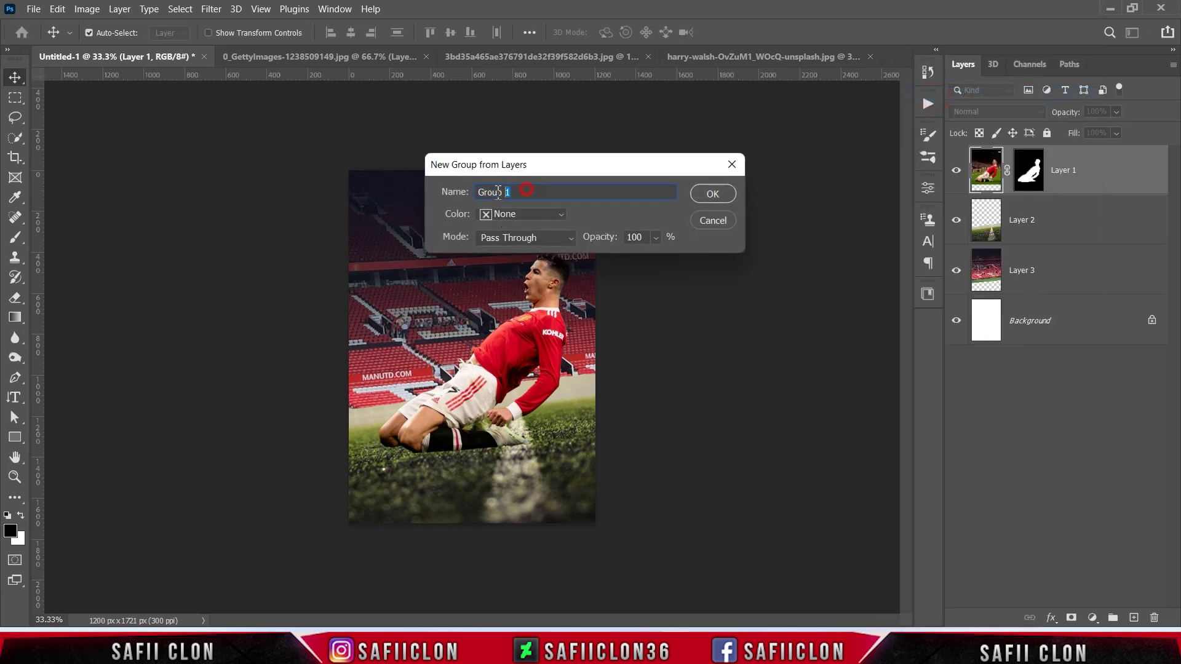
pyautogui.write('MODEL')
pyautogui.click(729, 203)
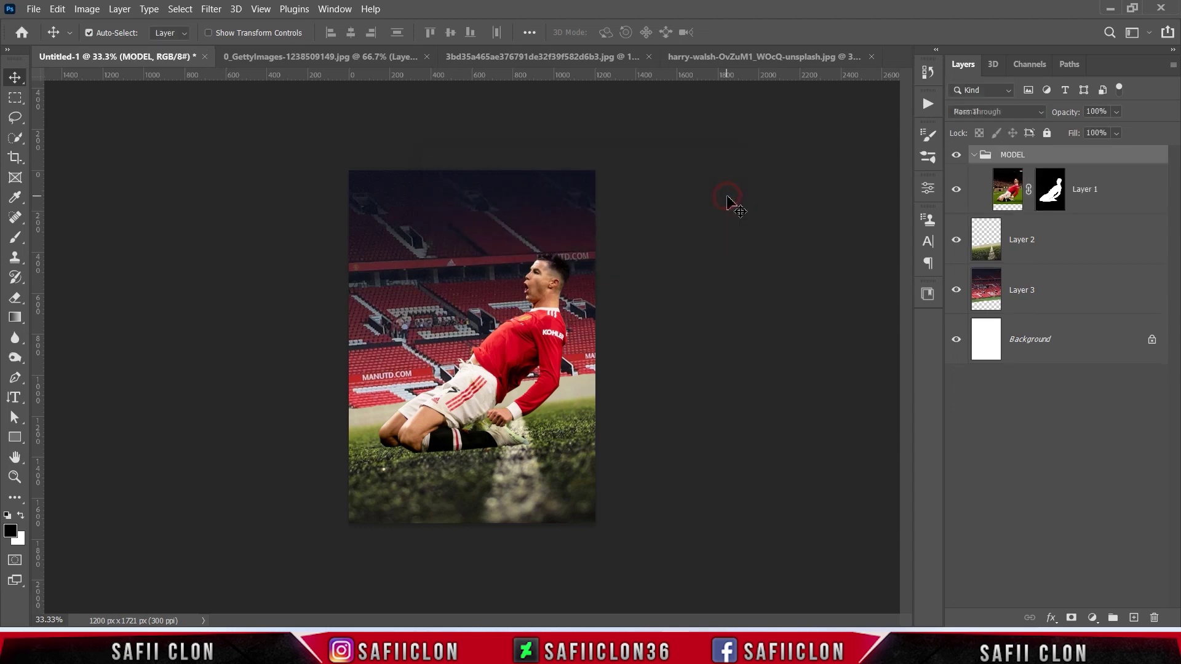
pyautogui.click(976, 155)
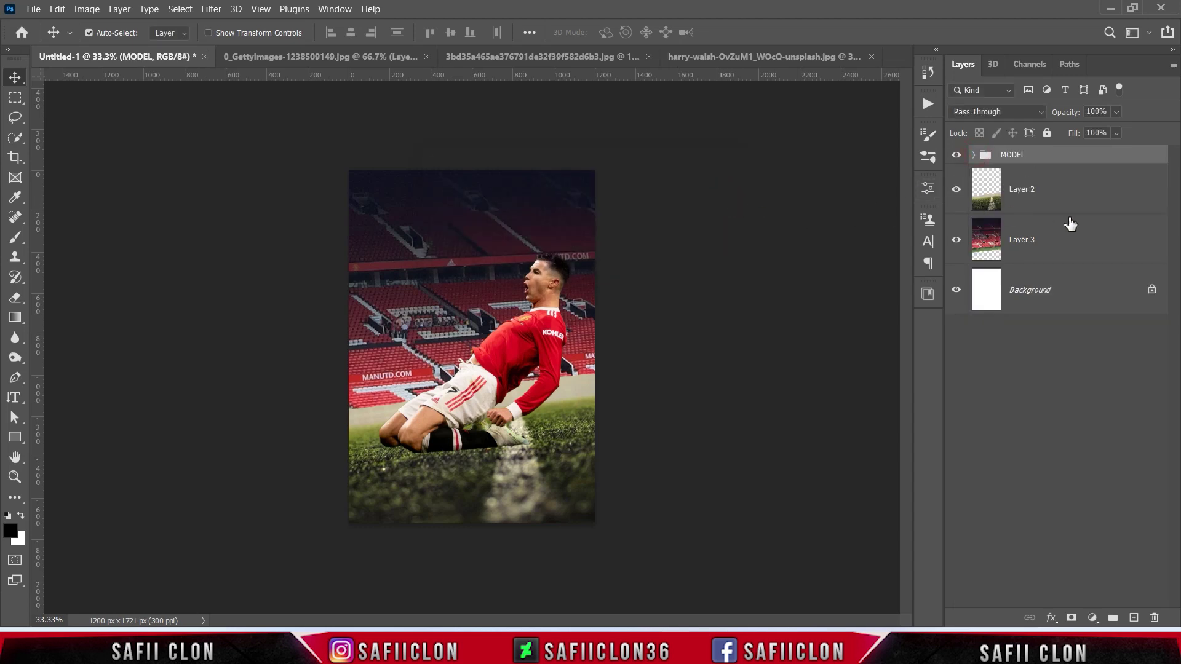
# Group the grass and stands layers into a group named BACKGROUND
pyautogui.click(1085, 204)
pyautogui.keyDown('shift'); pyautogui.click(1064, 240); pyautogui.keyUp('shift')
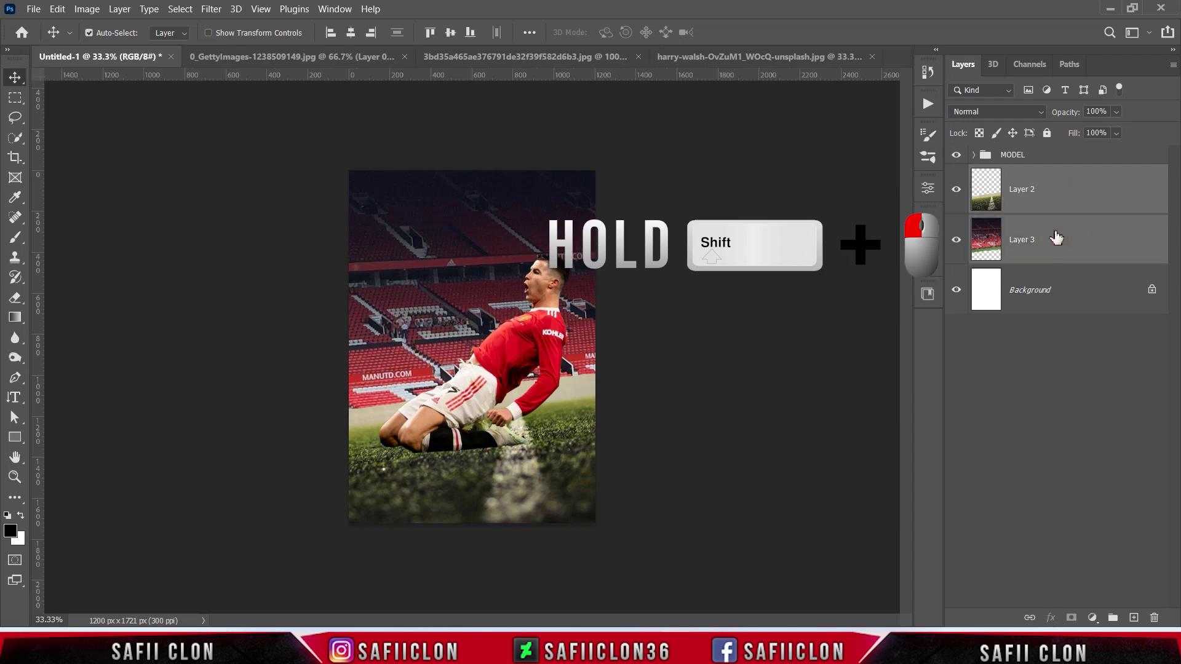
pyautogui.rightClick(1056, 238)
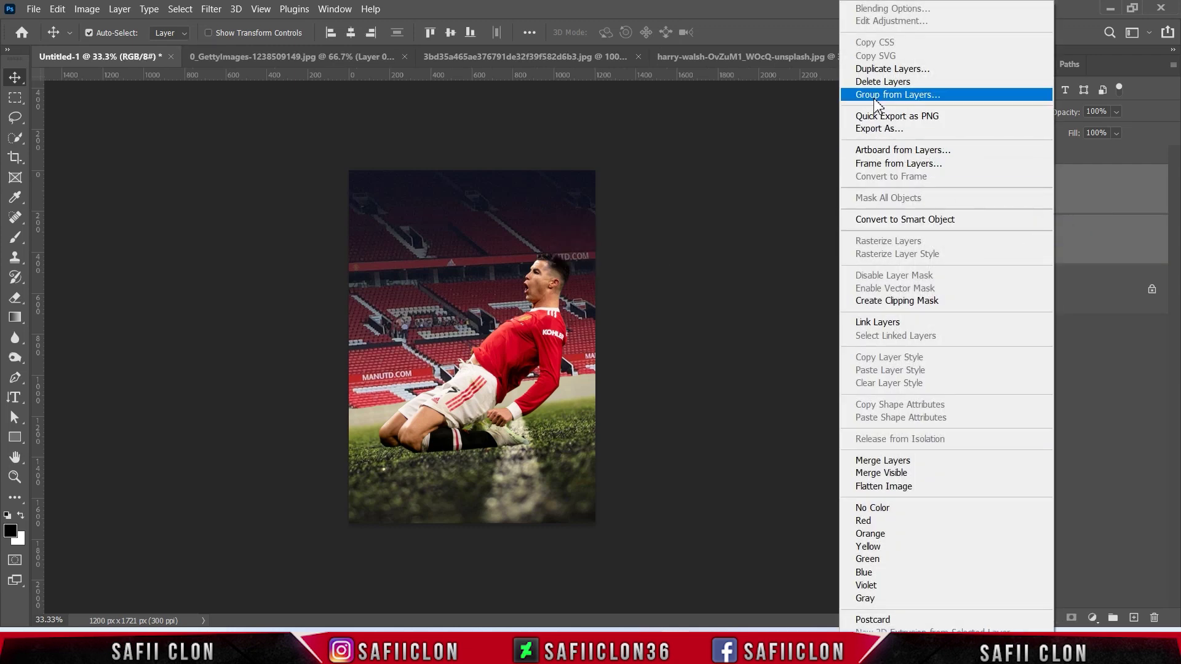
pyautogui.click(872, 94)
pyautogui.write('BACKGROUND')
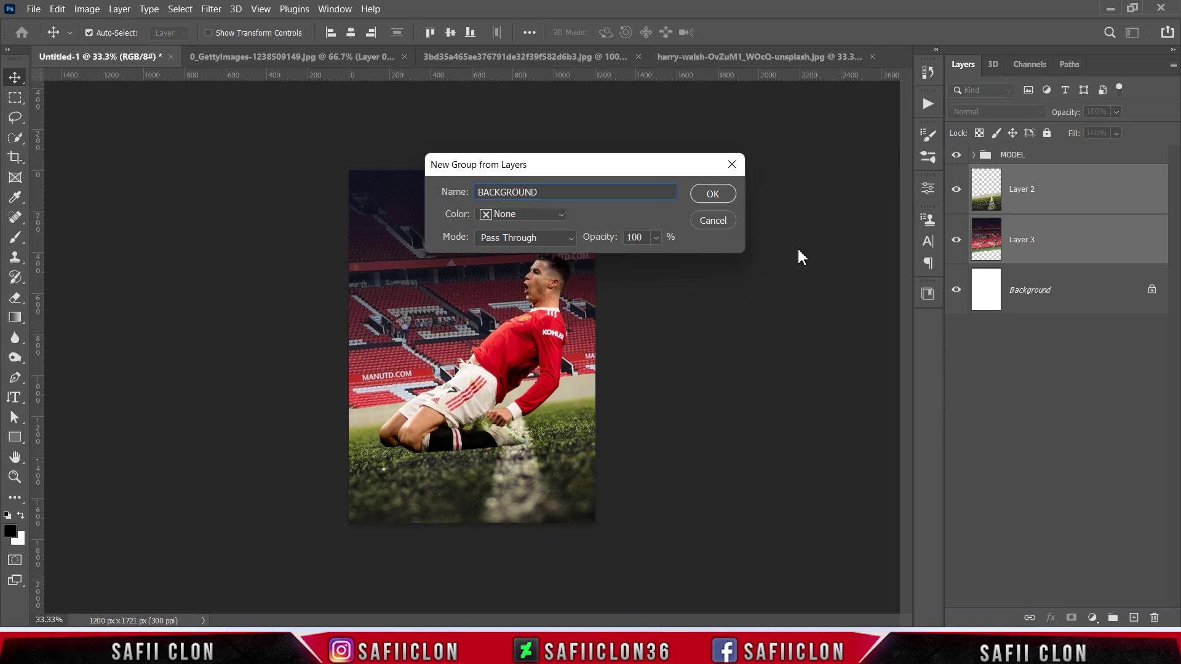
pyautogui.click(713, 193)
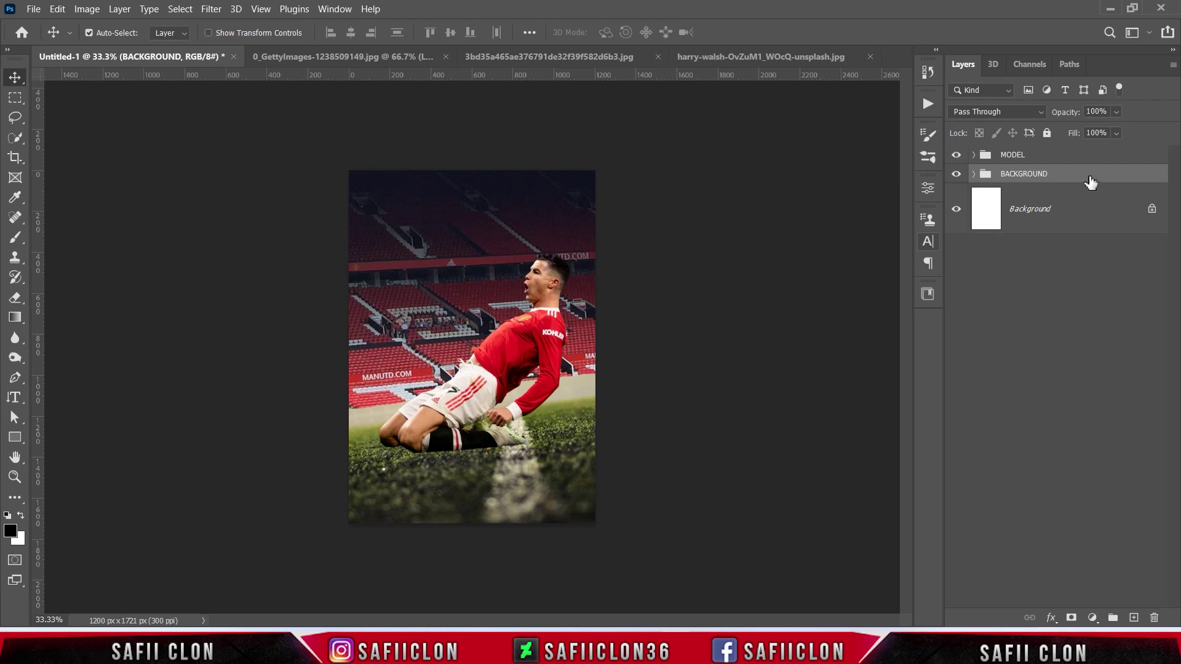
pyautogui.click(973, 175)
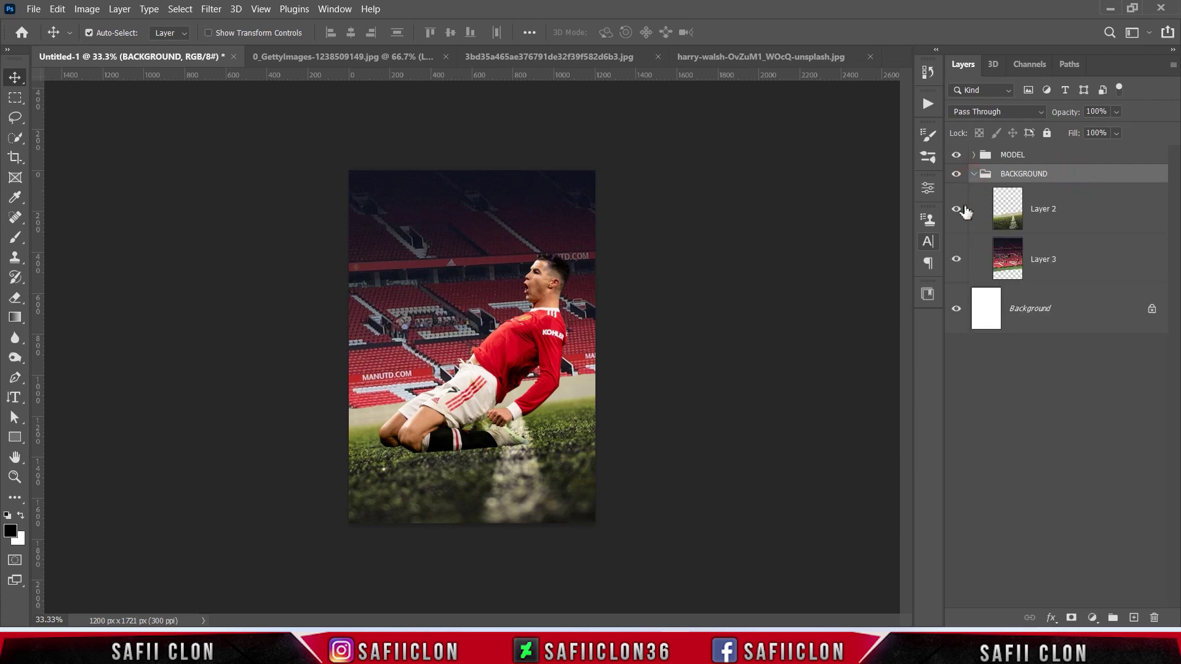
pyautogui.click(1084, 220)
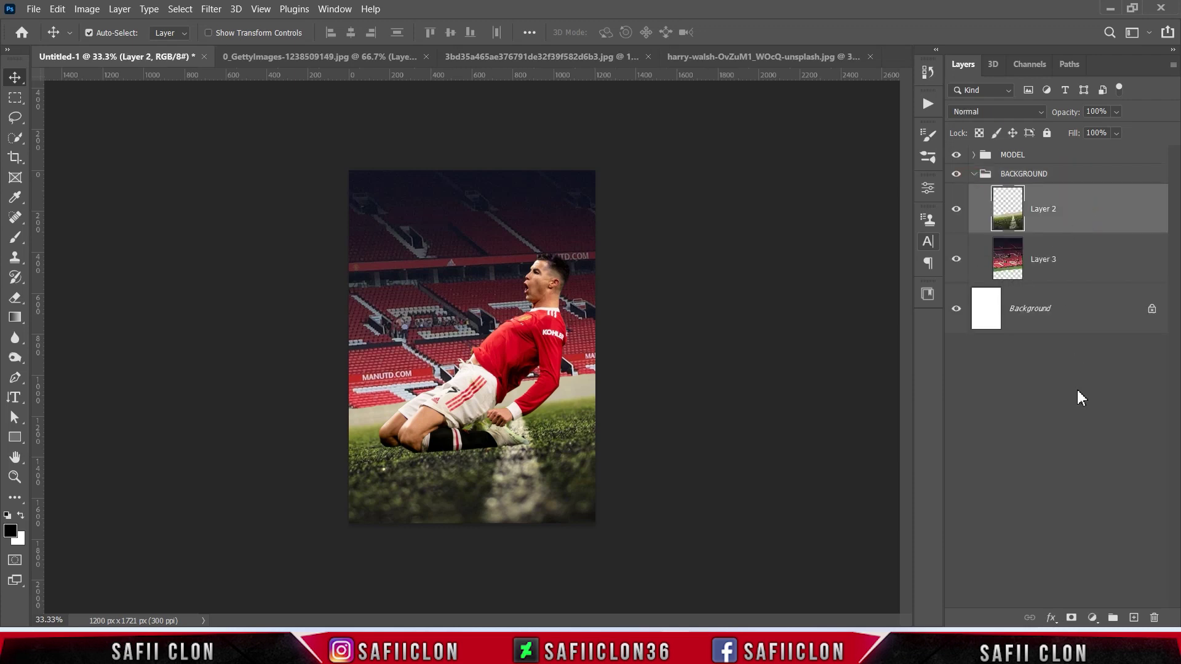
# Add a layer mask to the grass layer and set a soft round brush at 23% opacity
pyautogui.click(1072, 618)
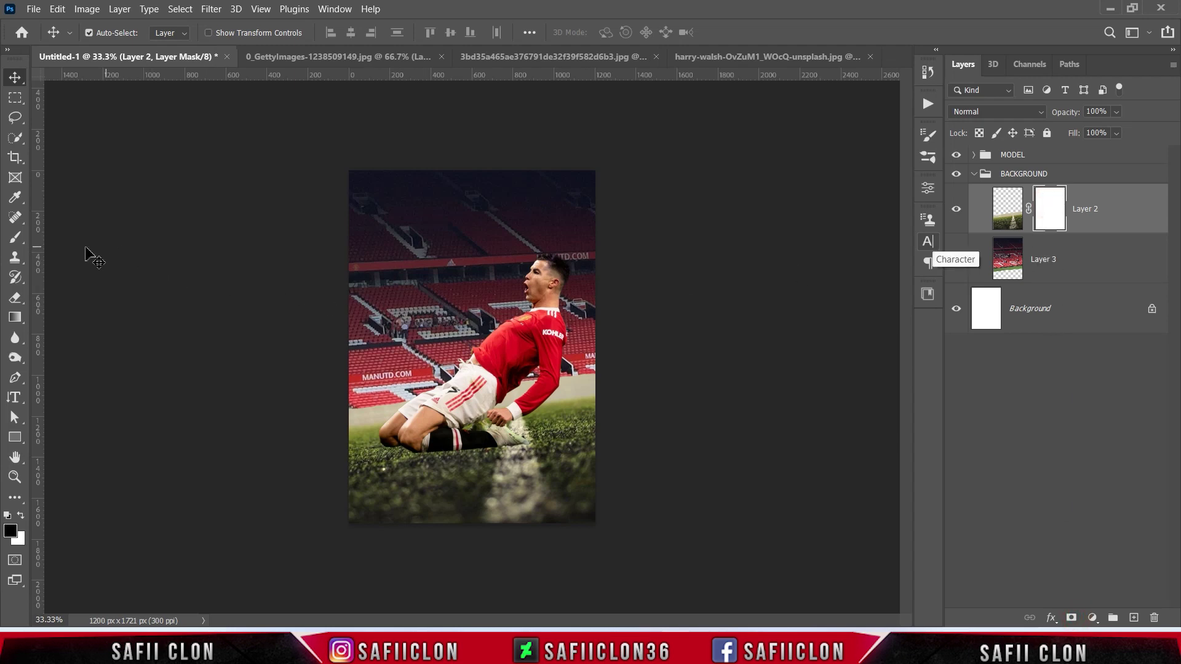
pyautogui.rightClick(17, 241)
pyautogui.click(73, 239)
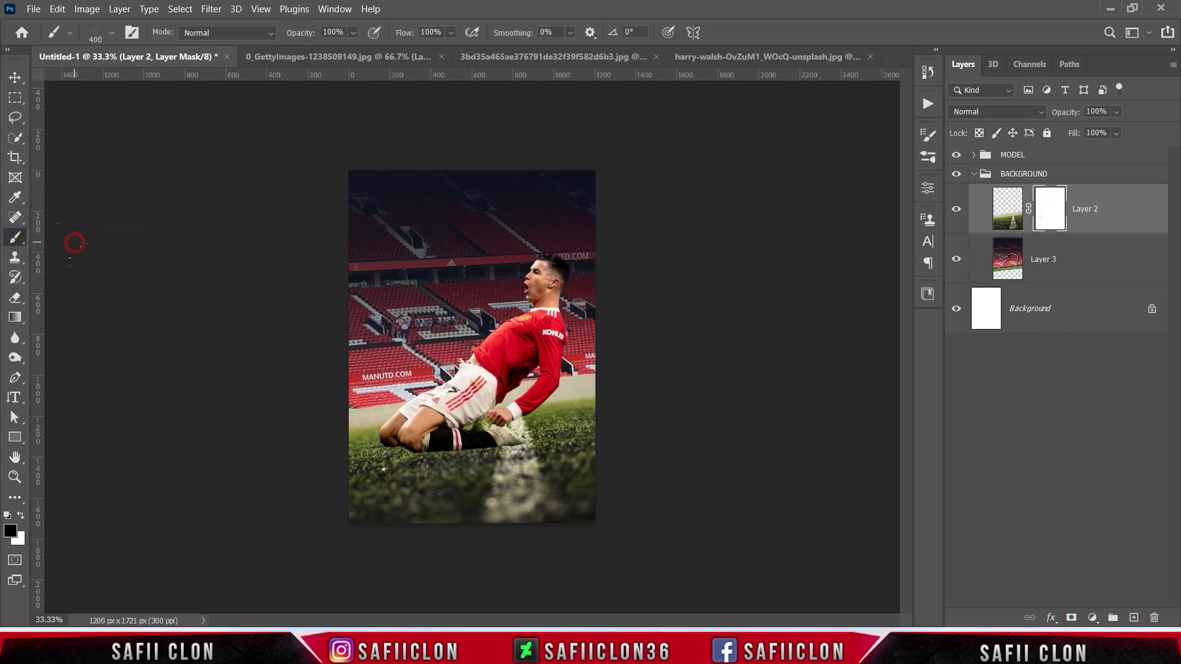
pyautogui.click(110, 33)
pyautogui.moveTo(283, 395); pyautogui.dragTo(283, 216)
pyautogui.click(110, 234)
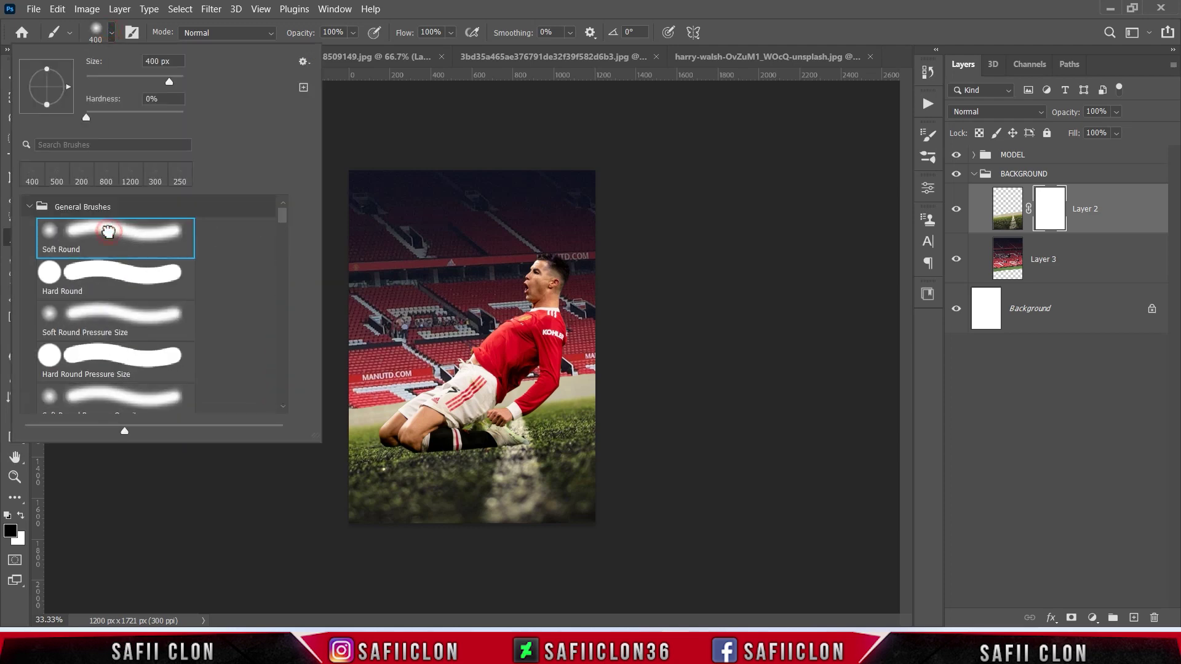
pyautogui.click(111, 35)
pyautogui.click(354, 33)
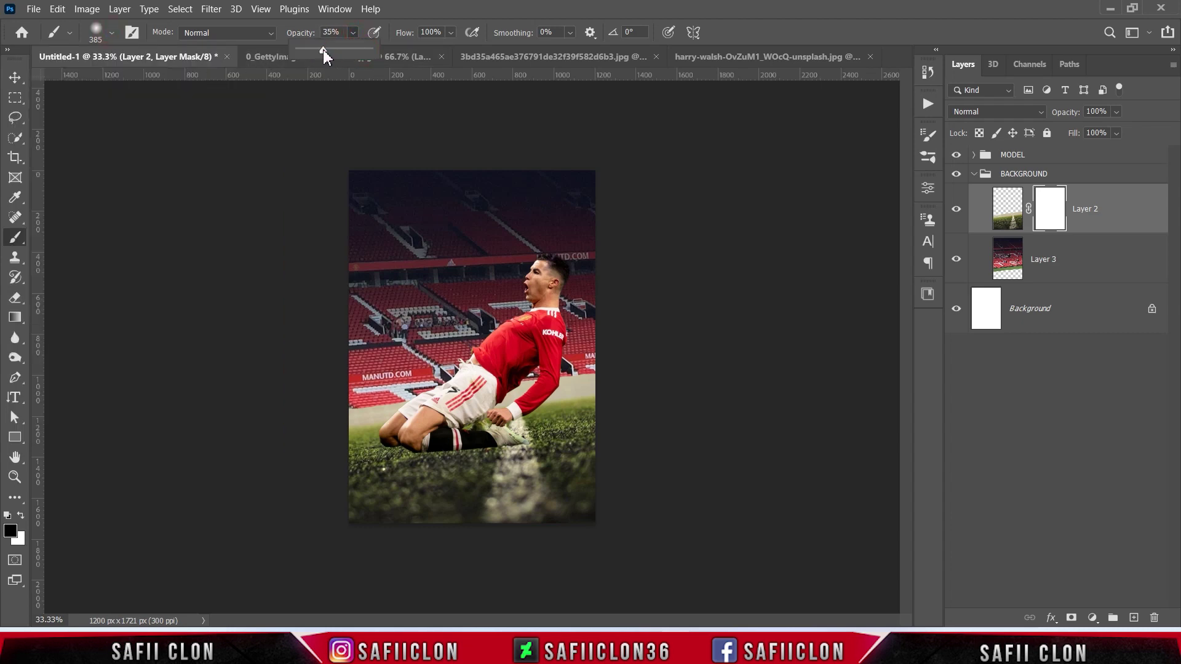
pyautogui.moveTo(318, 49); pyautogui.dragTo(314, 49)
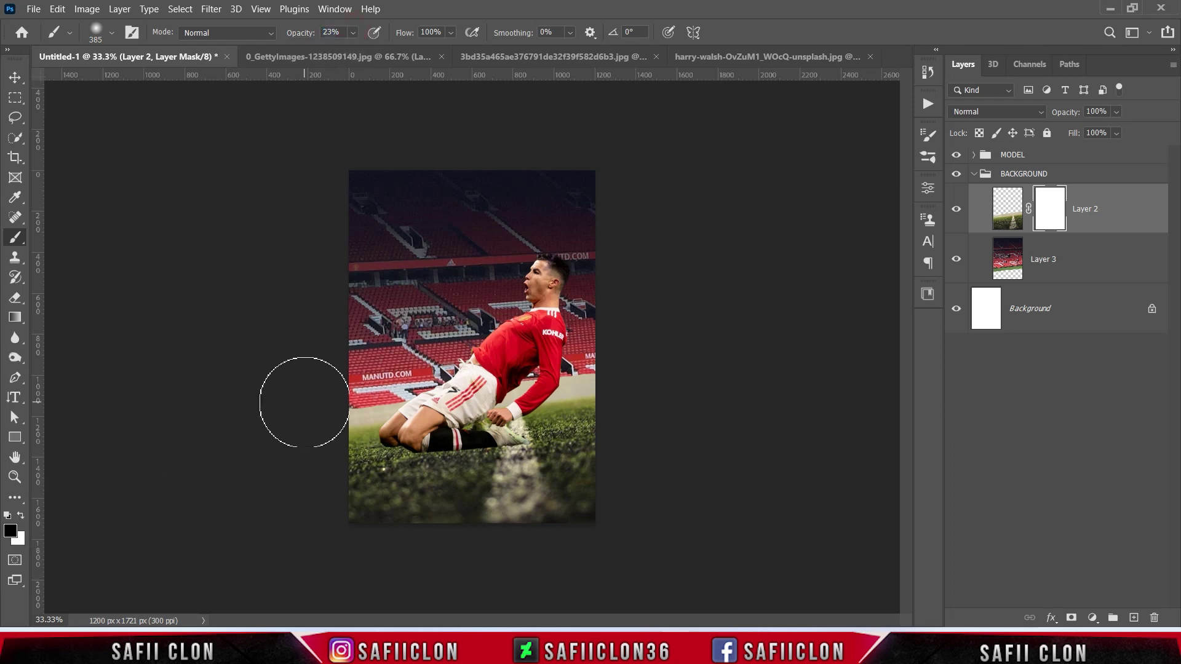
# Paint the grass mask so its upper edge blends softly into the stands
pyautogui.hotkey('ctrl', '+')
pyautogui.moveTo(283, 439); pyautogui.dragTo(400, 412)
pyautogui.press('[')
pyautogui.press('[')
pyautogui.press('[')
pyautogui.moveTo(199, 443); pyautogui.dragTo(749, 363)
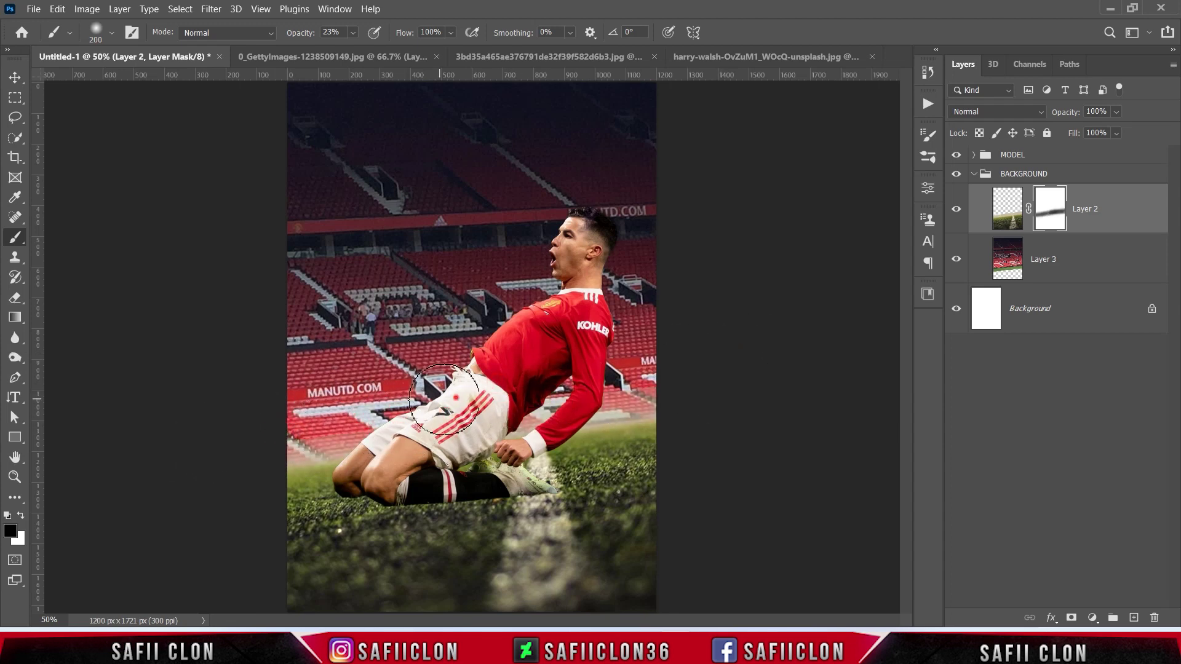
pyautogui.press(']')
pyautogui.press(']')
pyautogui.press(']')
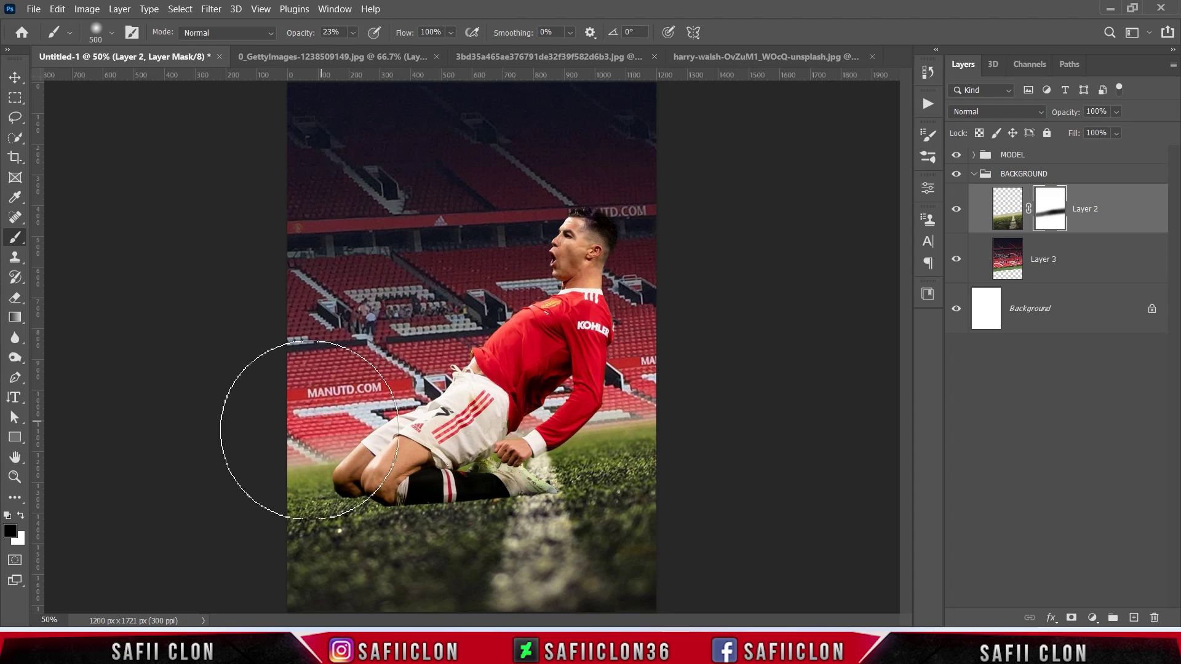
pyautogui.press(']')
pyautogui.press(']')
pyautogui.press(']')
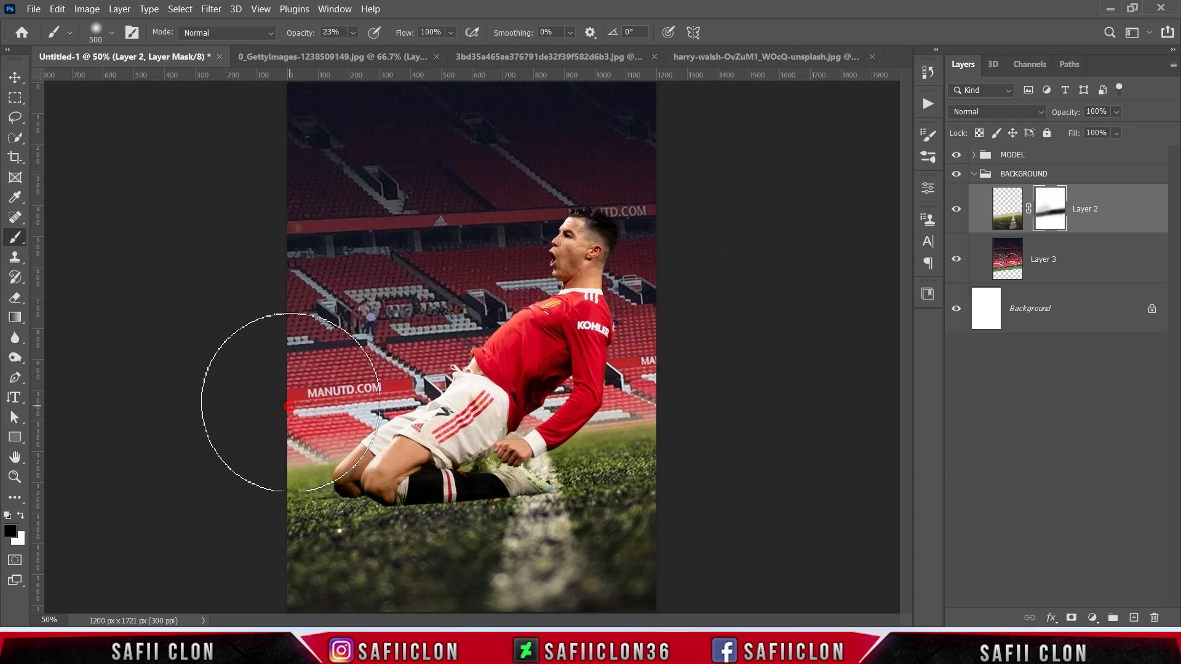
pyautogui.click(1094, 263)
pyautogui.click(957, 261)
pyautogui.click(957, 261)
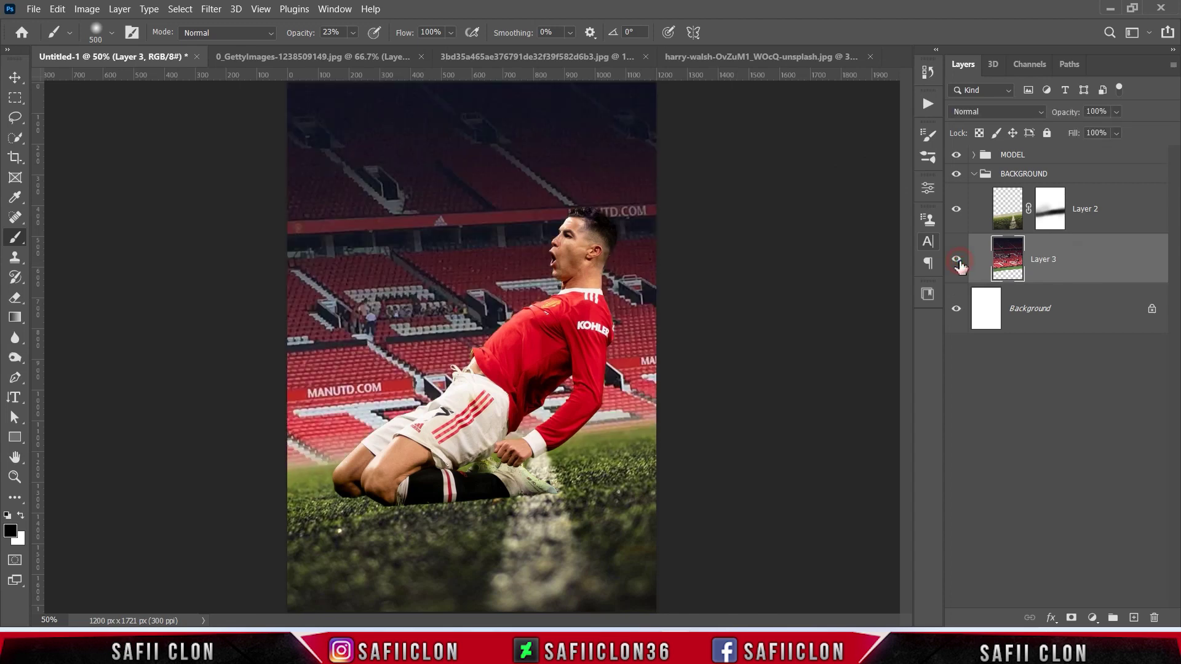
# Add a mask to Layer 3 and choose a black-white linear gradient
pyautogui.click(1071, 617)
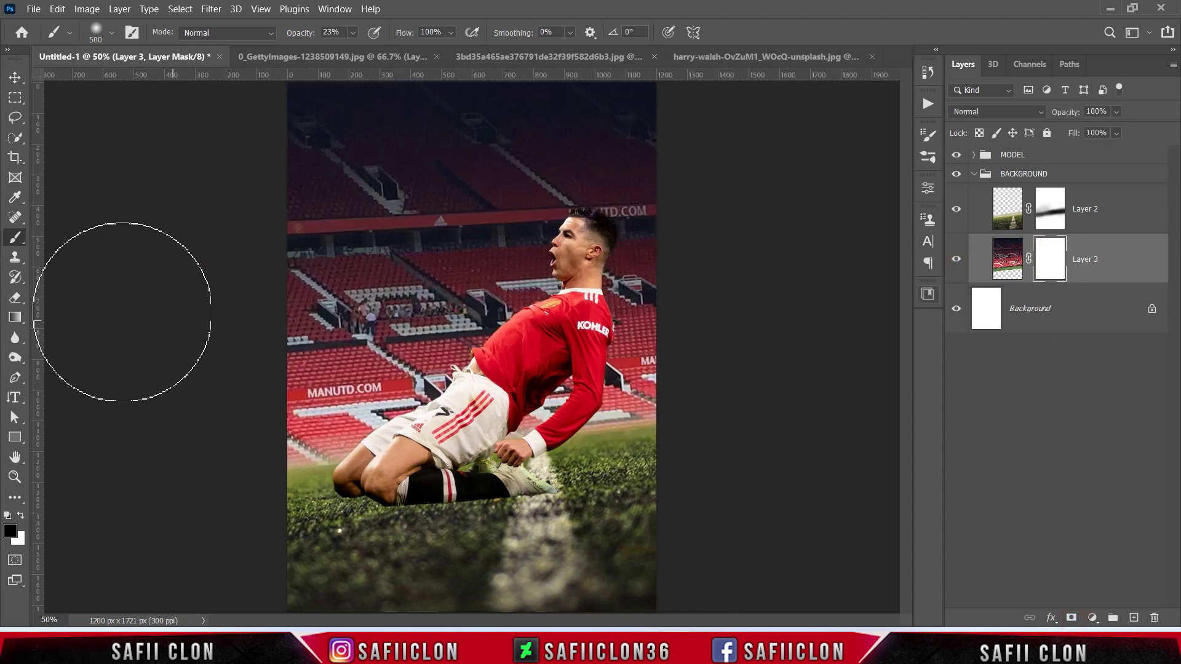
pyautogui.moveTo(13, 321); pyautogui.dragTo(82, 320)
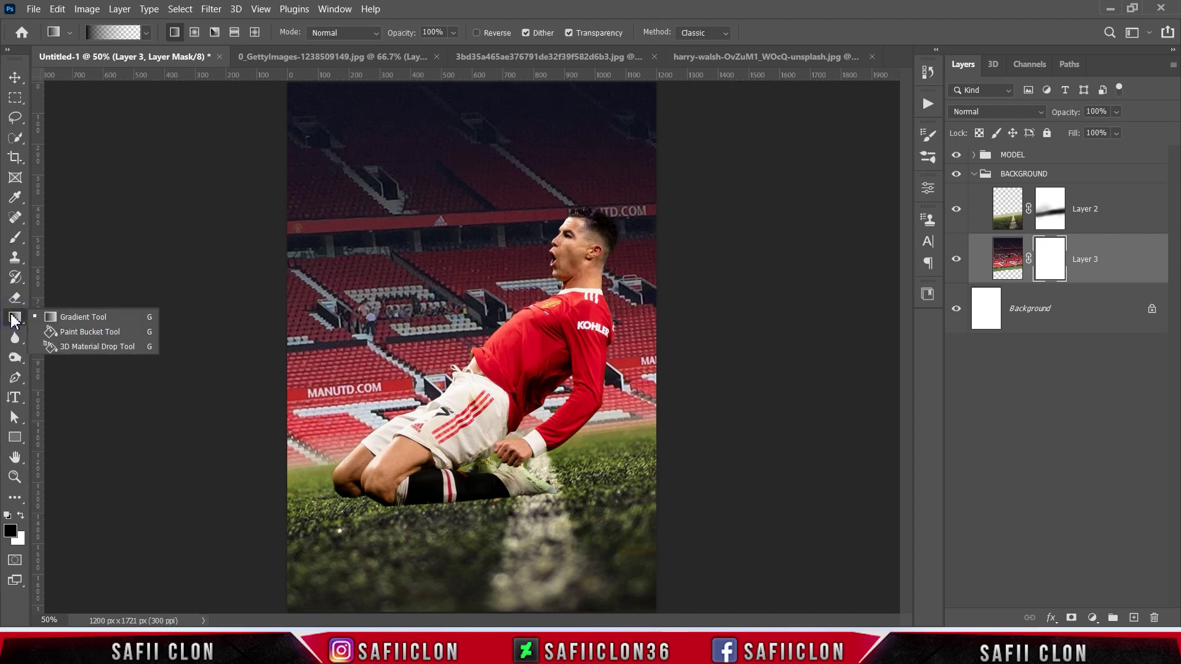
pyautogui.click(81, 317)
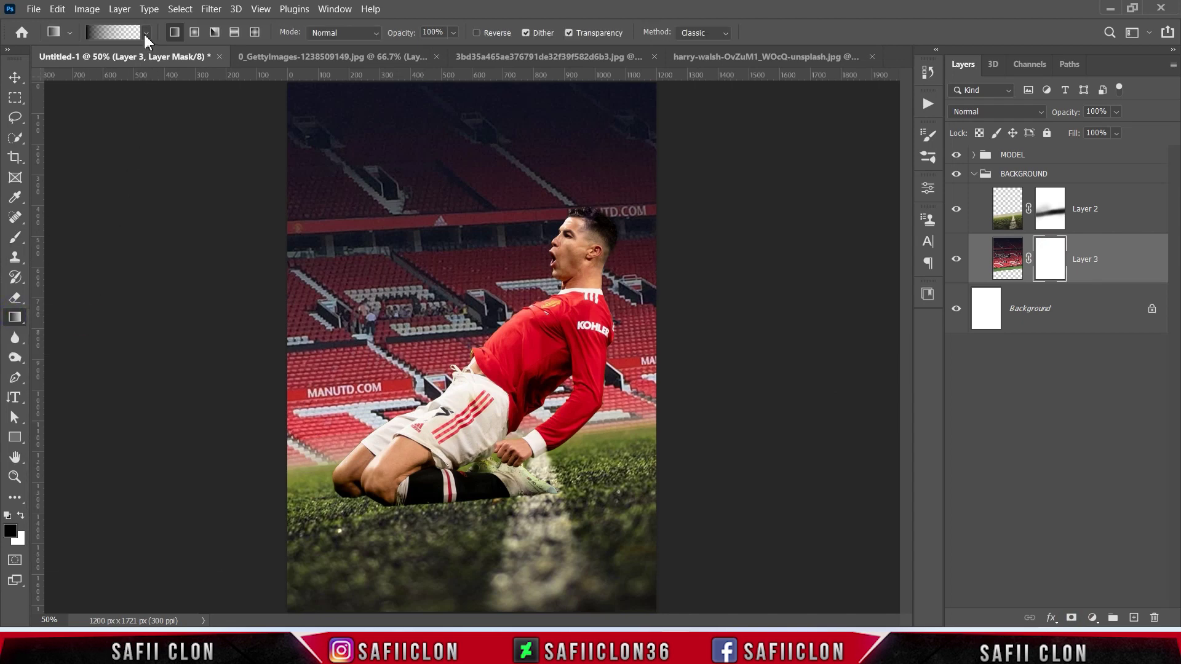
pyautogui.click(146, 33)
pyautogui.click(35, 62)
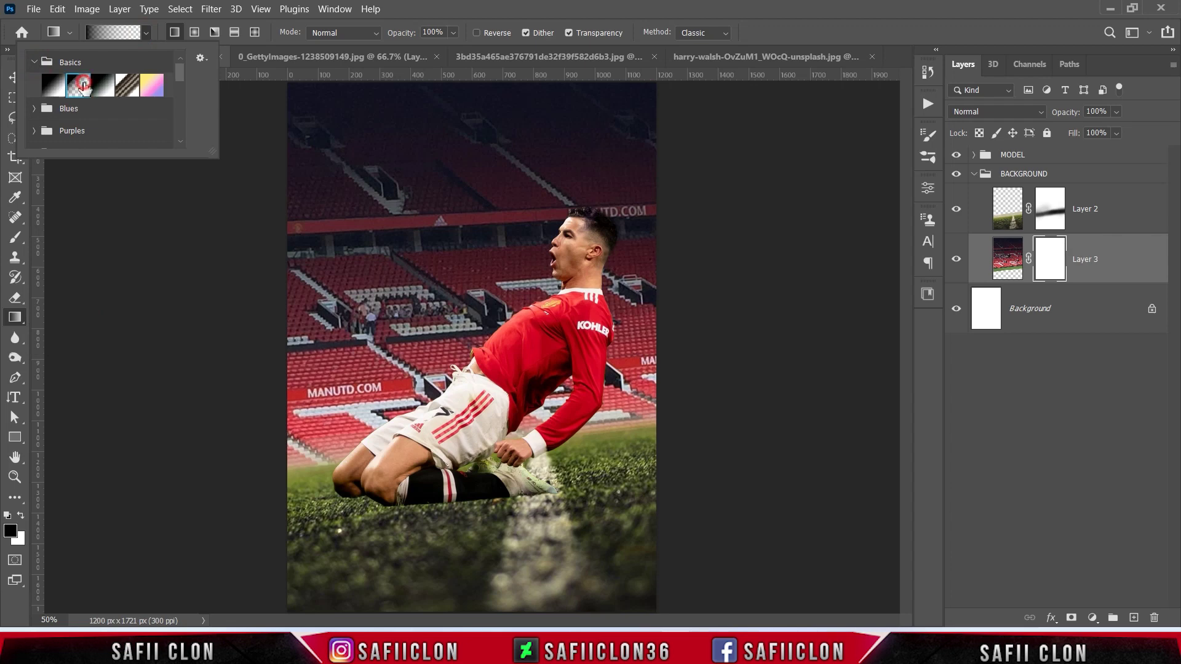
pyautogui.click(148, 32)
pyautogui.click(175, 32)
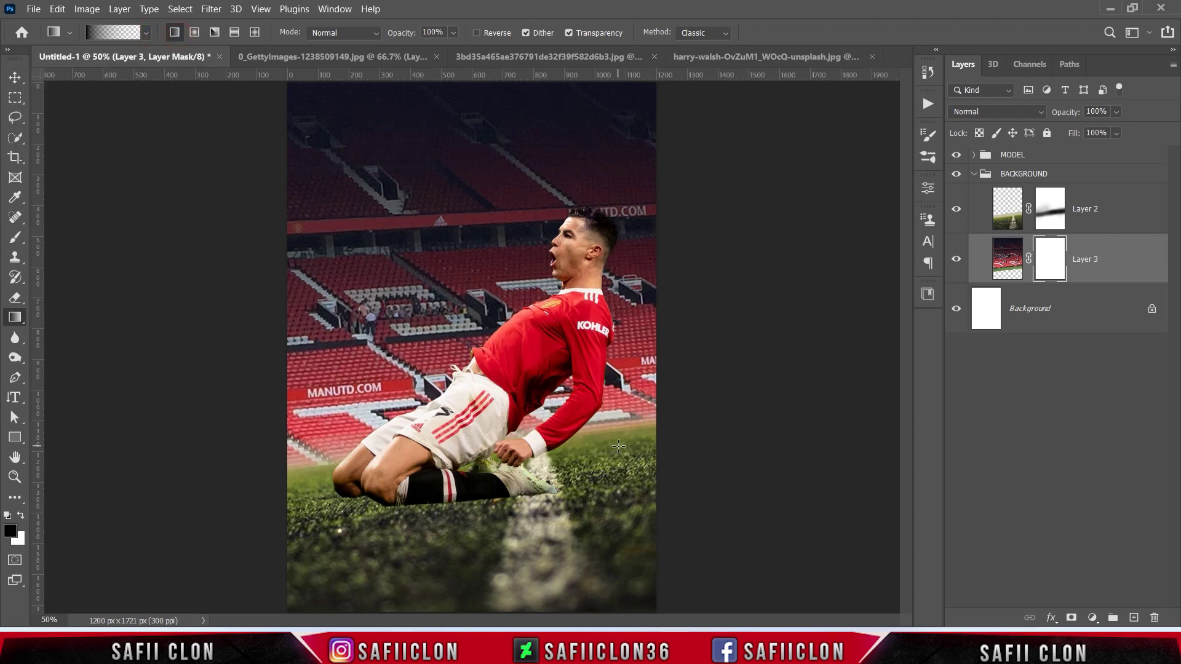
# Drag the gradient upward on the stands mask so it fades toward the bottom
pyautogui.hotkey('ctrl', '-')
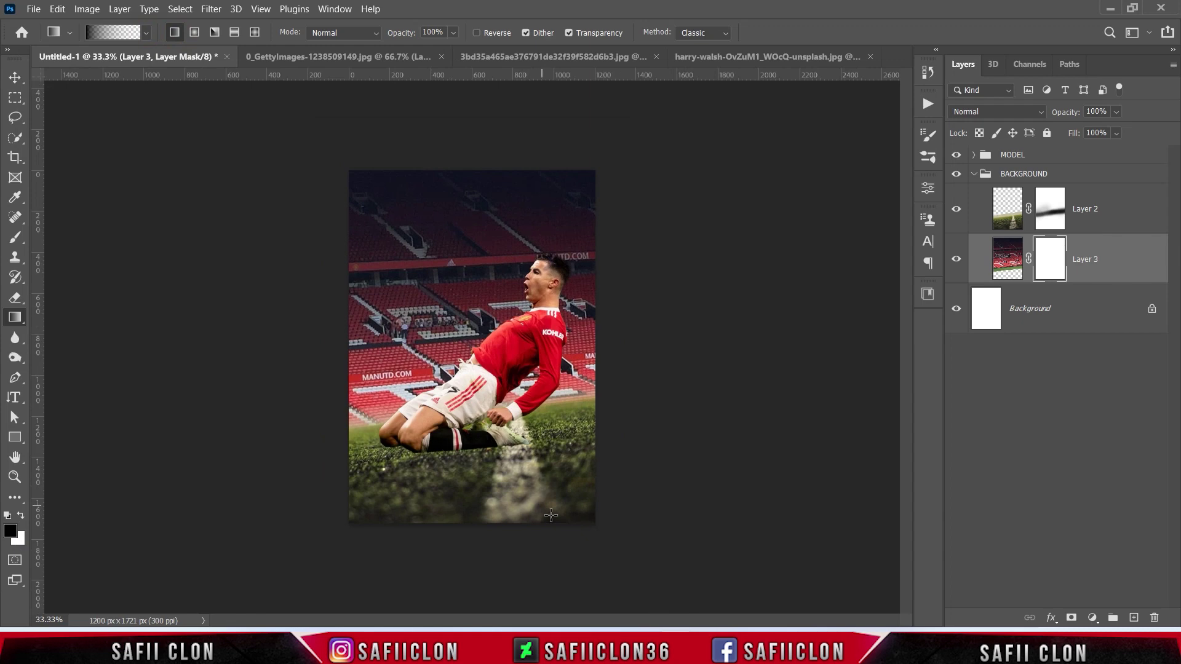
pyautogui.moveTo(532, 499); pyautogui.dragTo(503, 286)
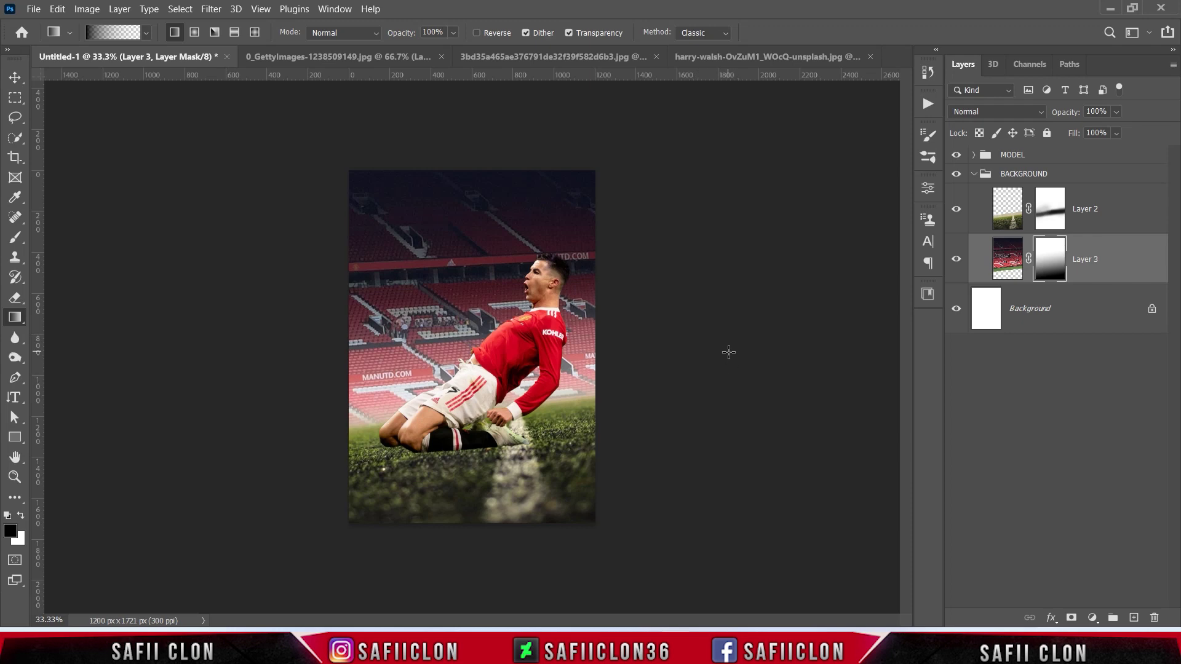
pyautogui.click(1077, 308)
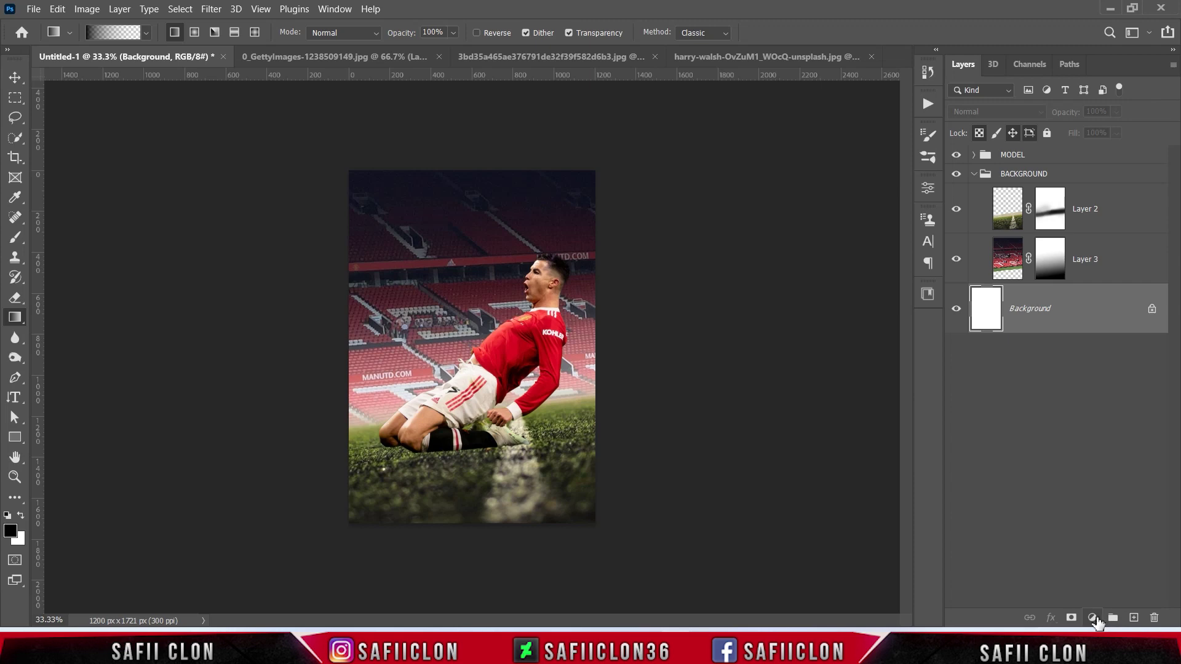
pyautogui.click(1094, 618)
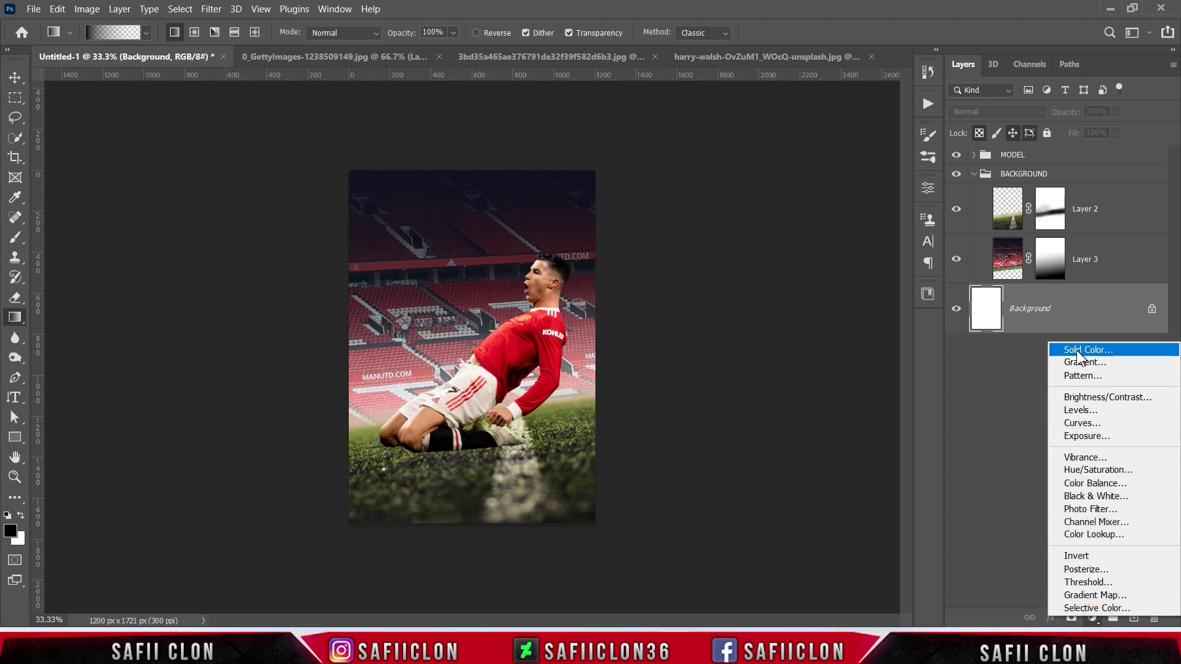
# Add a #583f31 Color Fill 1 layer and move it into the BACKGROUND group below the stands
pyautogui.click(1080, 350)
pyautogui.write('583')
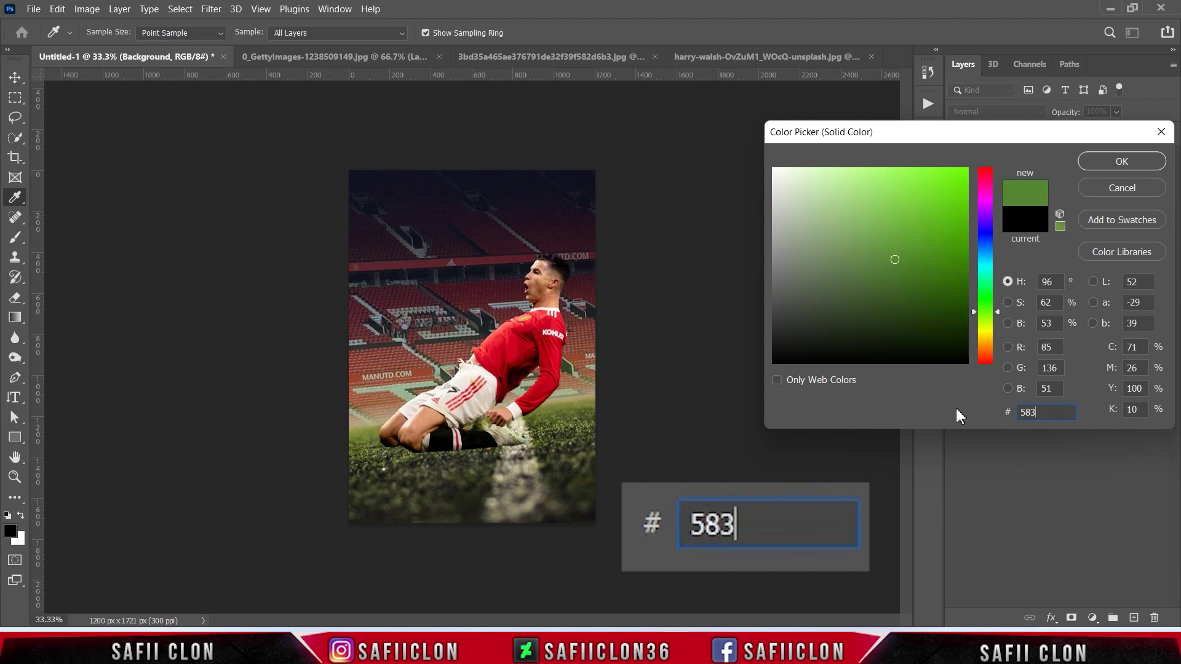
pyautogui.write('f31')
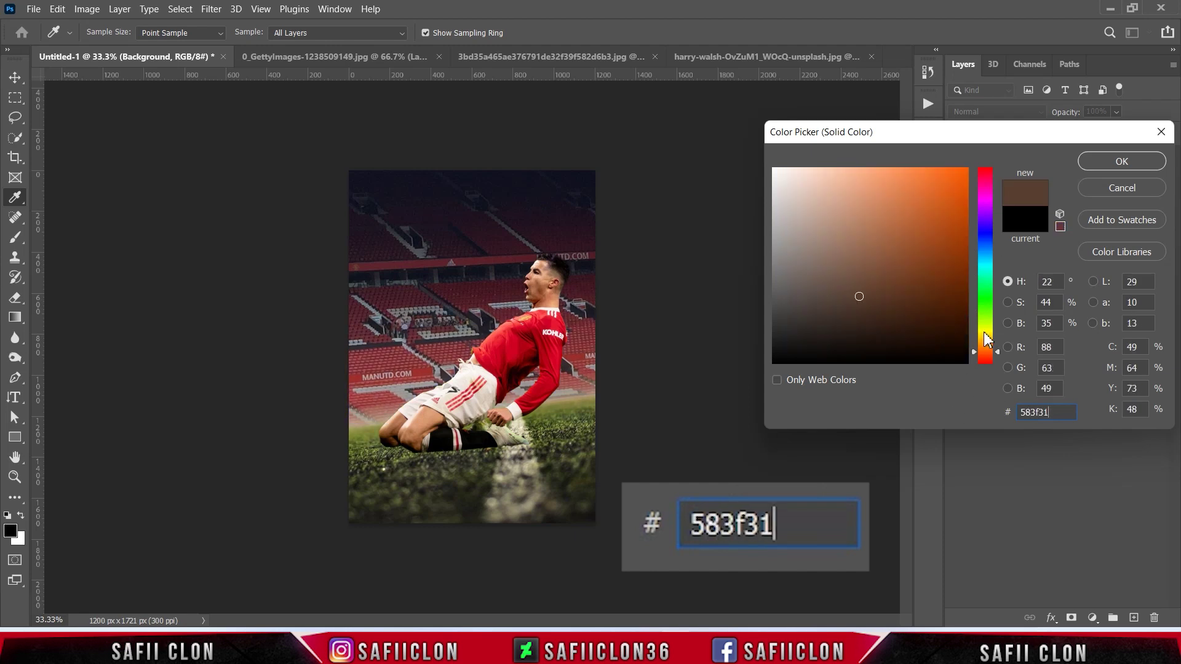
pyautogui.click(1136, 161)
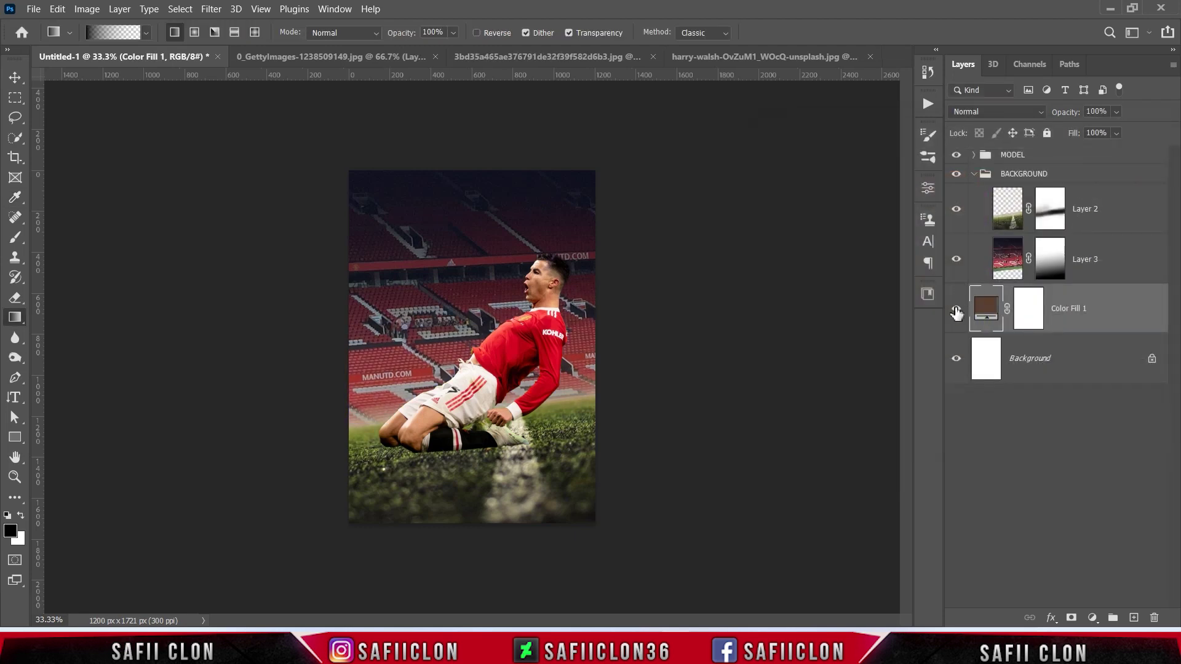
pyautogui.click(956, 311)
pyautogui.moveTo(1106, 299); pyautogui.dragTo(1101, 281)
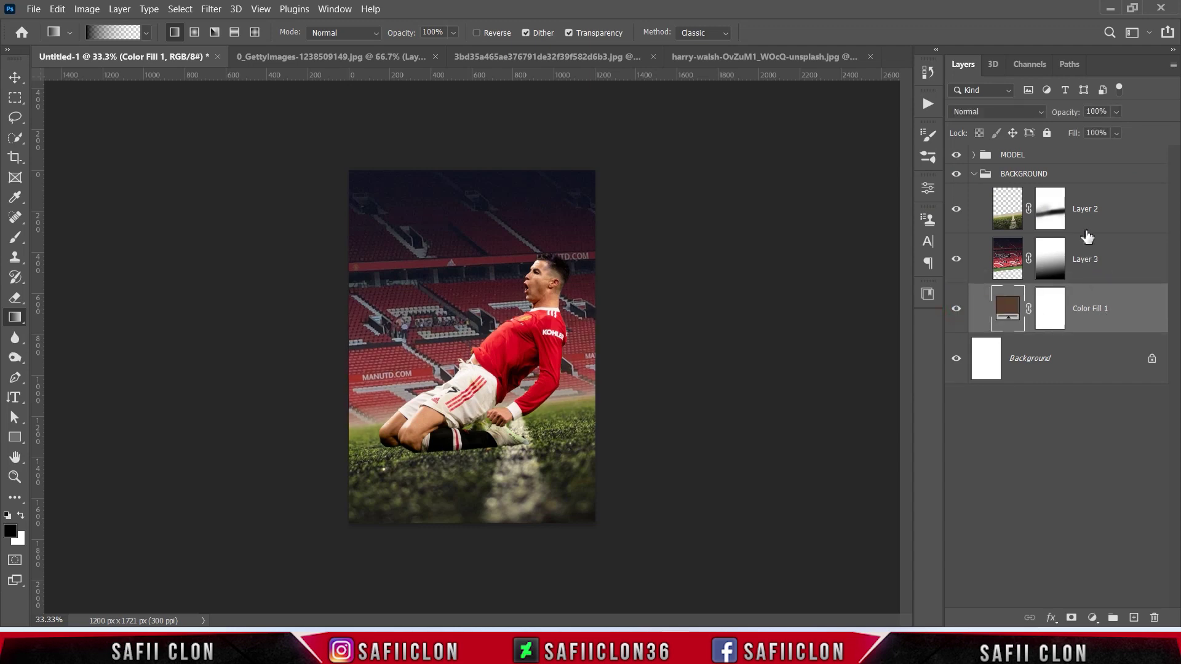
pyautogui.click(1009, 213)
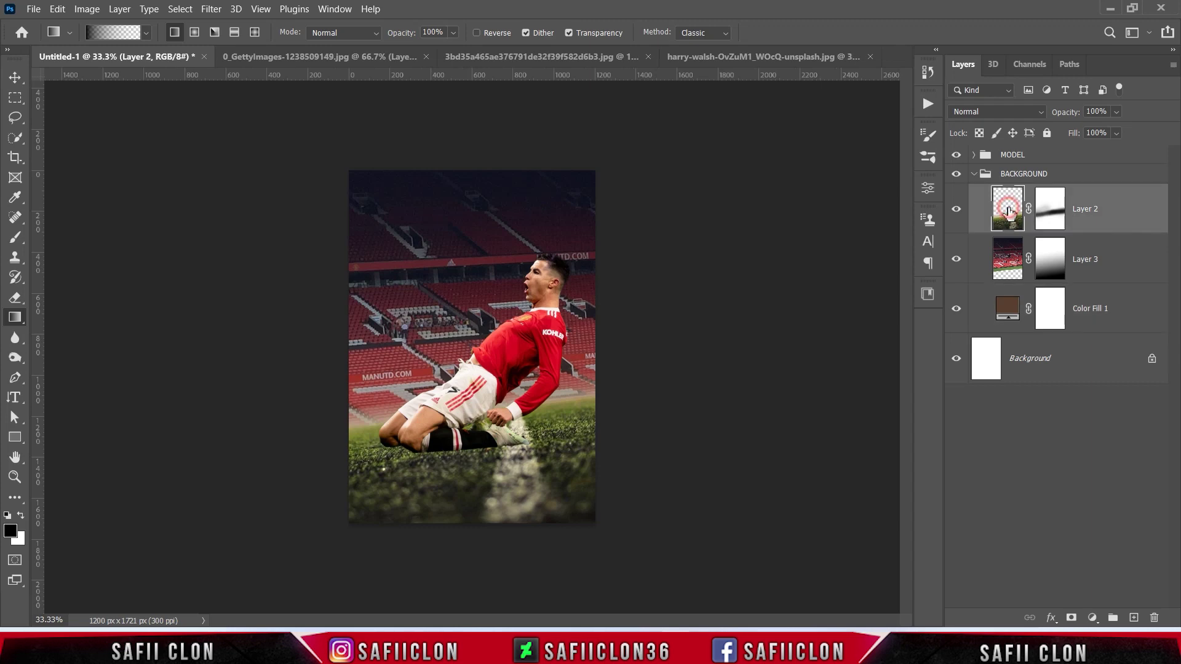
pyautogui.click(15, 257)
# Clone grass texture over the patch below the boot and along the pitch line
pyautogui.click(80, 260)
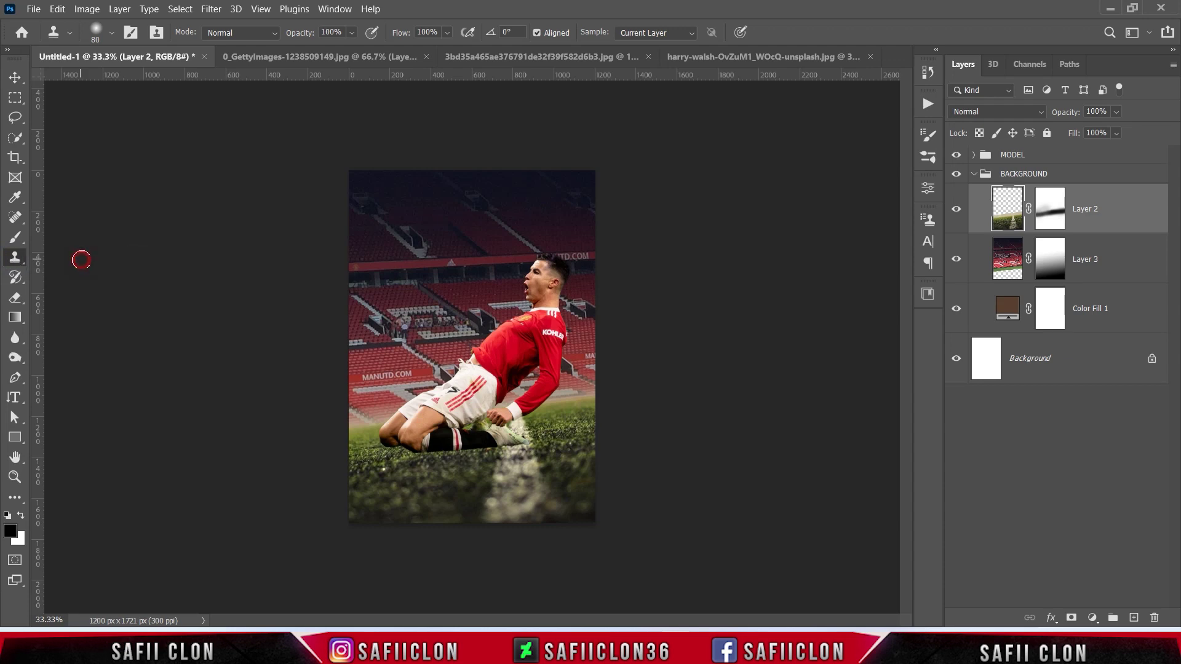
pyautogui.click(113, 33)
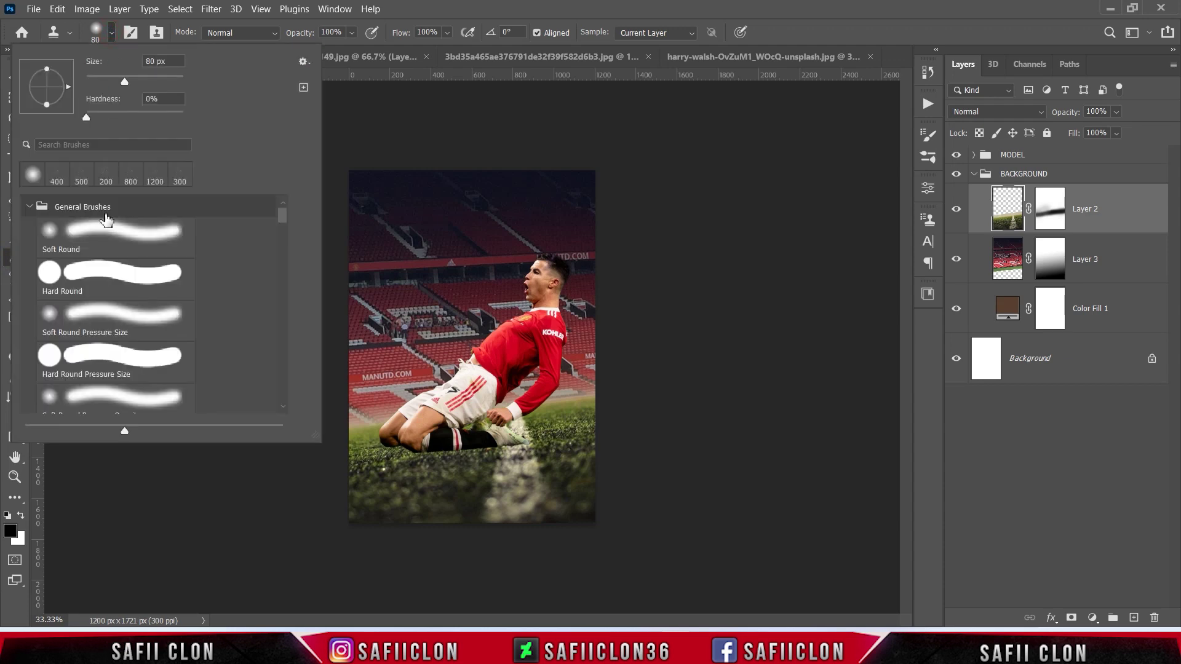
pyautogui.click(112, 33)
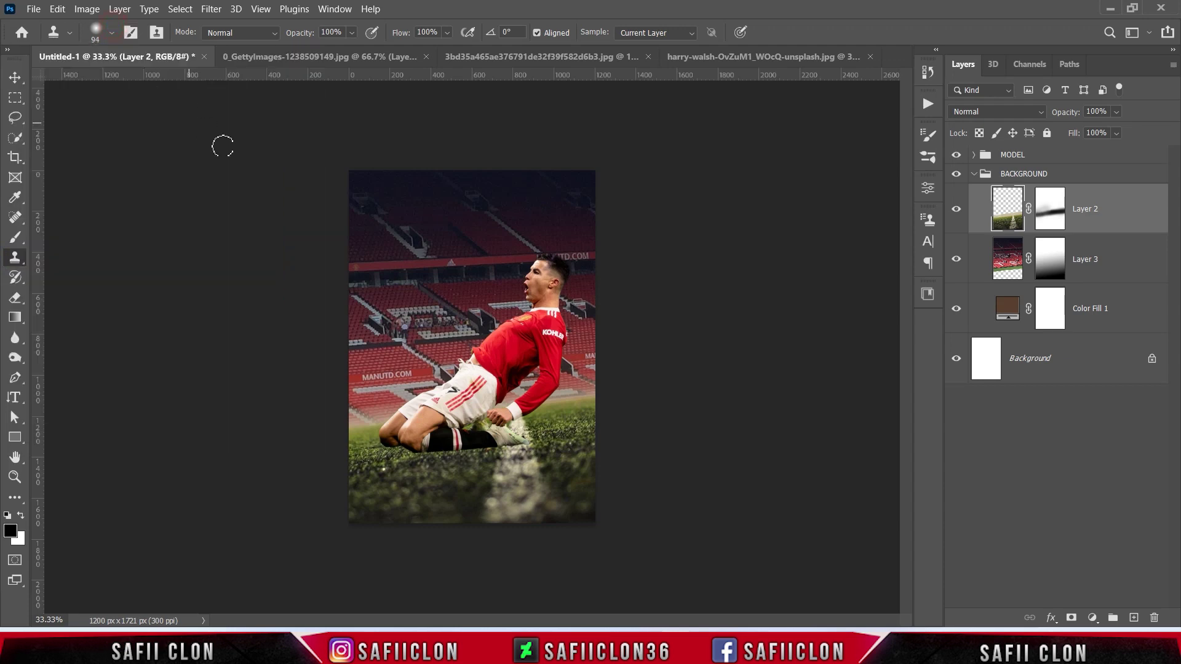
pyautogui.hotkey('ctrl', '+')
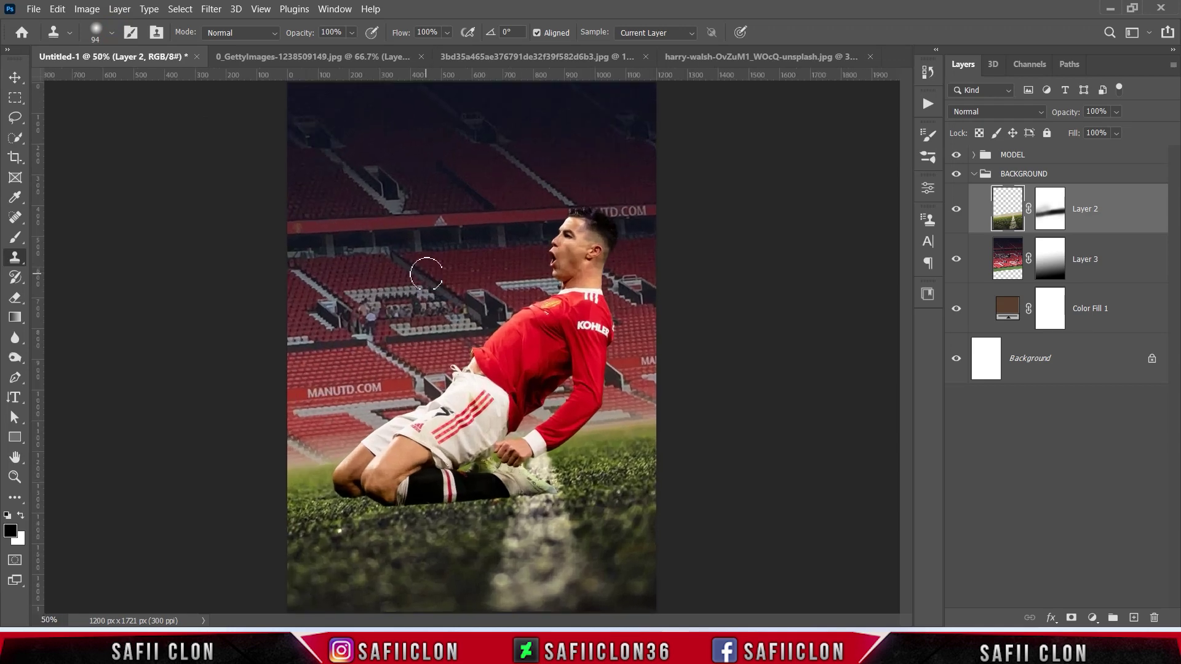
pyautogui.moveTo(539, 466); pyautogui.dragTo(530, 503)
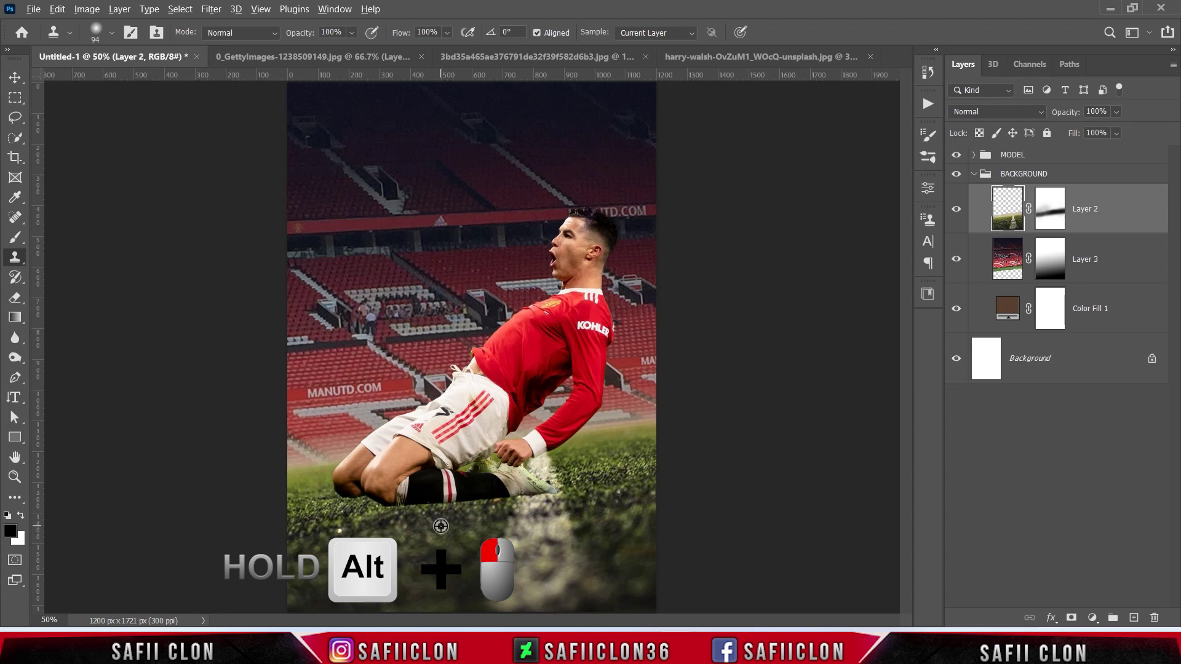
pyautogui.moveTo(512, 529)
pyautogui.mouseDown()
pyautogui.moveTo(512, 600)
pyautogui.moveTo(546, 461)
pyautogui.mouseUp()
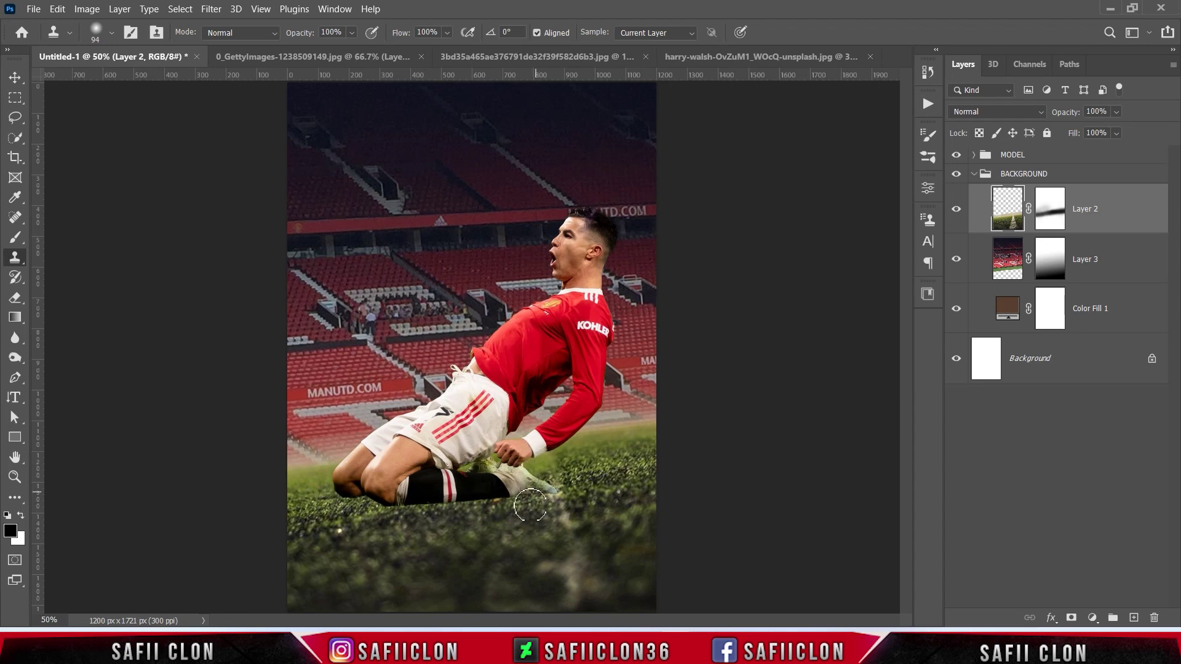
pyautogui.keyDown('alt'); pyautogui.click(523, 530); pyautogui.keyUp('alt')
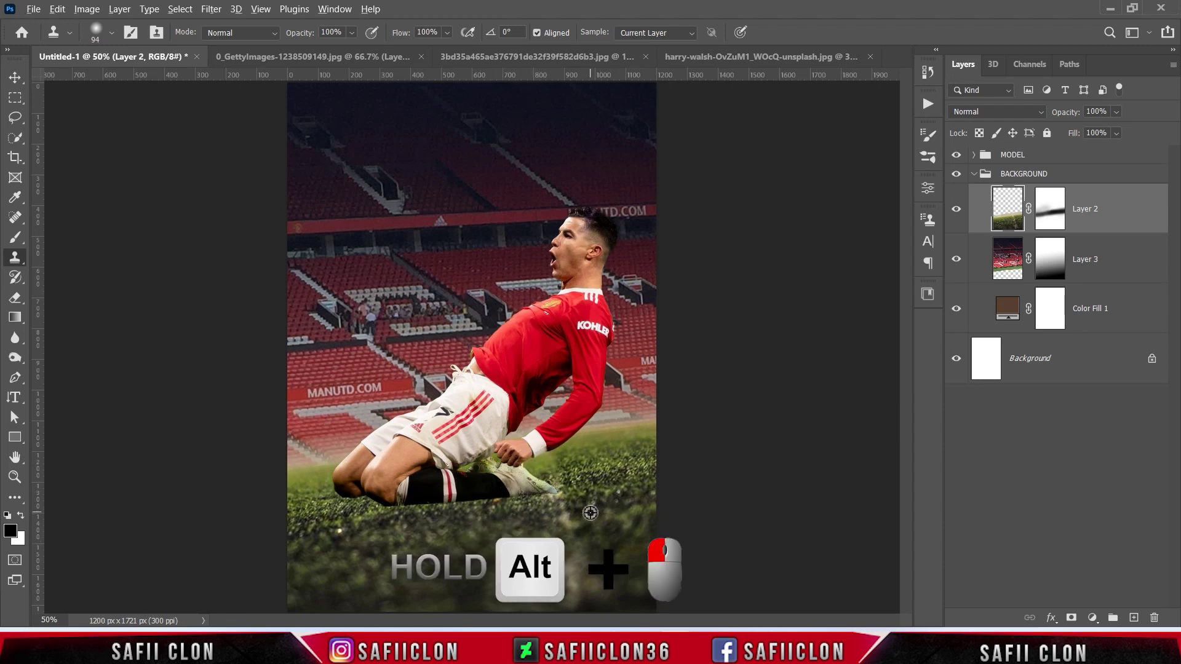
pyautogui.moveTo(577, 527); pyautogui.dragTo(553, 468)
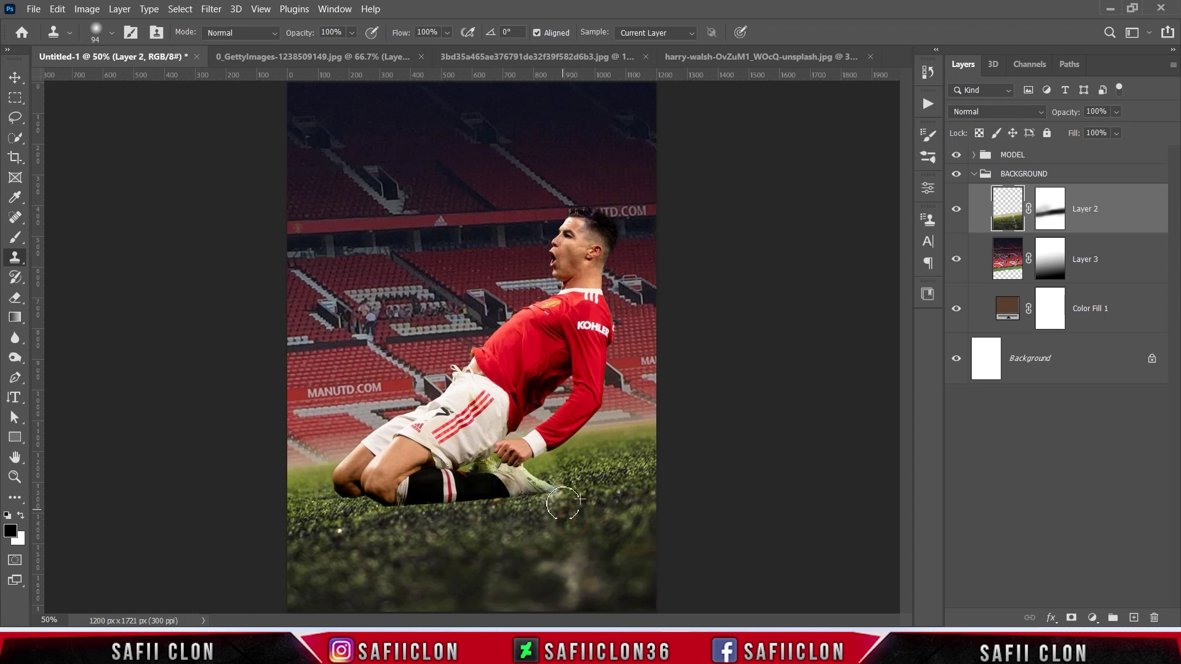
pyautogui.keyDown('alt'); pyautogui.click(604, 574); pyautogui.keyUp('alt')
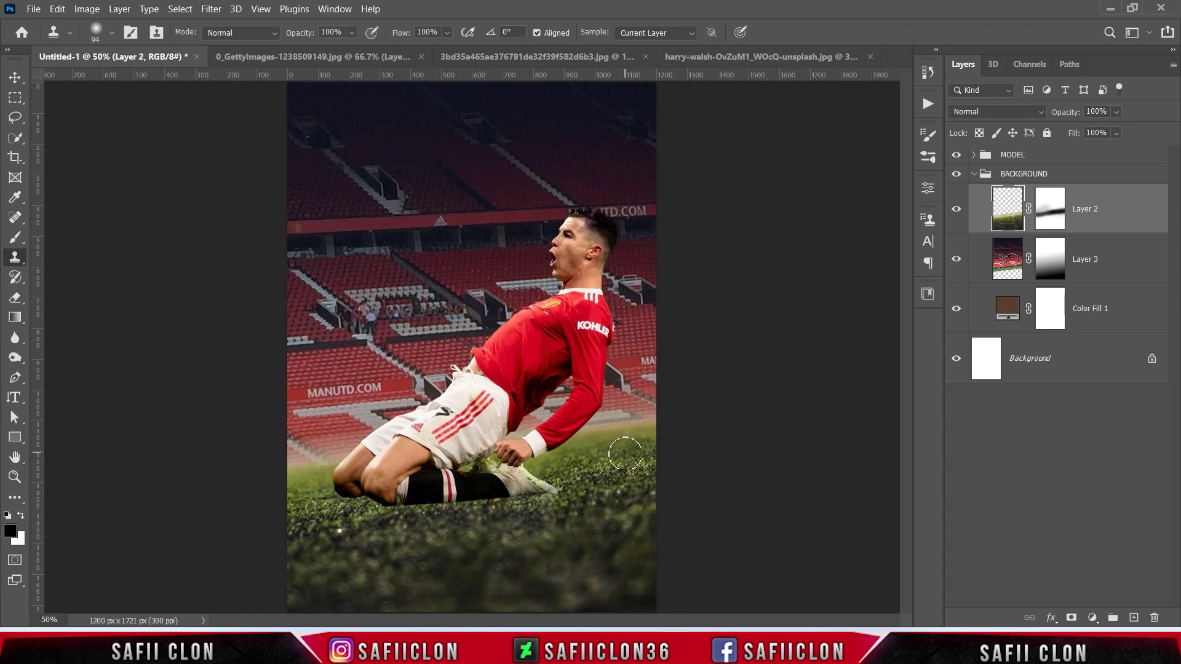
pyautogui.scroll(-2, 700, 464)
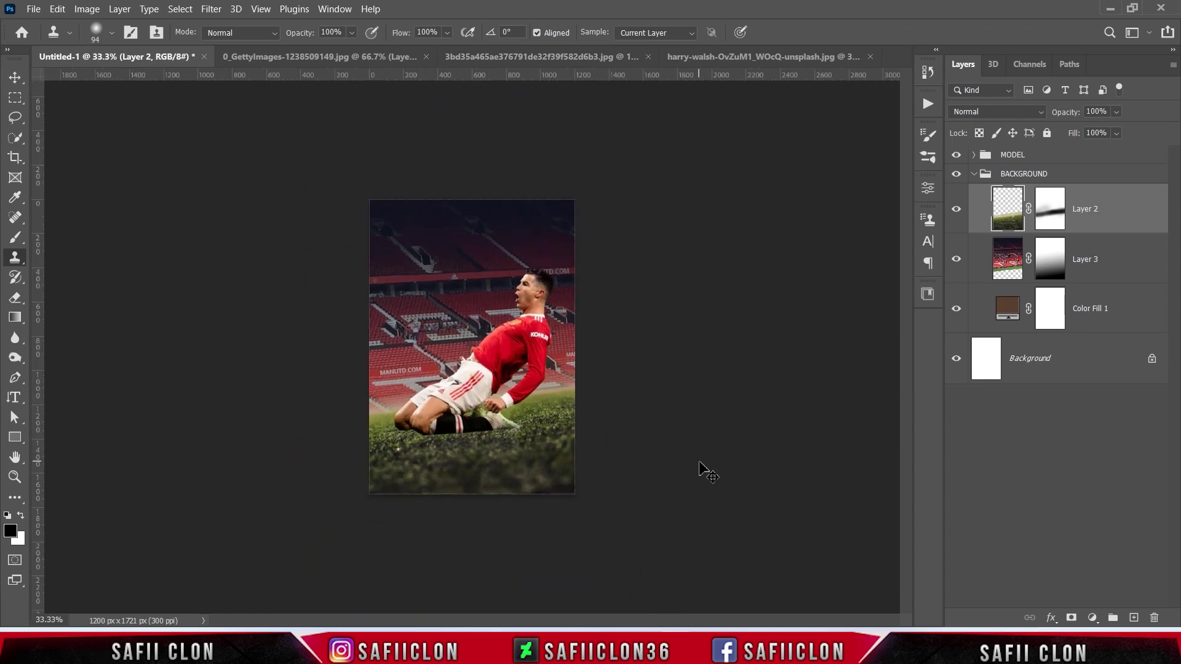
pyautogui.scroll(1, 699, 462)
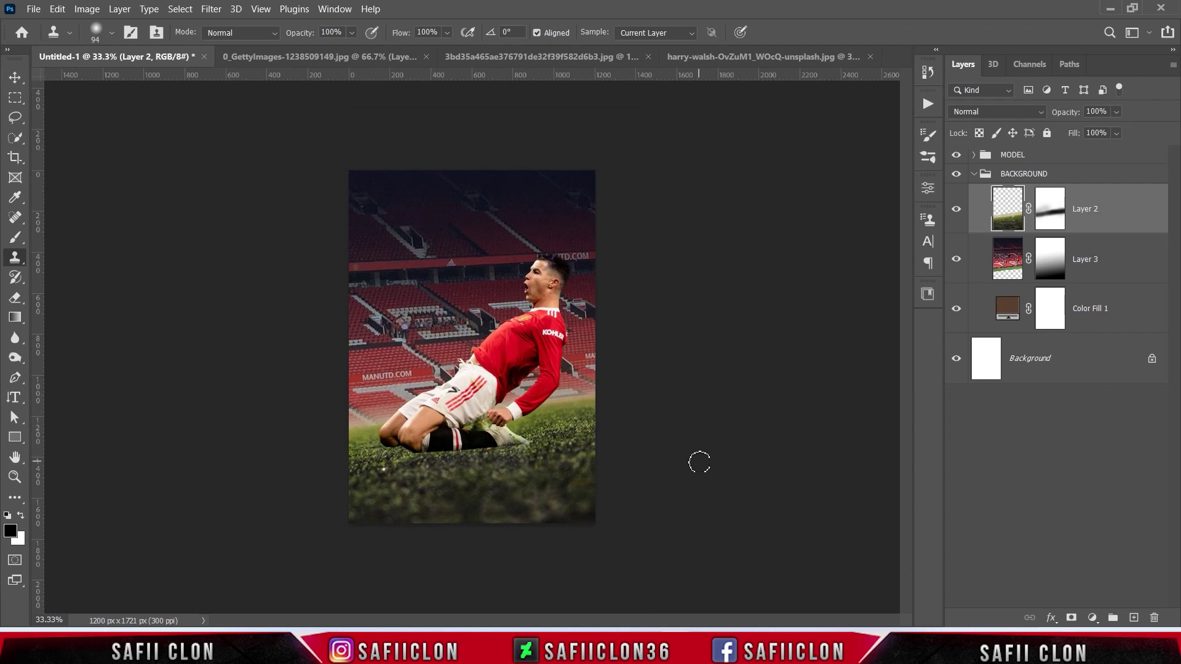
# Rotate the grass layer about −0.98° and raise it slightly, then apply the transform
pyautogui.hotkey('ctrl', 't')
pyautogui.moveTo(684, 372); pyautogui.dragTo(707, 354)
pyautogui.moveTo(551, 409)
pyautogui.mouseDown()
pyautogui.moveTo(572, 479)
pyautogui.moveTo(557, 470)
pyautogui.mouseUp()
pyautogui.moveTo(769, 492); pyautogui.dragTo(777, 477)
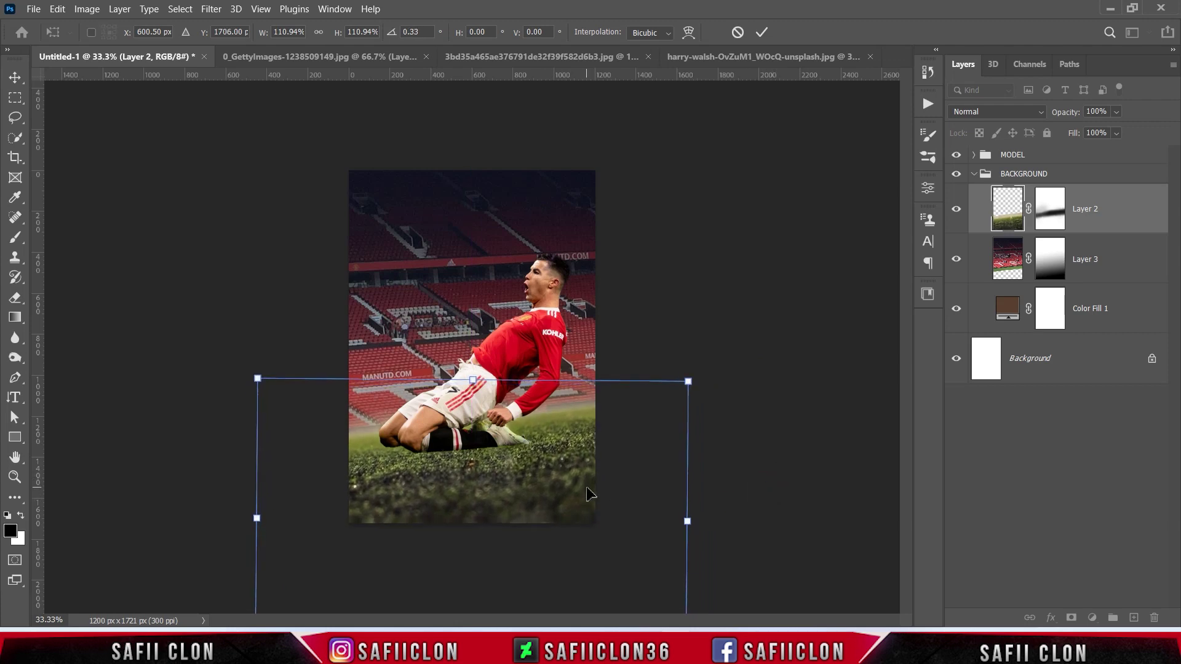
pyautogui.moveTo(574, 464); pyautogui.dragTo(569, 461)
pyautogui.moveTo(695, 471); pyautogui.dragTo(748, 437)
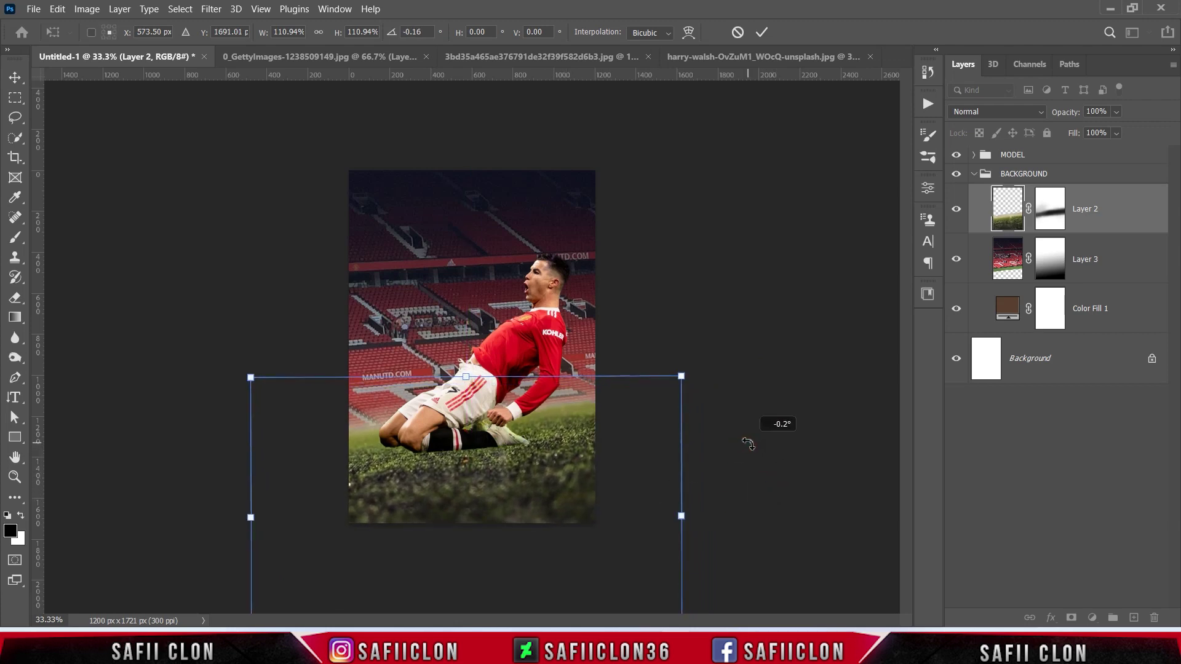
pyautogui.moveTo(556, 447); pyautogui.dragTo(556, 443)
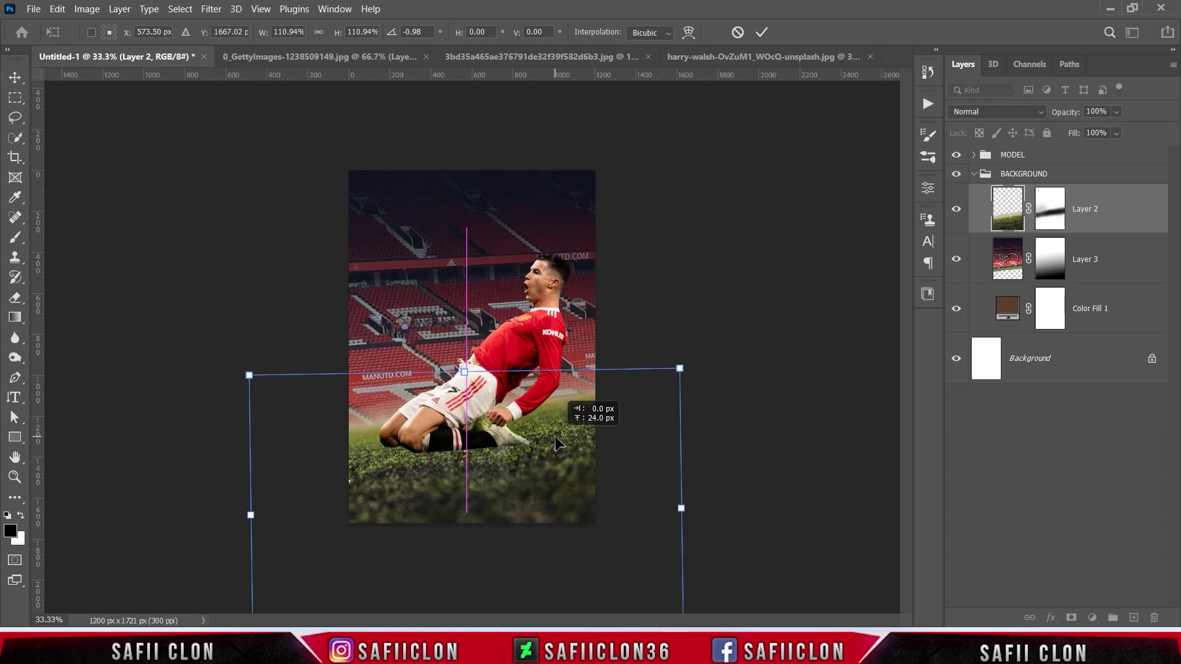
pyautogui.click(761, 33)
pyautogui.press('s')
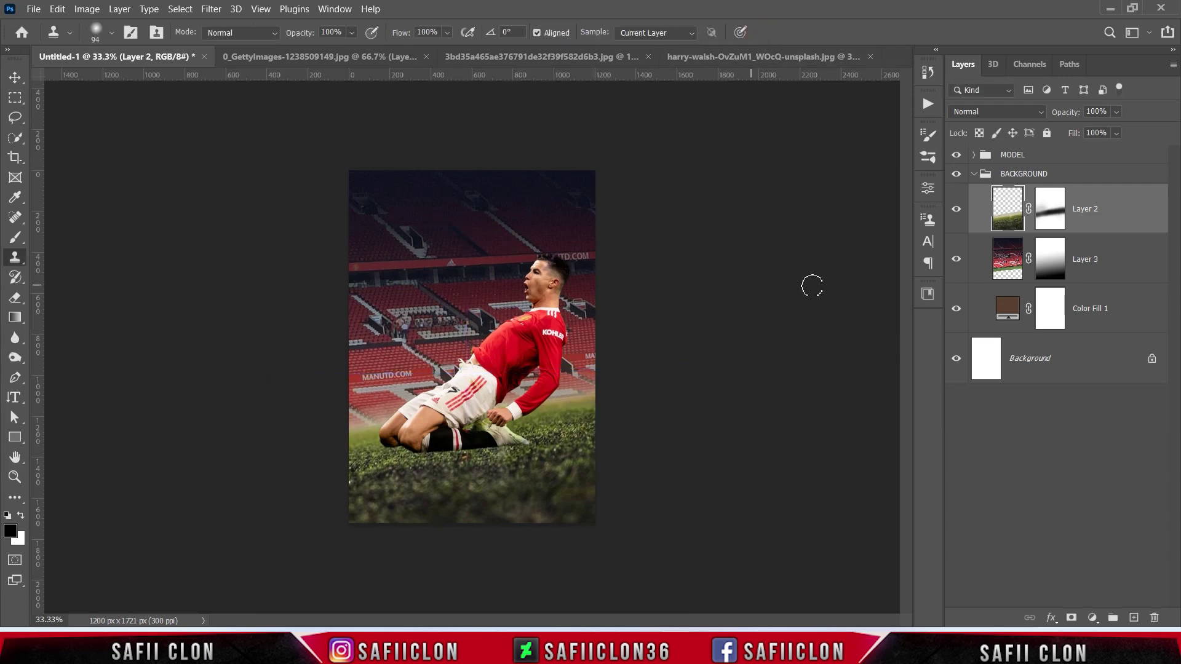
pyautogui.click(956, 258)
pyautogui.click(1139, 268)
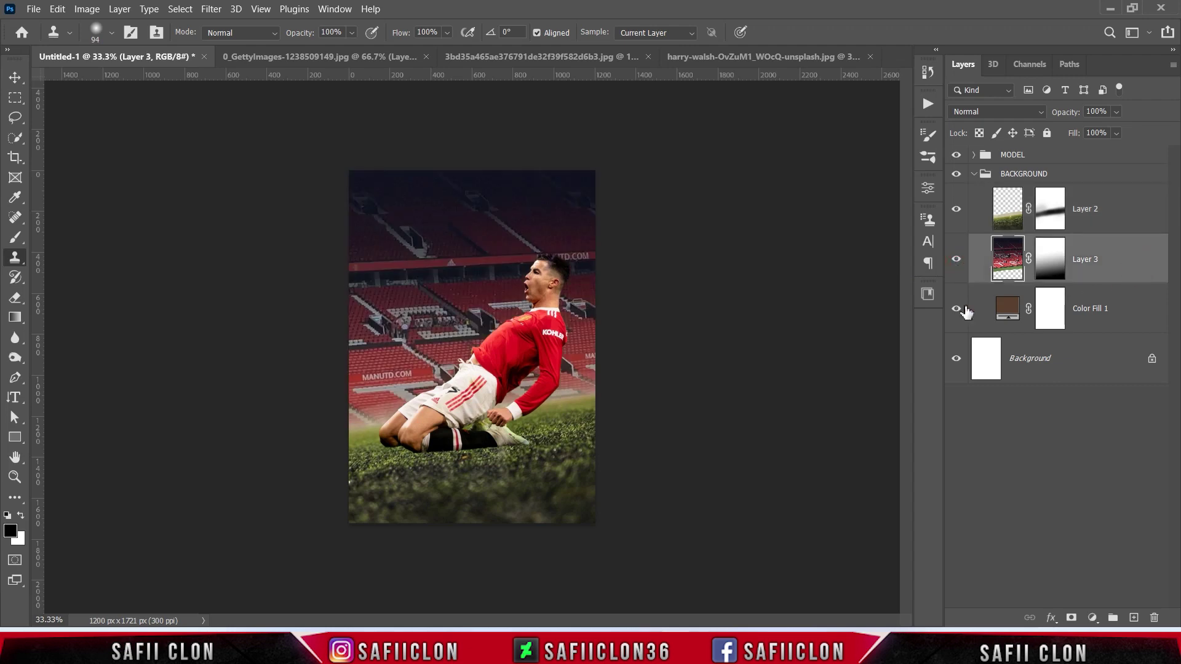
# Apply a Motion Blur of 15° angle and 17 pixels distance to the stands layer
pyautogui.click(211, 8)
pyautogui.moveTo(295, 193)
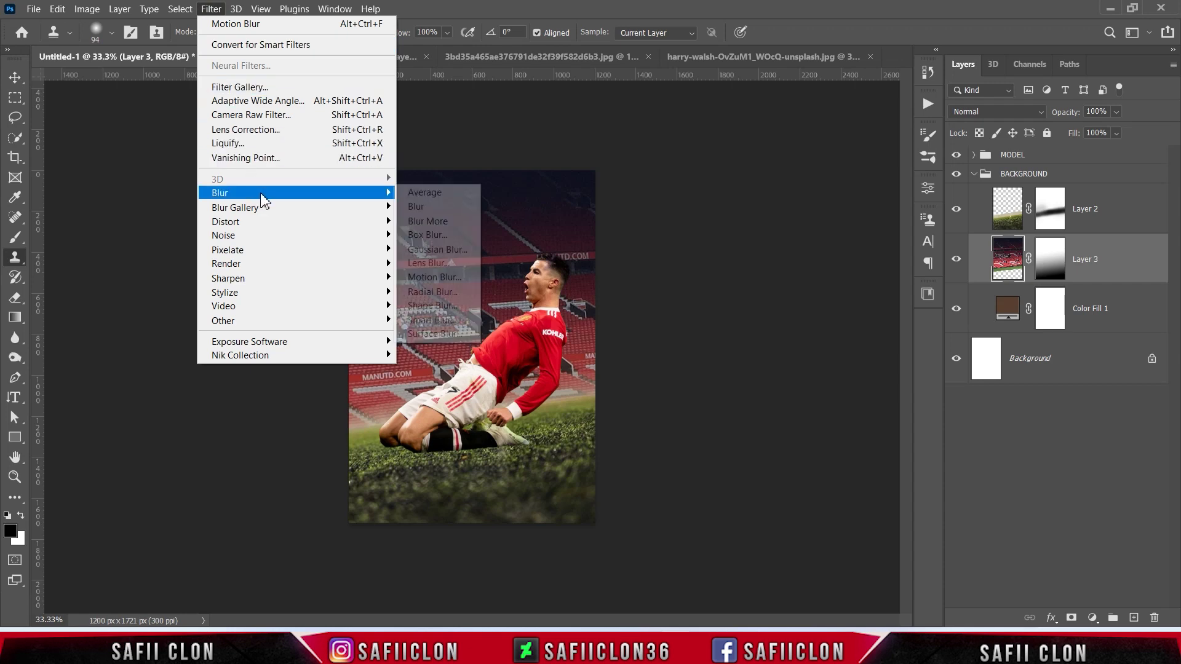
pyautogui.click(443, 281)
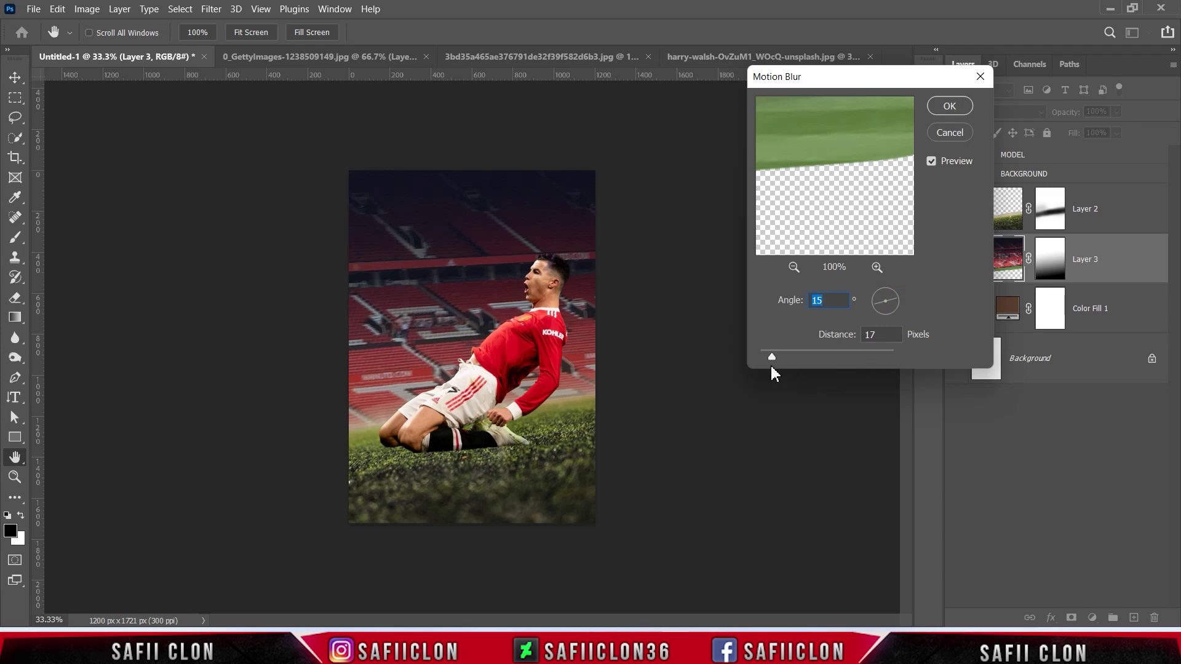
pyautogui.moveTo(772, 356); pyautogui.dragTo(777, 353)
pyautogui.moveTo(777, 353); pyautogui.dragTo(773, 354)
pyautogui.click(949, 106)
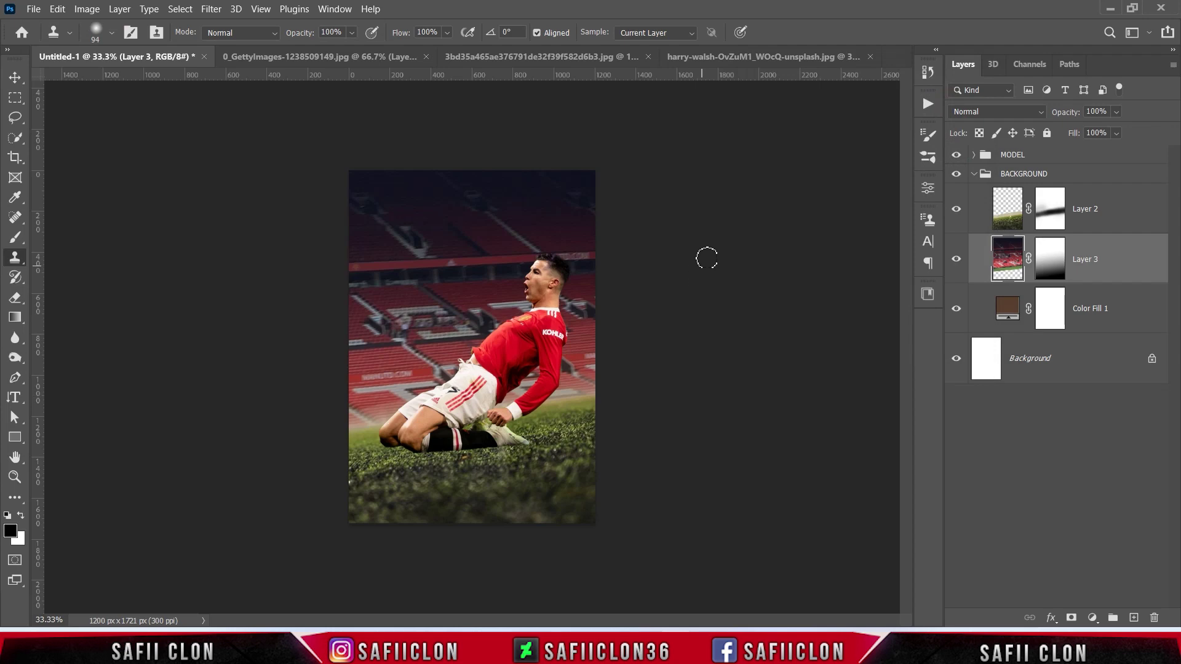
# Rotate the stands layer about −1°, shift it up roughly 33 px, and apply
pyautogui.hotkey('ctrl', 't')
pyautogui.moveTo(502, 591); pyautogui.dragTo(511, 588)
pyautogui.moveTo(540, 407); pyautogui.dragTo(539, 404)
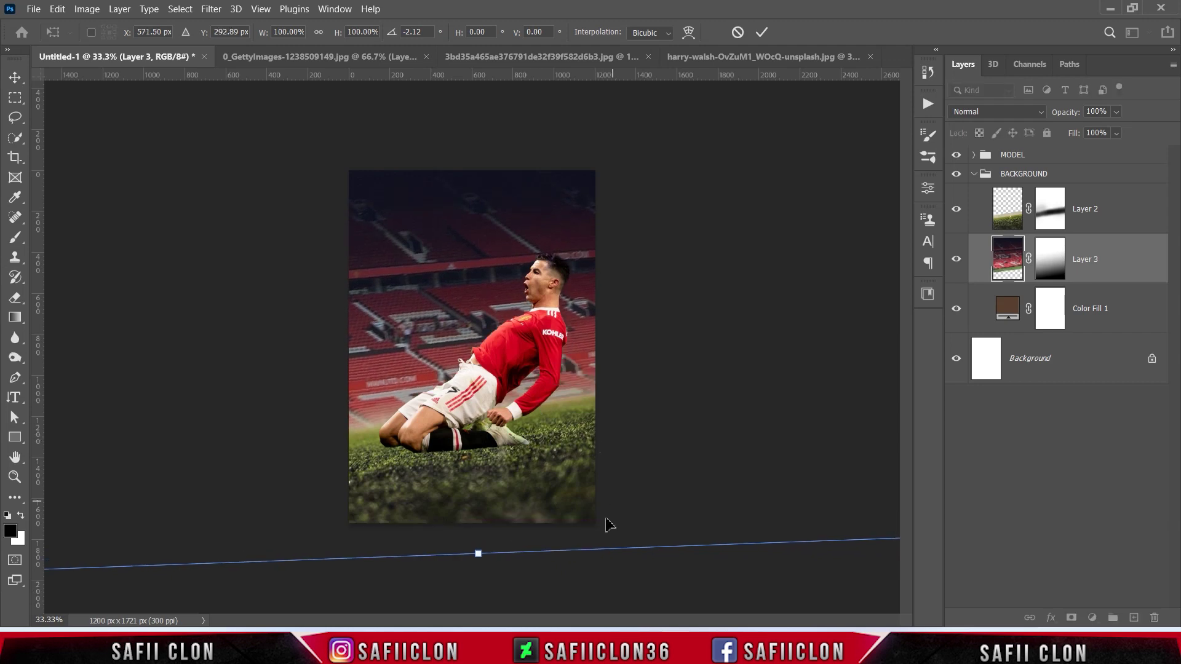
pyautogui.moveTo(569, 558); pyautogui.dragTo(568, 567)
pyautogui.click(762, 32)
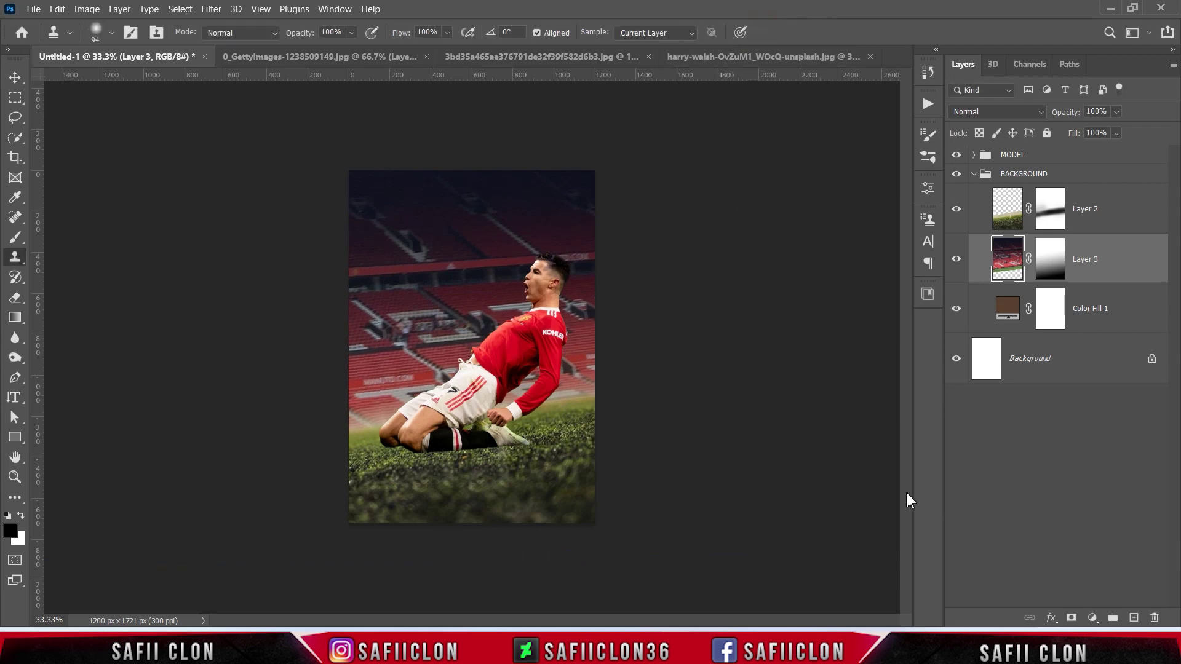
# Add a Color Balance layer clipped to the stands and shift its shadows toward cyan, green and yellow
pyautogui.click(1093, 618)
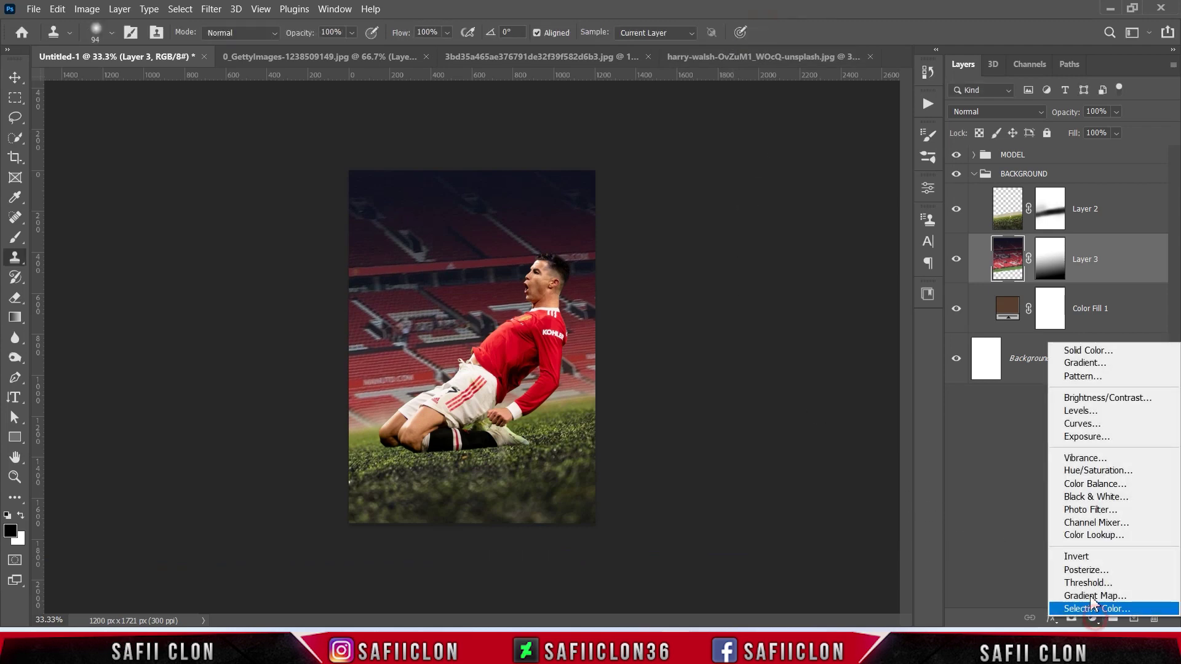
pyautogui.click(1095, 484)
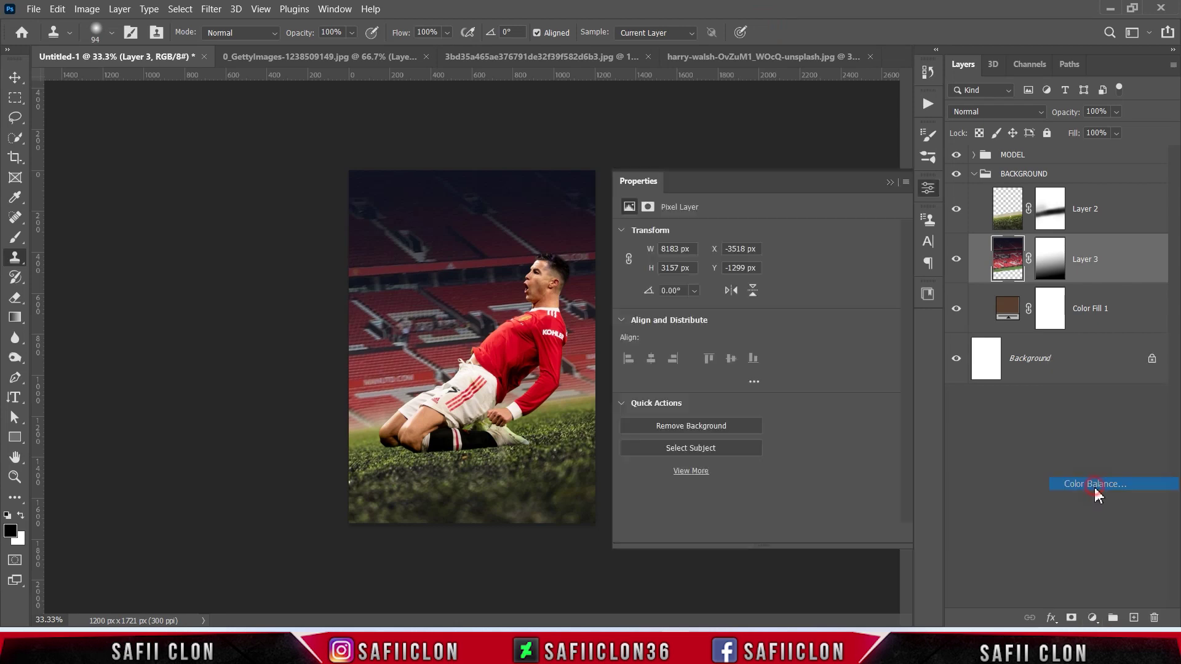
pyautogui.click(799, 535)
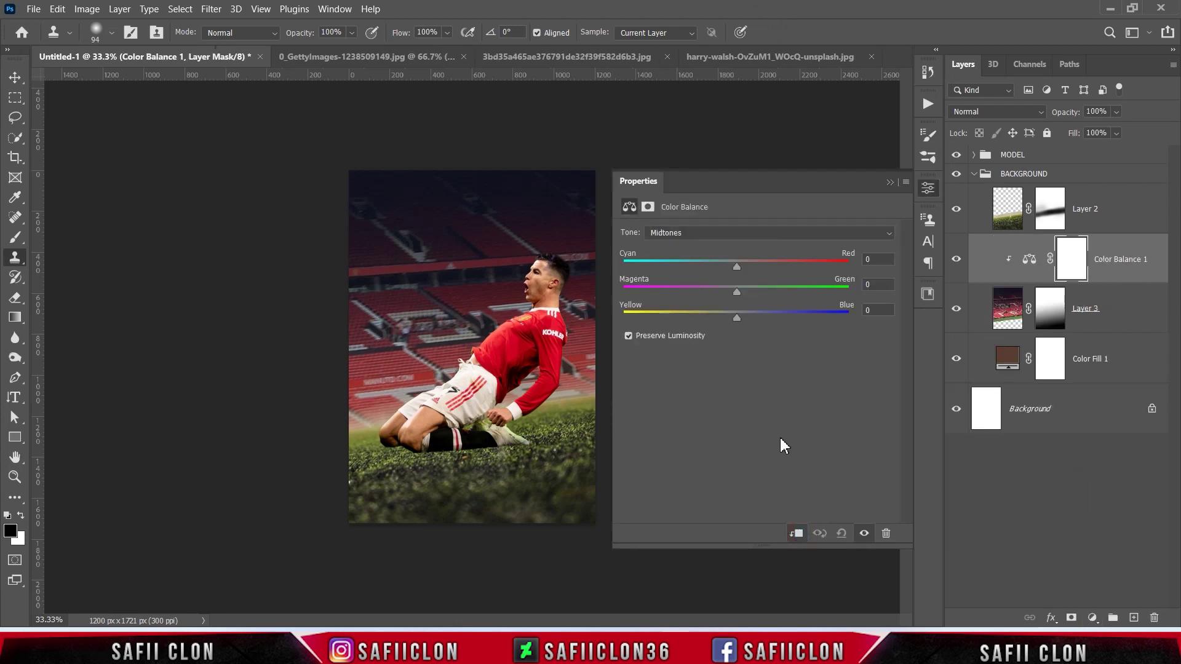
pyautogui.click(691, 238)
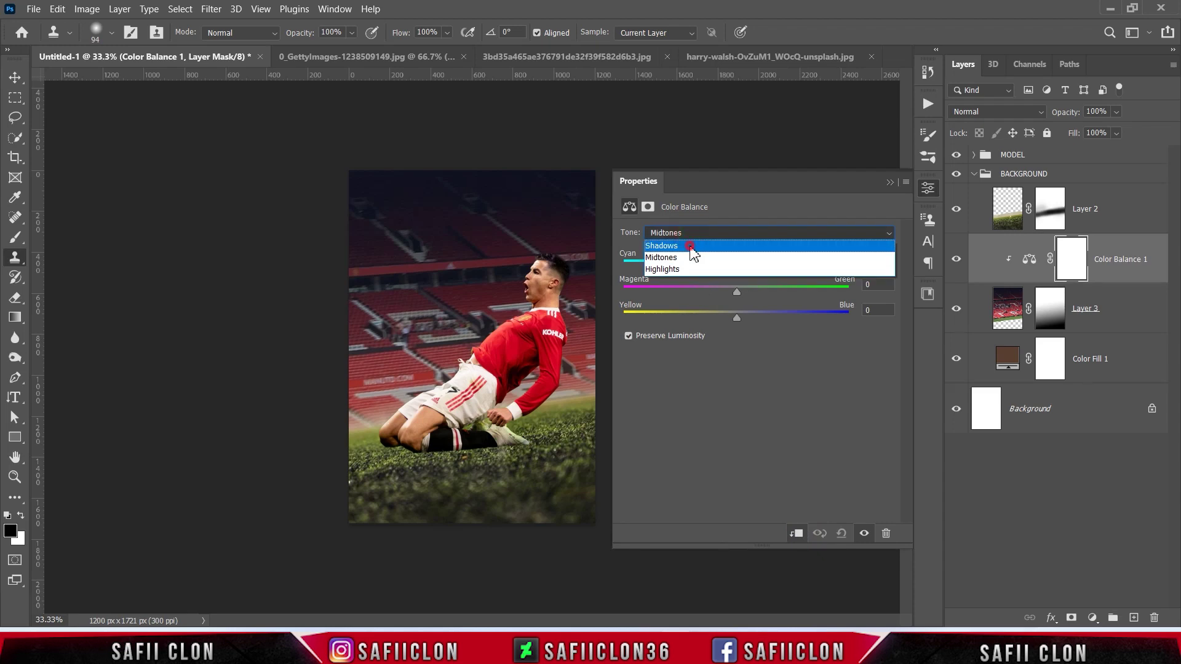
pyautogui.click(689, 246)
pyautogui.moveTo(735, 268); pyautogui.dragTo(733, 268)
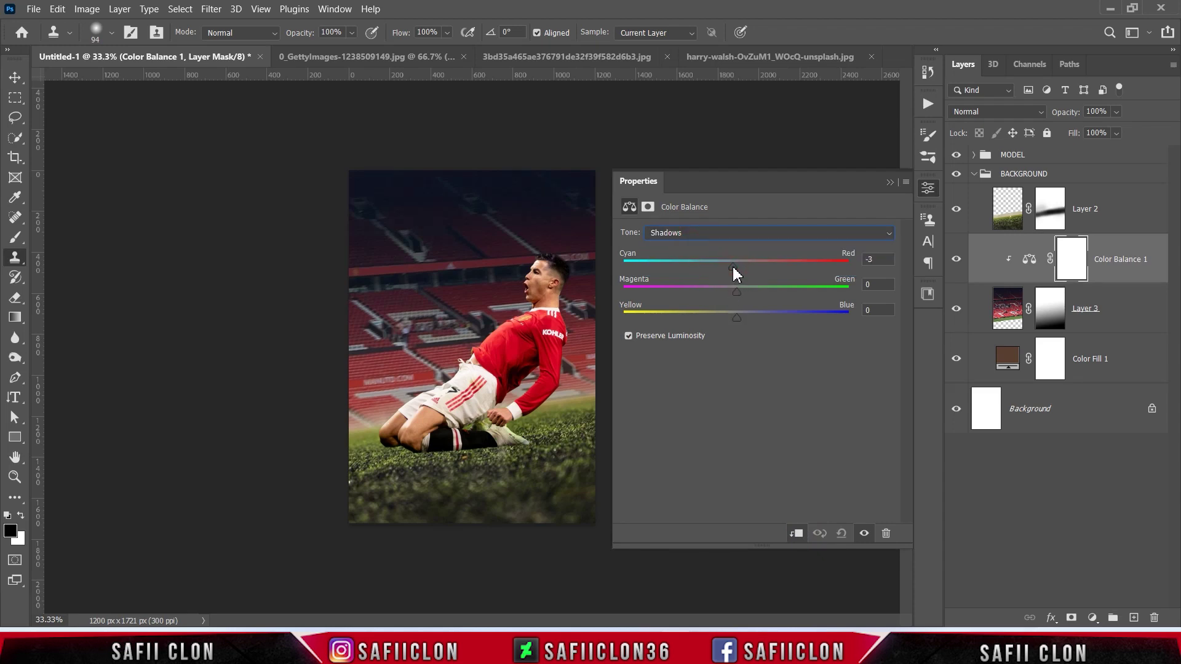
pyautogui.moveTo(736, 292); pyautogui.dragTo(747, 289)
pyautogui.moveTo(737, 319); pyautogui.dragTo(730, 322)
# Push the midtones toward red and the highlights +4 toward green
pyautogui.click(756, 236)
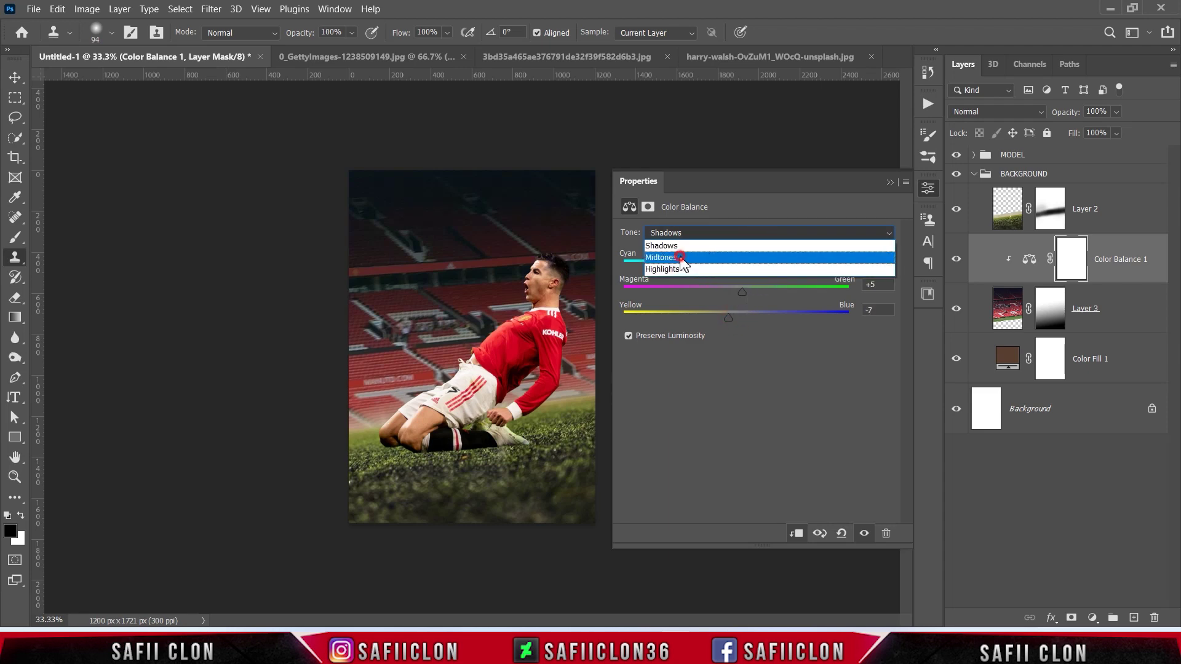
pyautogui.click(681, 258)
pyautogui.moveTo(740, 265); pyautogui.dragTo(762, 266)
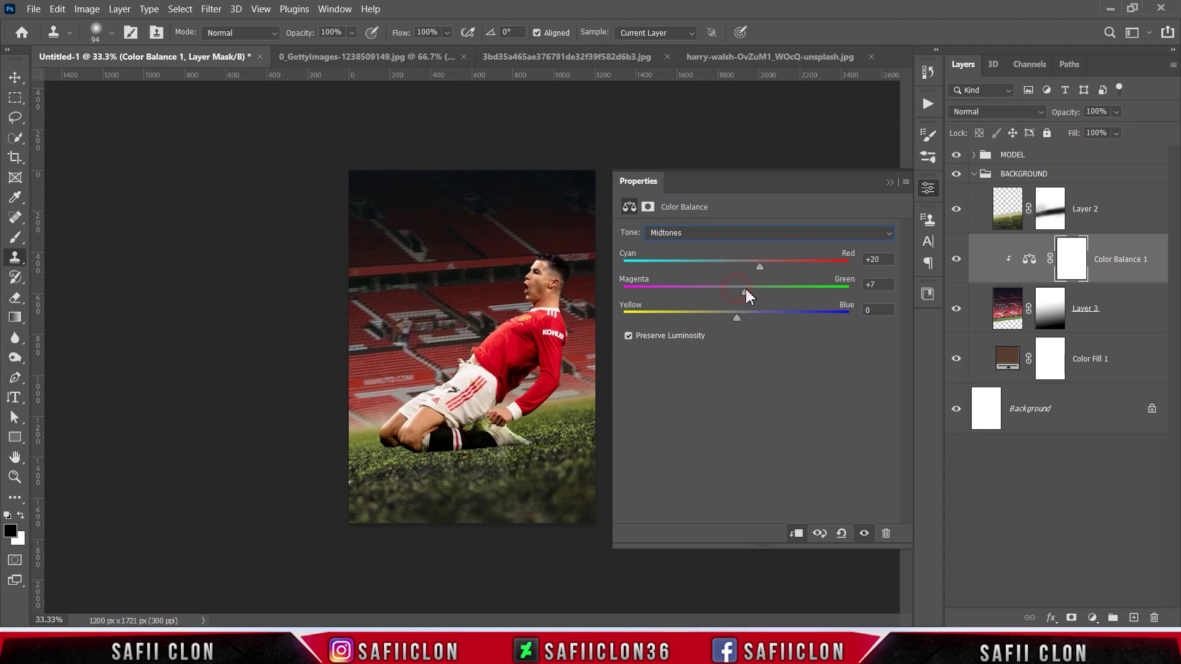
pyautogui.moveTo(760, 291); pyautogui.dragTo(758, 291)
pyautogui.click(747, 234)
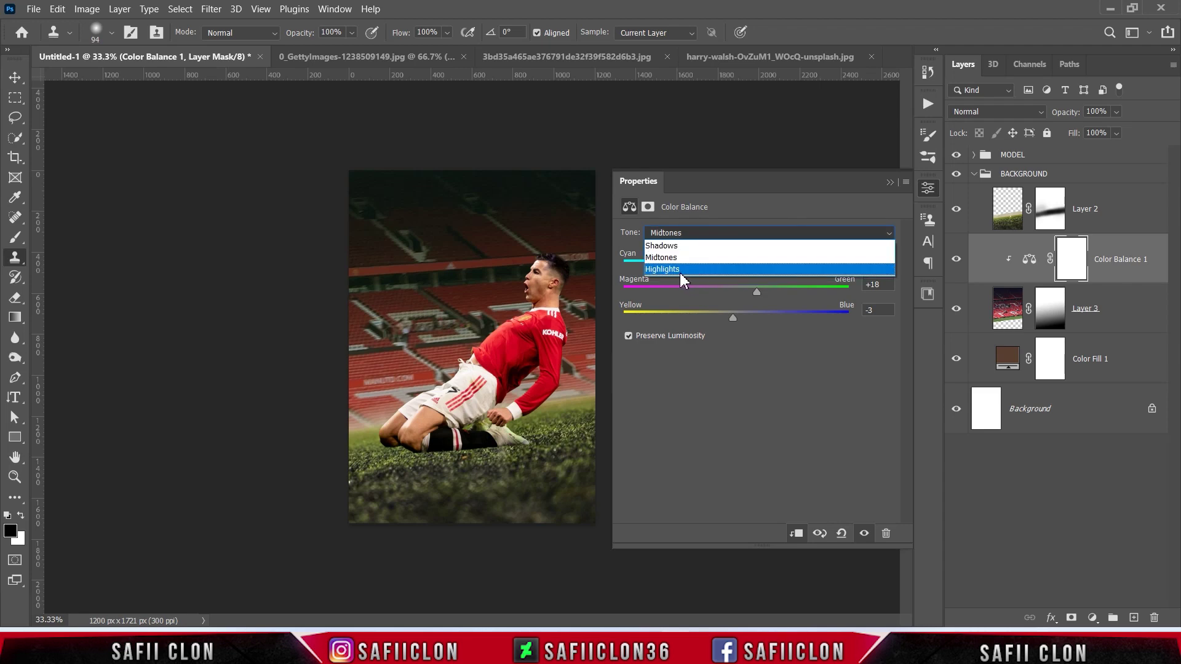
pyautogui.click(677, 271)
pyautogui.moveTo(737, 292); pyautogui.dragTo(742, 293)
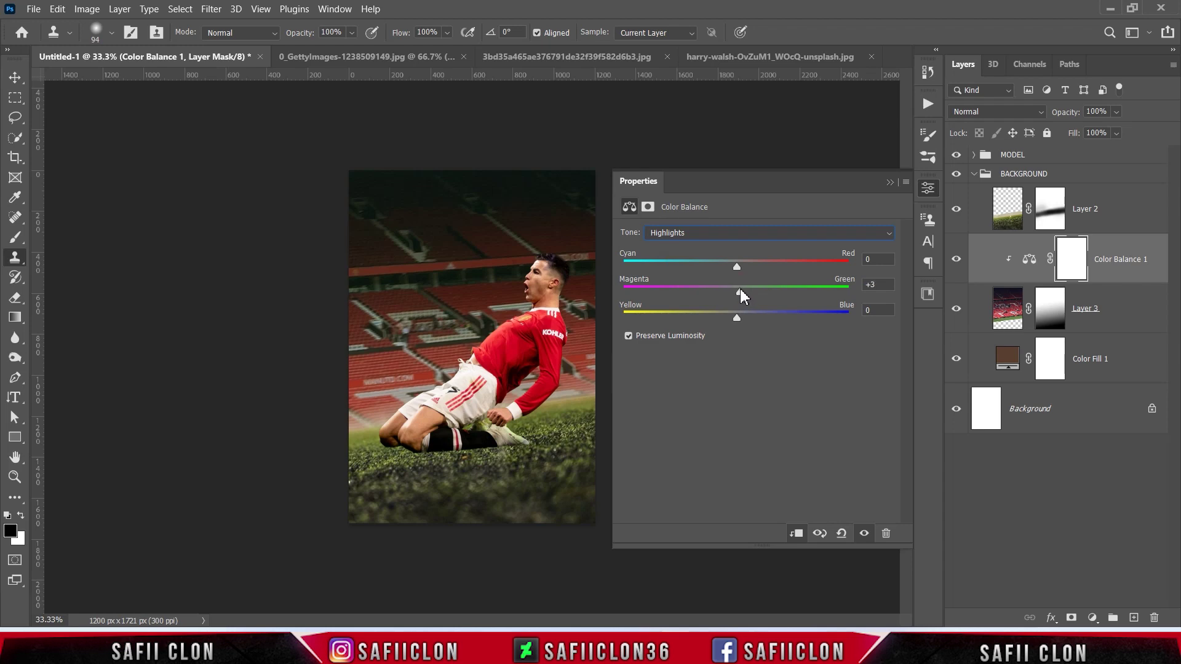
# Toggle the colour grading off and on to compare, then zoom to 50%
pyautogui.click(889, 182)
pyautogui.click(957, 259)
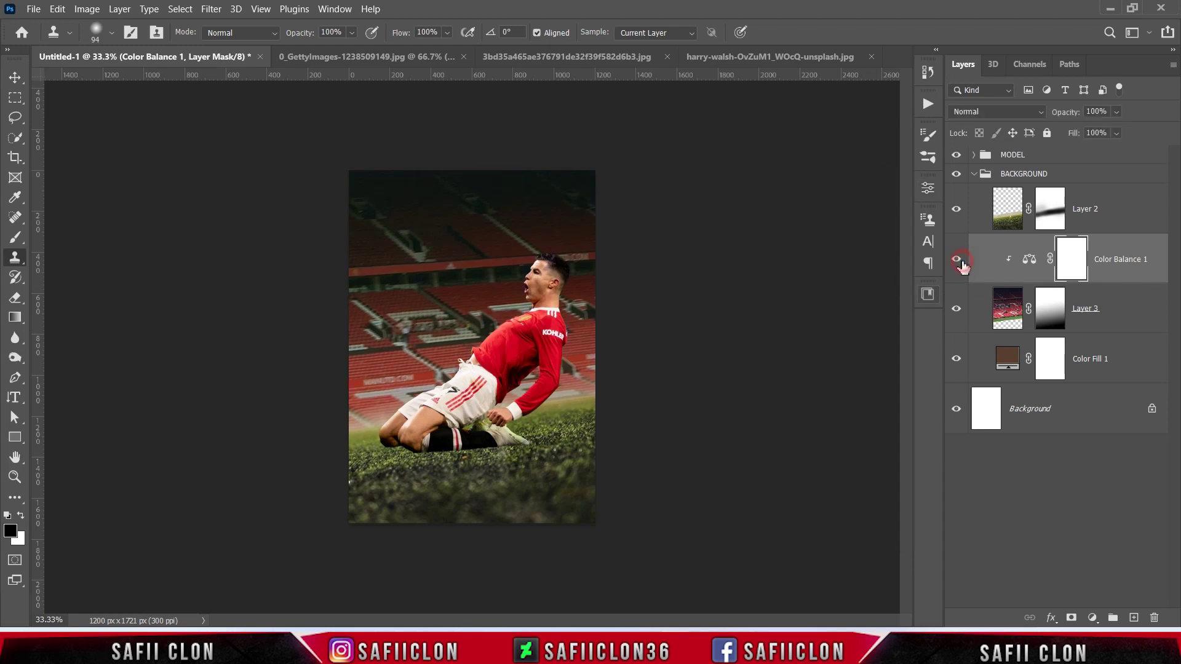
pyautogui.click(956, 259)
pyautogui.hotkey('ctrl', '+')
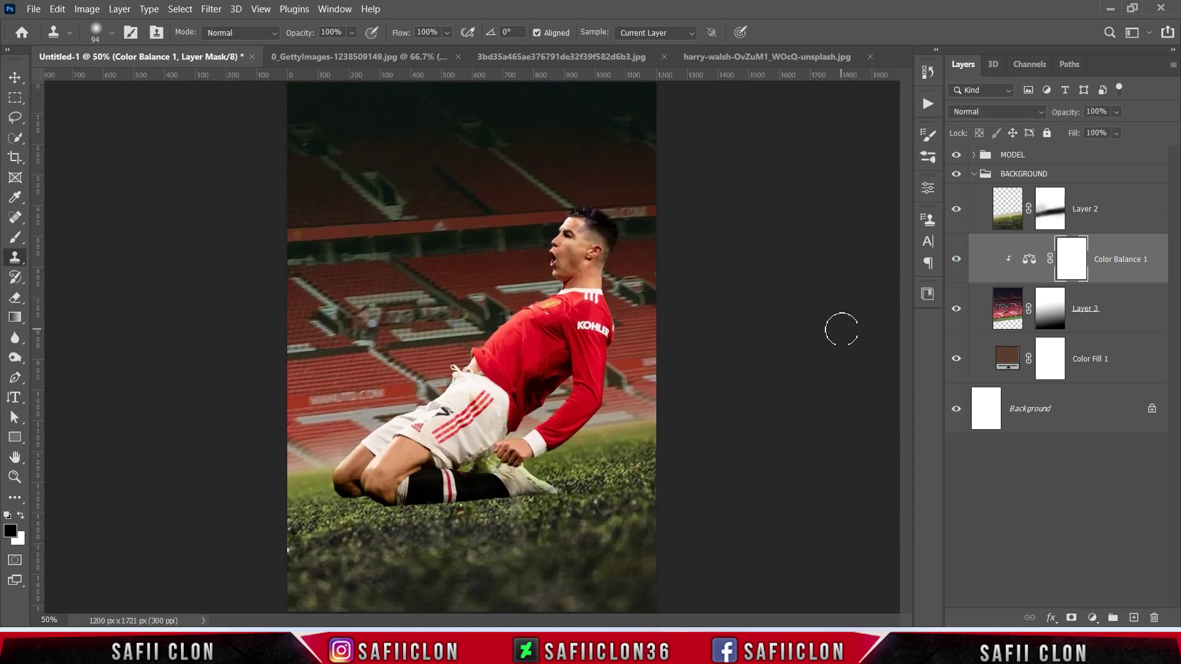
pyautogui.click(1142, 212)
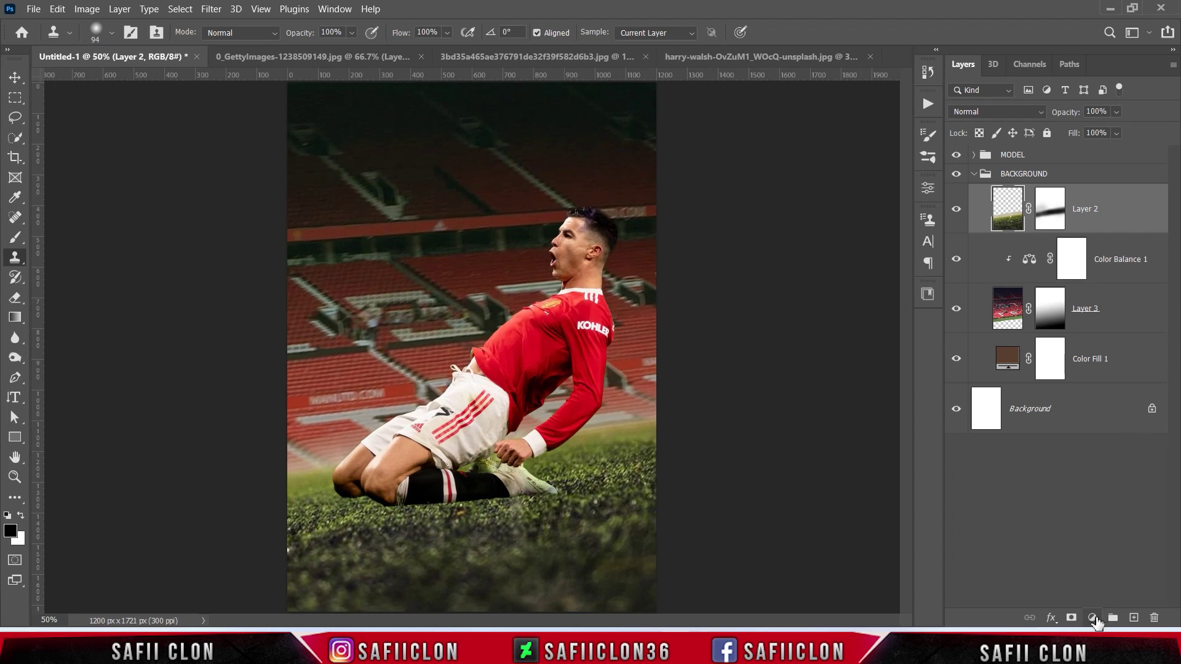
# Add a Brightness/Contrast adjustment clipped to the grass layer with brightness 74 and contrast 24
pyautogui.click(1094, 619)
pyautogui.click(1070, 403)
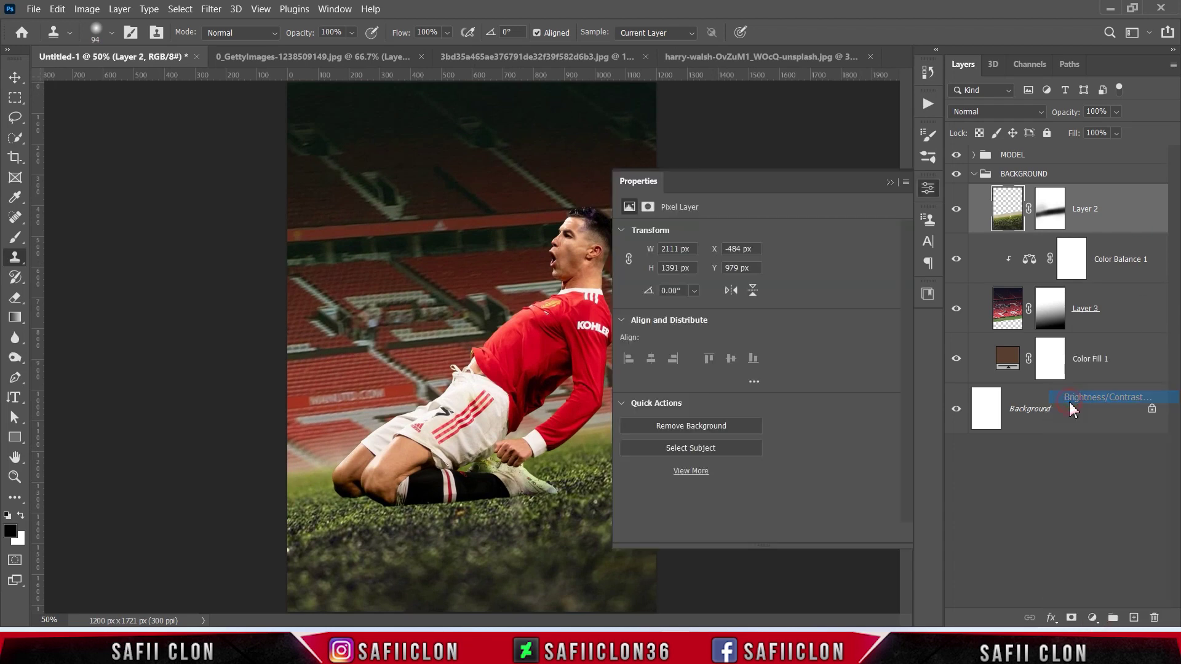
pyautogui.click(795, 535)
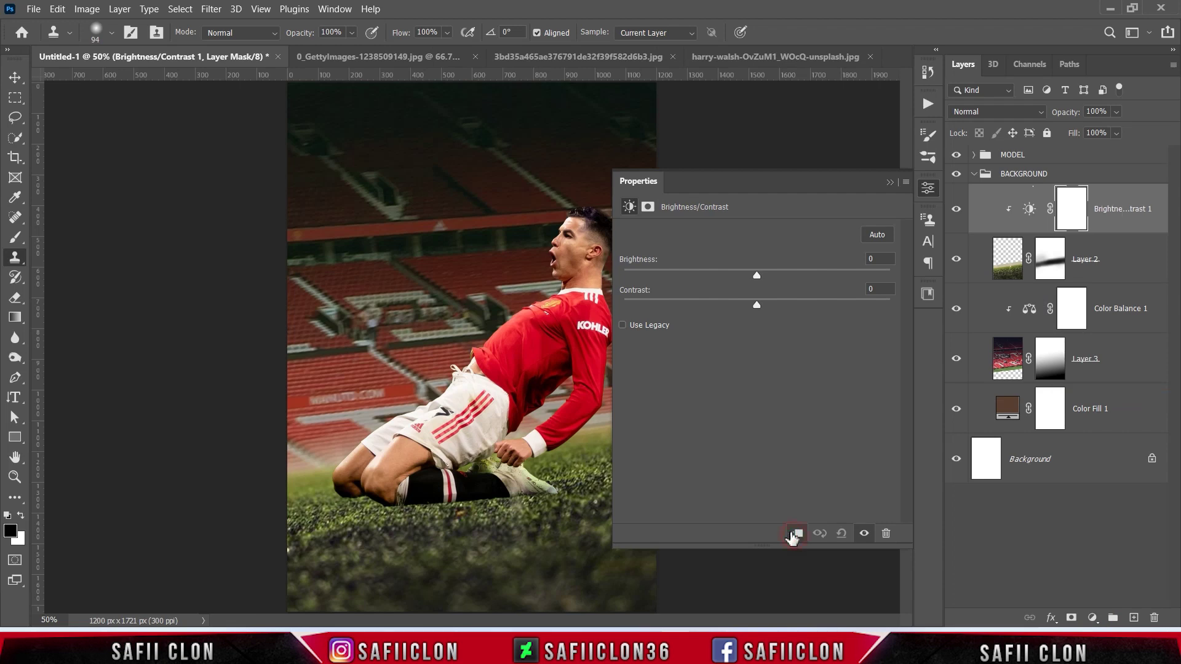
pyautogui.moveTo(760, 273); pyautogui.dragTo(821, 276)
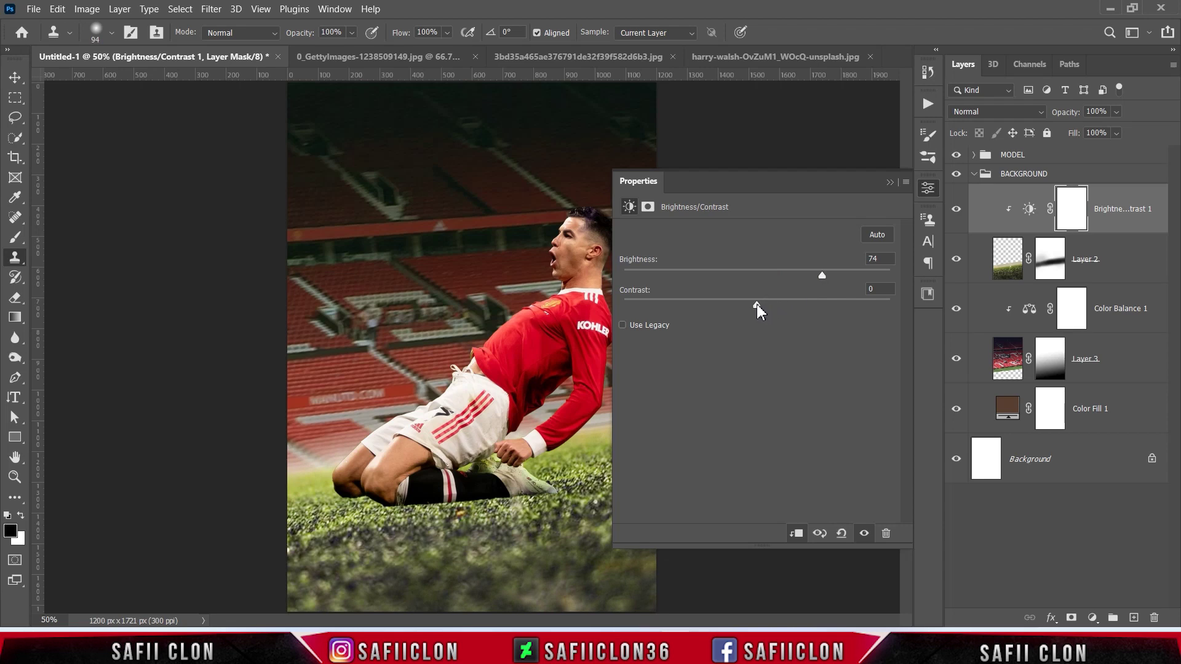
pyautogui.moveTo(758, 306); pyautogui.dragTo(790, 307)
pyautogui.click(890, 182)
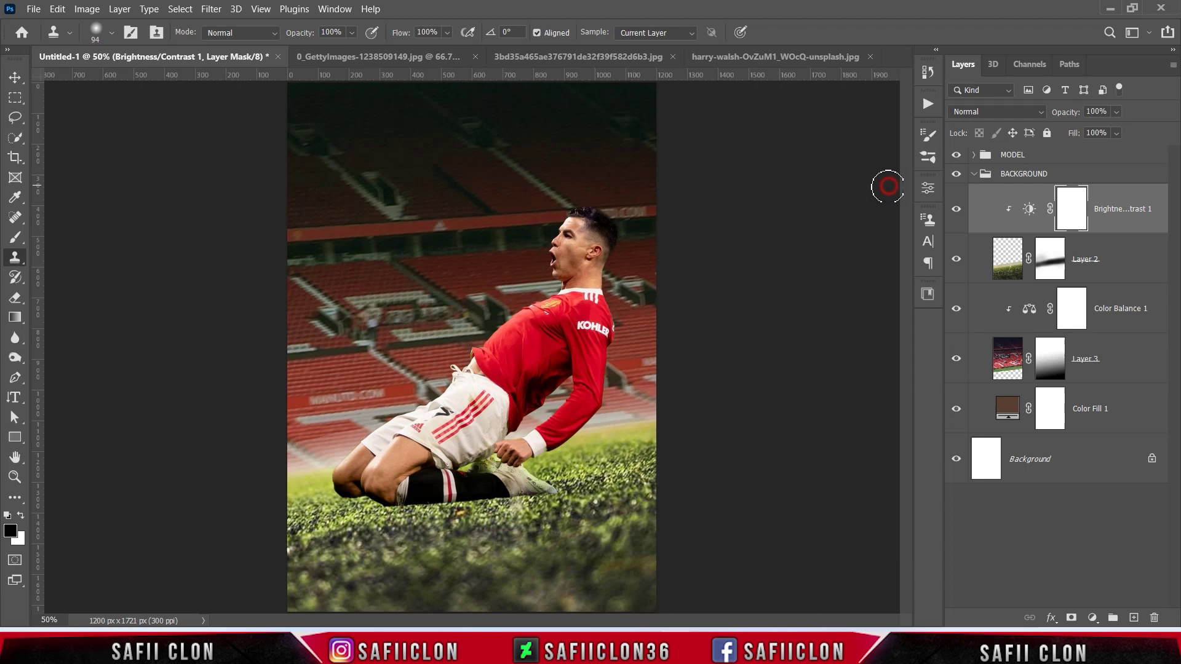
# Toggle the Brightness/Contrast adjustment to compare, then invert its mask to black
pyautogui.click(958, 211)
pyautogui.click(957, 211)
pyautogui.hotkey('ctrl', 'i')
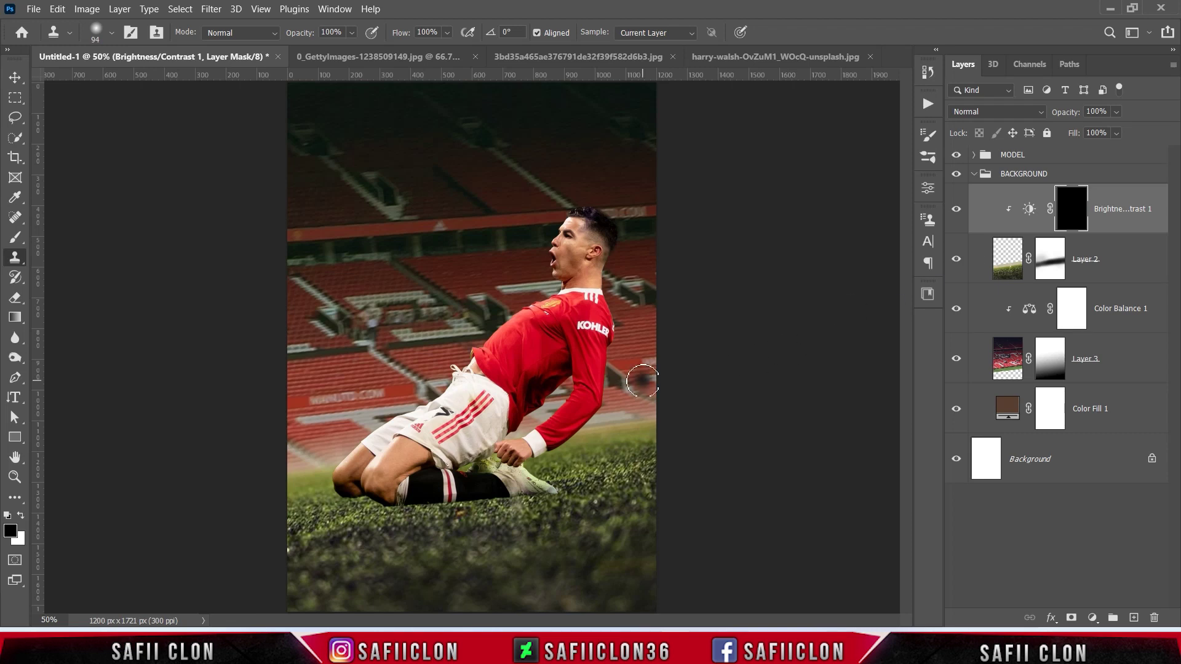
# Set up a soft round brush at 168 px and 13% opacity, painting in white
pyautogui.click(15, 237)
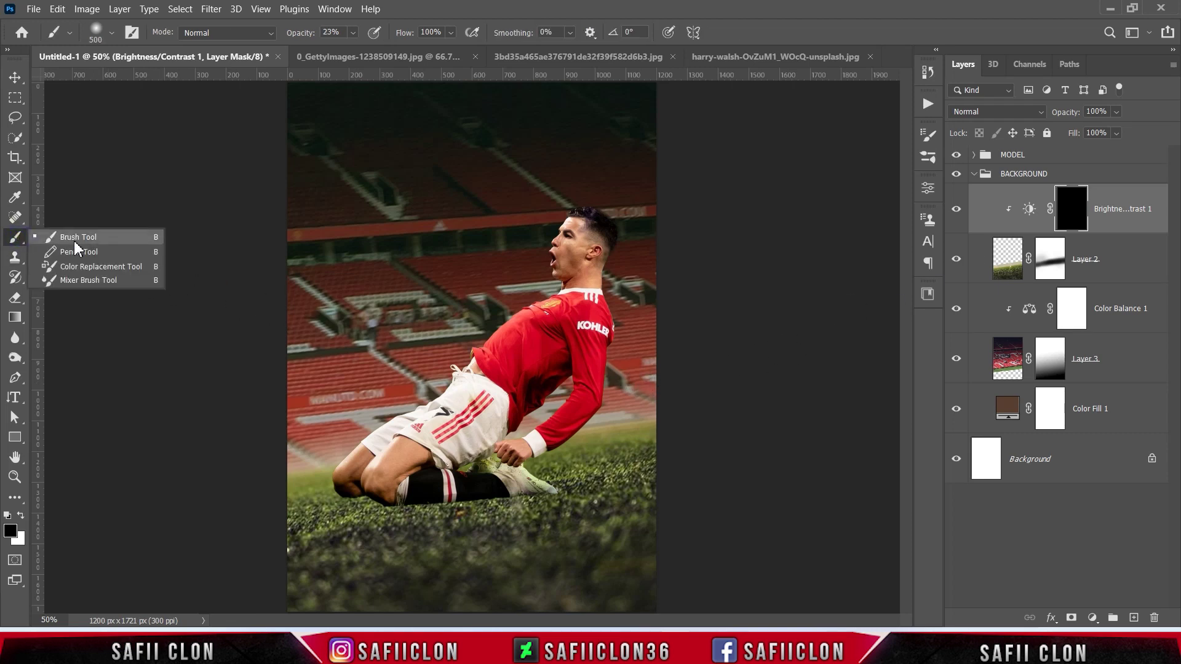
pyautogui.click(74, 238)
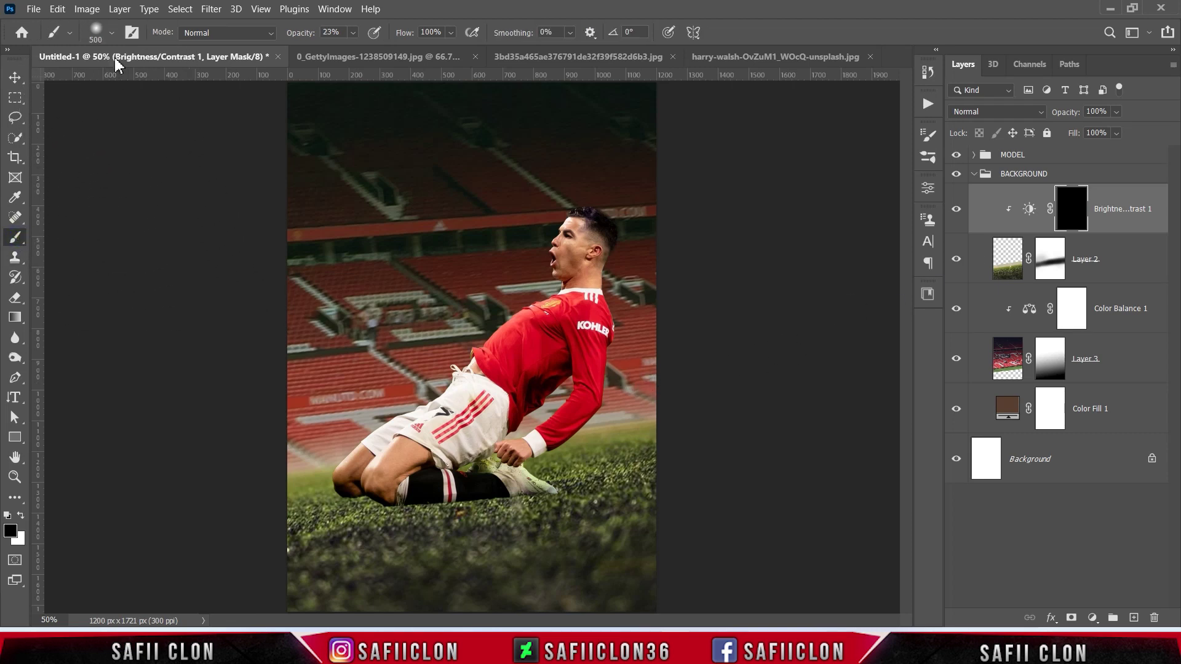
pyautogui.click(113, 33)
pyautogui.click(57, 175)
pyautogui.moveTo(173, 81); pyautogui.dragTo(146, 78)
pyautogui.click(112, 33)
pyautogui.click(353, 32)
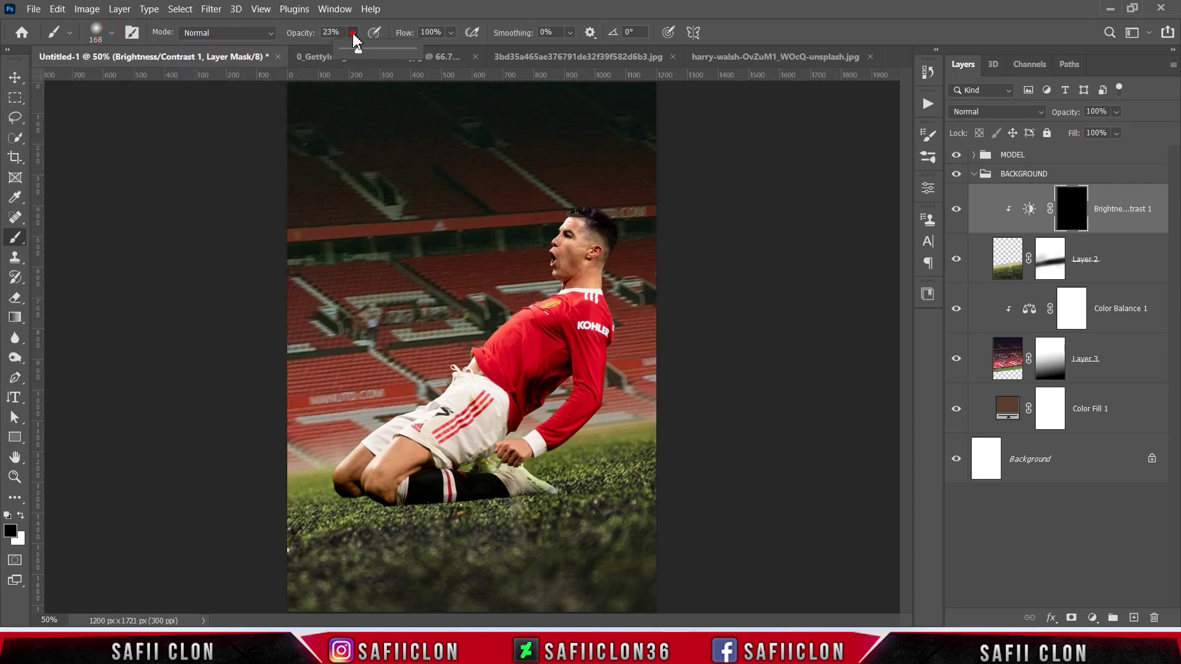
pyautogui.click(352, 34)
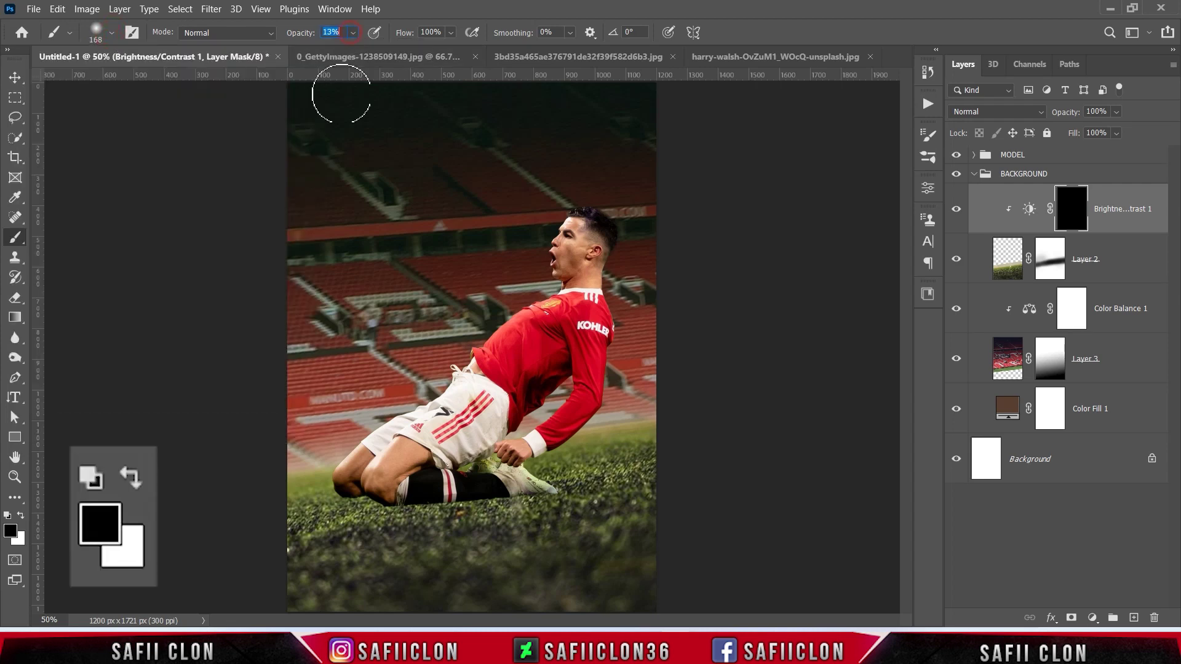
pyautogui.click(20, 515)
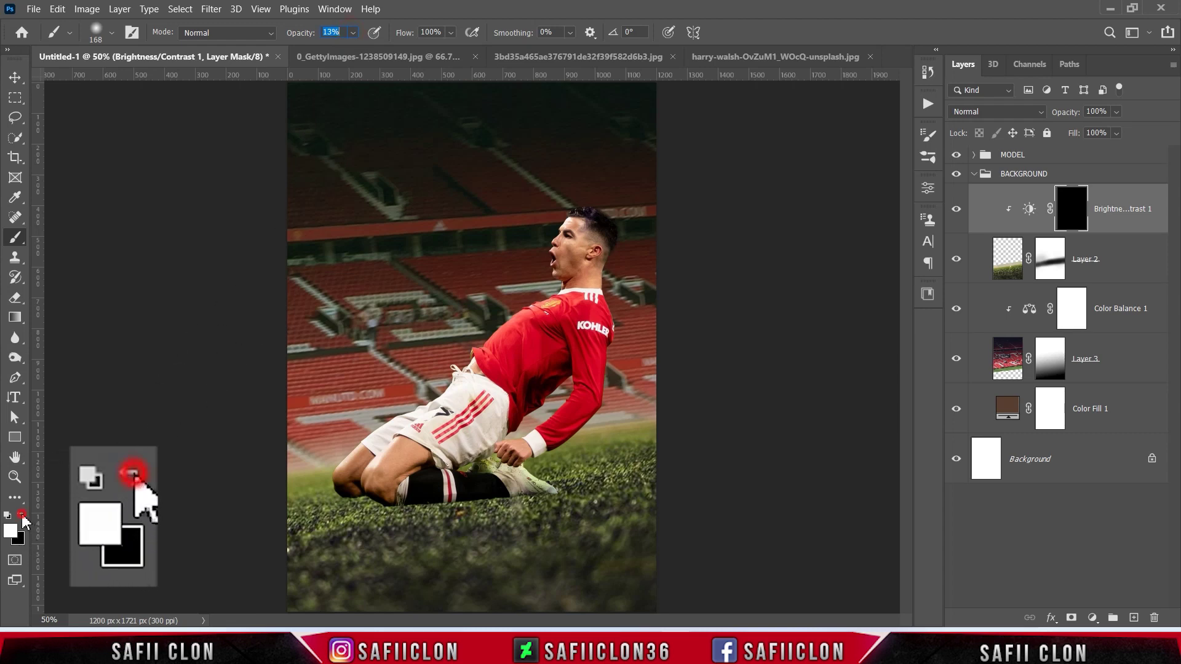
# Paint the brightening onto the mask along the player's legs and compare with it hidden
pyautogui.press('[')
pyautogui.press('[')
pyautogui.press('[')
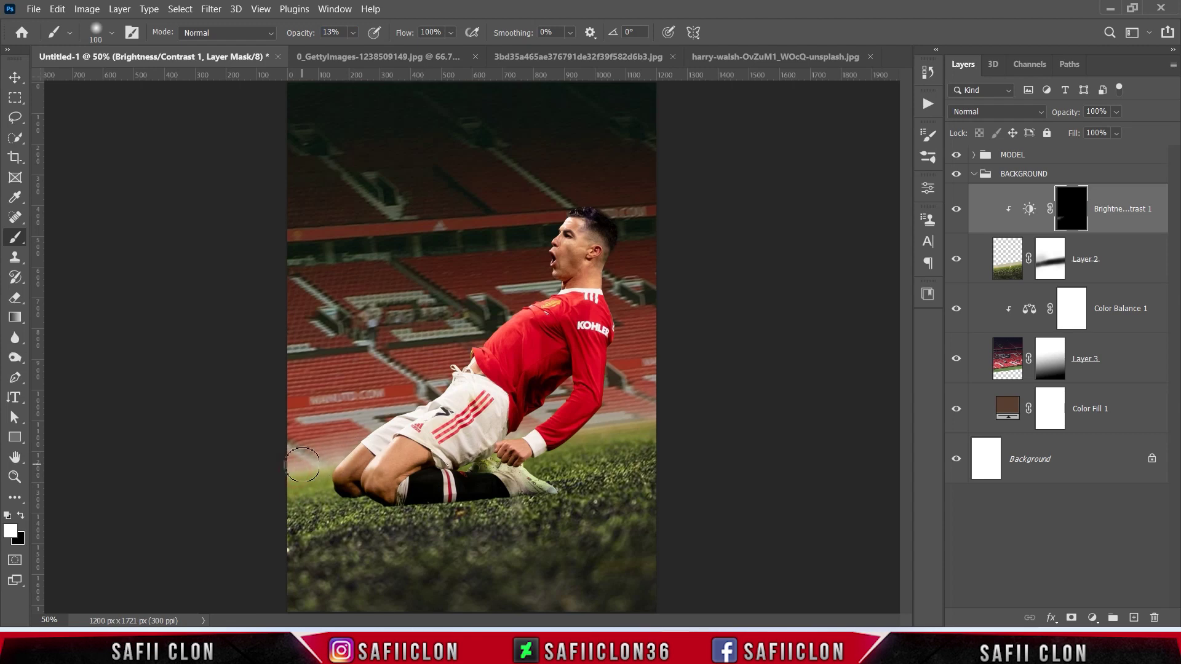
pyautogui.moveTo(386, 464); pyautogui.dragTo(643, 425)
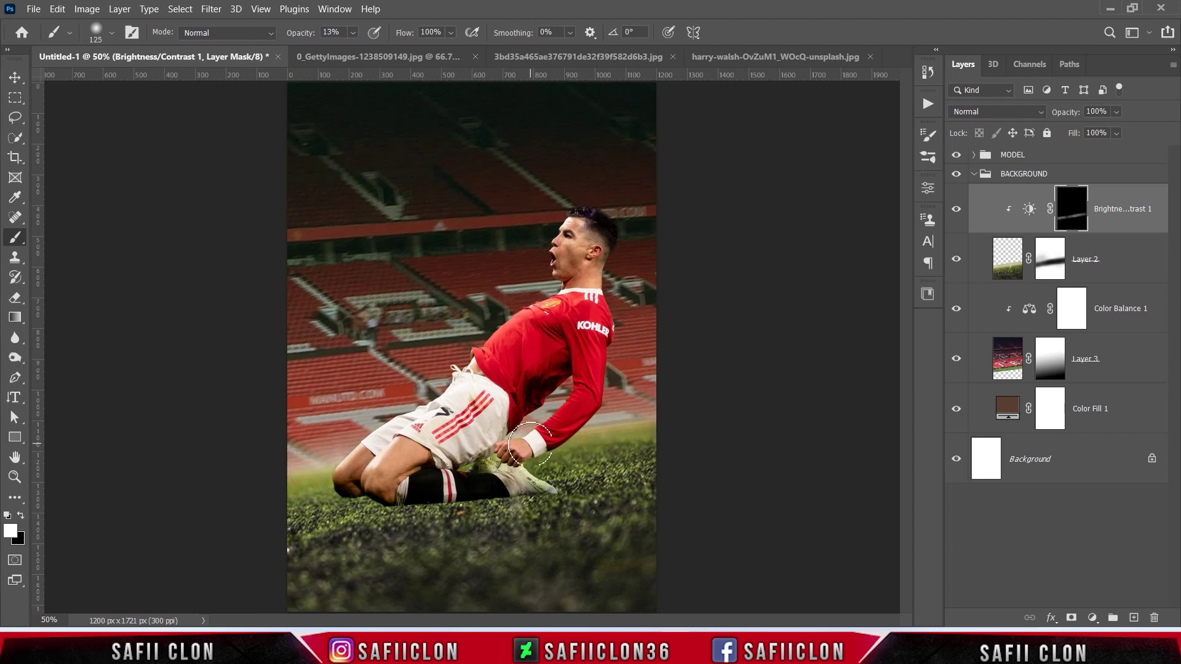
pyautogui.press(']')
pyautogui.press(']')
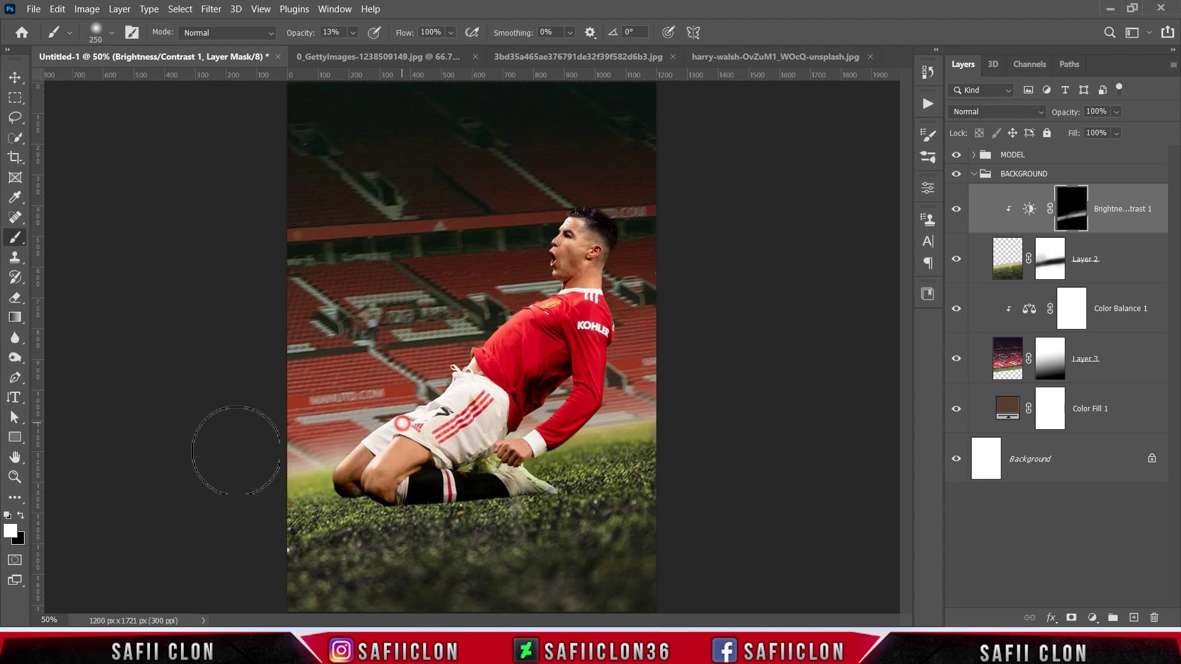
pyautogui.moveTo(582, 430); pyautogui.dragTo(486, 449)
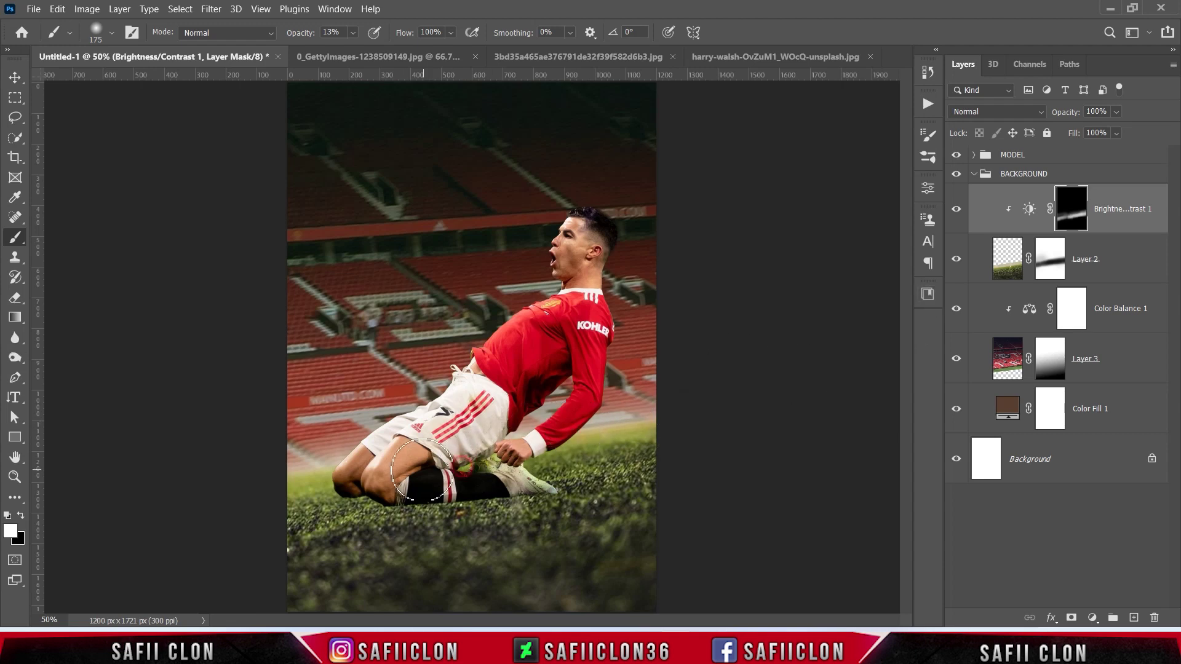
pyautogui.click(957, 209)
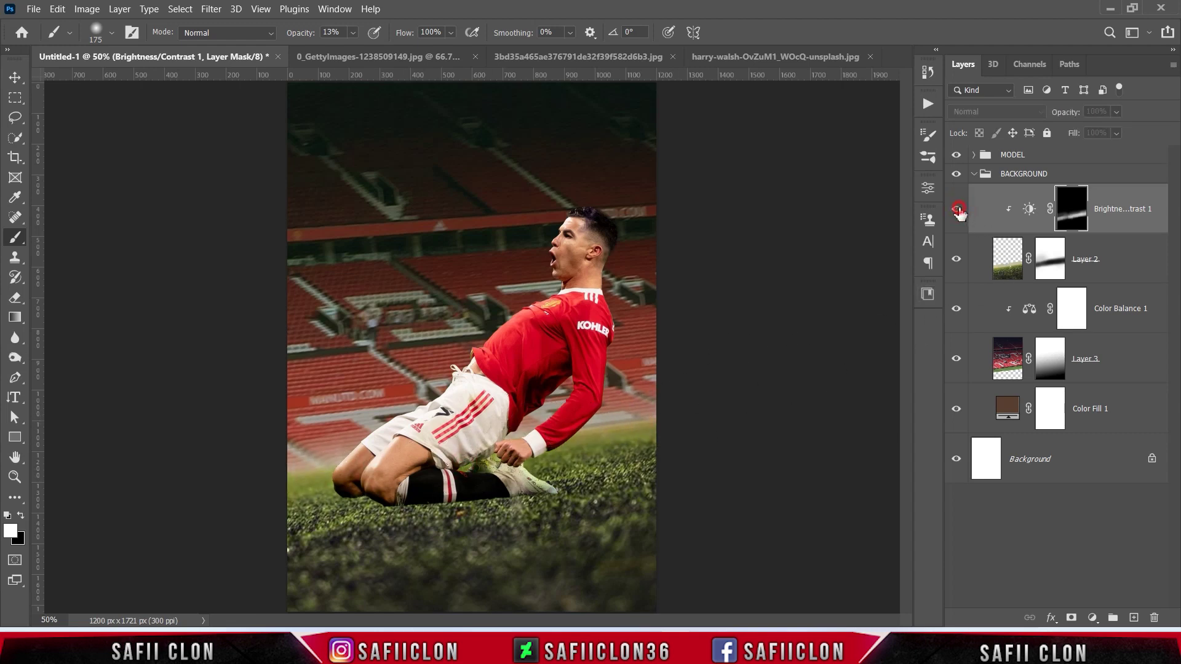
pyautogui.click(957, 209)
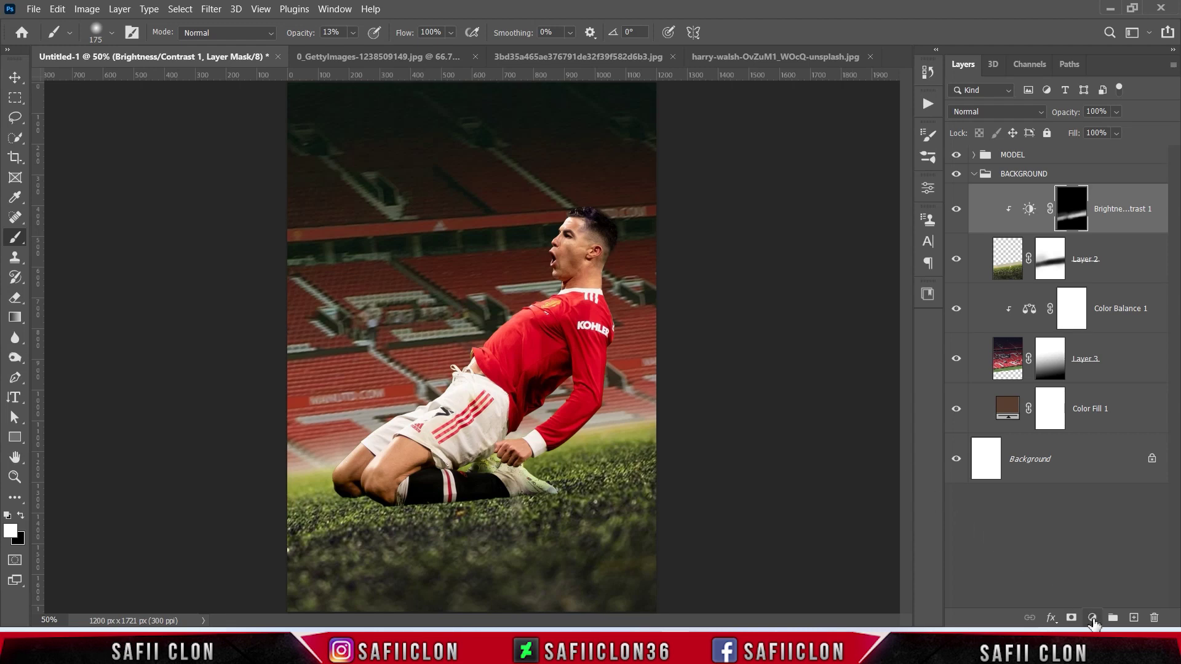
# Add an Exposure adjustment at -3.51 exposure with a slight offset and gamma 1.04
pyautogui.click(1092, 618)
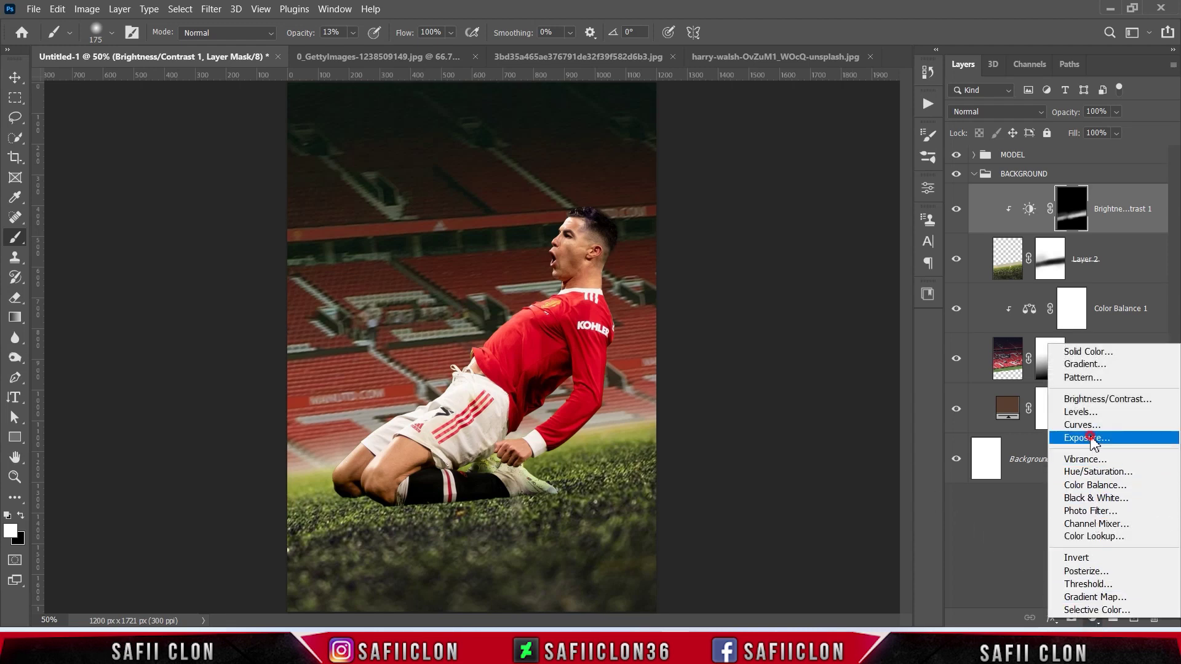
pyautogui.click(1091, 438)
pyautogui.moveTo(757, 271); pyautogui.dragTo(689, 270)
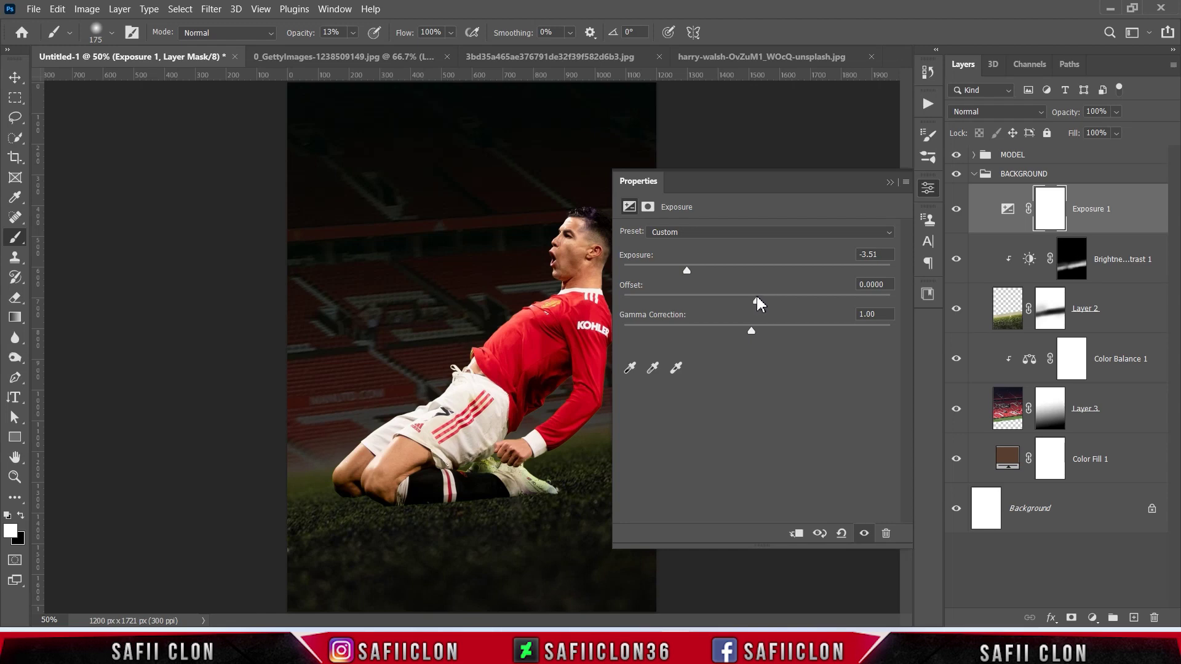
pyautogui.click(759, 302)
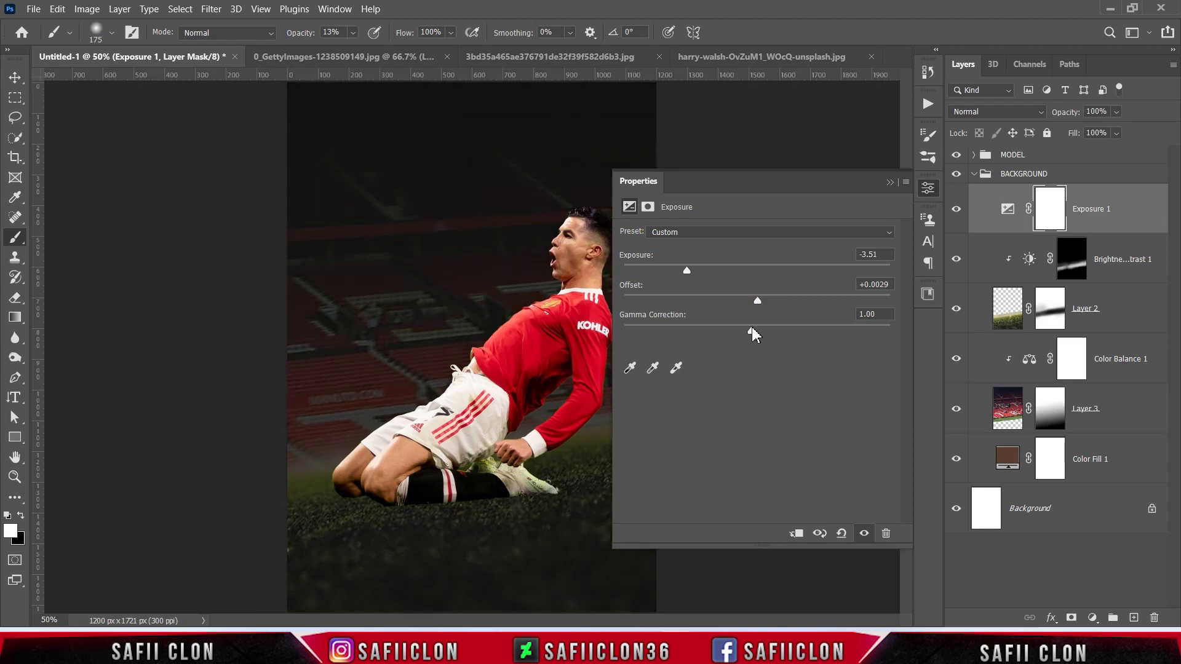
pyautogui.moveTo(758, 333); pyautogui.dragTo(743, 332)
pyautogui.click(889, 182)
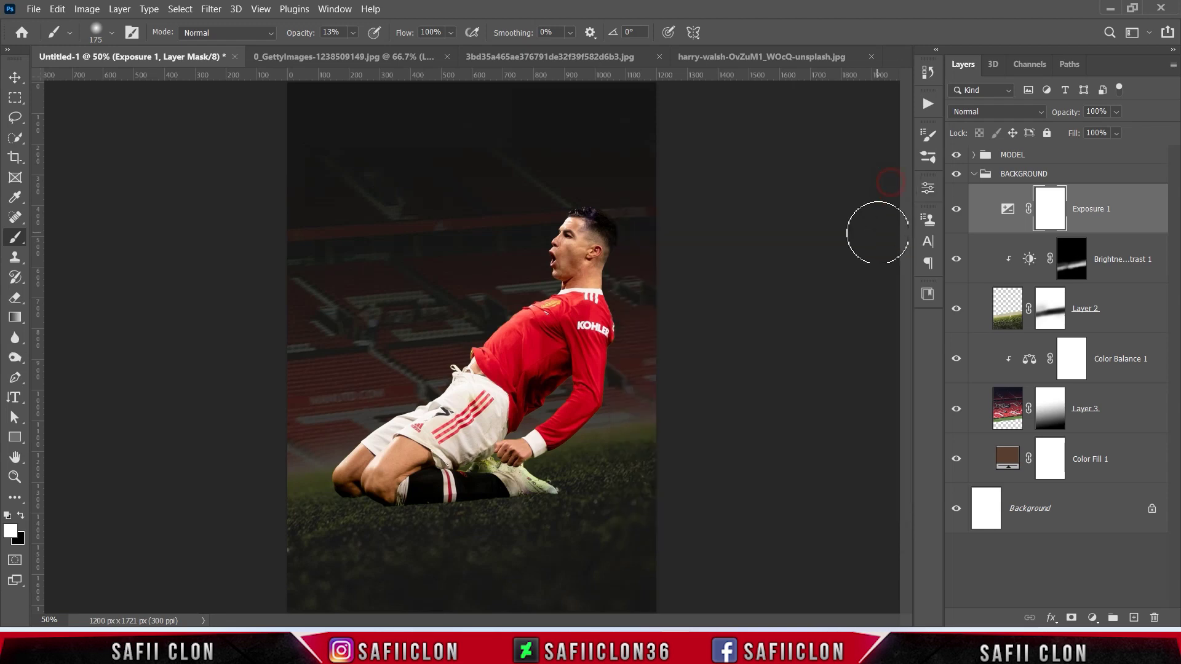
# Toggle the Exposure layer to compare, then target its mask for painting
pyautogui.click(956, 209)
pyautogui.click(1053, 207)
pyautogui.rightClick(15, 238)
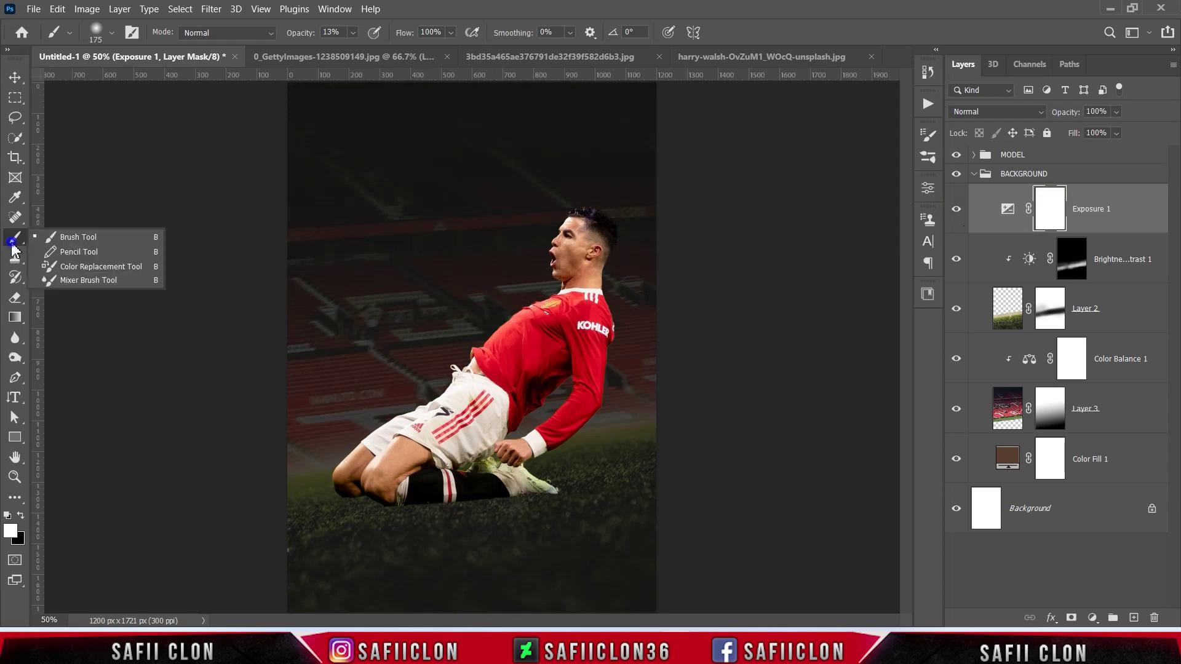
# Set up a Soft Round brush at size 190 and 10% opacity, painting in black
pyautogui.click(54, 238)
pyautogui.click(111, 33)
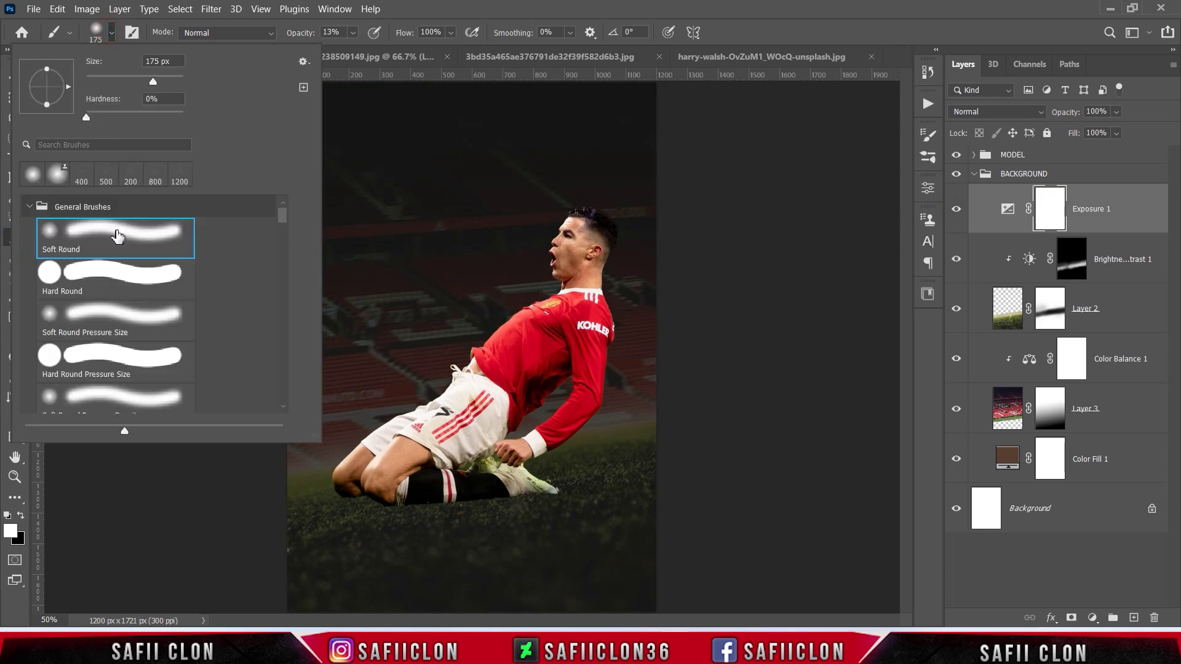
pyautogui.moveTo(153, 81); pyautogui.dragTo(157, 81)
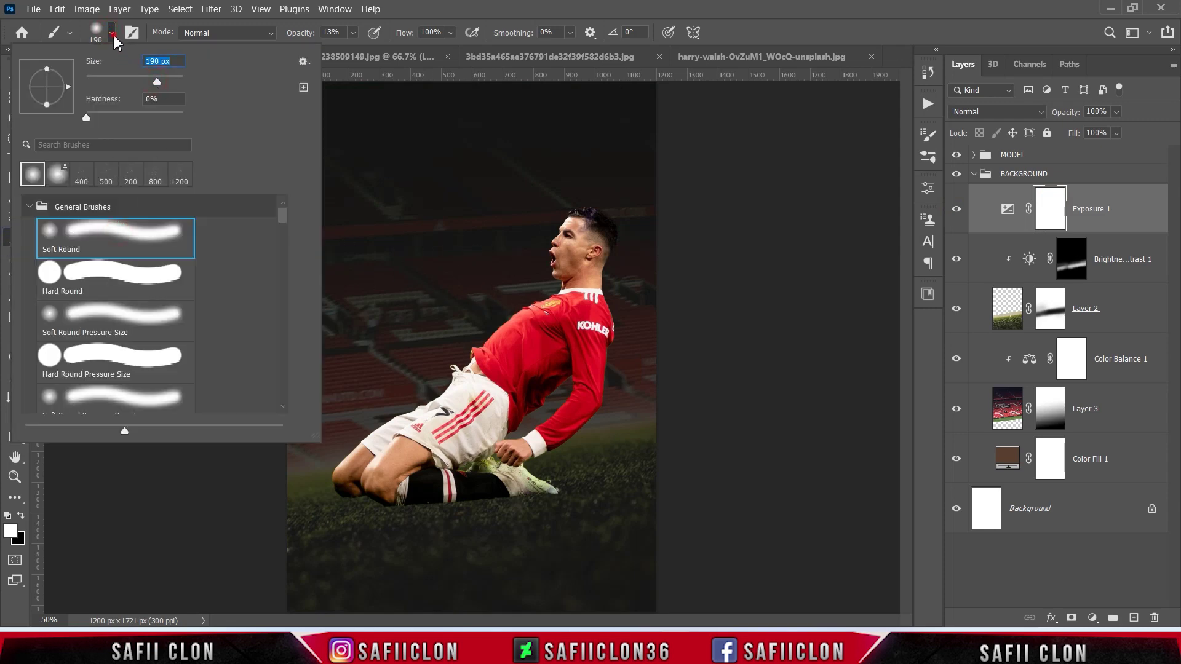
pyautogui.click(114, 38)
pyautogui.click(353, 32)
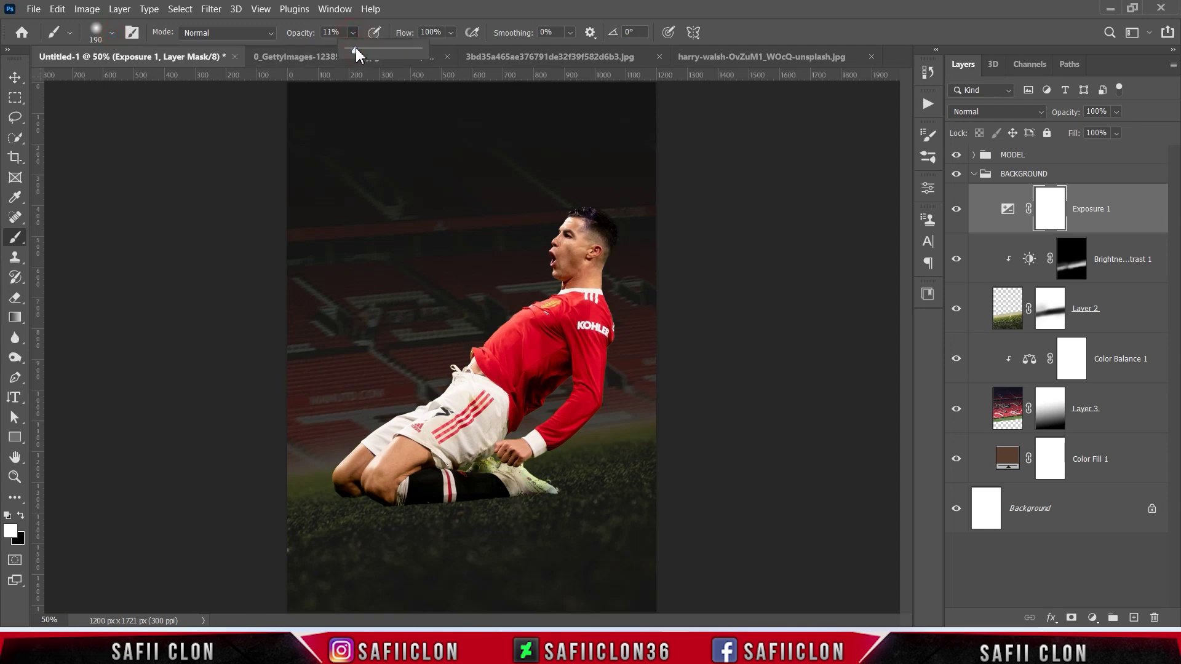
pyautogui.moveTo(357, 55); pyautogui.dragTo(354, 49)
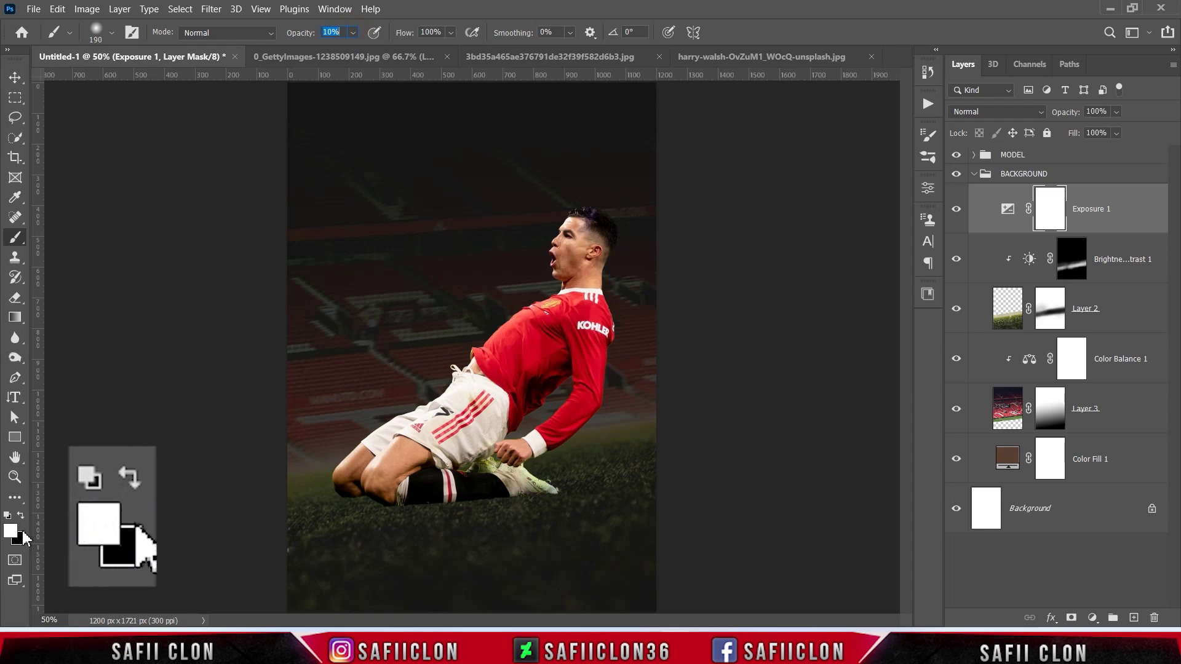
pyautogui.click(20, 516)
pyautogui.press(']')
pyautogui.press(']')
pyautogui.press(']')
# Paint a faint stroke on the Exposure mask, then drop brush opacity to 5%
pyautogui.moveTo(428, 404); pyautogui.dragTo(638, 417)
pyautogui.click(353, 33)
pyautogui.moveTo(355, 51); pyautogui.dragTo(352, 50)
pyautogui.press(']')
pyautogui.press(']')
pyautogui.click(618, 489)
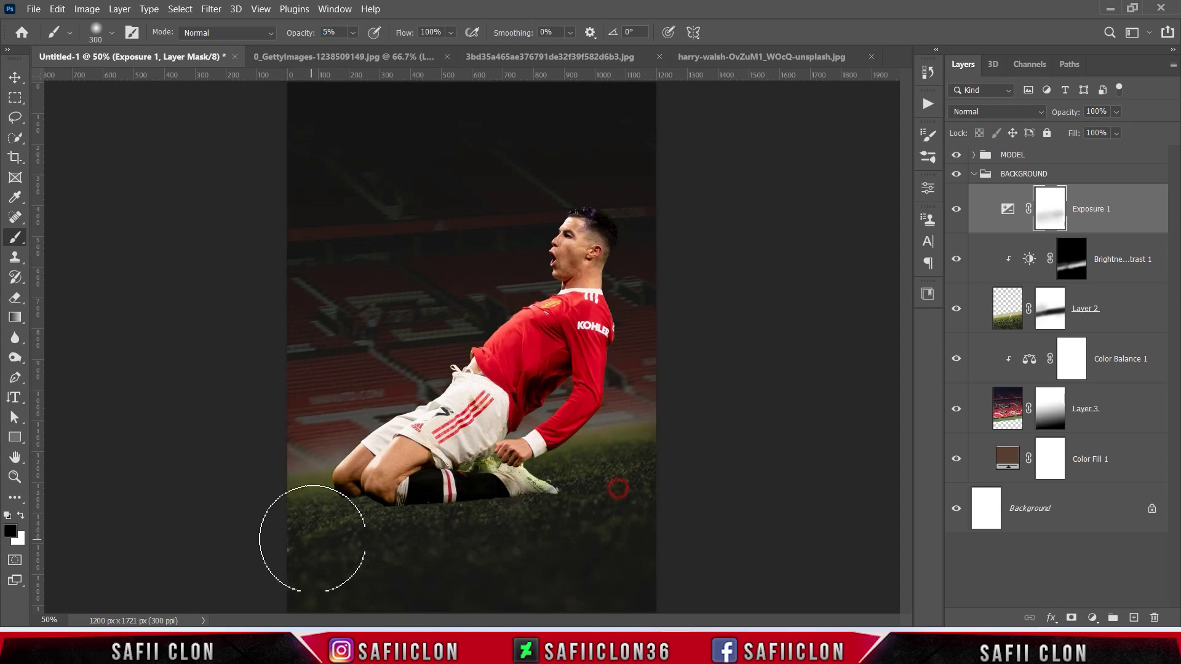
pyautogui.press(']')
pyautogui.press(']')
pyautogui.press(']')
pyautogui.hotkey('ctrl', '-')
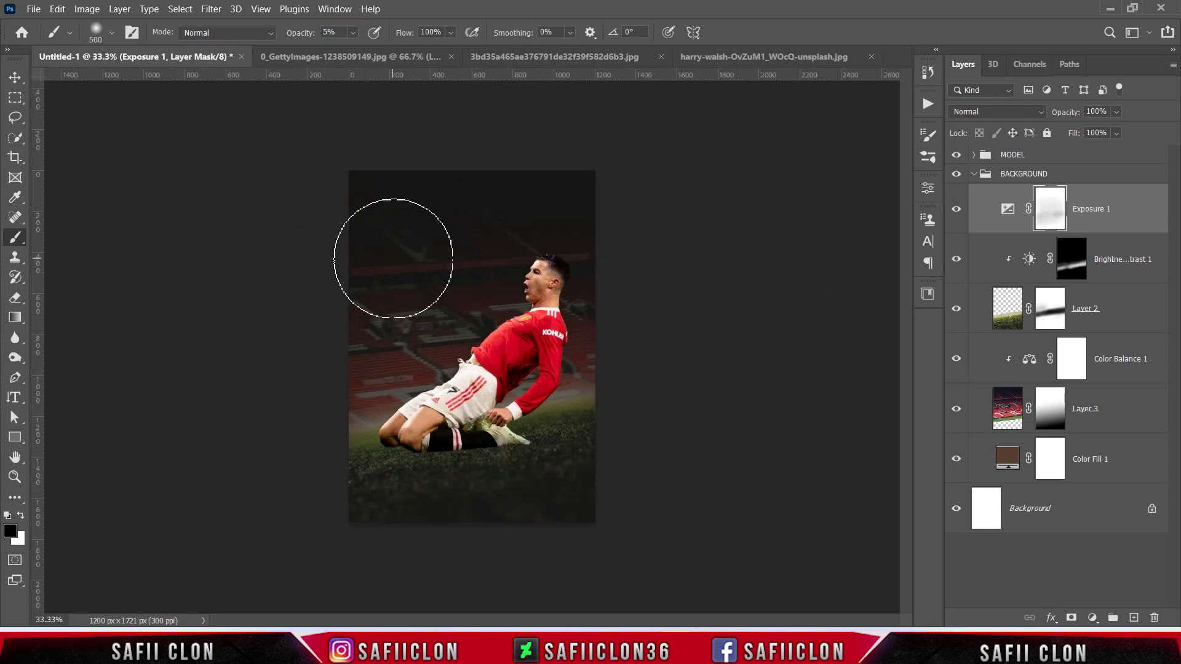
# Lift the Exposure darkening over the upper stands and dab the grass near the player
pyautogui.moveTo(395, 195); pyautogui.dragTo(355, 343)
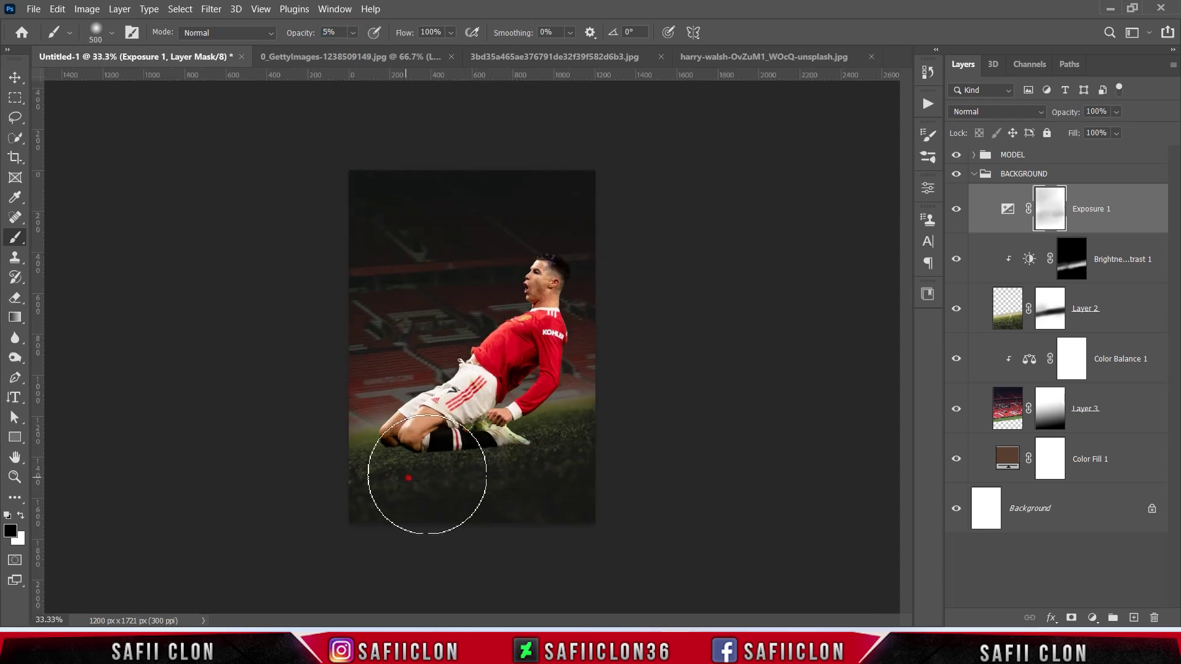
pyautogui.press('[')
pyautogui.press('[')
pyautogui.press('[')
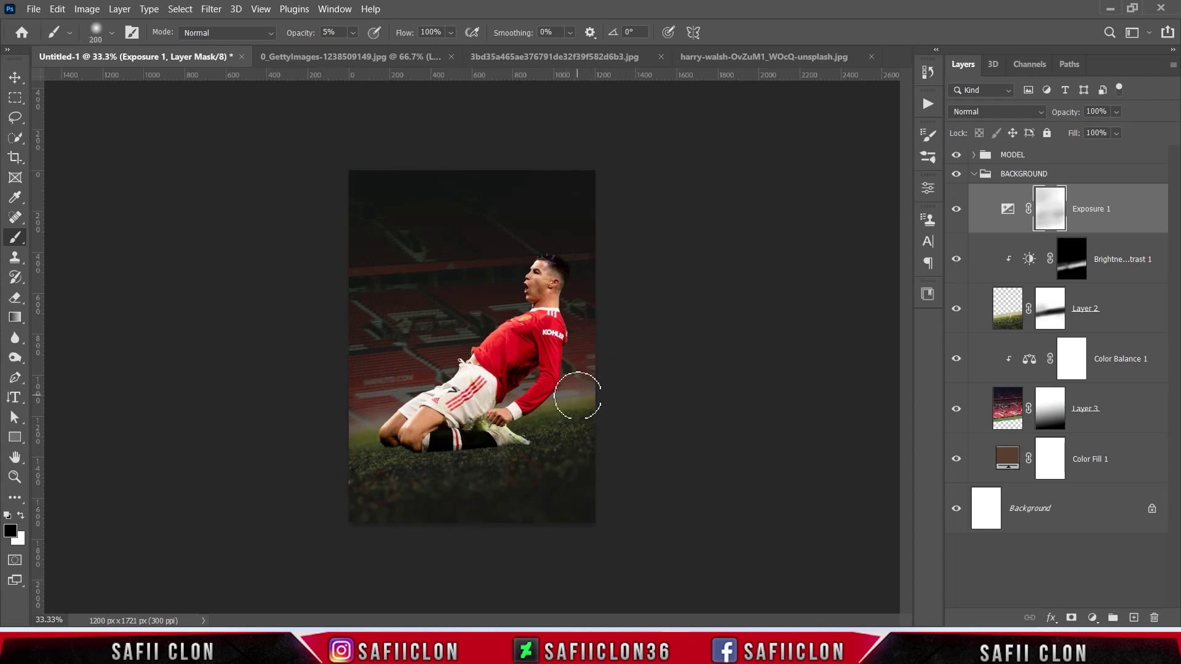
pyautogui.press(']')
pyautogui.press(']')
pyautogui.press(']')
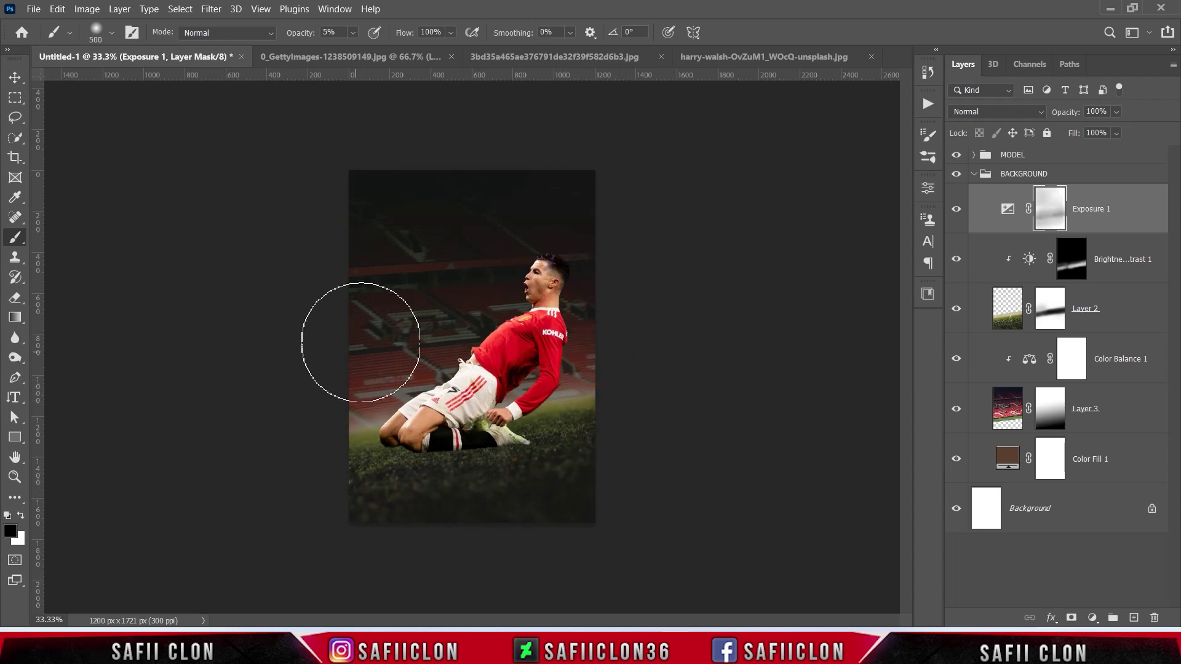
pyautogui.moveTo(374, 185); pyautogui.dragTo(408, 311)
pyautogui.press('[')
pyautogui.press('[')
pyautogui.press('[')
pyautogui.press('[')
pyautogui.press('[')
pyautogui.press('[')
pyautogui.click(378, 486)
pyautogui.press('[')
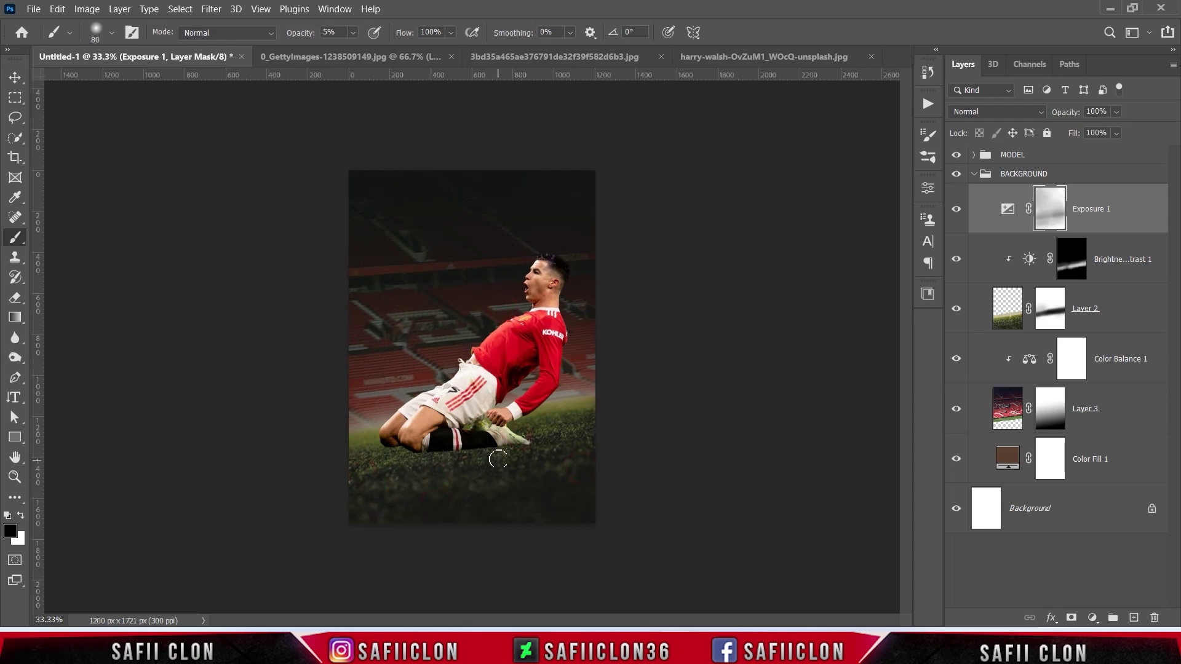
pyautogui.click(347, 466)
pyautogui.press(']')
pyautogui.press(']')
pyautogui.press(']')
# With a 600 px brush, lighten the left side and lower grass, comparing with Exposure hidden
pyautogui.click(955, 208)
pyautogui.press(']')
pyautogui.press(']')
pyautogui.press(']')
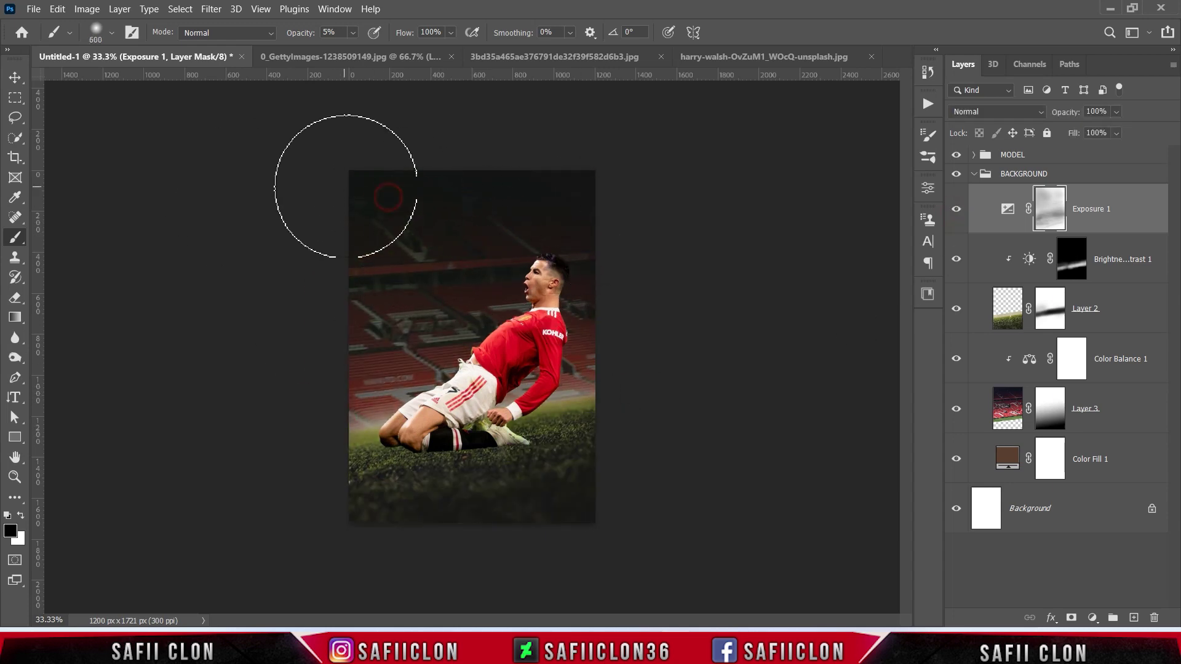
pyautogui.moveTo(428, 237); pyautogui.dragTo(335, 369)
pyautogui.click(956, 209)
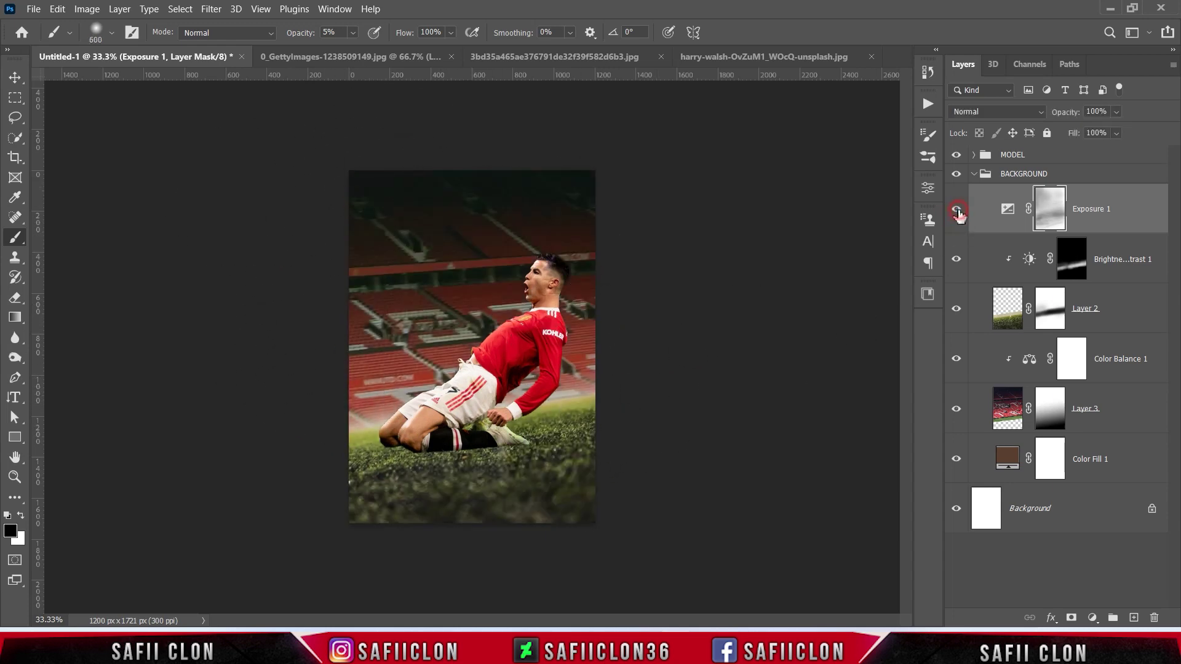
pyautogui.moveTo(554, 493); pyautogui.dragTo(470, 514)
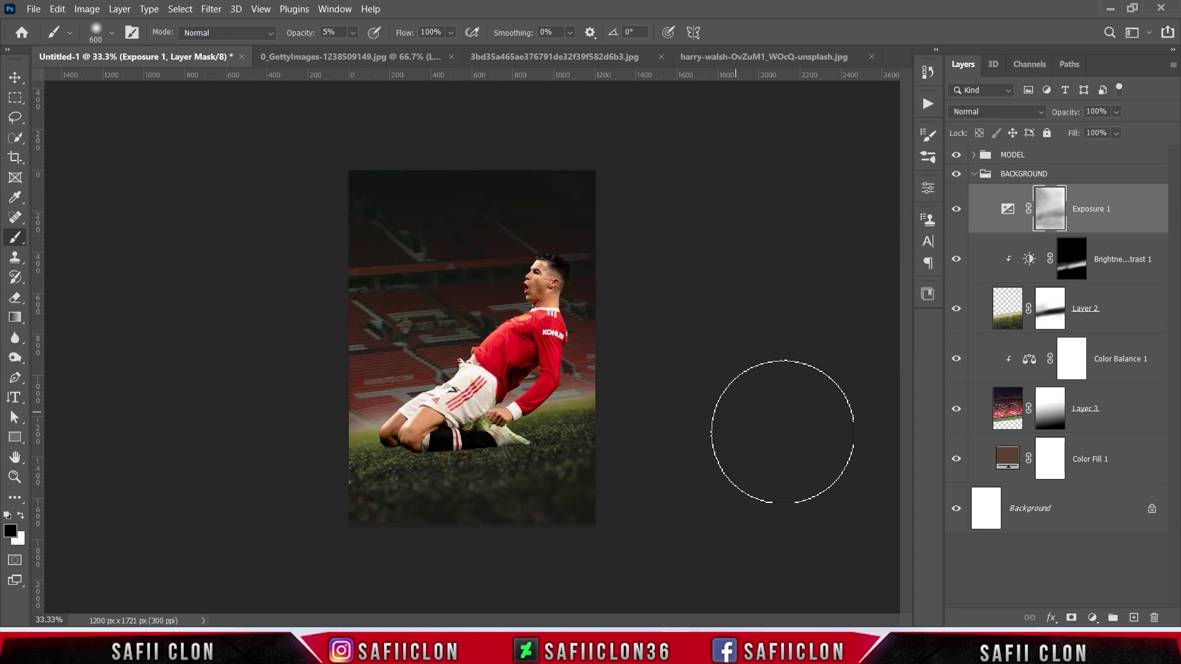
# Add a new empty layer above Exposure 1 and set the brush to 100% opacity
pyautogui.click(1133, 617)
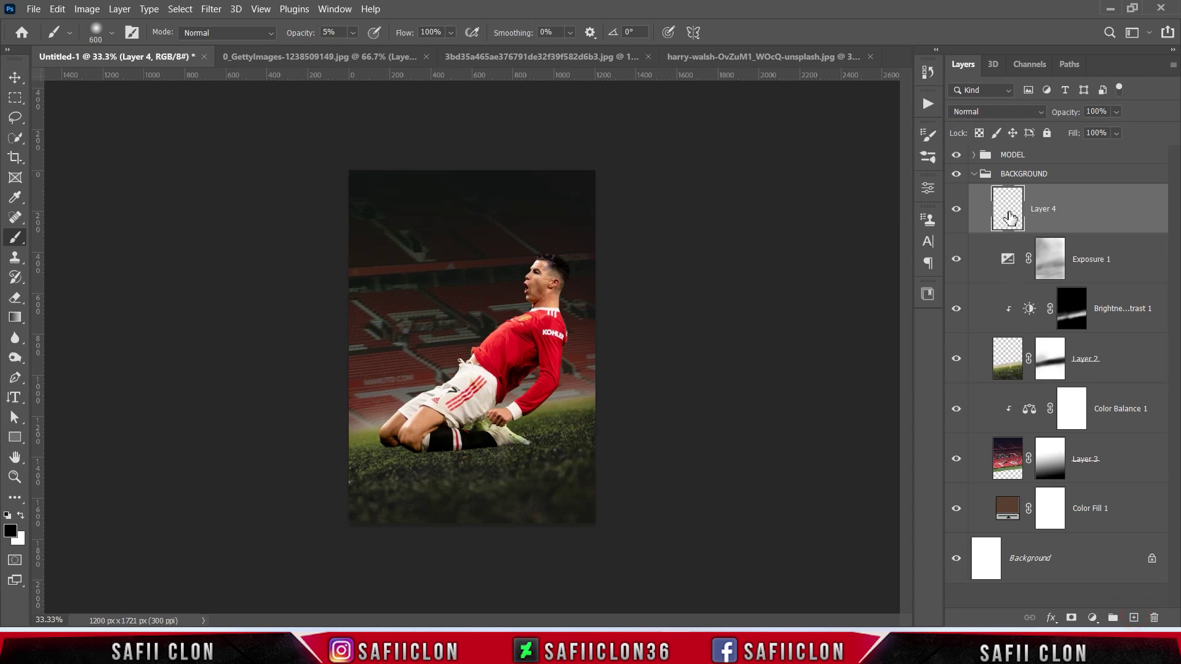
pyautogui.rightClick(20, 237)
pyautogui.click(68, 238)
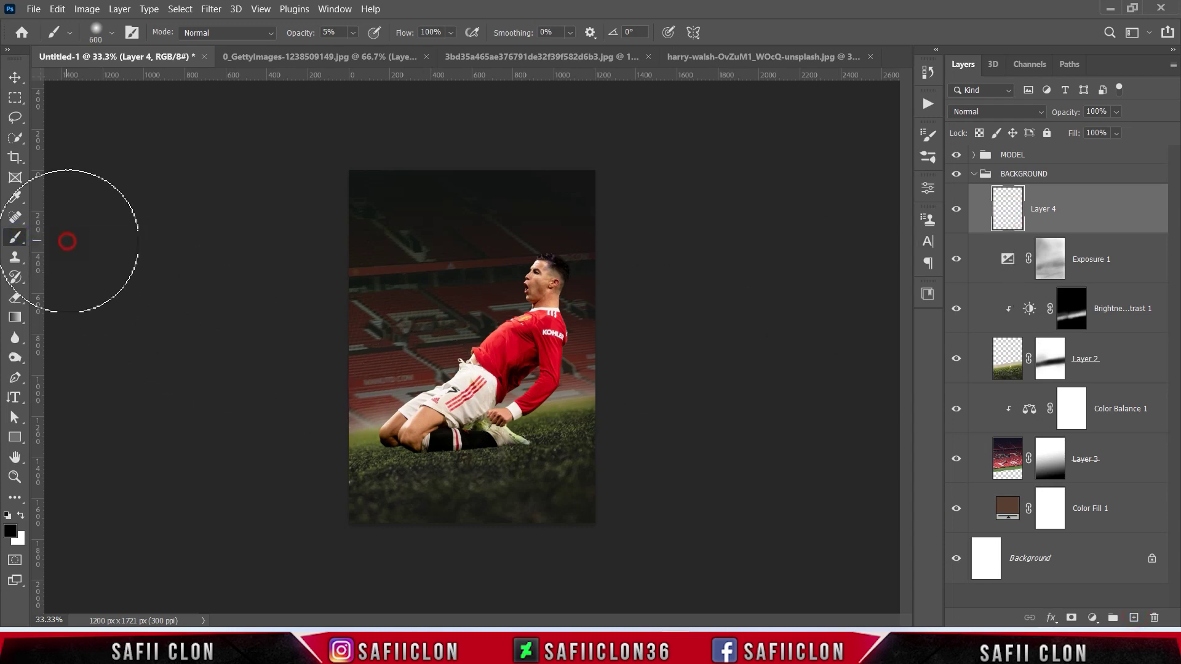
pyautogui.click(353, 32)
pyautogui.moveTo(357, 54); pyautogui.dragTo(435, 59)
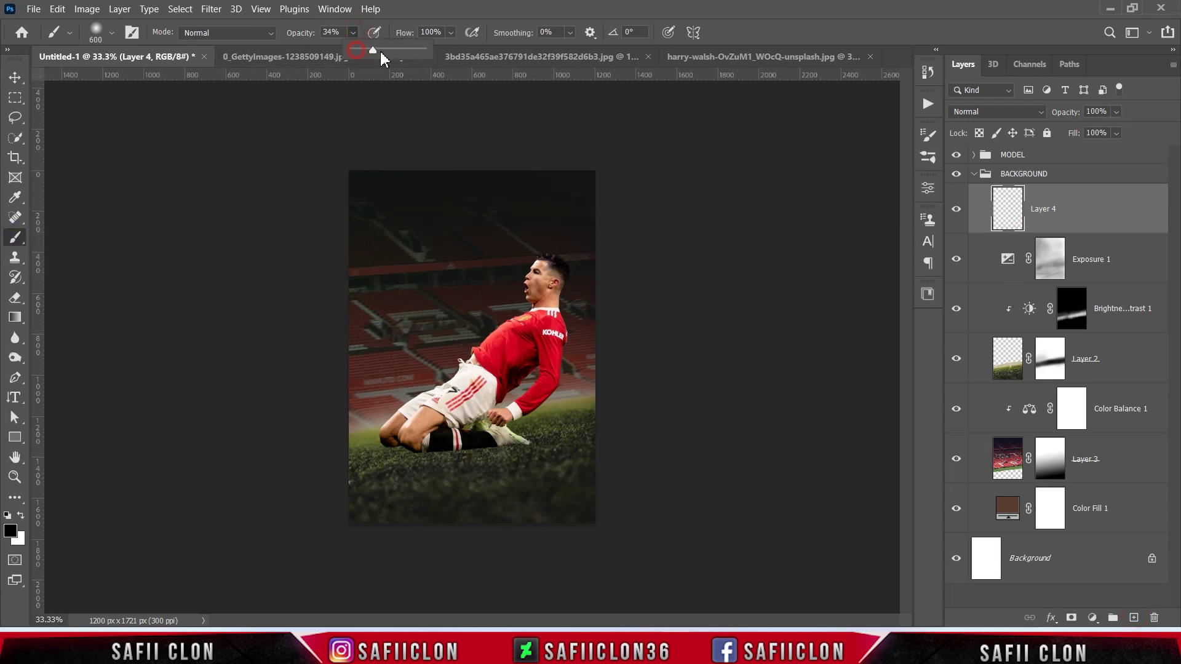
pyautogui.click(352, 37)
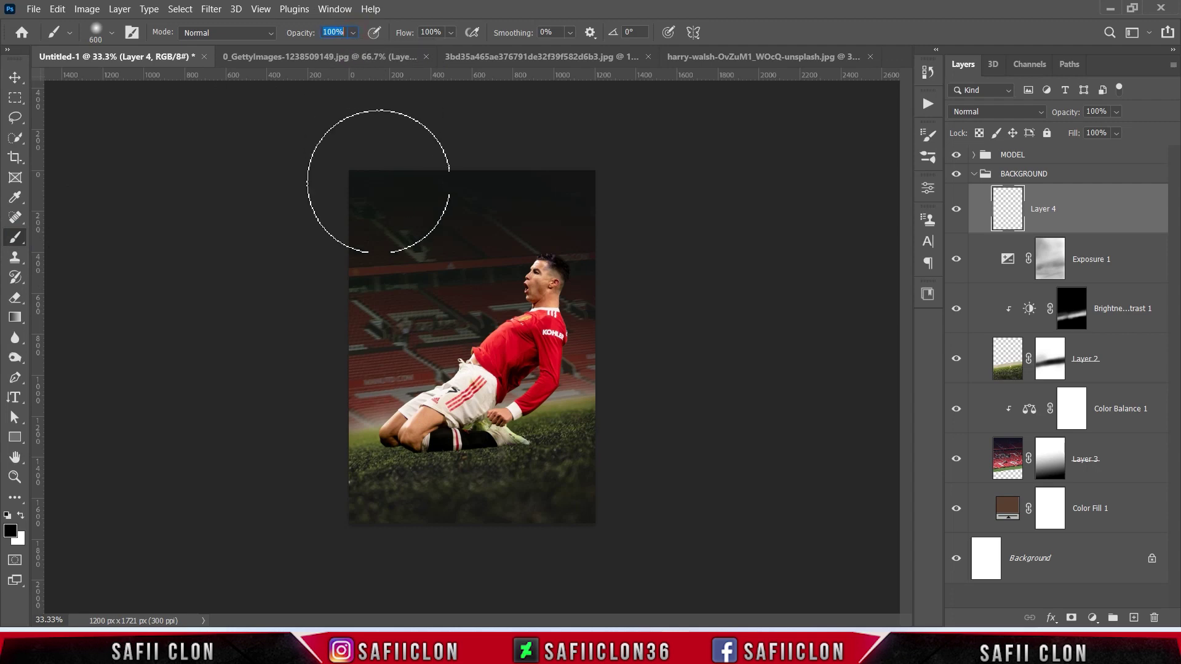
# Set the foreground colour to hex a06d4e and return to the Brush tool
pyautogui.click(9, 531)
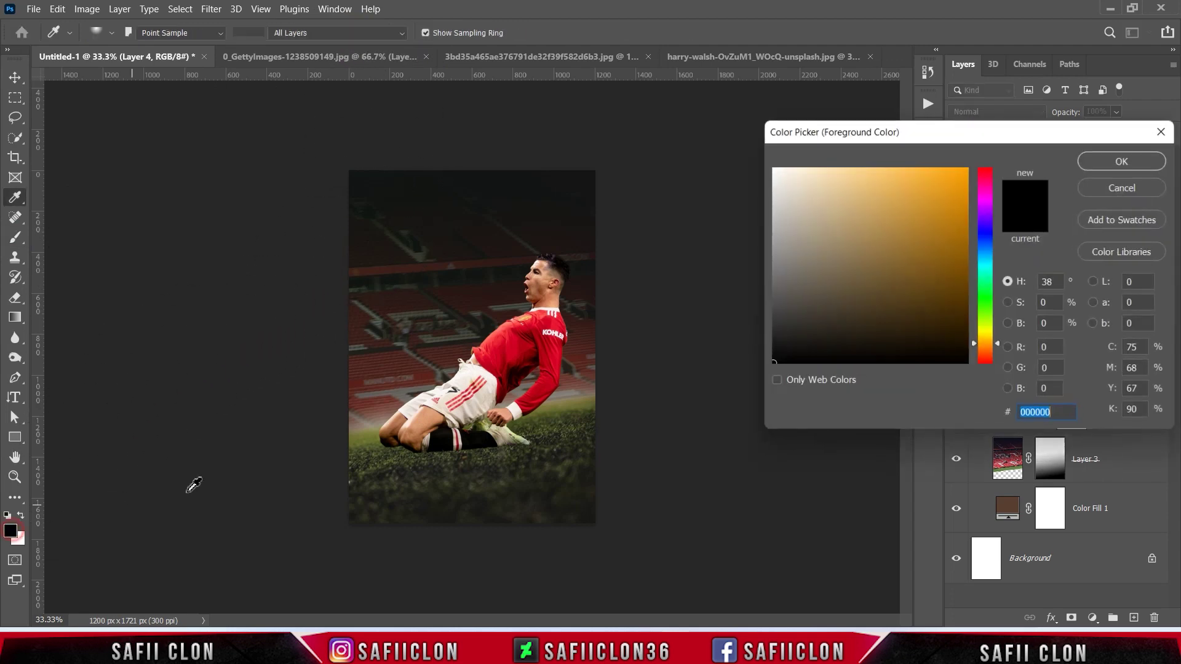
pyautogui.click(1057, 412)
pyautogui.moveTo(1040, 411); pyautogui.dragTo(978, 416)
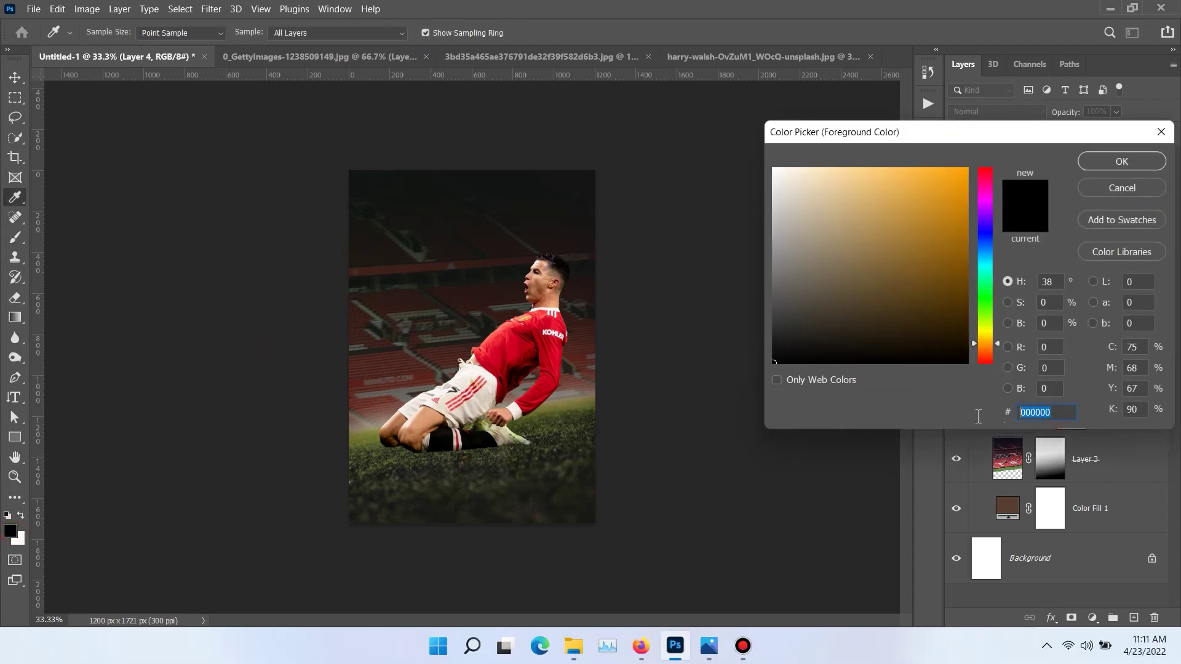
pyautogui.write('a06d')
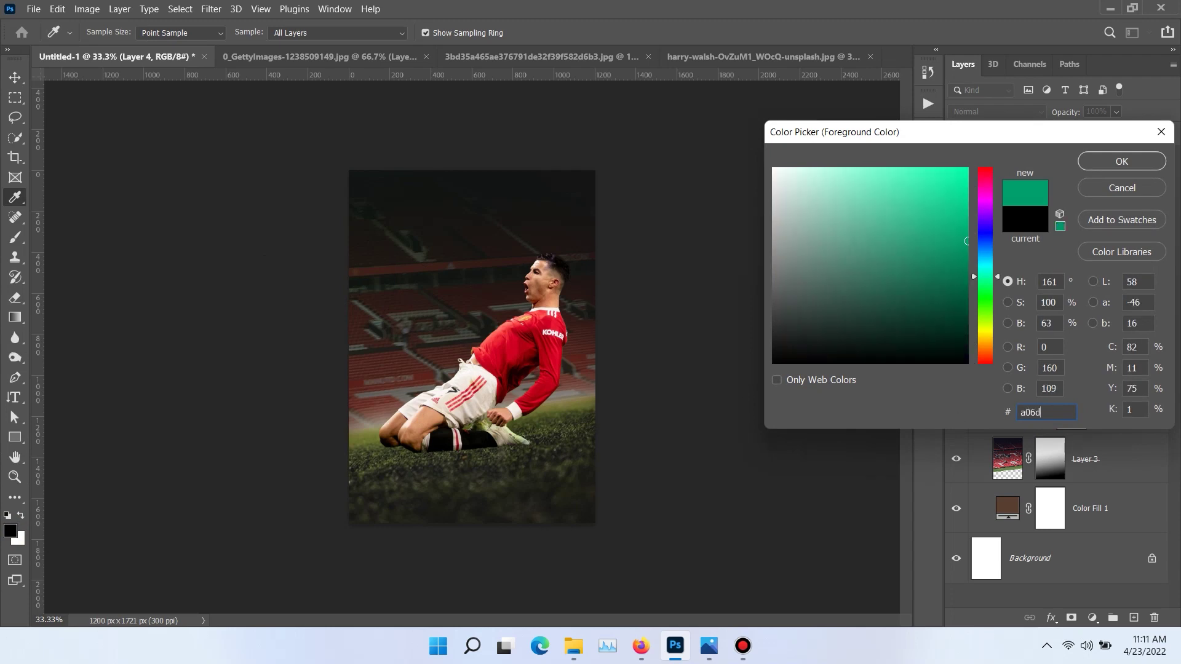
pyautogui.write('4e')
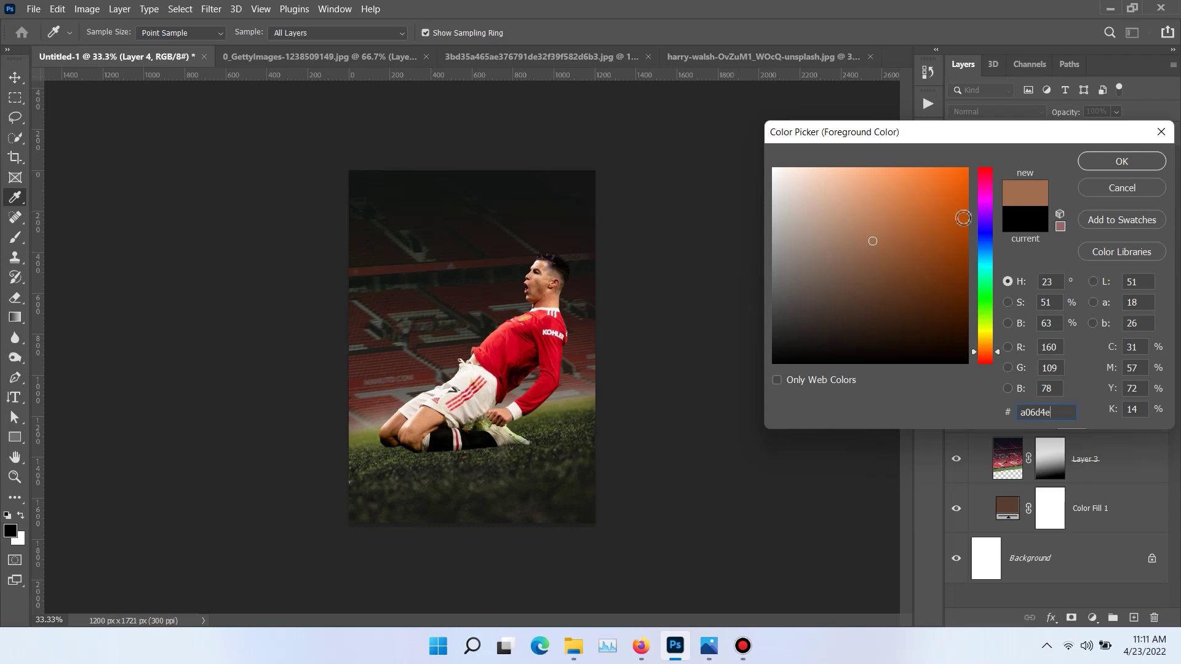
pyautogui.click(1121, 162)
pyautogui.press('b')
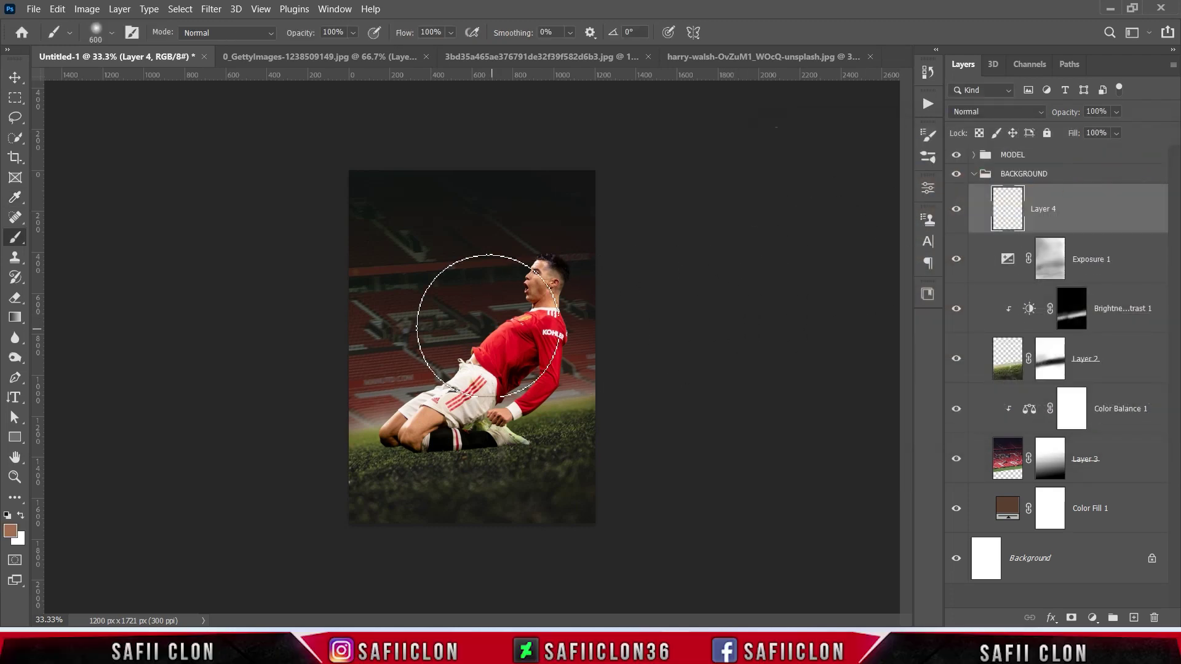
# Paint a brown dab on Layer 4 and transform it into a wide tilted streak across the stands
pyautogui.click(458, 298)
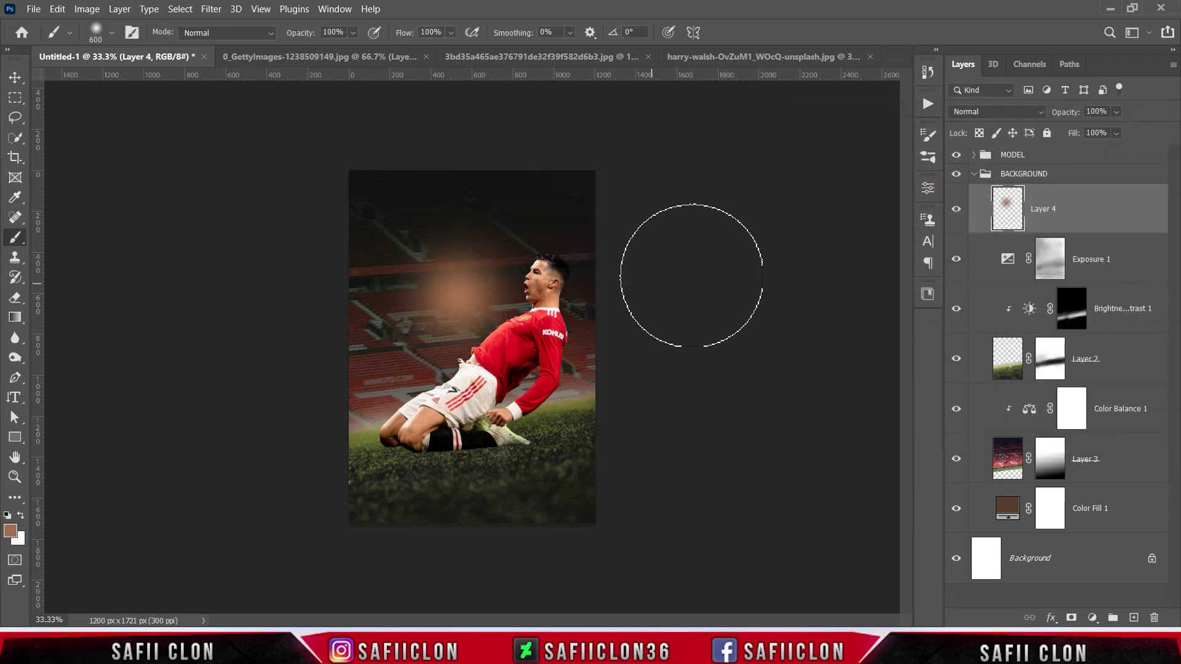
pyautogui.hotkey('ctrl', 't')
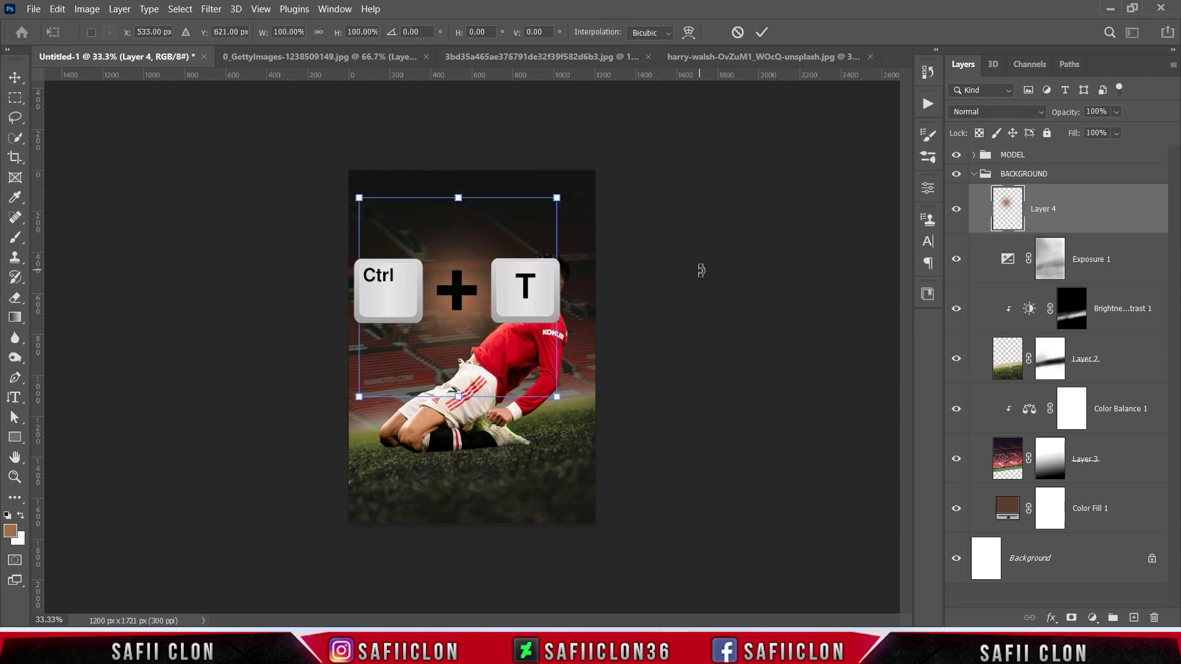
pyautogui.moveTo(459, 197); pyautogui.dragTo(459, 243)
pyautogui.hotkey('ctrl', '+')
pyautogui.moveTo(615, 369)
pyautogui.mouseDown()
pyautogui.moveTo(645, 290)
pyautogui.moveTo(856, 232)
pyautogui.moveTo(786, 443)
pyautogui.mouseUp()
pyautogui.moveTo(475, 303)
pyautogui.mouseDown()
pyautogui.moveTo(462, 342)
pyautogui.moveTo(446, 321)
pyautogui.mouseUp()
pyautogui.hotkey('ctrl', '-')
pyautogui.moveTo(723, 369); pyautogui.dragTo(818, 372)
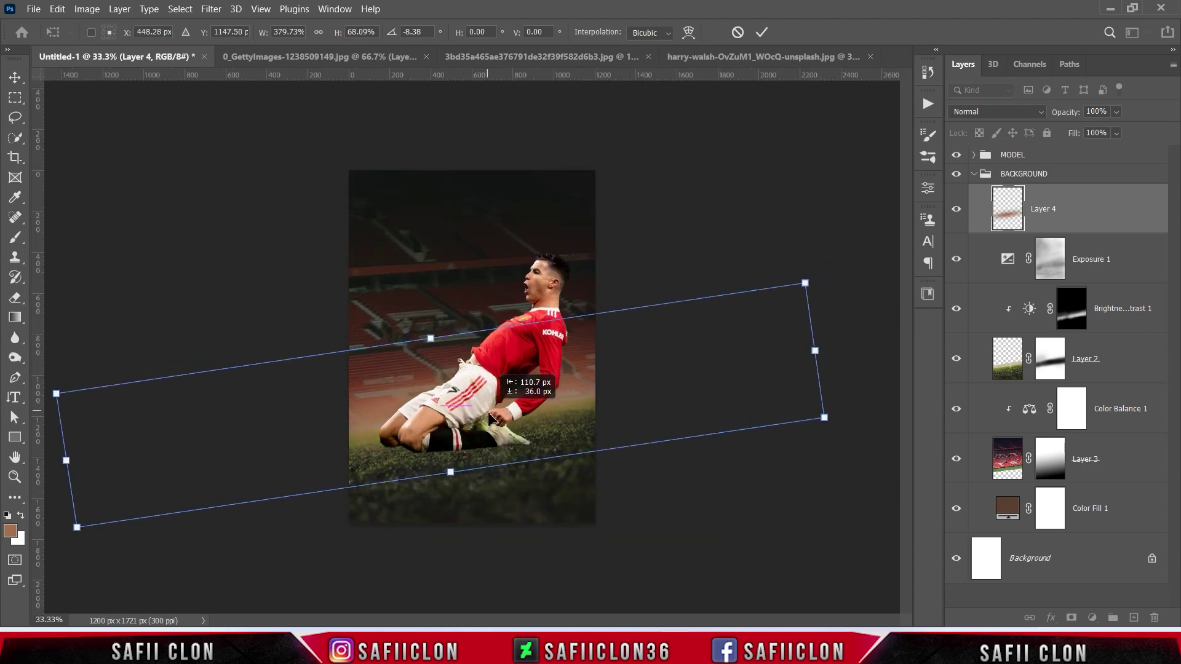
pyautogui.moveTo(454, 335); pyautogui.dragTo(454, 316)
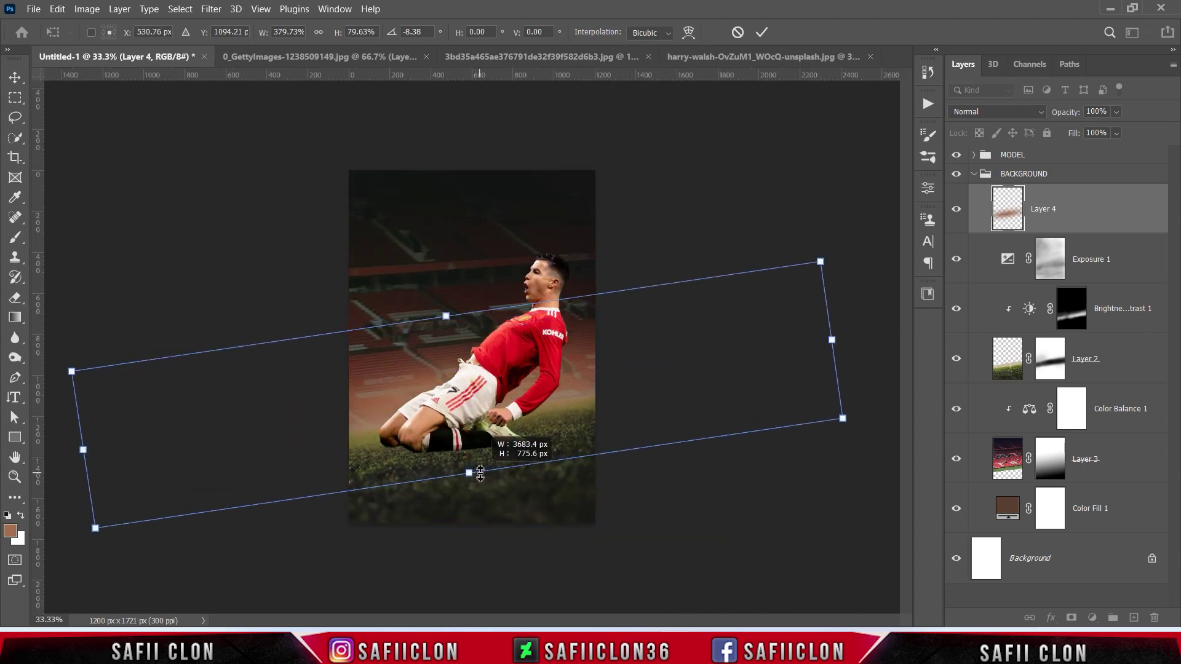
pyautogui.moveTo(588, 392); pyautogui.dragTo(579, 392)
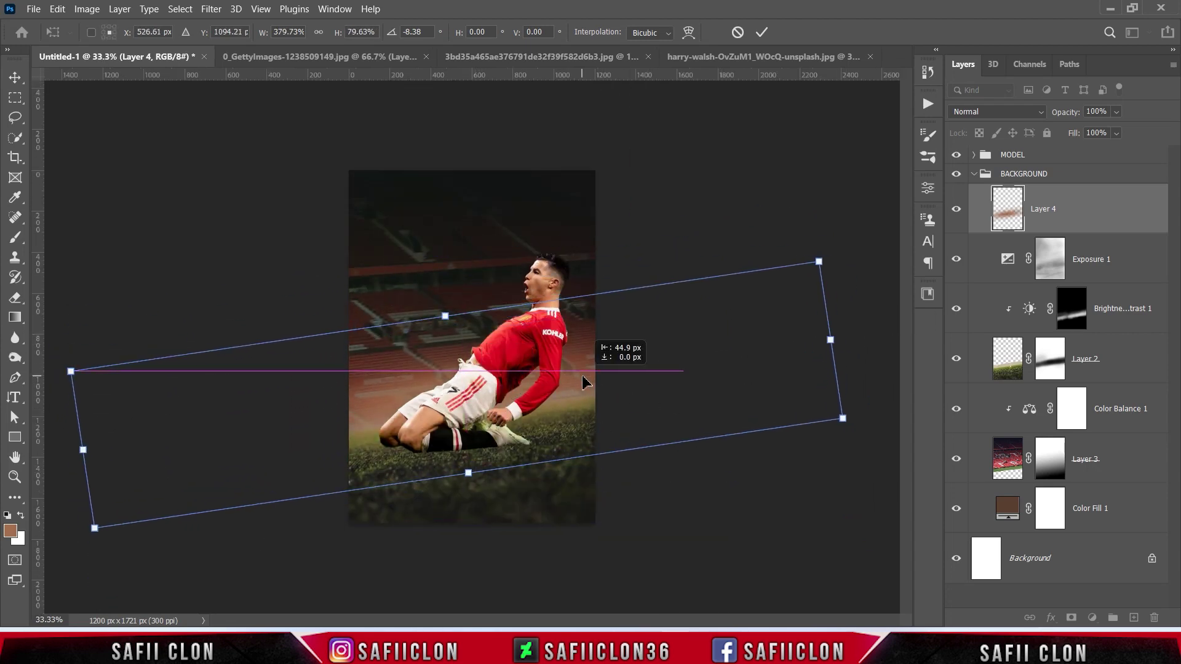
pyautogui.click(762, 32)
# Set Layer 4 to Lighten blend at 58% fill, compare the glow, and collapse BACKGROUND
pyautogui.press('b')
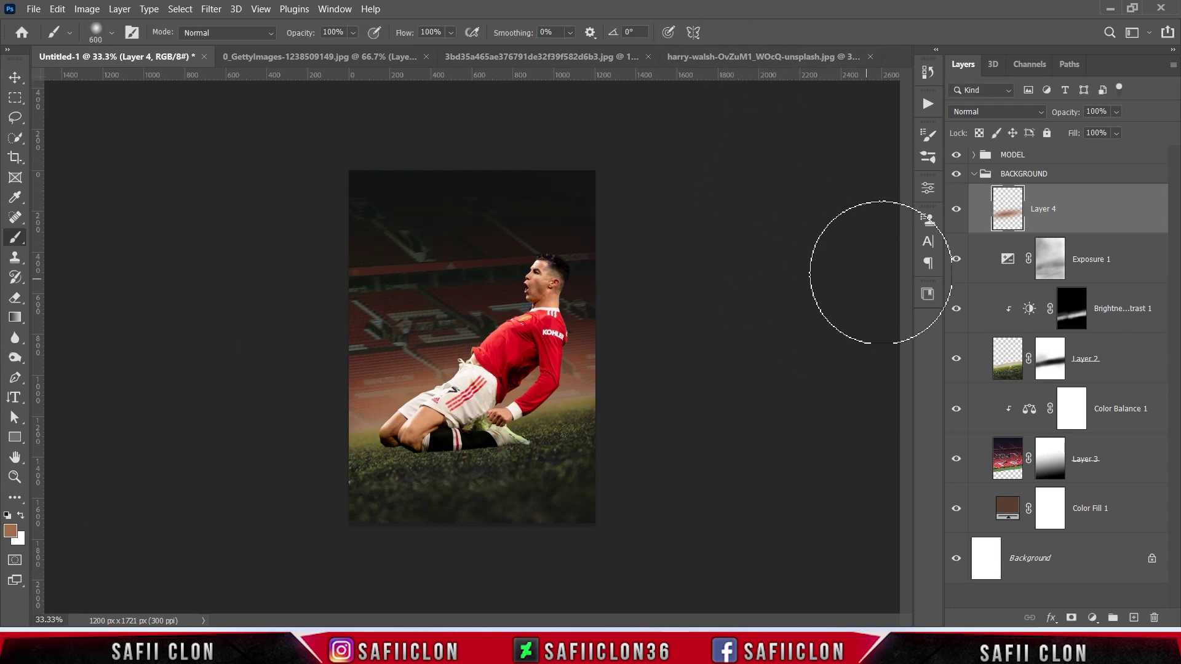
pyautogui.click(956, 209)
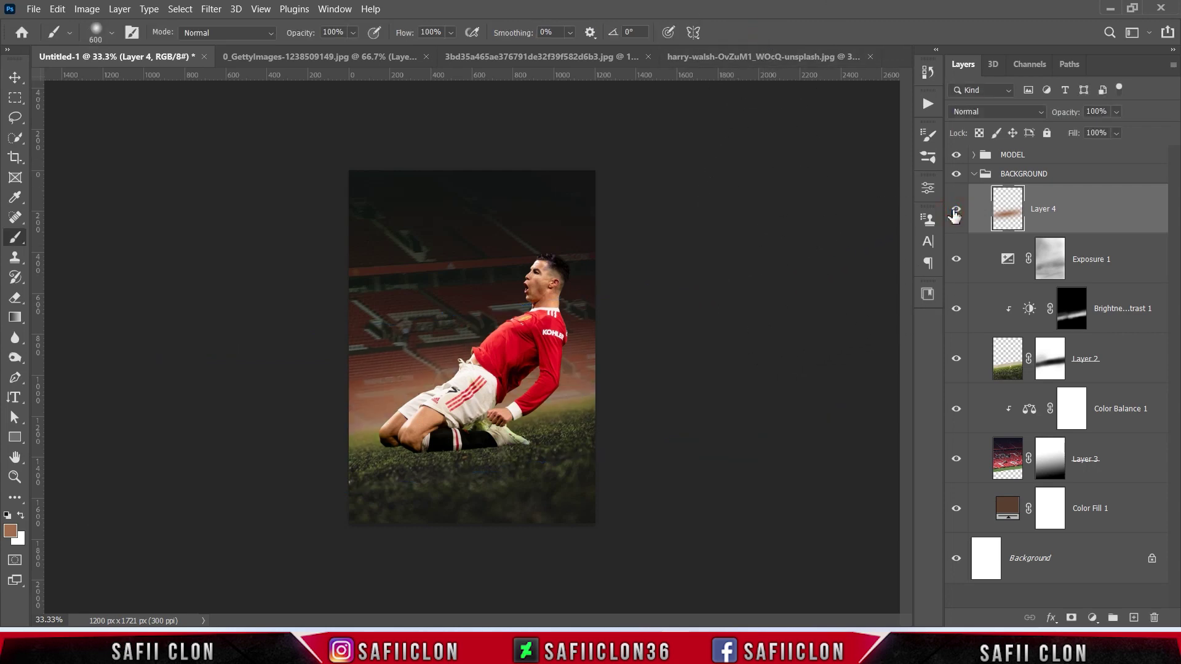
pyautogui.click(1117, 133)
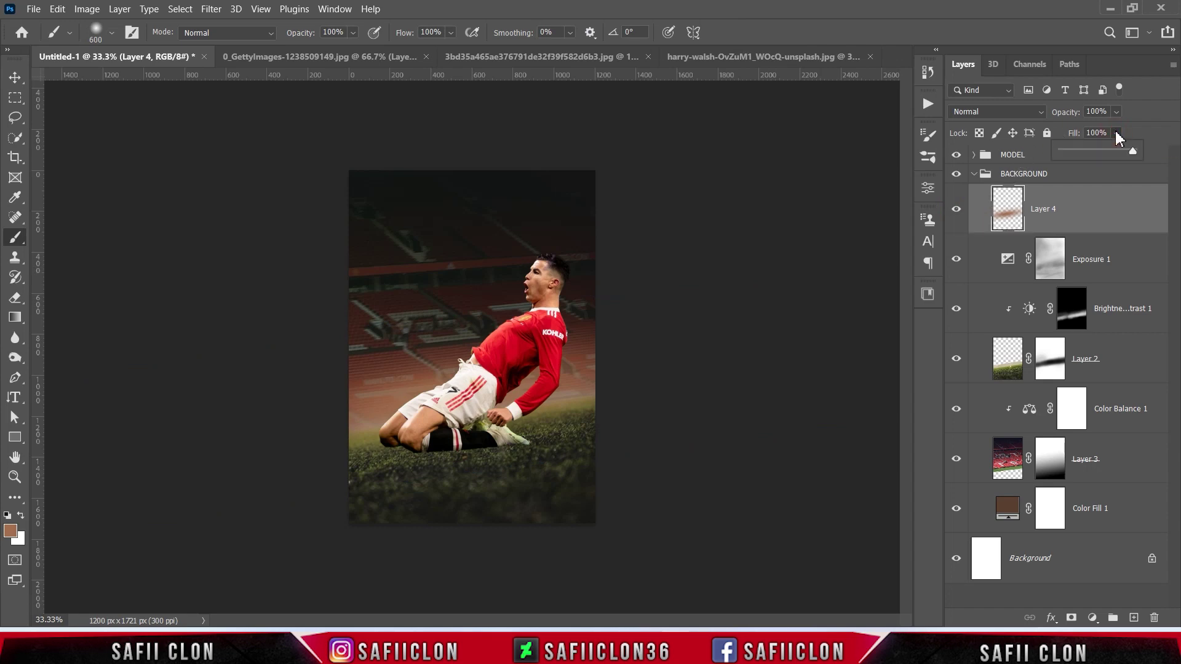
pyautogui.moveTo(1112, 149); pyautogui.dragTo(1096, 153)
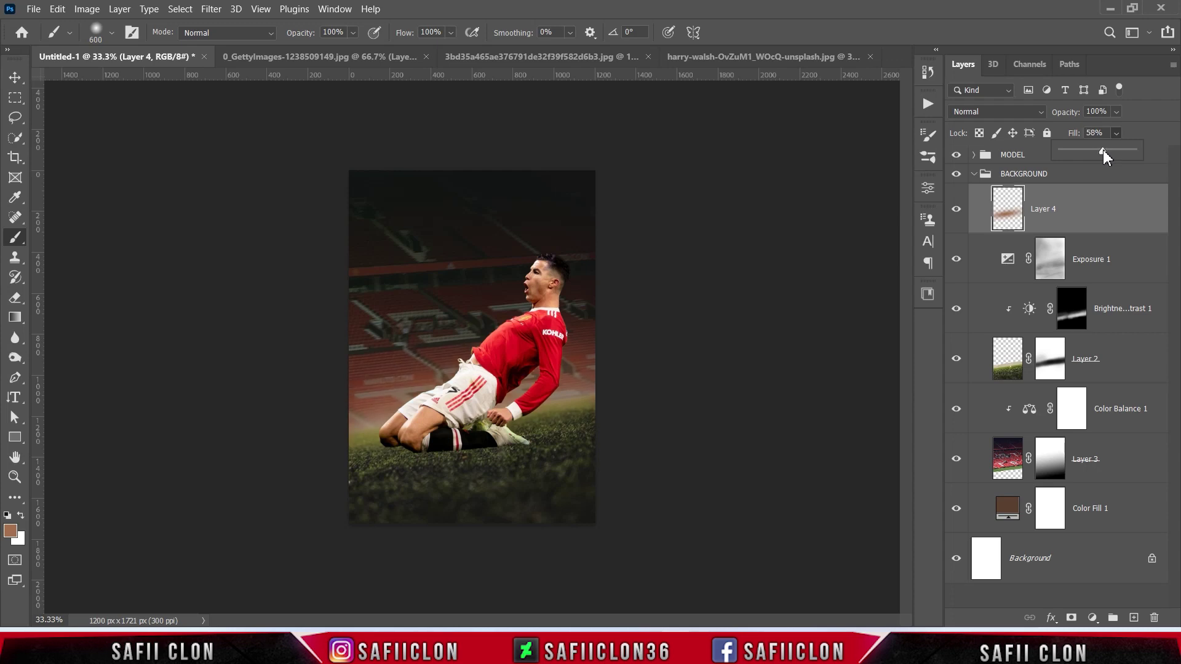
pyautogui.click(1040, 112)
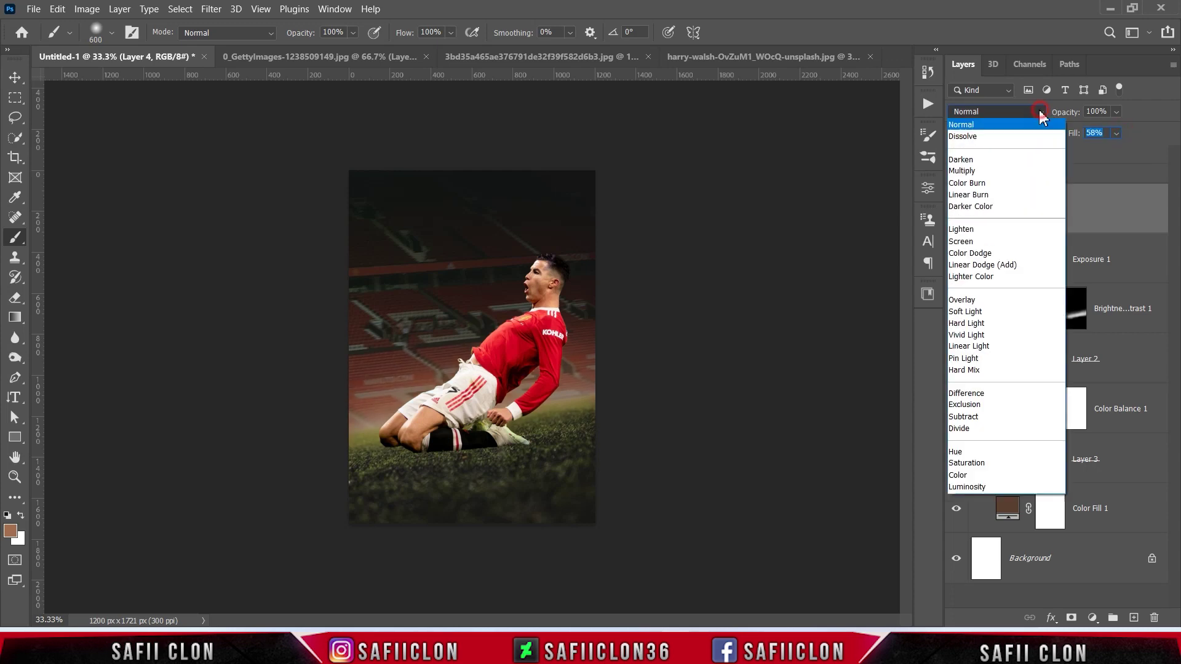
pyautogui.click(960, 230)
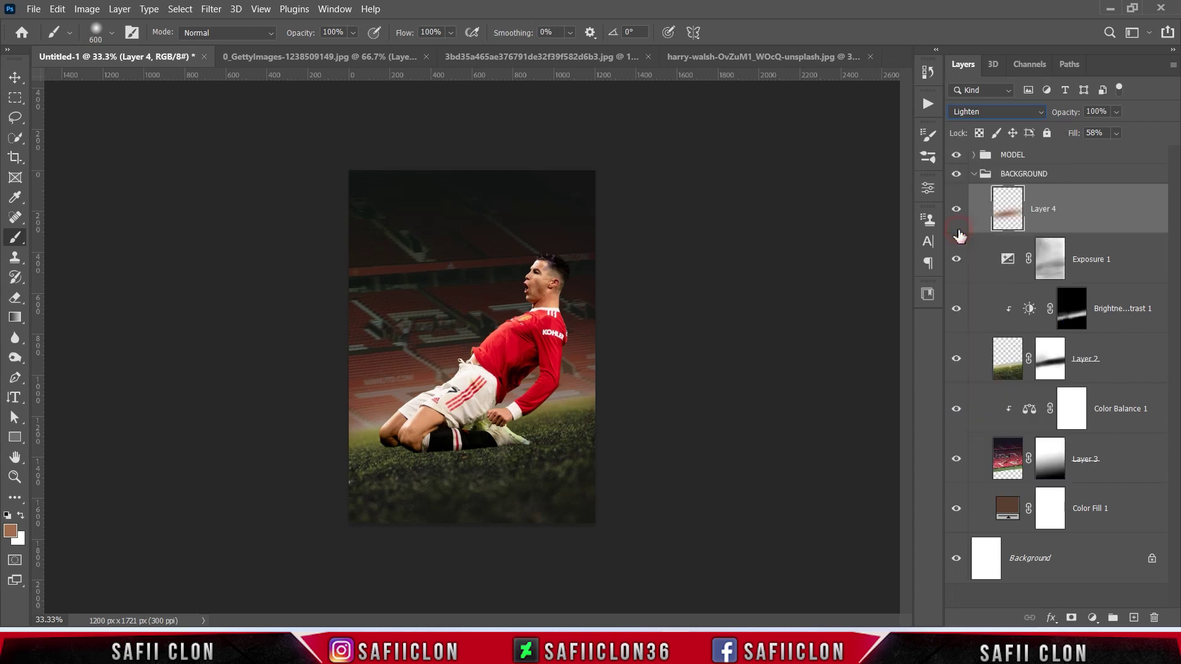
pyautogui.click(956, 213)
pyautogui.click(955, 211)
pyautogui.click(973, 175)
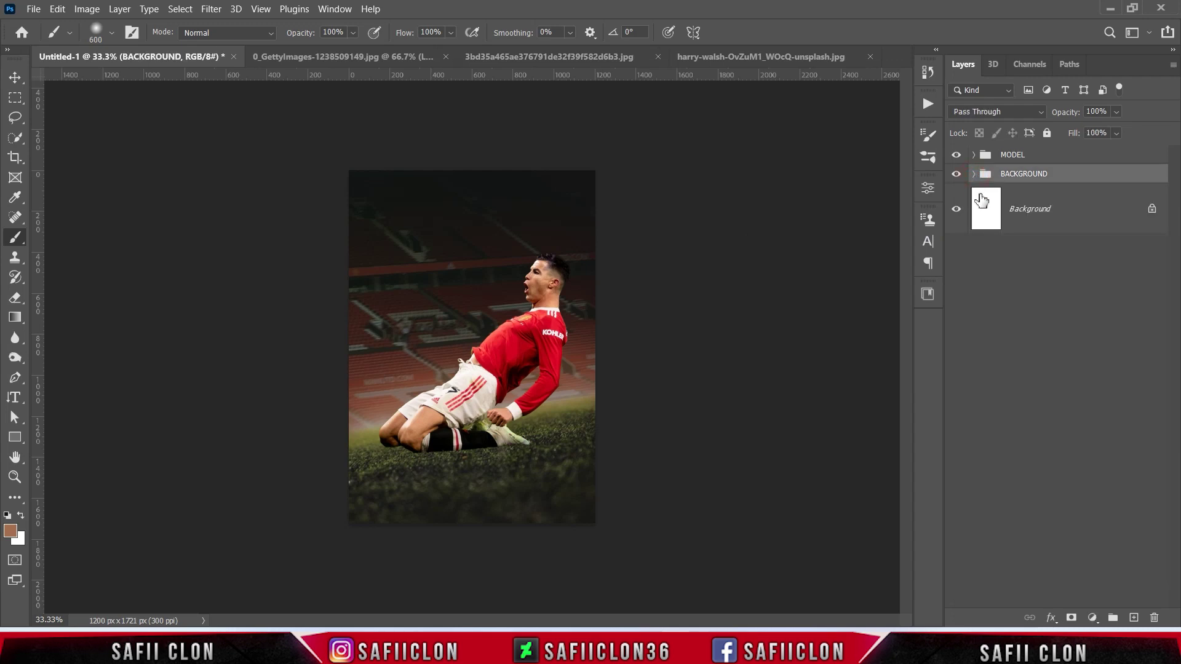
# Expand MODEL, select Layer 1's mask and open it in Select and Mask
pyautogui.click(1038, 157)
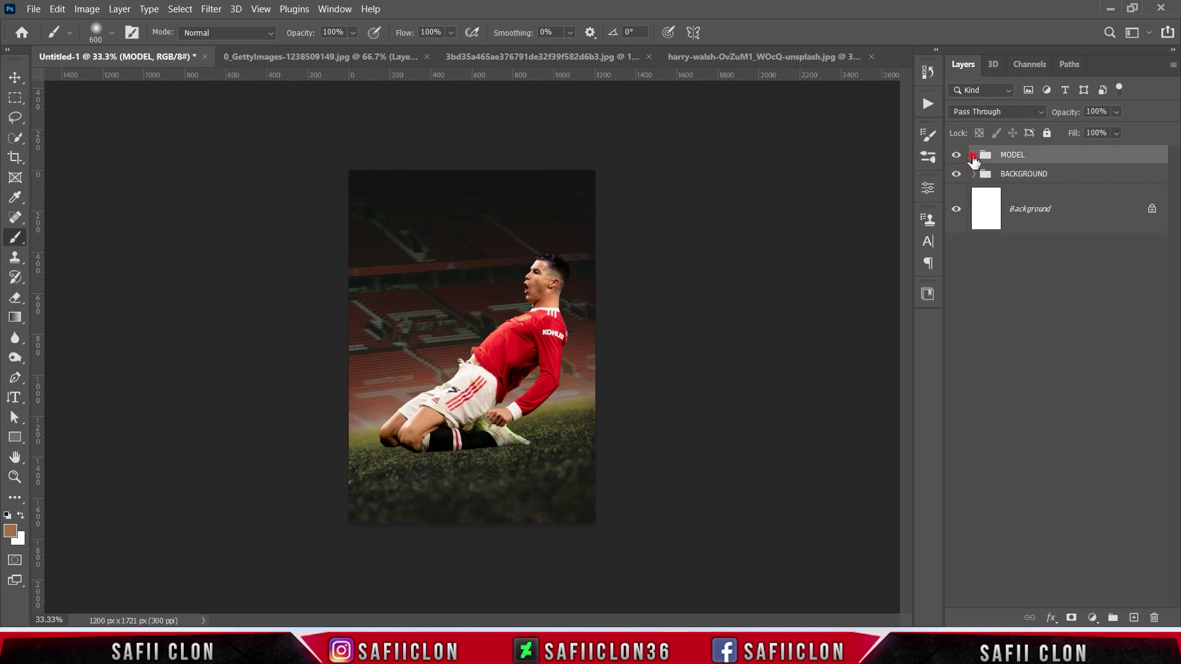
pyautogui.click(973, 155)
pyautogui.click(1113, 201)
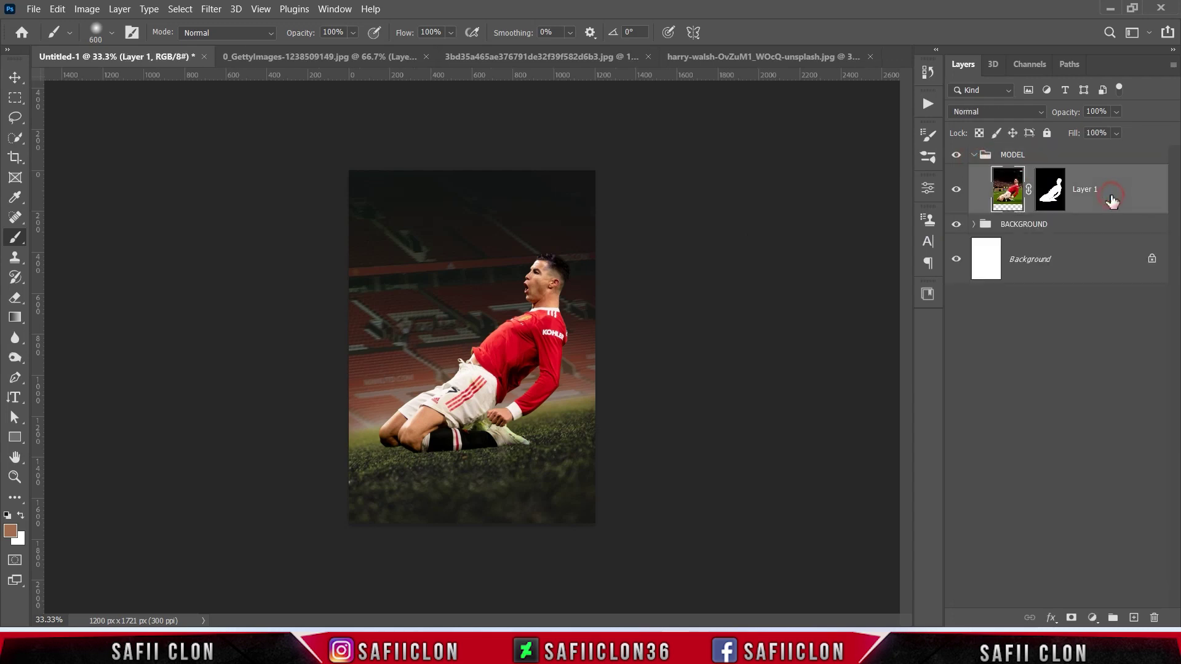
pyautogui.click(1052, 195)
pyautogui.rightClick(1052, 192)
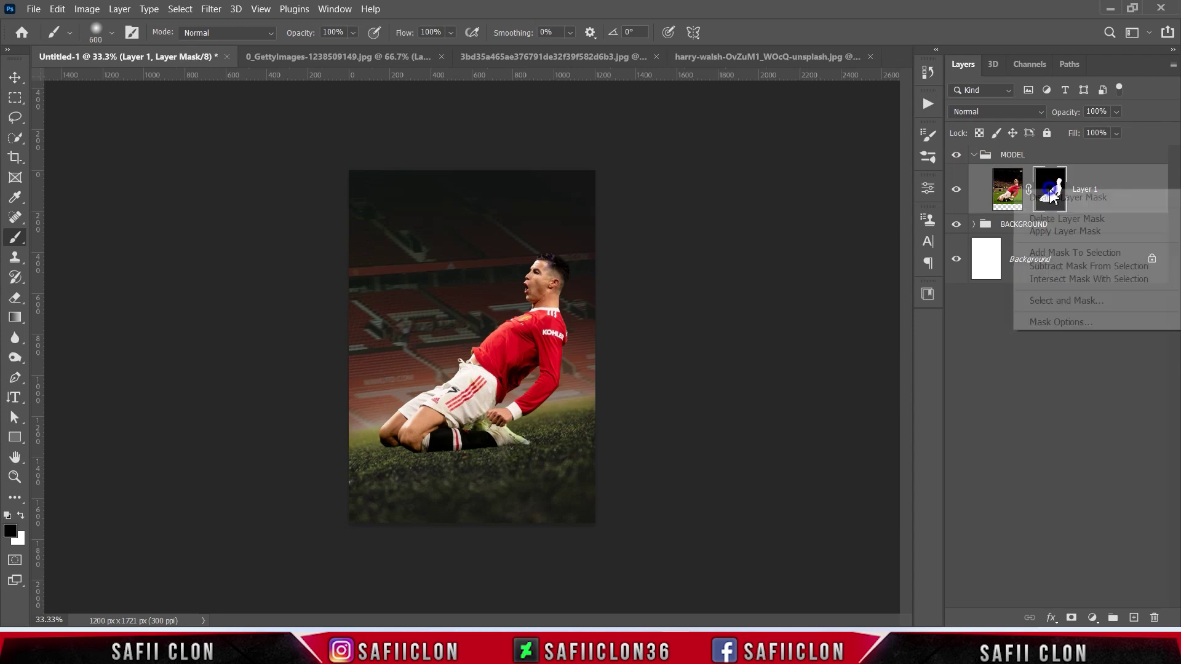
pyautogui.click(1073, 302)
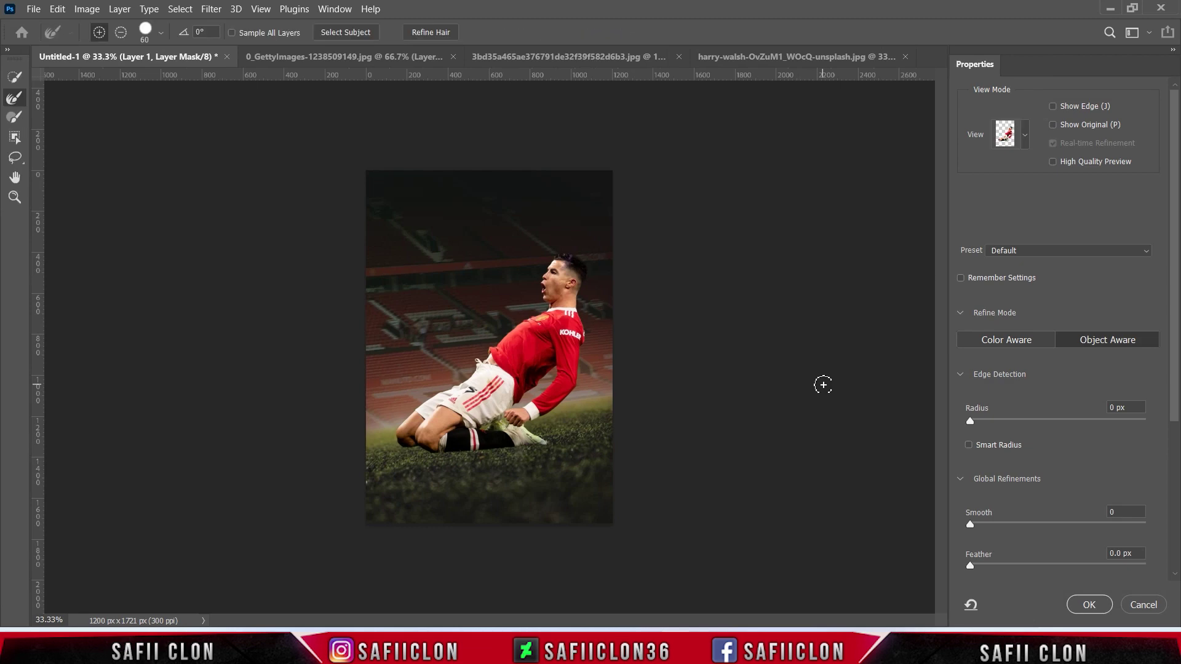
pyautogui.hotkey('ctrl', '+')
pyautogui.hotkey('ctrl', '+')
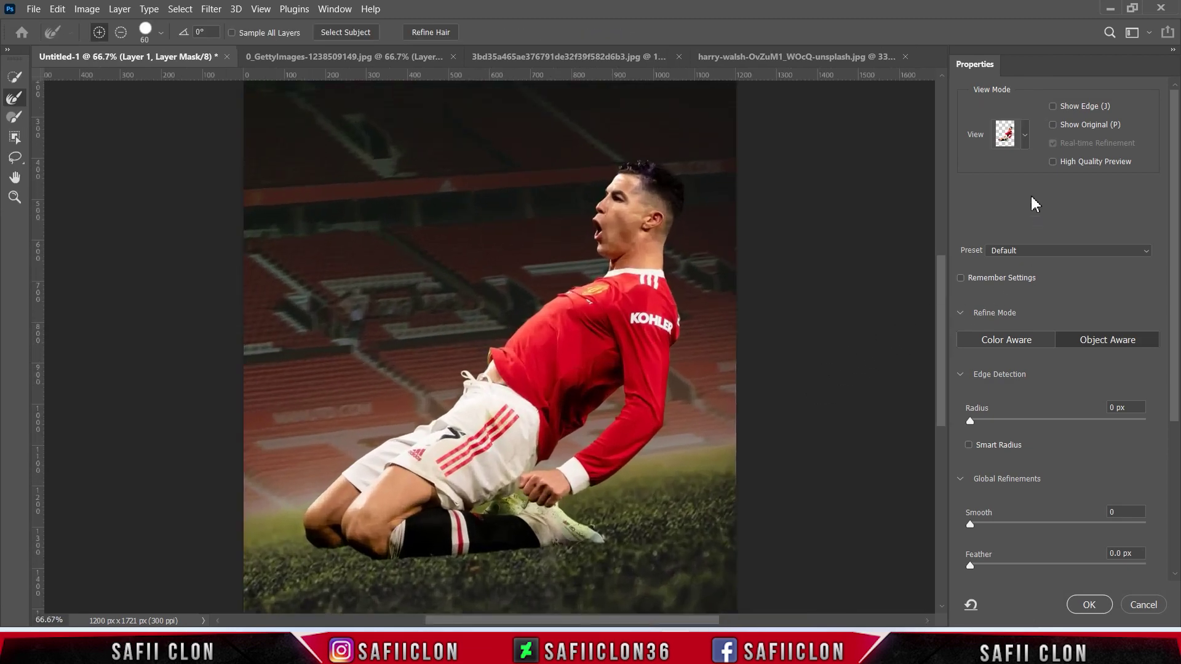
pyautogui.click(1025, 136)
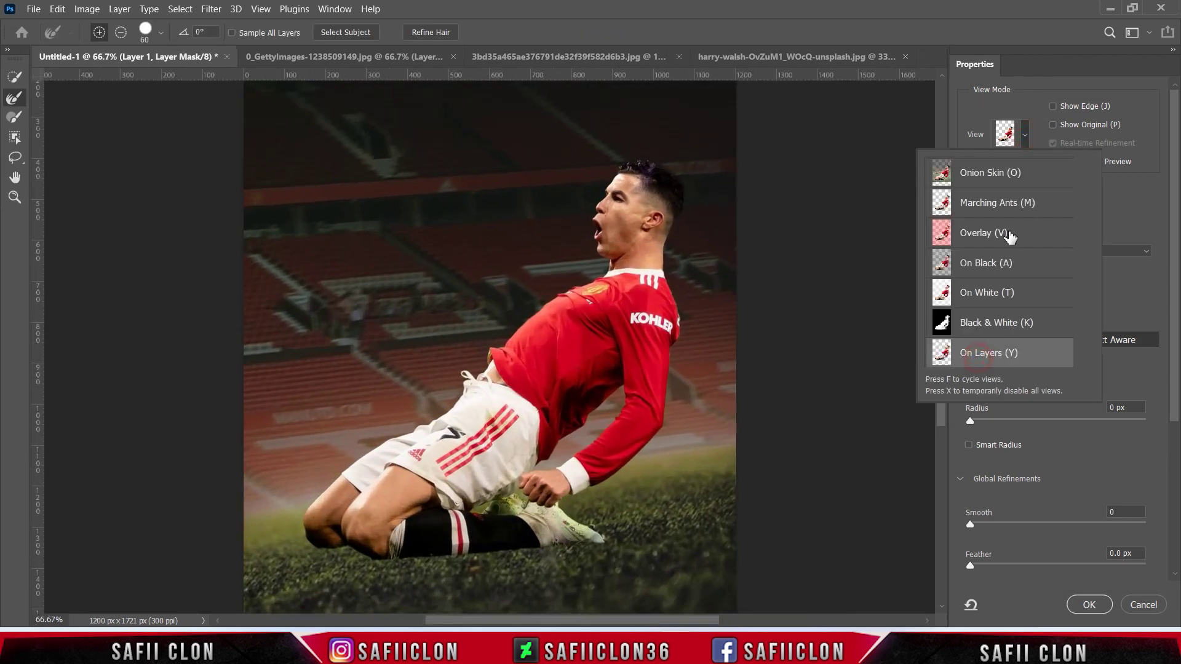
pyautogui.click(1024, 138)
# Refine the mask edge to smooth 1, feather 0.4 px, contrast 9%, shift edge -8% and apply
pyautogui.scroll(-5, 1175, 223)
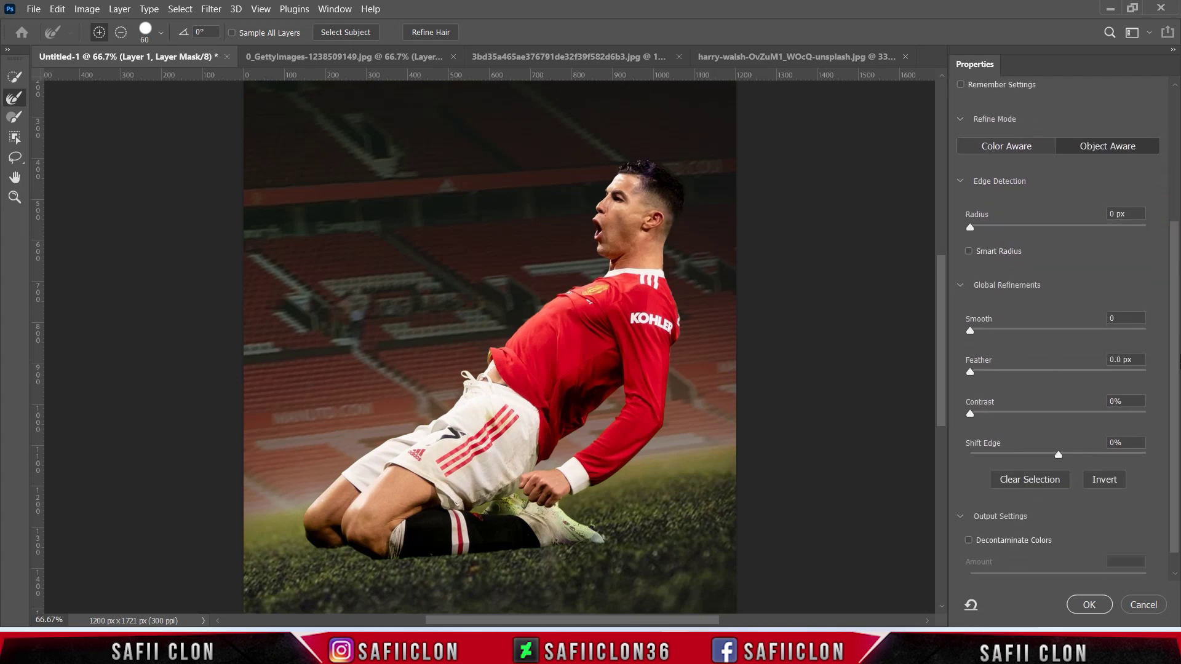
pyautogui.click(1051, 427)
pyautogui.moveTo(992, 348); pyautogui.dragTo(977, 344)
pyautogui.moveTo(970, 386)
pyautogui.mouseDown()
pyautogui.moveTo(998, 383)
pyautogui.moveTo(986, 382)
pyautogui.mouseUp()
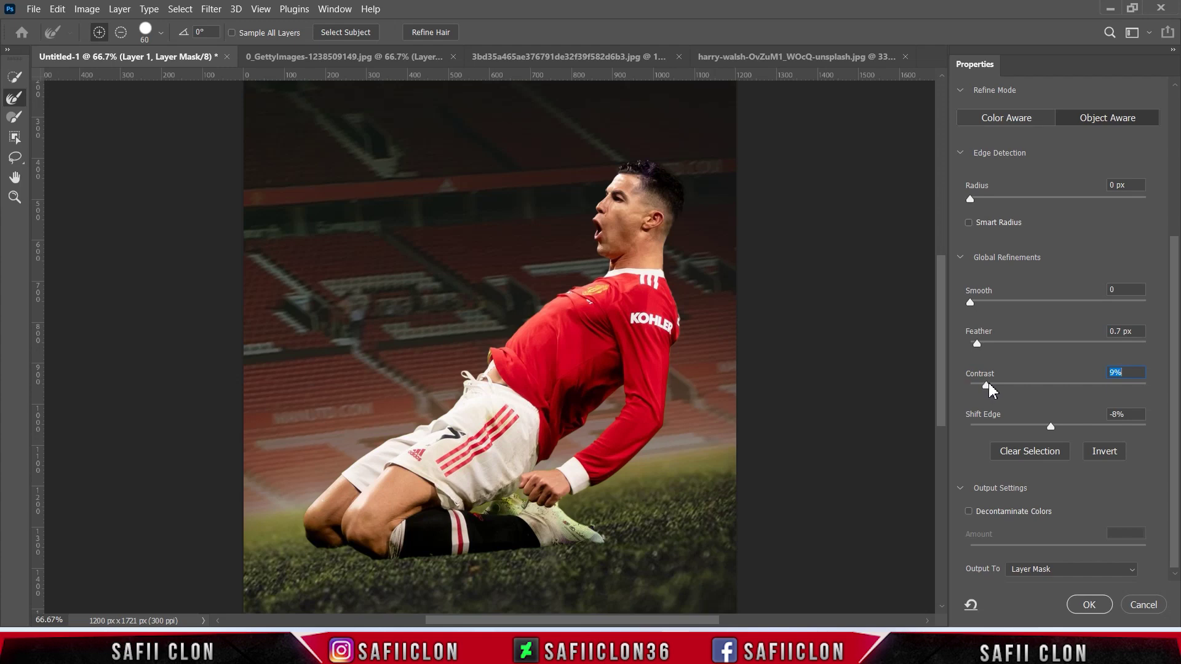
pyautogui.click(975, 342)
pyautogui.click(971, 301)
pyautogui.click(1090, 605)
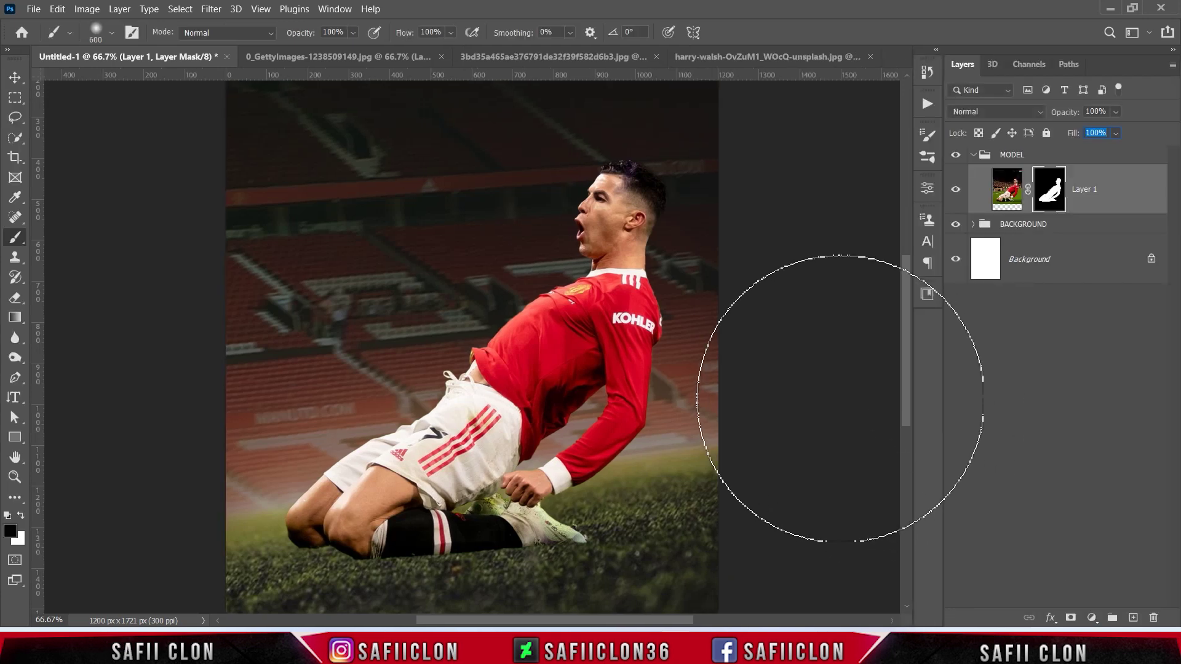
pyautogui.hotkey('ctrl', '-')
pyautogui.hotkey('ctrl', '-')
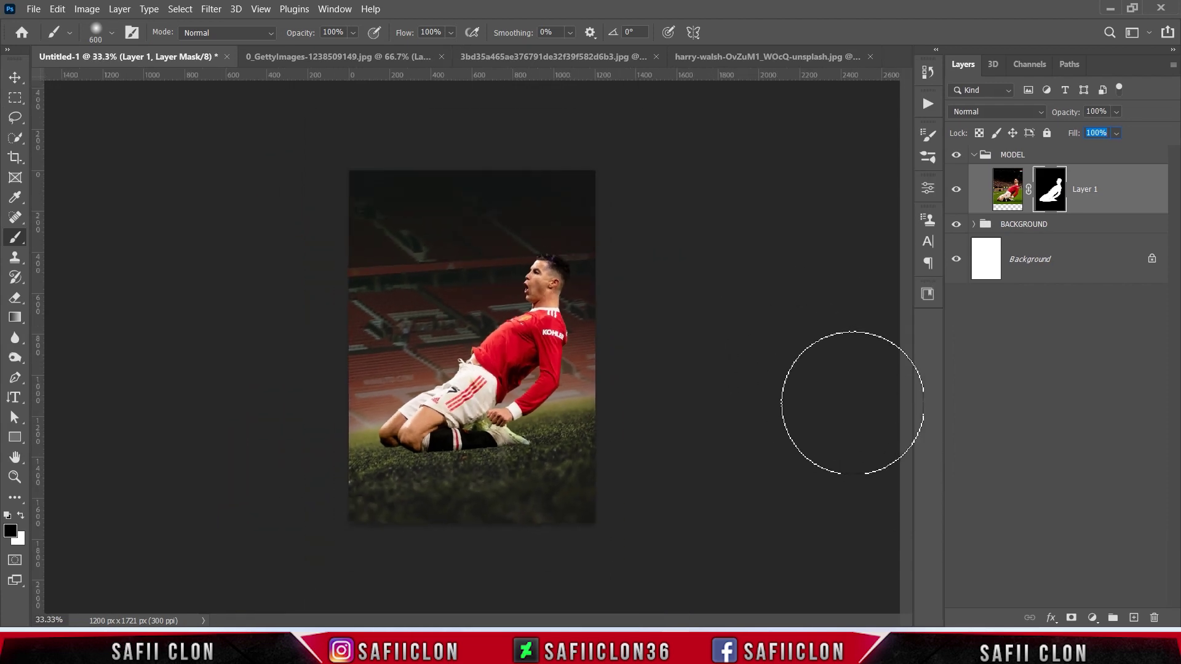
# Convert Layer 1 to a smart object and open the Camera Raw filter
pyautogui.rightClick(1115, 190)
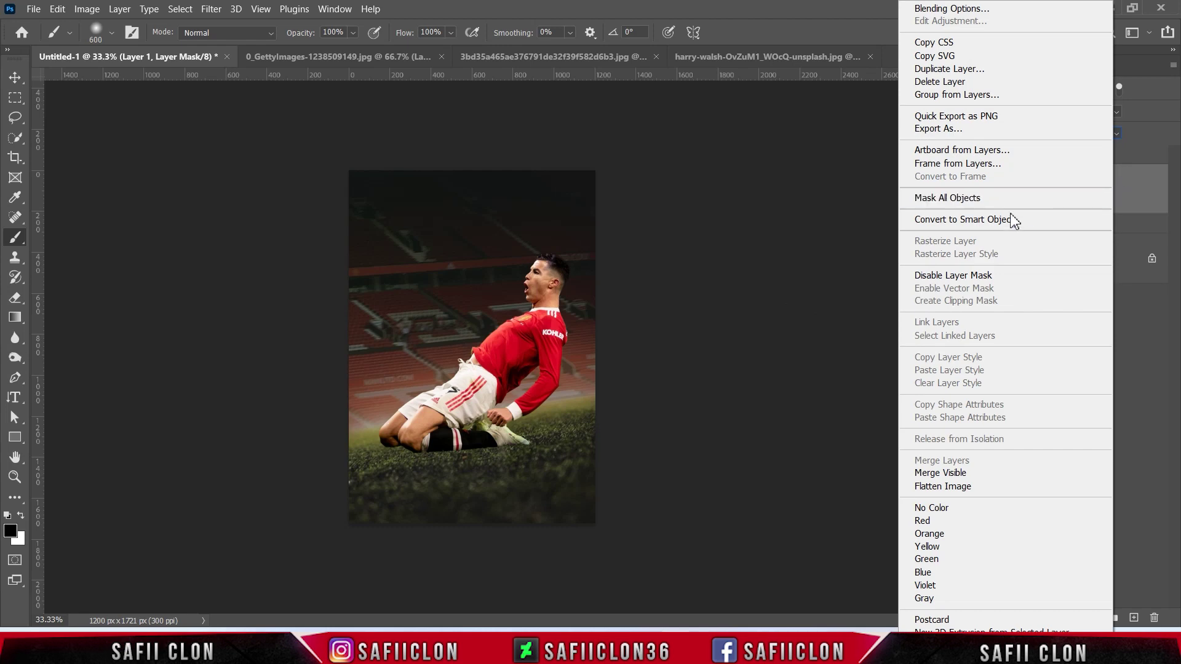
pyautogui.click(1031, 219)
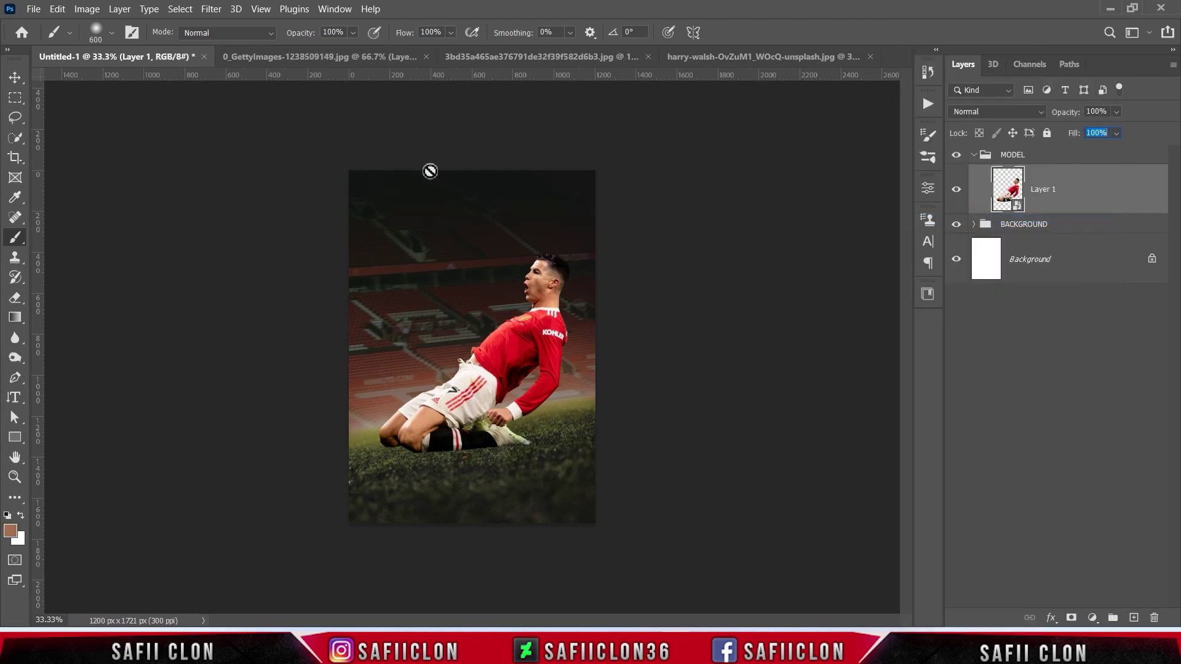
pyautogui.click(211, 8)
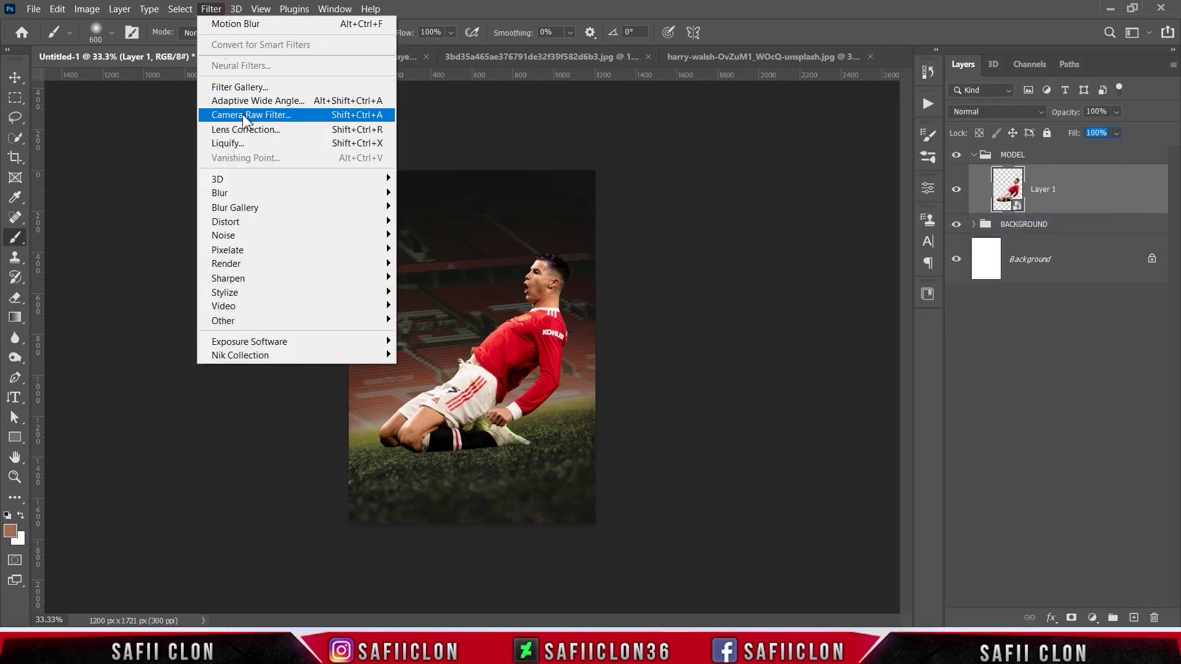
pyautogui.click(244, 116)
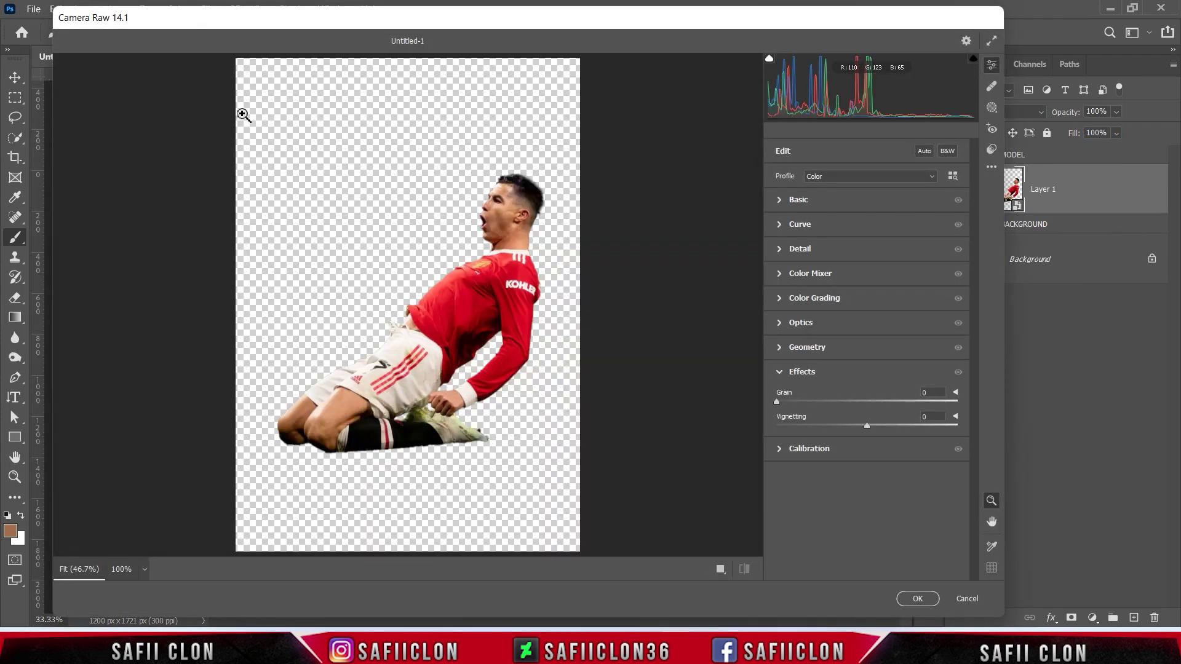
# In the Basic panel set highlights -35, shadows +58, whites up slightly and blacks +3
pyautogui.click(807, 201)
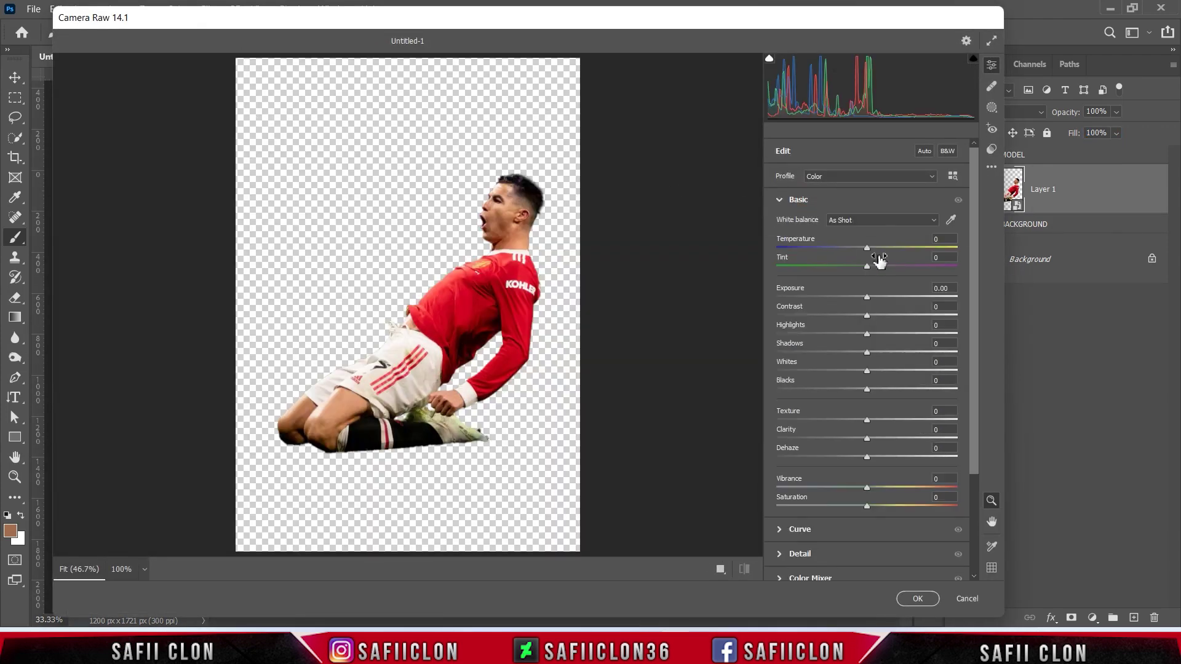
pyautogui.moveTo(975, 285); pyautogui.dragTo(980, 327)
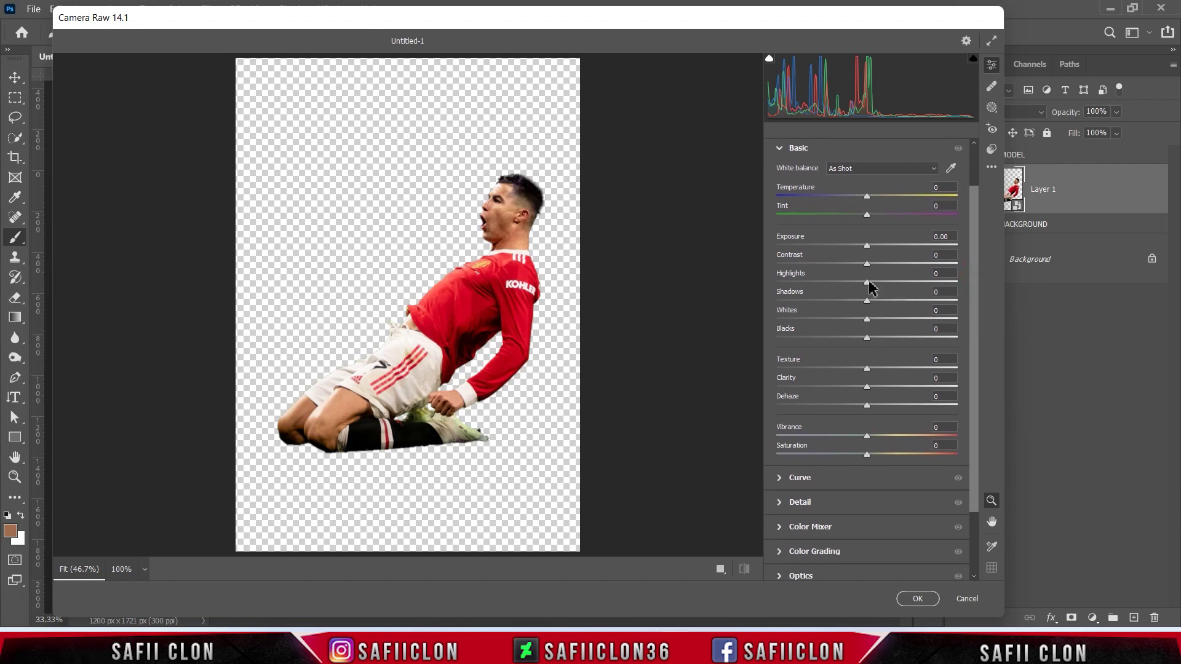
pyautogui.moveTo(868, 282); pyautogui.dragTo(835, 282)
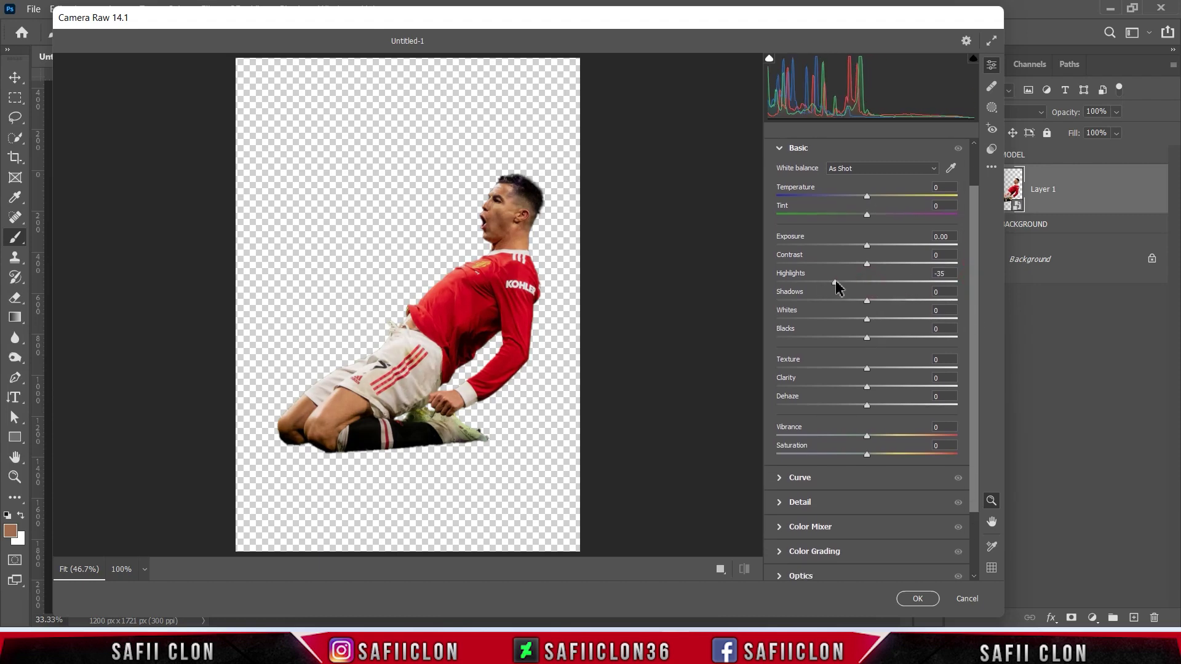
pyautogui.moveTo(867, 301); pyautogui.dragTo(922, 309)
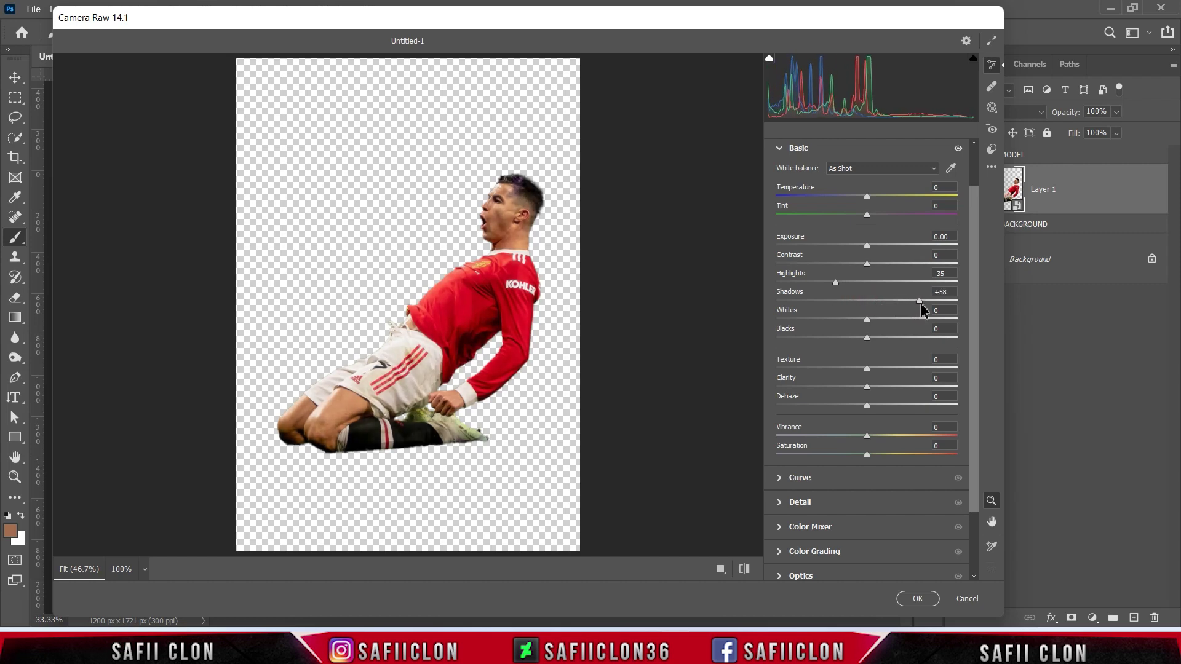
pyautogui.moveTo(868, 320); pyautogui.dragTo(880, 320)
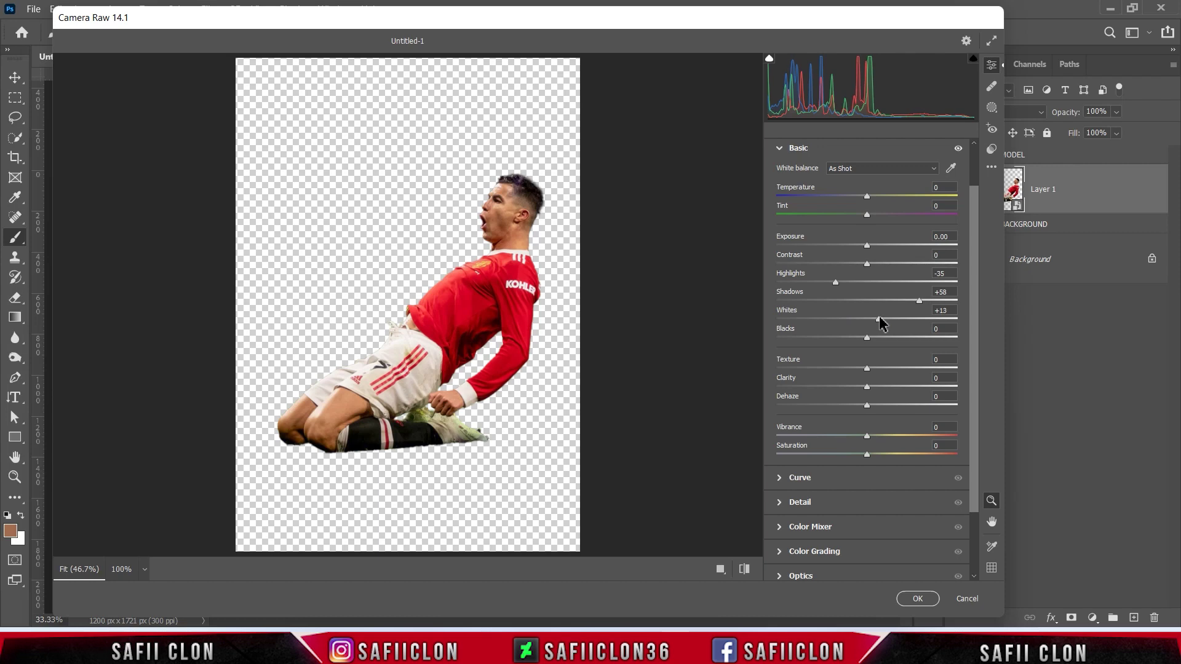
pyautogui.moveTo(866, 338); pyautogui.dragTo(886, 369)
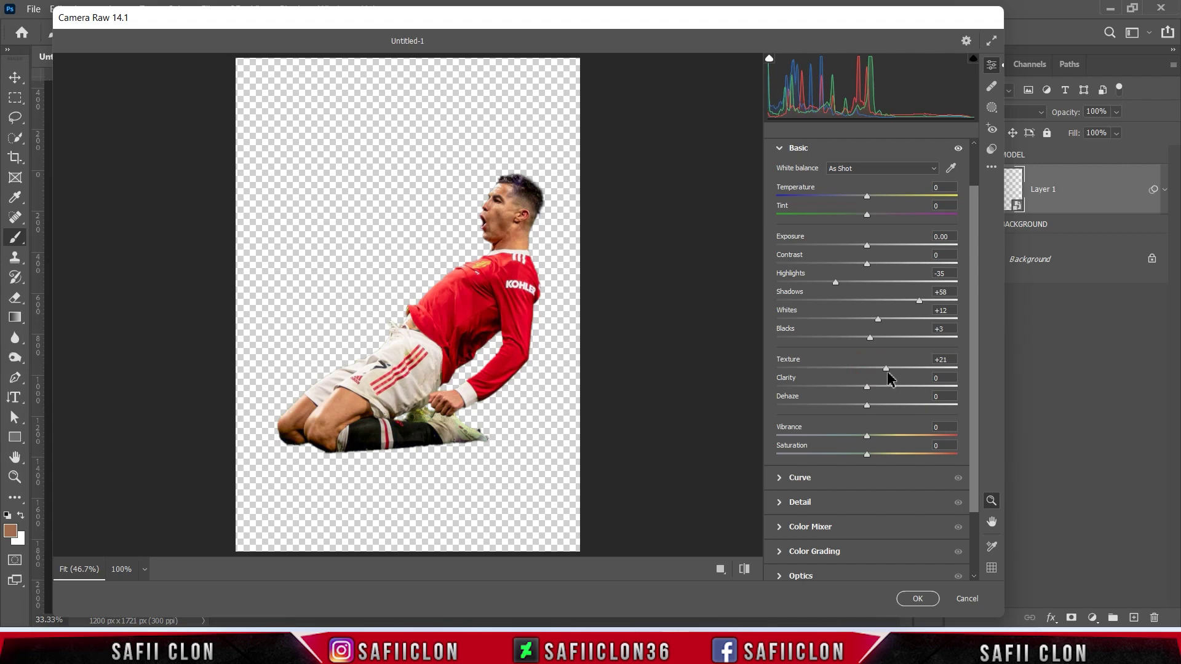
# Add clarity +29, set vibrance -10 and saturation +5, compare before/after, and apply
pyautogui.moveTo(868, 386)
pyautogui.mouseDown()
pyautogui.moveTo(898, 385)
pyautogui.moveTo(893, 375)
pyautogui.mouseUp()
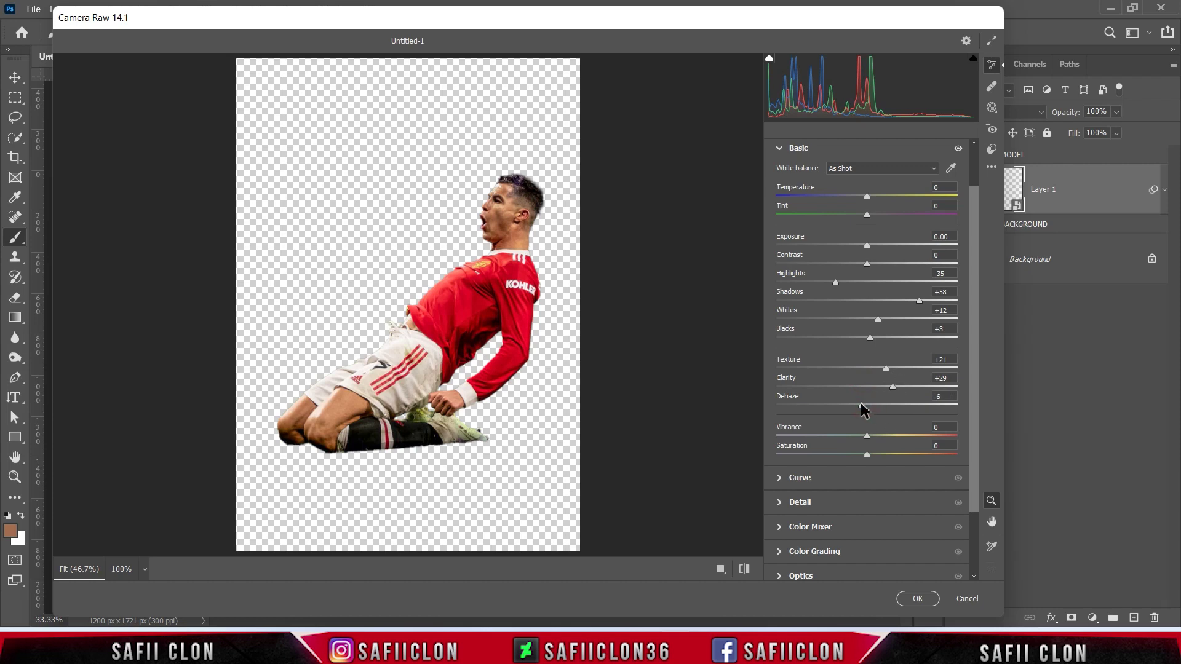
pyautogui.moveTo(867, 436)
pyautogui.mouseDown()
pyautogui.moveTo(804, 436)
pyautogui.moveTo(859, 437)
pyautogui.mouseUp()
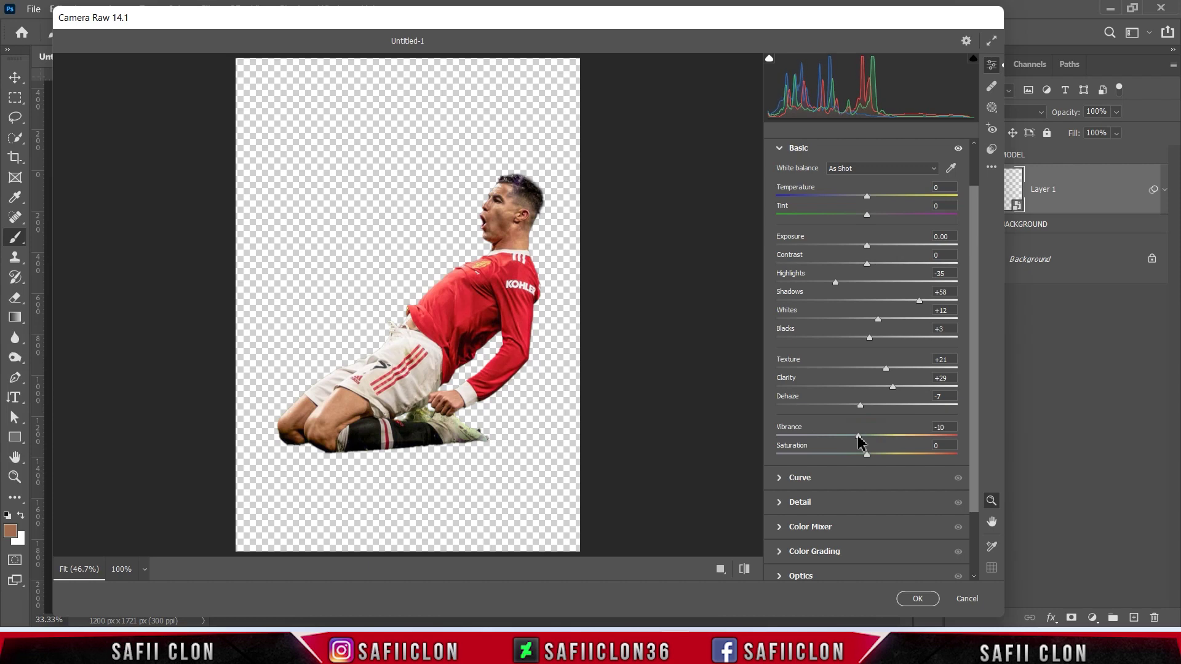
pyautogui.moveTo(867, 458); pyautogui.dragTo(873, 459)
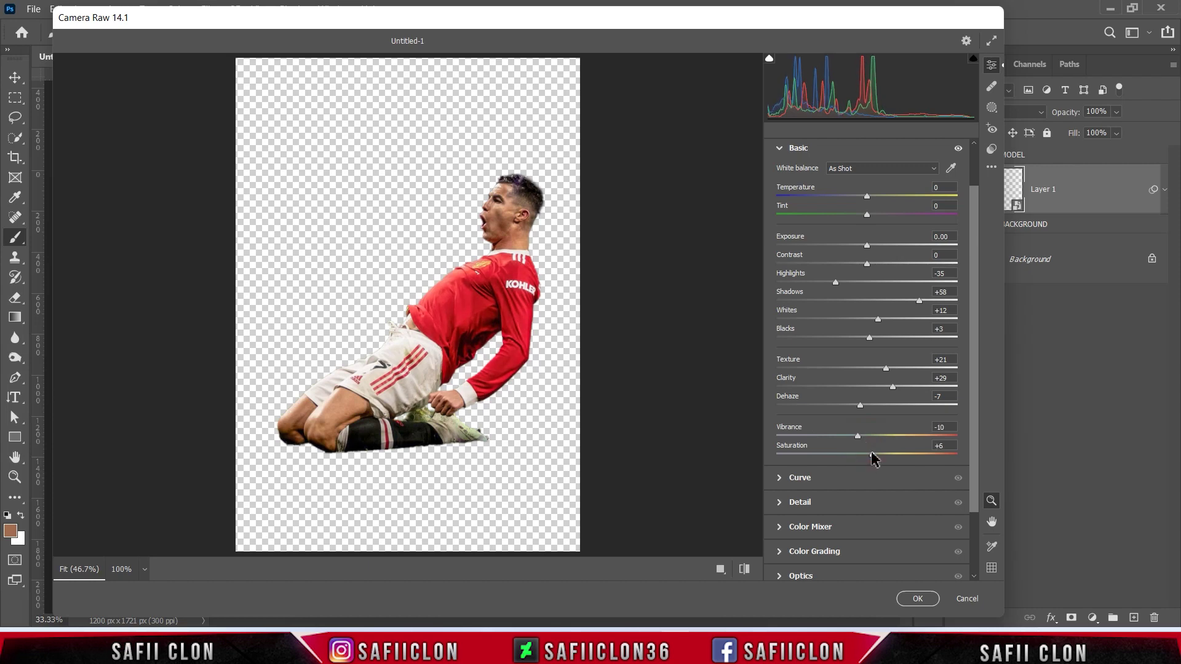
pyautogui.click(746, 570)
pyautogui.click(746, 569)
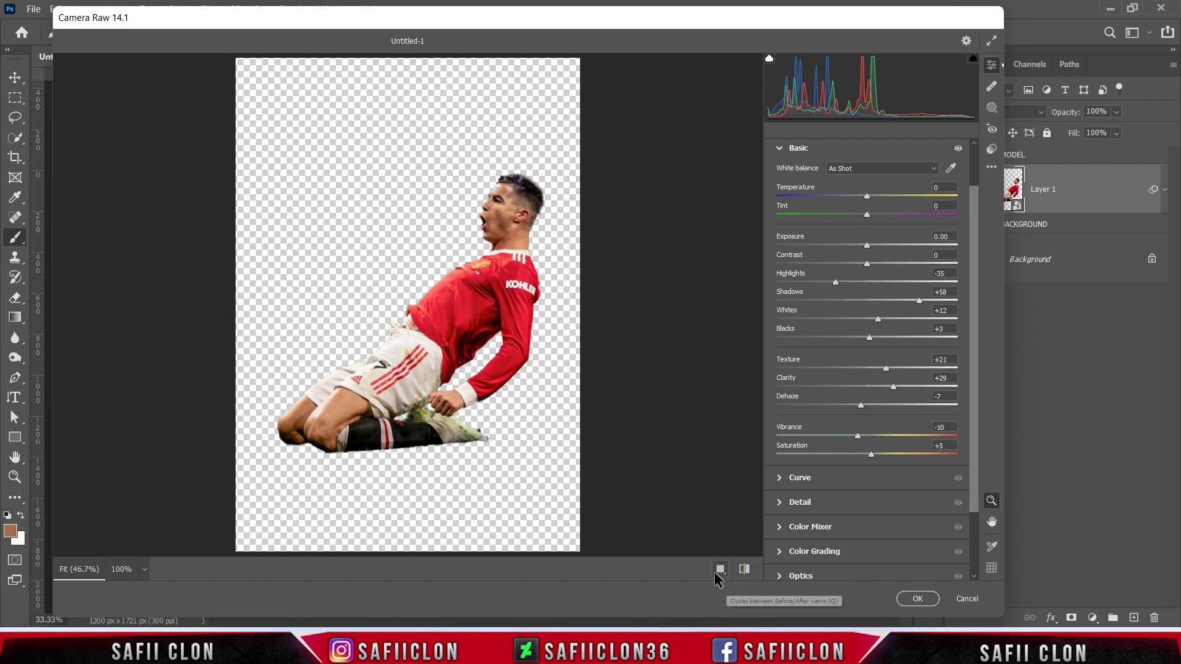
pyautogui.click(685, 571)
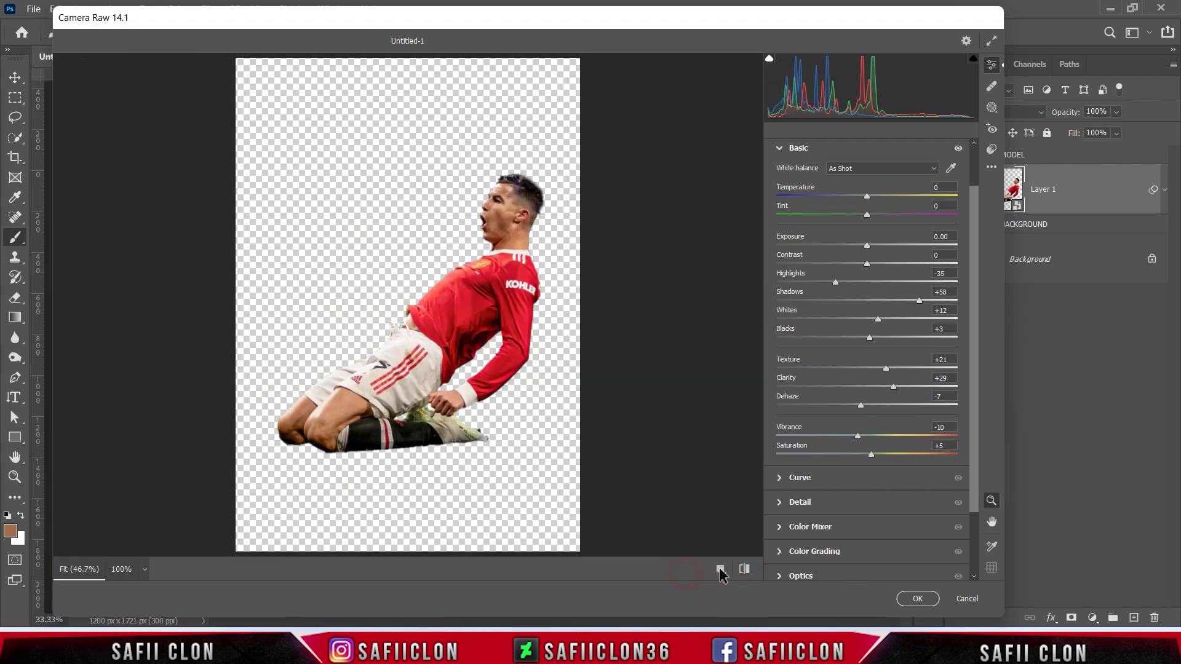
pyautogui.click(913, 598)
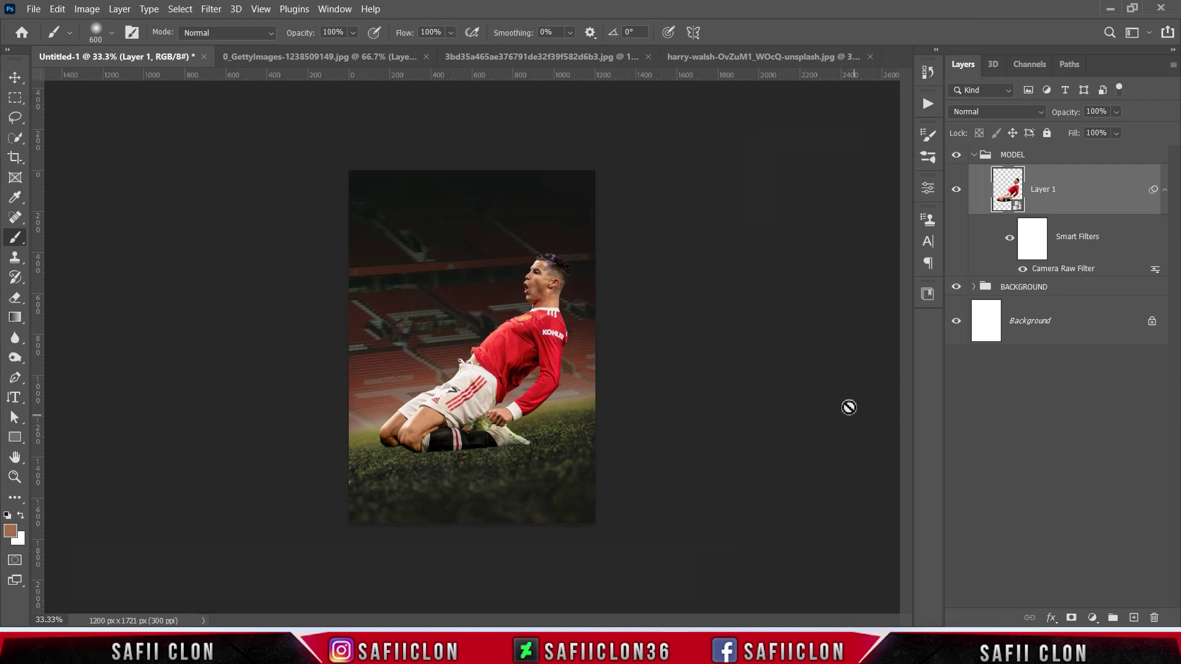
# Add a Curves adjustment layer clipped to the player layer (Layer 1)
pyautogui.click(957, 192)
pyautogui.click(1092, 618)
pyautogui.click(1087, 423)
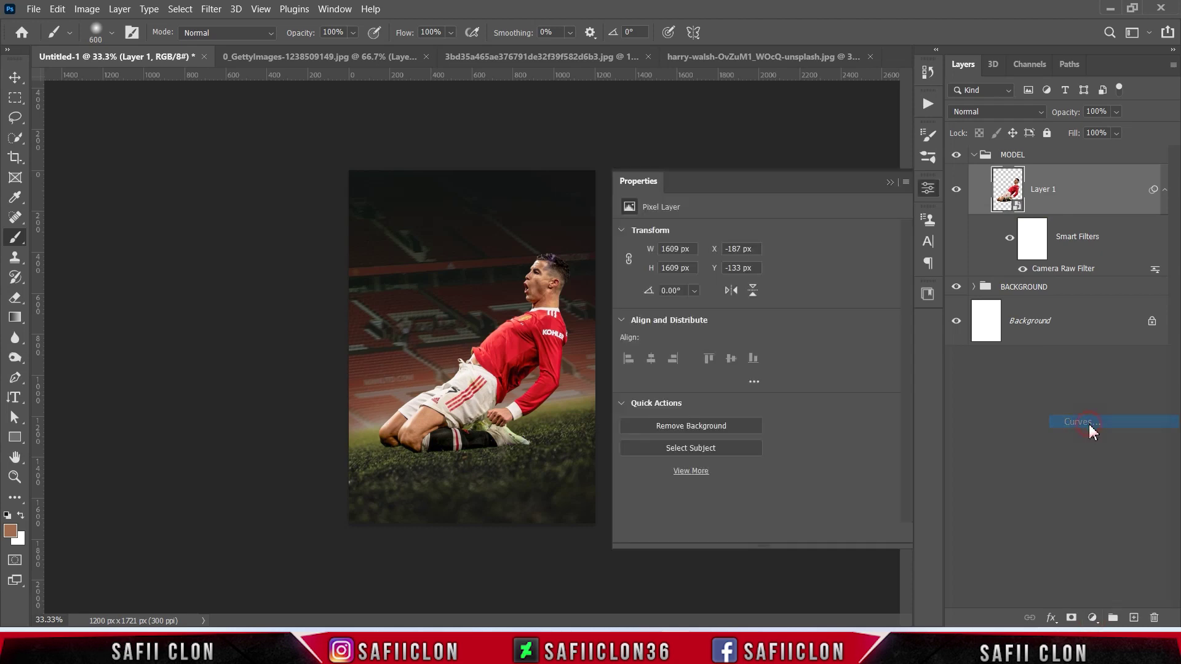
pyautogui.click(796, 533)
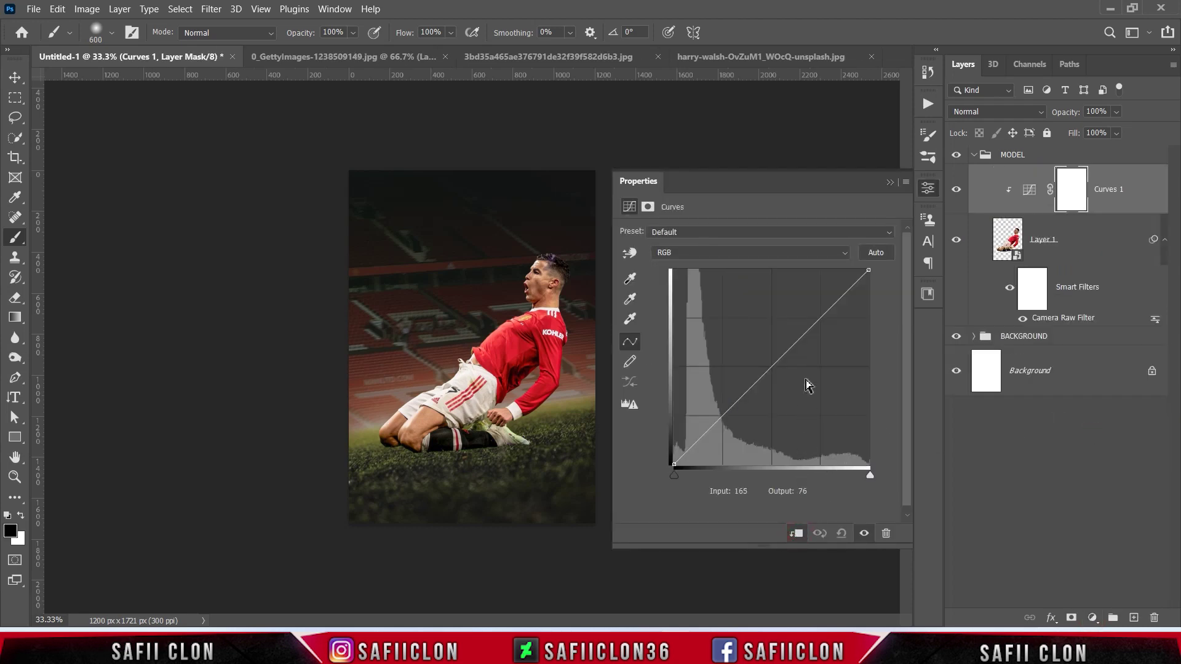
# Add curve points mapping input 139 to 120 and input 43 to 38
pyautogui.click(770, 367)
pyautogui.doubleClick(745, 490)
pyautogui.write('139')
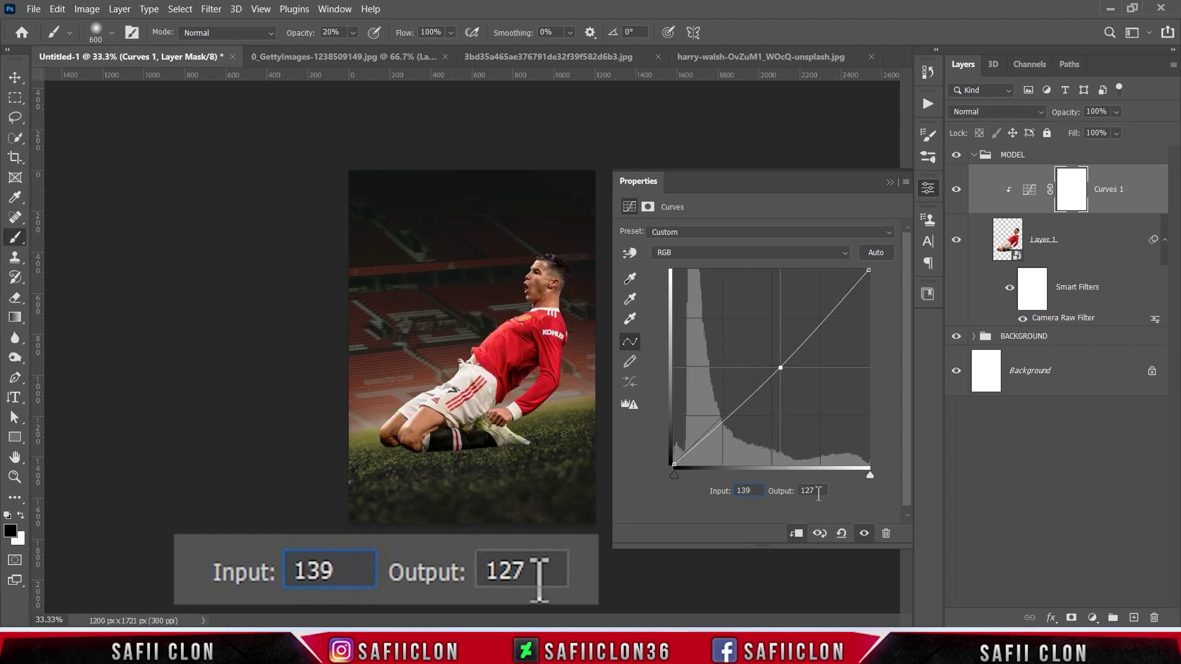
pyautogui.doubleClick(812, 490)
pyautogui.write('120')
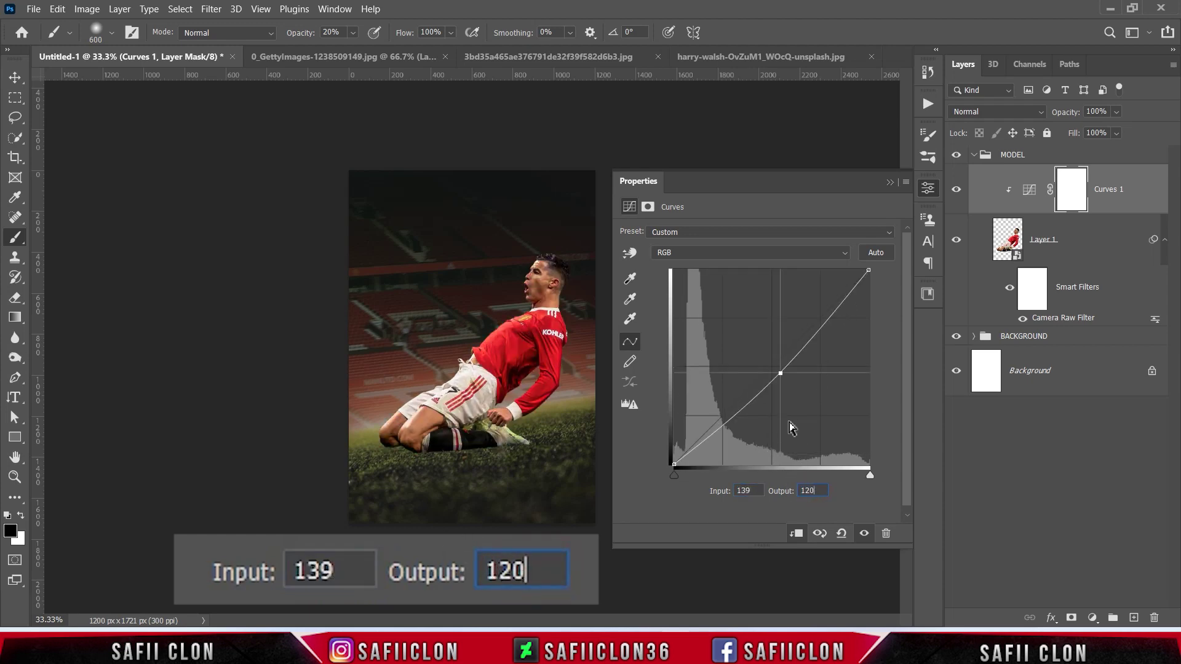
pyautogui.click(722, 425)
pyautogui.doubleClick(743, 490)
pyautogui.write('43')
pyautogui.doubleClick(812, 490)
pyautogui.write('38')
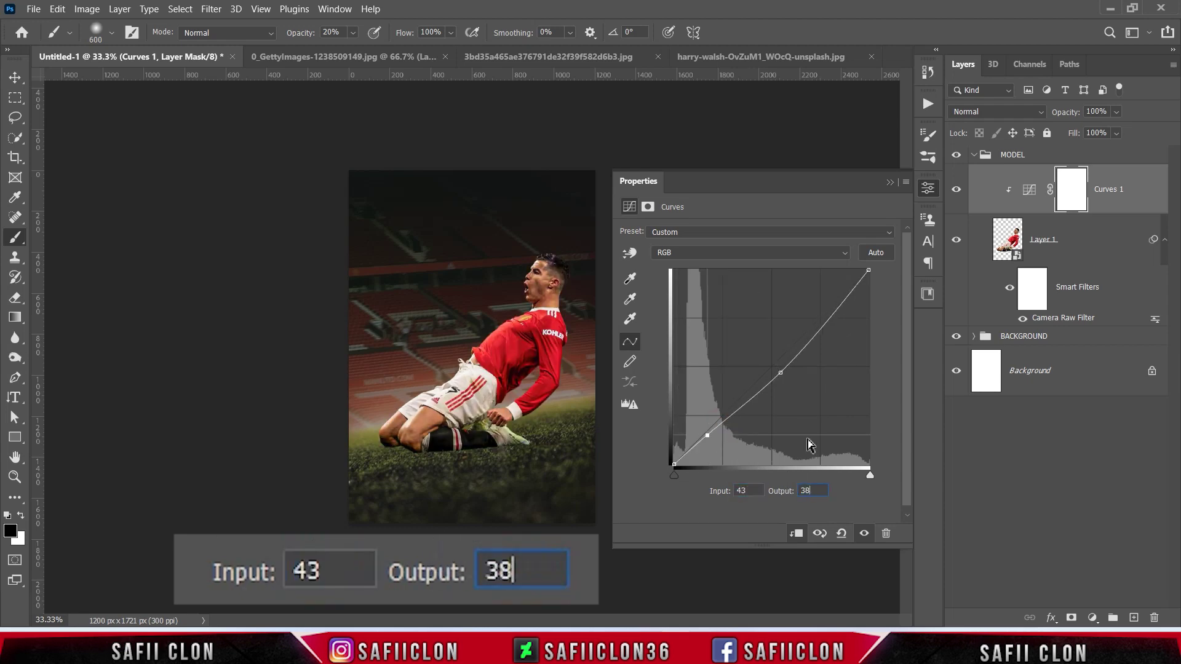
# Lift the curve's black point output to 20, then compare before and after at 50% zoom
pyautogui.click(675, 466)
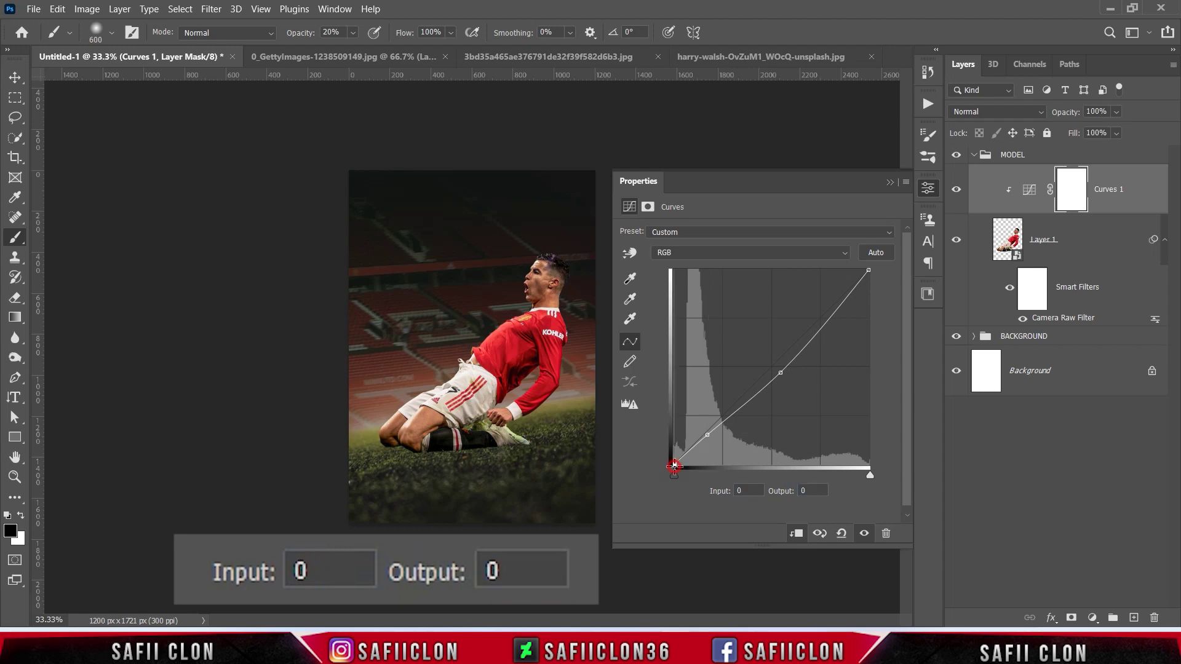
pyautogui.doubleClick(741, 490)
pyautogui.doubleClick(810, 490)
pyautogui.write('20')
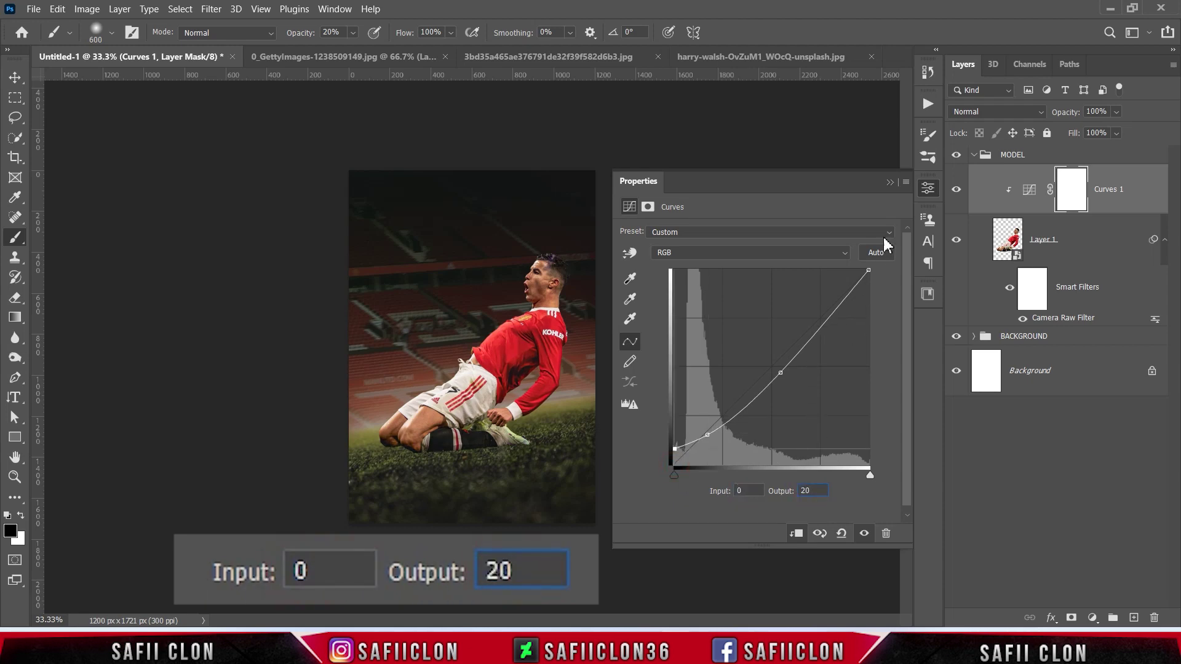
pyautogui.click(889, 181)
pyautogui.click(957, 191)
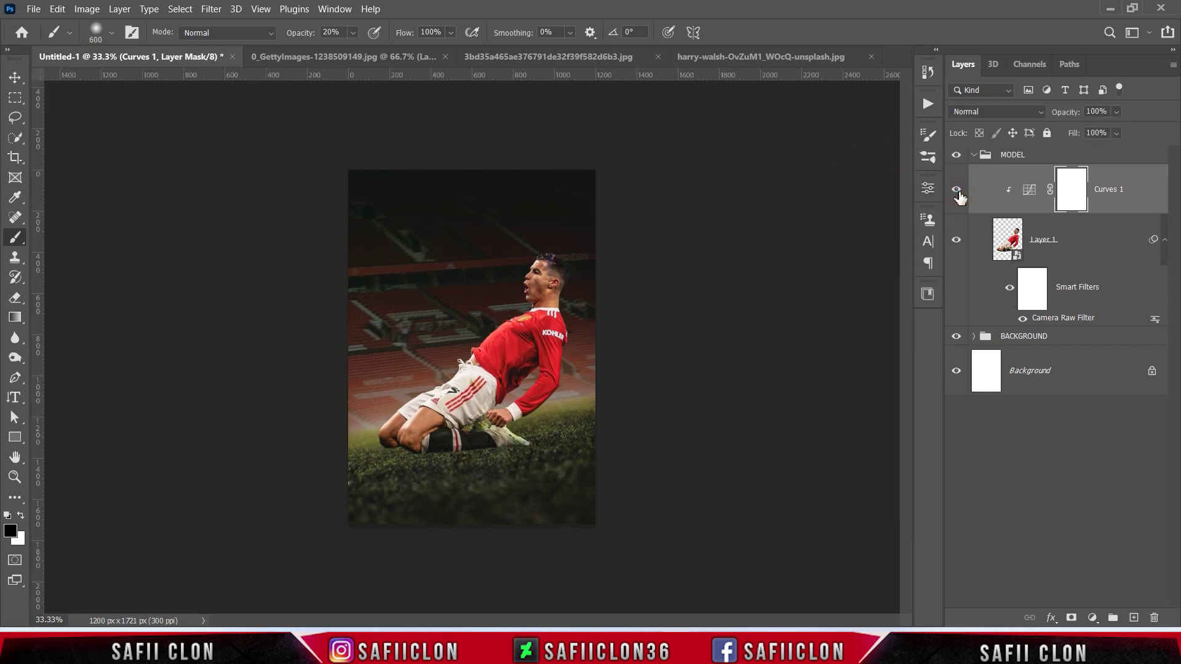
pyautogui.hotkey('ctrl', '+')
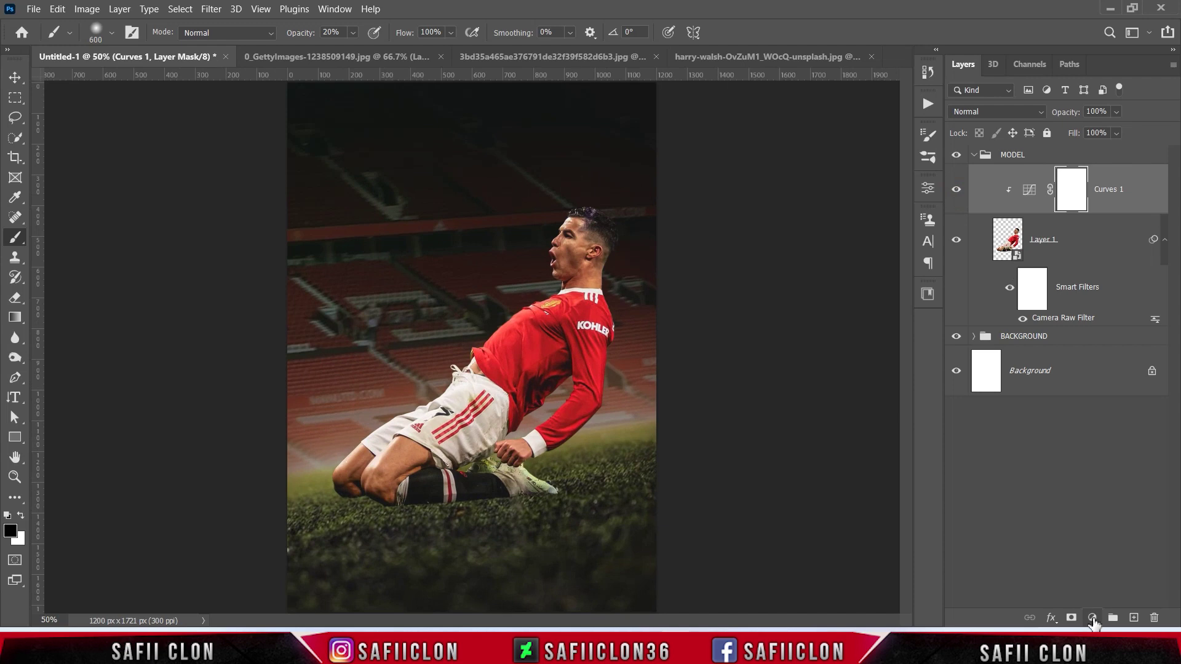
# Add a Vibrance layer clipped to the player with Vibrance +9 and Saturation -5
pyautogui.click(1092, 618)
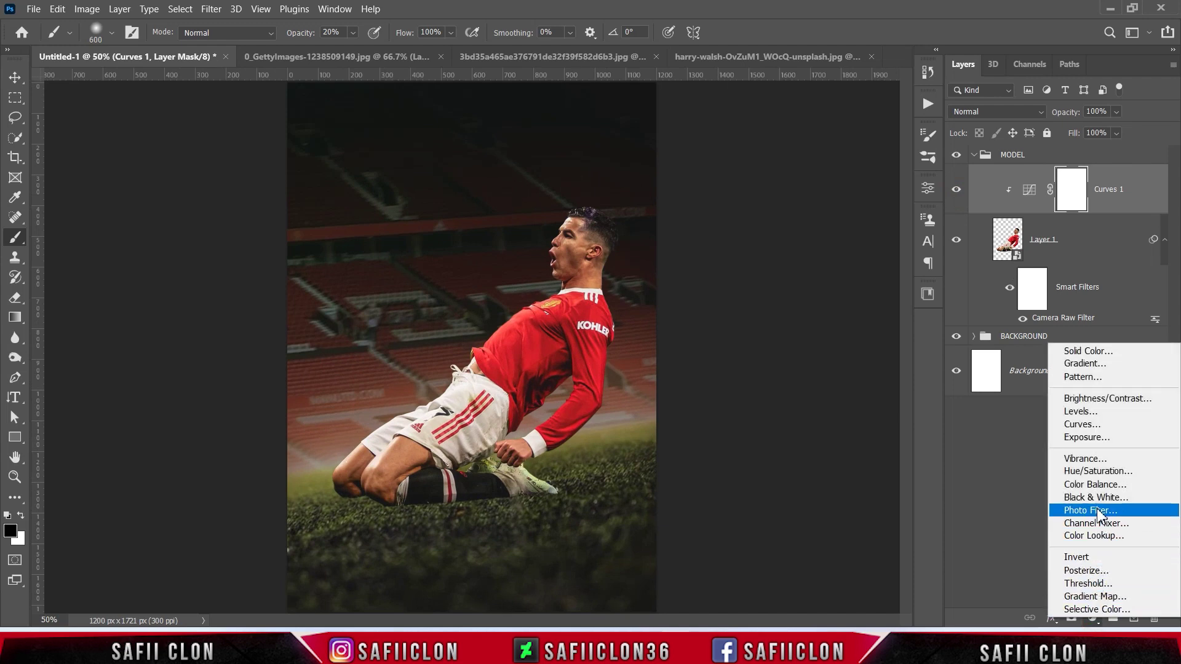
pyautogui.click(1092, 466)
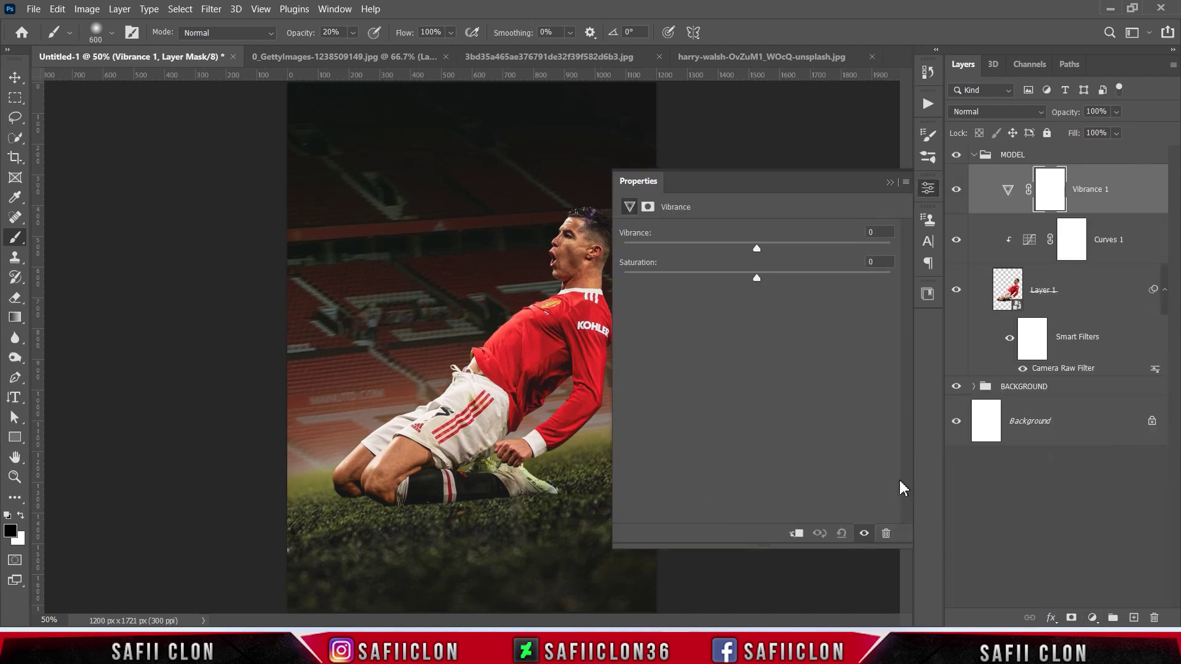
pyautogui.click(799, 535)
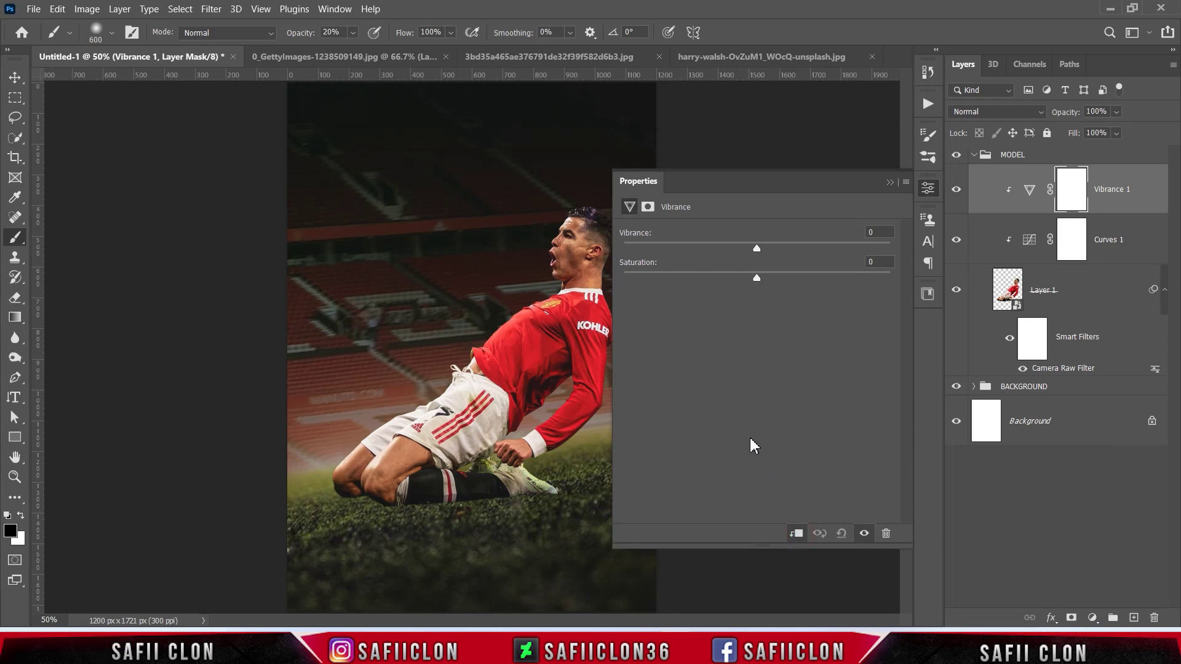
pyautogui.moveTo(758, 248); pyautogui.dragTo(769, 248)
pyautogui.moveTo(756, 278); pyautogui.dragTo(751, 277)
pyautogui.click(891, 182)
pyautogui.click(1094, 618)
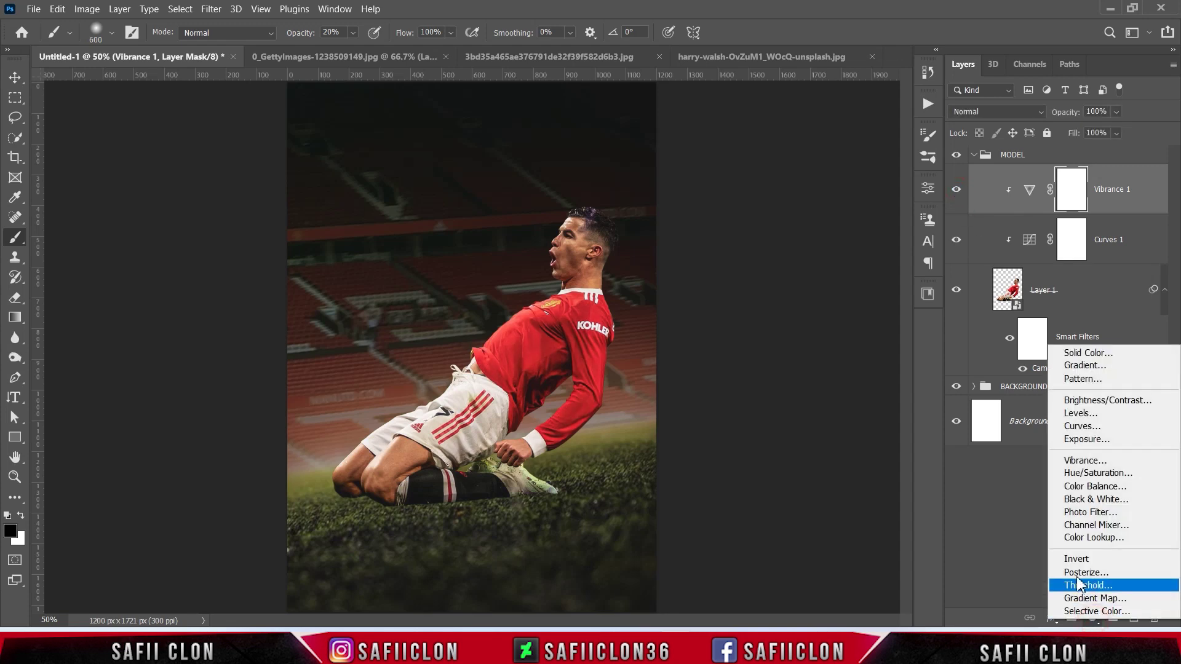
# Add a clipped Color Balance layer with shadows Cyan/Red -12, Magenta/Green +3, Yellow/Blue -3
pyautogui.click(1087, 486)
pyautogui.click(796, 533)
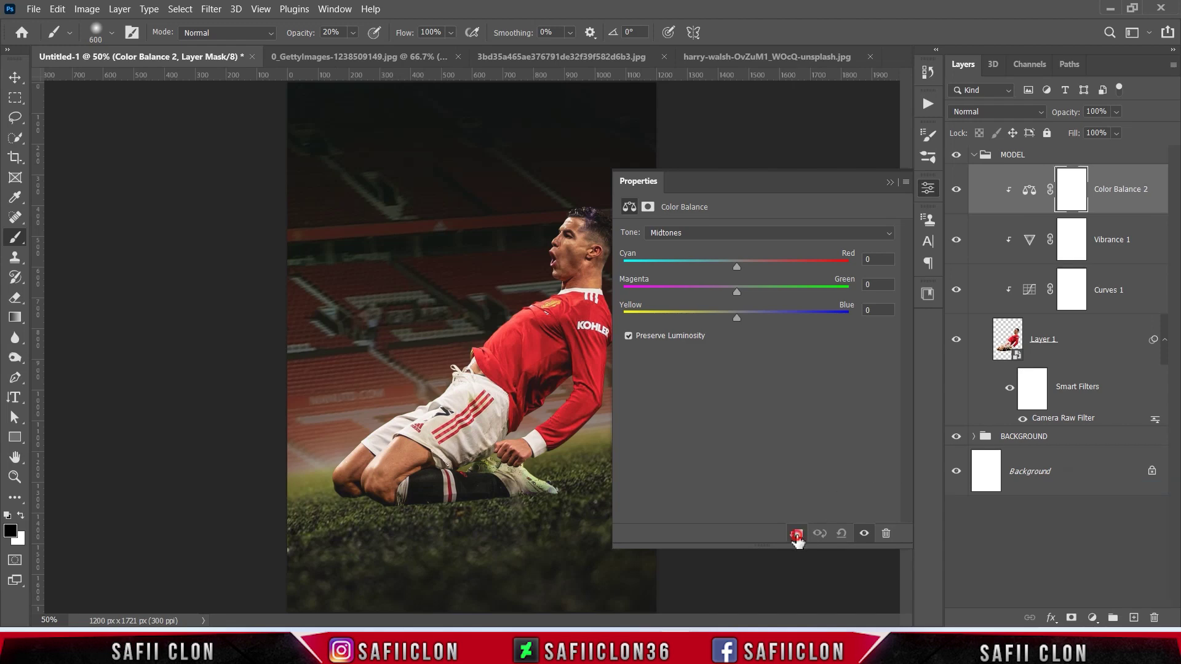
pyautogui.click(731, 231)
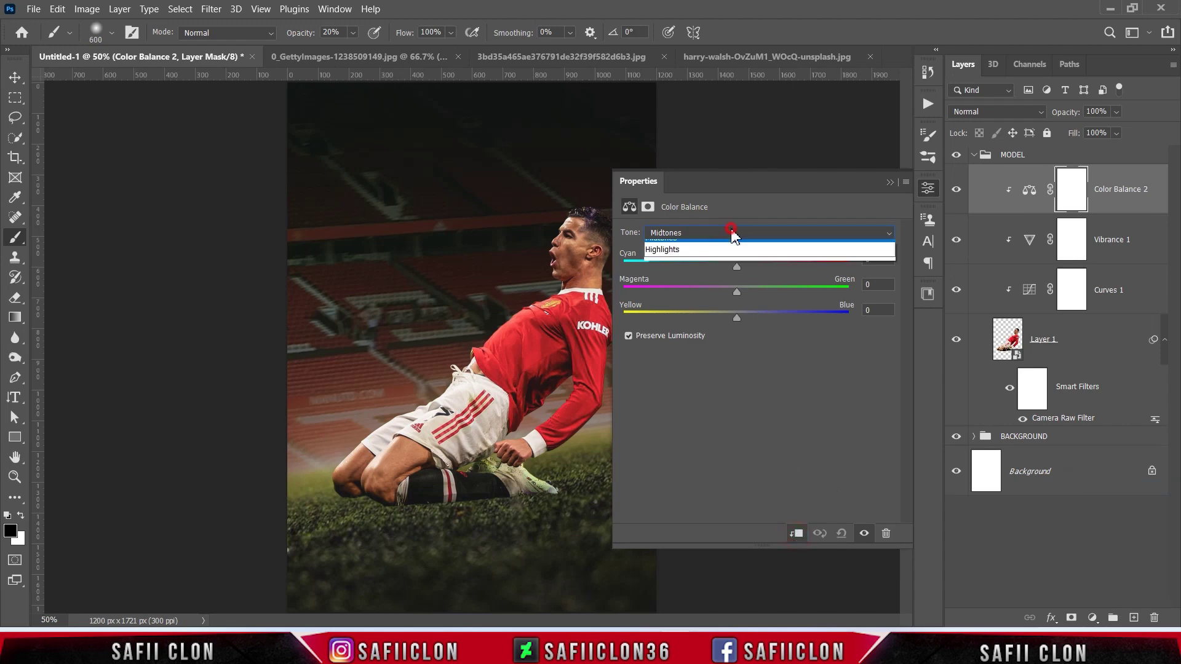
pyautogui.click(722, 246)
pyautogui.click(731, 267)
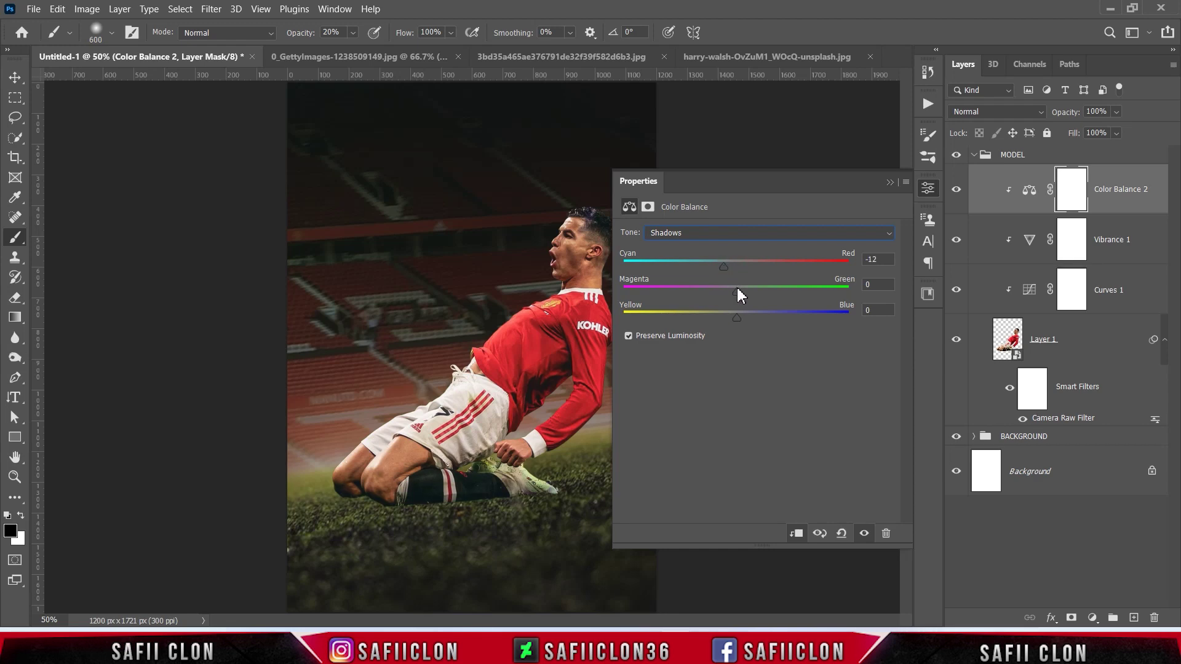
pyautogui.moveTo(739, 292); pyautogui.dragTo(741, 293)
pyautogui.moveTo(738, 319); pyautogui.dragTo(734, 320)
# Push the midtones Cyan/Red slider toward red, aiming for +20
pyautogui.click(762, 234)
pyautogui.click(716, 259)
pyautogui.moveTo(737, 268)
pyautogui.mouseDown()
pyautogui.moveTo(789, 267)
pyautogui.moveTo(742, 270)
pyautogui.mouseUp()
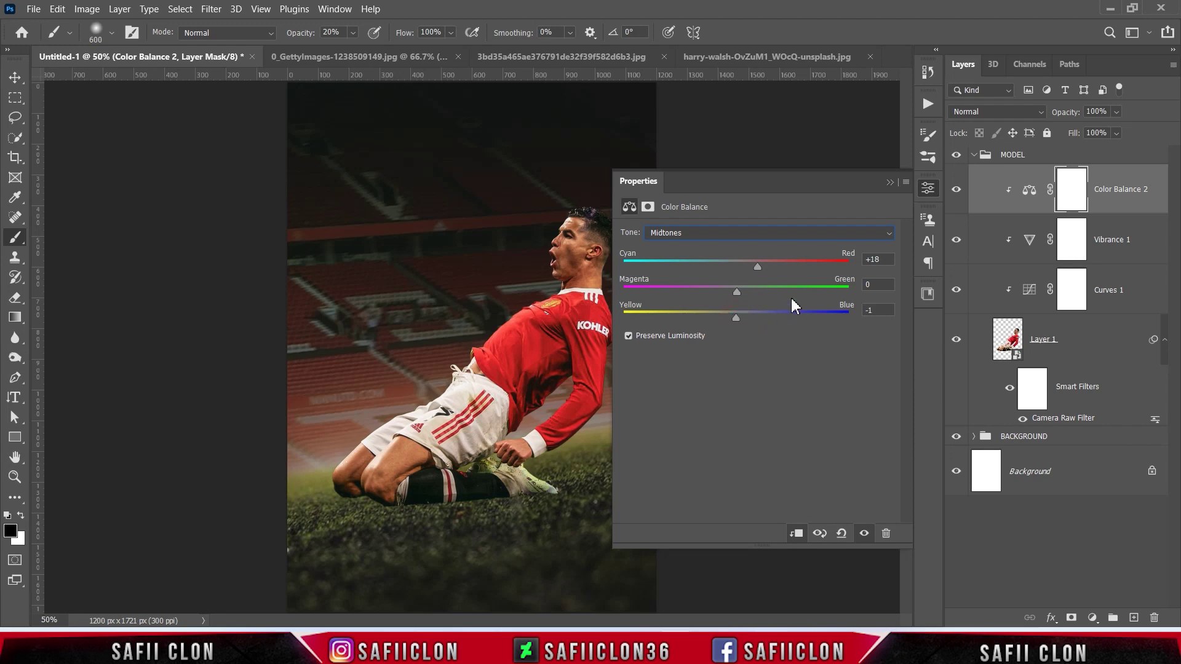
# Shift the Color Balance 2 highlights toward blue (Yellow/Blue about +69), then toggle the layer to compare
pyautogui.click(776, 235)
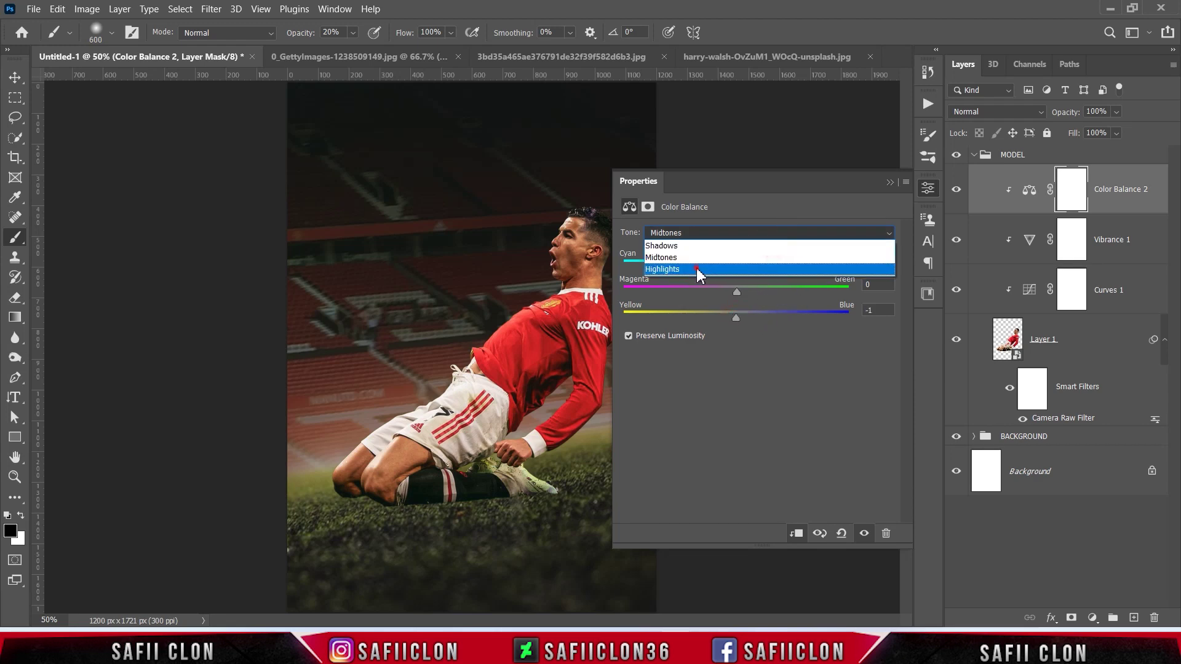
pyautogui.click(699, 275)
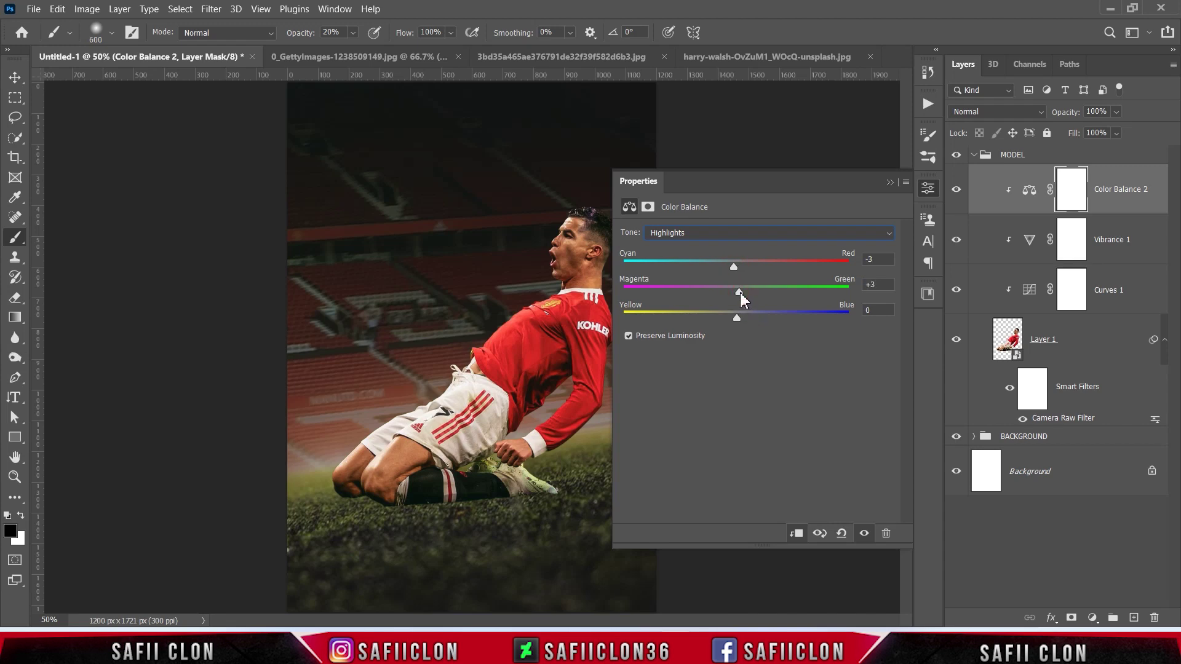
pyautogui.moveTo(737, 318)
pyautogui.mouseDown()
pyautogui.moveTo(816, 318)
pyautogui.moveTo(730, 310)
pyautogui.mouseUp()
pyautogui.click(890, 183)
pyautogui.click(957, 190)
pyautogui.click(958, 192)
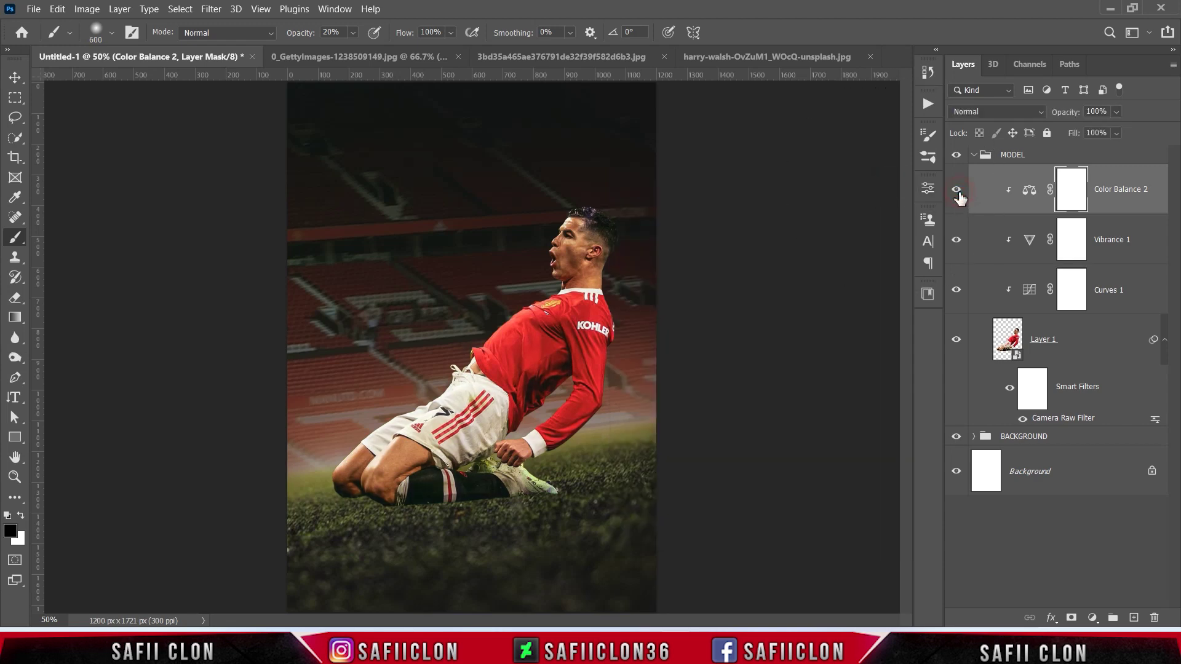
# Add a clipped Levels layer with black input 26 and output 10–98, and invert its mask
pyautogui.click(1092, 617)
pyautogui.click(1080, 411)
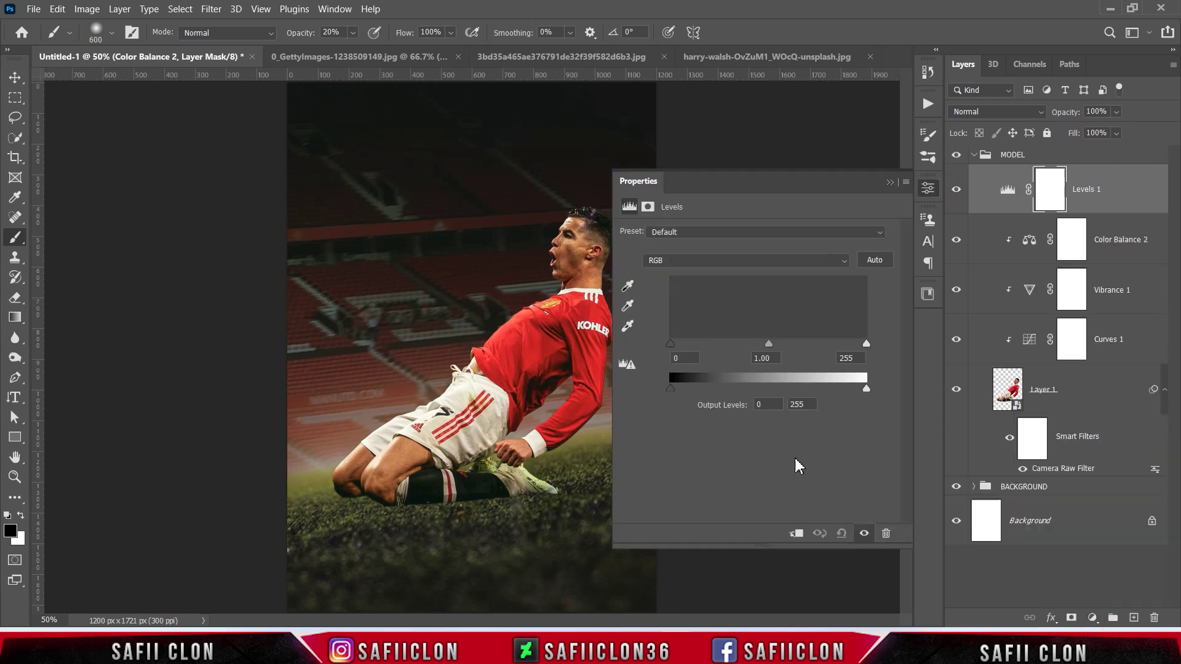
pyautogui.click(796, 534)
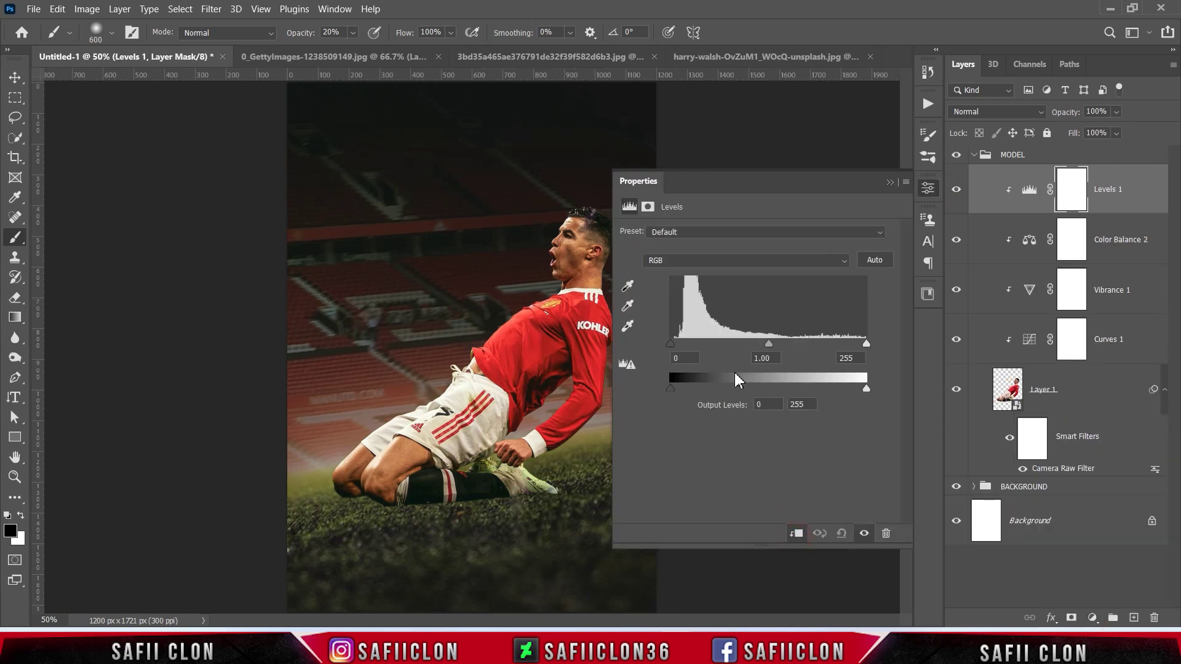
pyautogui.moveTo(671, 344); pyautogui.dragTo(689, 350)
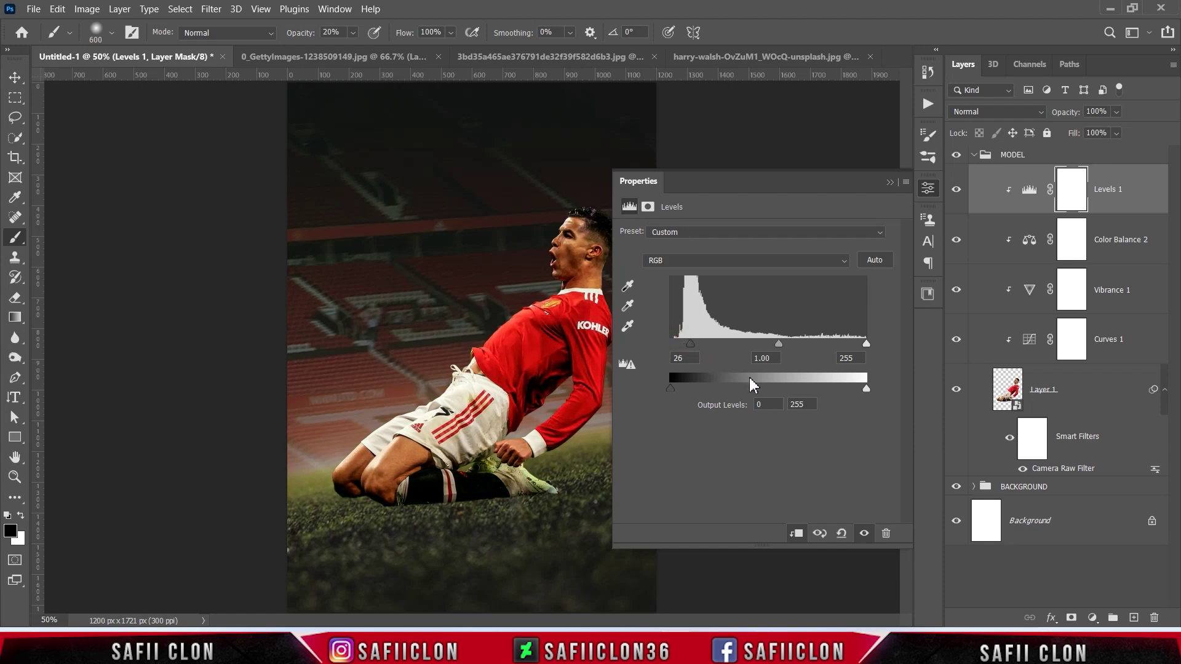
pyautogui.moveTo(867, 396); pyautogui.dragTo(746, 394)
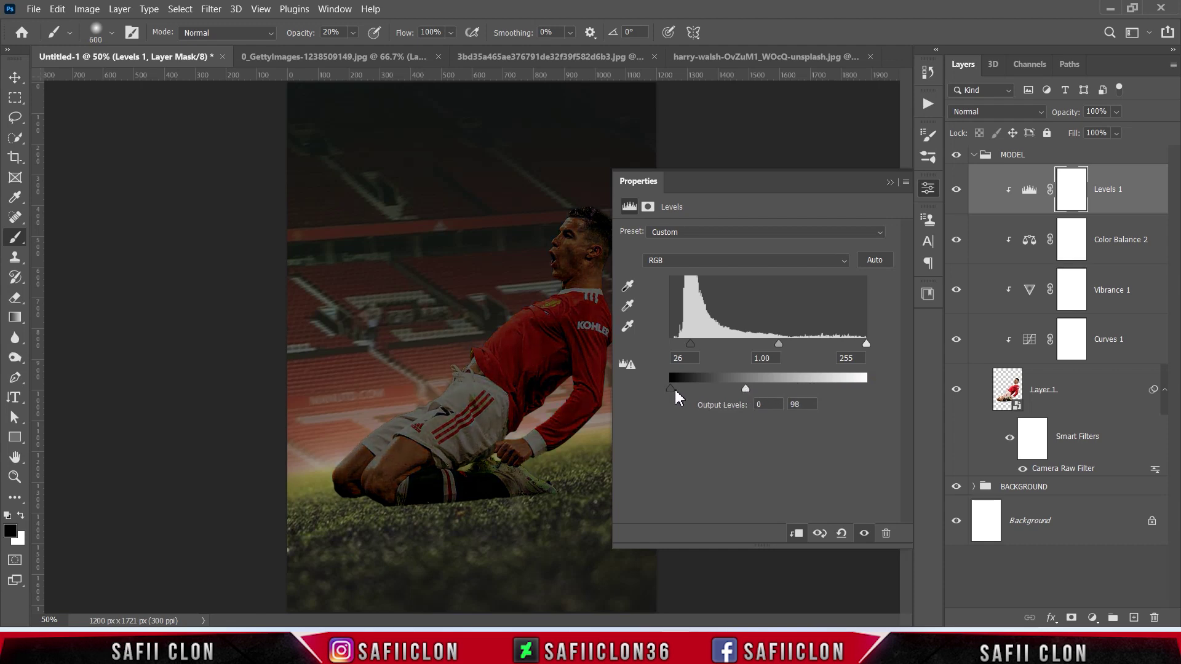
pyautogui.moveTo(670, 389); pyautogui.dragTo(678, 389)
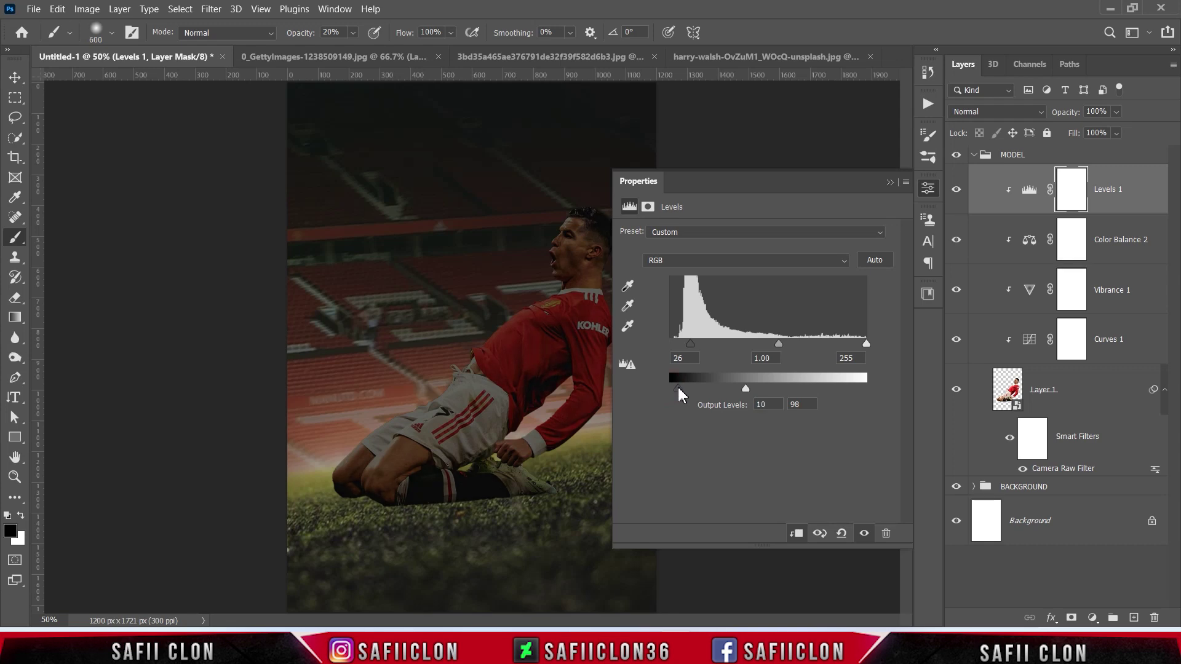
pyautogui.click(890, 184)
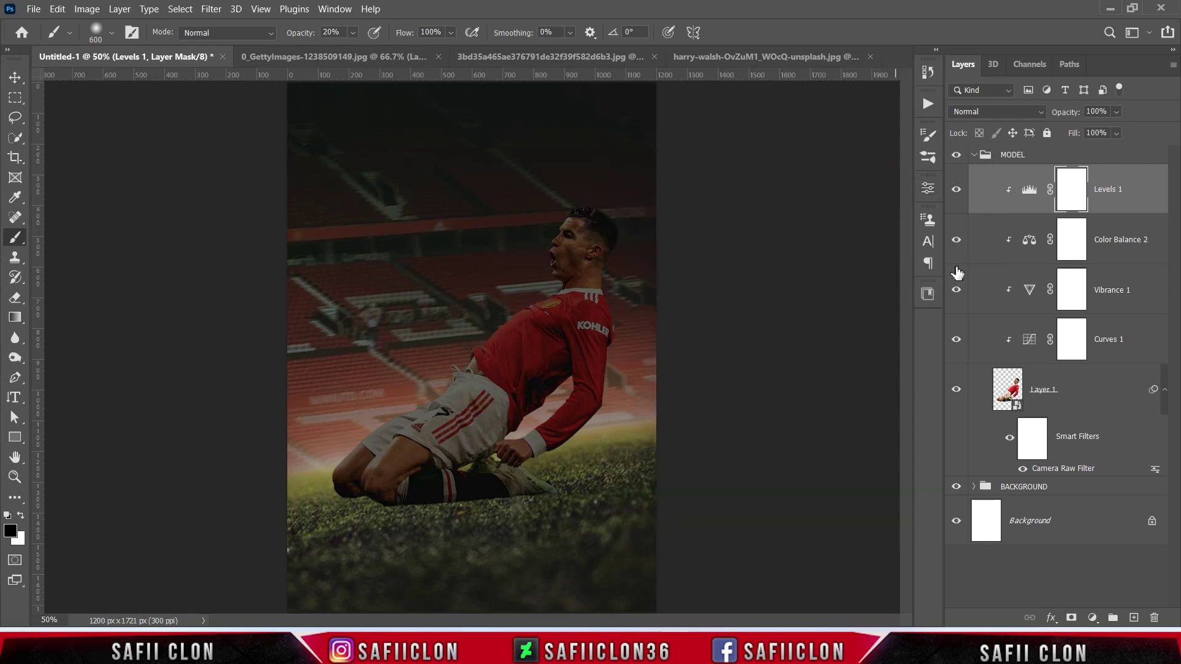
pyautogui.hotkey('ctrl', 'i')
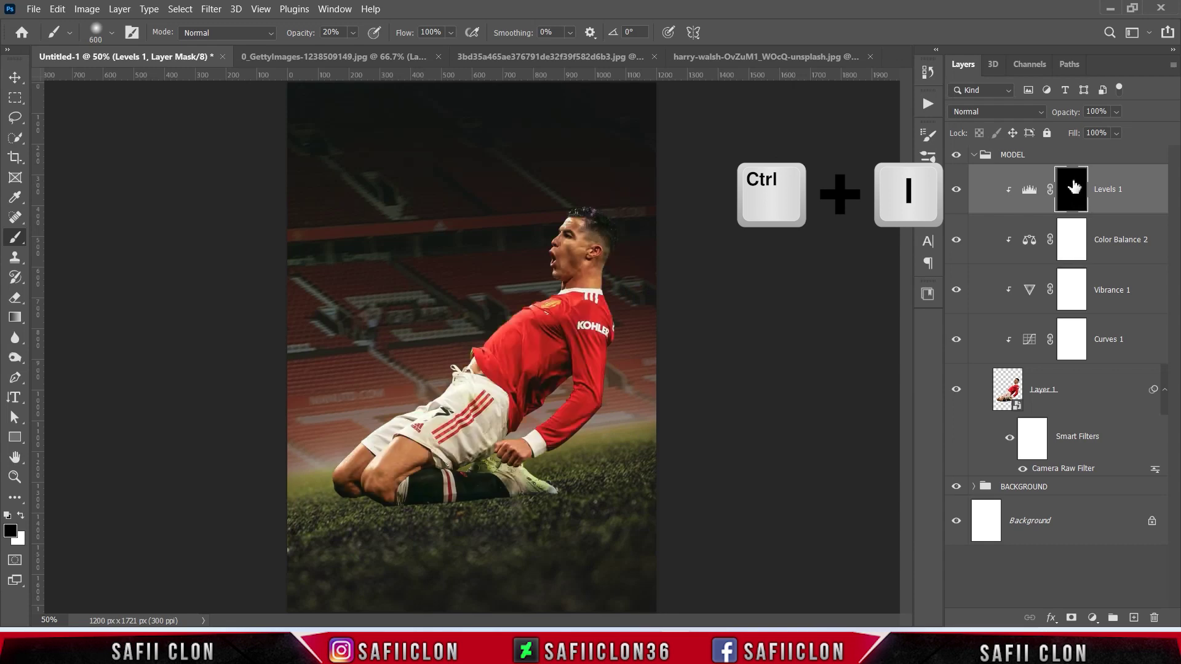
# Set up a white Soft Round brush at 13% opacity
pyautogui.rightClick(19, 246)
pyautogui.click(74, 234)
pyautogui.click(111, 32)
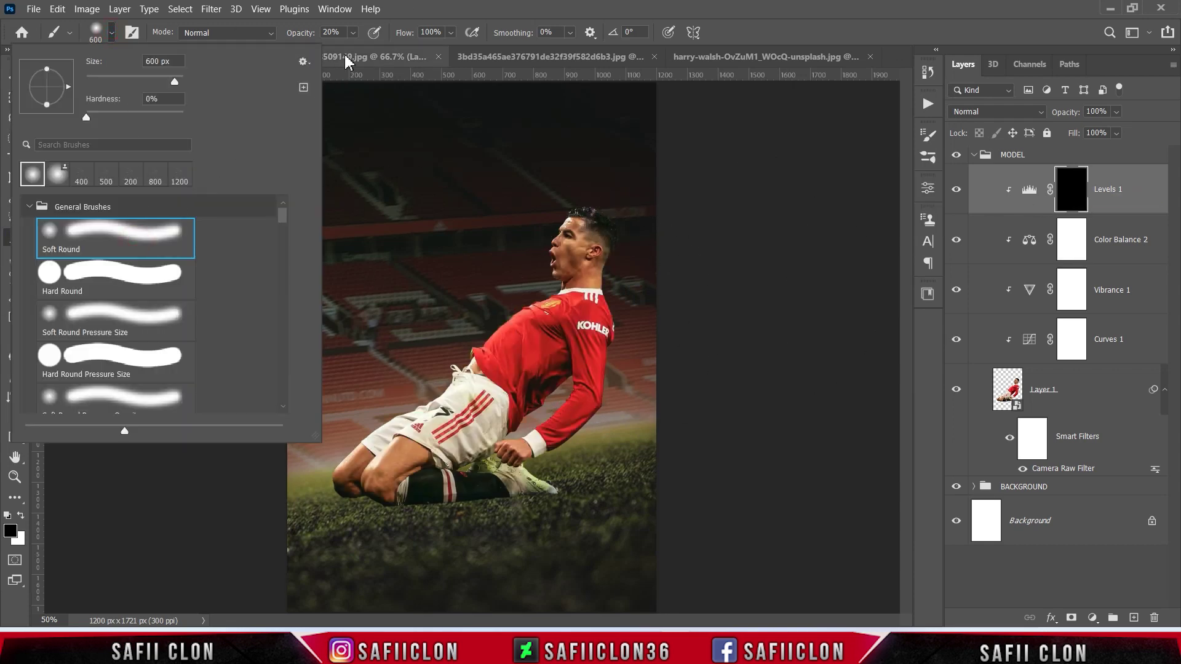
pyautogui.click(352, 32)
pyautogui.moveTo(357, 50); pyautogui.dragTo(355, 55)
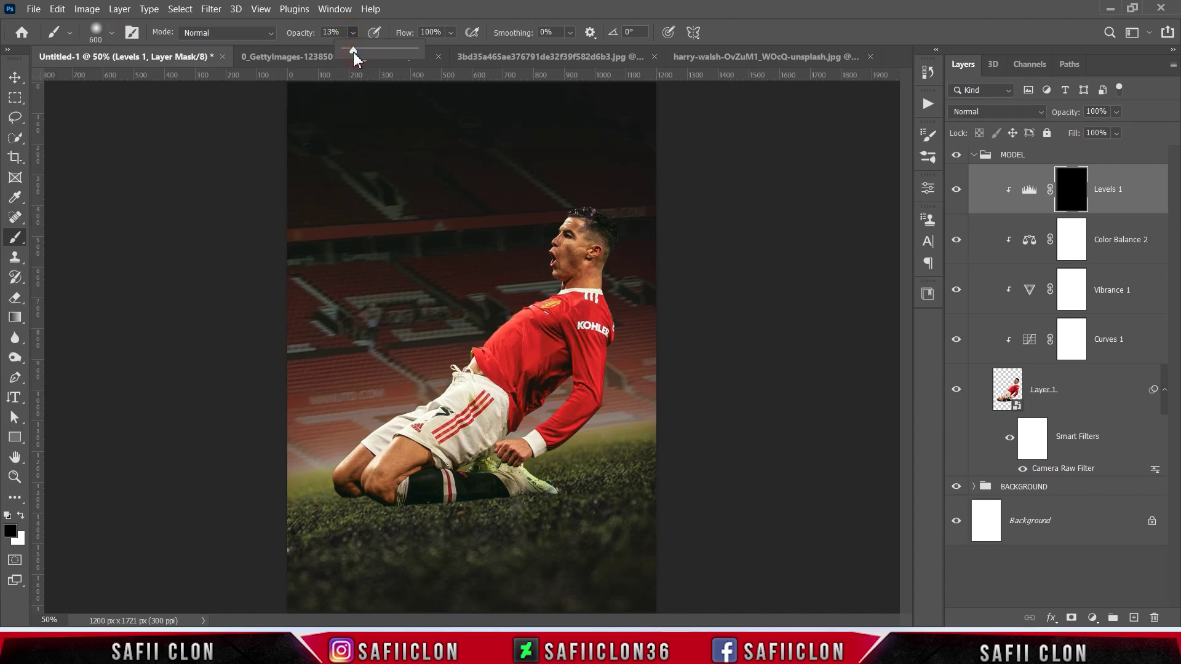
pyautogui.press('Return')
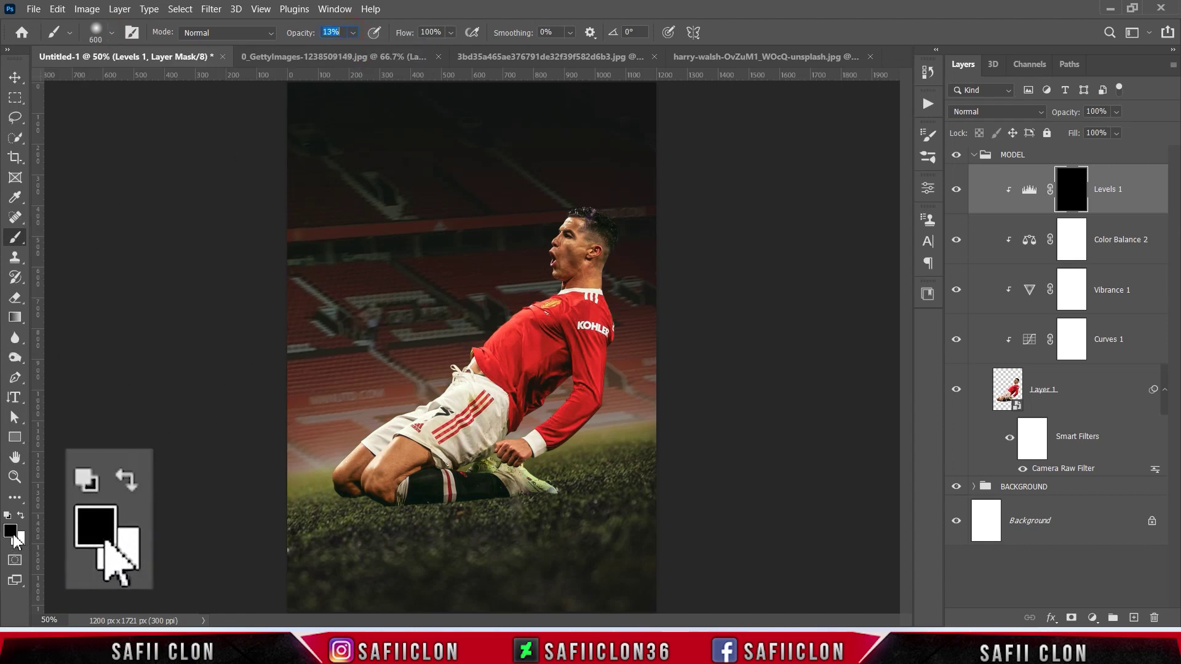
pyautogui.click(21, 516)
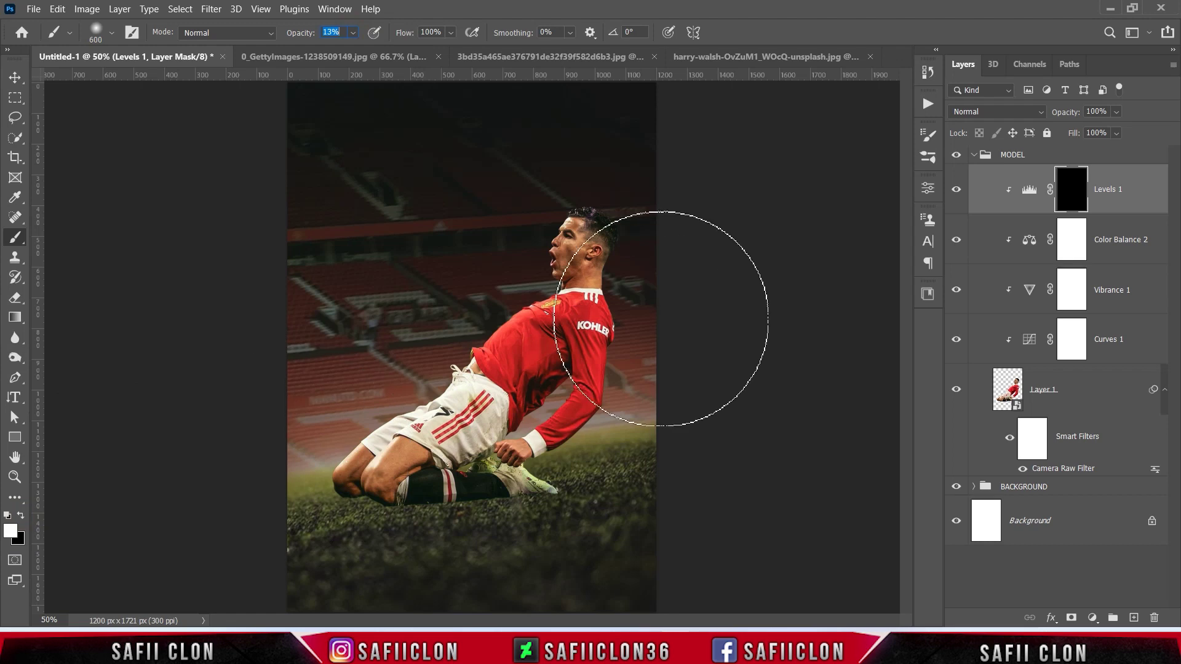
# Paint darkening onto the Levels mask along the shoulder, back, arm, leg and boot
pyautogui.press('[')
pyautogui.press('[')
pyautogui.press('[')
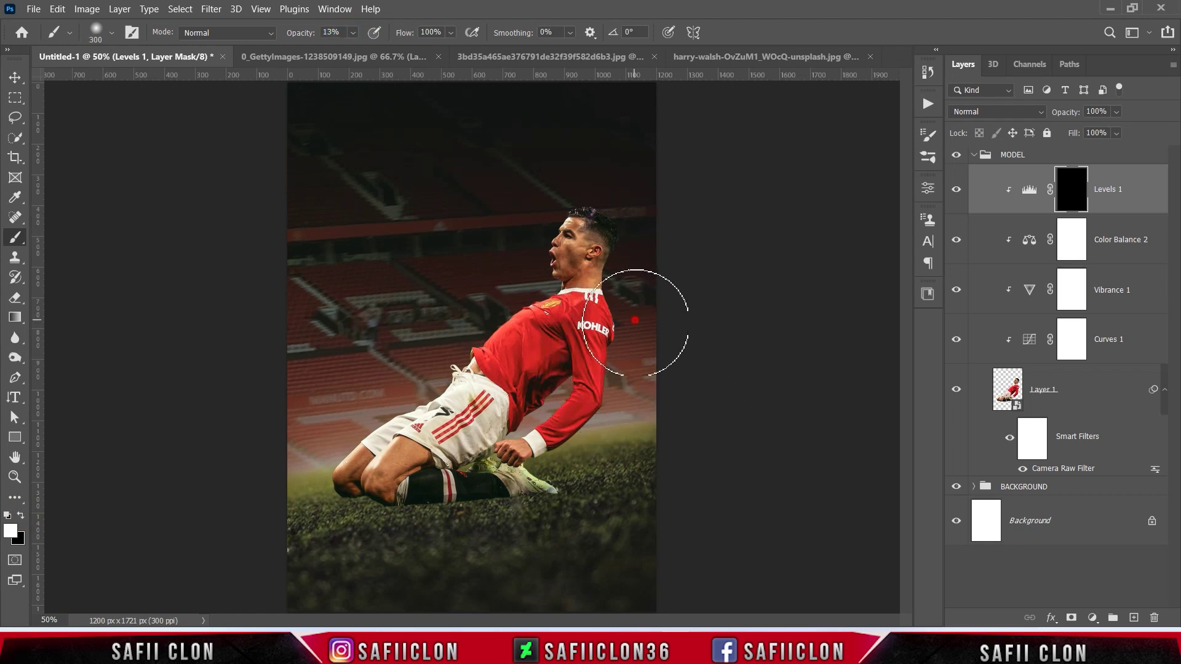
pyautogui.moveTo(636, 324); pyautogui.dragTo(640, 264)
pyautogui.press('[')
pyautogui.press('[')
pyautogui.press('[')
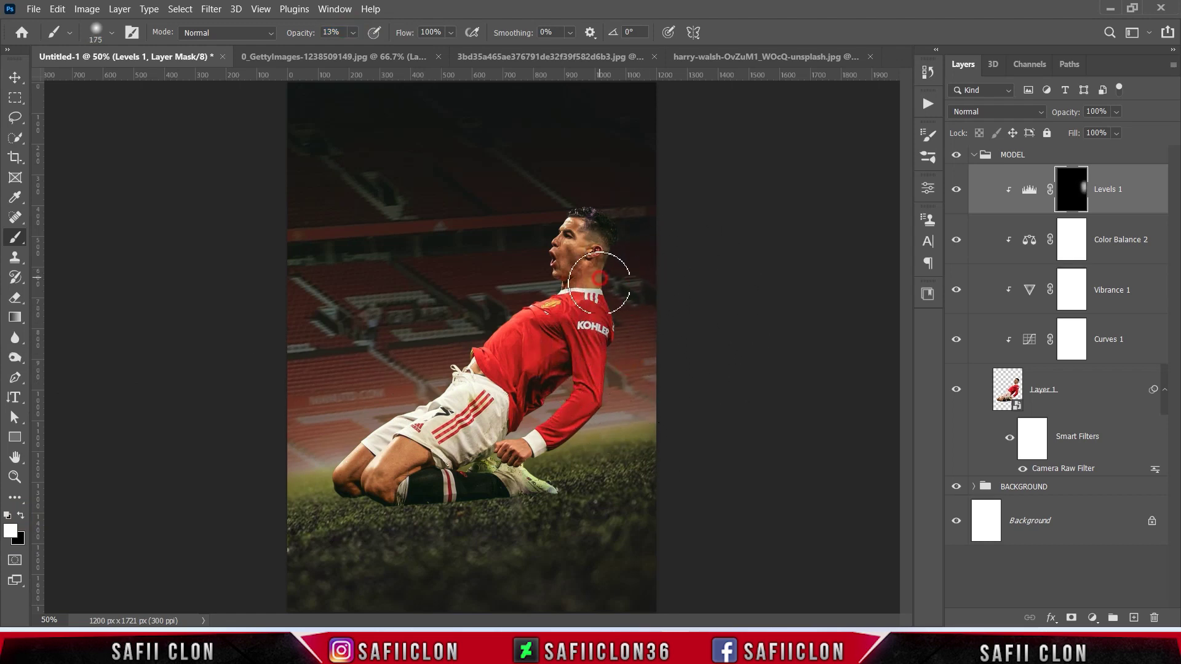
pyautogui.moveTo(621, 356); pyautogui.dragTo(631, 406)
pyautogui.press('[')
pyautogui.press('[')
pyautogui.press('[')
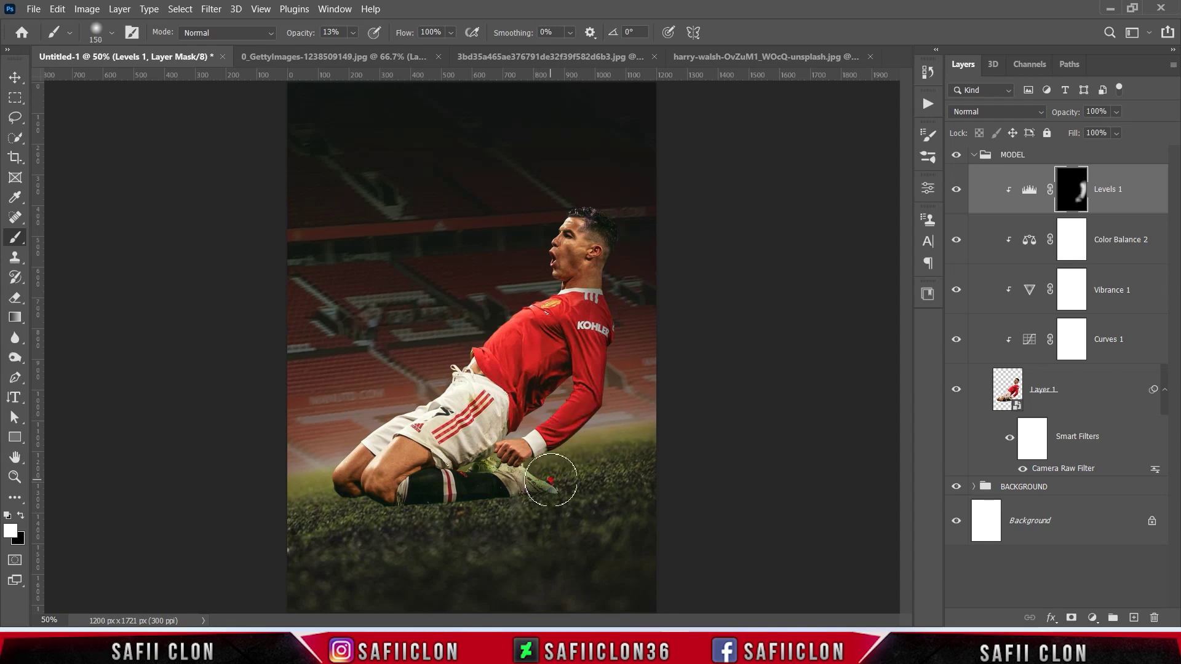
pyautogui.moveTo(557, 491); pyautogui.dragTo(461, 462)
# Paint more shading around the knee, boot, neck, face and chest, resizing the brush as needed
pyautogui.press(']')
pyautogui.press(']')
pyautogui.press(']')
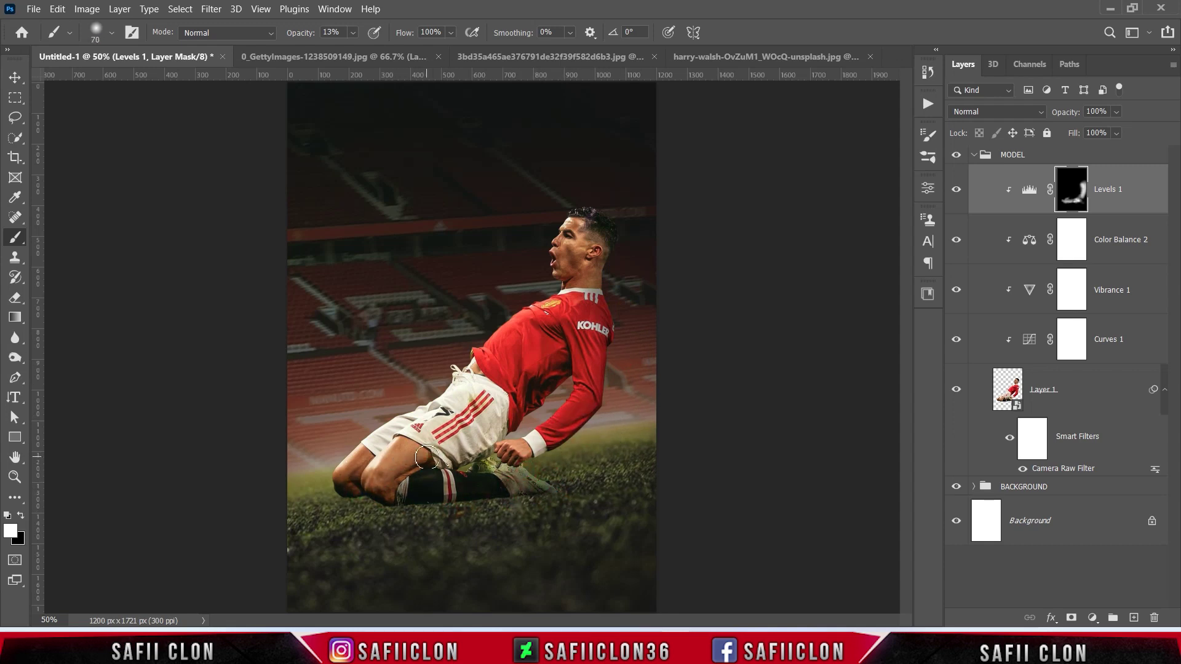
pyautogui.press('[')
pyautogui.press('[')
pyautogui.press('[')
pyautogui.press(']')
pyautogui.press(']')
pyautogui.moveTo(505, 425)
pyautogui.mouseDown()
pyautogui.moveTo(500, 469)
pyautogui.moveTo(524, 457)
pyautogui.mouseUp()
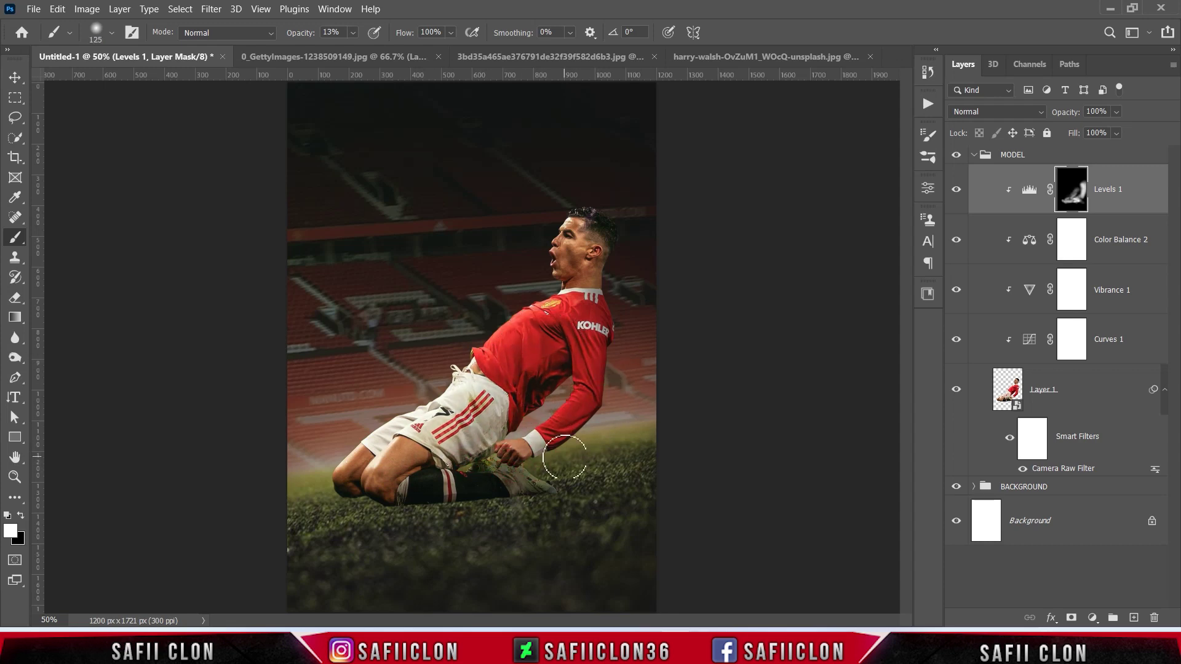
pyautogui.press(']')
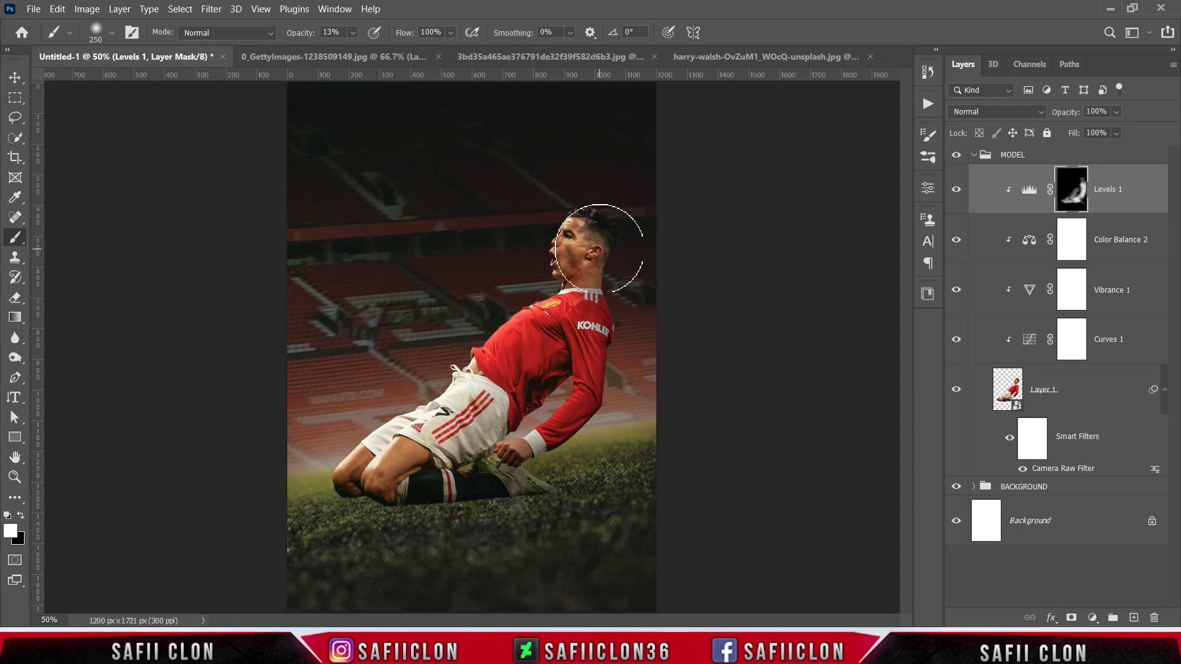
pyautogui.press('[')
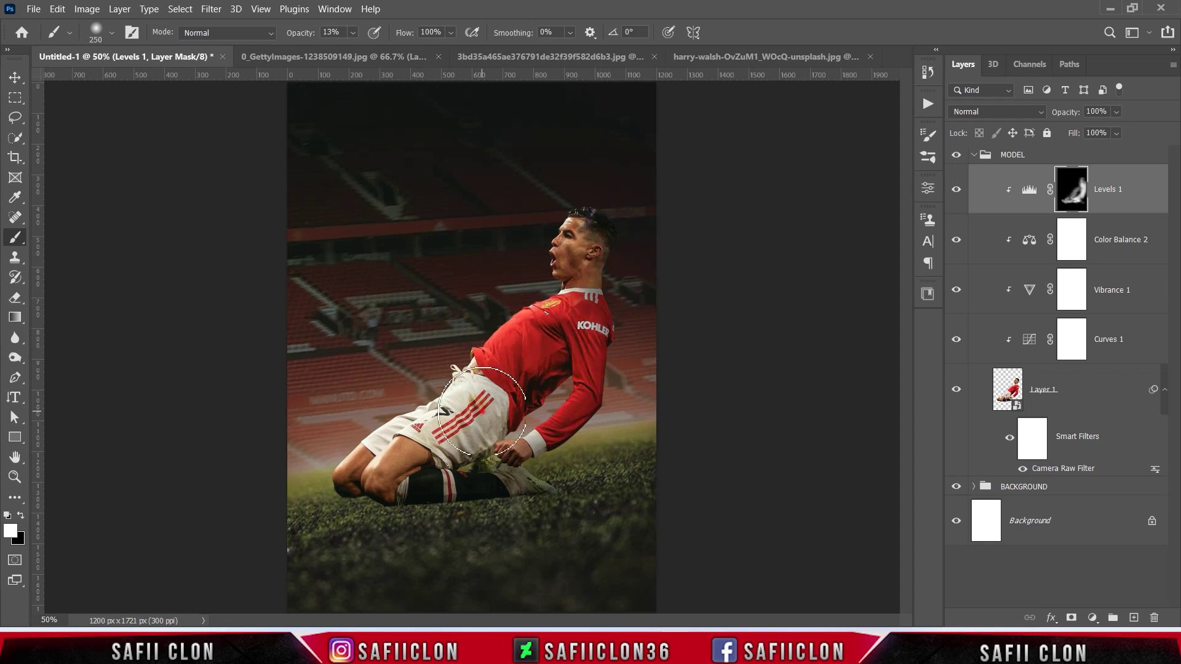
pyautogui.press('[')
pyautogui.press('[')
pyautogui.press('[')
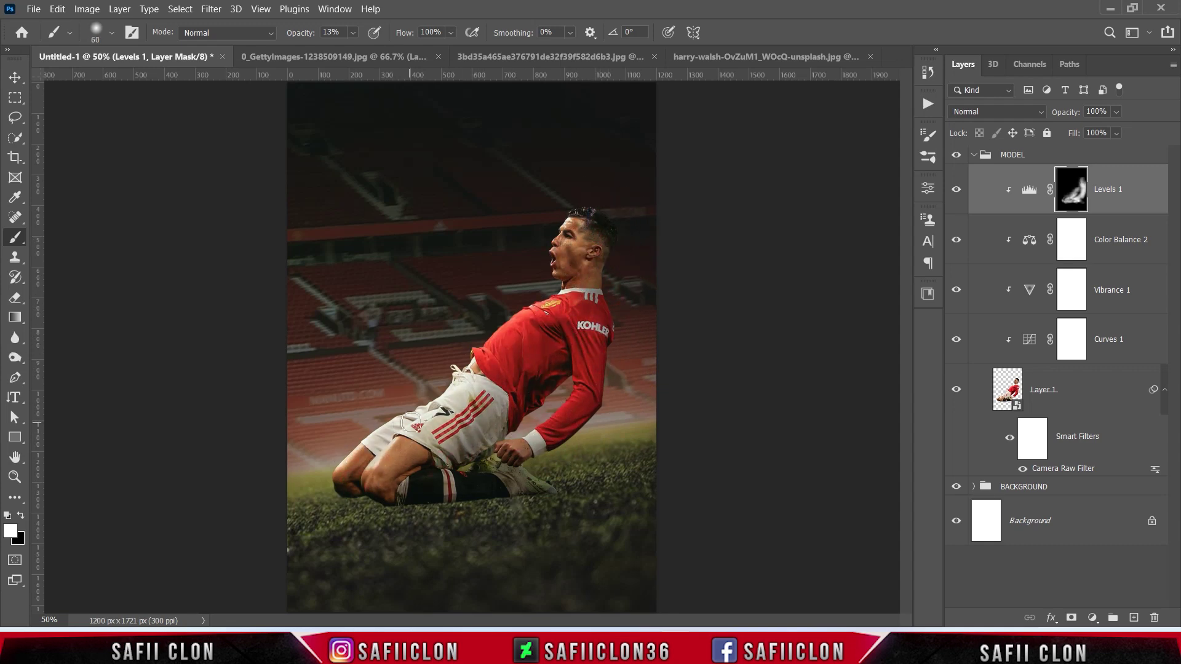
pyautogui.press(']')
pyautogui.press(']')
pyautogui.press(']')
pyautogui.press(']')
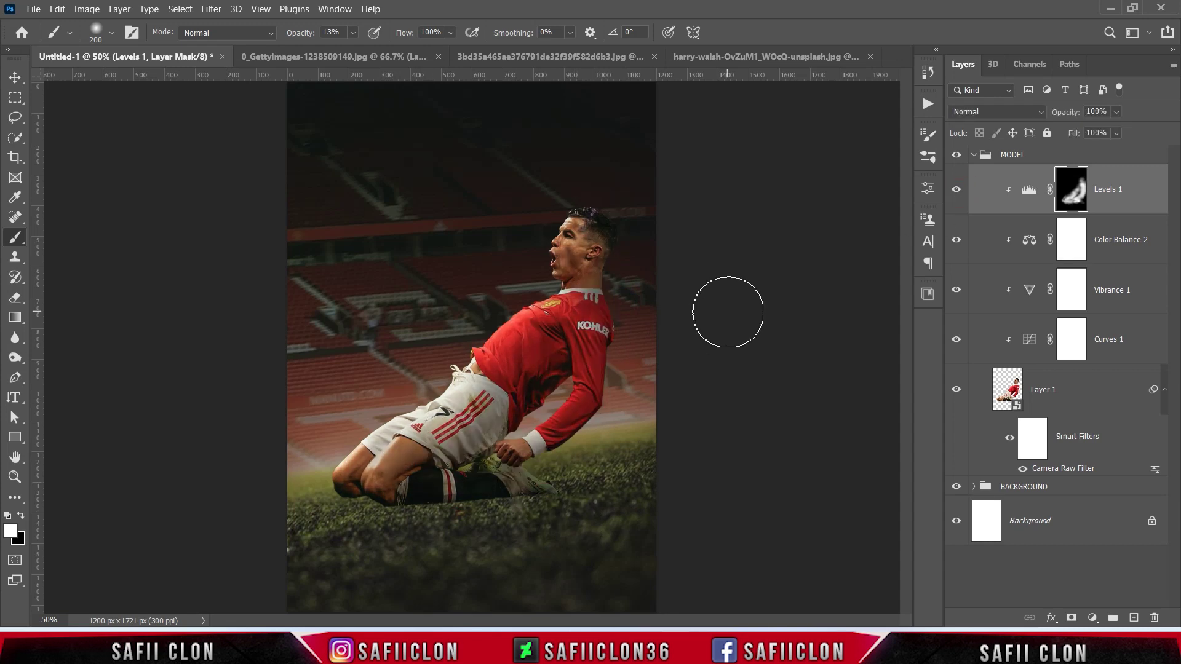
# Add a clipped Selective Color layer and deepen the Reds with Cyan +12 and a little black
pyautogui.click(1093, 619)
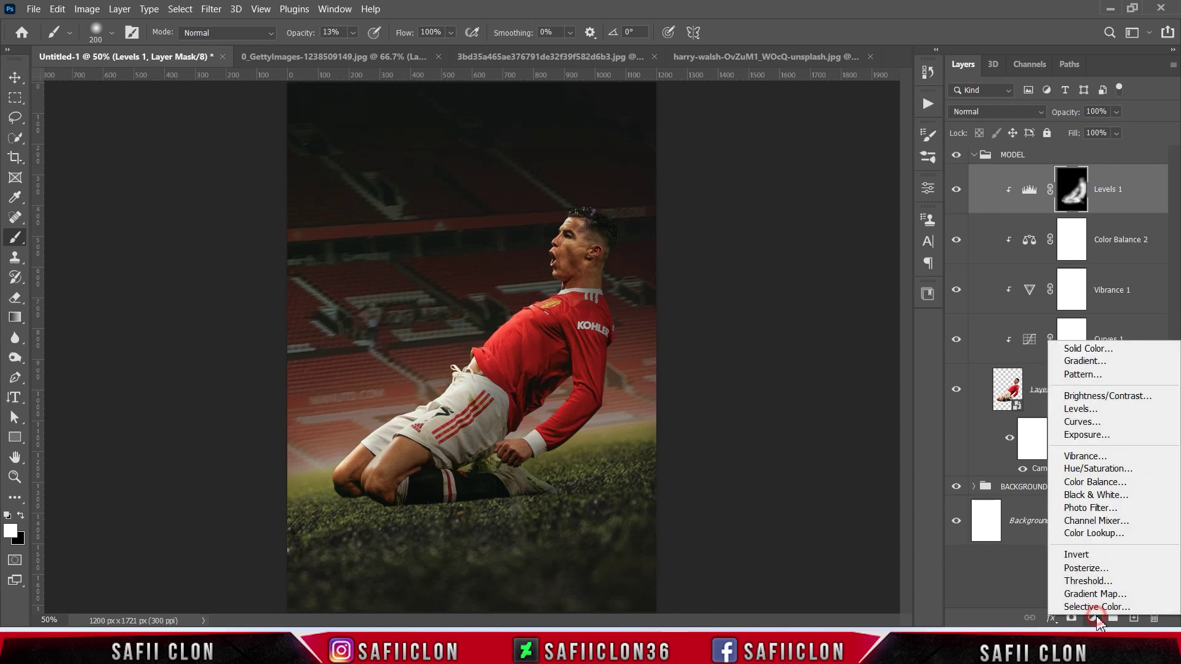
pyautogui.click(1098, 607)
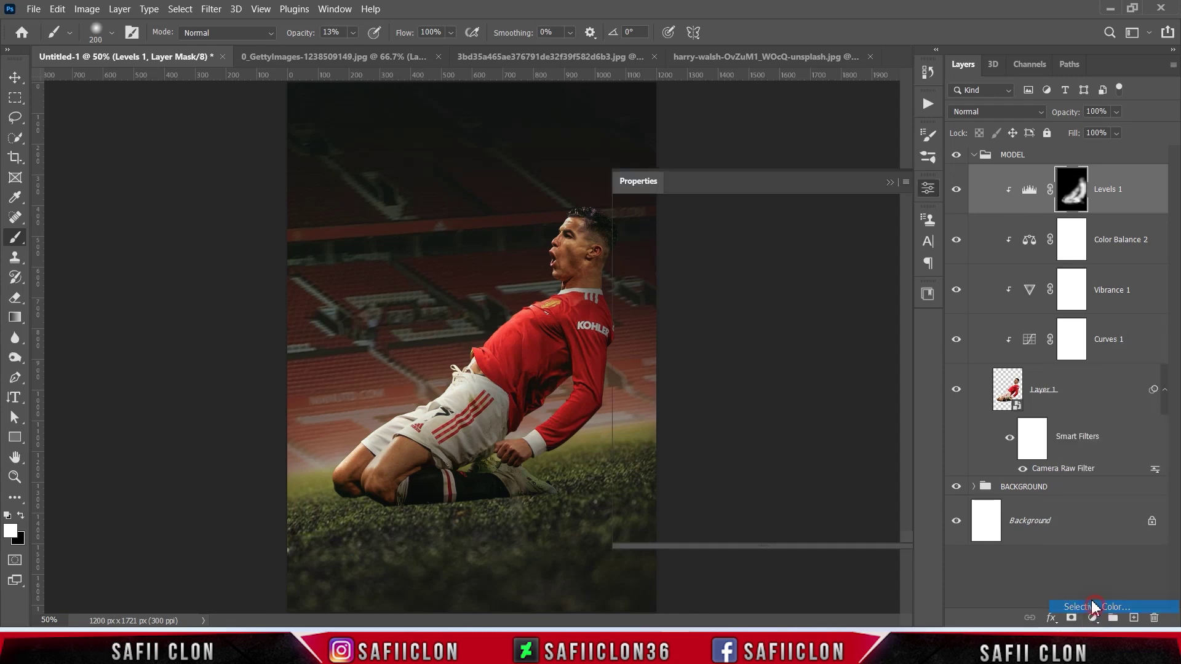
pyautogui.click(797, 533)
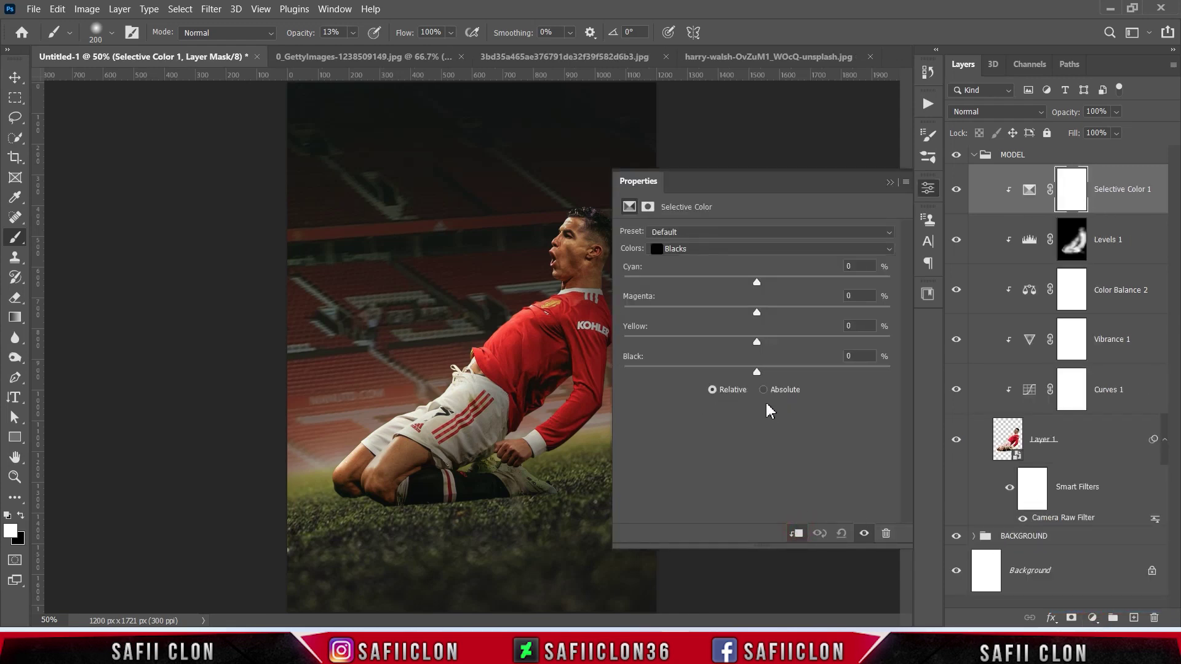
pyautogui.click(704, 249)
pyautogui.click(716, 263)
pyautogui.moveTo(757, 282); pyautogui.dragTo(778, 282)
pyautogui.moveTo(774, 275); pyautogui.dragTo(772, 272)
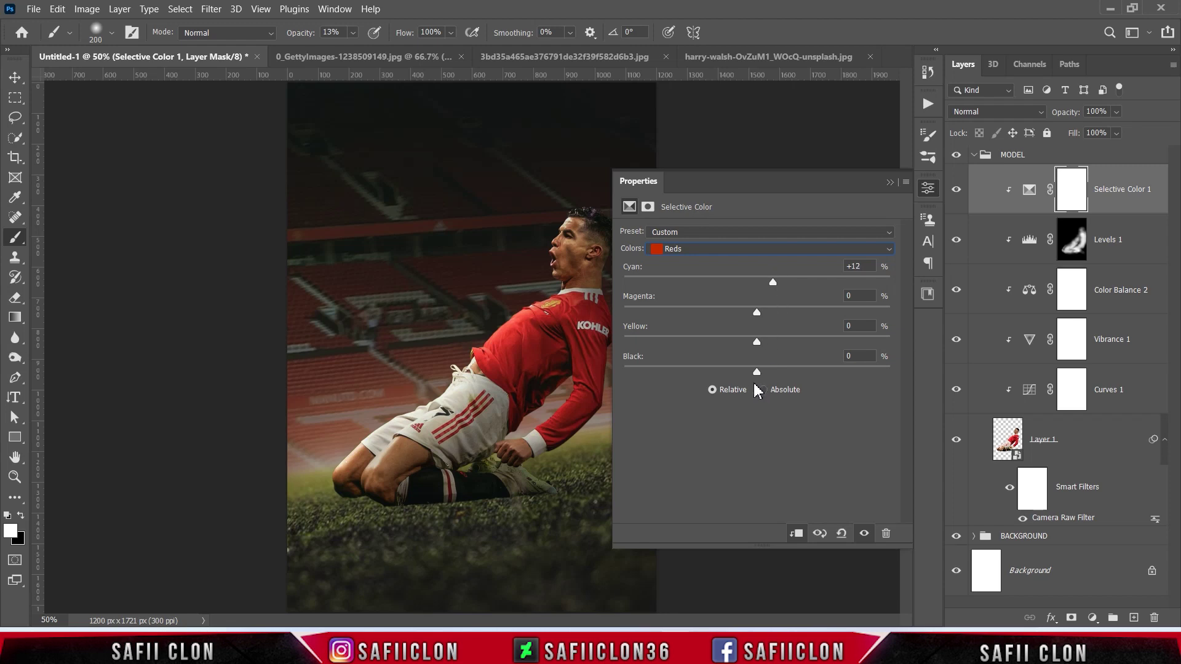
pyautogui.moveTo(756, 372); pyautogui.dragTo(763, 373)
# Adjust the Whites: less cyan, slightly less magenta, and Black -14
pyautogui.click(733, 249)
pyautogui.click(679, 338)
pyautogui.moveTo(756, 288)
pyautogui.mouseDown()
pyautogui.moveTo(682, 293)
pyautogui.moveTo(860, 294)
pyautogui.moveTo(663, 294)
pyautogui.moveTo(737, 294)
pyautogui.mouseUp()
pyautogui.moveTo(758, 313); pyautogui.dragTo(733, 314)
pyautogui.moveTo(736, 311)
pyautogui.mouseDown()
pyautogui.moveTo(706, 355)
pyautogui.moveTo(901, 341)
pyautogui.mouseUp()
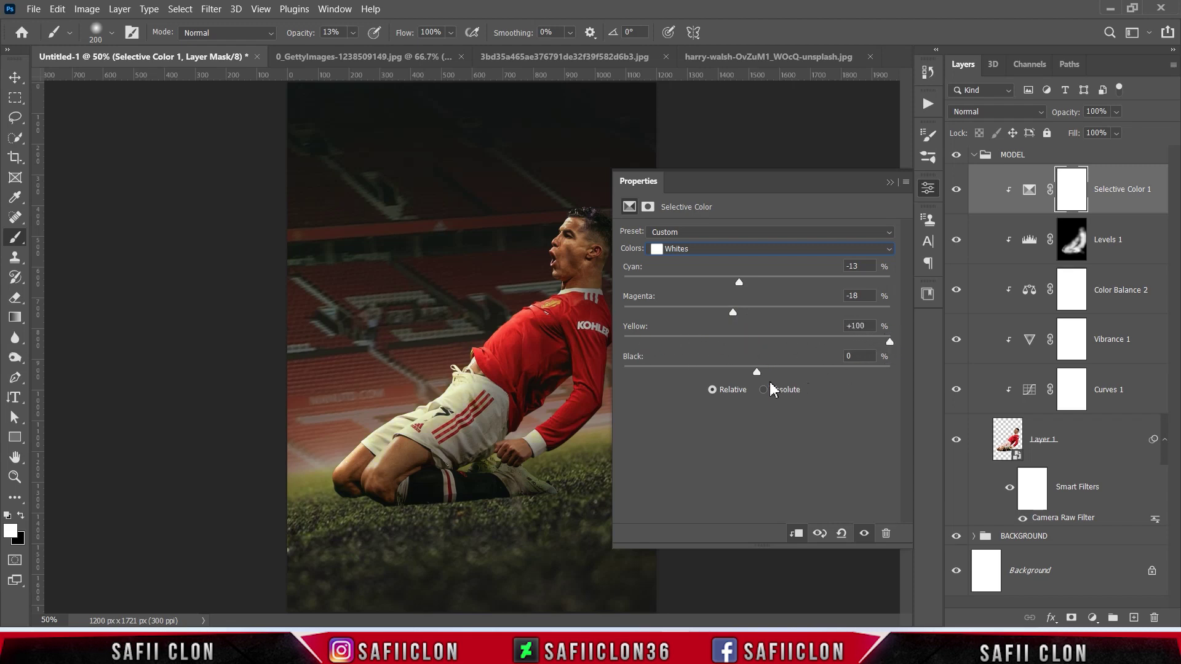
pyautogui.moveTo(757, 372)
pyautogui.mouseDown()
pyautogui.moveTo(890, 371)
pyautogui.moveTo(739, 373)
pyautogui.mouseUp()
# Make the Blacks bluer and lighter (Yellow -34, Black -35), compare, and add empty Layer 5
pyautogui.click(737, 254)
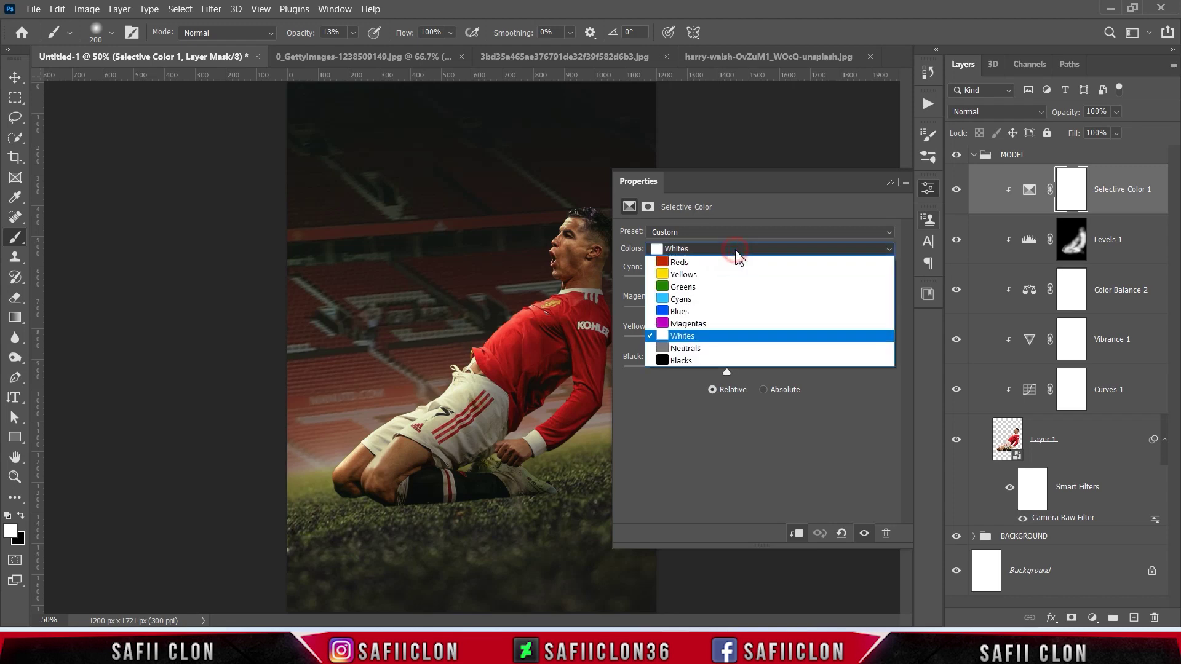
pyautogui.click(694, 361)
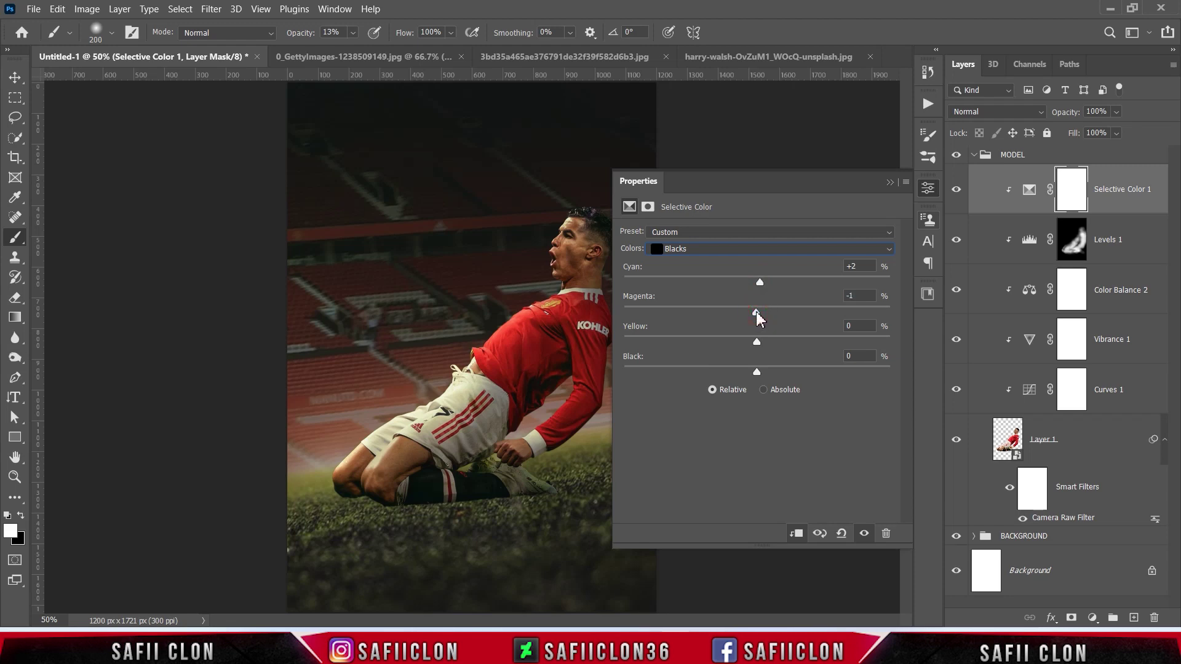
pyautogui.moveTo(756, 341)
pyautogui.mouseDown()
pyautogui.moveTo(694, 341)
pyautogui.moveTo(762, 342)
pyautogui.mouseUp()
pyautogui.moveTo(756, 371)
pyautogui.mouseDown()
pyautogui.moveTo(711, 372)
pyautogui.moveTo(760, 372)
pyautogui.mouseUp()
pyautogui.click(890, 182)
pyautogui.click(957, 190)
pyautogui.click(957, 190)
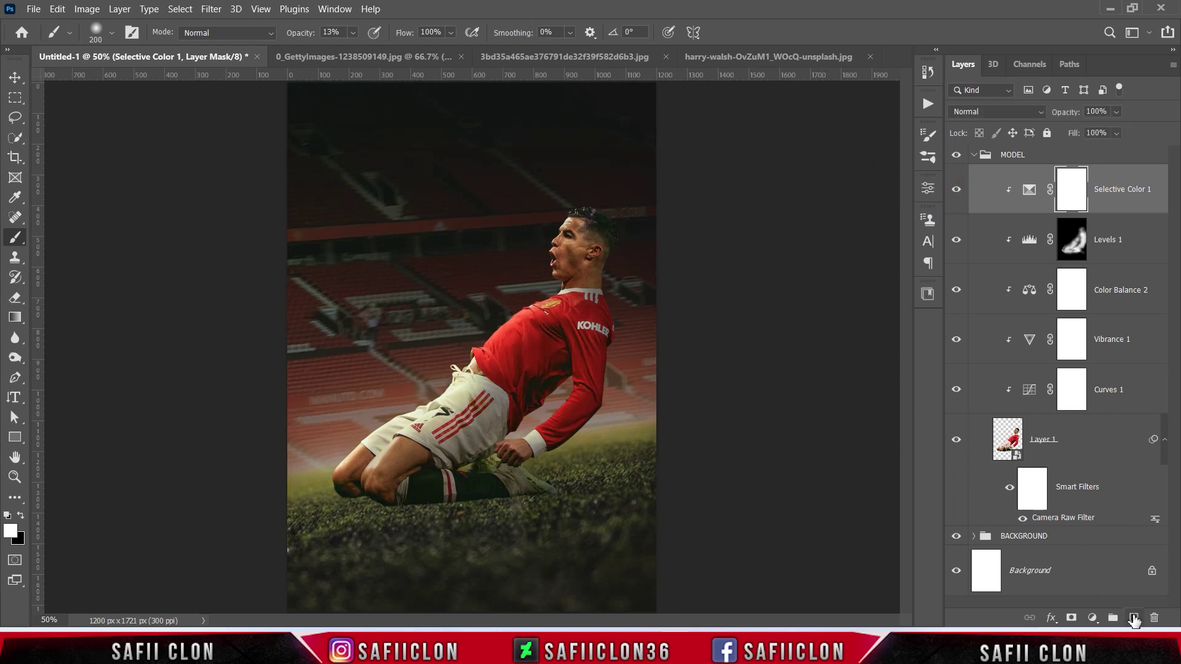
pyautogui.click(1134, 618)
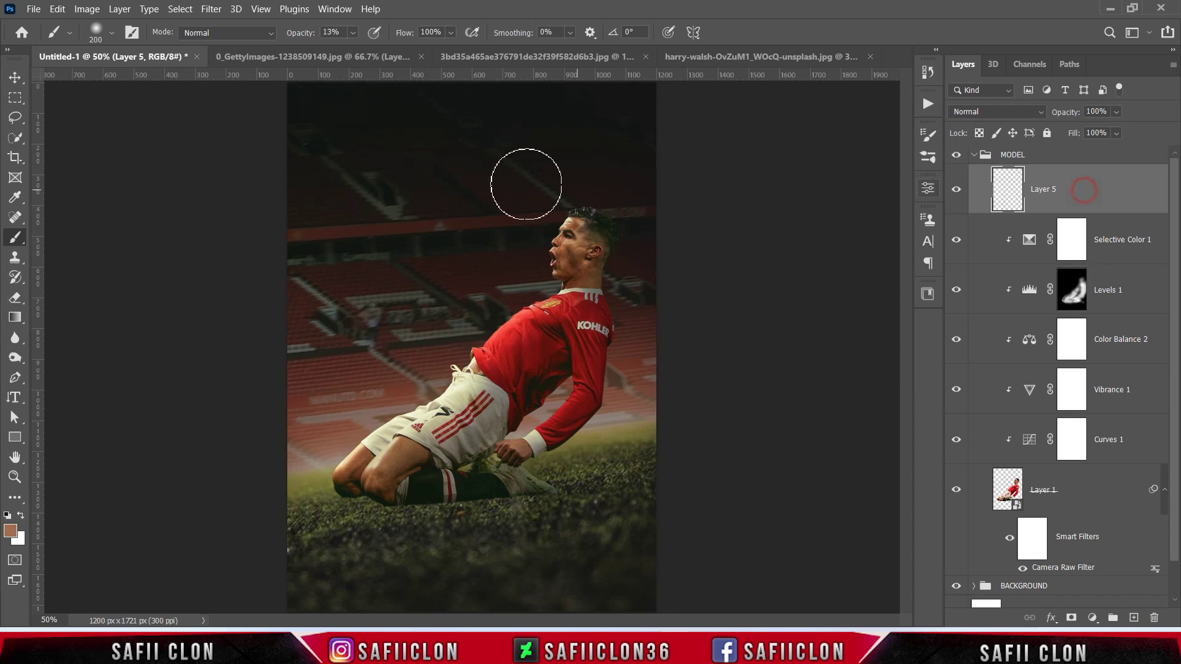
# Fill Layer 5 with 50% gray, clip it to the player, and set it to Soft Light
pyautogui.click(57, 8)
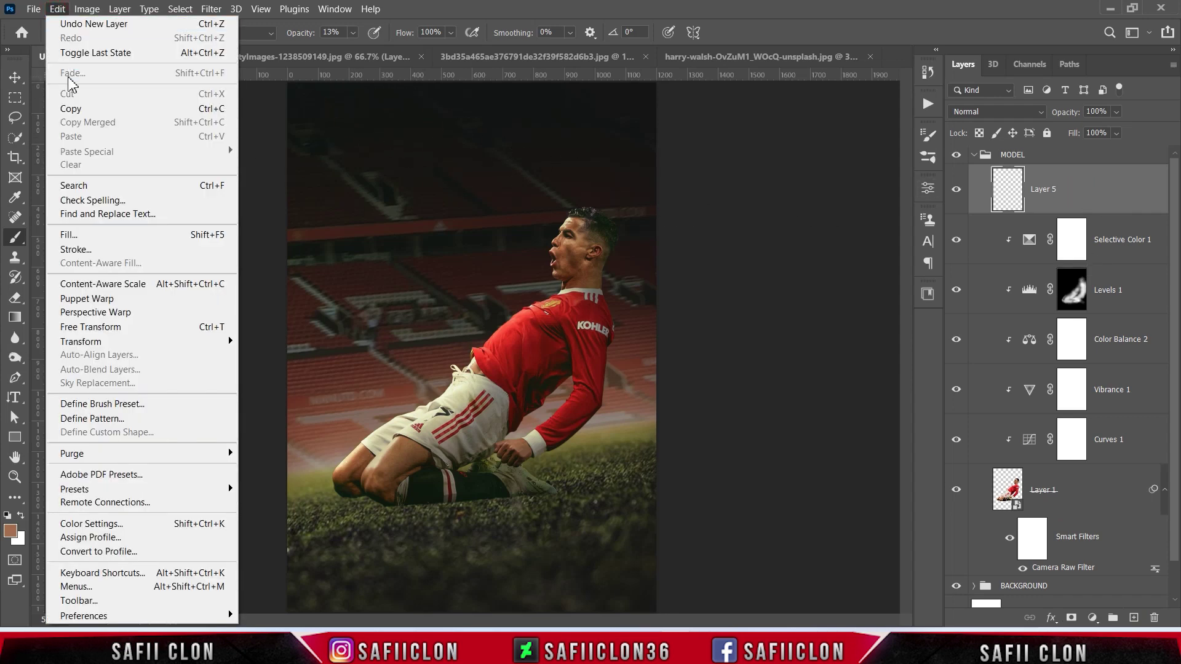
pyautogui.click(79, 233)
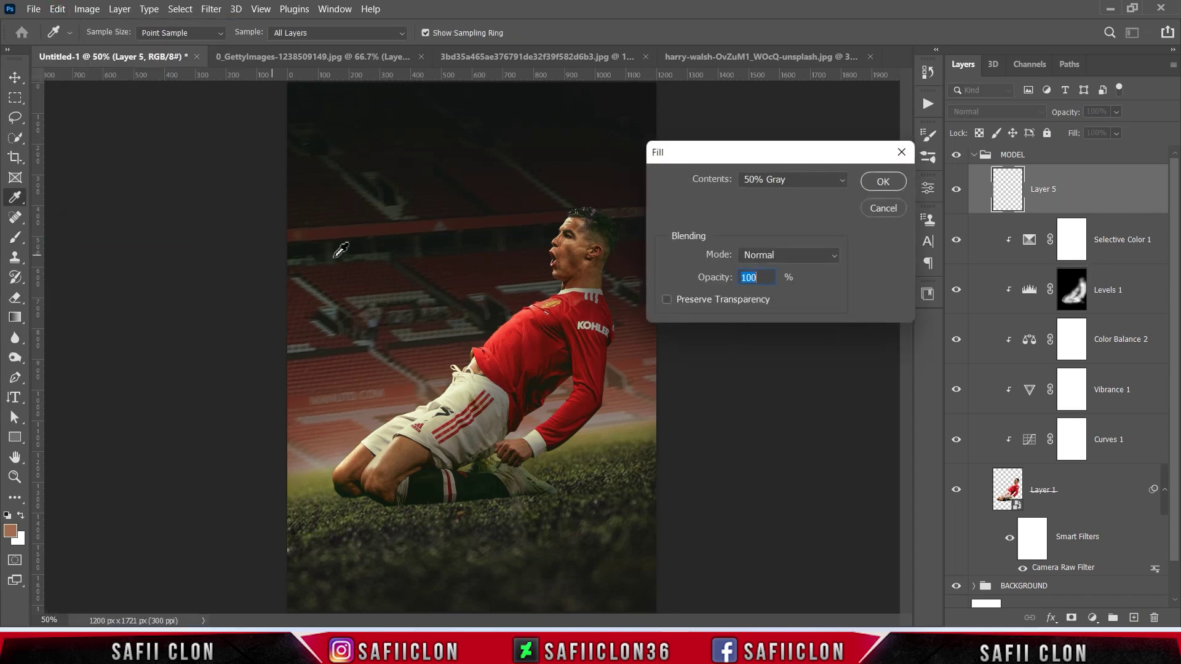
pyautogui.click(793, 179)
pyautogui.click(770, 316)
pyautogui.click(883, 182)
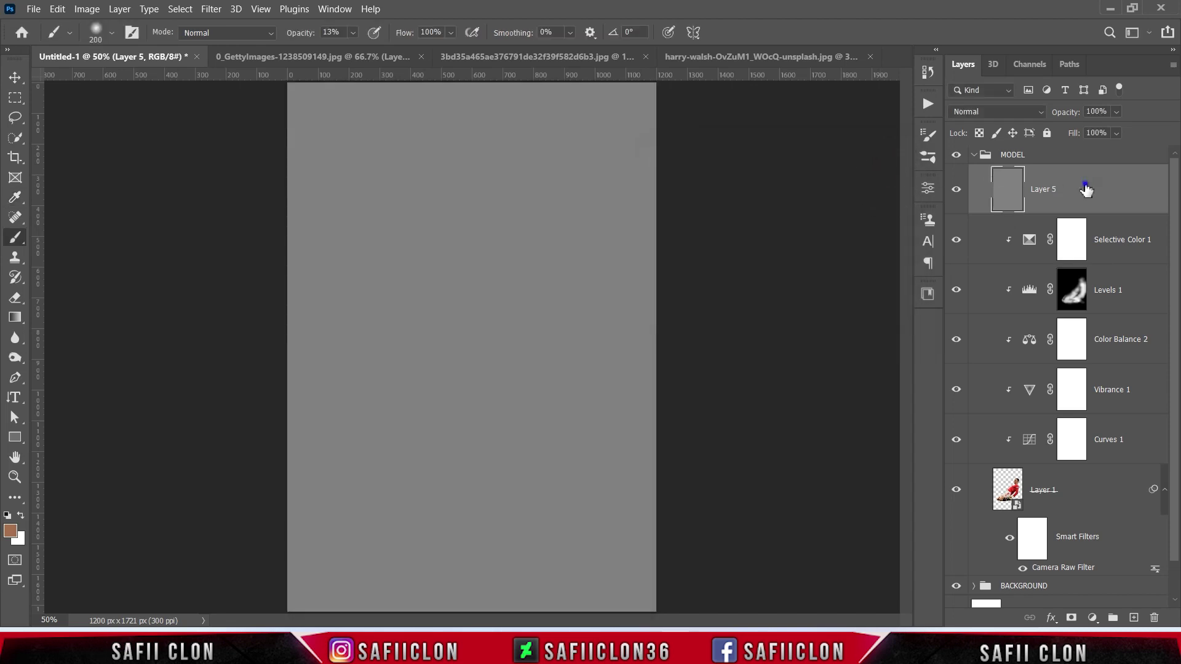
pyautogui.rightClick(1086, 190)
pyautogui.click(935, 302)
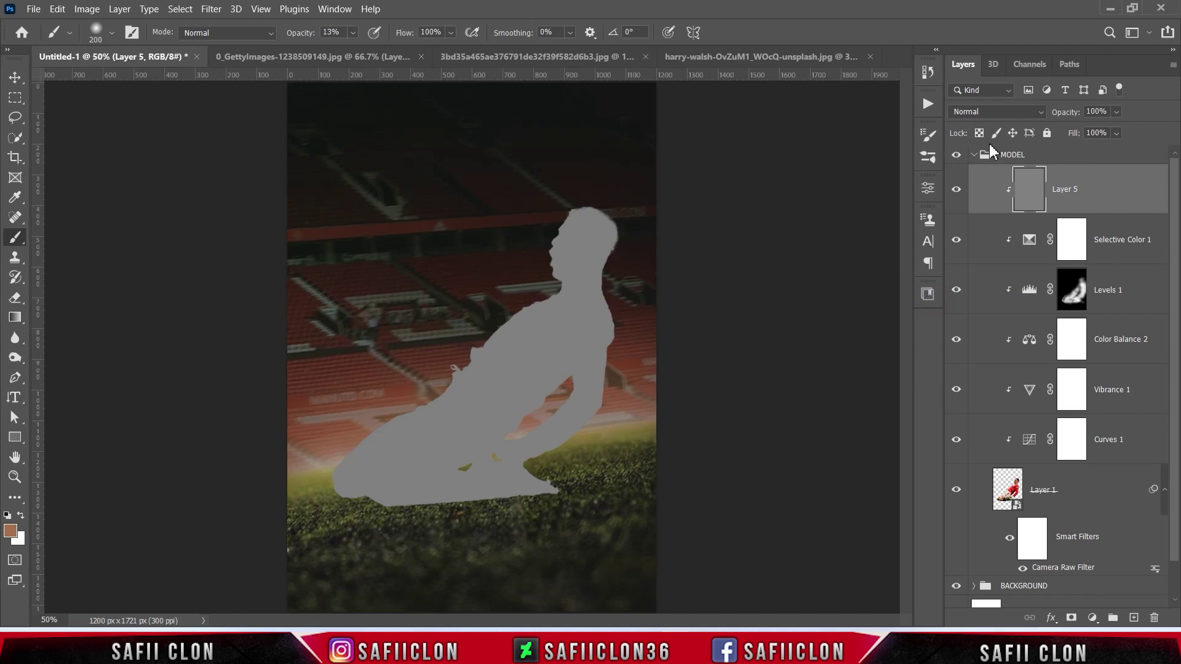
pyautogui.click(990, 112)
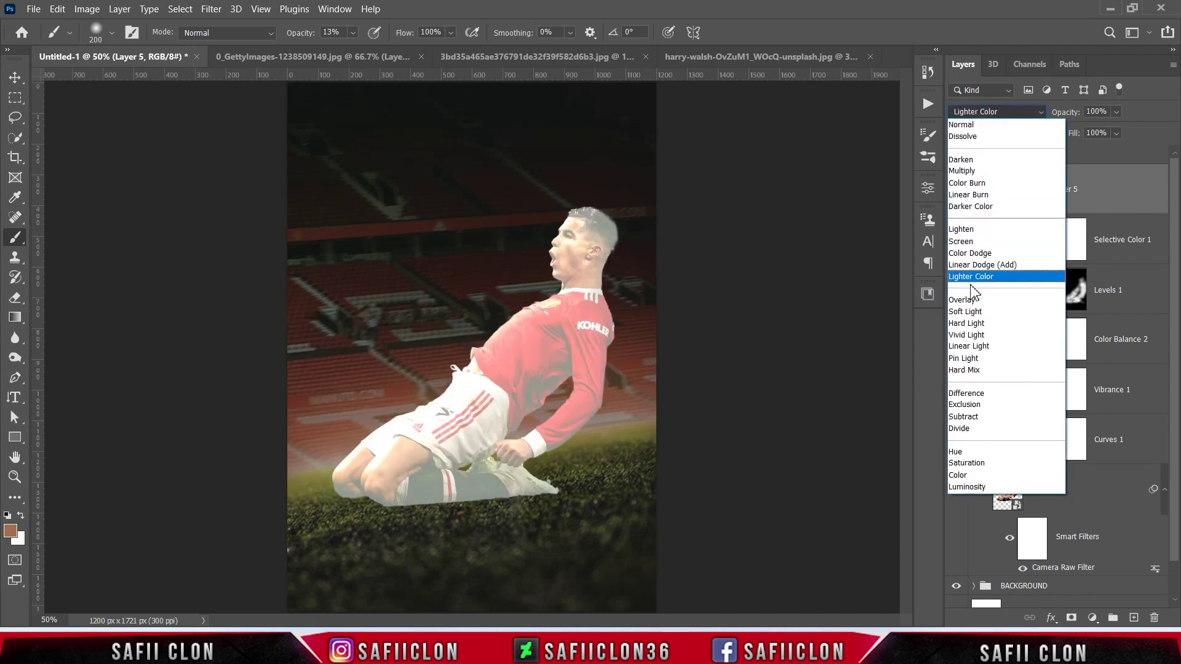
pyautogui.click(971, 313)
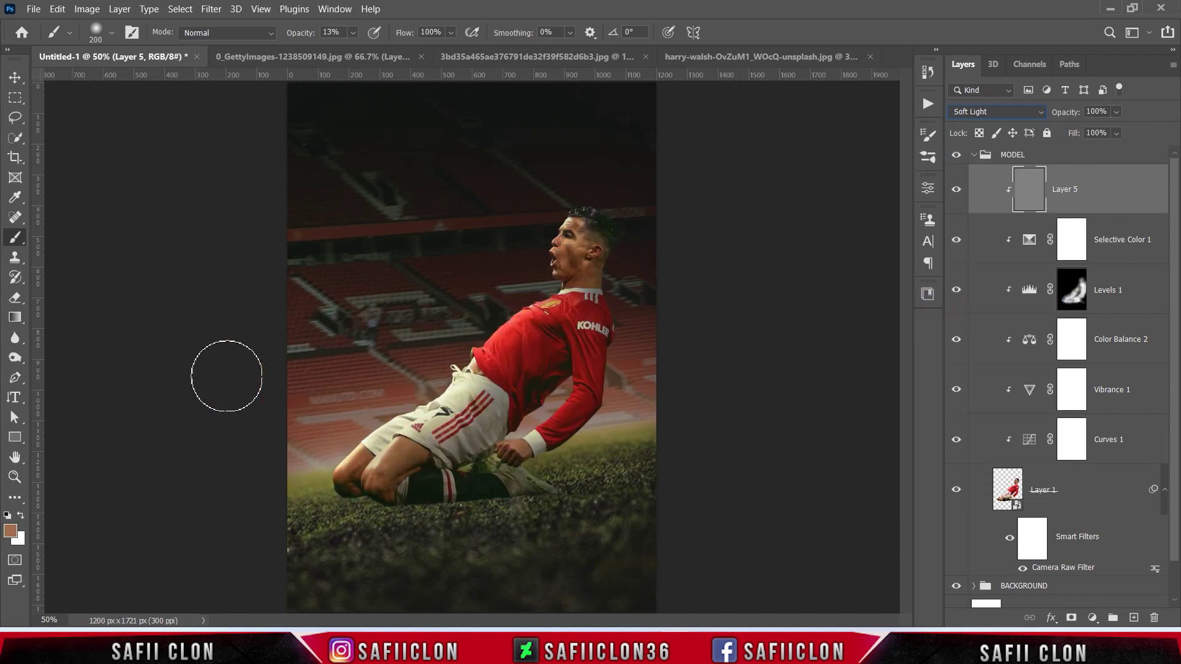
# Set up the Burn Tool with a larger brush and 22% exposure
pyautogui.click(16, 358)
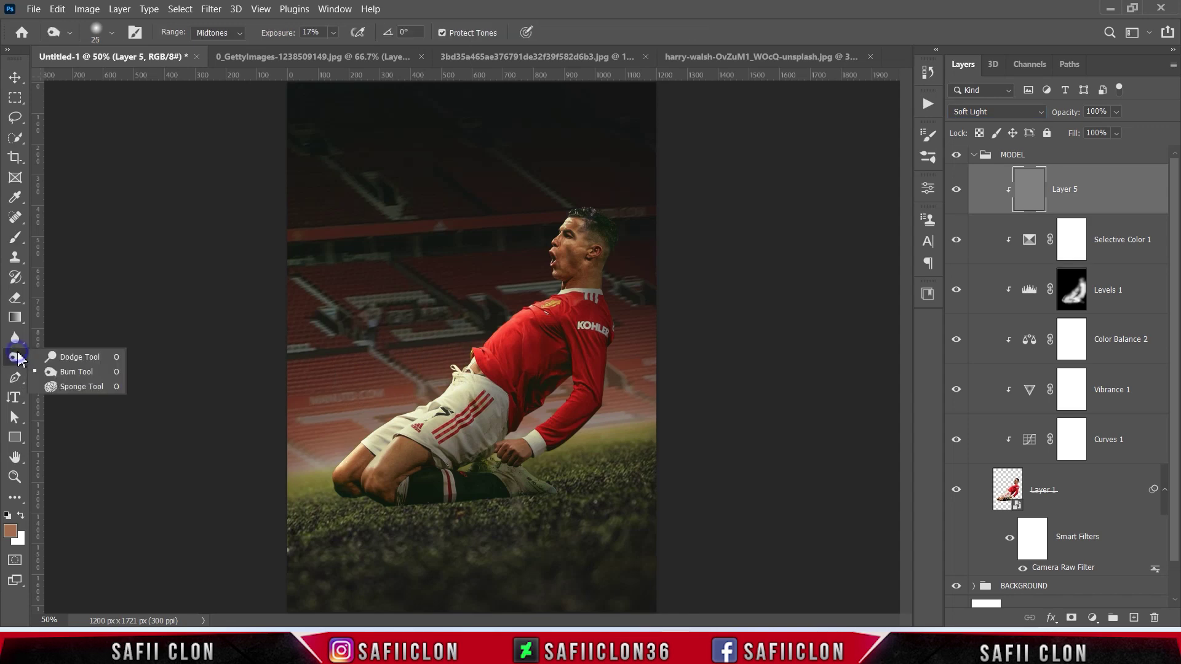
pyautogui.click(95, 372)
pyautogui.click(111, 32)
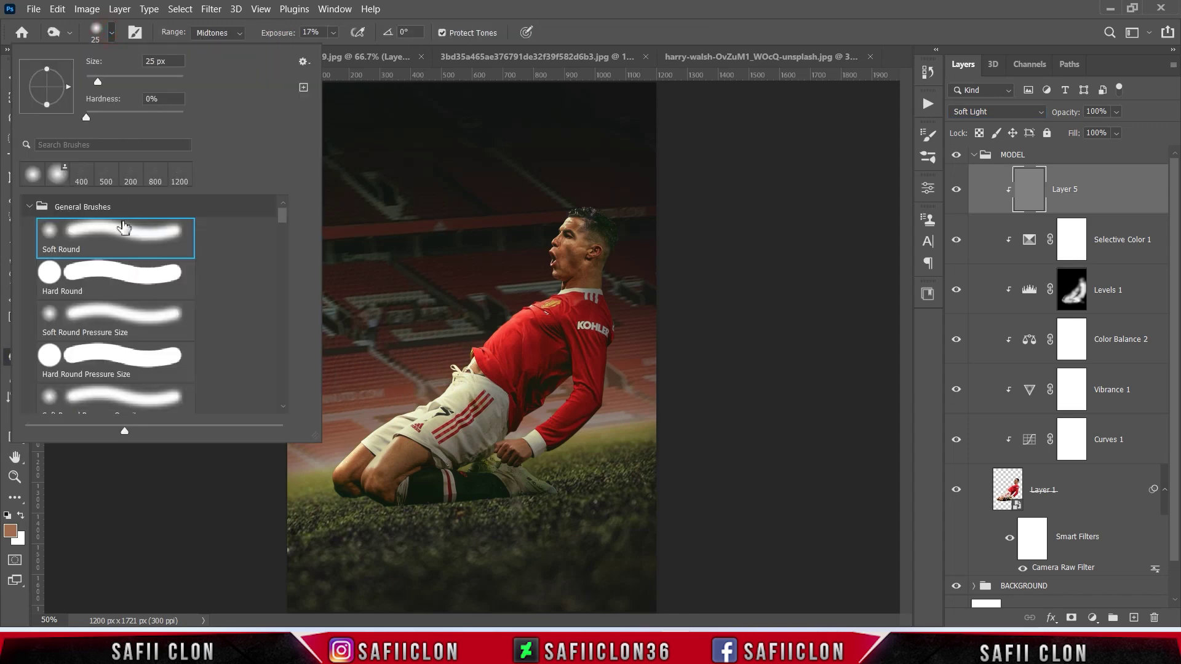
pyautogui.moveTo(101, 81); pyautogui.dragTo(115, 82)
pyautogui.press('Return')
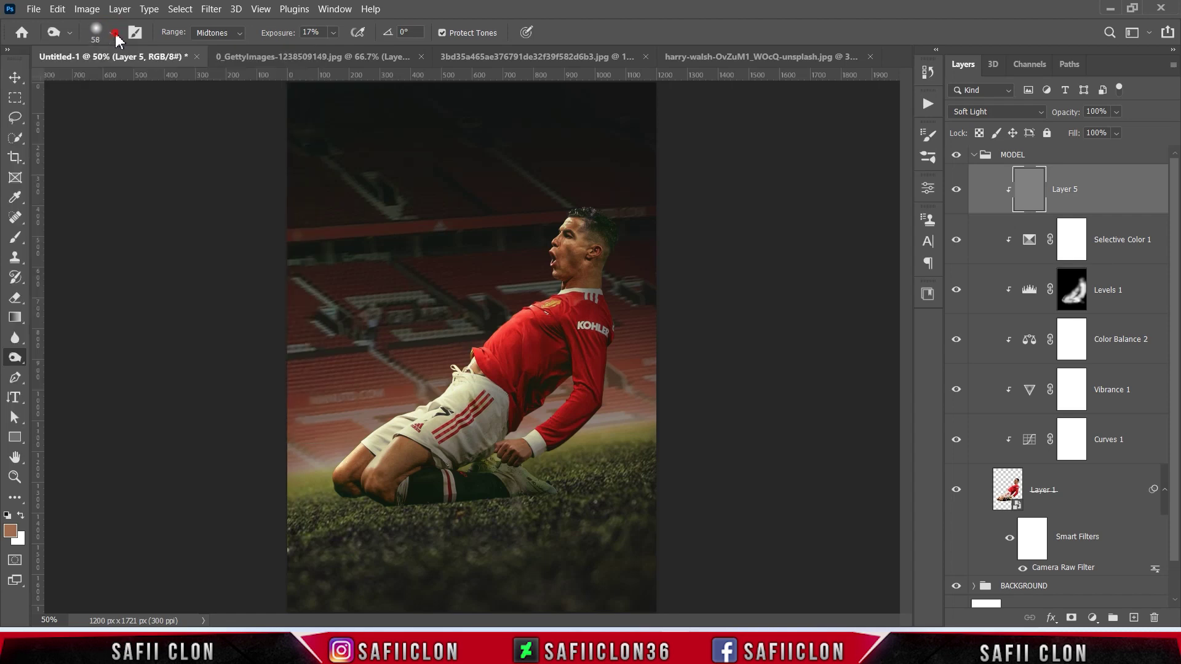
pyautogui.click(334, 33)
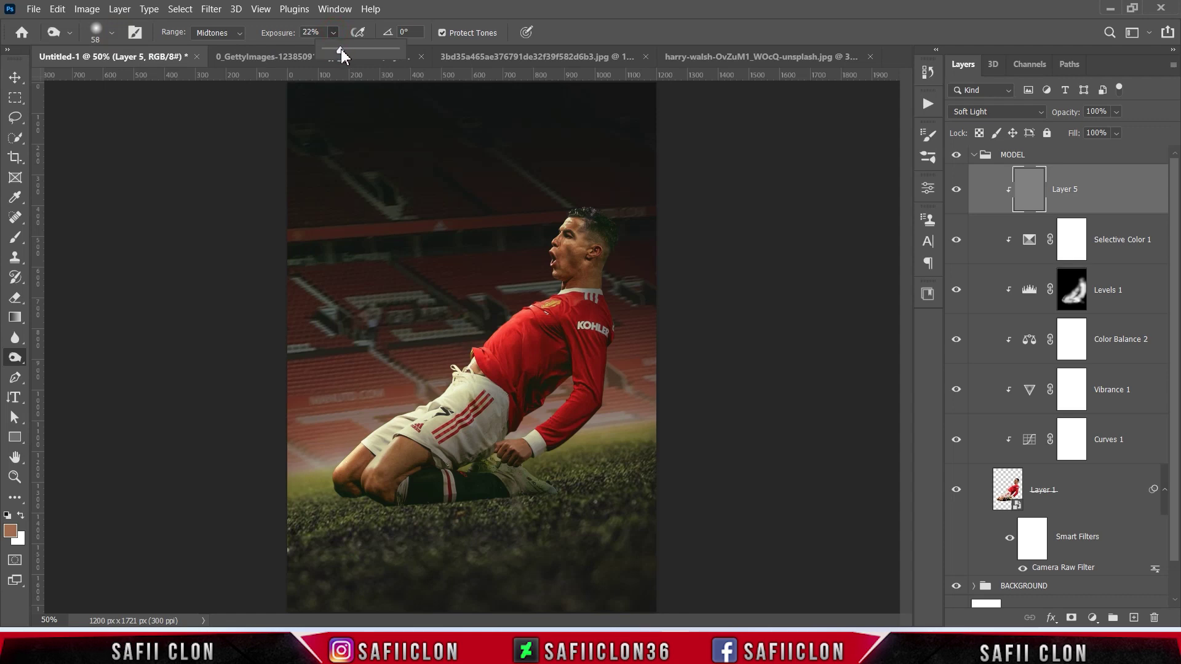
pyautogui.click(332, 32)
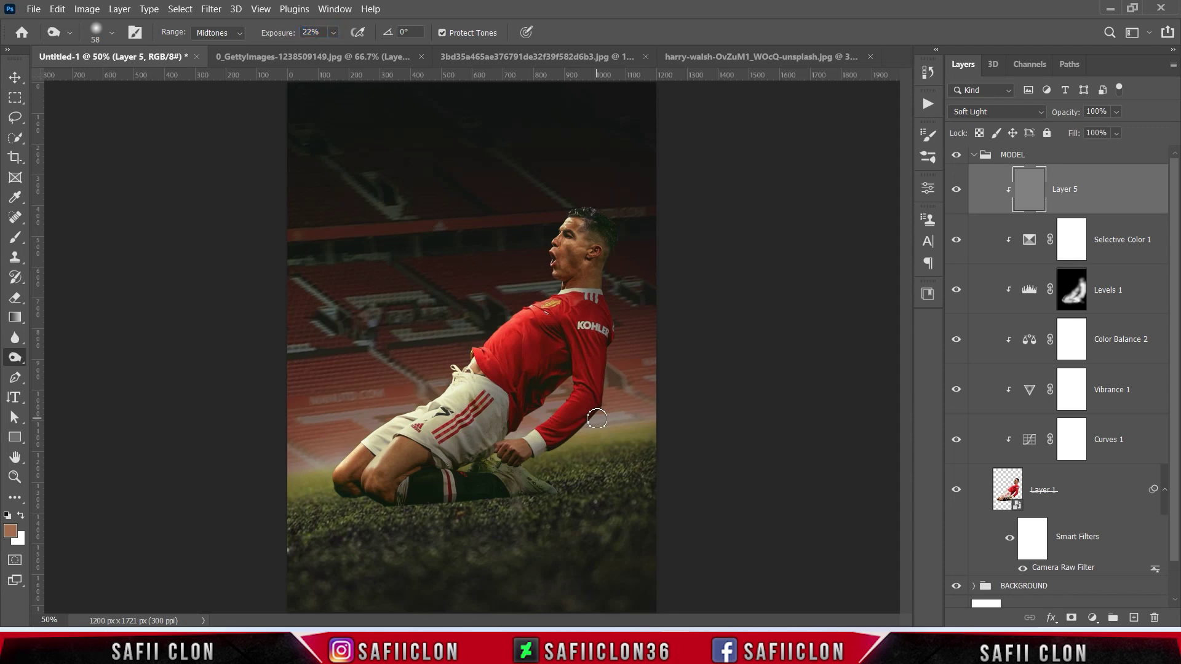
# Burn deeper shading into the player's arm and boots, then toggle the layer to compare
pyautogui.press(']')
pyautogui.press(']')
pyautogui.press(']')
pyautogui.press(']')
pyautogui.press(']')
pyautogui.press(']')
pyautogui.press(']')
pyautogui.press(']')
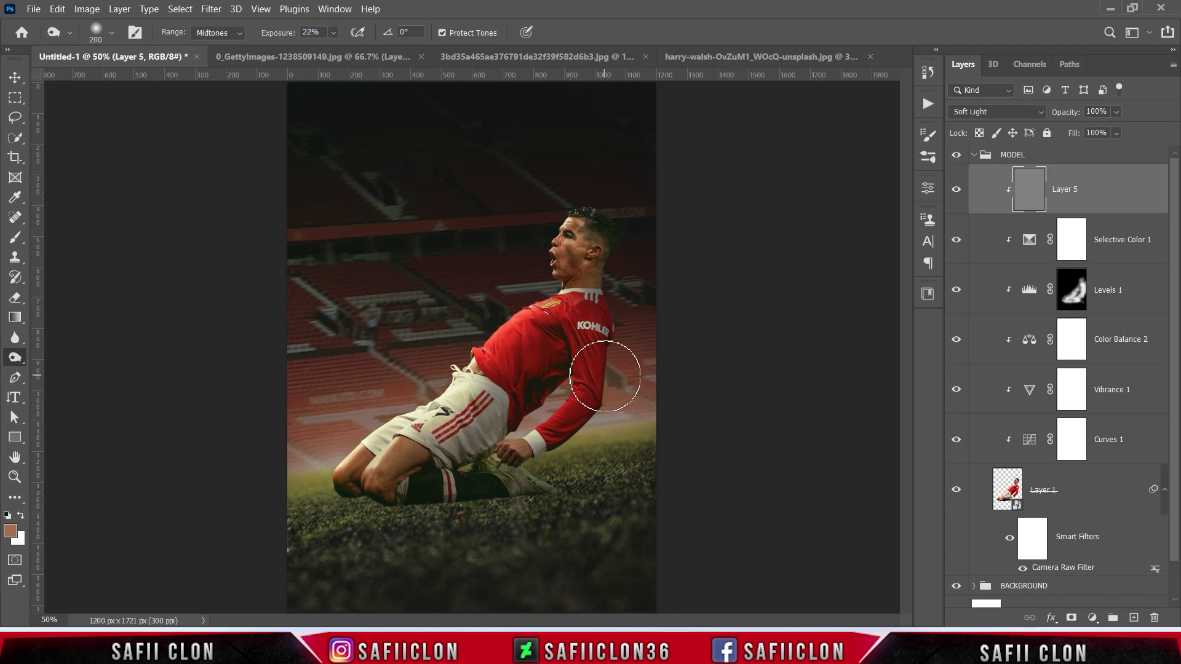
pyautogui.moveTo(605, 376); pyautogui.dragTo(607, 369)
pyautogui.press(']')
pyautogui.moveTo(519, 486)
pyautogui.mouseDown()
pyautogui.moveTo(591, 483)
pyautogui.moveTo(565, 486)
pyautogui.mouseUp()
pyautogui.press('[')
pyautogui.press('[')
pyautogui.press('[')
pyautogui.press('[')
pyautogui.hotkey('ctrl', '+')
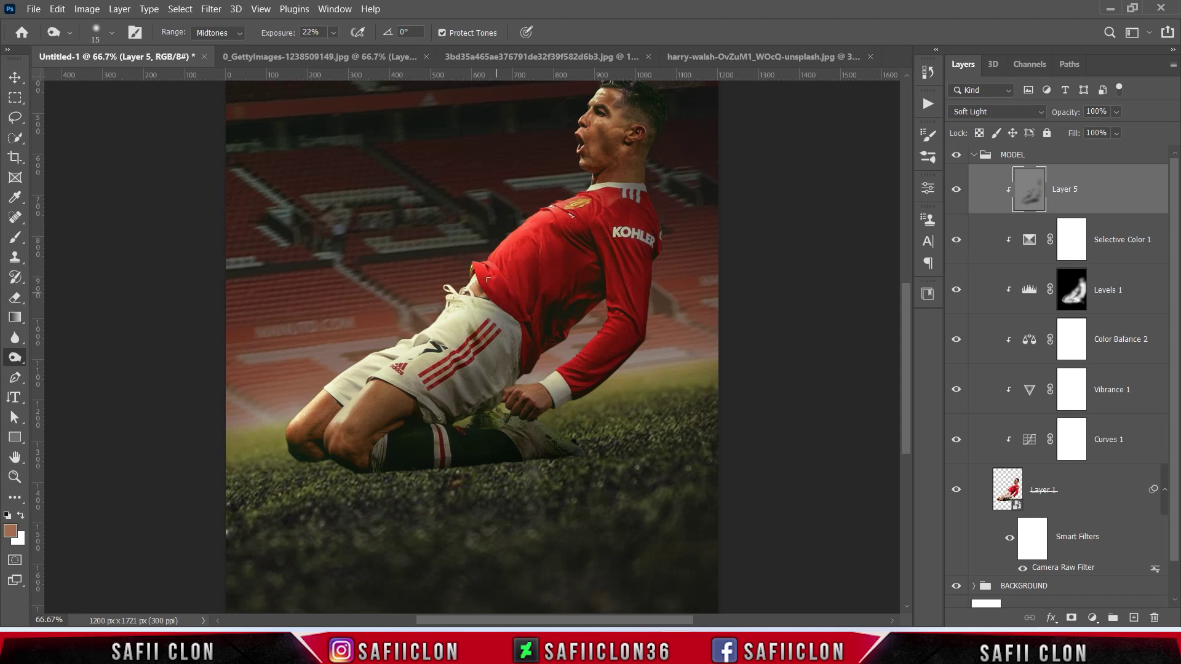
pyautogui.press(']')
pyautogui.press(']')
pyautogui.press(']')
pyautogui.press(']')
pyautogui.scroll(1, 554, 246)
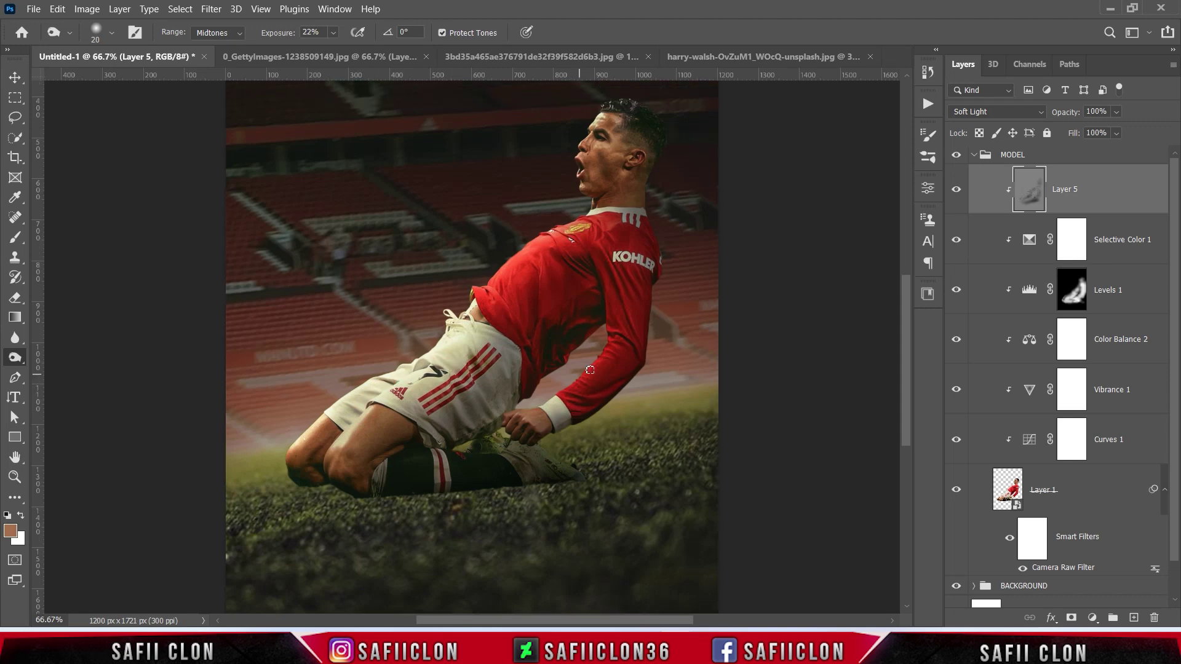
pyautogui.press(']')
pyautogui.press(']')
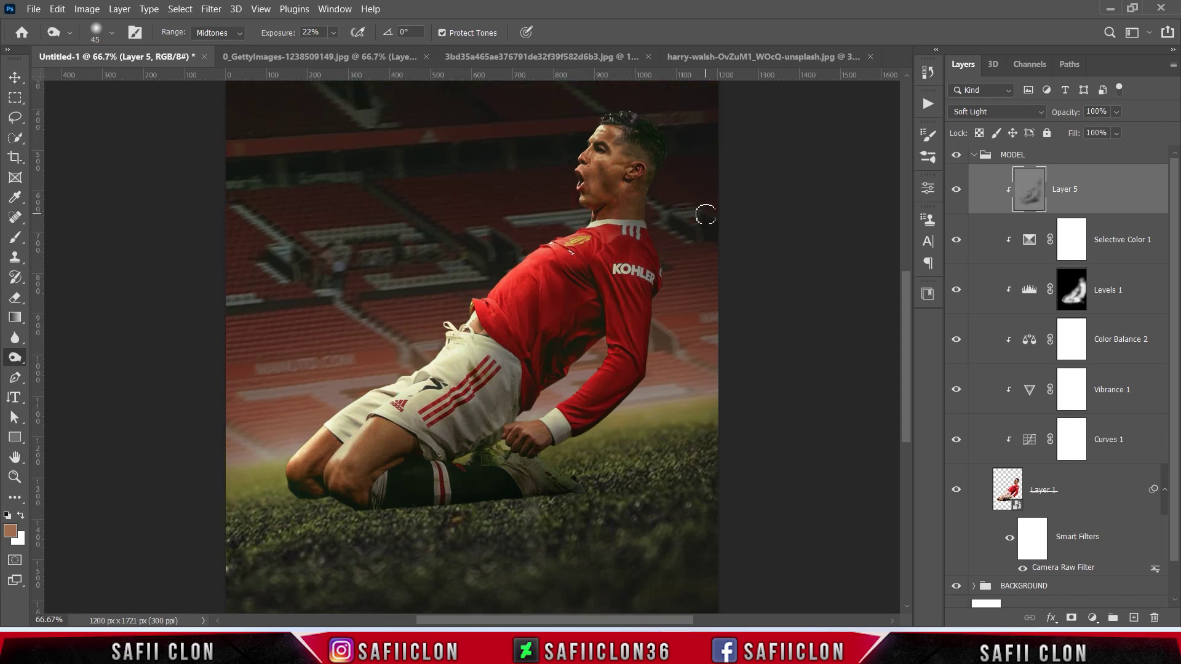
pyautogui.click(957, 189)
pyautogui.rightClick(15, 357)
# Switch to the Dodge tool at 21% midtone exposure and begin lightening highlights
pyautogui.click(61, 355)
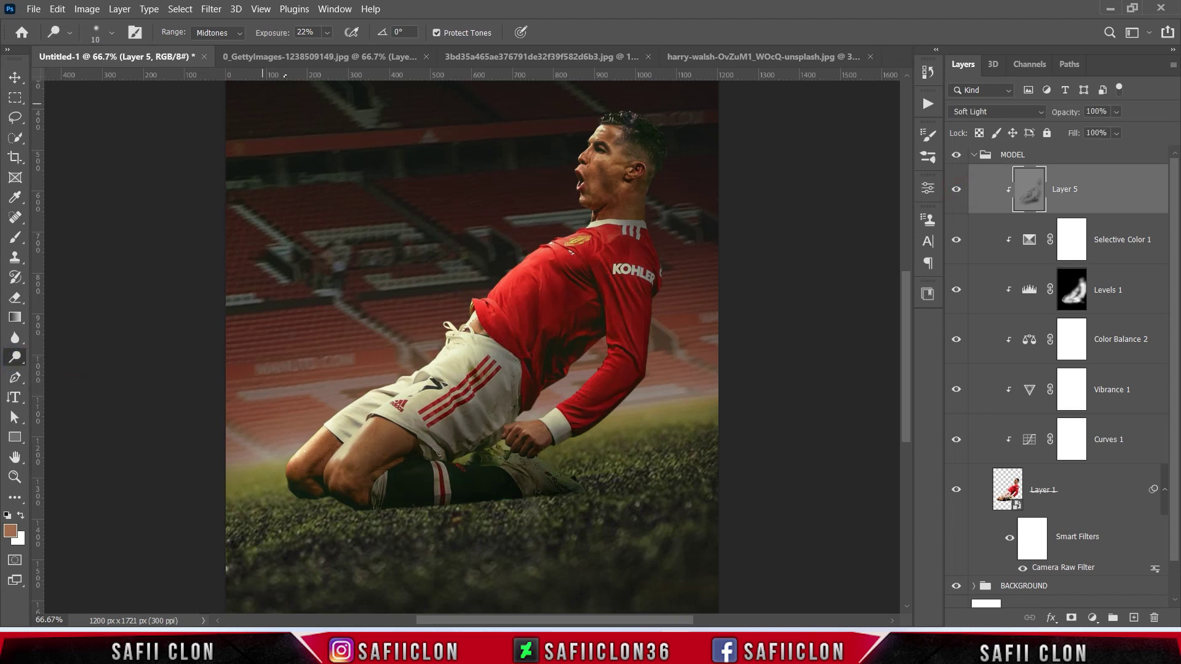
pyautogui.click(327, 33)
pyautogui.press('[')
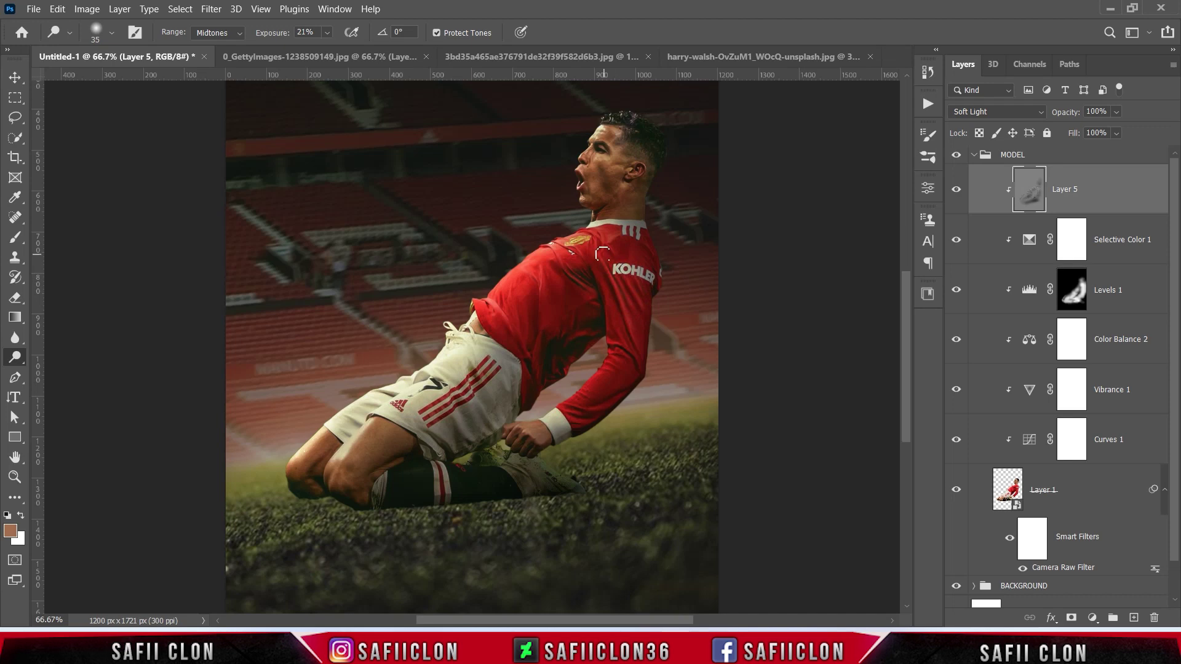
pyautogui.press(']')
pyautogui.press(']')
pyautogui.press(']')
pyautogui.press(']')
pyautogui.press(']')
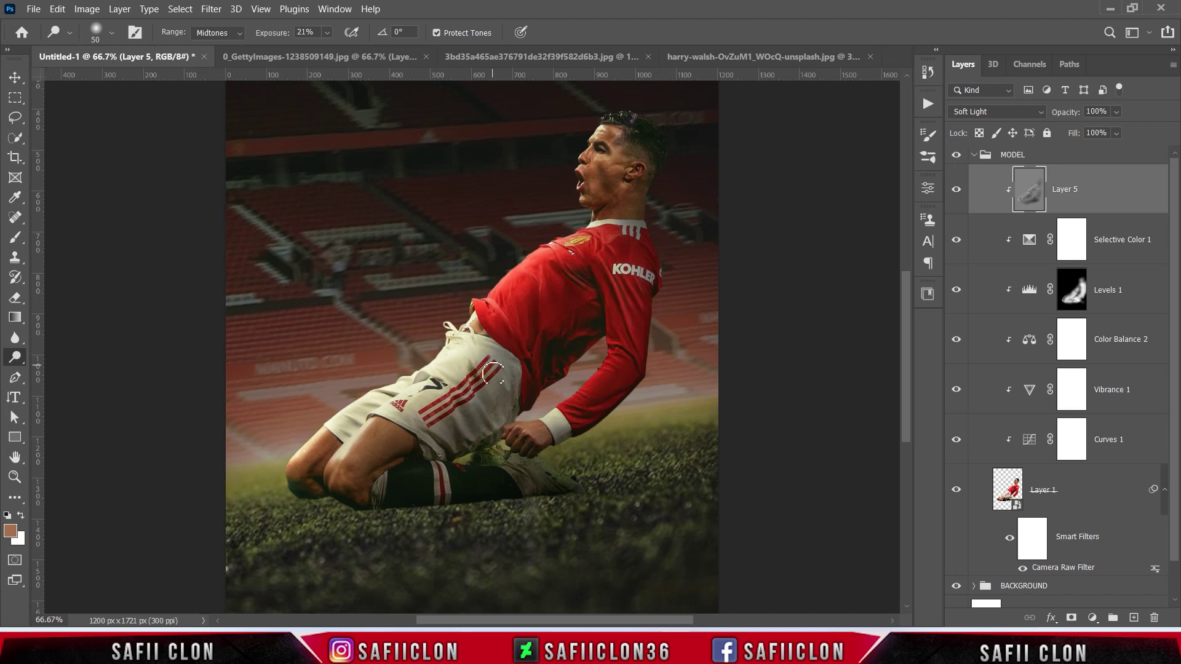
pyautogui.press('[')
pyautogui.press('[')
pyautogui.press('[')
pyautogui.press('[')
# Dodge the face, ear, jersey and arm highlights, then toggle Layer 5 to compare
pyautogui.scroll(2, 490, 343)
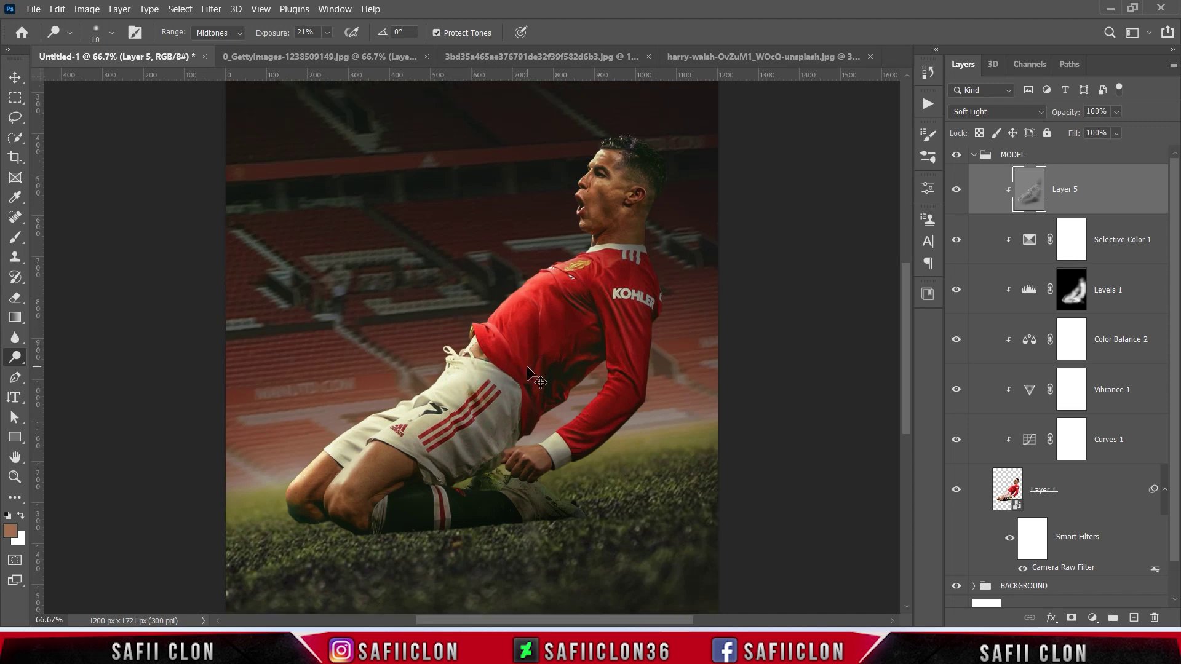
pyautogui.scroll(5, 548, 325)
pyautogui.press(']')
pyautogui.press(']')
pyautogui.press(']')
pyautogui.press('[')
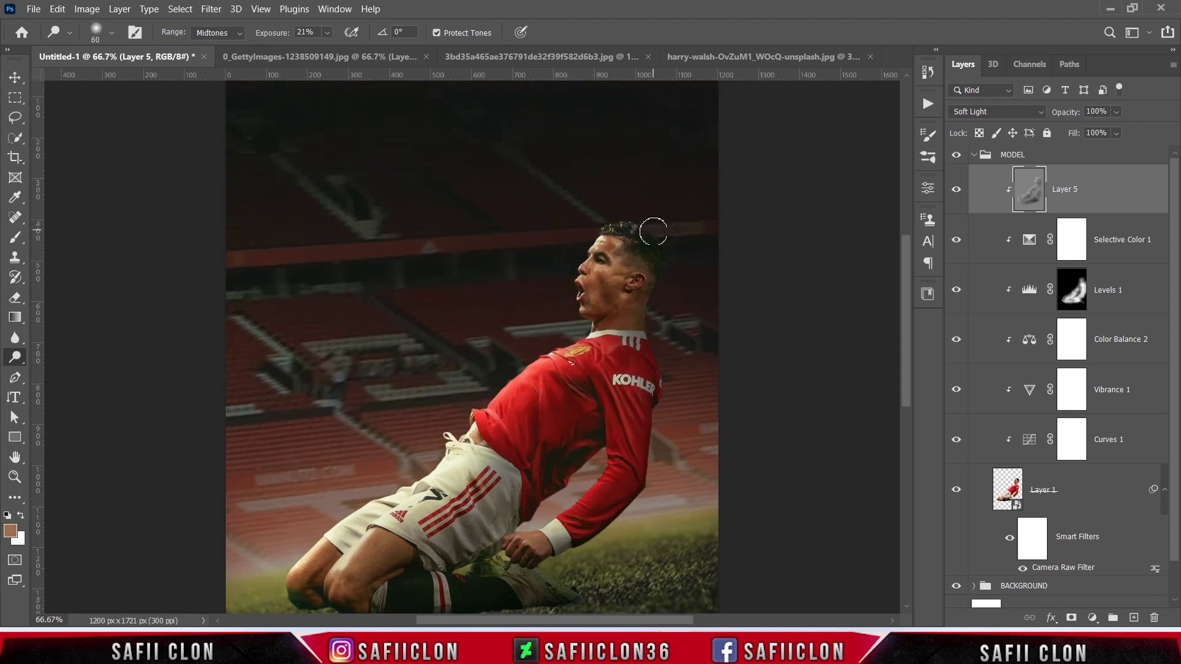
pyautogui.press('[')
pyautogui.press('[')
pyautogui.press(']')
pyautogui.press(']')
pyautogui.press(']')
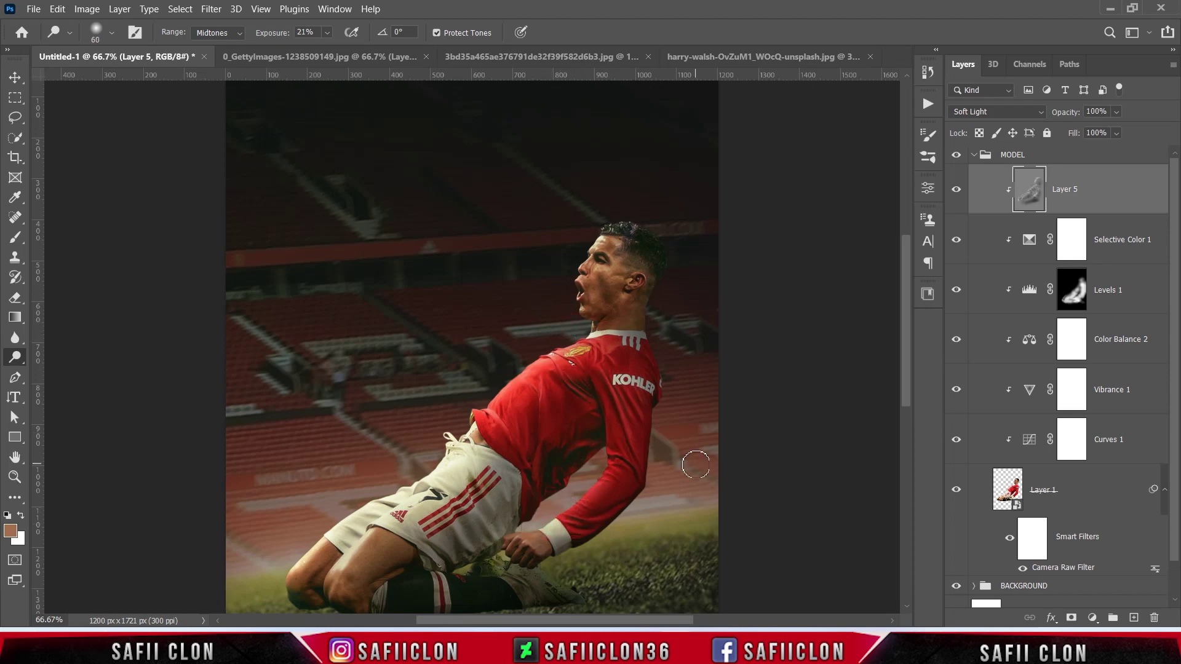
pyautogui.hotkey('ctrl', '-')
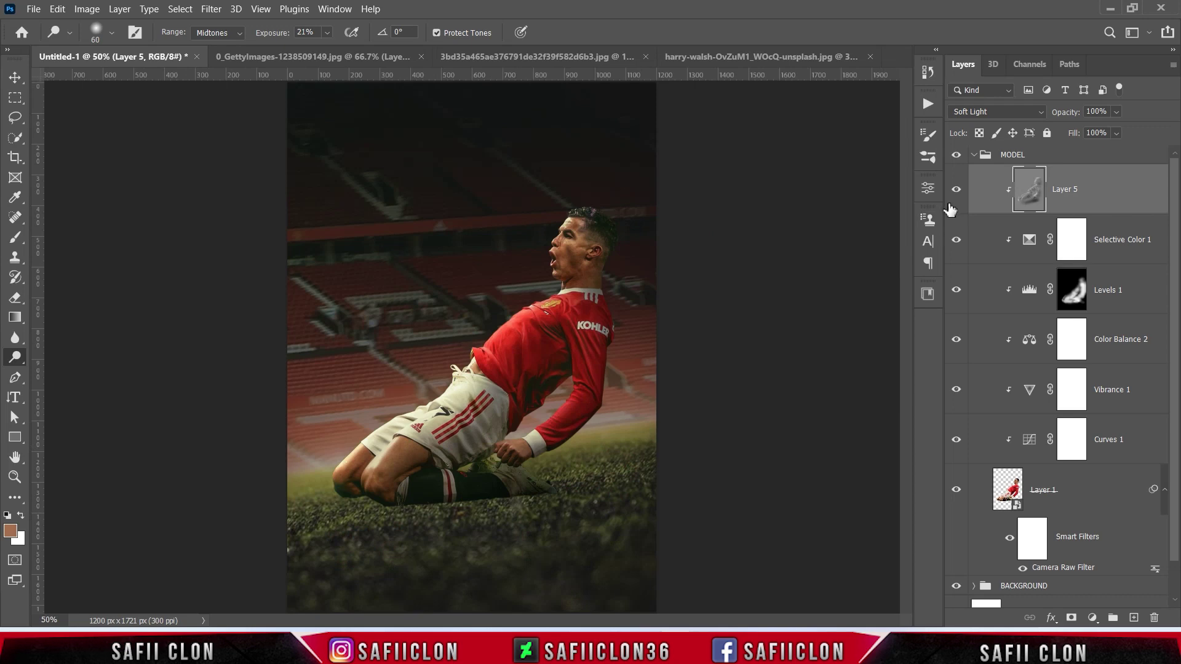
pyautogui.click(956, 190)
pyautogui.click(957, 192)
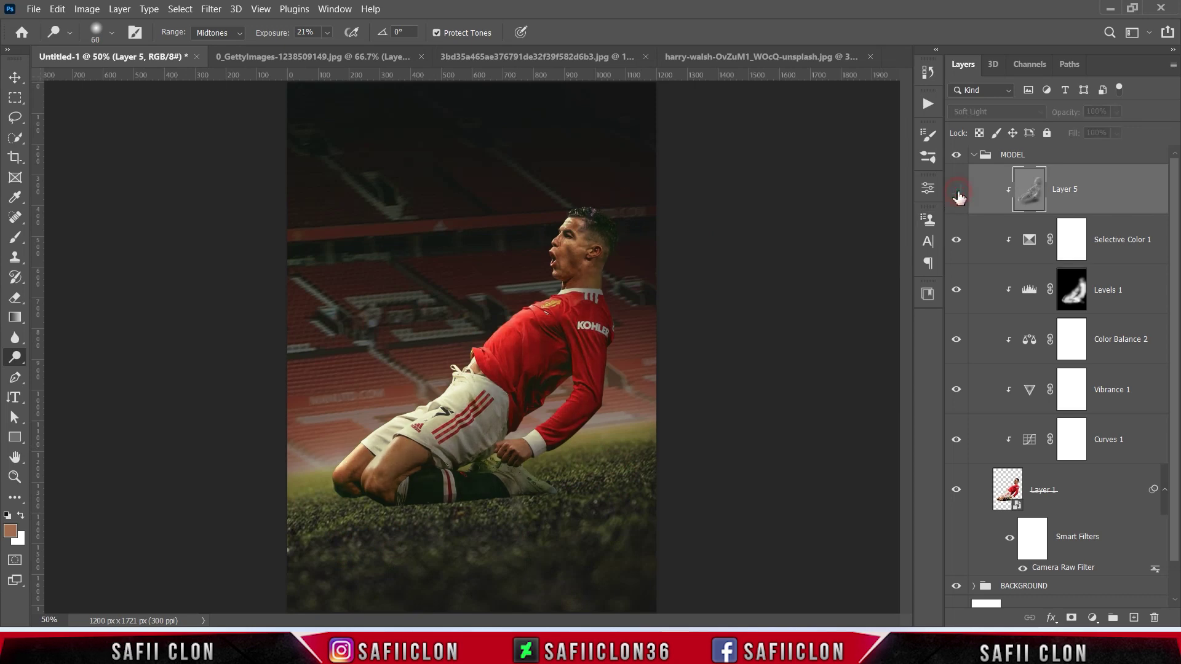
pyautogui.click(957, 191)
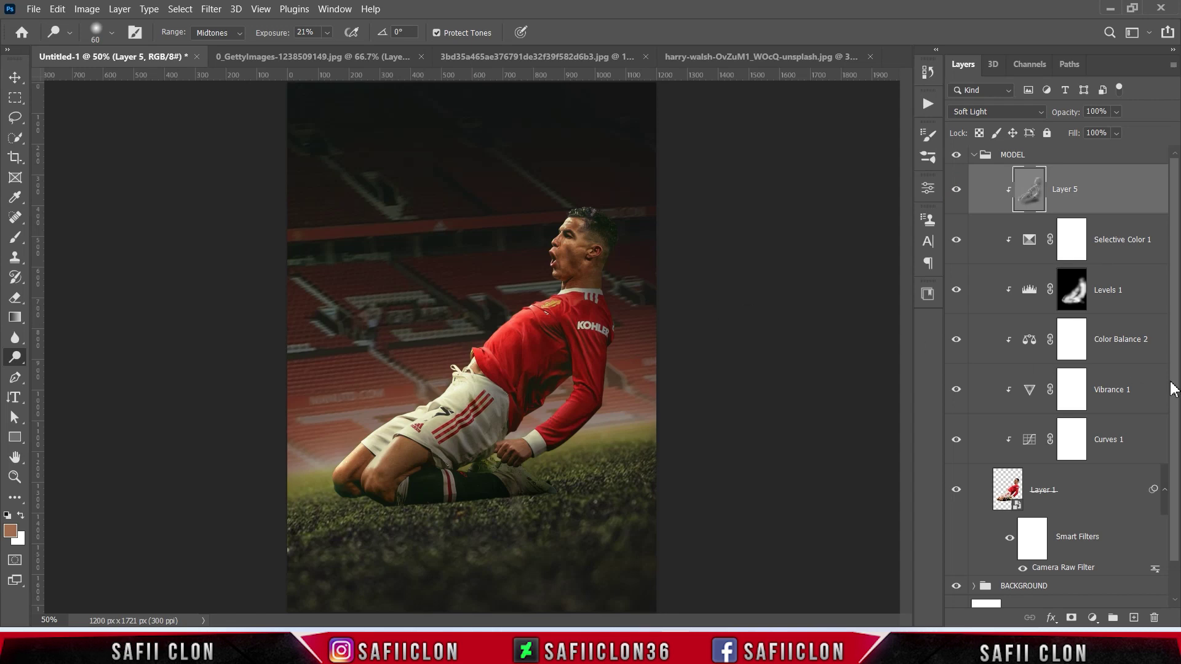
pyautogui.scroll(-1, 1175, 360)
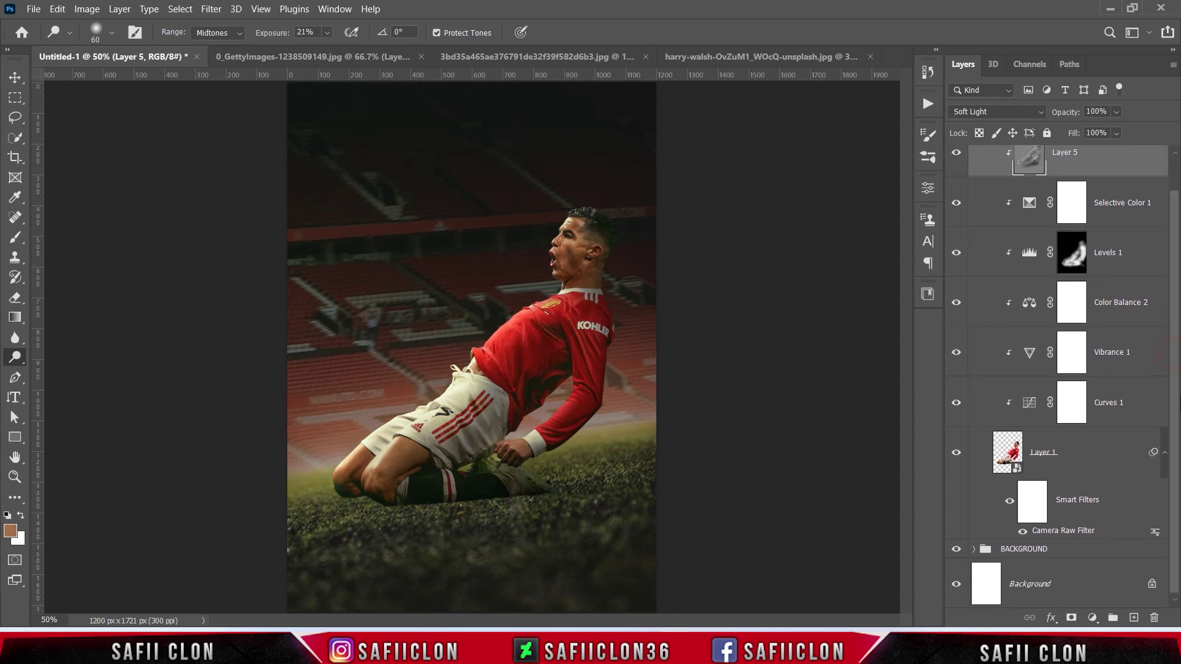
# Open the Blending Options for the footballer layer, Layer 1
pyautogui.click(1104, 463)
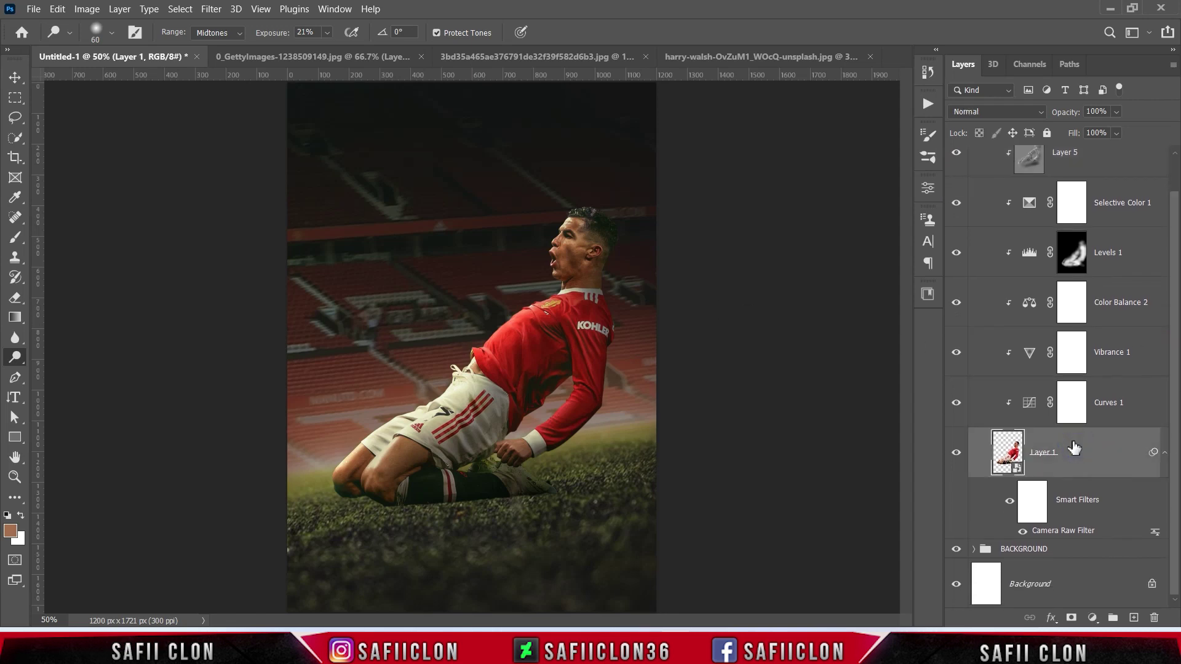
pyautogui.rightClick(1078, 449)
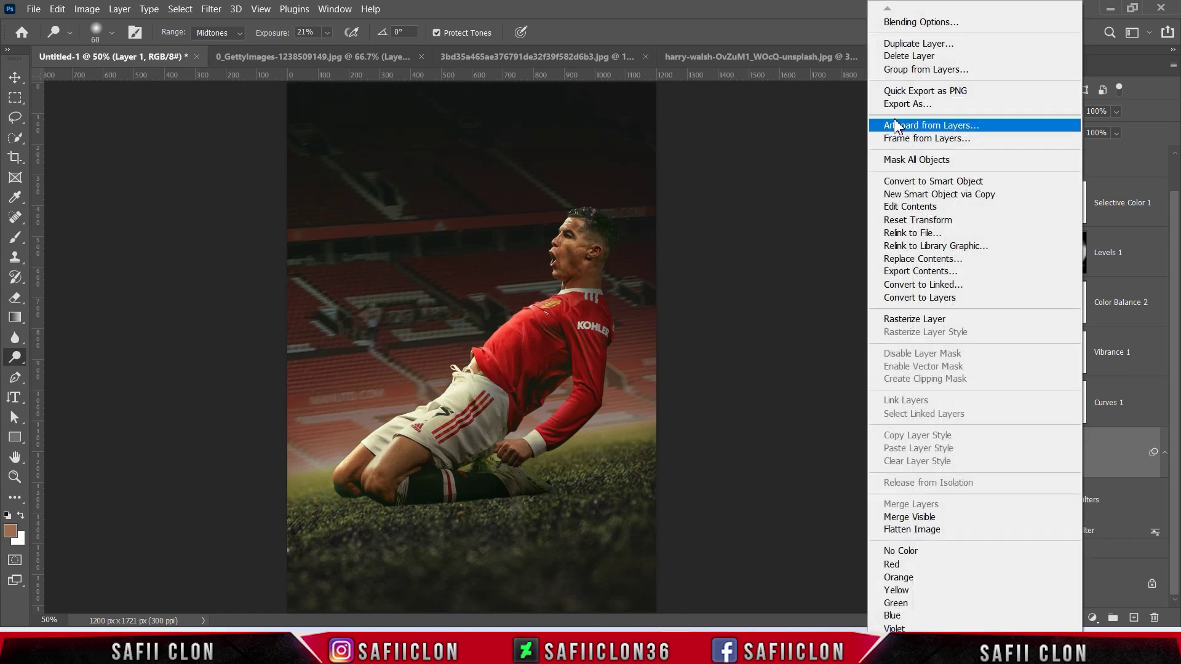
pyautogui.click(893, 22)
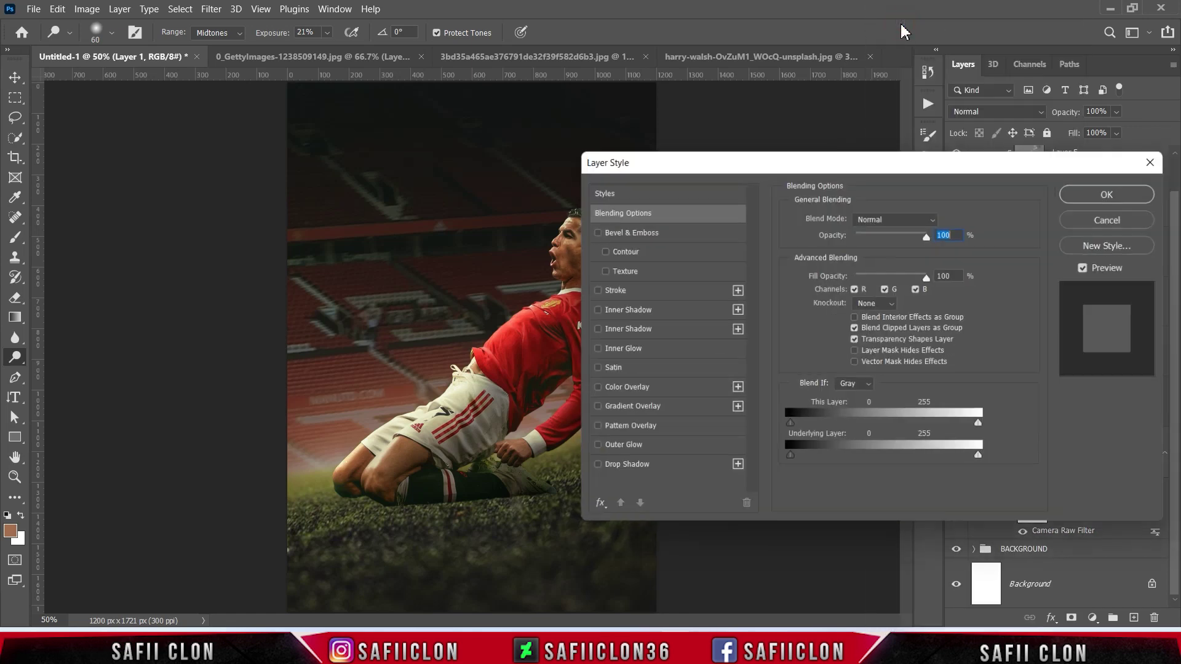
pyautogui.moveTo(743, 159); pyautogui.dragTo(850, 127)
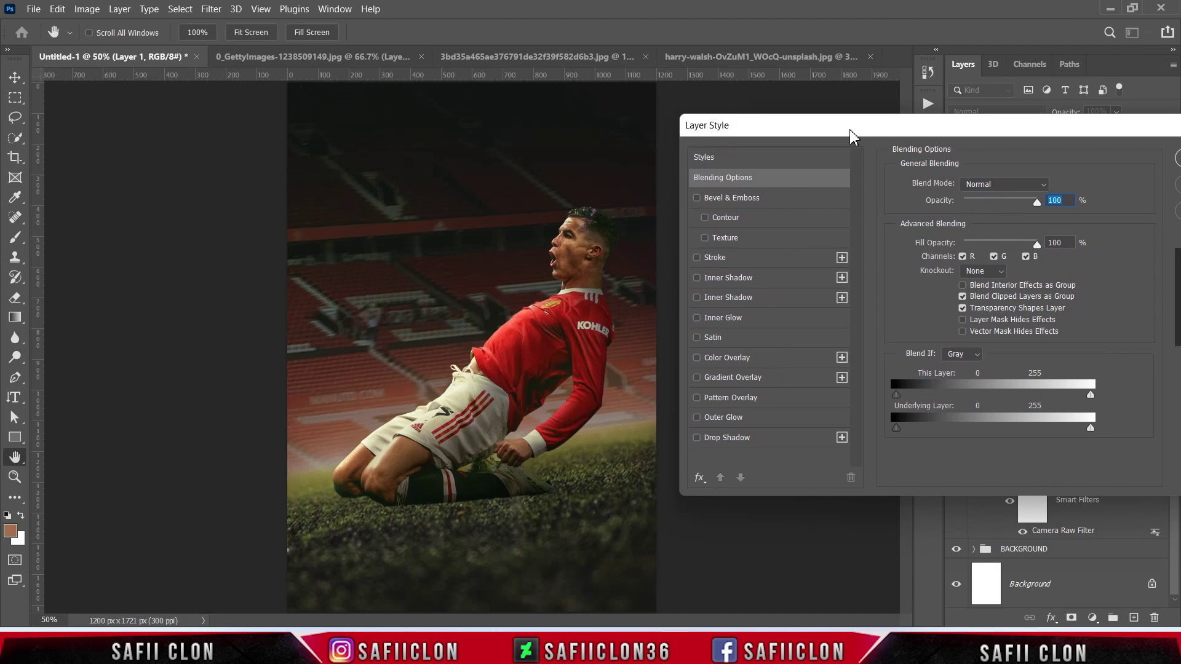
# Enable a Color Dodge Inner Shadow in pale yellow #fffa70
pyautogui.click(747, 281)
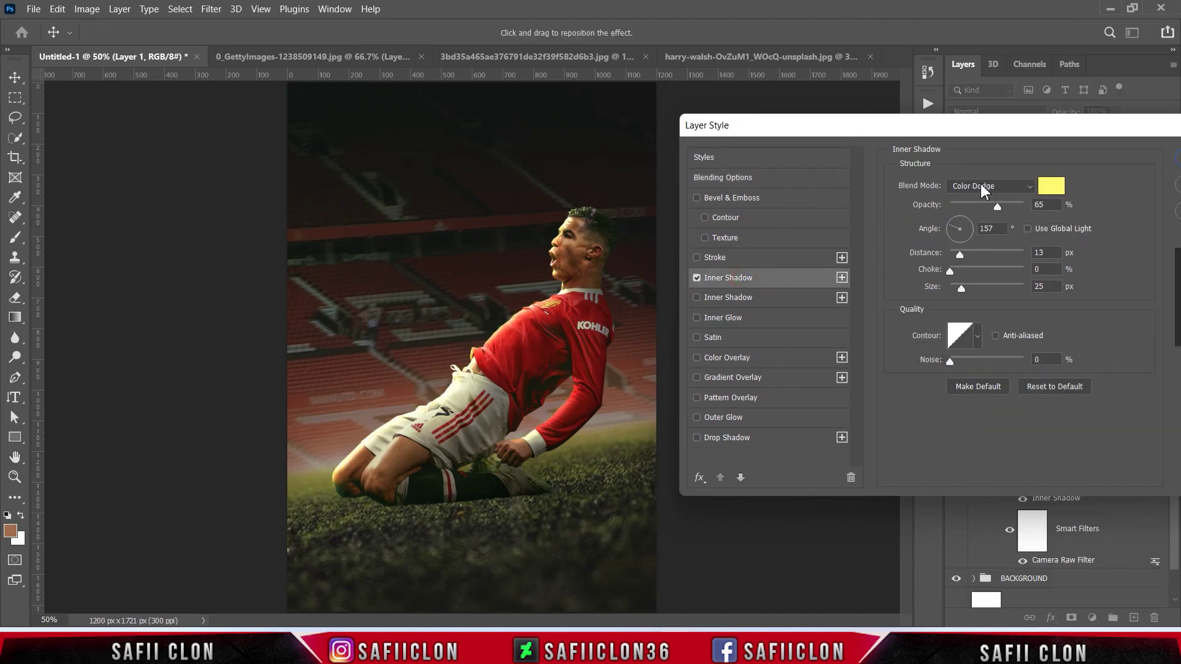
pyautogui.click(981, 184)
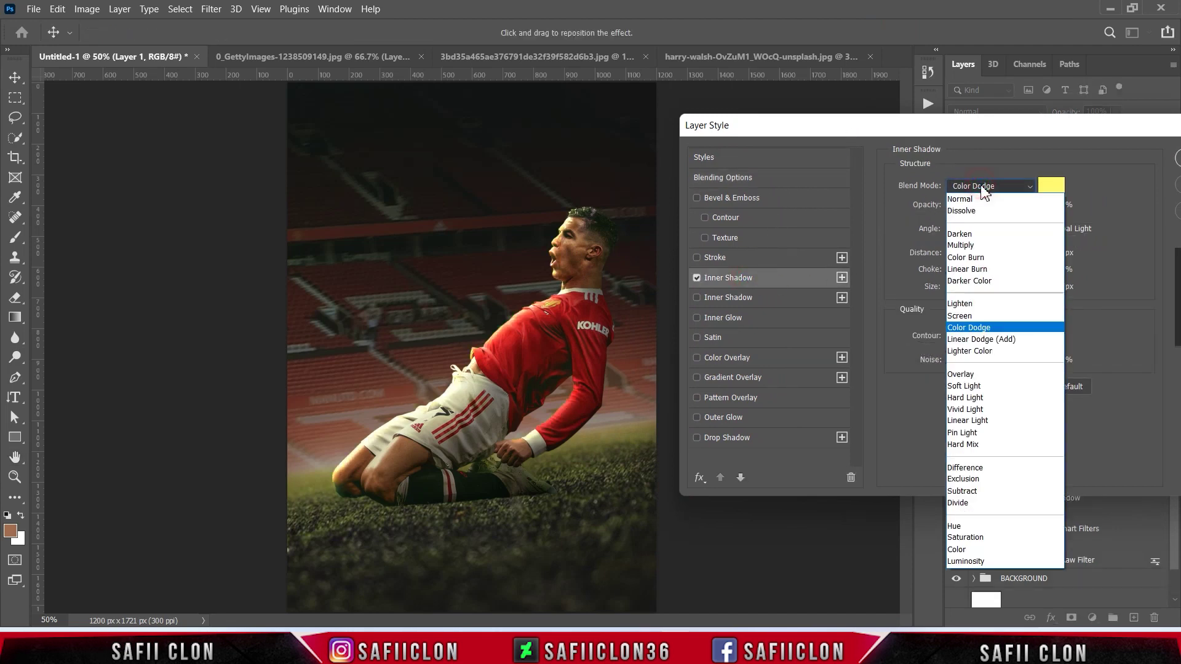
pyautogui.click(967, 329)
pyautogui.click(1054, 188)
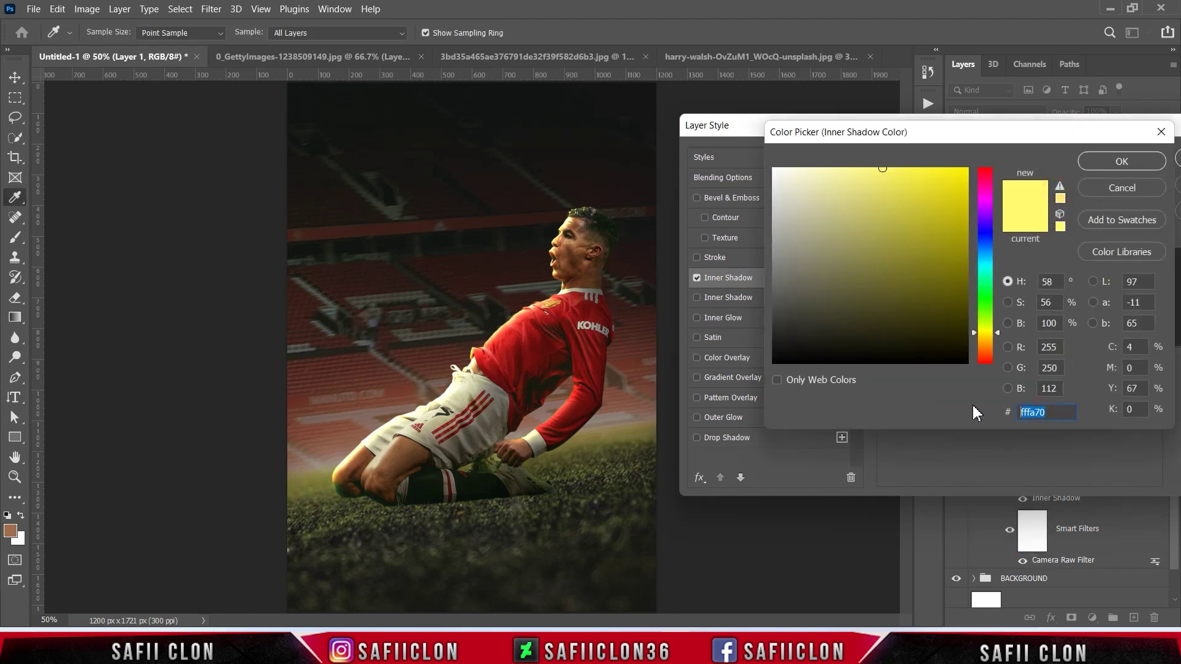
pyautogui.write('fff')
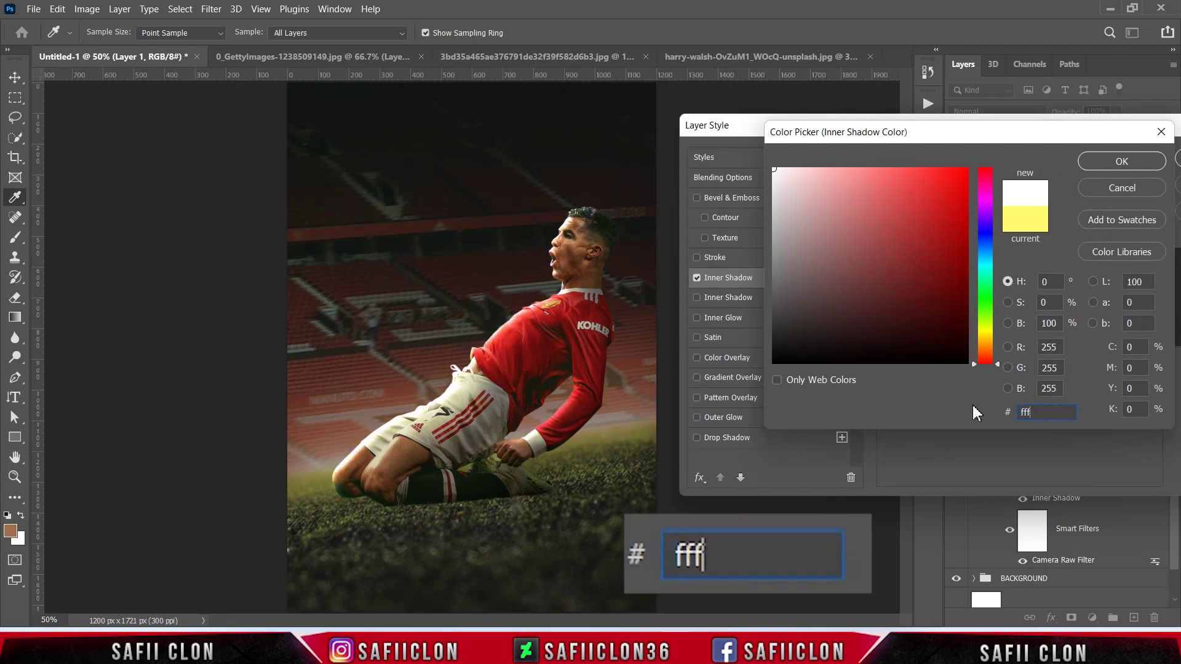
pyautogui.write('a70')
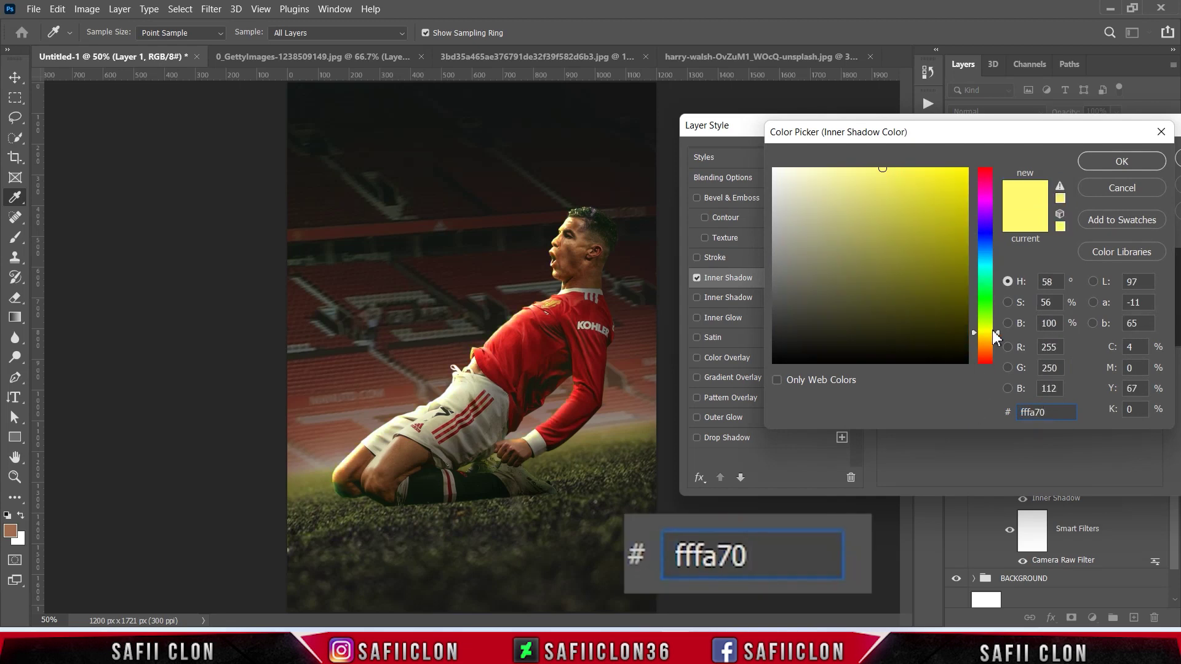
pyautogui.click(1120, 162)
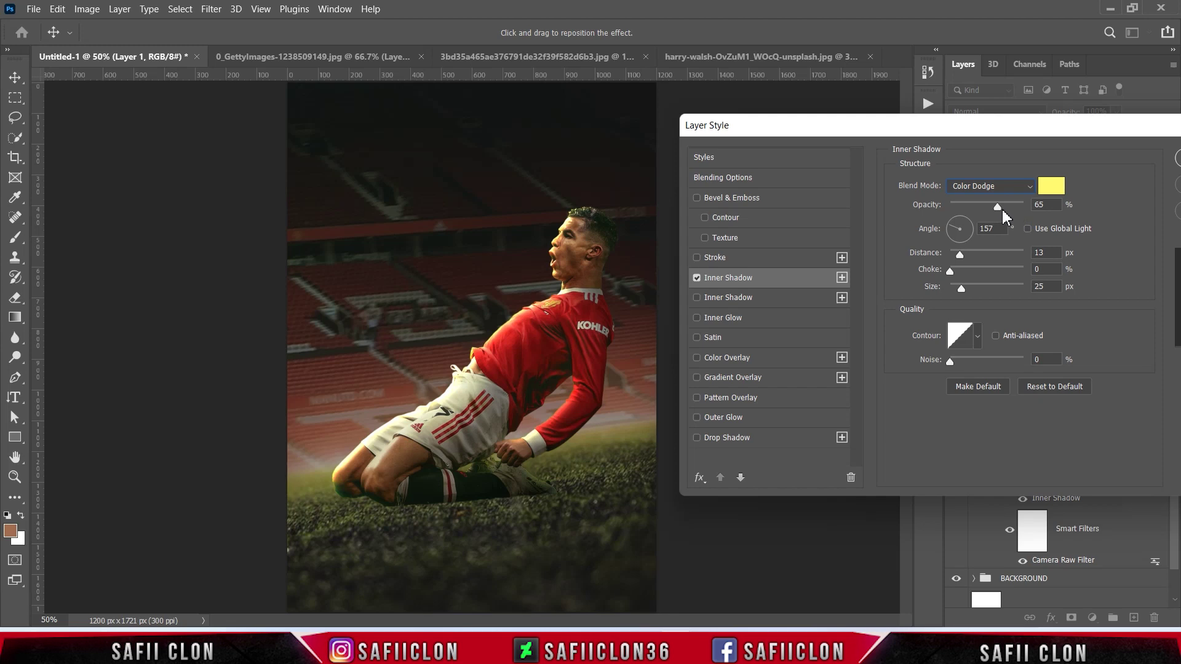
pyautogui.press('Tab')
# Set the Inner Shadow to angle 152°, distance 4 px, size 6 px, and apply it
pyautogui.moveTo(956, 233)
pyautogui.mouseDown()
pyautogui.moveTo(945, 245)
pyautogui.moveTo(947, 229)
pyautogui.mouseUp()
pyautogui.moveTo(959, 255); pyautogui.dragTo(954, 257)
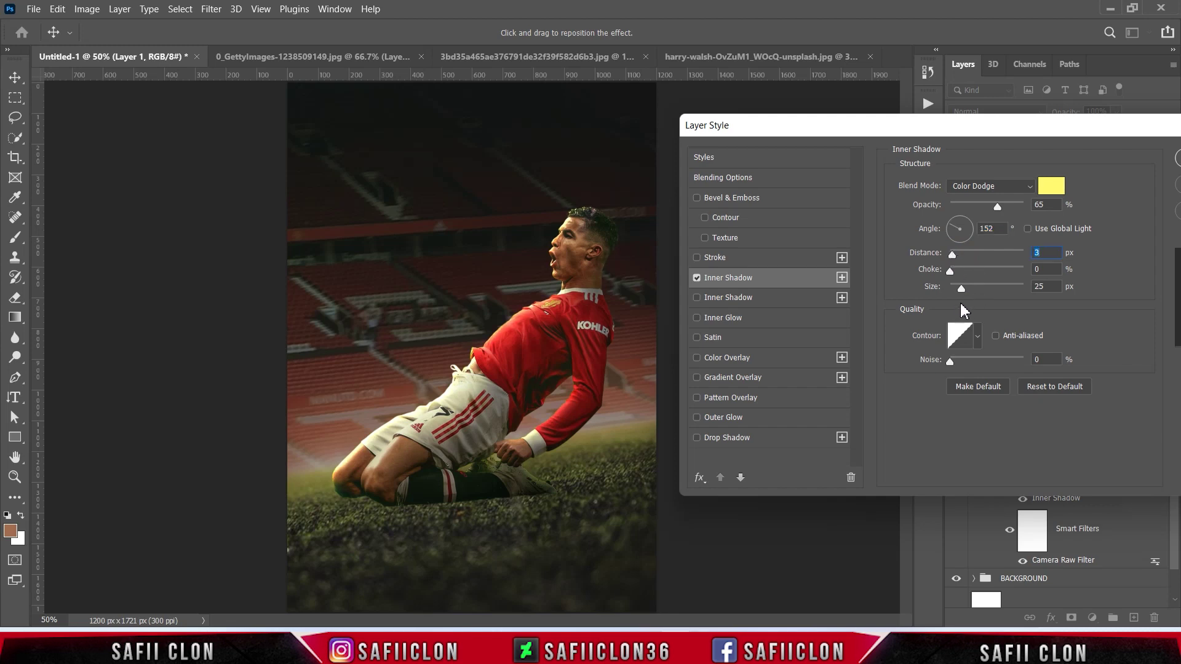
pyautogui.moveTo(963, 296); pyautogui.dragTo(958, 296)
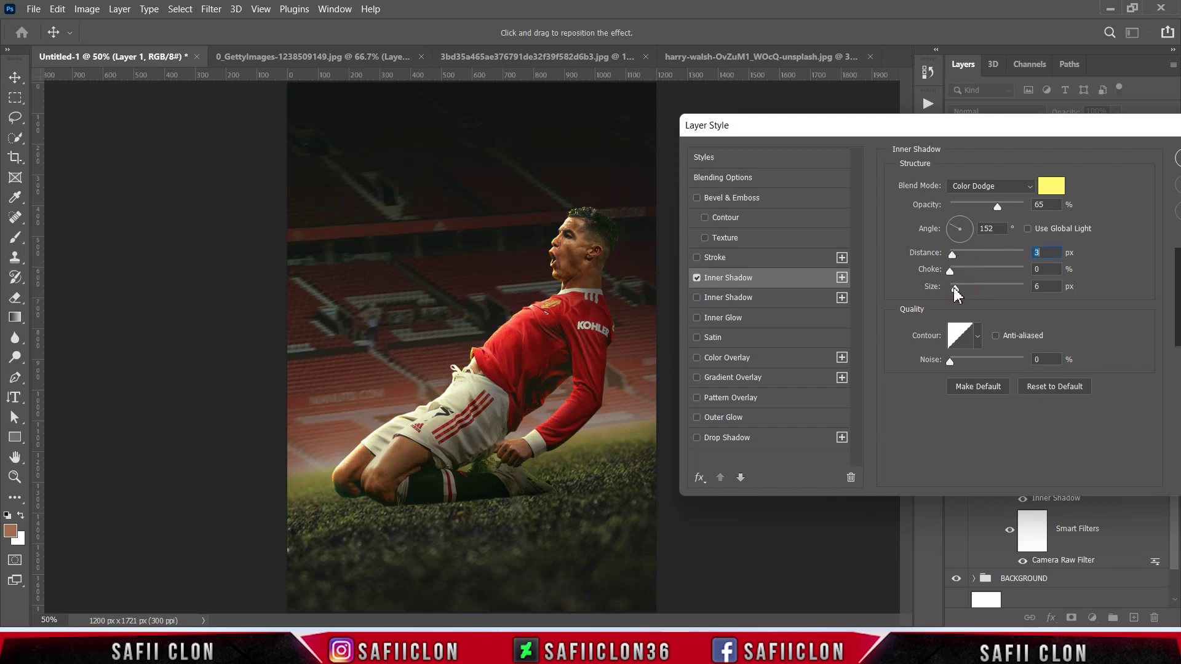
pyautogui.click(954, 288)
pyautogui.click(953, 255)
pyautogui.moveTo(1096, 137); pyautogui.dragTo(812, 159)
pyautogui.click(922, 184)
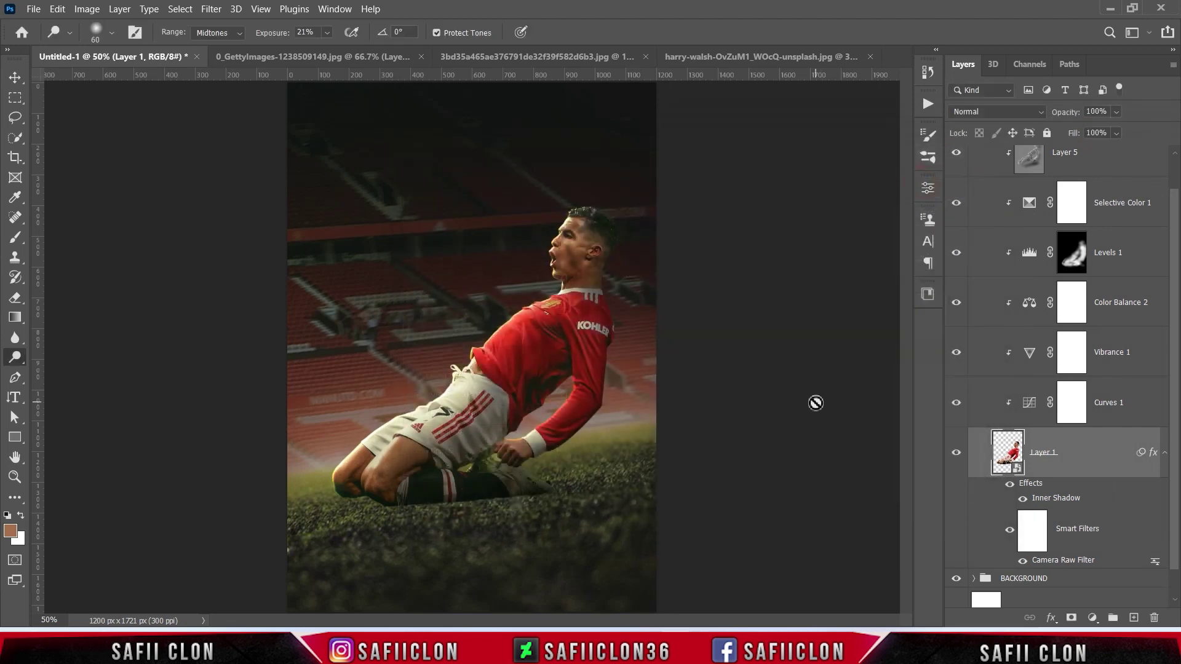
# Toggle the inner shadow on and off to compare, then zoom out to the whole poster
pyautogui.click(1022, 500)
pyautogui.click(1022, 500)
pyautogui.click(1022, 499)
pyautogui.hotkey('ctrl', '-')
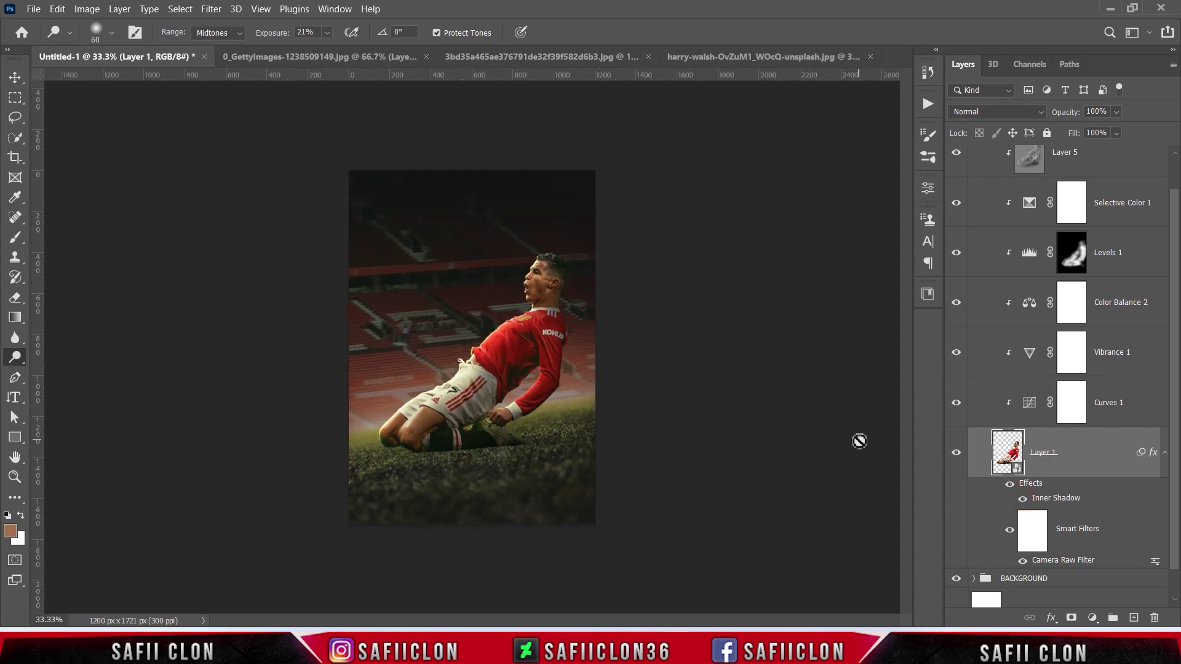
pyautogui.scroll(2, 1009, 363)
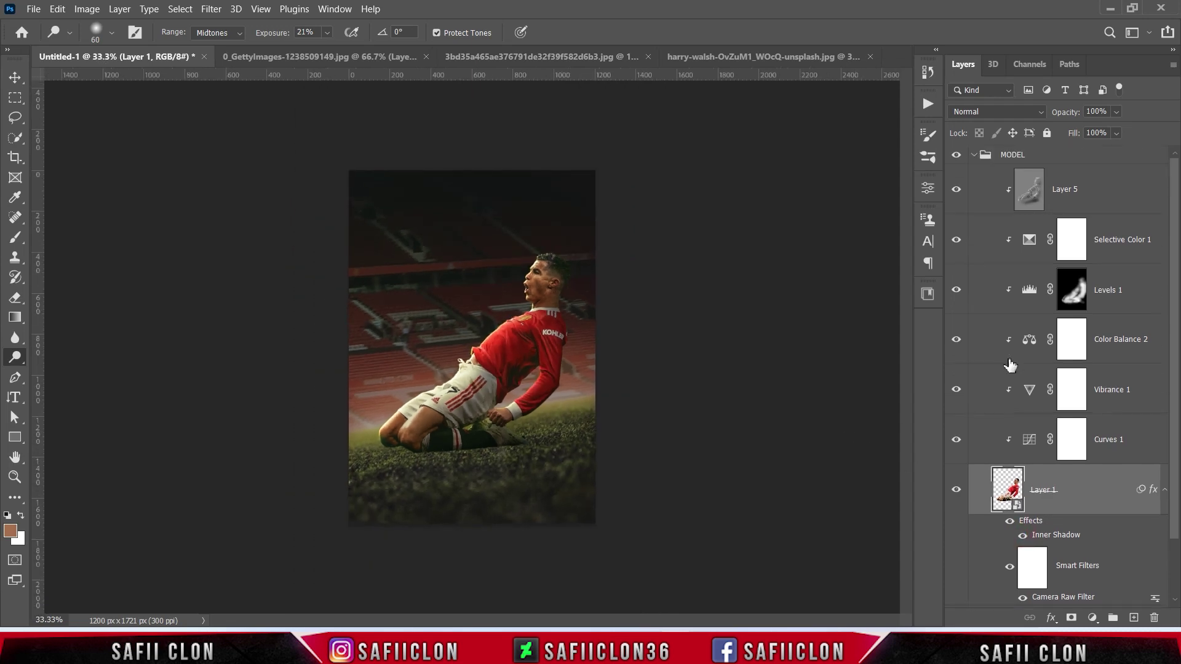
# Add a new empty Layer 6 above Layer 4 in the BACKGROUND group
pyautogui.click(974, 156)
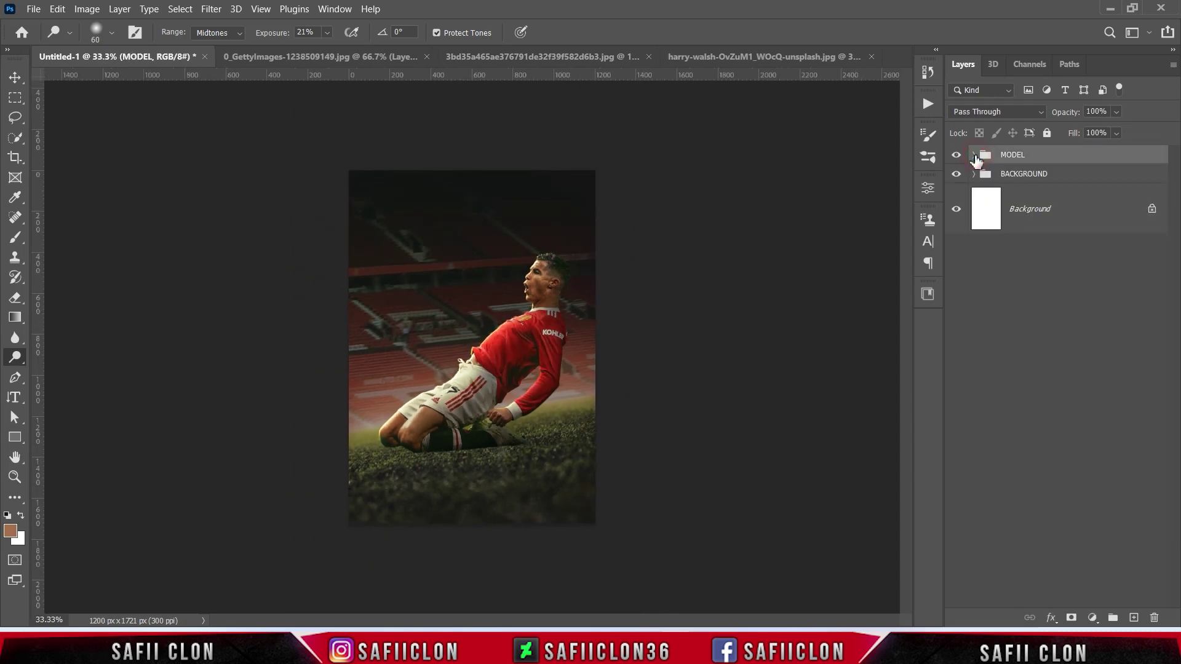
pyautogui.click(1062, 176)
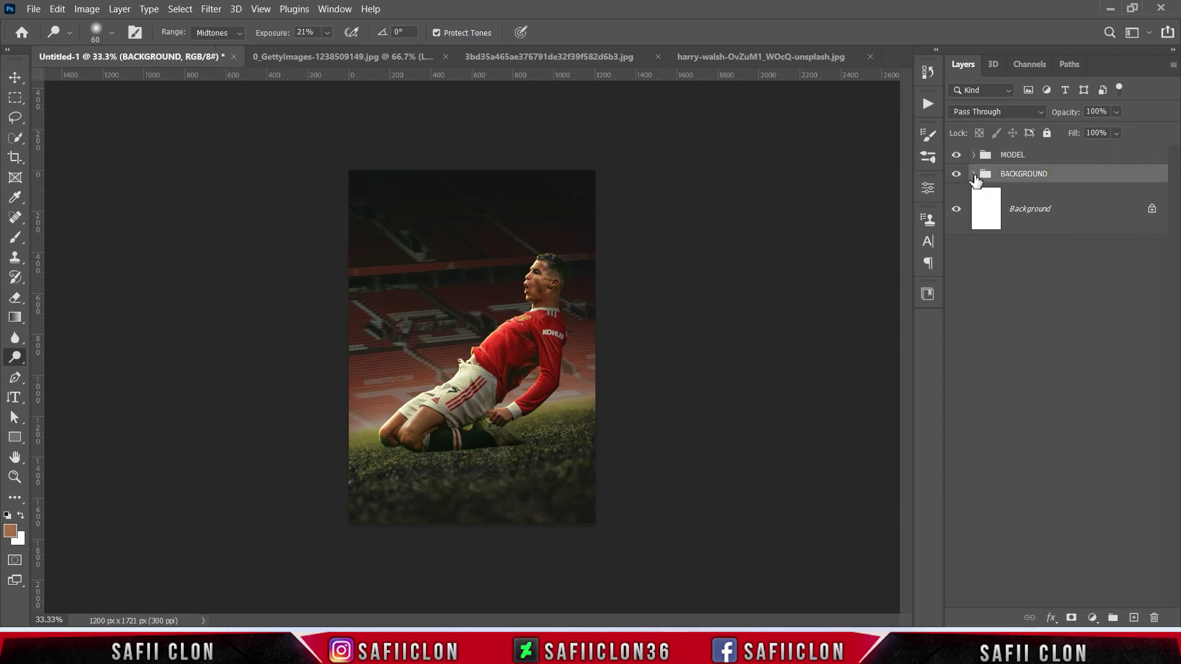
pyautogui.click(974, 174)
pyautogui.click(1094, 216)
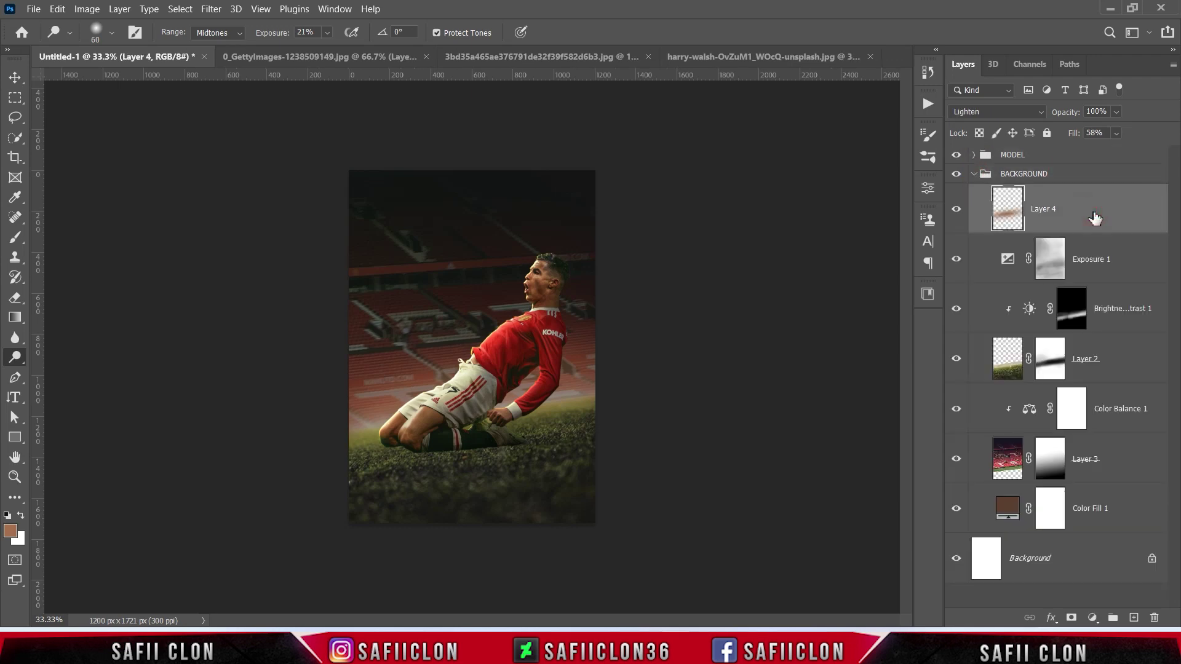
pyautogui.click(1134, 617)
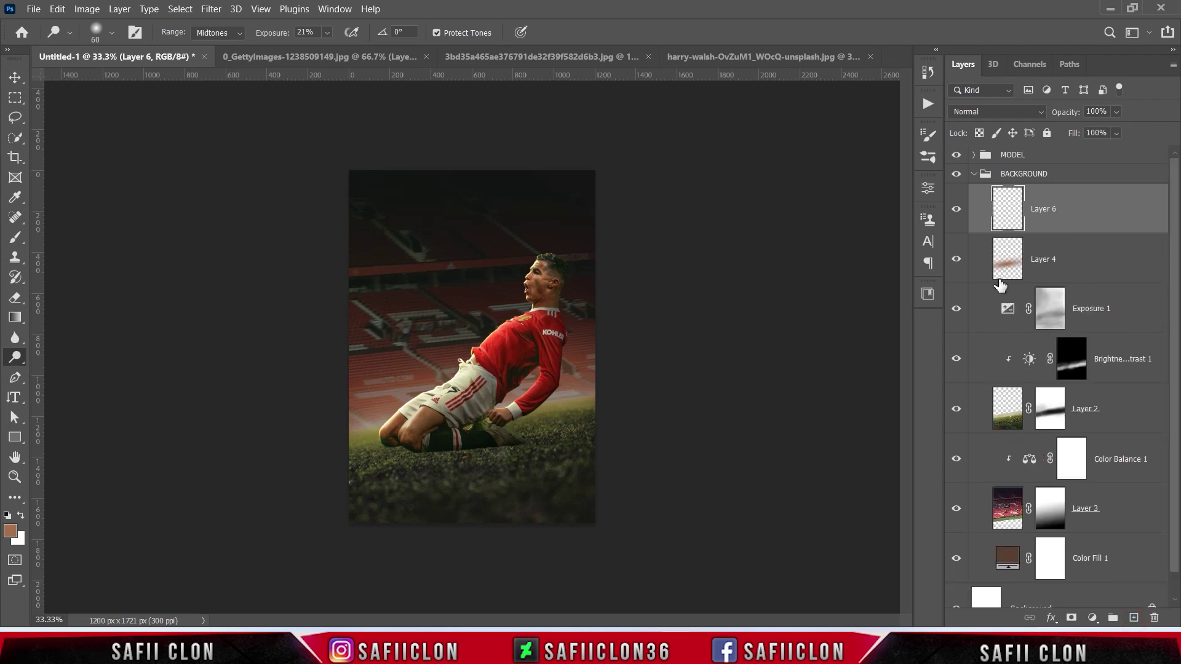
# Set up the Brush tool at 275 px size and 100% opacity
pyautogui.rightClick(16, 237)
pyautogui.click(74, 237)
pyautogui.click(113, 34)
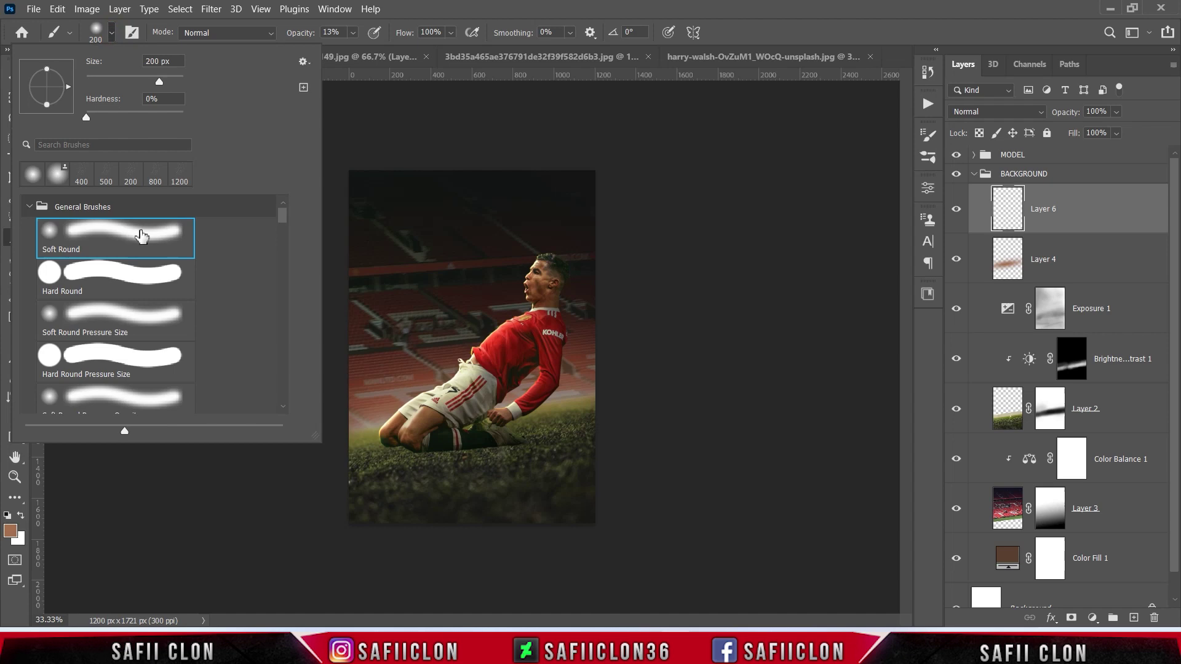
pyautogui.moveTo(158, 82); pyautogui.dragTo(163, 83)
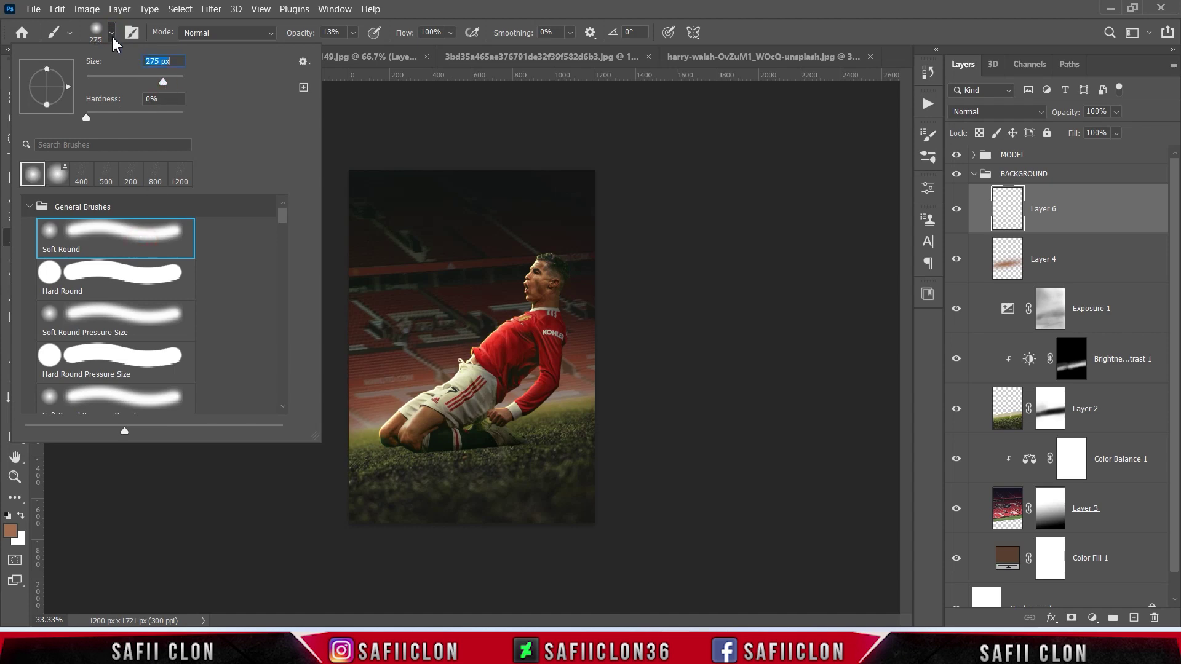
pyautogui.click(112, 34)
pyautogui.click(354, 32)
pyautogui.moveTo(359, 49); pyautogui.dragTo(432, 69)
pyautogui.press('Return')
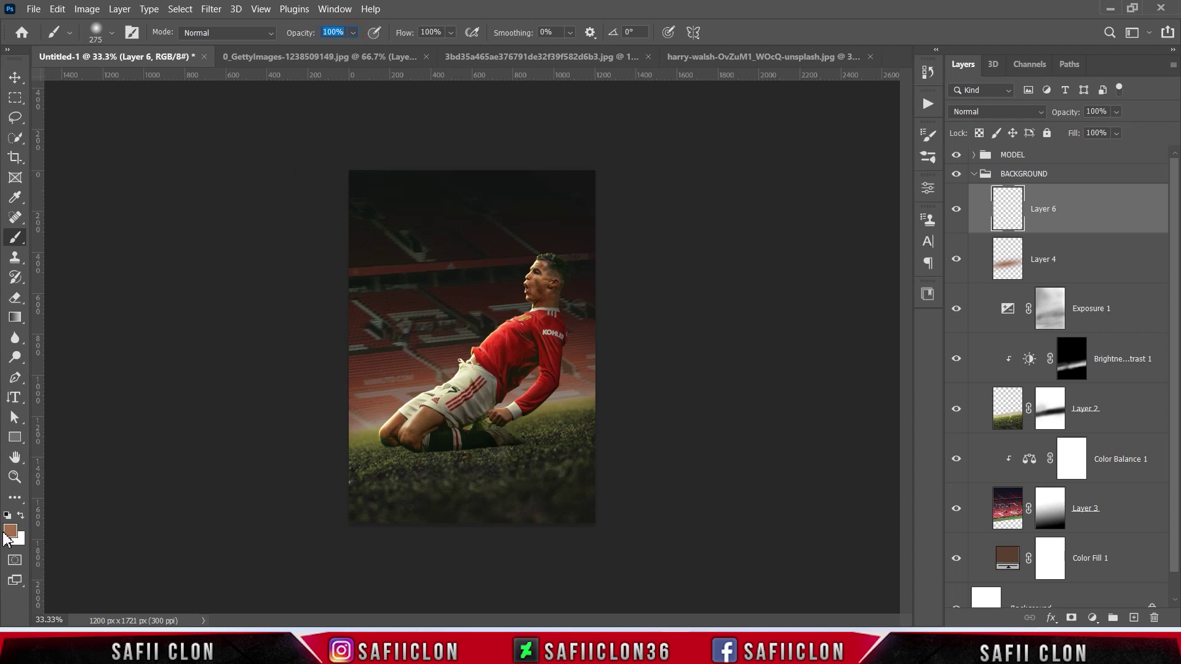
# Choose pure black and paint a large dark dot on Layer 6
pyautogui.click(21, 516)
pyautogui.click(12, 537)
pyautogui.moveTo(793, 329); pyautogui.dragTo(762, 377)
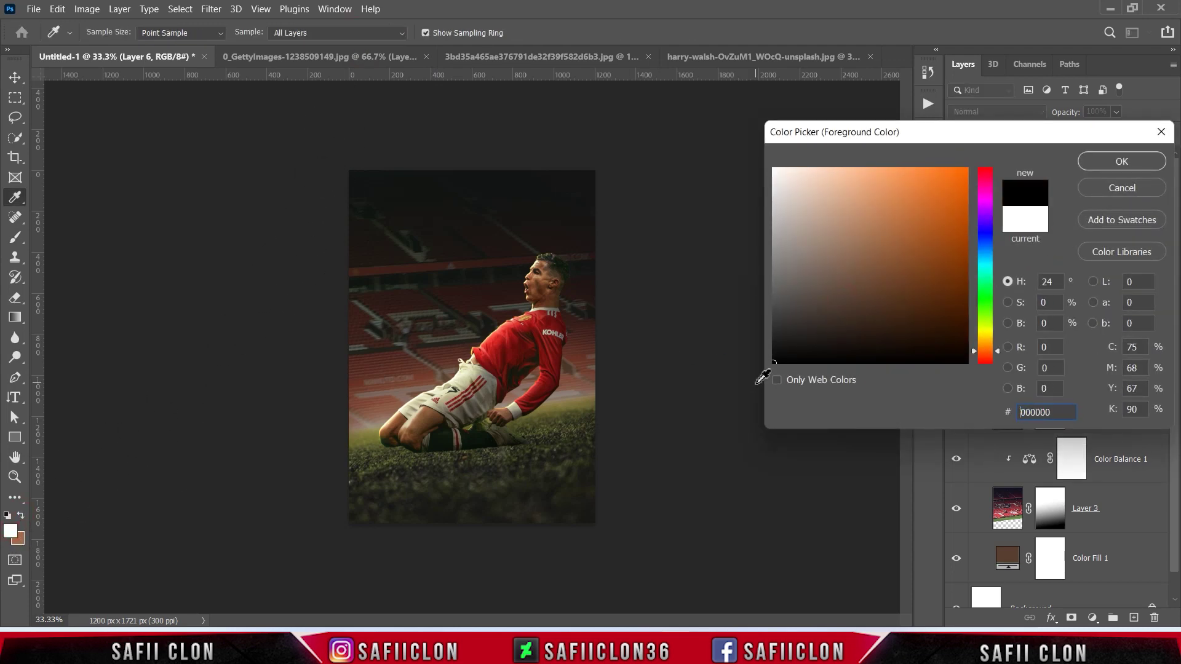
pyautogui.click(1122, 161)
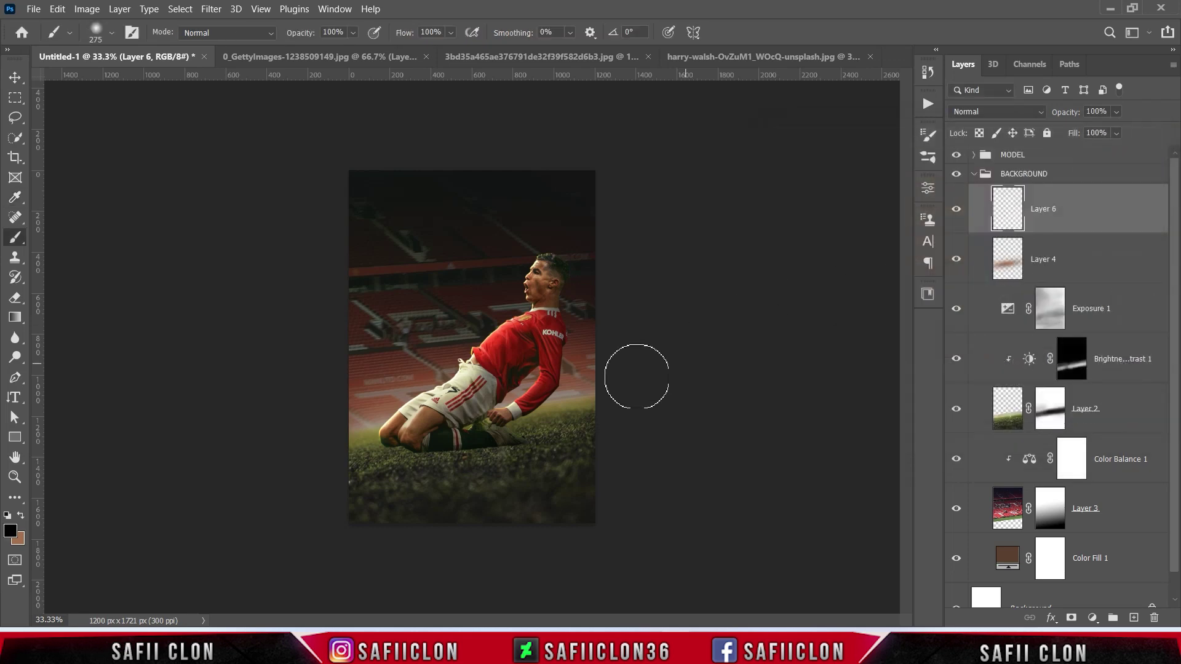
pyautogui.click(451, 342)
pyautogui.press('[')
pyautogui.press('[')
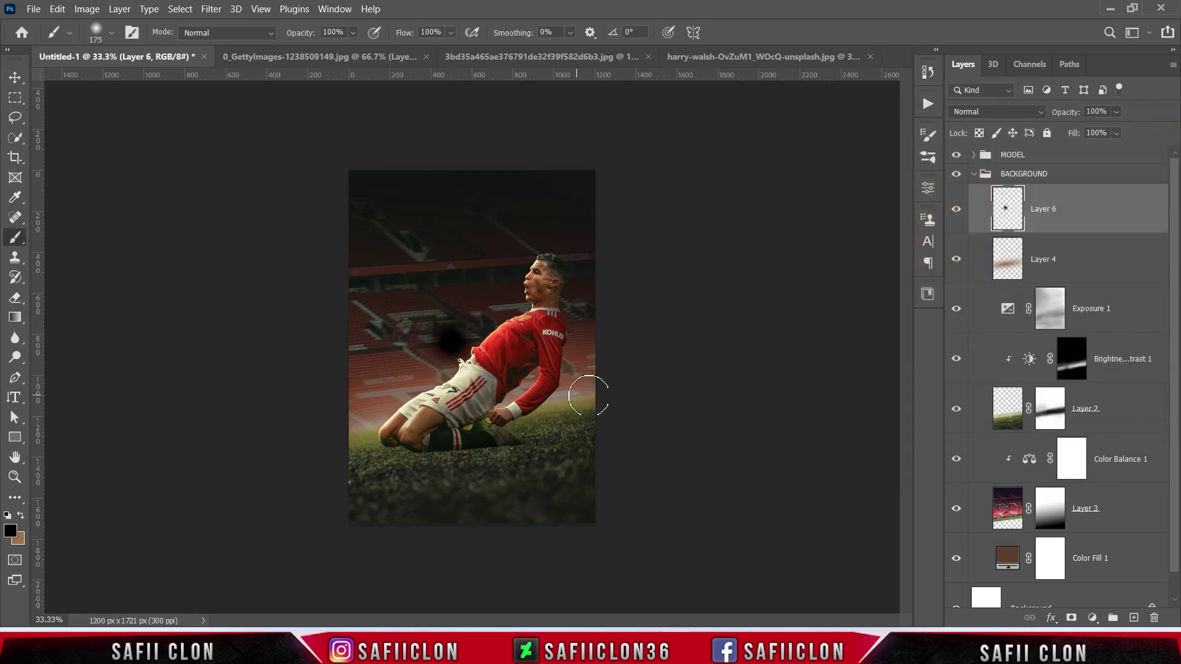
# Free-transform the dot into a flattened, widened, slightly tilted shadow under the player
pyautogui.hotkey('ctrl', 't')
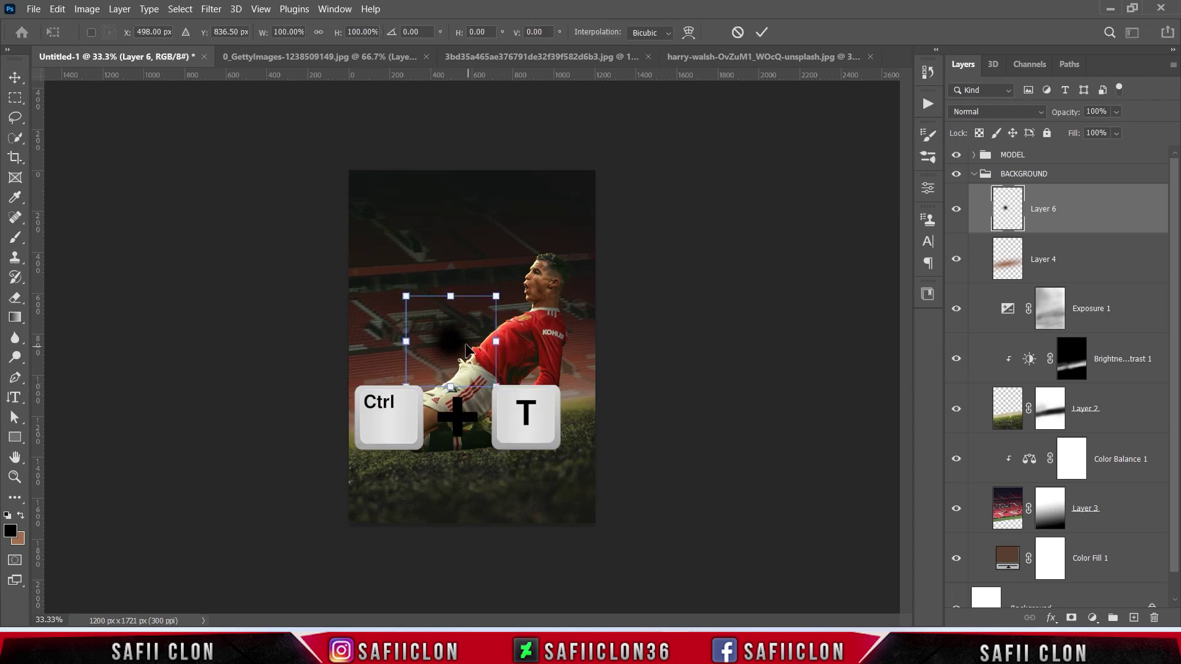
pyautogui.moveTo(462, 299)
pyautogui.mouseDown()
pyautogui.moveTo(462, 332)
pyautogui.moveTo(343, 341)
pyautogui.mouseUp()
pyautogui.moveTo(430, 341); pyautogui.dragTo(464, 455)
pyautogui.hotkey('ctrl', '+')
pyautogui.moveTo(502, 562); pyautogui.dragTo(472, 378)
pyautogui.moveTo(677, 373); pyautogui.dragTo(717, 373)
pyautogui.moveTo(732, 431); pyautogui.dragTo(726, 403)
pyautogui.moveTo(717, 360); pyautogui.dragTo(794, 353)
pyautogui.moveTo(101, 397); pyautogui.dragTo(62, 394)
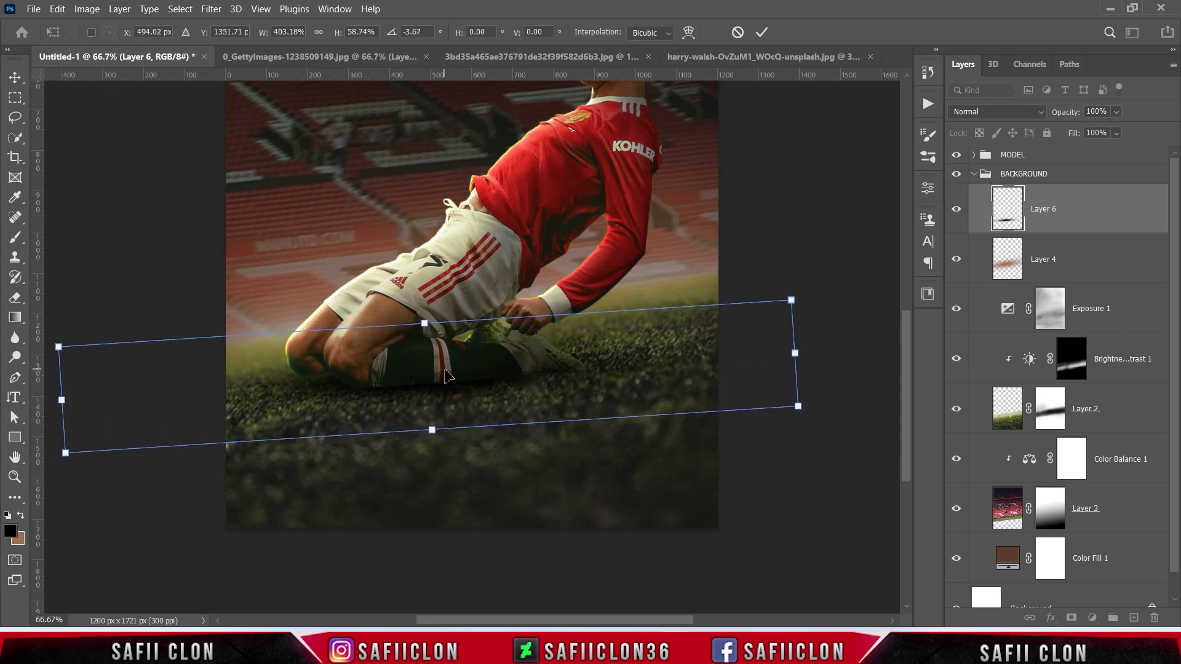
# Adjust the shadow's top and bottom edges toward the knees and commit the transform
pyautogui.hotkey('ctrl', '-')
pyautogui.moveTo(437, 462); pyautogui.dragTo(436, 454)
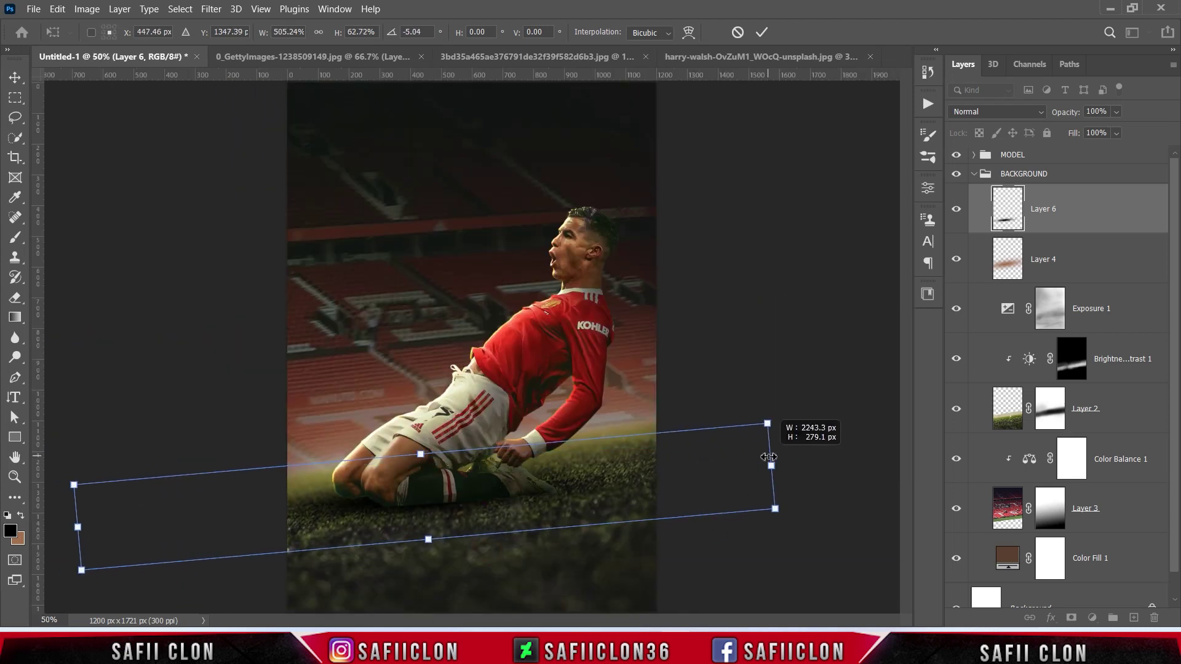
pyautogui.moveTo(701, 473); pyautogui.dragTo(786, 469)
pyautogui.moveTo(453, 539); pyautogui.dragTo(453, 544)
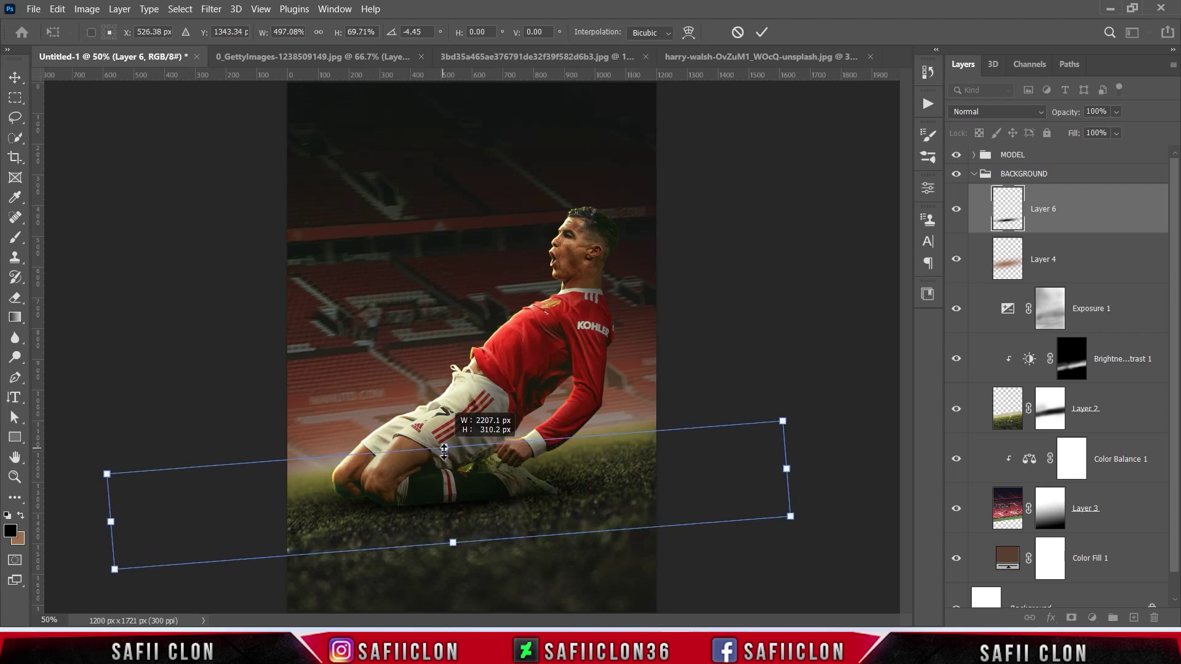
pyautogui.moveTo(799, 523); pyautogui.dragTo(798, 530)
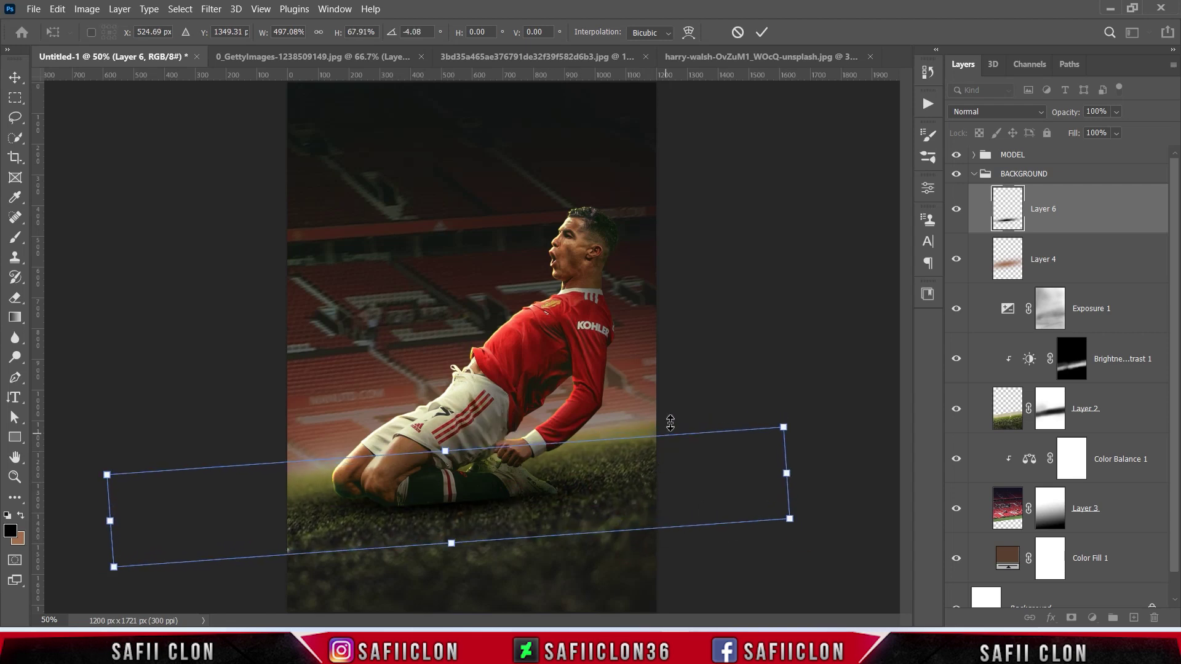
pyautogui.click(761, 32)
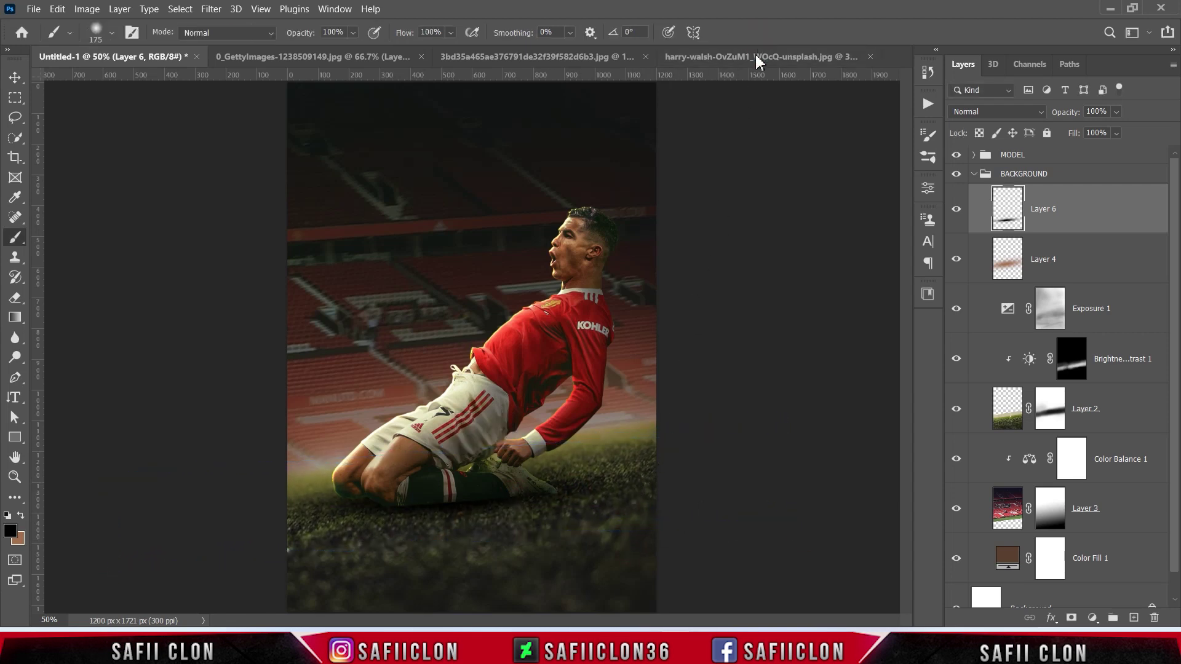
# Set Layer 6 to Linear Burn at 82% opacity and collapse the BACKGROUND group
pyautogui.click(1039, 113)
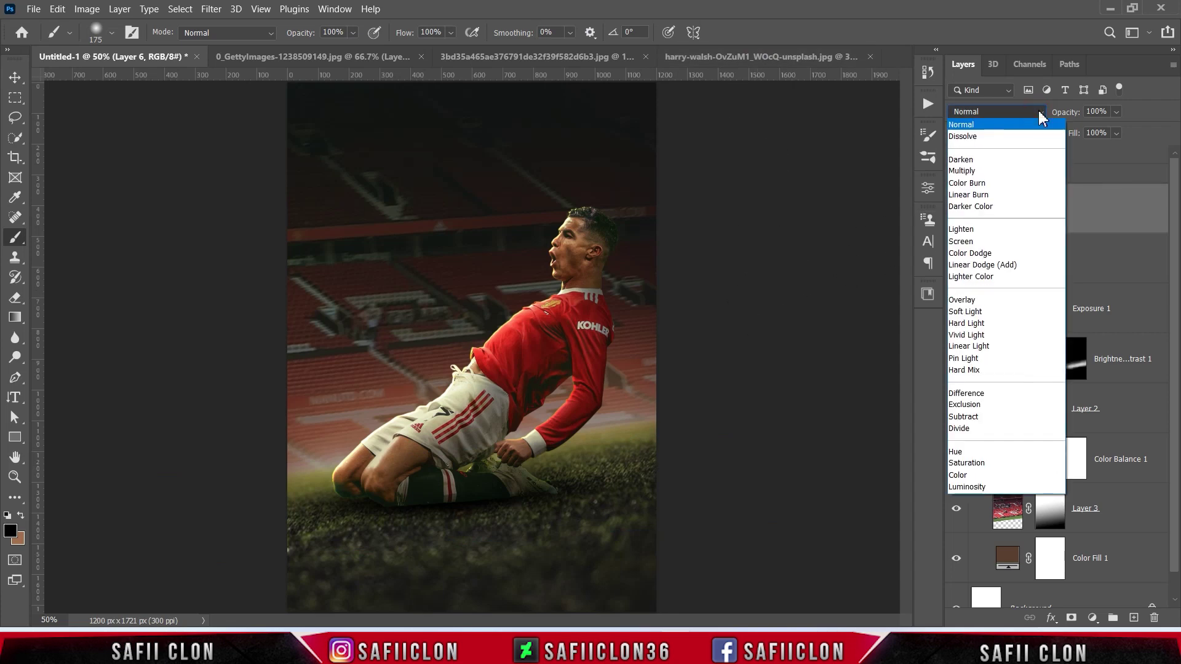
pyautogui.click(971, 196)
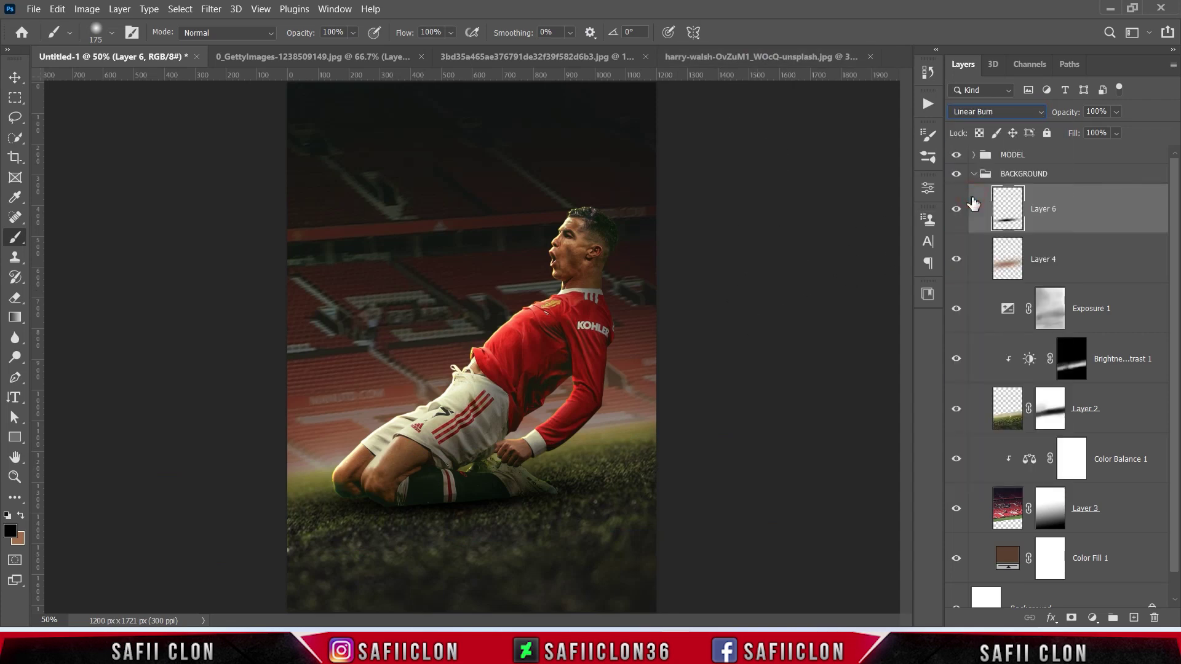
pyautogui.click(1116, 112)
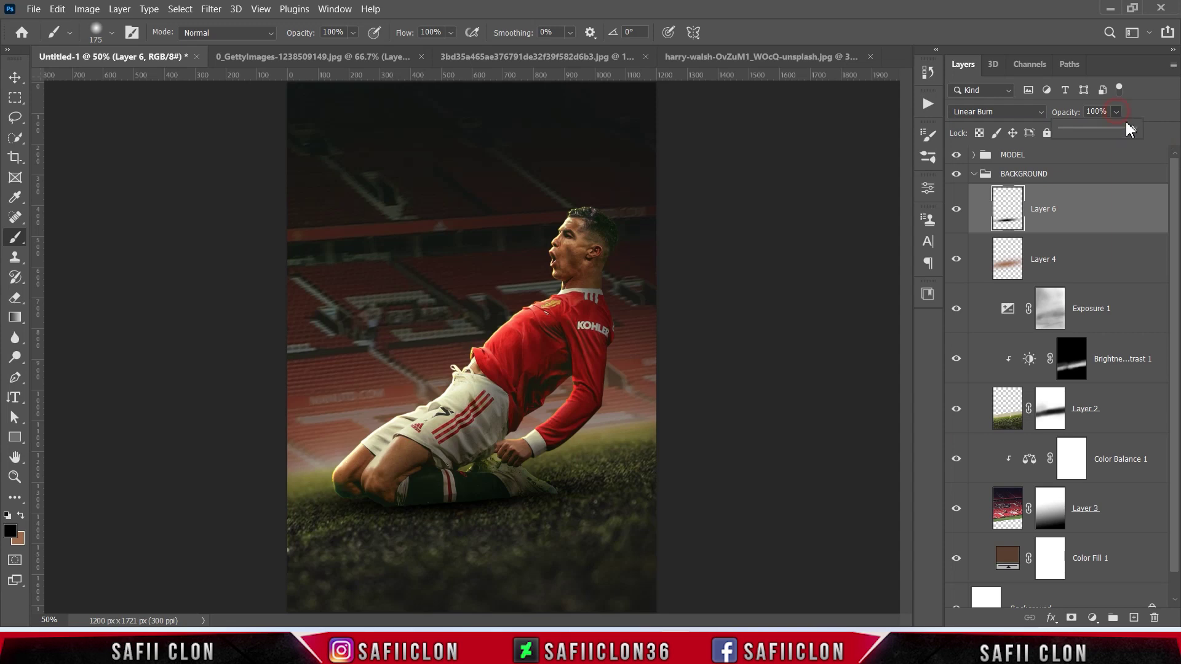
pyautogui.moveTo(1133, 132)
pyautogui.mouseDown()
pyautogui.moveTo(1095, 131)
pyautogui.moveTo(1116, 138)
pyautogui.mouseUp()
pyautogui.click(1089, 209)
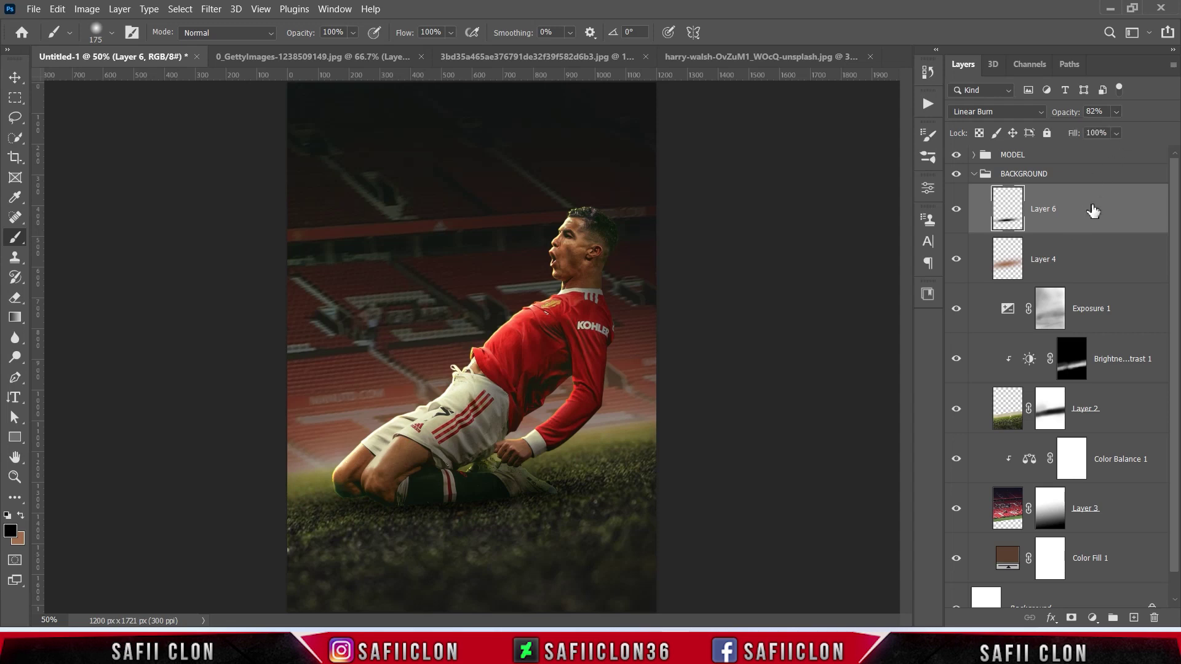
pyautogui.click(974, 174)
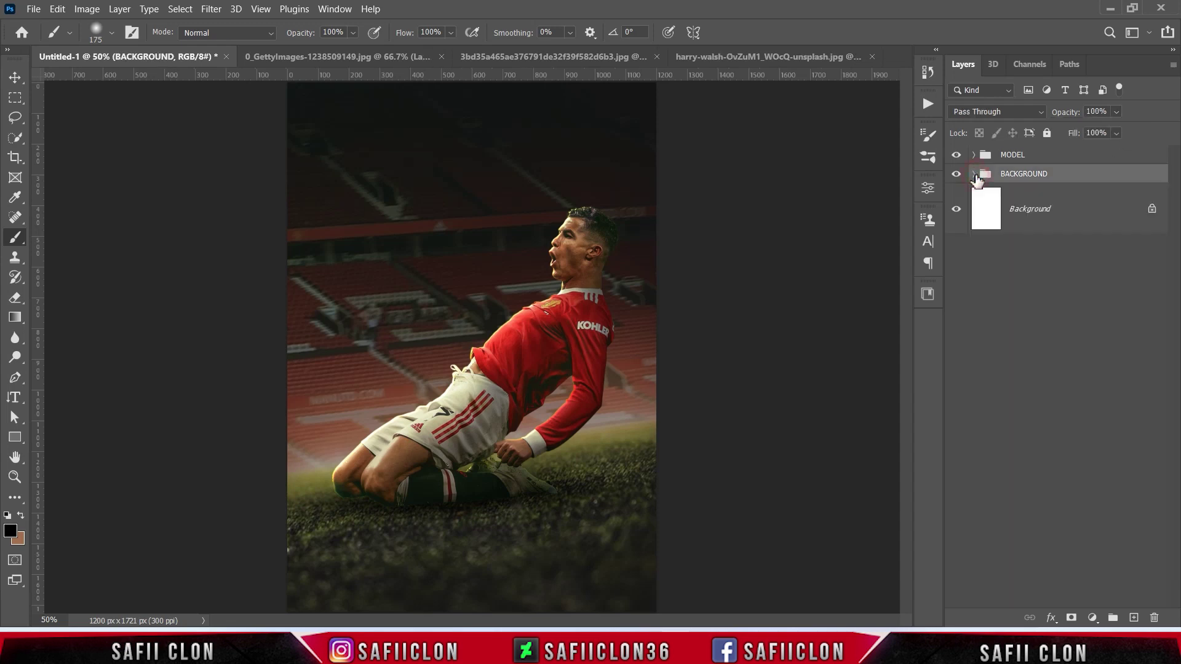
# Add Layer 7 above Layer 5 in MODEL and clip it to the player layers
pyautogui.click(1068, 157)
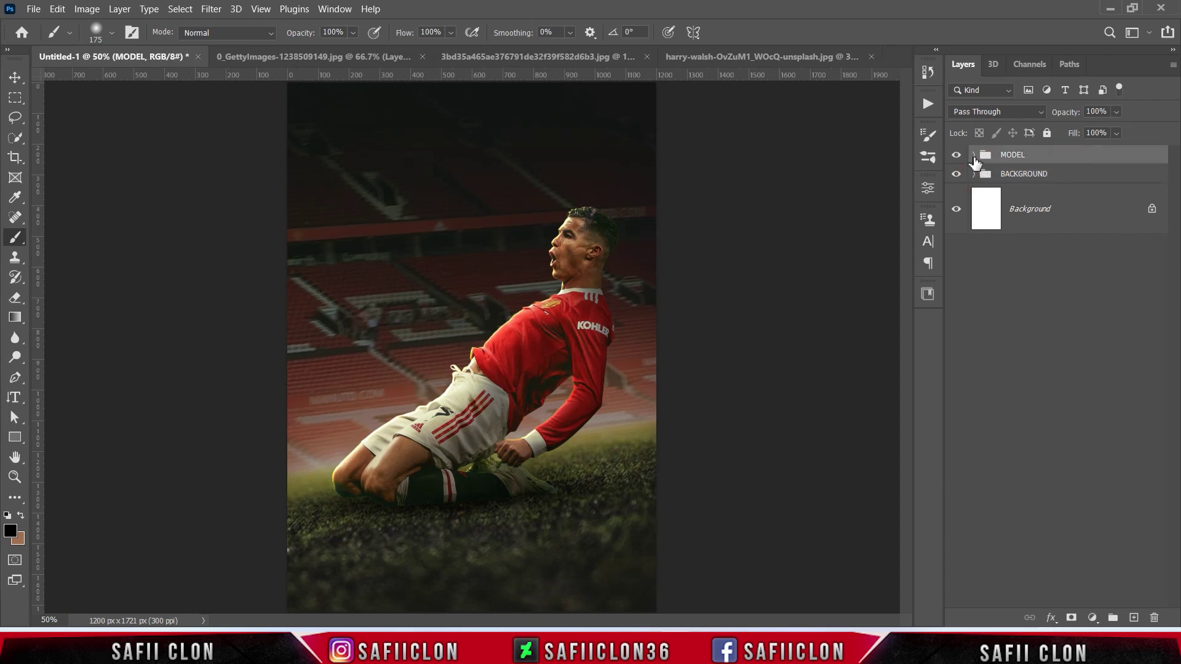
pyautogui.click(973, 156)
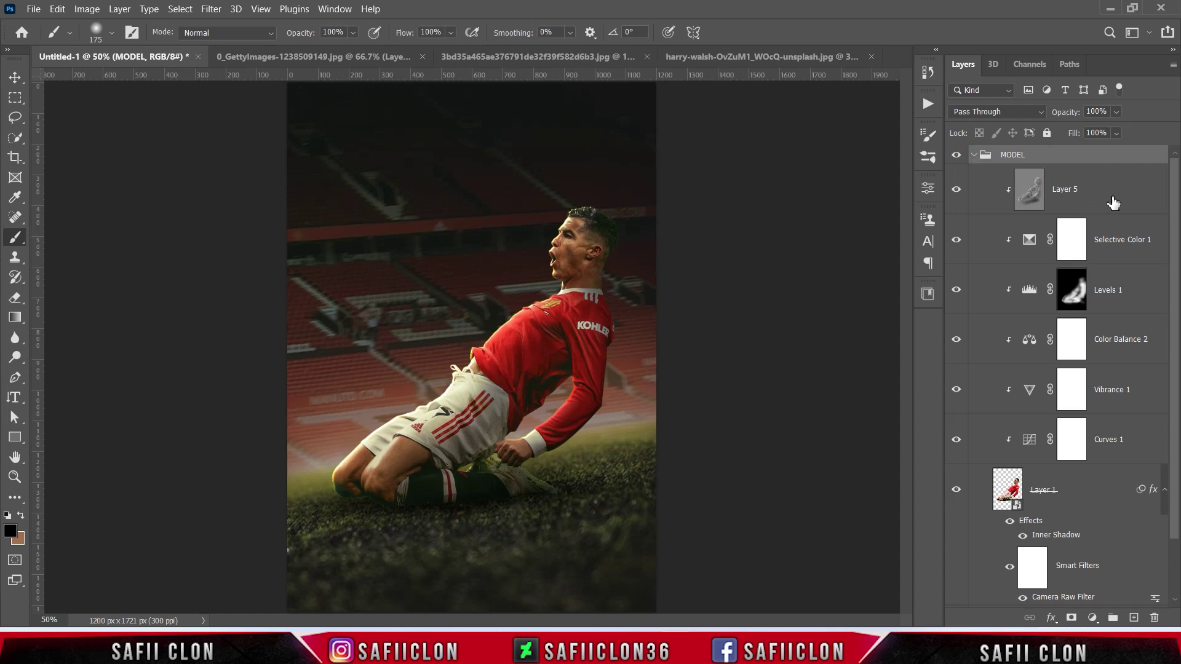
pyautogui.click(1152, 205)
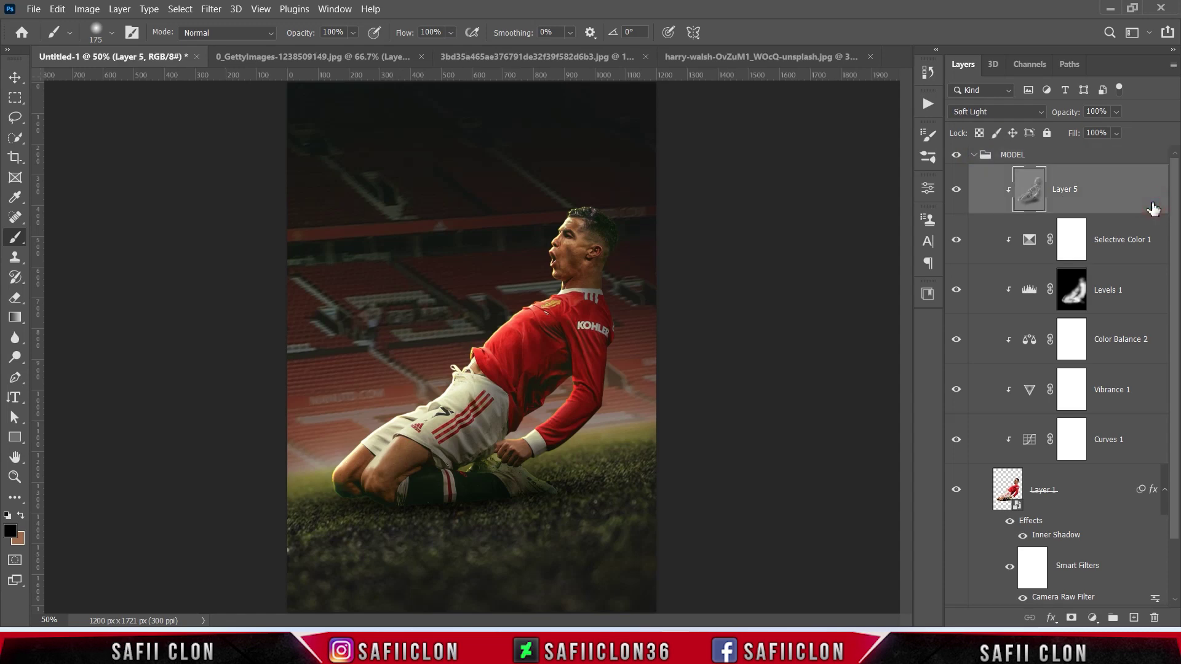
pyautogui.click(1134, 618)
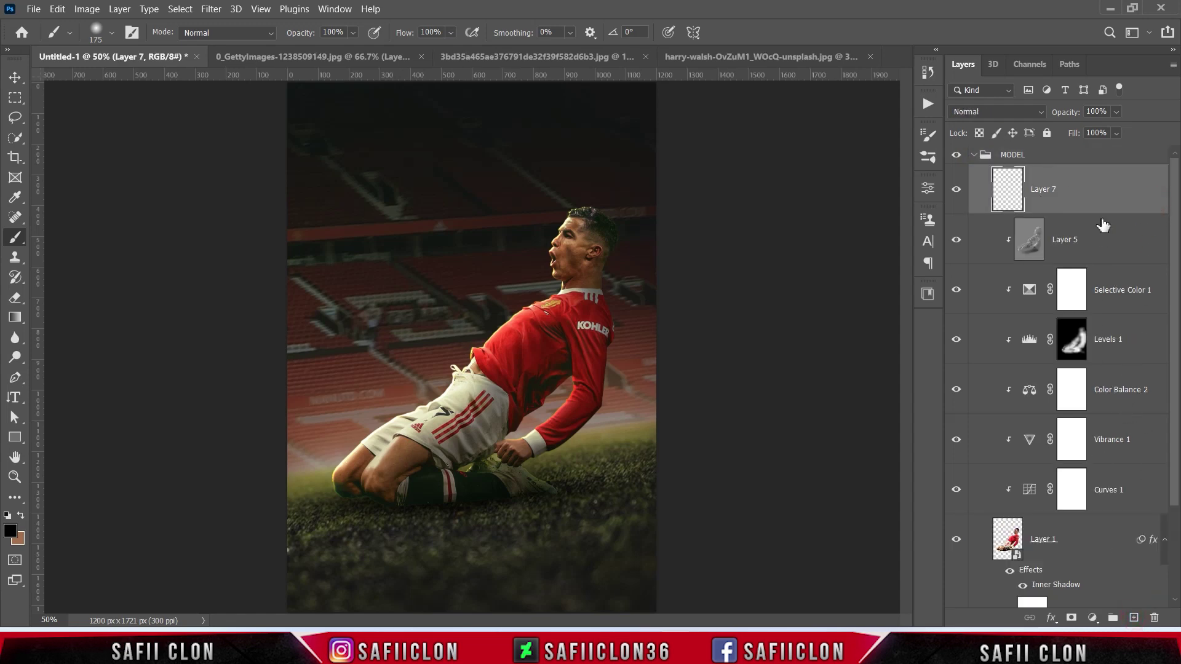
pyautogui.rightClick(1097, 188)
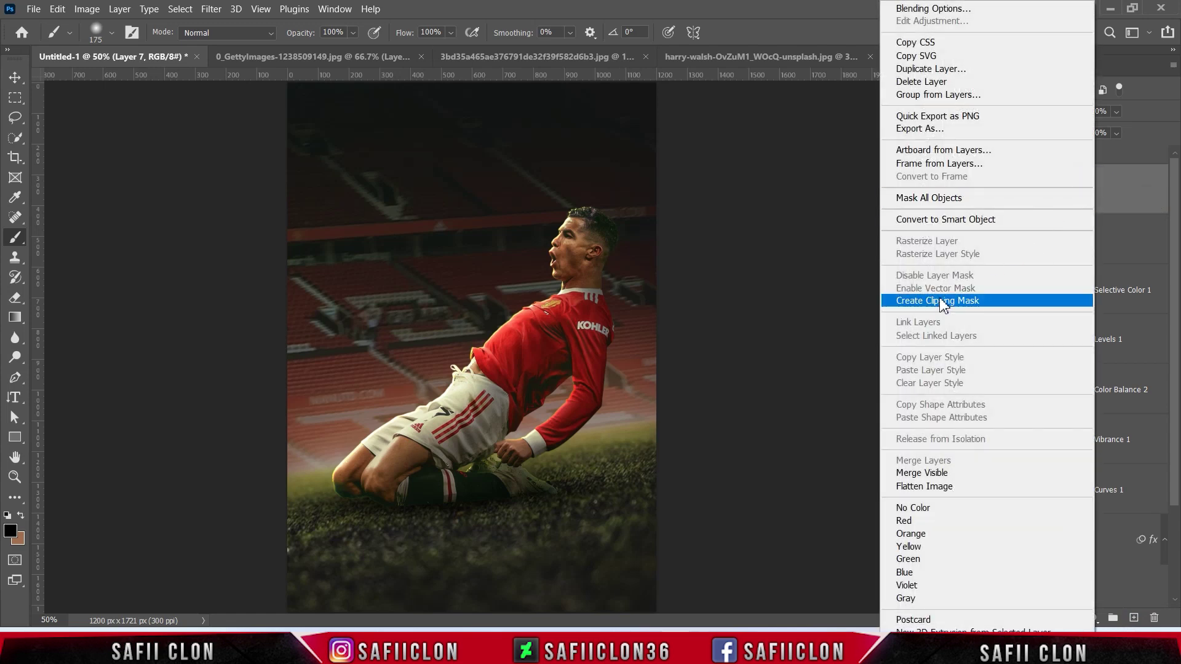
pyautogui.click(944, 301)
# Select the regular Brush tool with 8% opacity
pyautogui.rightClick(15, 237)
pyautogui.click(75, 238)
pyautogui.click(353, 32)
pyautogui.moveTo(363, 50); pyautogui.dragTo(337, 54)
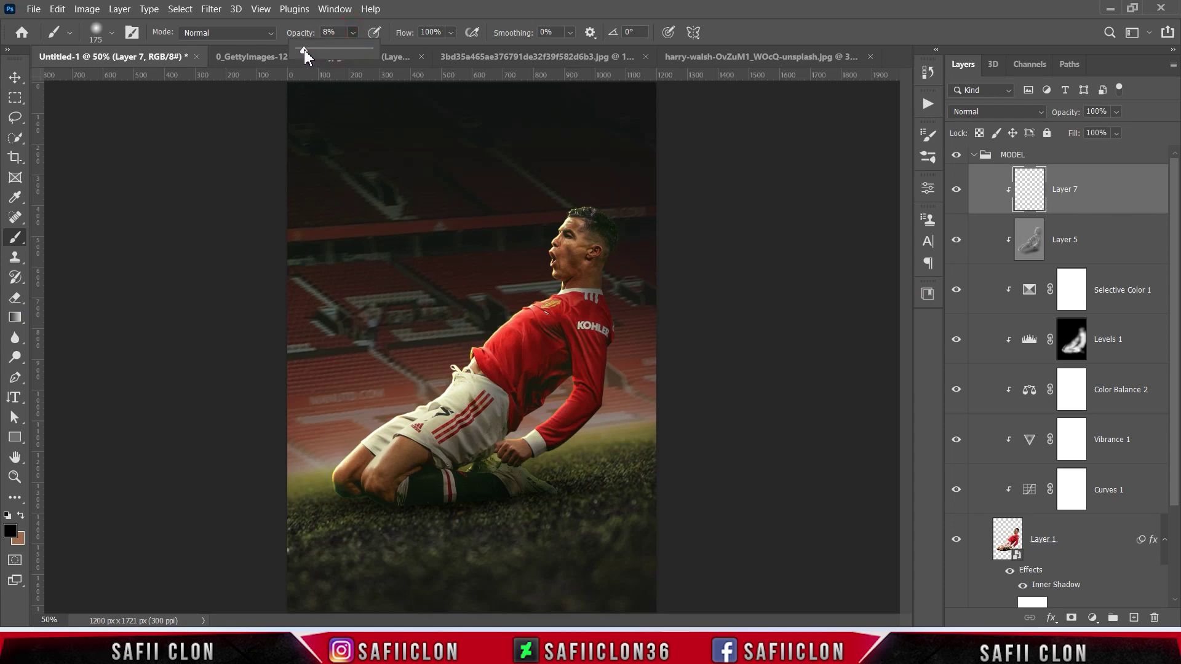
pyautogui.click(353, 34)
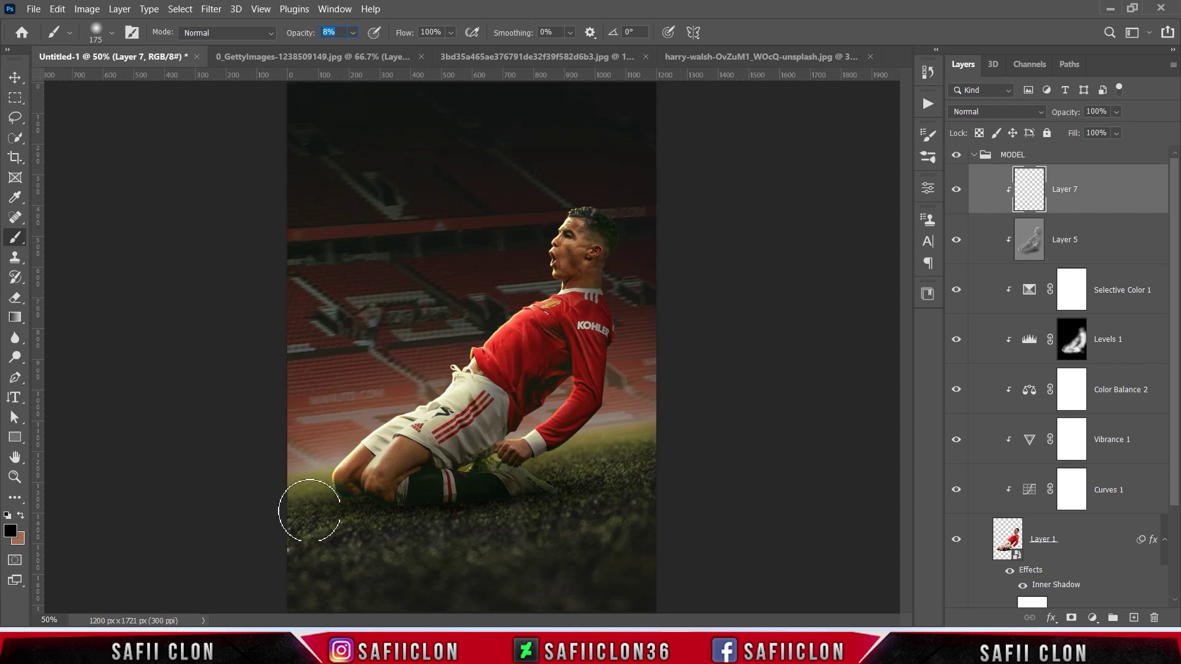
# Paint faint black shading around the knees and feet, comparing Layer 7 on and off
pyautogui.press(']')
pyautogui.click(540, 497)
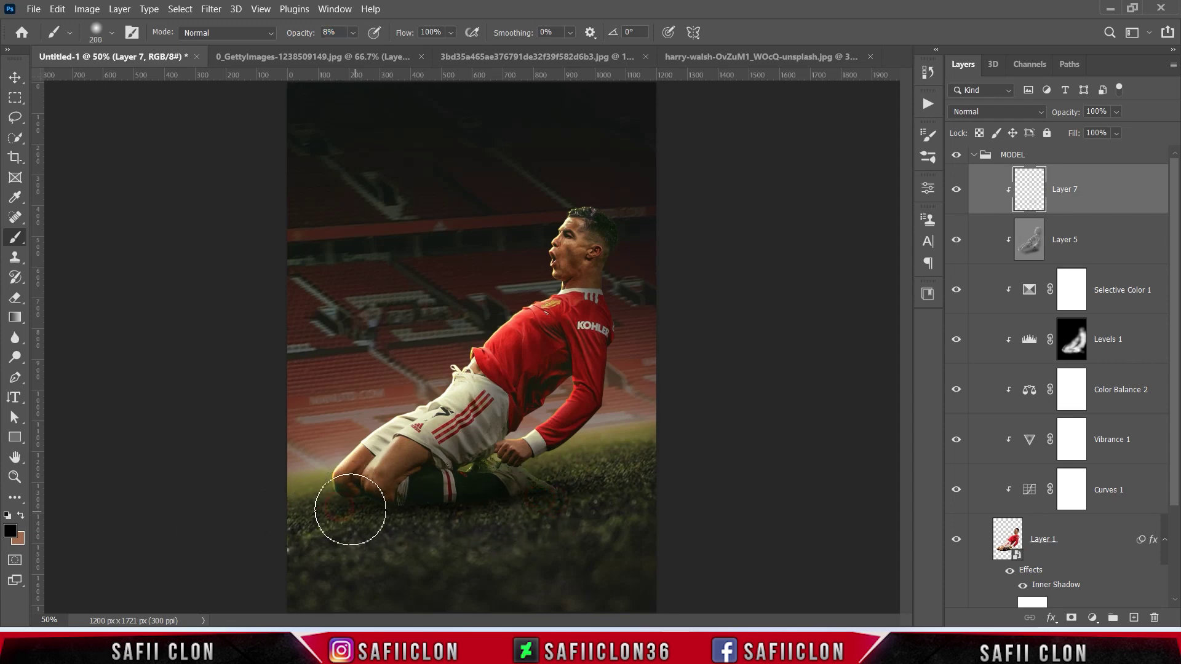
pyautogui.click(381, 501)
pyautogui.press(']')
pyautogui.press(']')
pyautogui.press(']')
pyautogui.press('[')
pyautogui.press('[')
pyautogui.press('[')
pyautogui.press('[')
pyautogui.press('[')
pyautogui.press('[')
pyautogui.moveTo(557, 492)
pyautogui.mouseDown()
pyautogui.moveTo(547, 504)
pyautogui.moveTo(349, 503)
pyautogui.mouseUp()
pyautogui.press(']')
pyautogui.press(']')
pyautogui.press('[')
pyautogui.moveTo(365, 497); pyautogui.dragTo(357, 503)
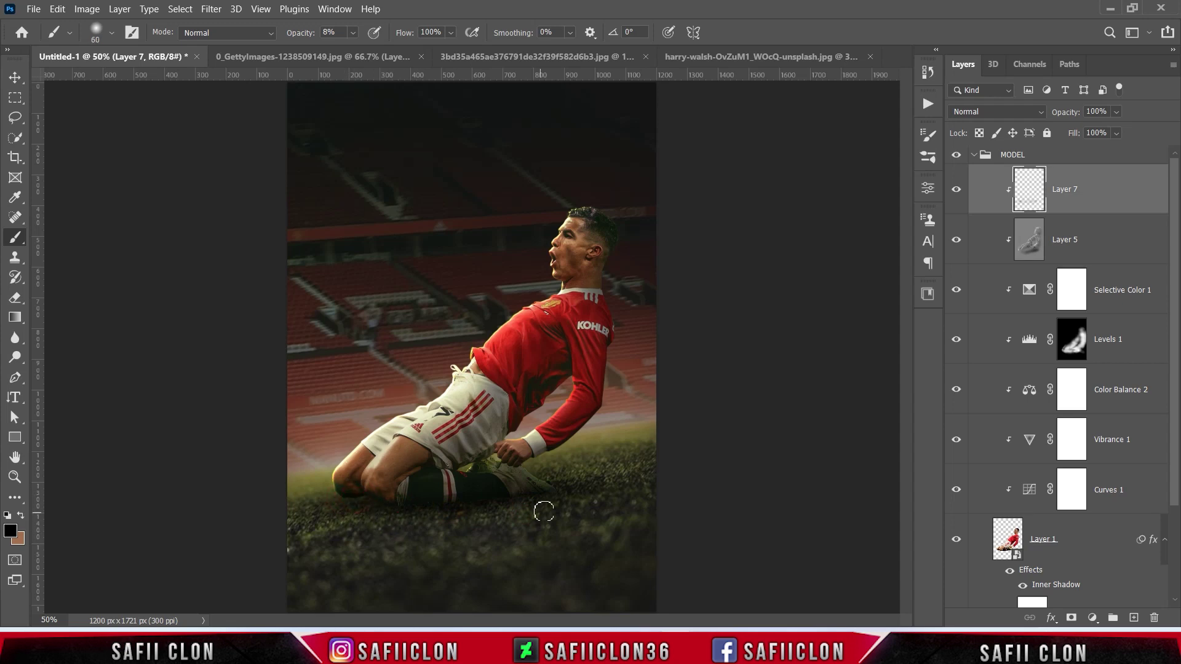
pyautogui.click(957, 194)
pyautogui.click(957, 196)
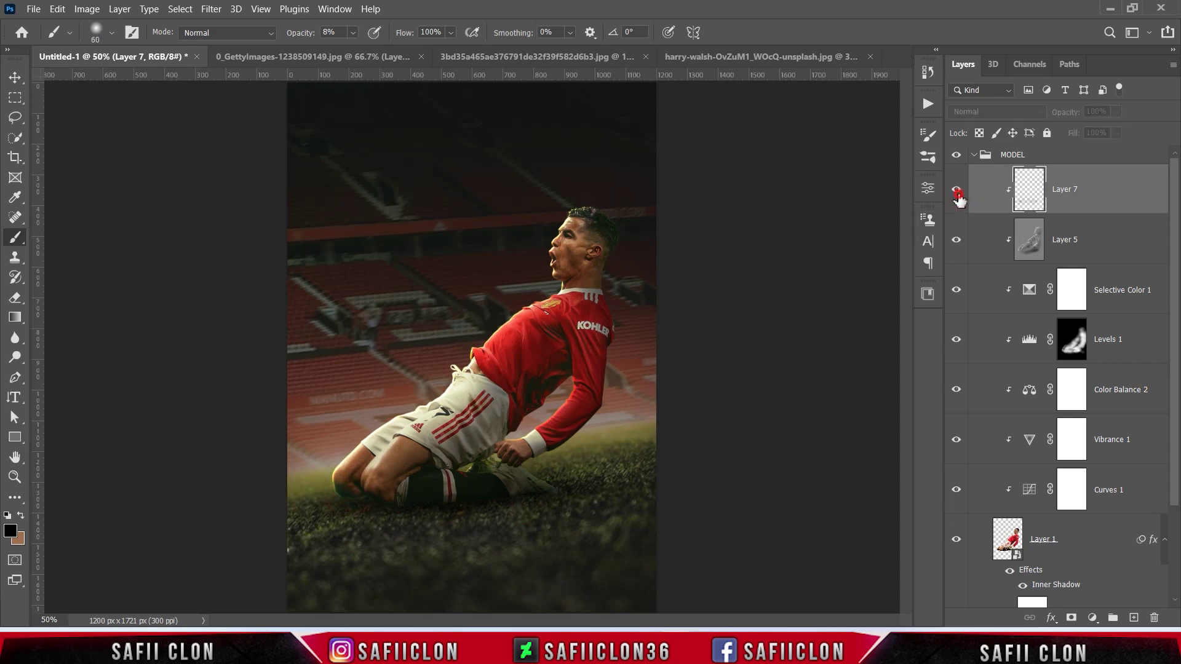
pyautogui.click(974, 157)
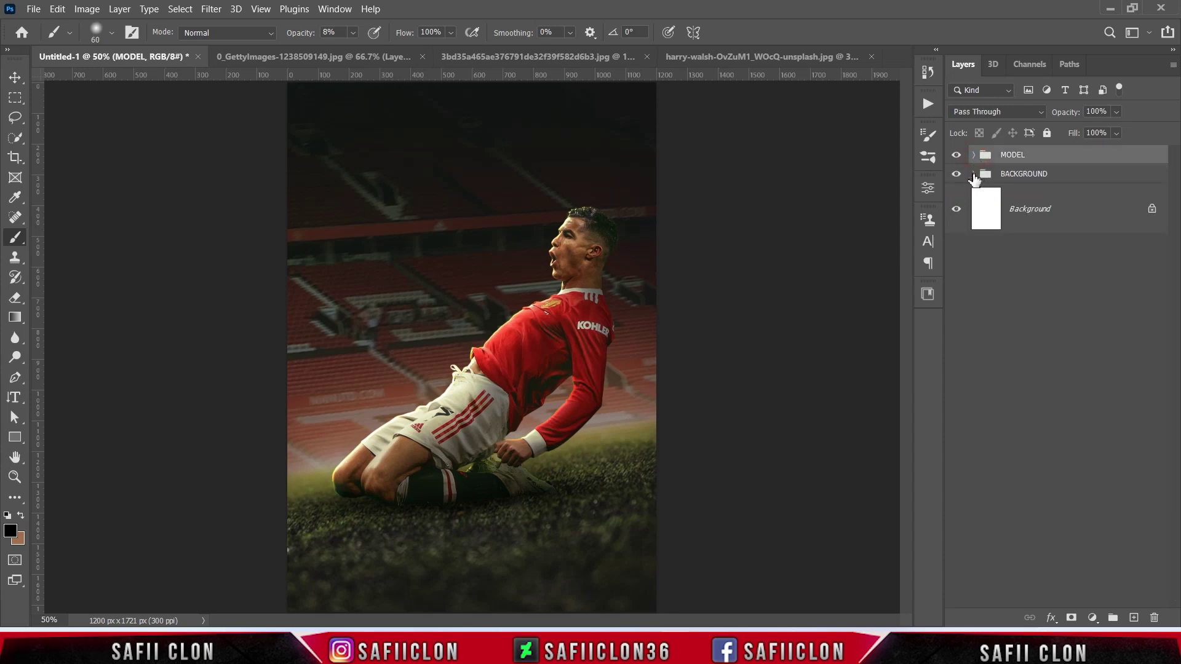
# On Layer 6, paint faint black over the grass beside the knee, right edge and lower left
pyautogui.click(956, 176)
pyautogui.click(974, 174)
pyautogui.click(1075, 215)
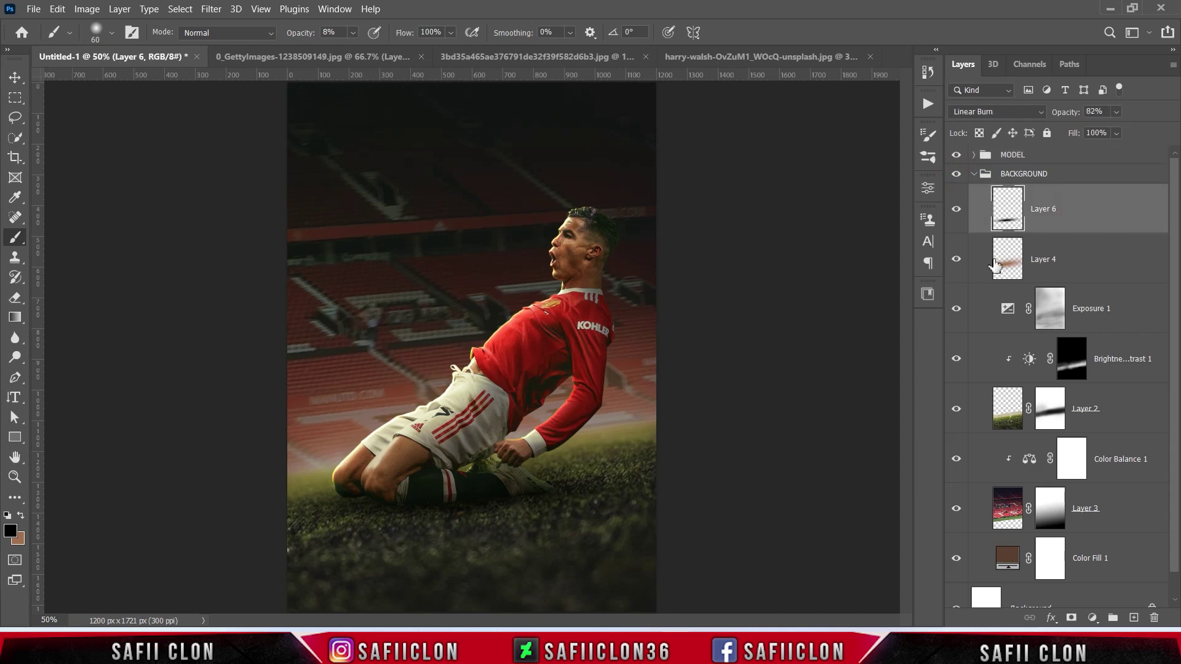
pyautogui.press('[')
pyautogui.press('[')
pyautogui.moveTo(361, 501); pyautogui.dragTo(388, 528)
pyautogui.press(']')
pyautogui.press(']')
pyautogui.moveTo(642, 474); pyautogui.dragTo(530, 475)
pyautogui.press(']')
pyautogui.press(']')
pyautogui.press(']')
pyautogui.moveTo(349, 515); pyautogui.dragTo(499, 510)
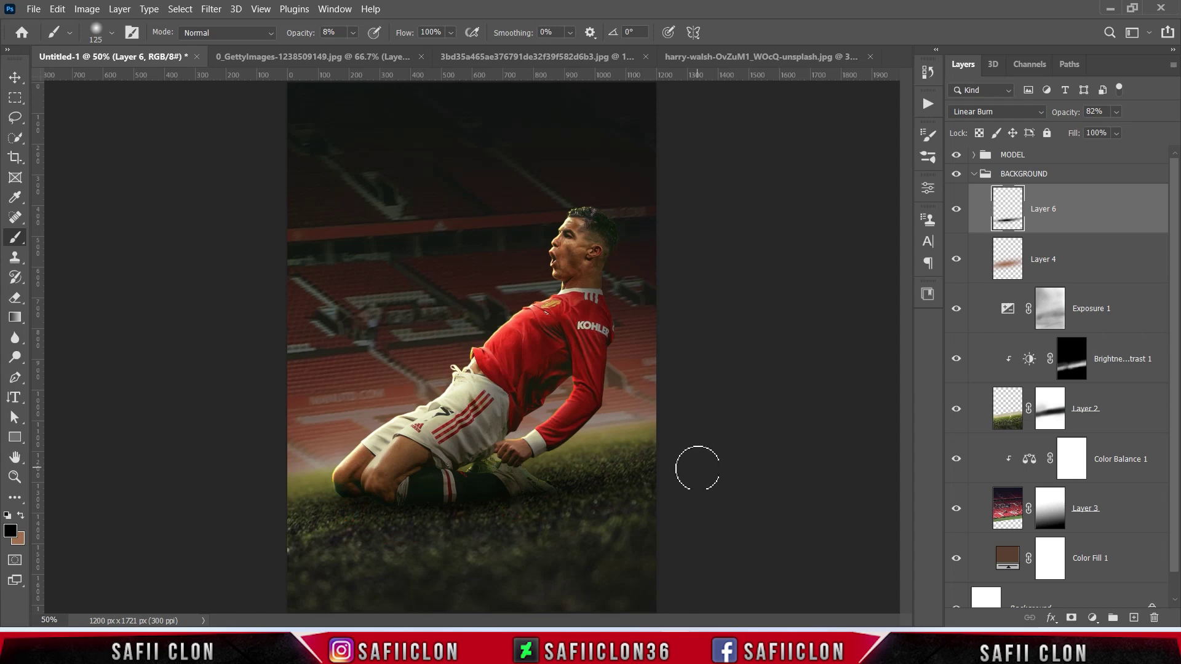
# Compare the shadow layer on and off, collapse BACKGROUND and select the MODEL group
pyautogui.hotkey('ctrl', '-')
pyautogui.hotkey('ctrl', '-')
pyautogui.hotkey('ctrl', '+')
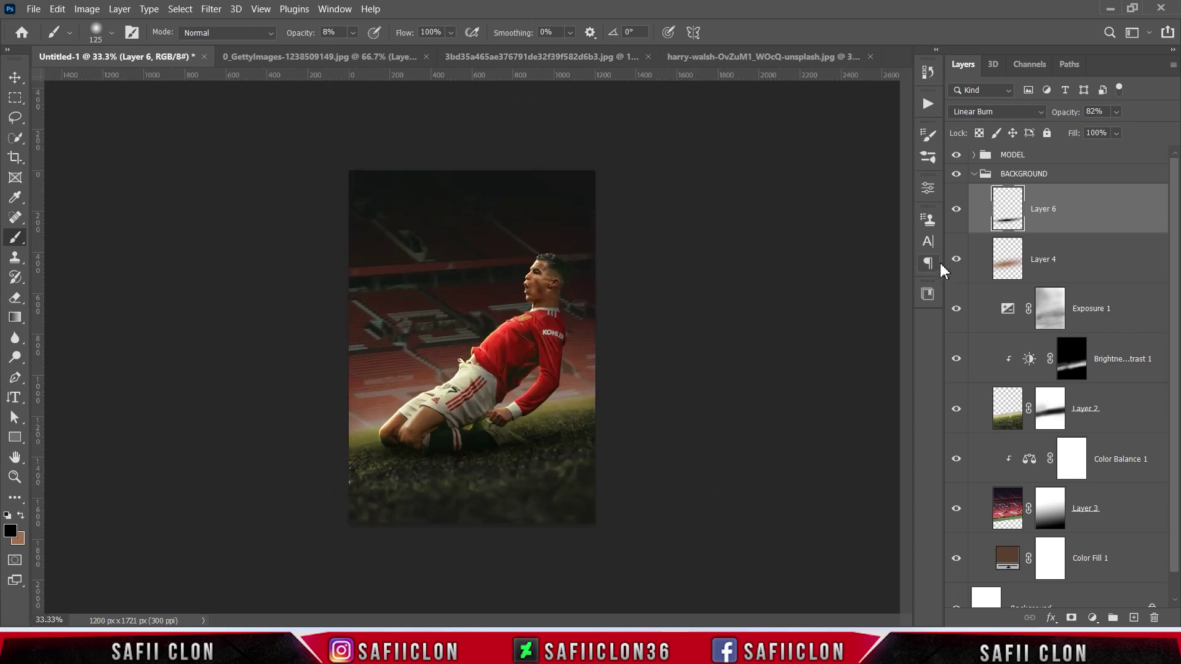
pyautogui.click(958, 210)
pyautogui.click(957, 210)
pyautogui.click(974, 174)
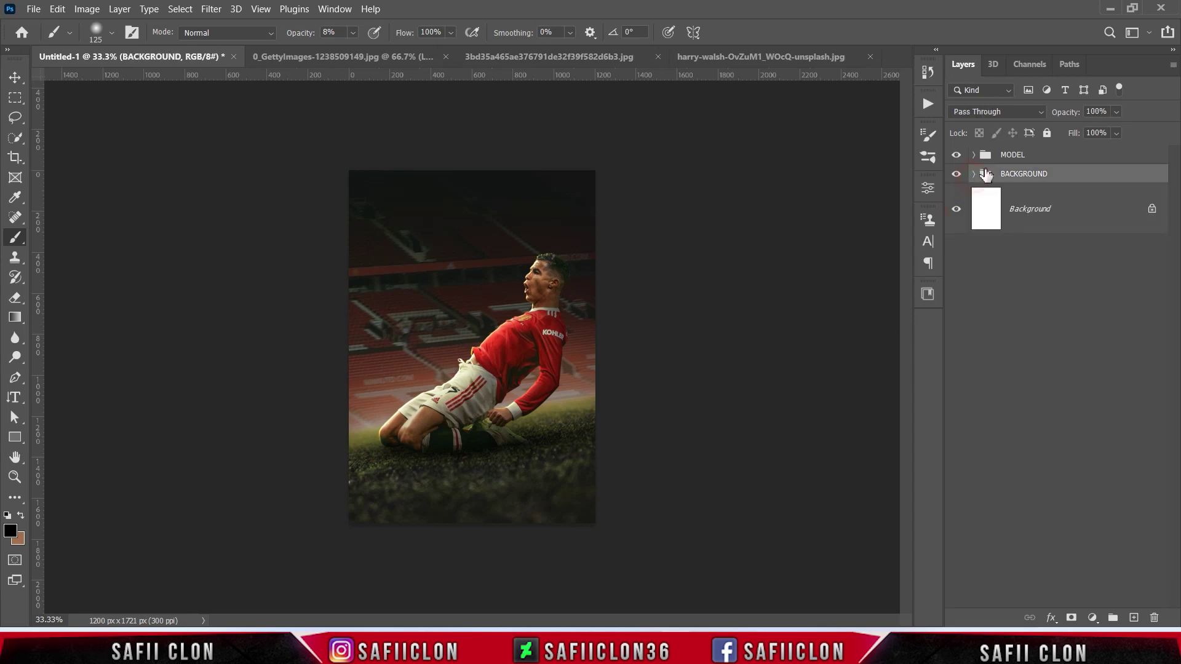
pyautogui.click(1057, 157)
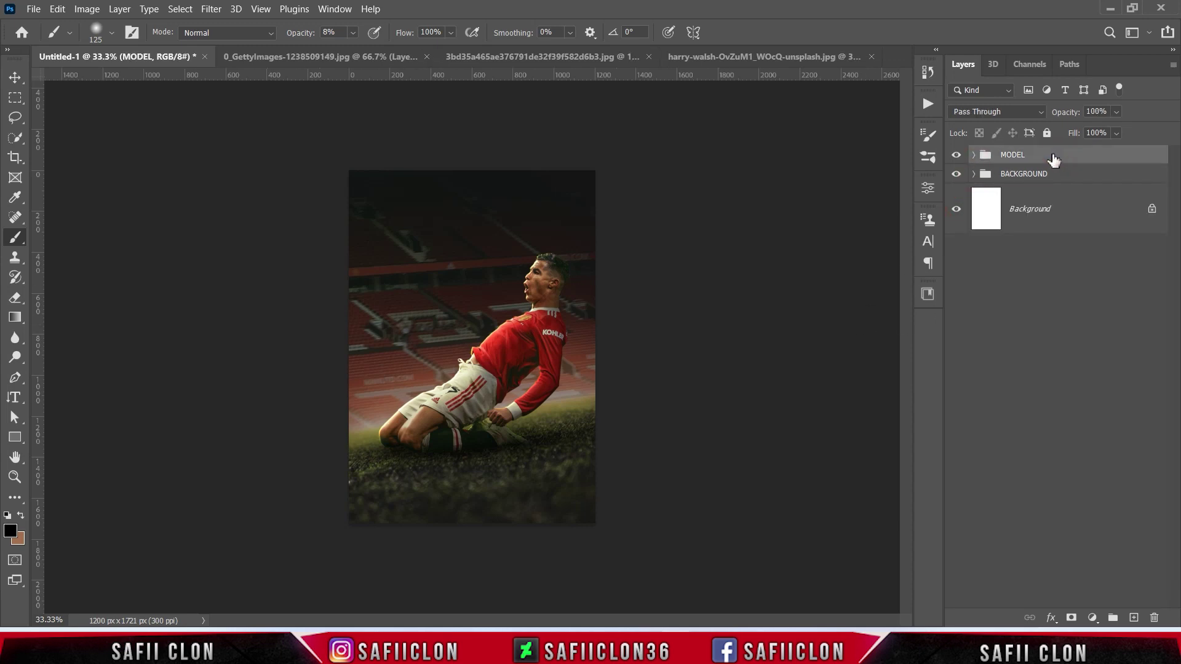
# Duplicate the MODEL group, merge the copy into one MODEL copy layer, and open the Filter menu
pyautogui.rightClick(1053, 159)
pyautogui.click(990, 64)
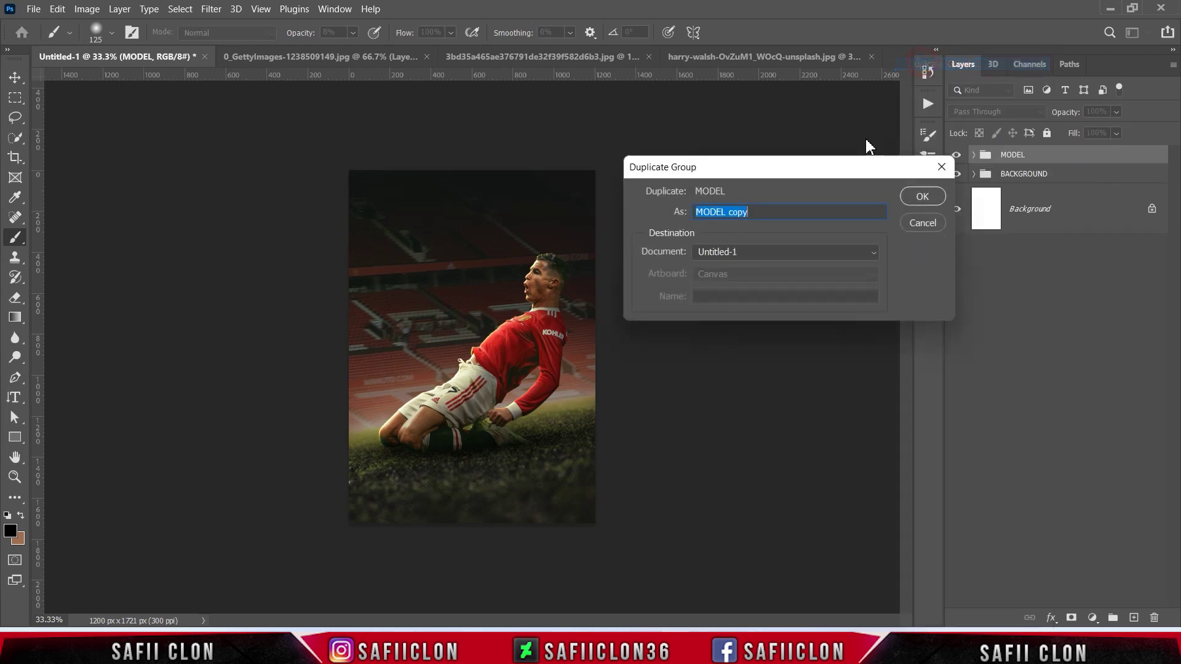
pyautogui.click(922, 197)
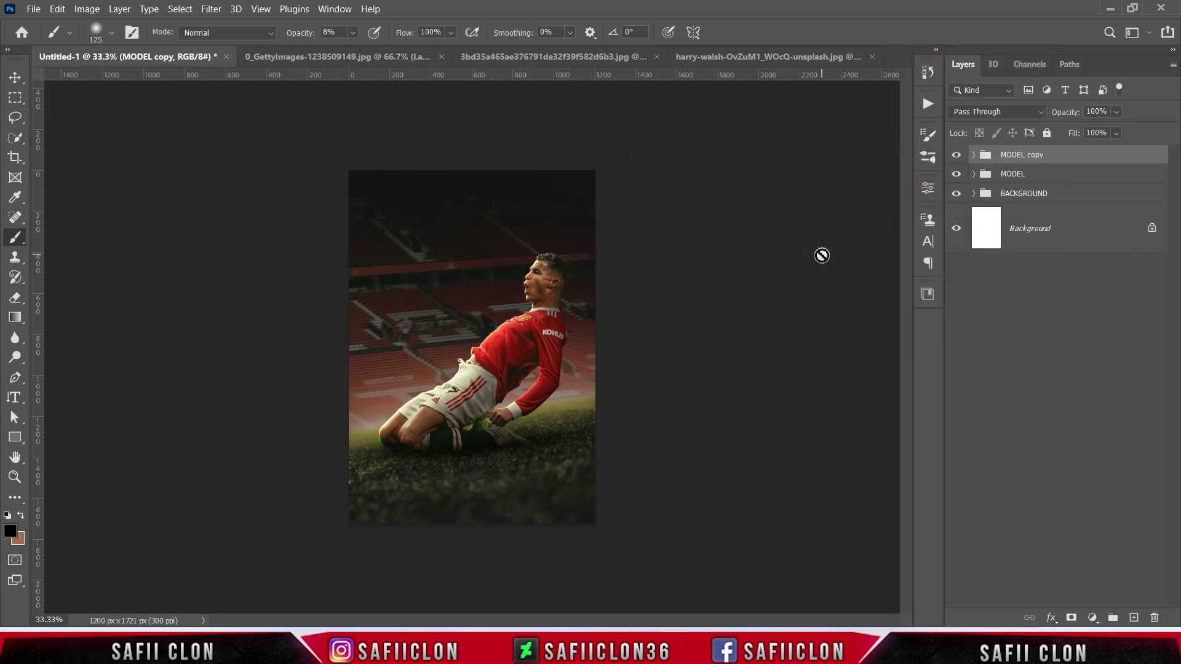
pyautogui.rightClick(1068, 157)
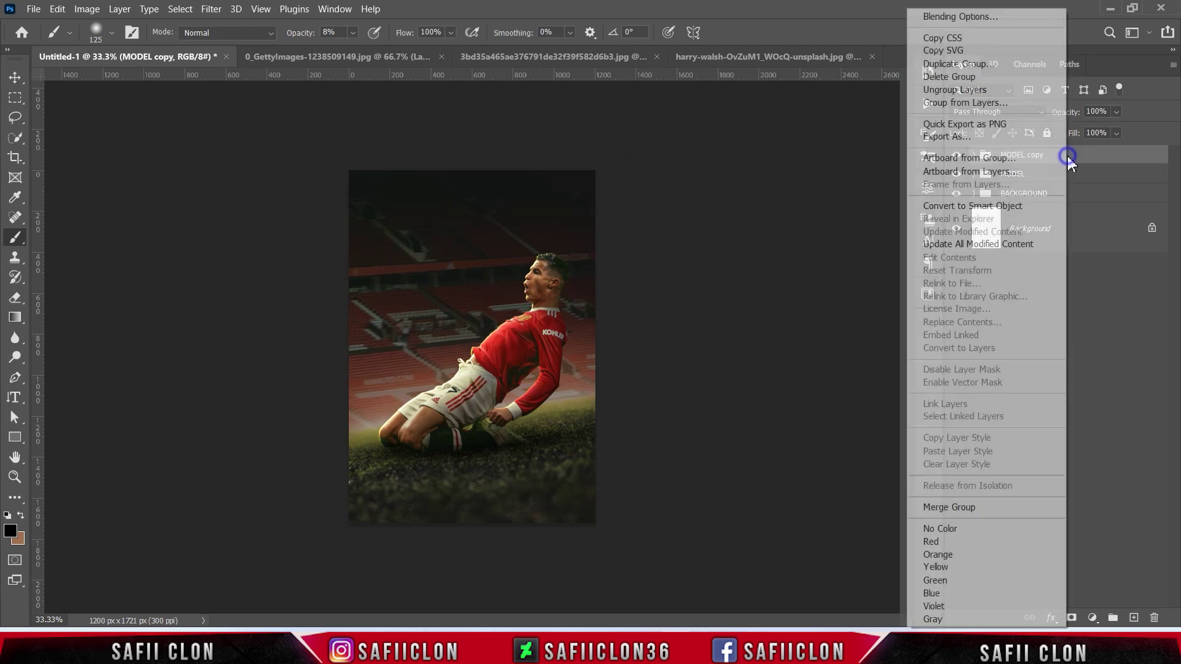
pyautogui.click(964, 508)
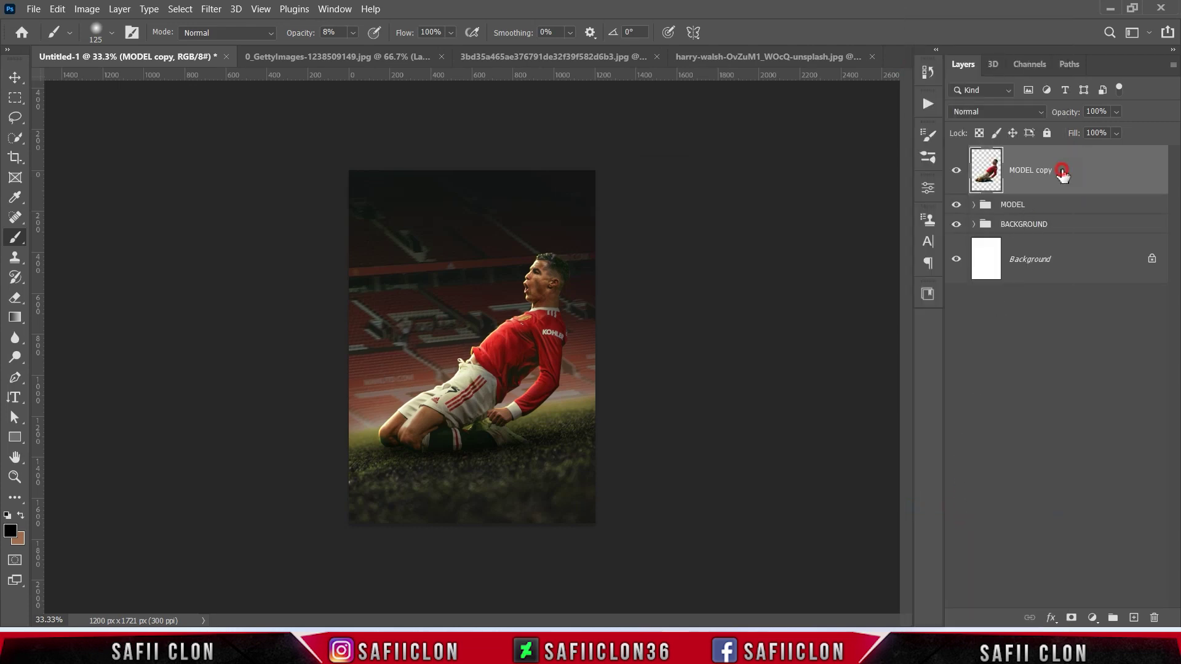
pyautogui.click(212, 9)
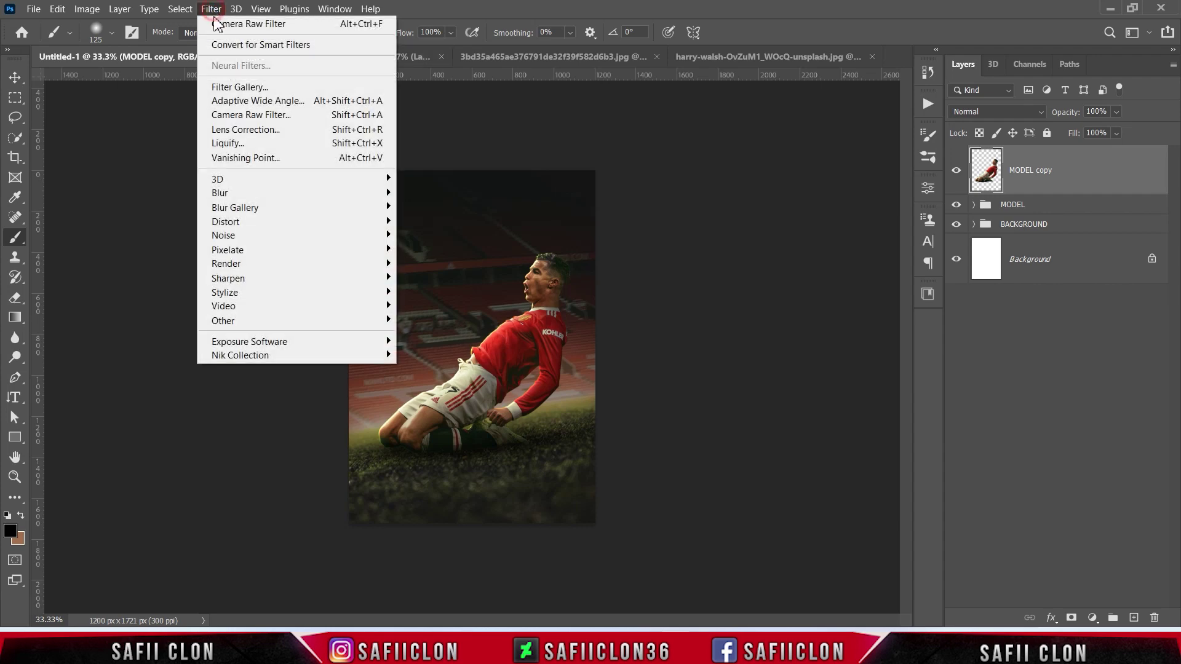
pyautogui.moveTo(277, 193)
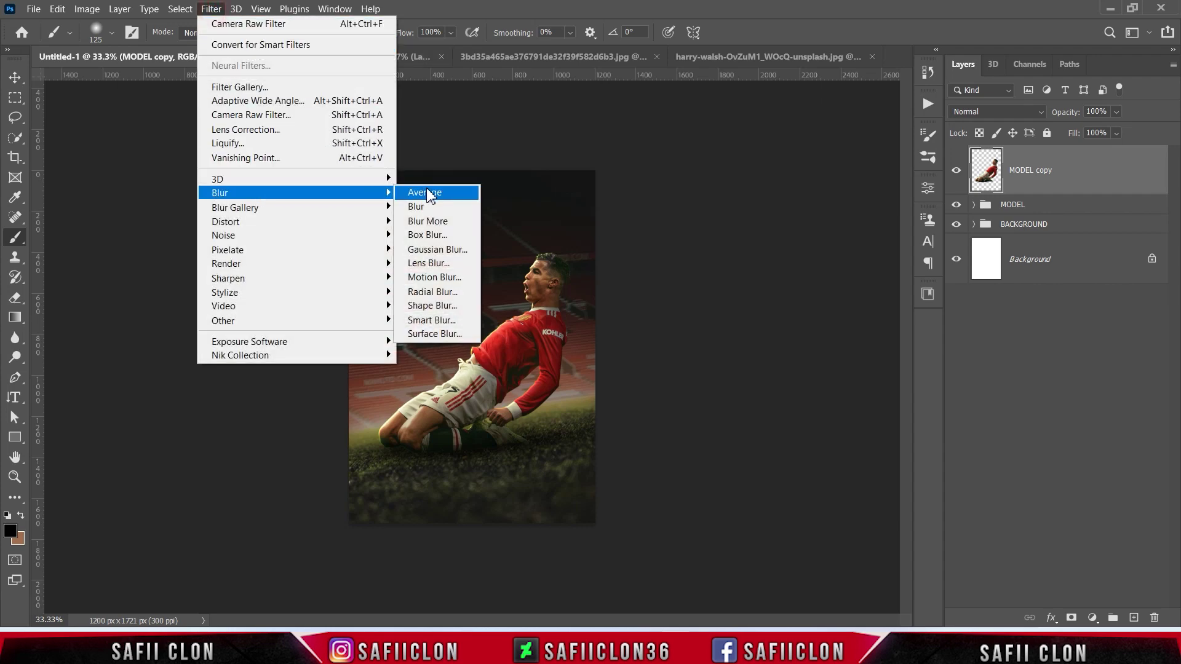
# Apply a Motion Blur of 18 px at 13° to the MODEL copy layer
pyautogui.click(436, 277)
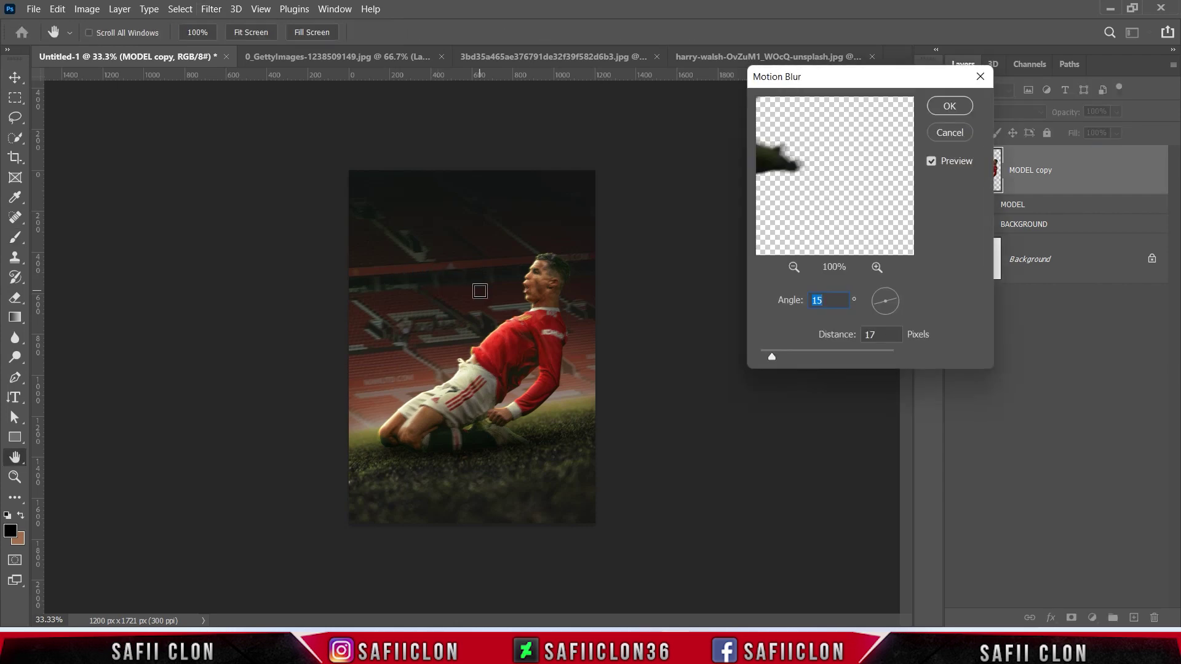
pyautogui.scroll(1, 479, 291)
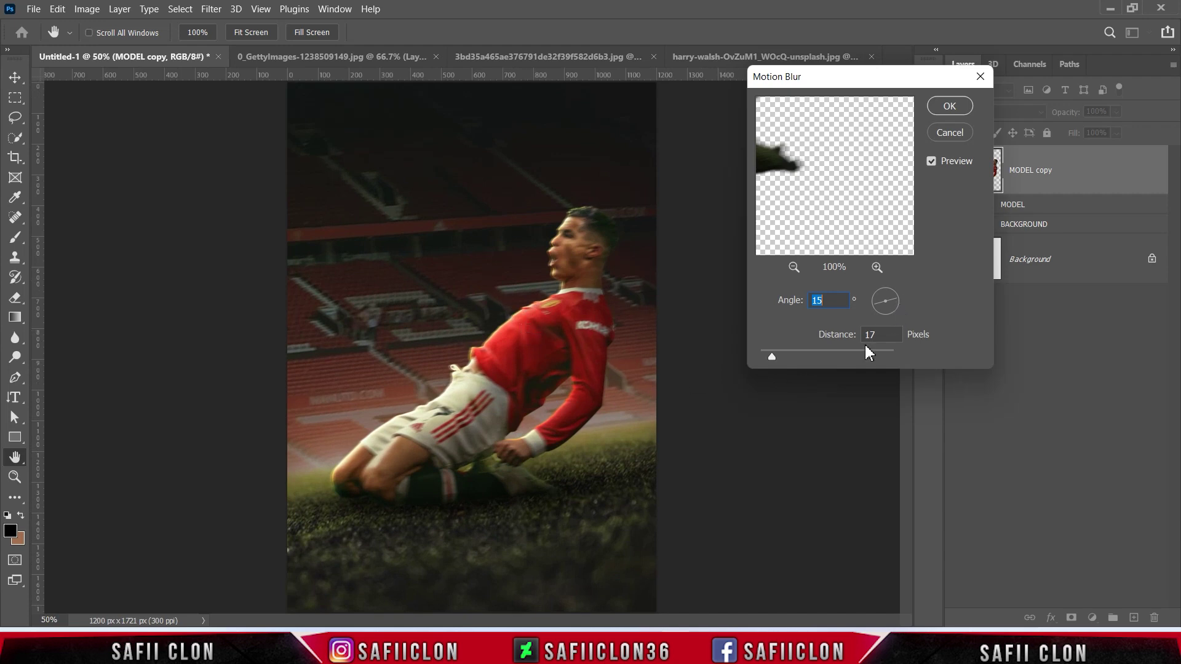
pyautogui.moveTo(779, 355); pyautogui.dragTo(781, 356)
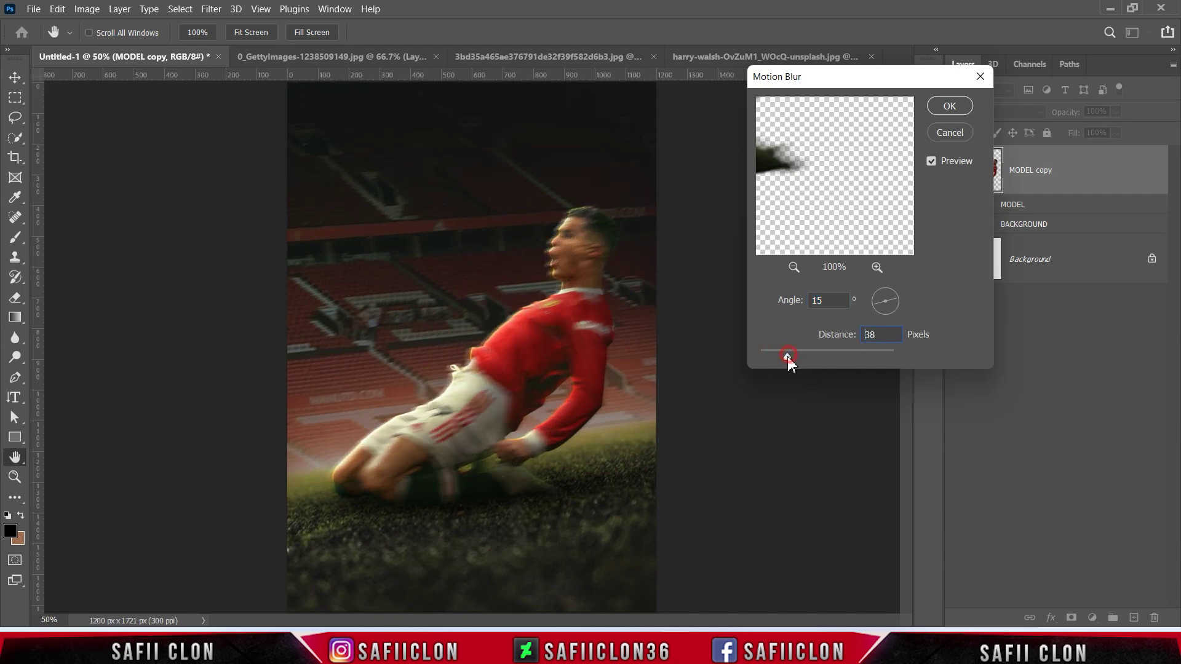
pyautogui.moveTo(781, 360); pyautogui.dragTo(775, 355)
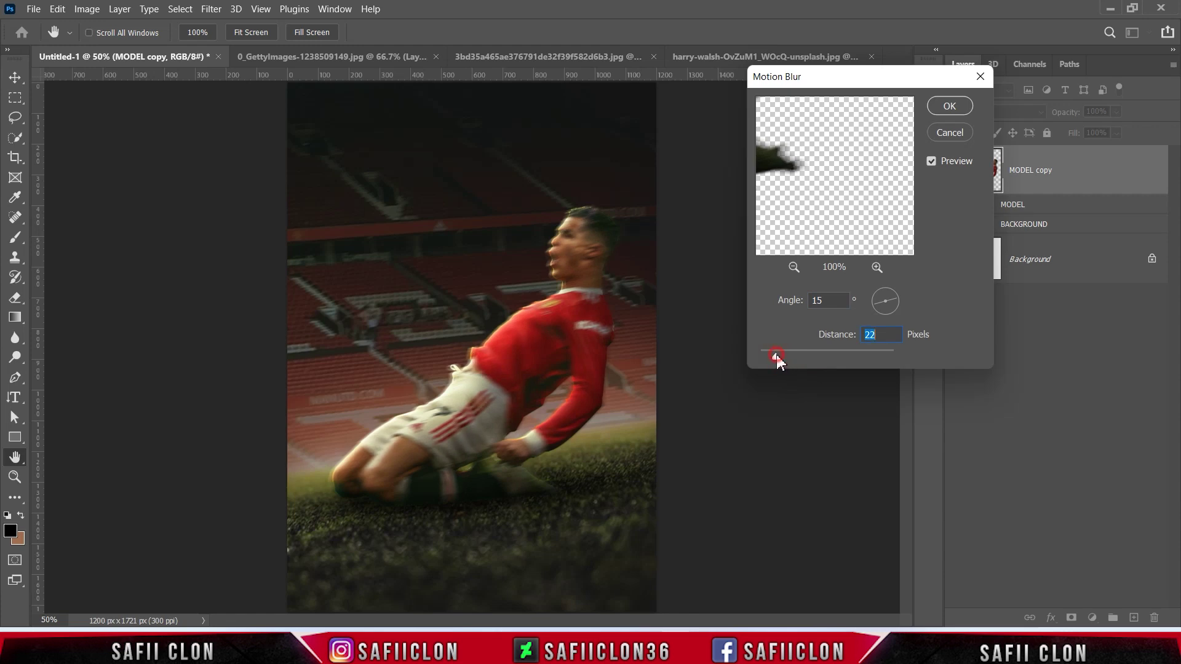
pyautogui.moveTo(776, 355); pyautogui.dragTo(773, 354)
pyautogui.hotkey('shift', 'Tab')
pyautogui.moveTo(773, 355); pyautogui.dragTo(772, 356)
pyautogui.click(950, 106)
pyautogui.press('b')
# Add a layer mask to MODEL copy and invert it to black, hiding the blur
pyautogui.click(1071, 171)
pyautogui.click(1071, 618)
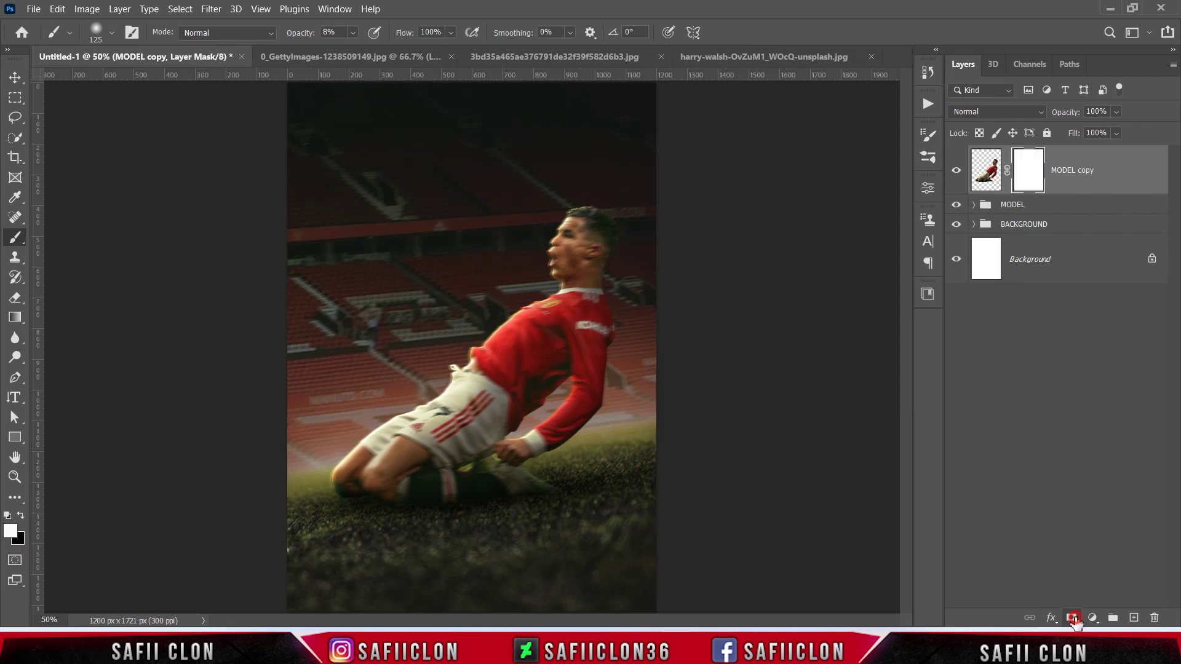
pyautogui.hotkey('ctrl', 'i')
pyautogui.hotkey('ctrl', 'i')
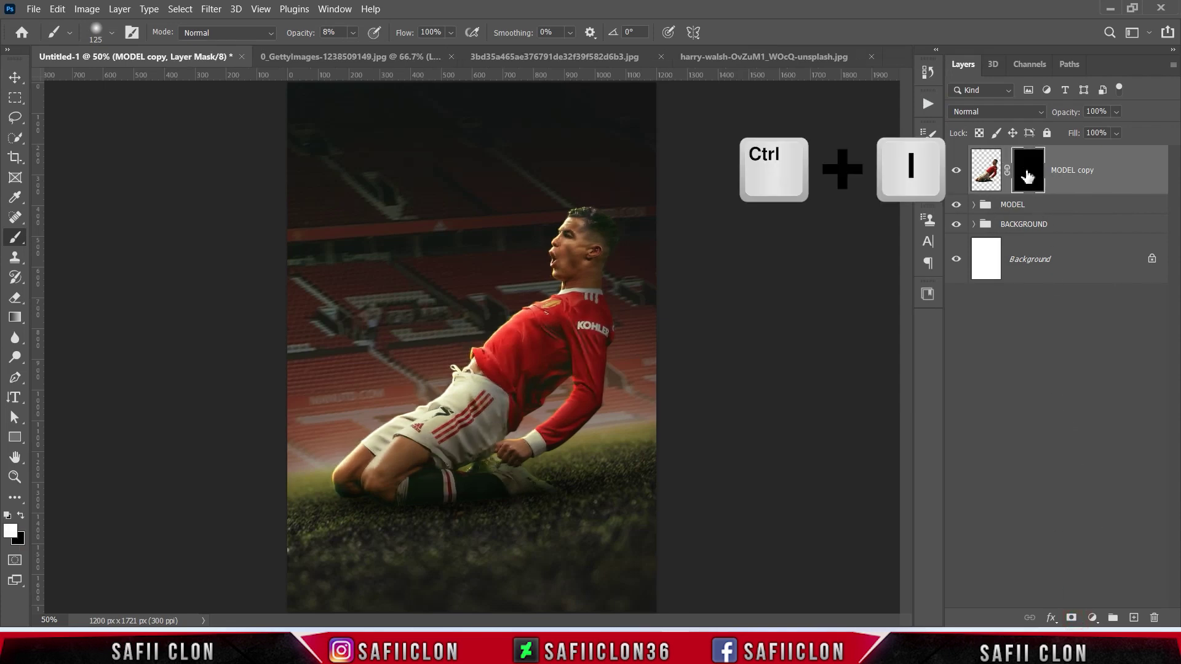
pyautogui.rightClick(15, 237)
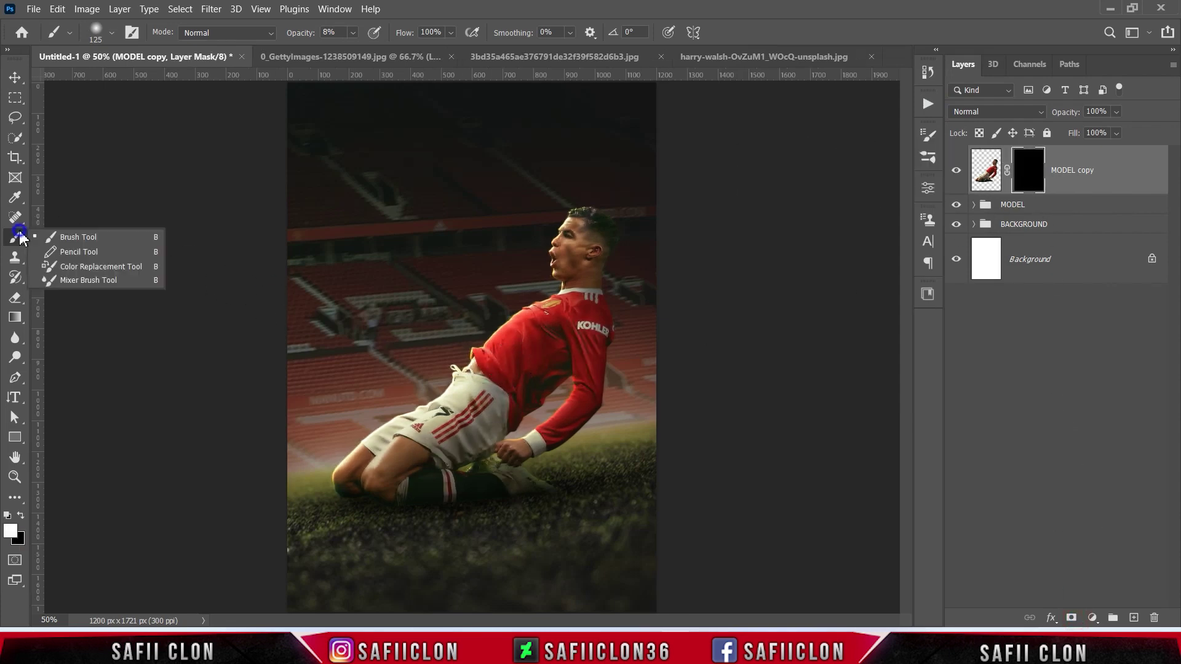
# Select the Brush tool at 9% opacity and zoom in on the footballer
pyautogui.click(41, 234)
pyautogui.click(353, 32)
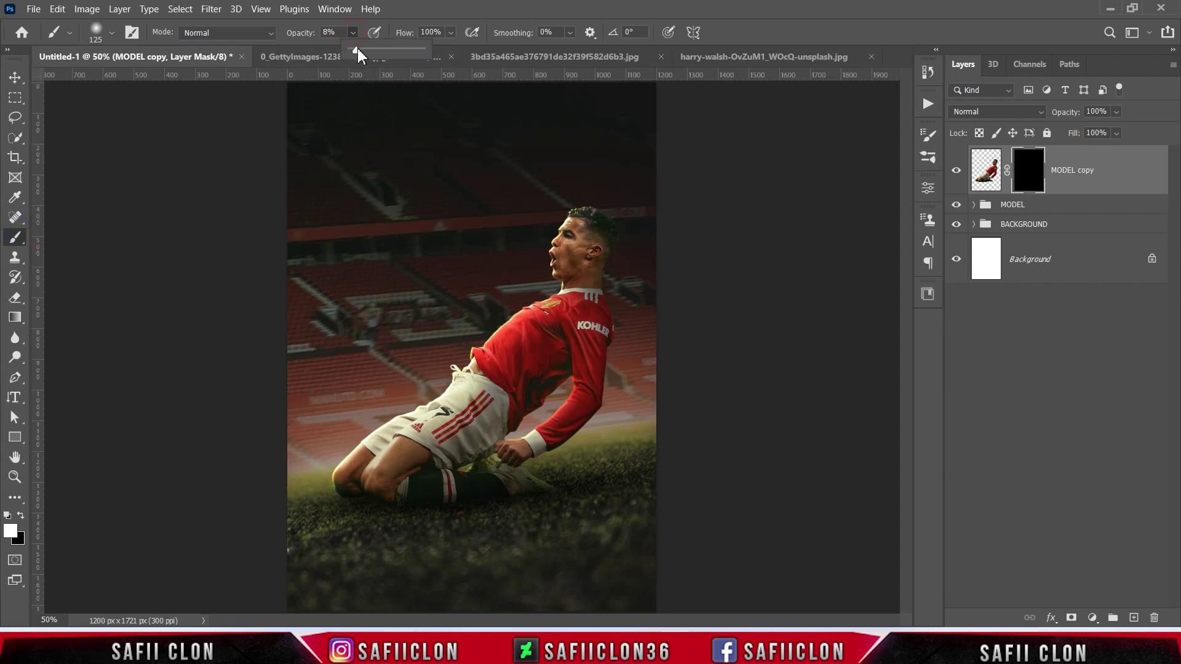
pyautogui.press('Return')
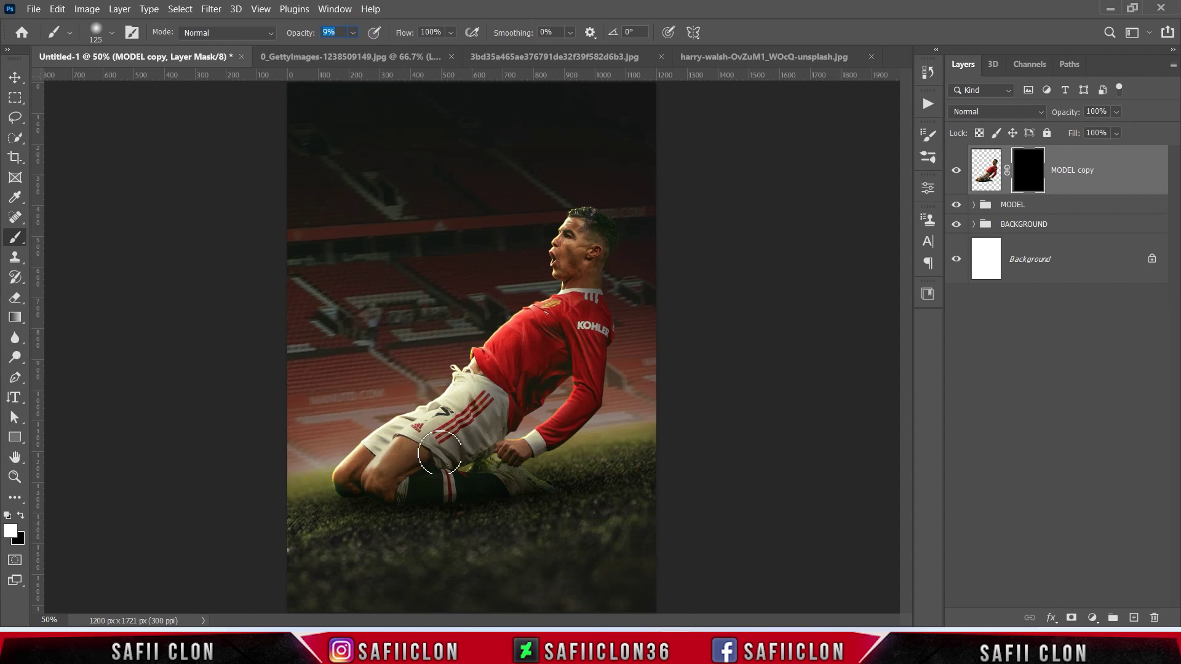
pyautogui.hotkey('ctrl', '+')
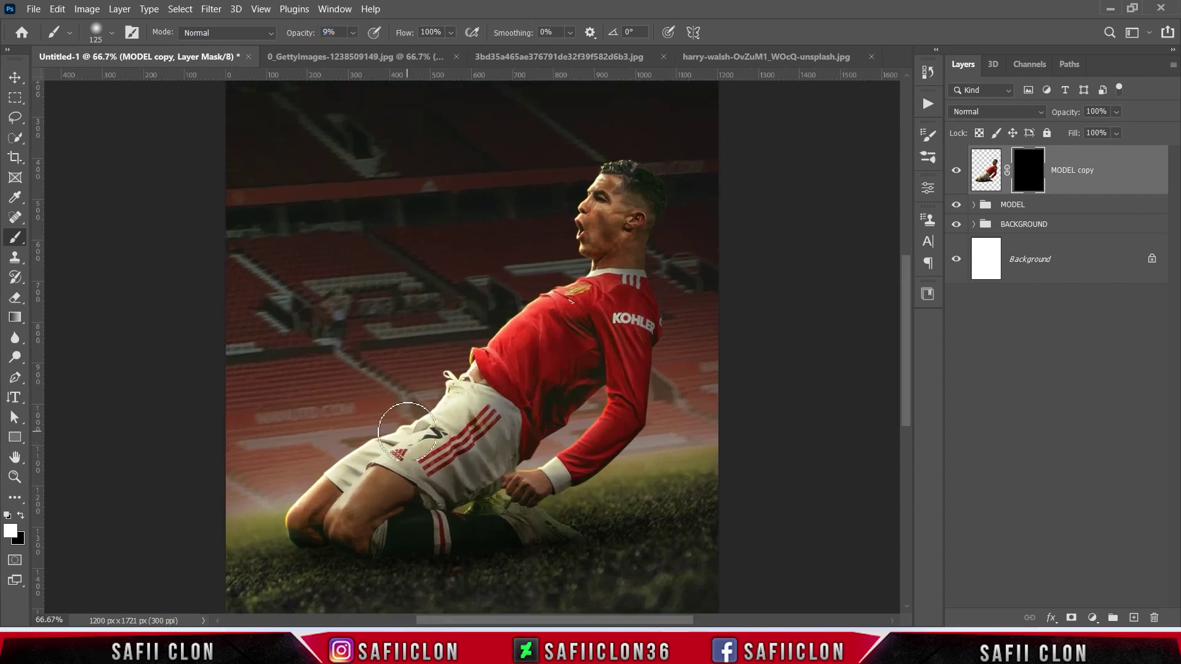
pyautogui.scroll(-1, 416, 432)
# Paint white on the mask over the knee, leg, sock edge and head, varying brush size
pyautogui.press('[')
pyautogui.moveTo(382, 487)
pyautogui.mouseDown()
pyautogui.moveTo(316, 477)
pyautogui.moveTo(355, 502)
pyautogui.moveTo(285, 448)
pyautogui.mouseUp()
pyautogui.press(']')
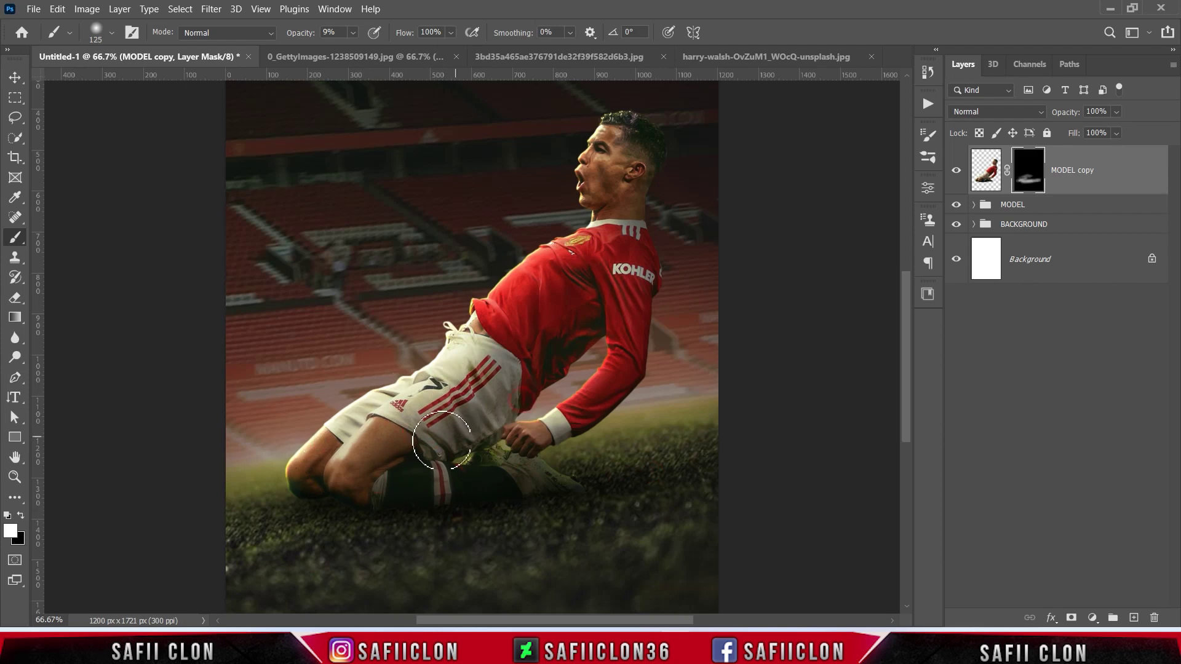
pyautogui.press('[')
pyautogui.press('[')
pyautogui.press('[')
pyautogui.moveTo(376, 486); pyautogui.dragTo(469, 451)
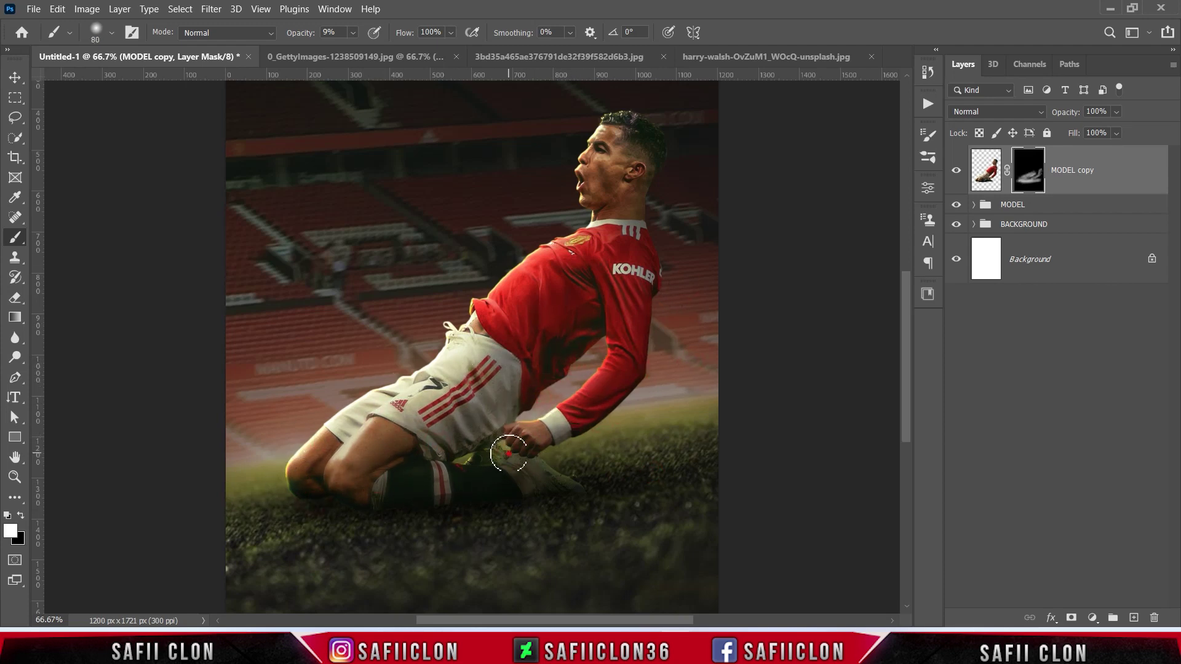
pyautogui.press(']')
pyautogui.press(']')
pyautogui.press(']')
pyautogui.moveTo(356, 498); pyautogui.dragTo(320, 467)
pyautogui.press('[')
pyautogui.press('[')
pyautogui.click(643, 152)
pyautogui.press(']')
# Set the view to 33.3% zoom and select the MODEL group
pyautogui.hotkey('ctrl', '-')
pyautogui.hotkey('ctrl', '-')
pyautogui.hotkey('ctrl', '-')
pyautogui.hotkey('ctrl', '+')
pyautogui.hotkey('ctrl', '+')
pyautogui.hotkey('ctrl', '-')
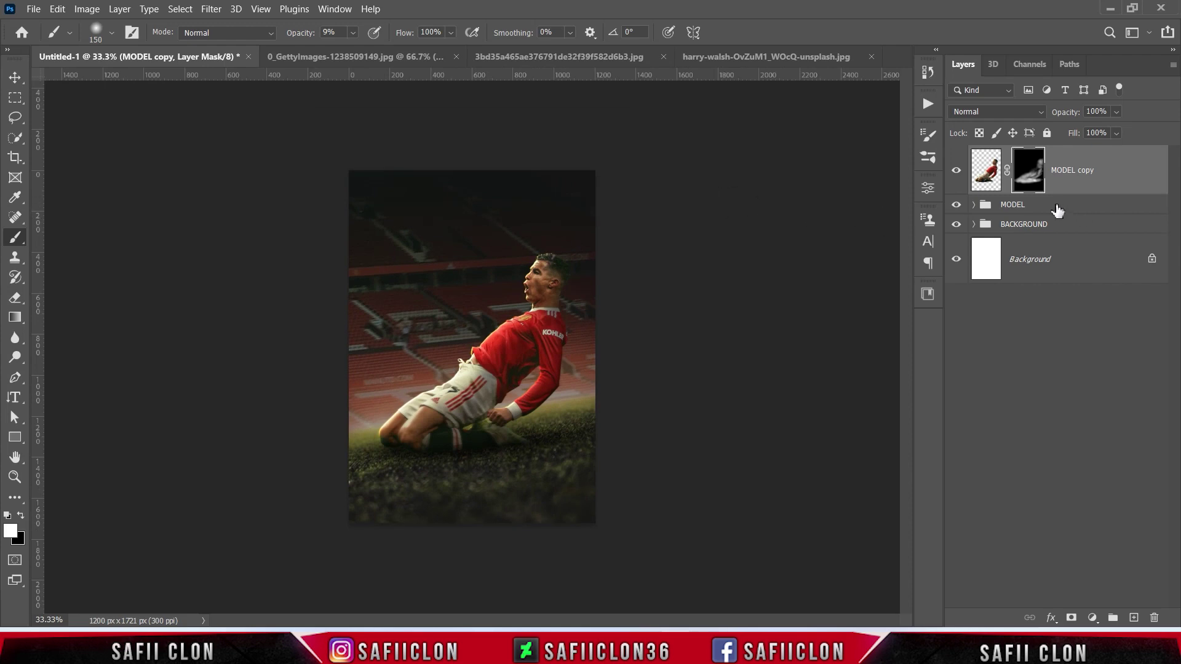
pyautogui.click(1057, 211)
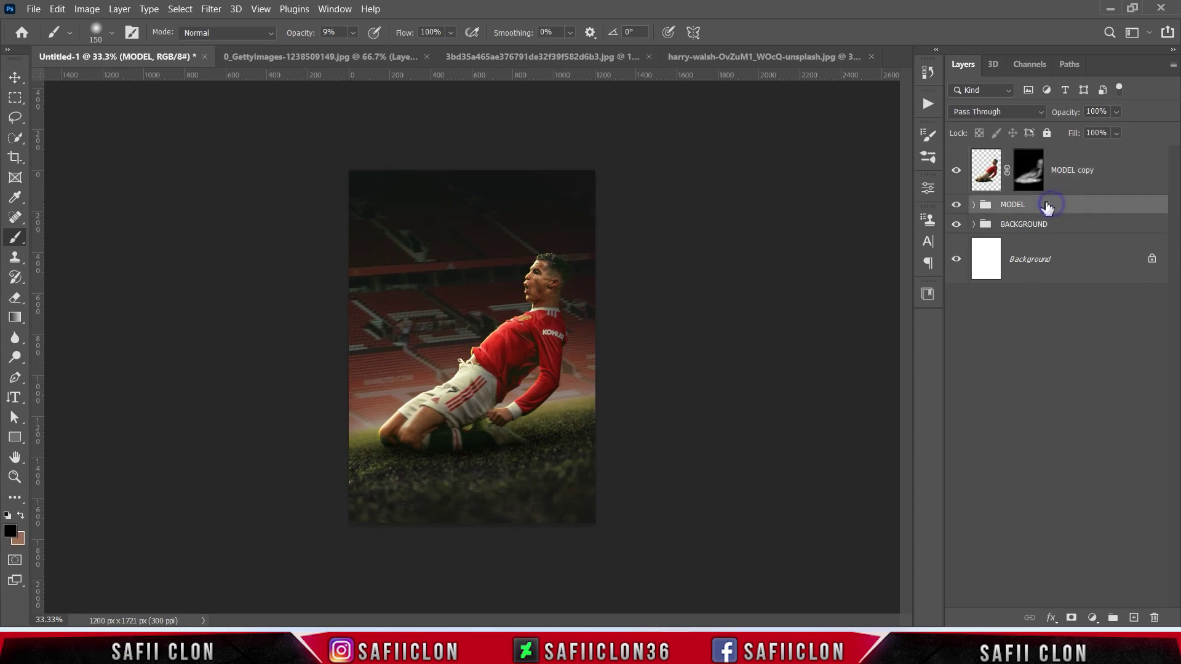
# Duplicate MODEL, merge it into a MODEL copy 2 layer at the stack top, and open Filter menu
pyautogui.rightClick(1055, 213)
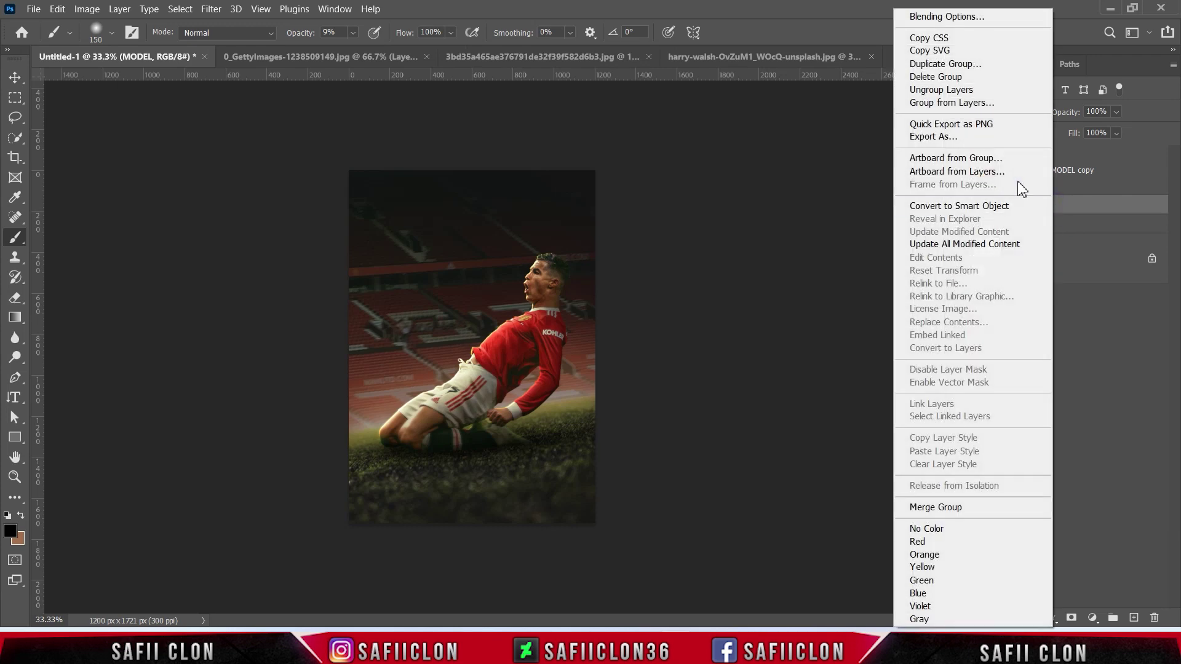
pyautogui.click(960, 66)
pyautogui.click(922, 196)
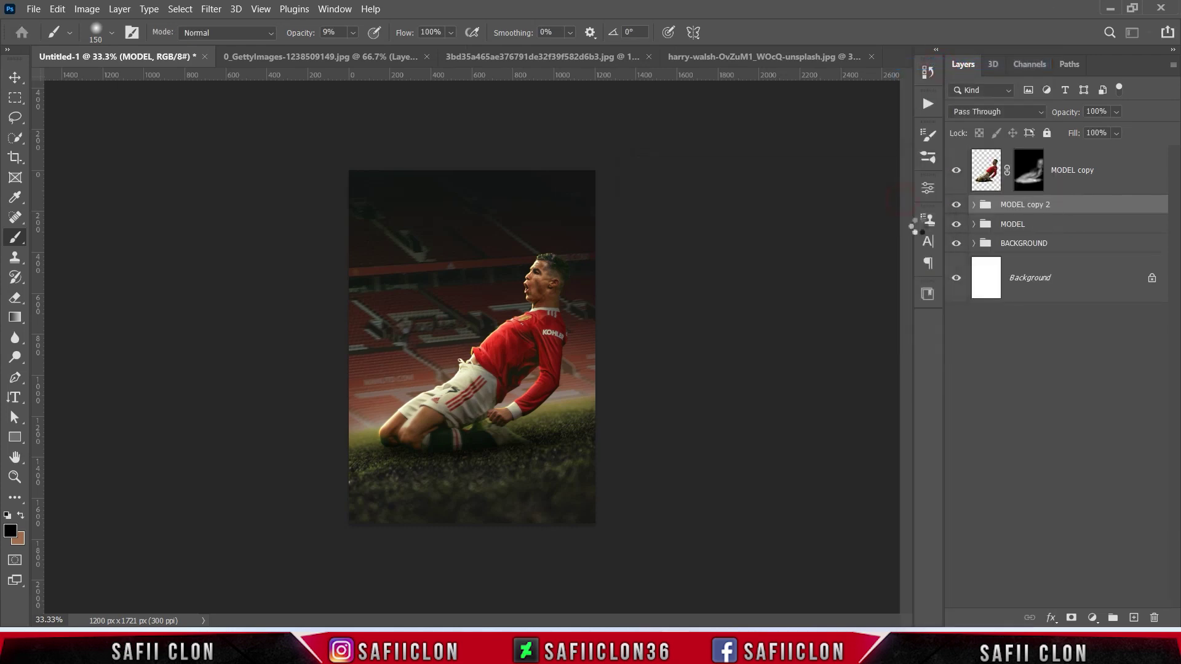
pyautogui.rightClick(1075, 213)
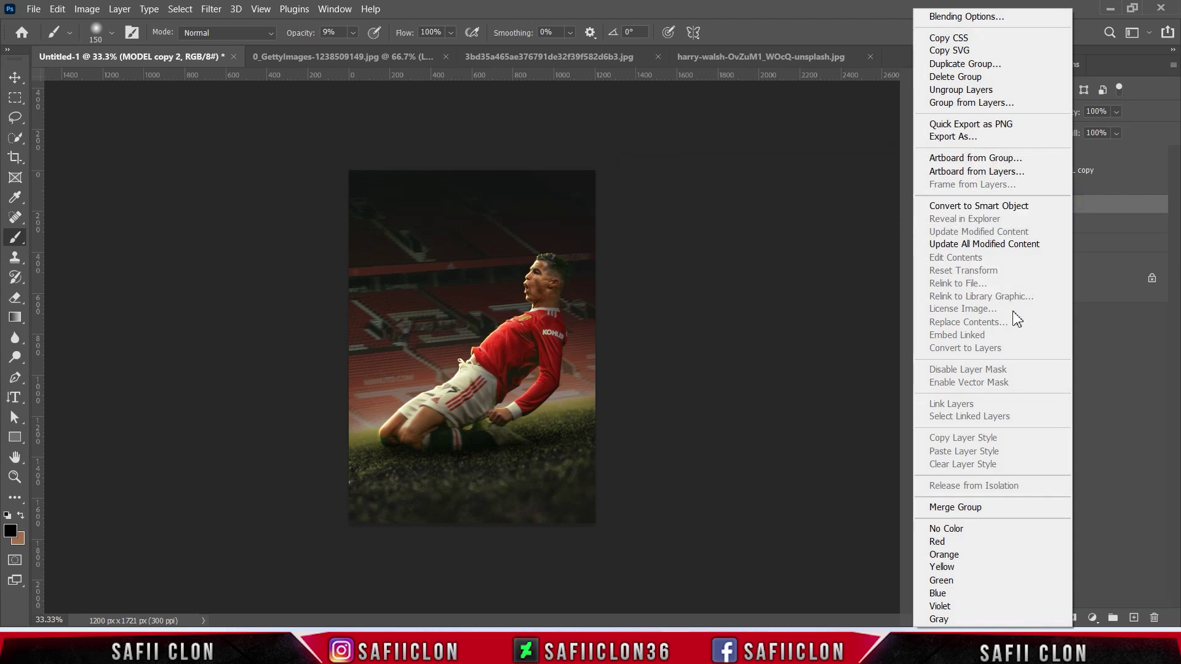
pyautogui.click(982, 508)
pyautogui.moveTo(1076, 203); pyautogui.dragTo(1078, 155)
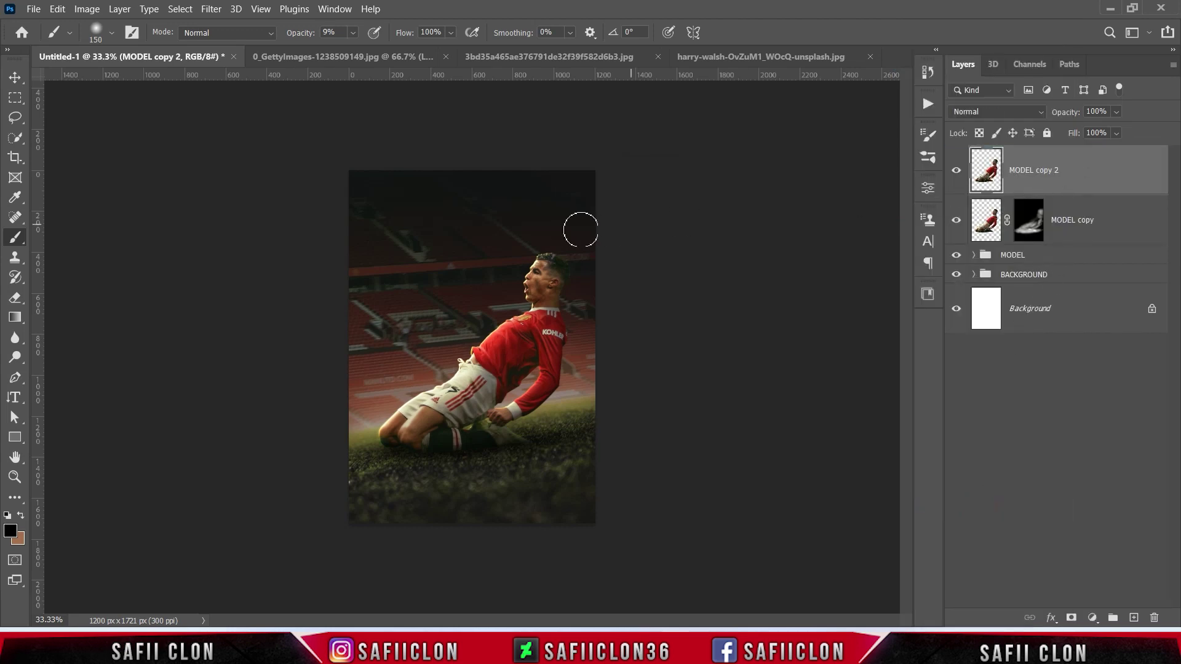
pyautogui.click(211, 9)
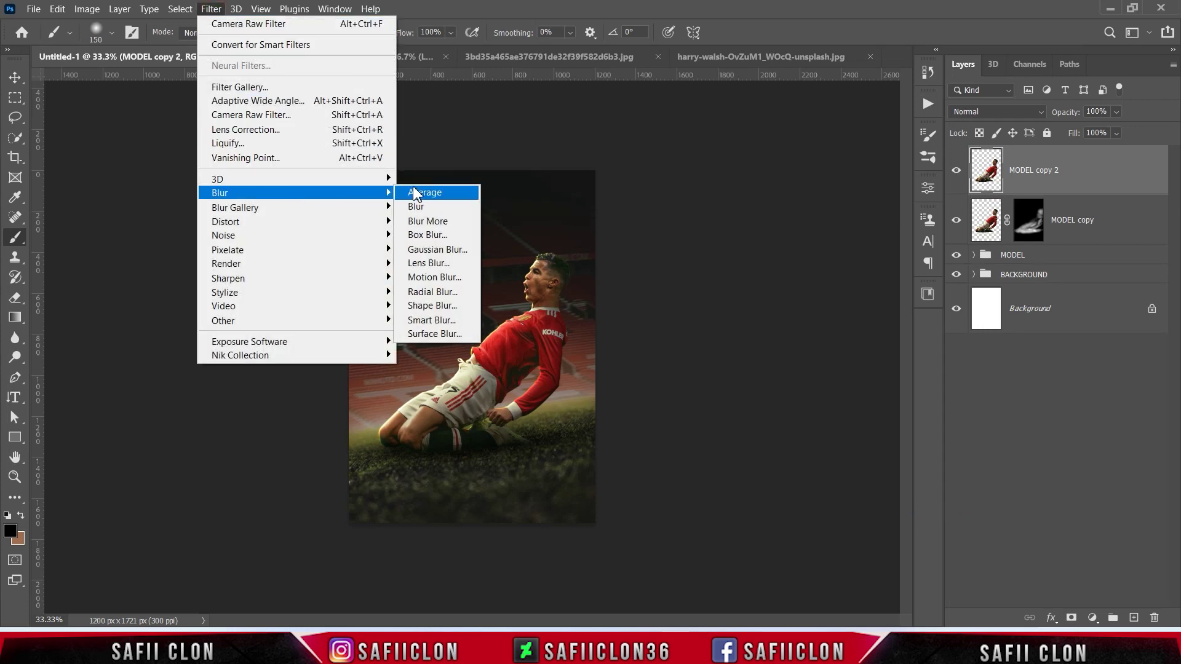
pyautogui.moveTo(220, 193)
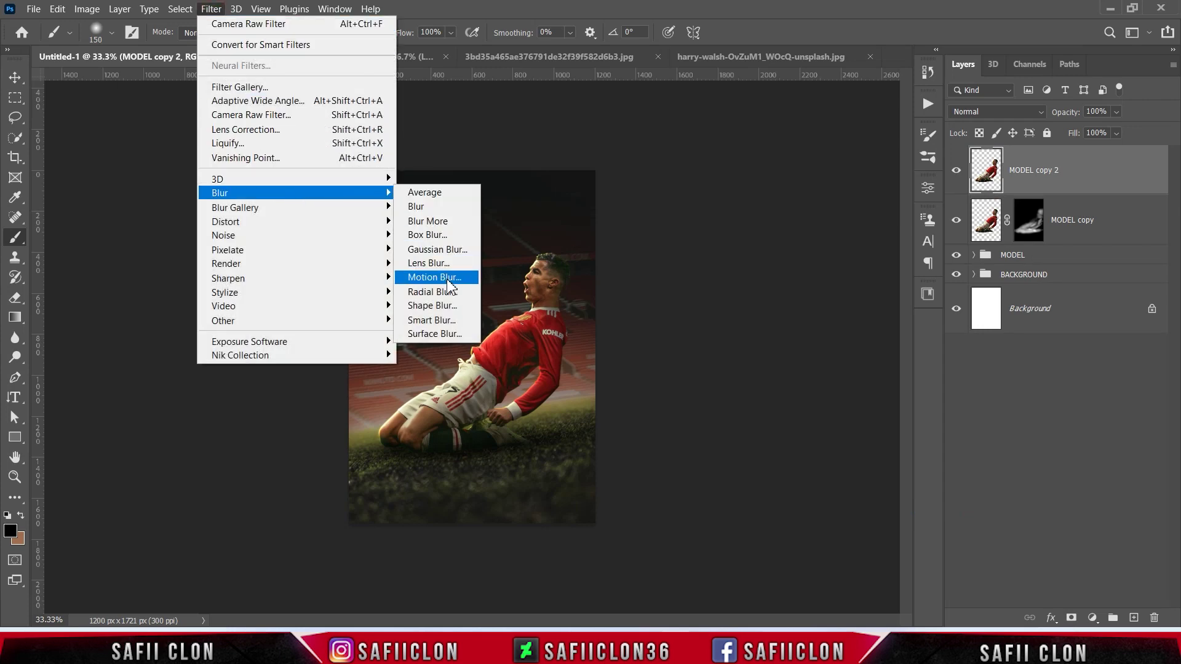
# Apply a heavy Motion Blur of 840 px at 13° to MODEL copy 2
pyautogui.click(449, 284)
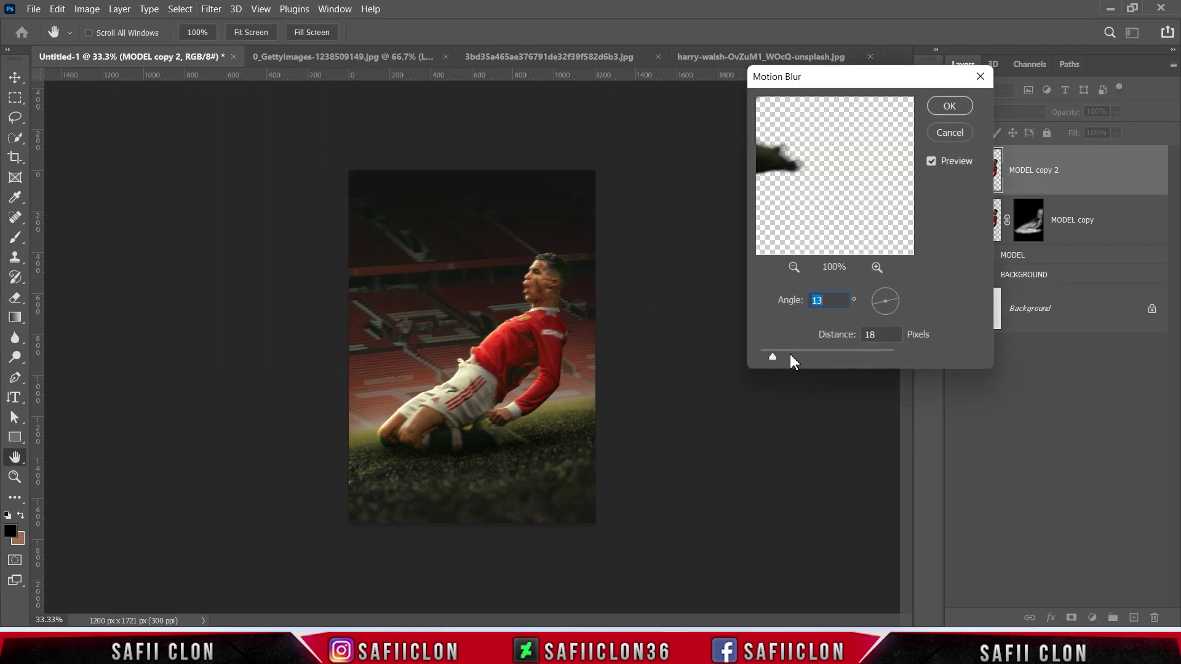
pyautogui.click(783, 357)
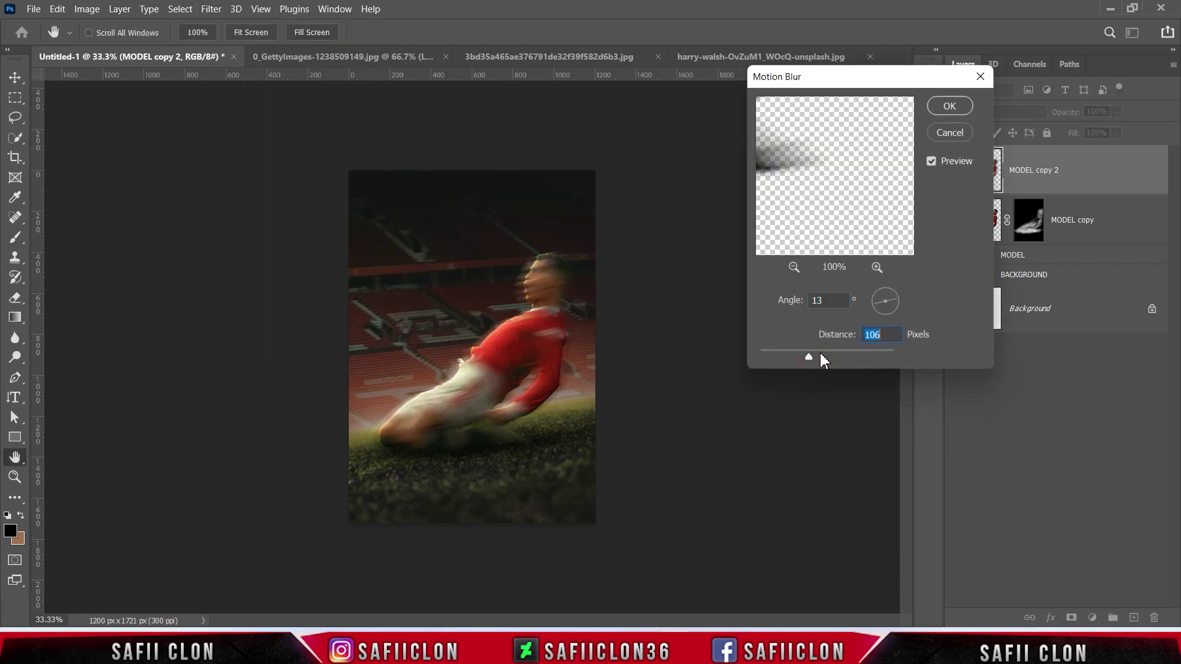
pyautogui.moveTo(820, 356); pyautogui.dragTo(865, 355)
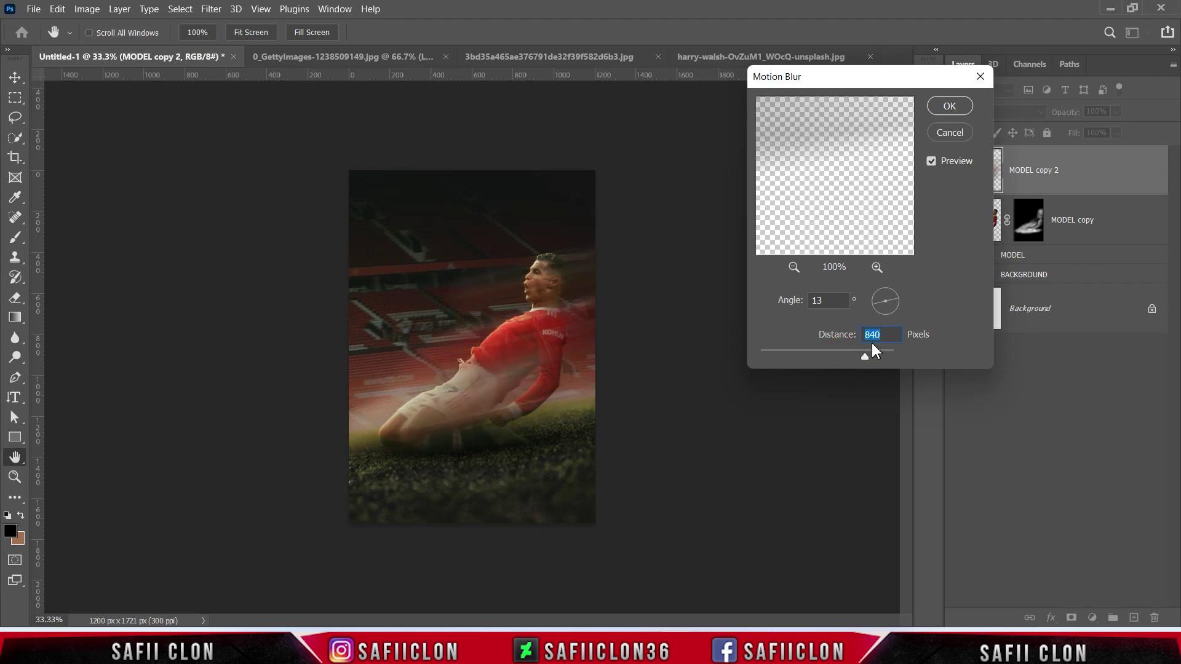
pyautogui.click(949, 106)
pyautogui.press('b')
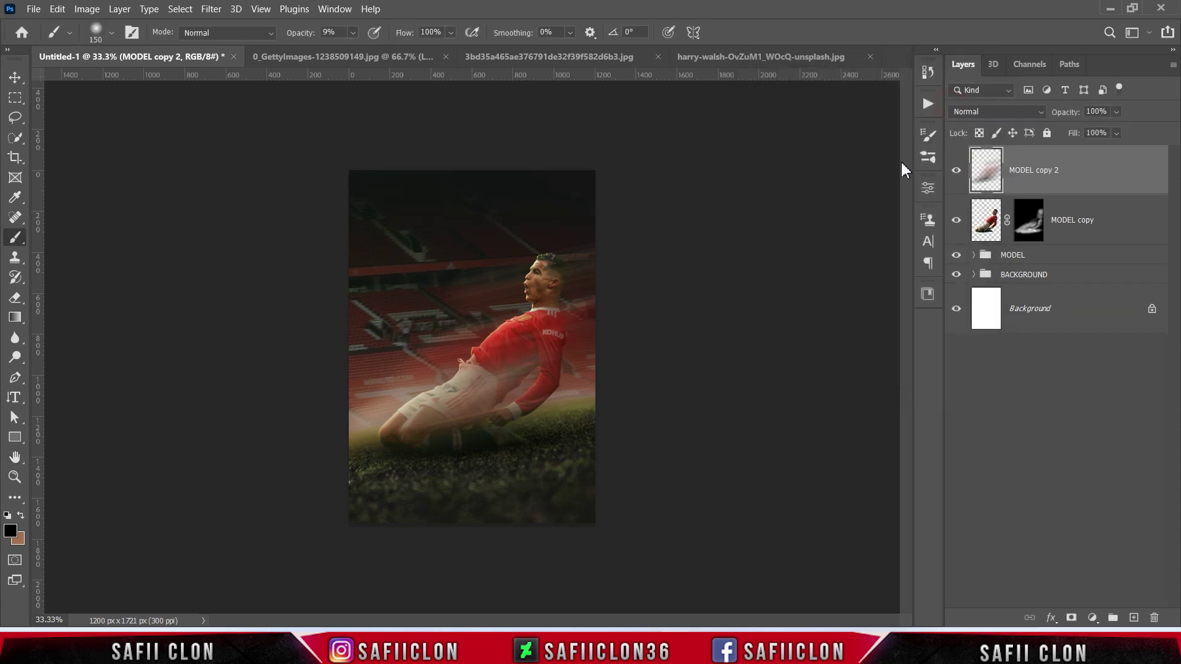
pyautogui.click(977, 113)
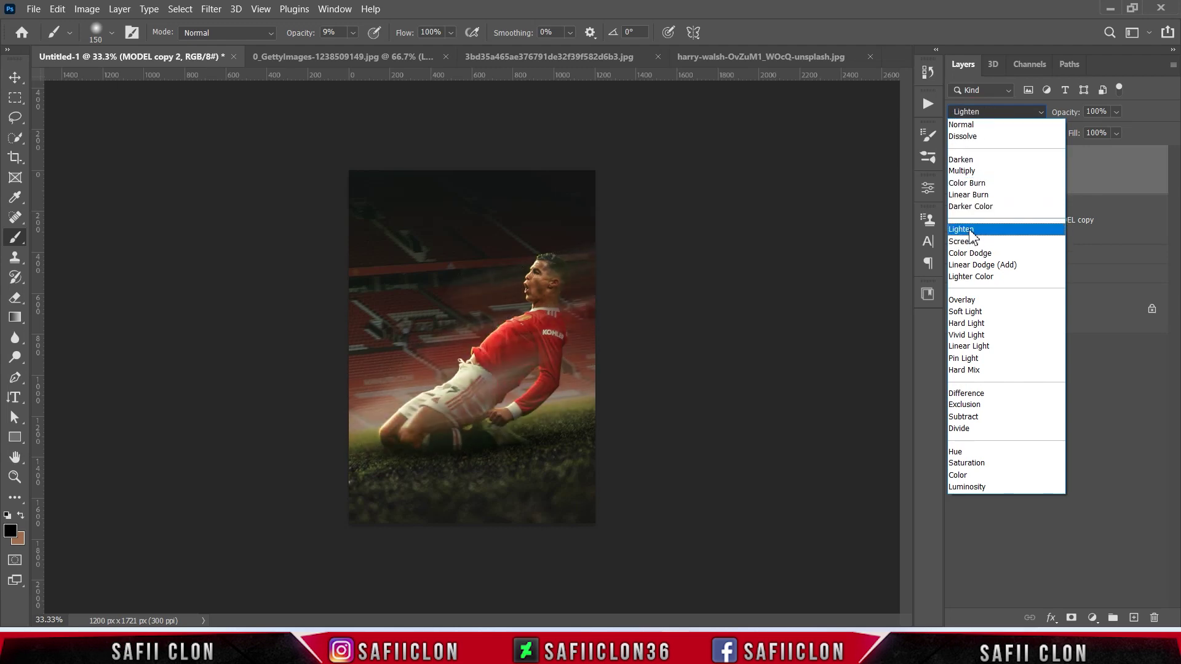
# Set MODEL copy 2 to Lighten blending and hide it with an inverted layer mask
pyautogui.click(971, 231)
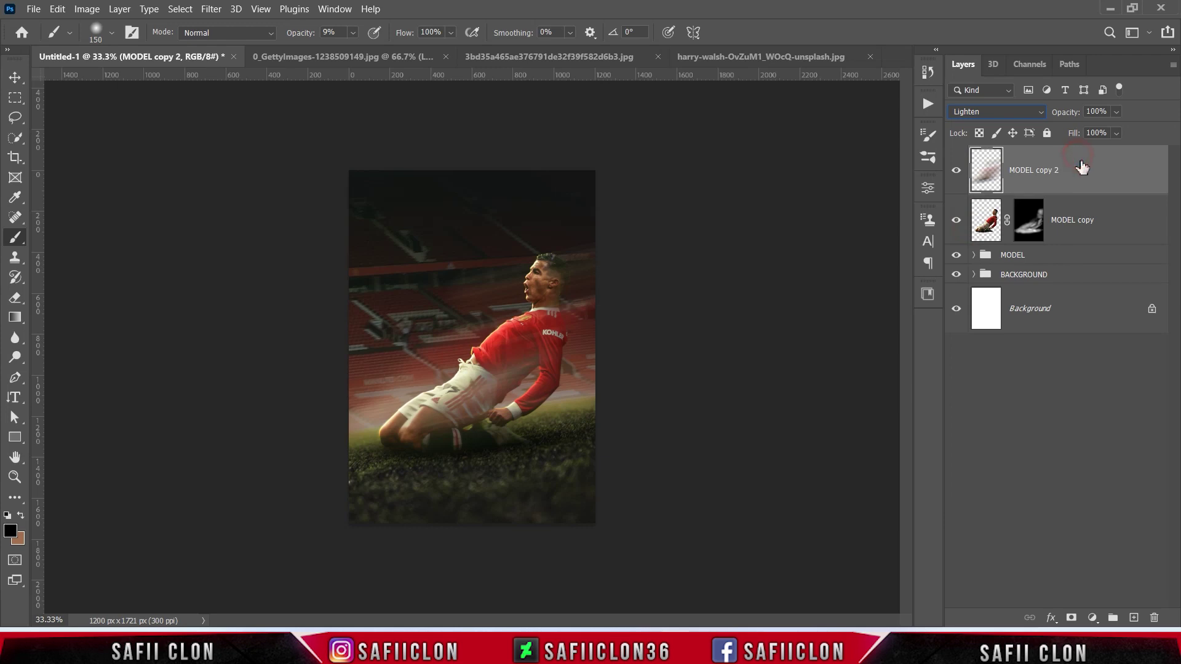
pyautogui.click(1070, 618)
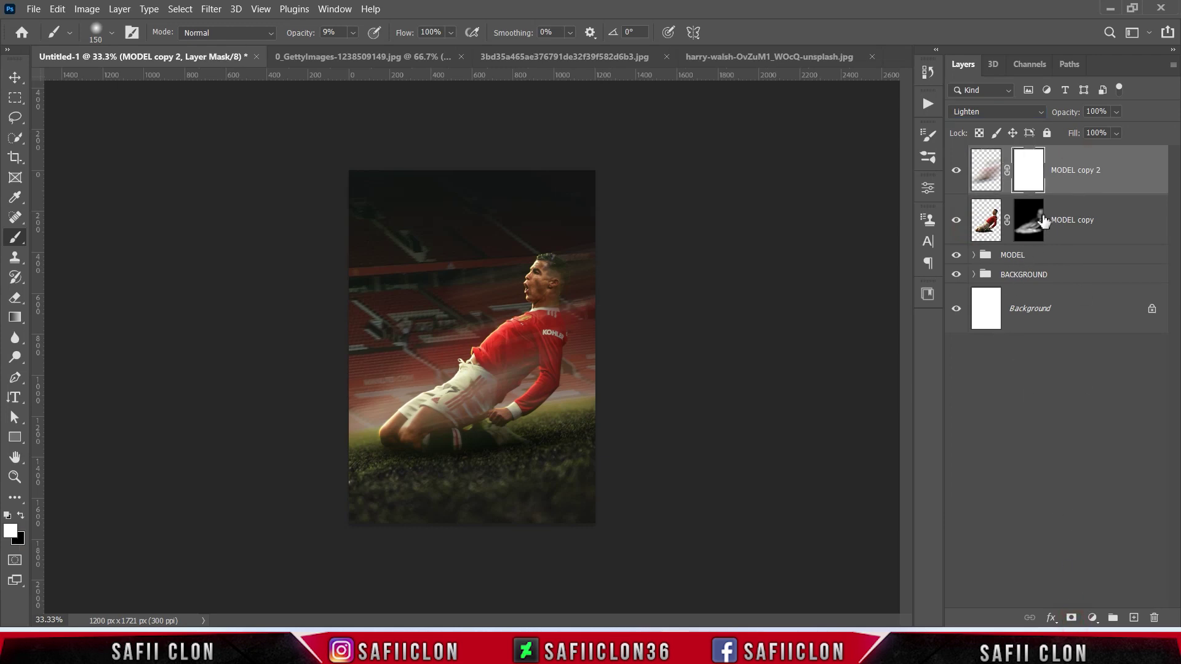
pyautogui.hotkey('ctrl', 'i')
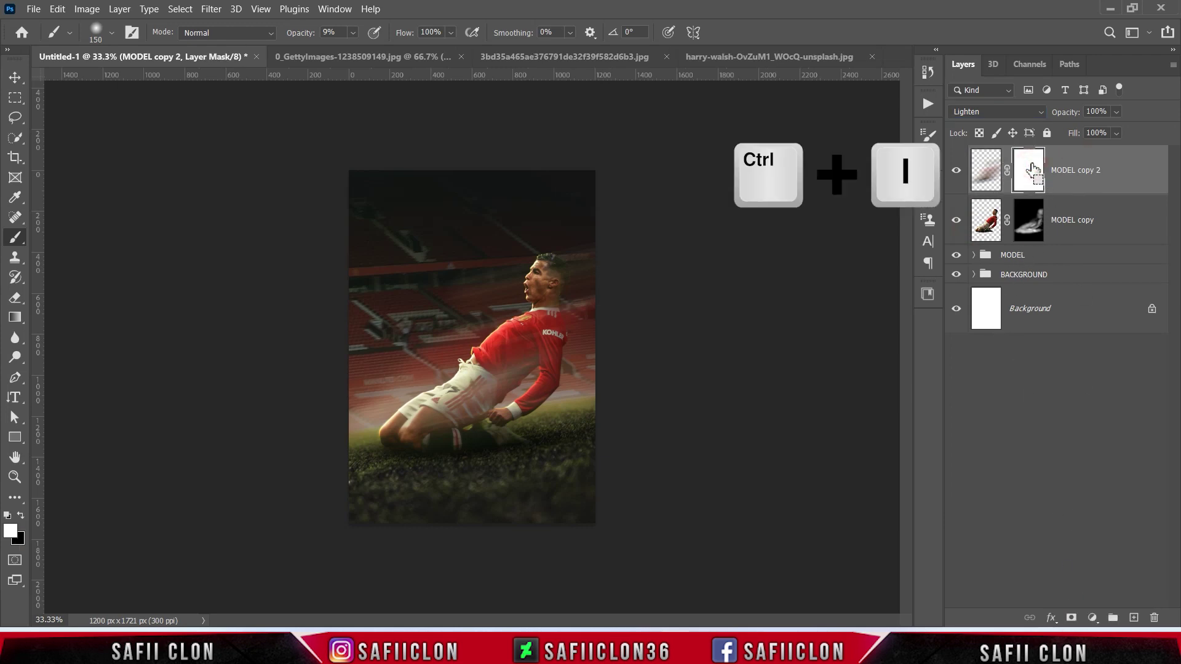
pyautogui.hotkey('ctrl', 'i')
# Pick a Soft Round Brush at 9% opacity, sized 175 px
pyautogui.rightClick(15, 238)
pyautogui.click(78, 237)
pyautogui.click(111, 32)
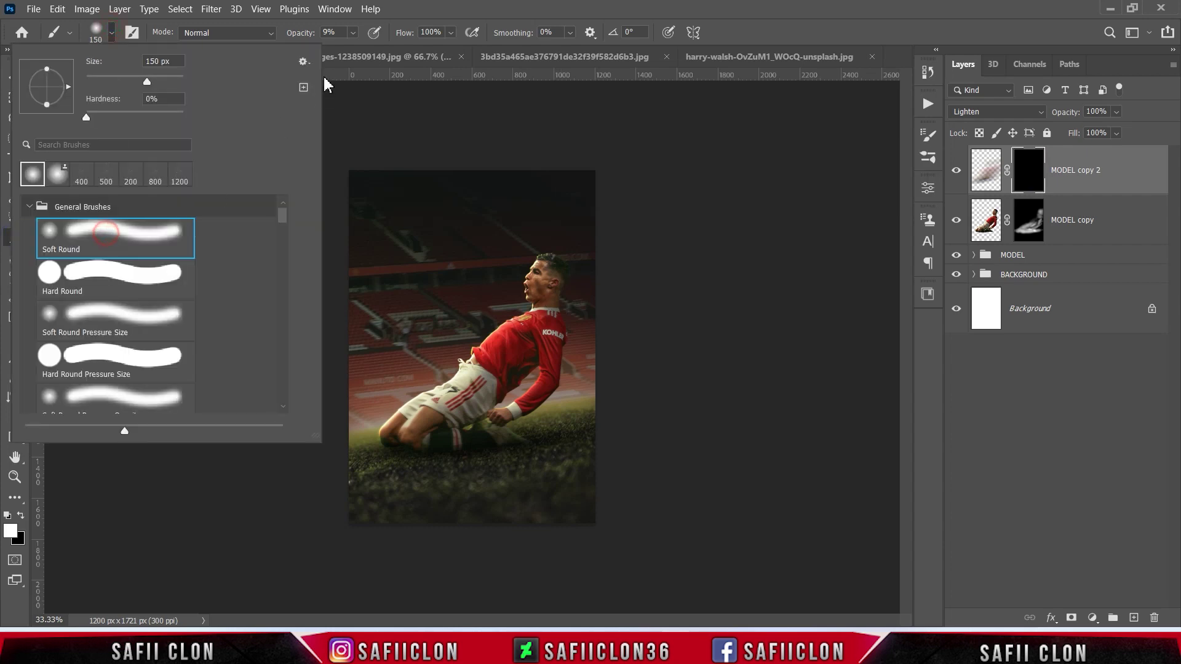
pyautogui.click(353, 32)
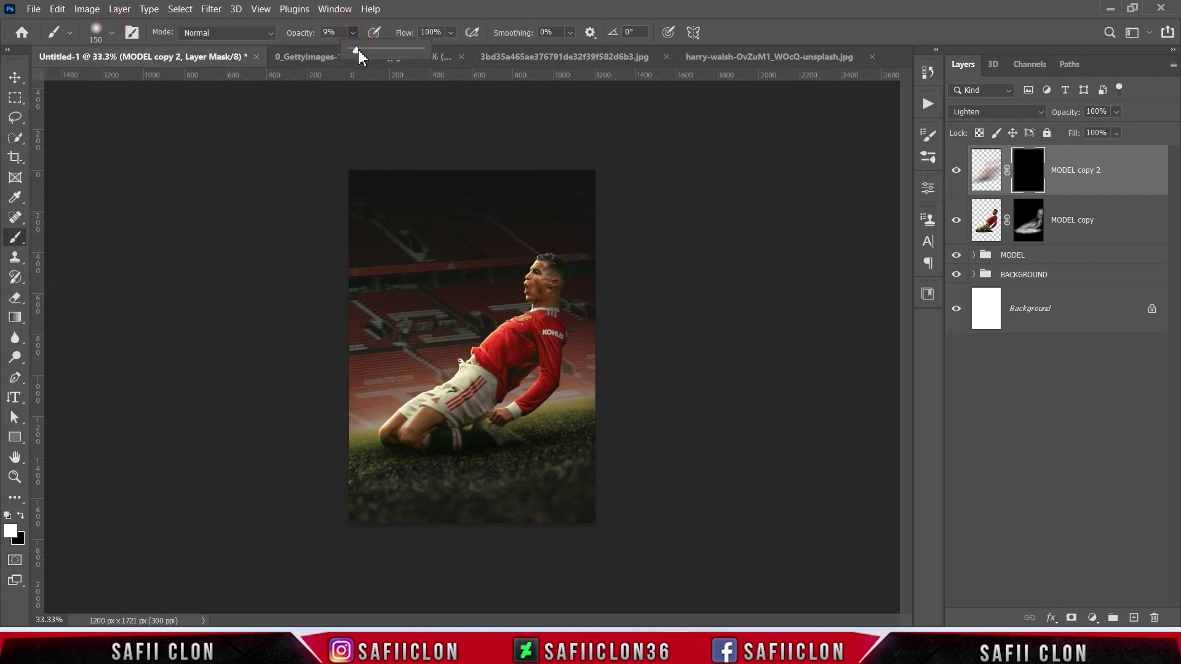
pyautogui.click(357, 54)
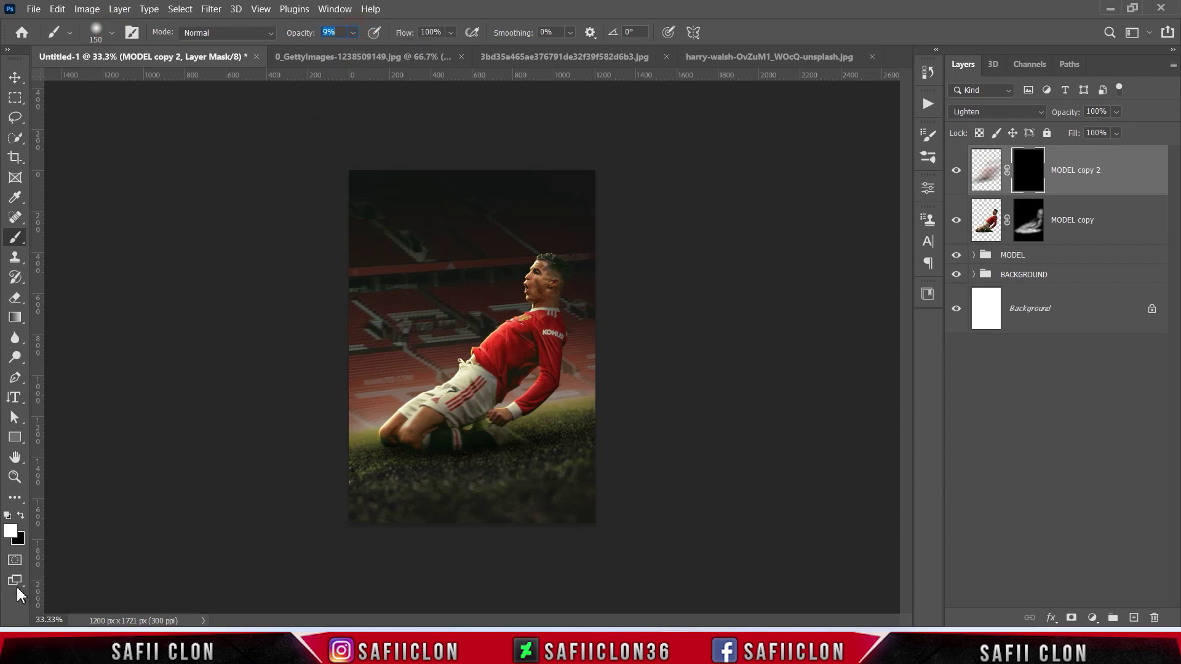
pyautogui.hotkey('ctrl', '+')
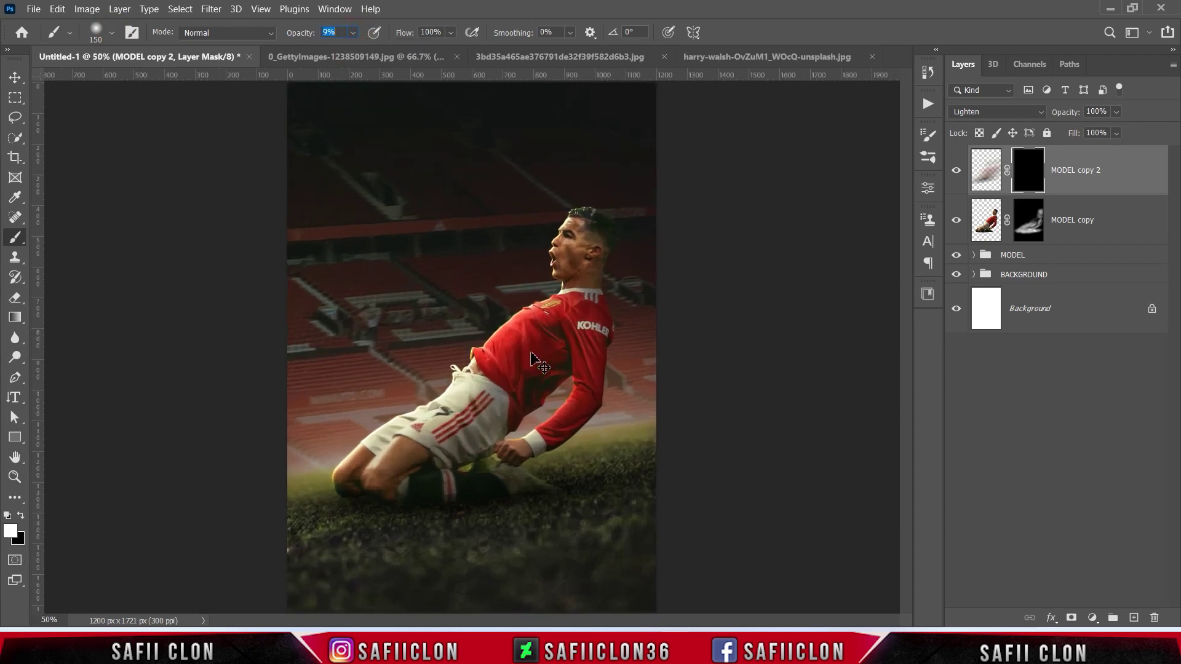
pyautogui.press(']')
# Paint faint white dabs revealing the blur trail around the ear, jaw, neck, forearm, head and jersey edge
pyautogui.click(602, 236)
pyautogui.click(675, 246)
pyautogui.click(584, 271)
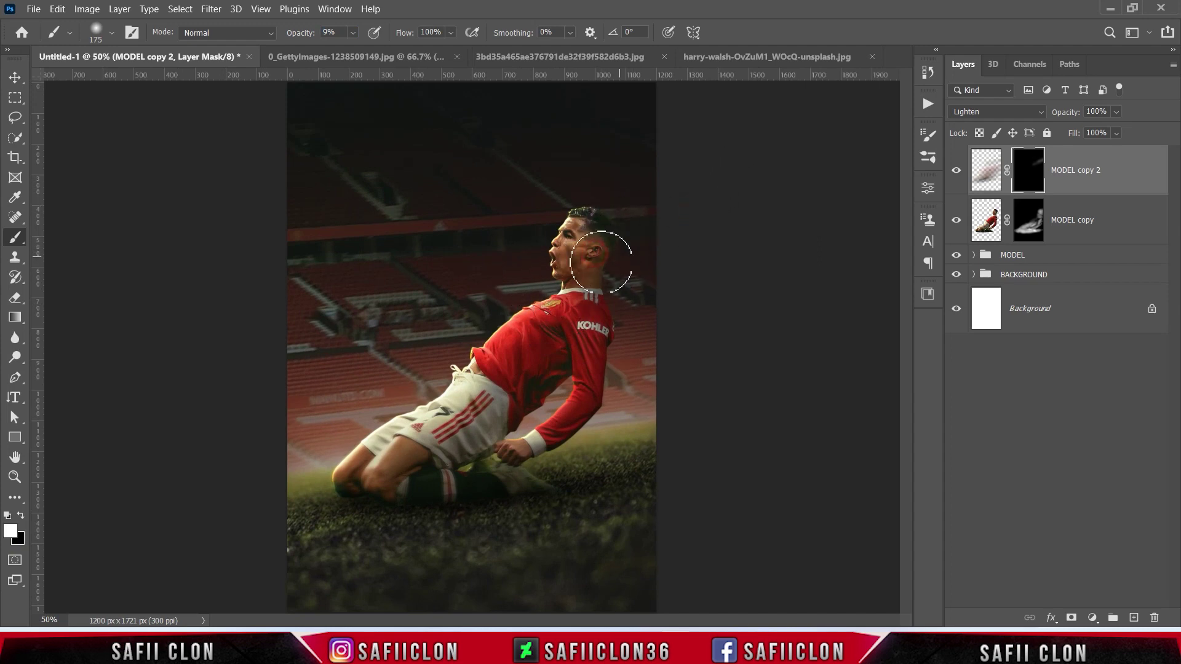
pyautogui.press('[')
pyautogui.click(601, 277)
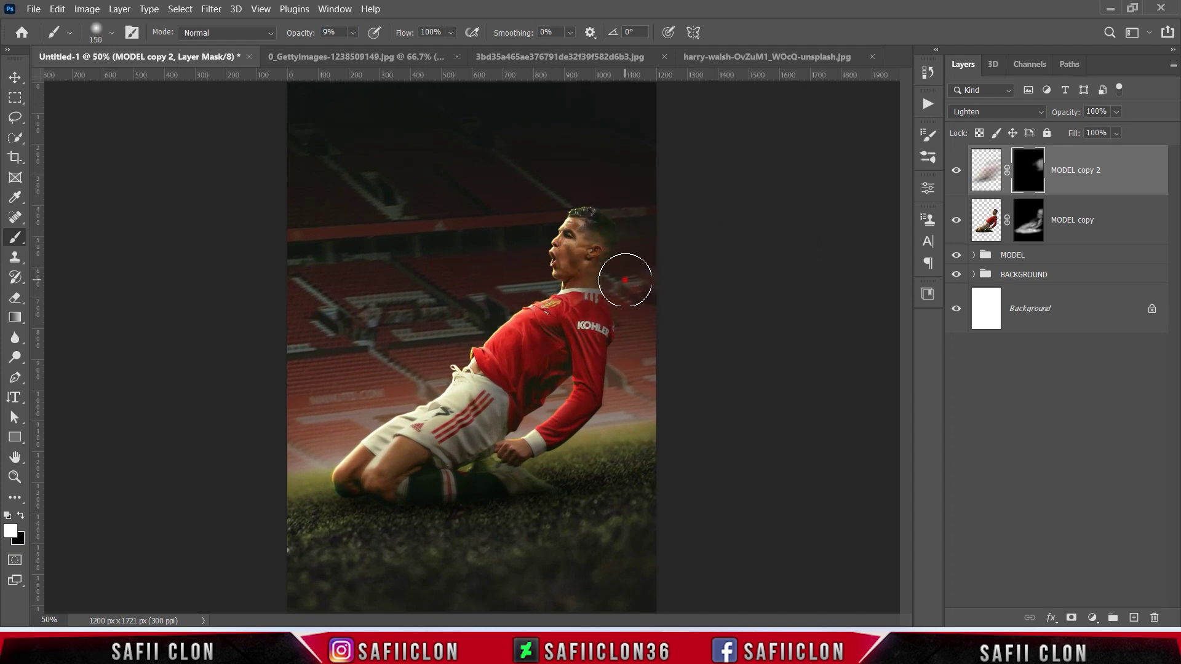
pyautogui.press(']')
pyautogui.click(570, 448)
pyautogui.click(597, 200)
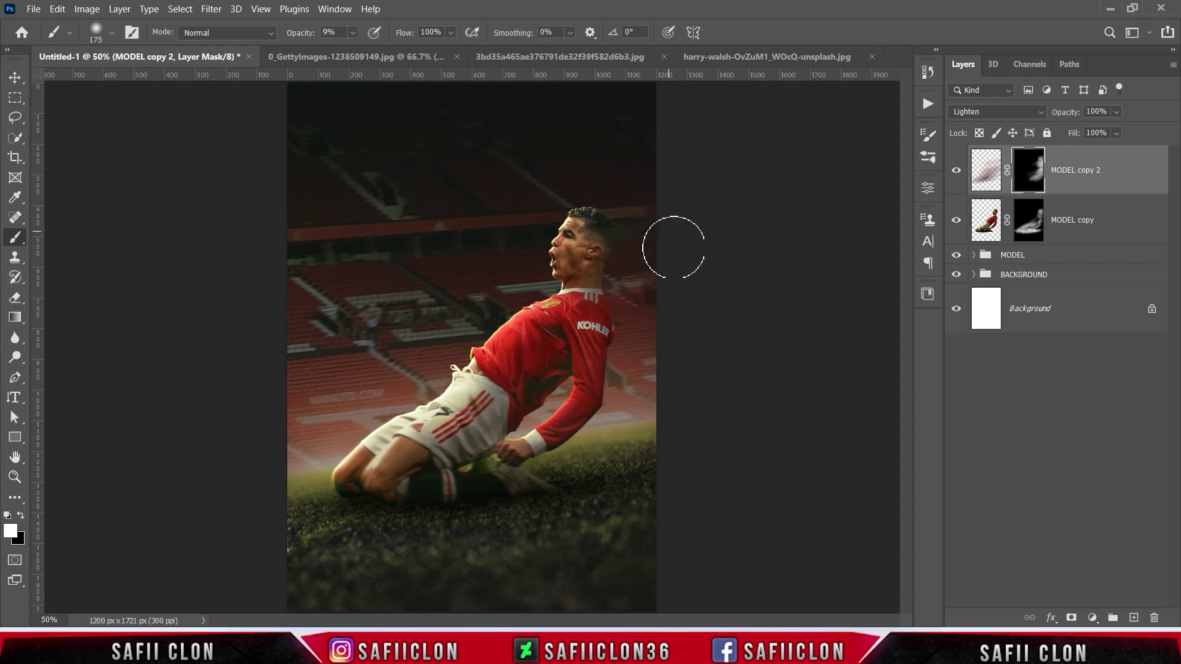
pyautogui.press('[')
pyautogui.press('[')
pyautogui.press('[')
pyautogui.click(635, 331)
# Reveal faint trail near the knee and right edge at 90 px, then duplicate MODEL copy 2
pyautogui.click(956, 170)
pyautogui.click(956, 170)
pyautogui.press(']')
pyautogui.press(']')
pyautogui.press(']')
pyautogui.click(417, 469)
pyautogui.click(504, 497)
pyautogui.click(579, 434)
pyautogui.click(656, 342)
pyautogui.hotkey('ctrl', 'j')
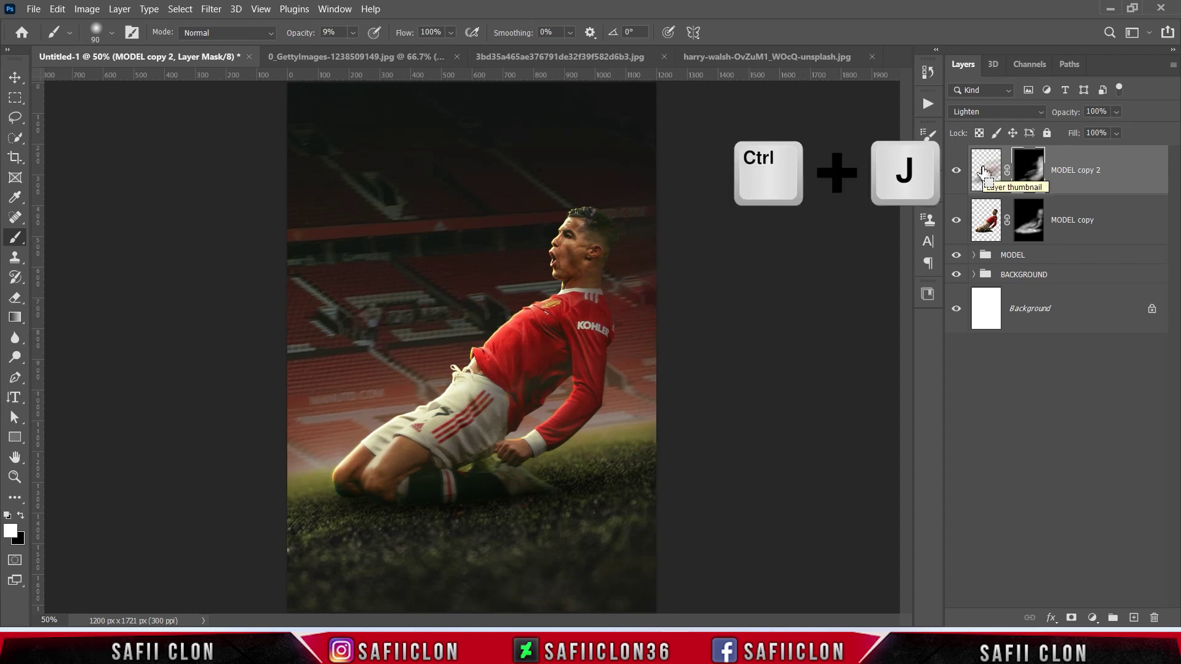
# Create MODEL copy 3 set to Vivid Light blending and compare it on and off
pyautogui.click(983, 171)
pyautogui.hotkey('ctrl', 'j')
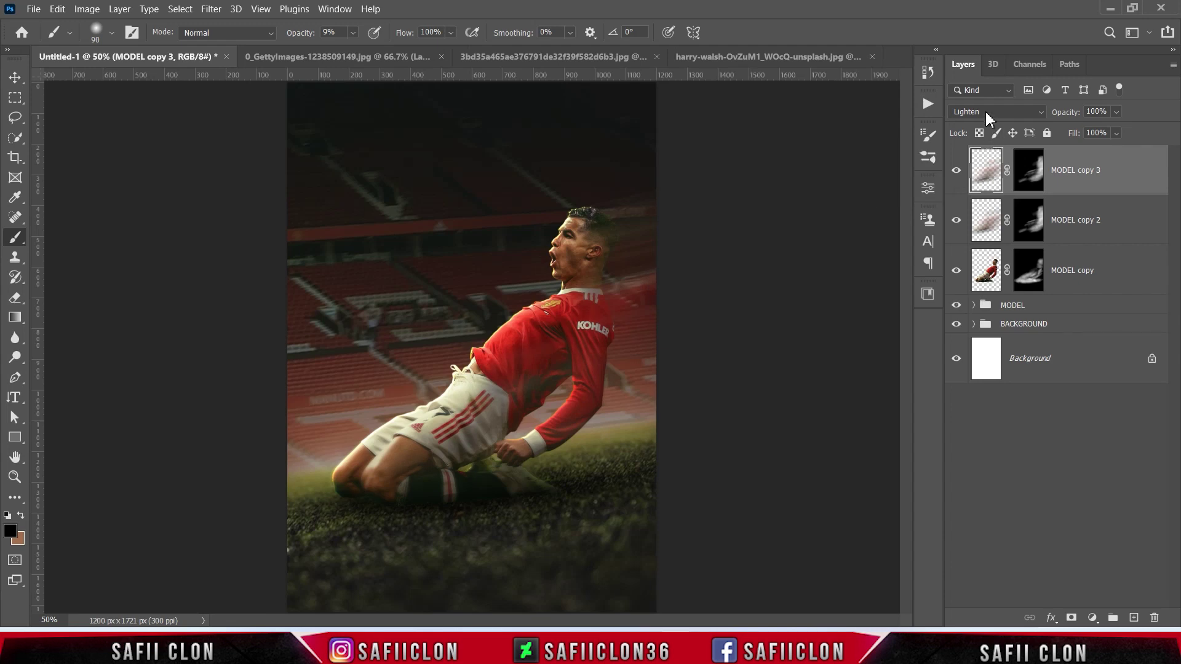
pyautogui.click(990, 113)
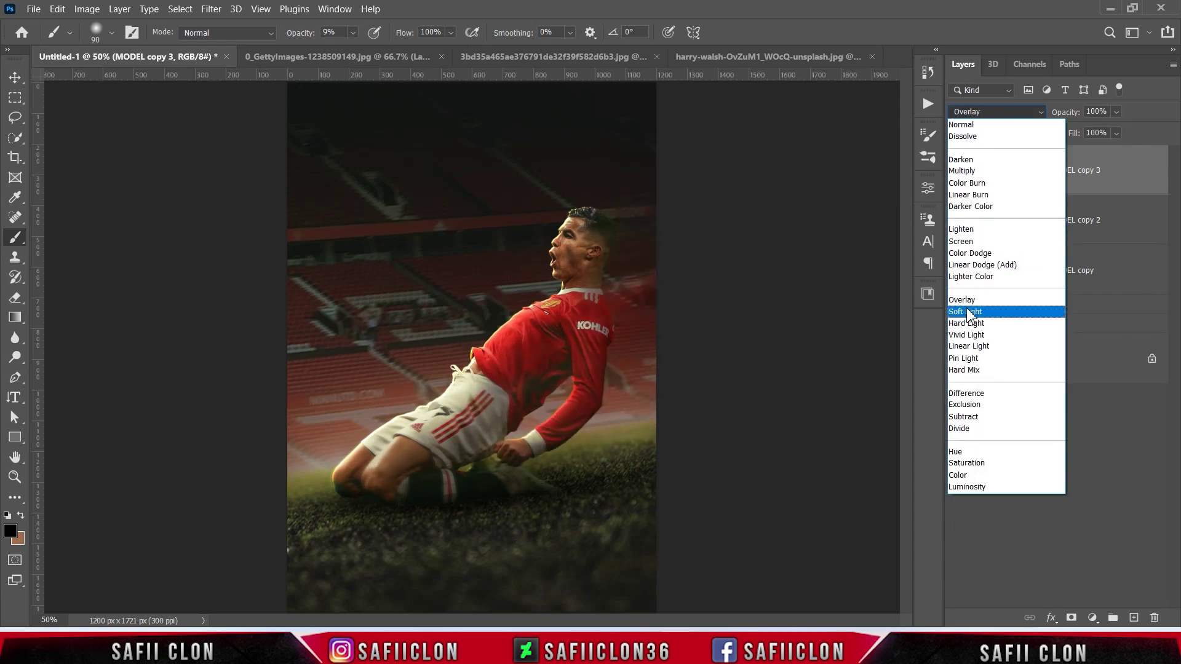
pyautogui.click(957, 336)
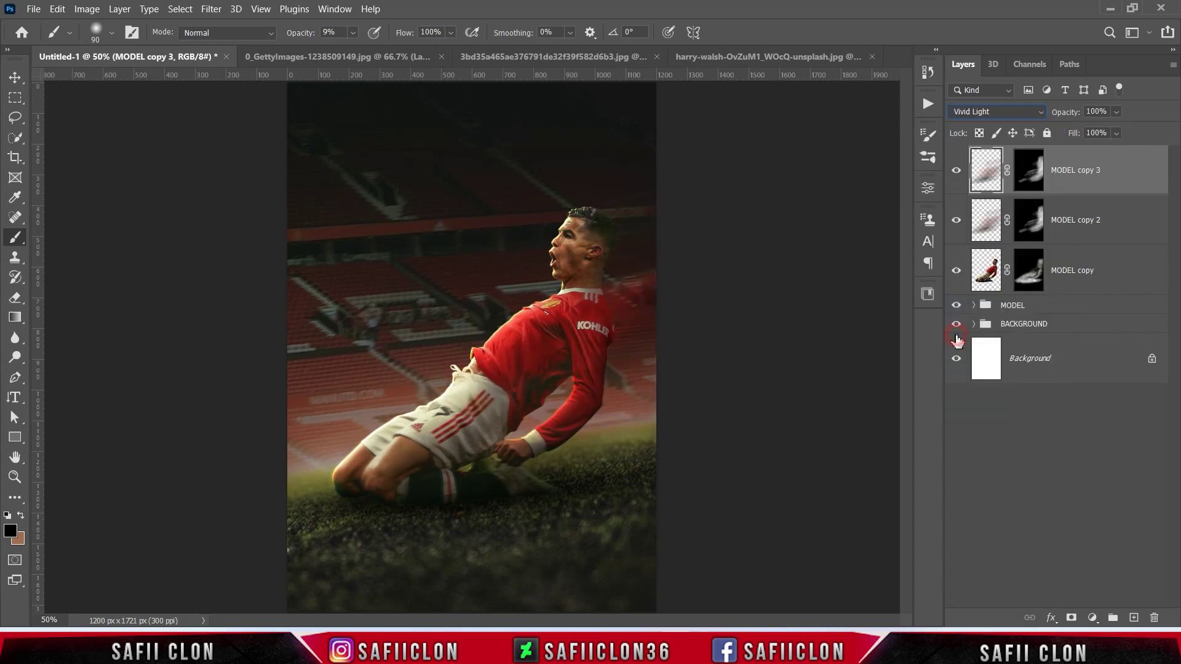
pyautogui.click(957, 172)
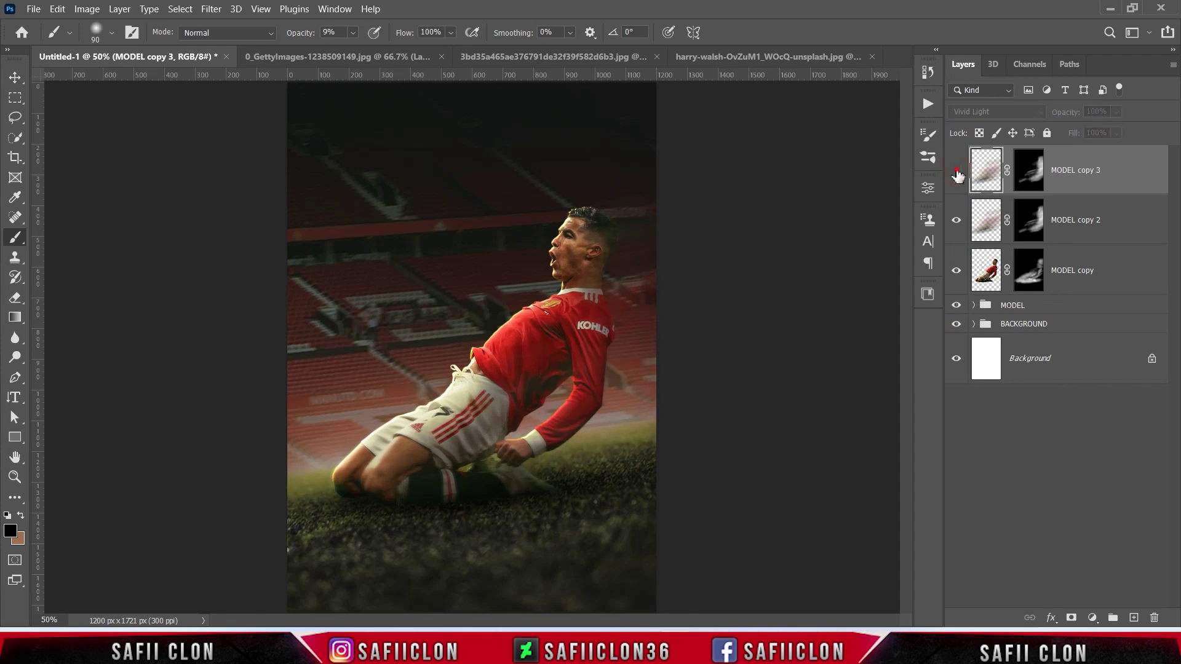
pyautogui.click(957, 173)
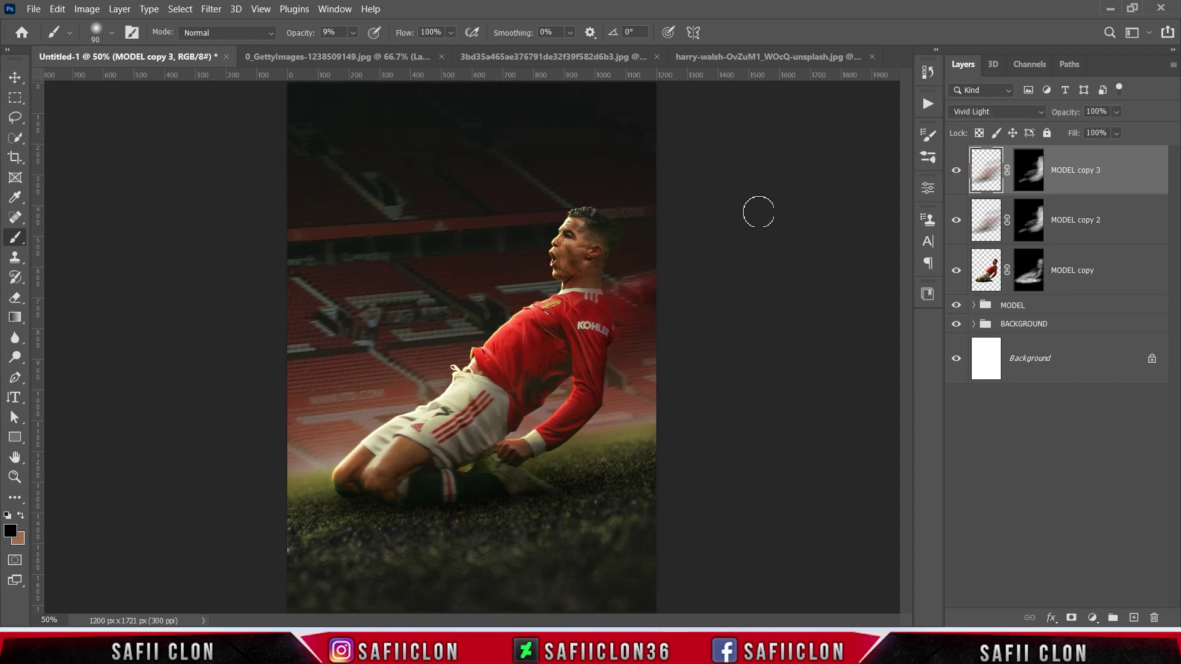
# Add an empty Layer 8 above MODEL copy 3
pyautogui.hotkey('ctrl', '-')
pyautogui.hotkey('ctrl', '-')
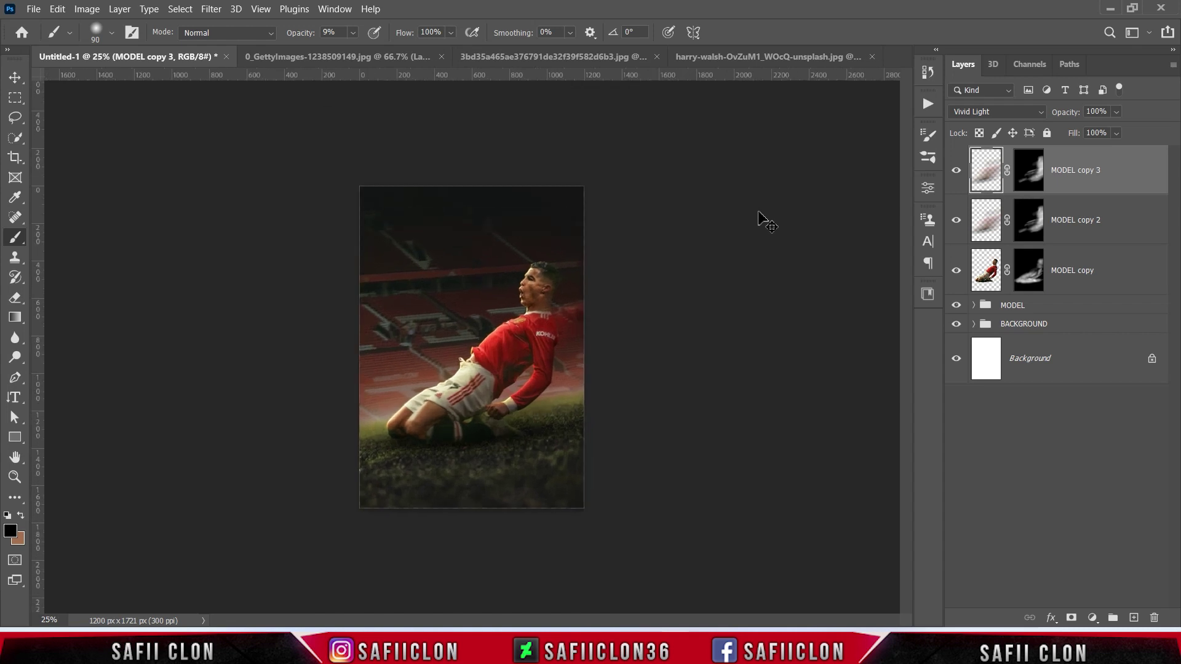
pyautogui.hotkey('ctrl', '+')
pyautogui.hotkey('ctrl', '+')
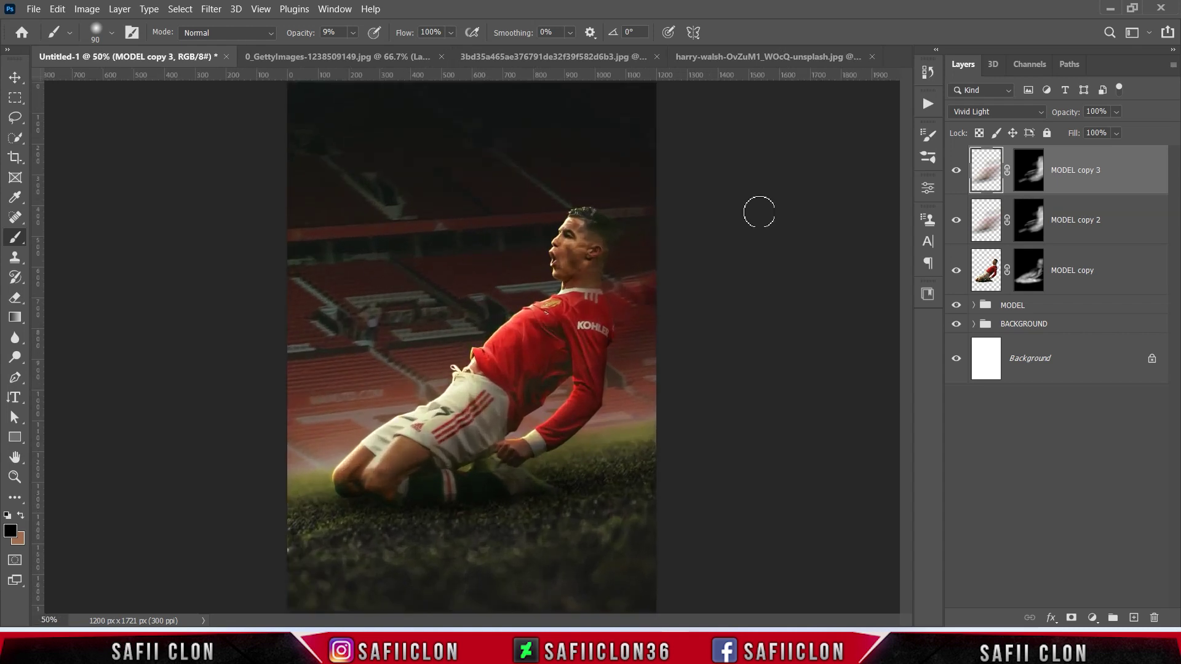
pyautogui.click(1135, 618)
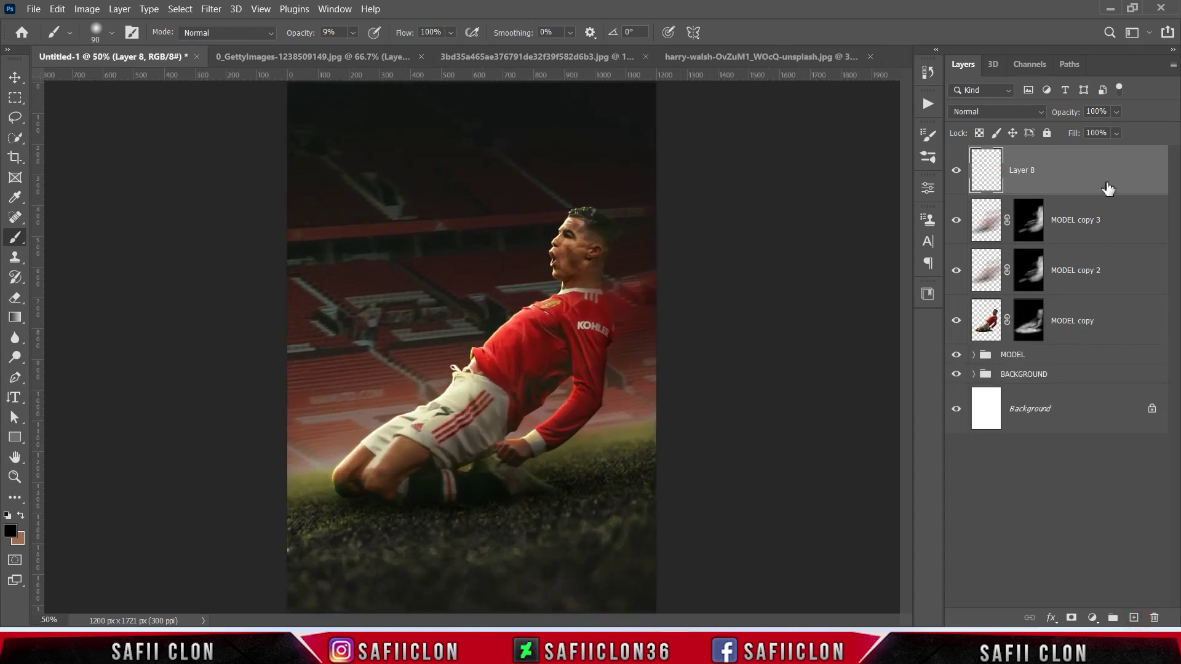
# Select the CLOD 1 cloud brush at 9% opacity
pyautogui.rightClick(15, 237)
pyautogui.click(78, 241)
pyautogui.click(111, 34)
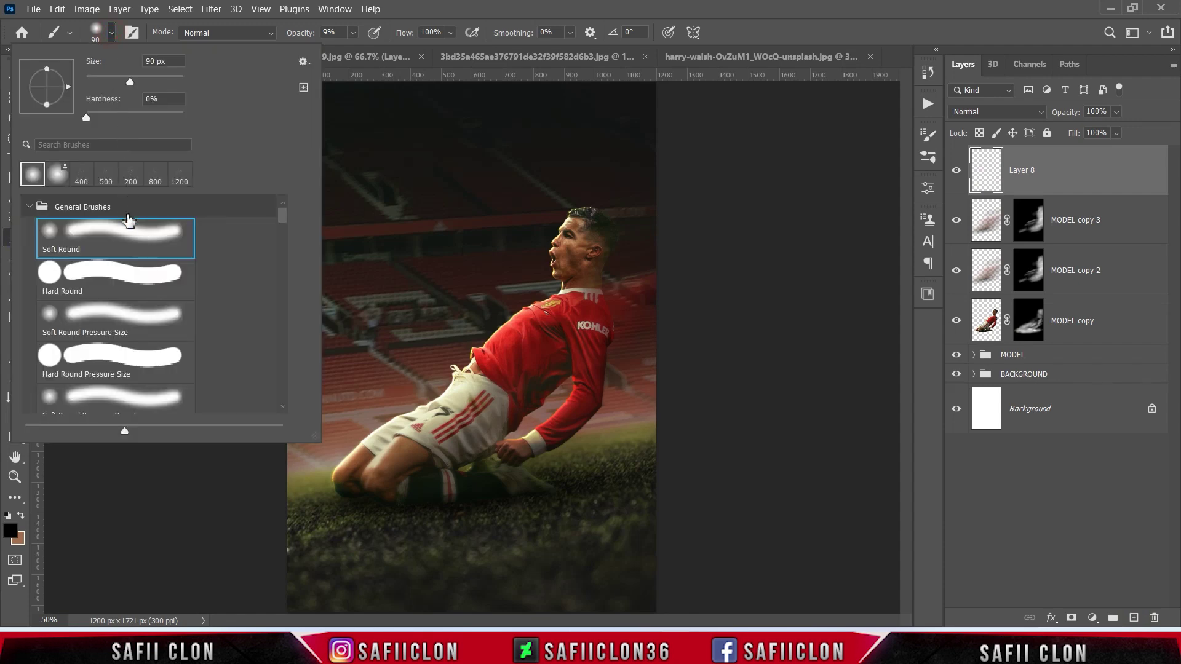
pyautogui.moveTo(283, 220)
pyautogui.mouseDown()
pyautogui.moveTo(286, 264)
pyautogui.moveTo(256, 250)
pyautogui.mouseUp()
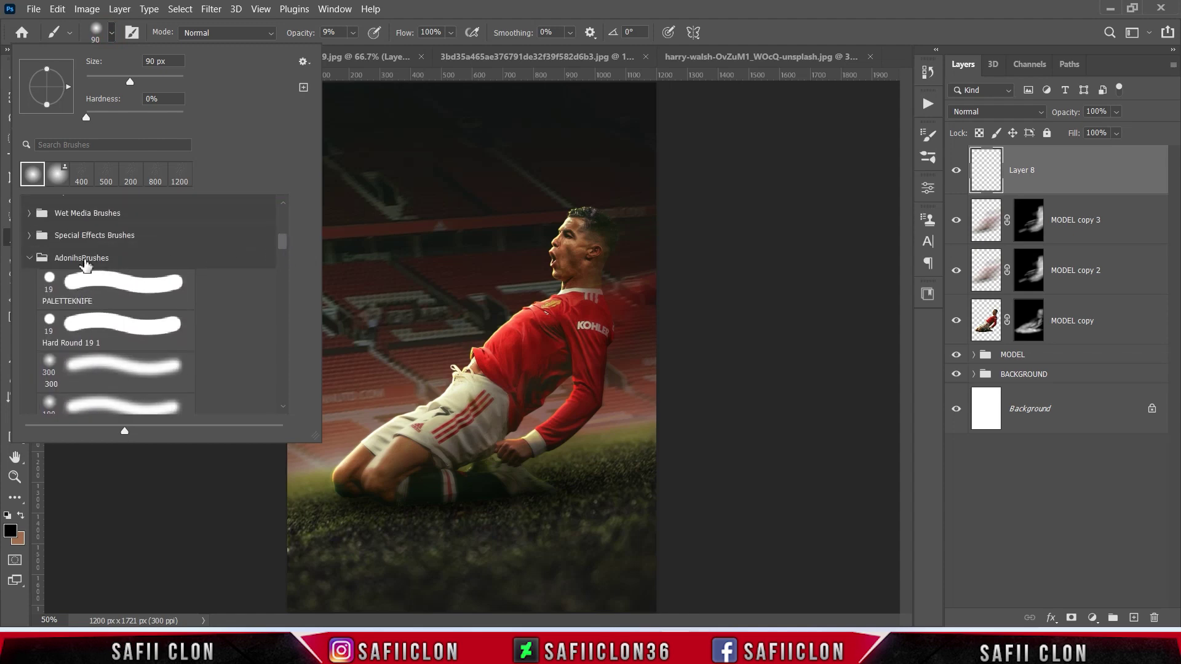
pyautogui.moveTo(282, 248); pyautogui.dragTo(282, 267)
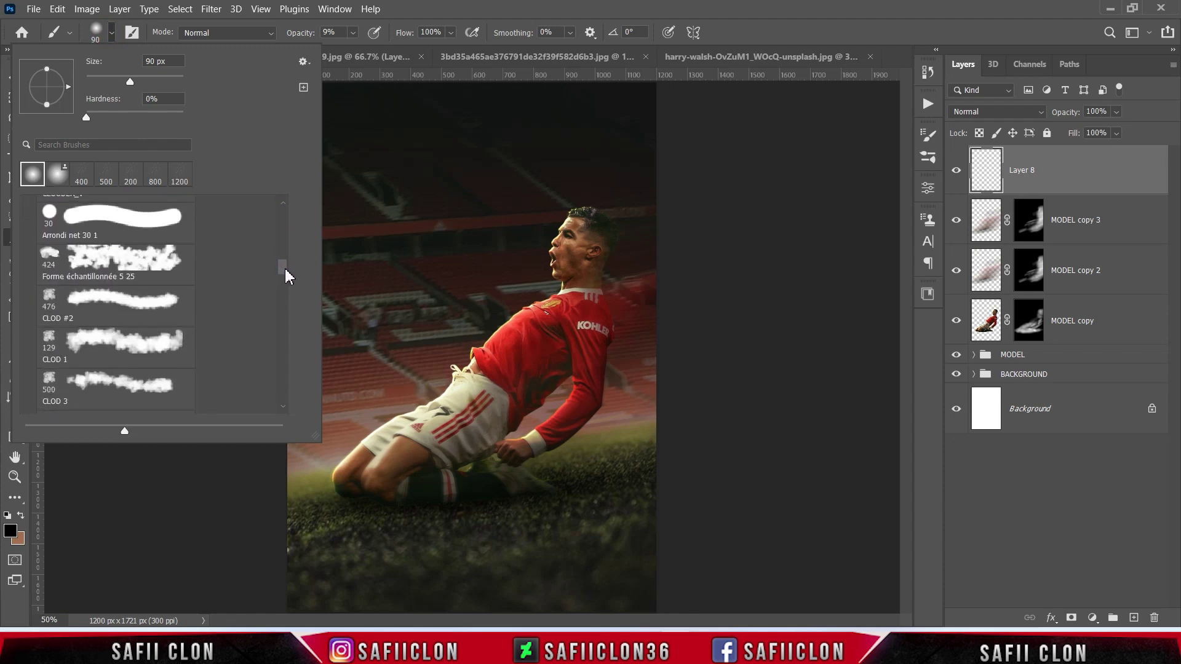
pyautogui.click(83, 344)
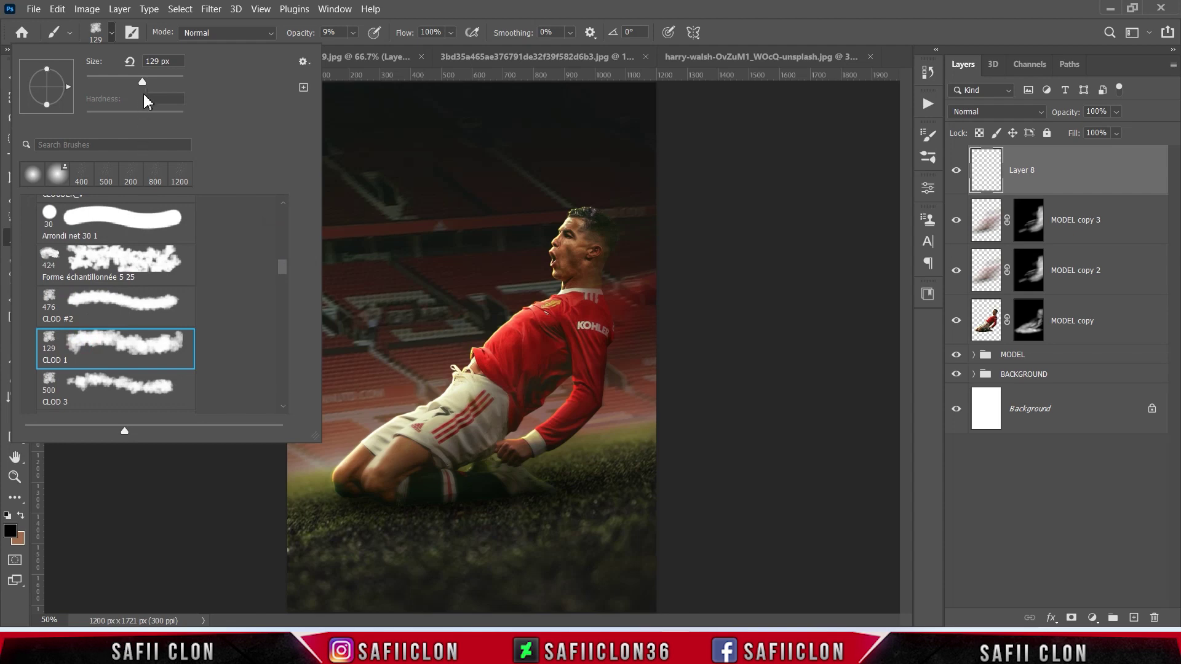
pyautogui.click(111, 34)
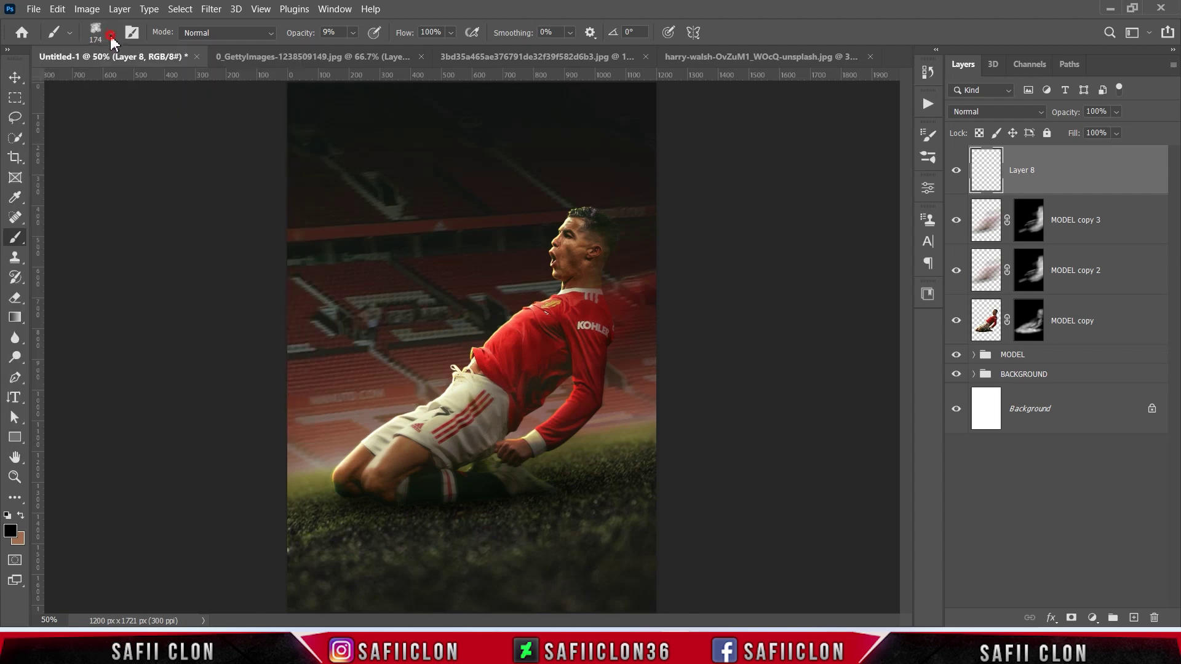
pyautogui.click(353, 32)
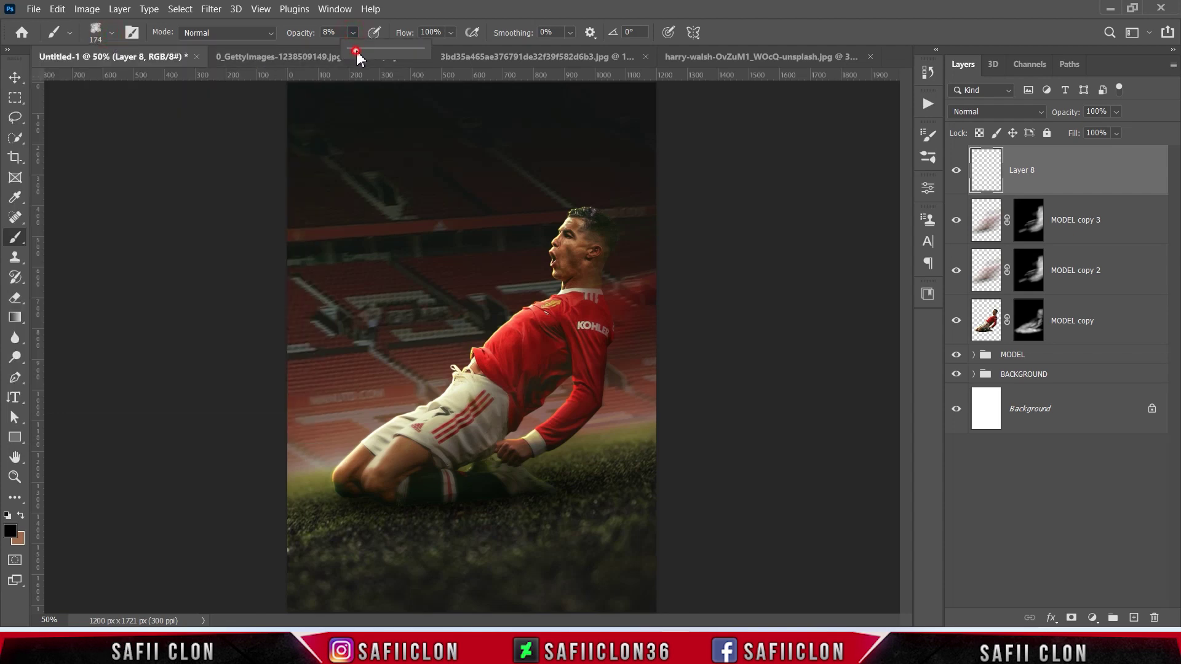
pyautogui.click(353, 31)
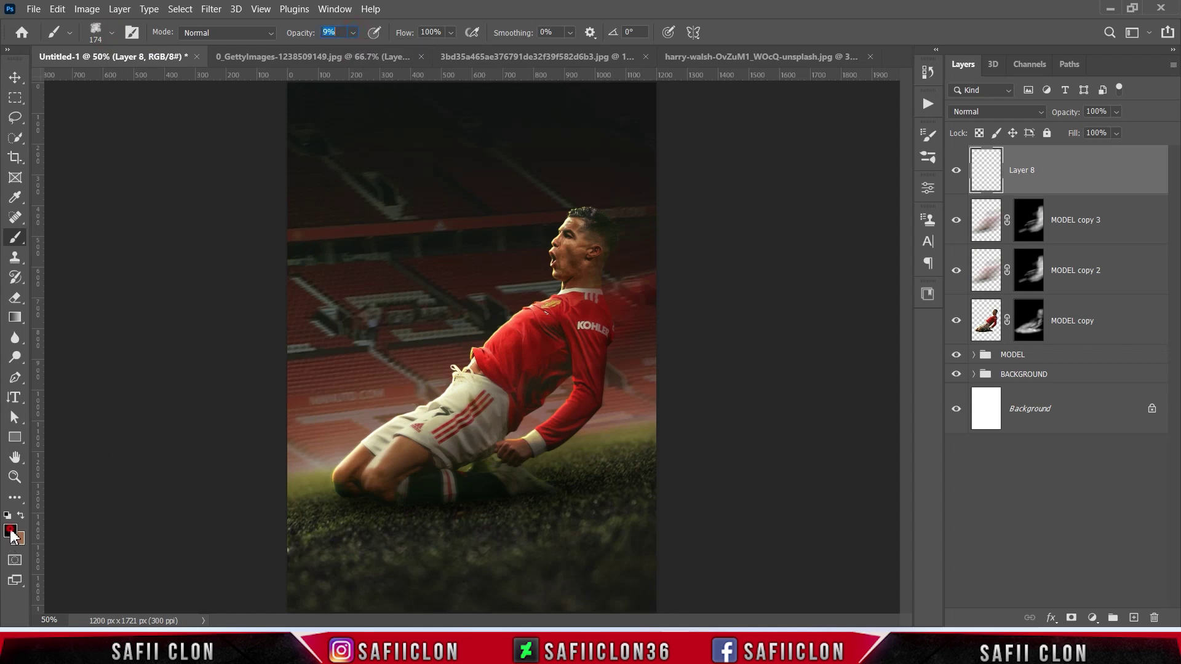
# Set the foreground to white and dab faint haze along the right edge with a 400 px brush
pyautogui.click(11, 533)
pyautogui.moveTo(812, 237); pyautogui.dragTo(774, 169)
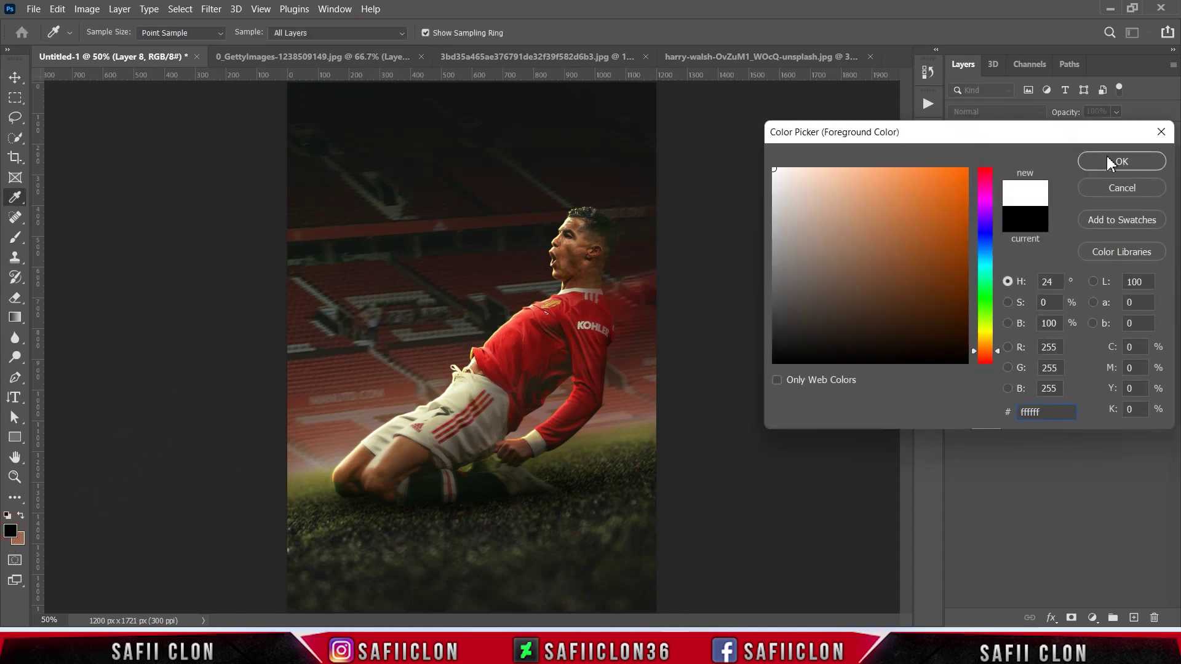
pyautogui.click(1107, 161)
pyautogui.hotkey('ctrl', '-')
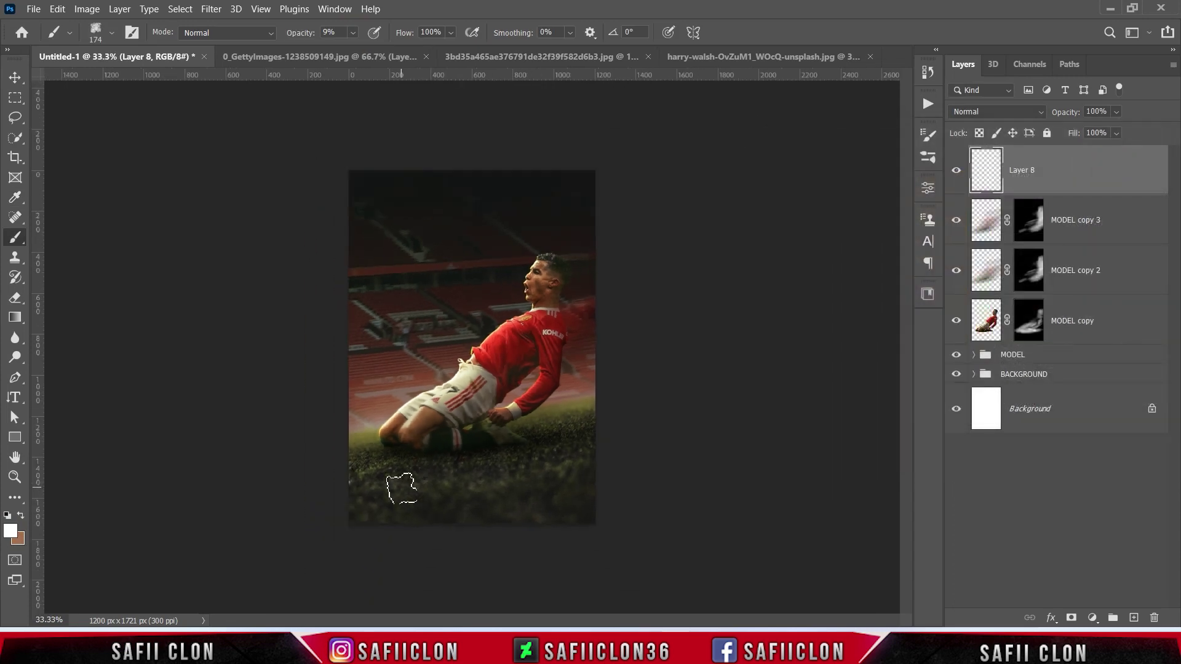
pyautogui.press(']')
pyautogui.press(']')
pyautogui.press(']')
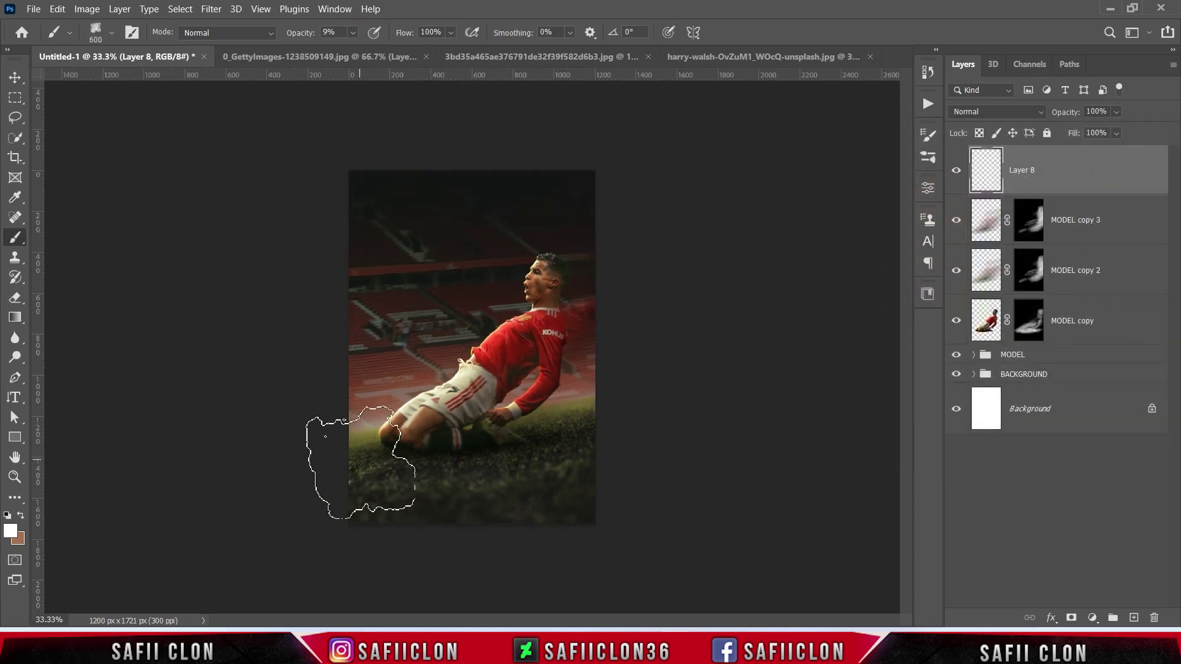
pyautogui.press('[')
pyautogui.press('[')
pyautogui.press('[')
pyautogui.press('[')
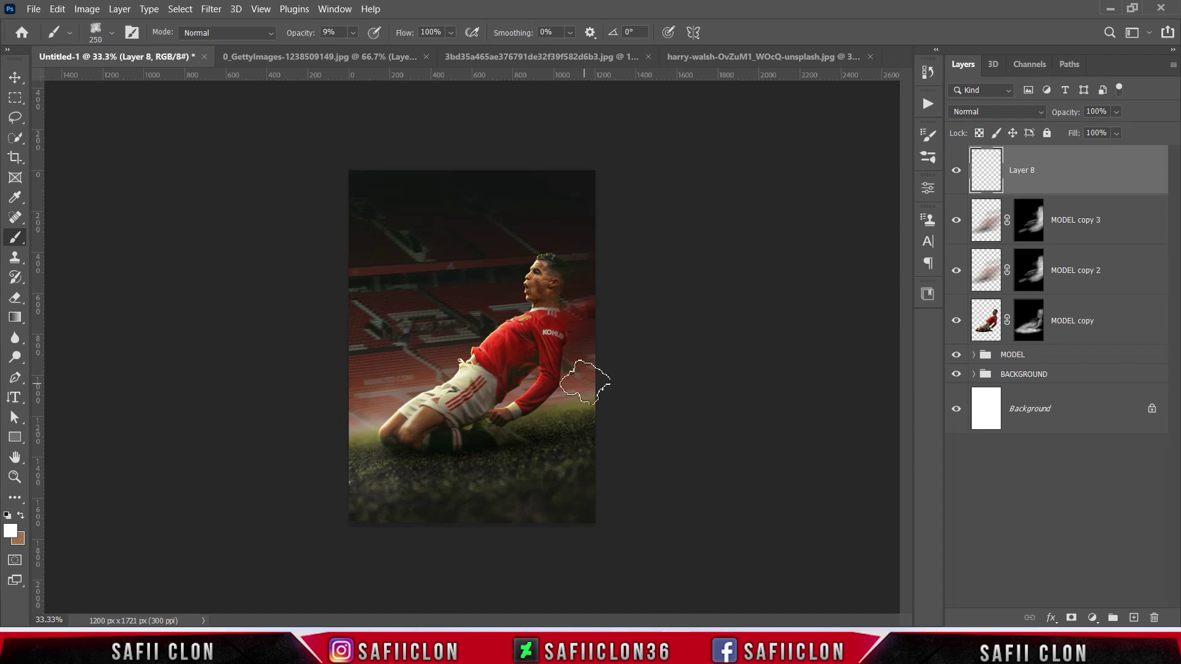
pyautogui.press(']')
pyautogui.press(']')
pyautogui.press(']')
pyautogui.press(']')
pyautogui.press(']')
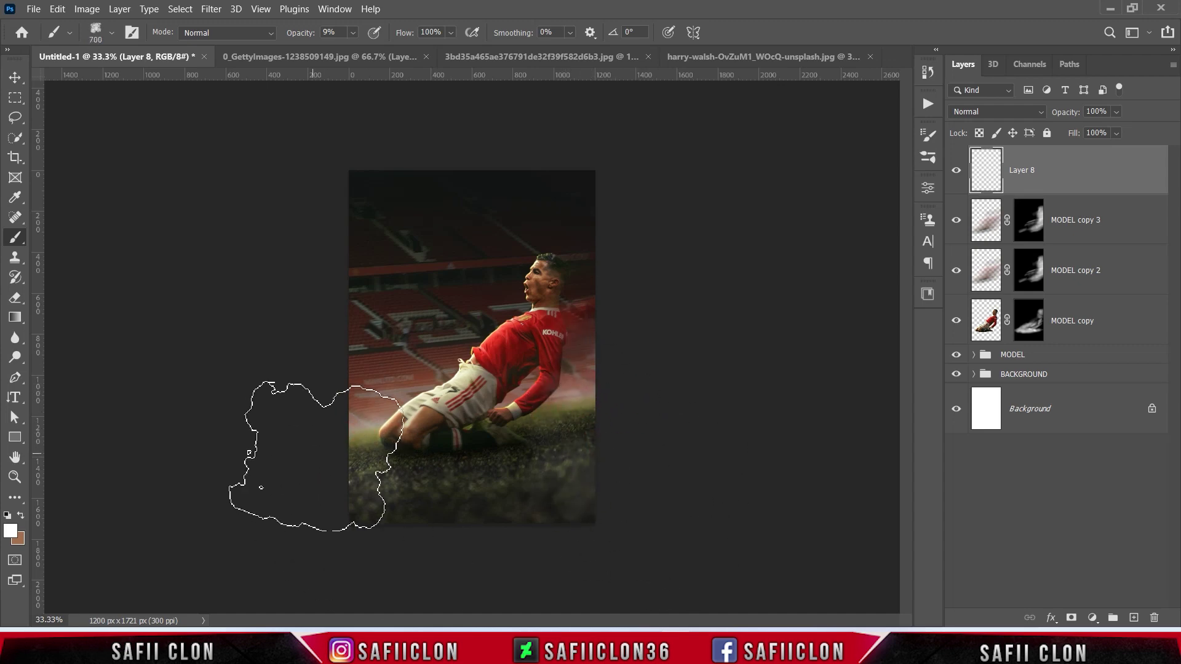
pyautogui.press('[')
pyautogui.press('[')
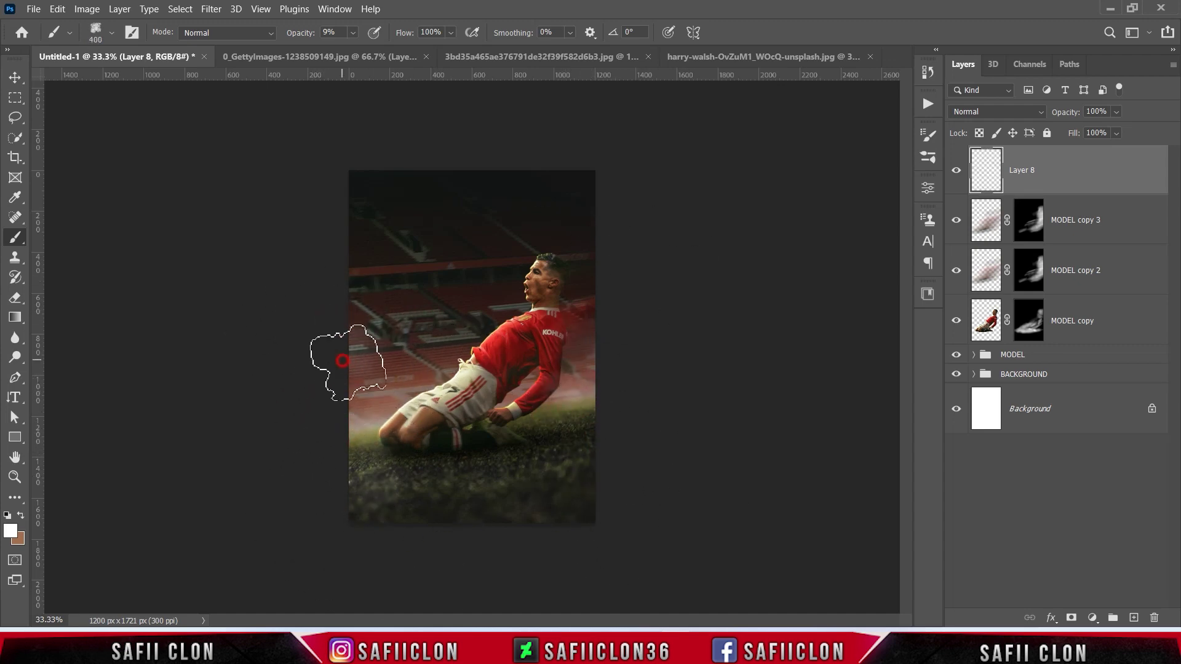
pyautogui.press('[')
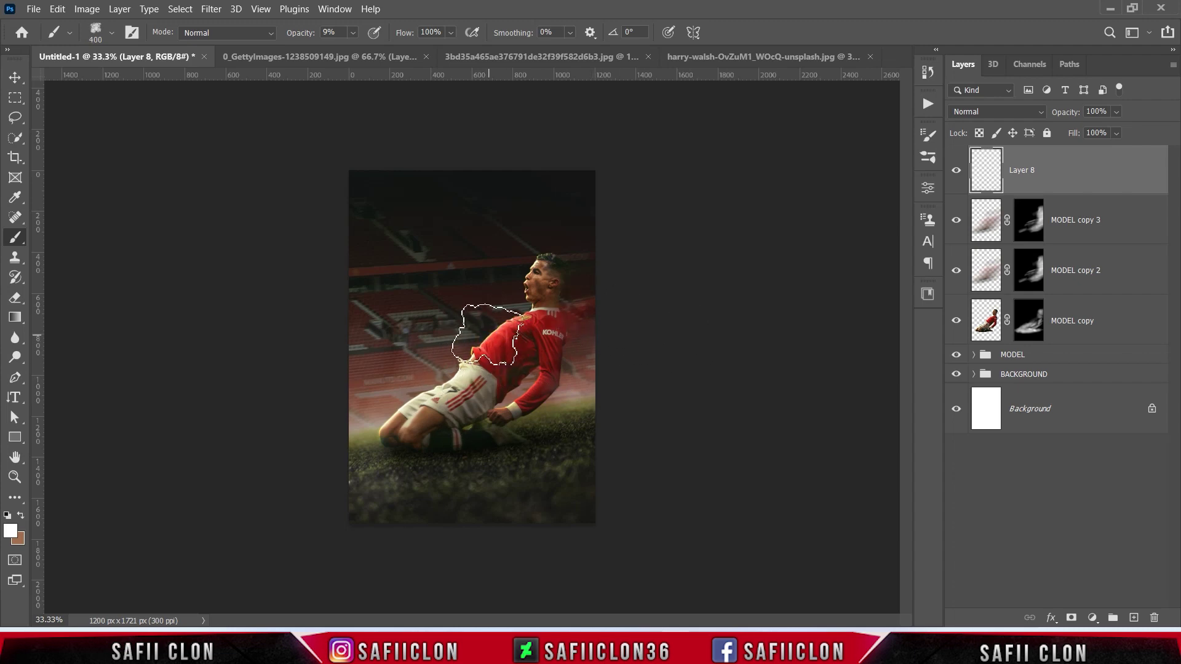
pyautogui.click(623, 246)
pyautogui.click(607, 366)
pyautogui.press(']')
pyautogui.press(']')
pyautogui.press(']')
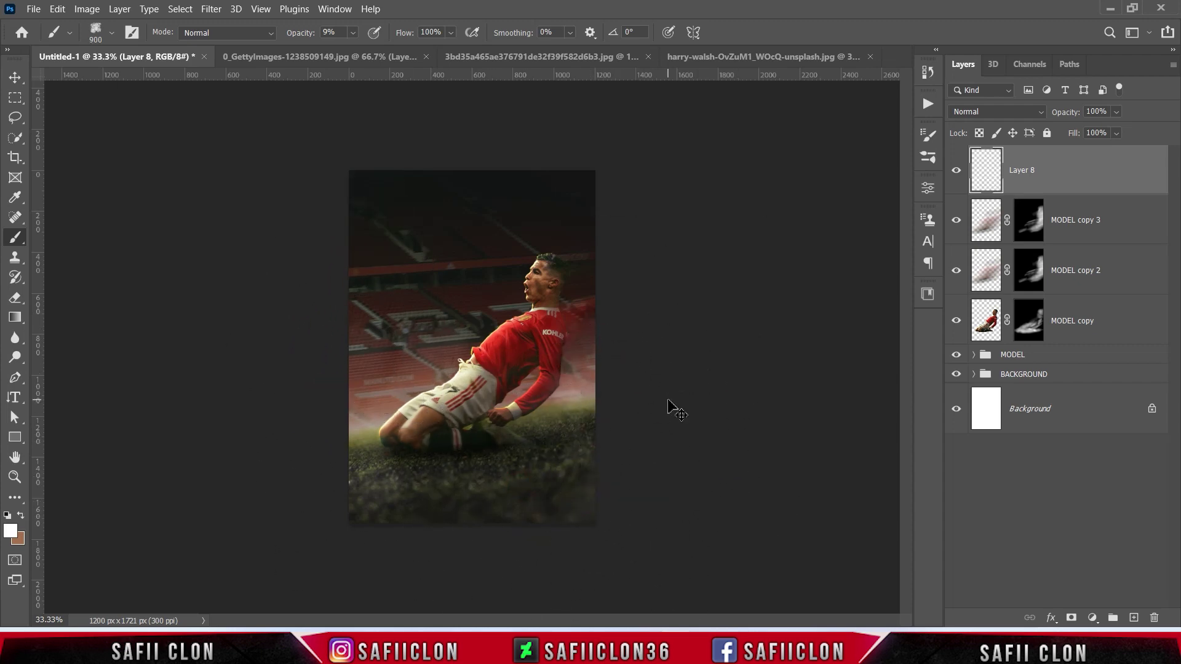
# Set Layer 8 to Overlay blending and resize the cloud brush to 600 px
pyautogui.click(997, 112)
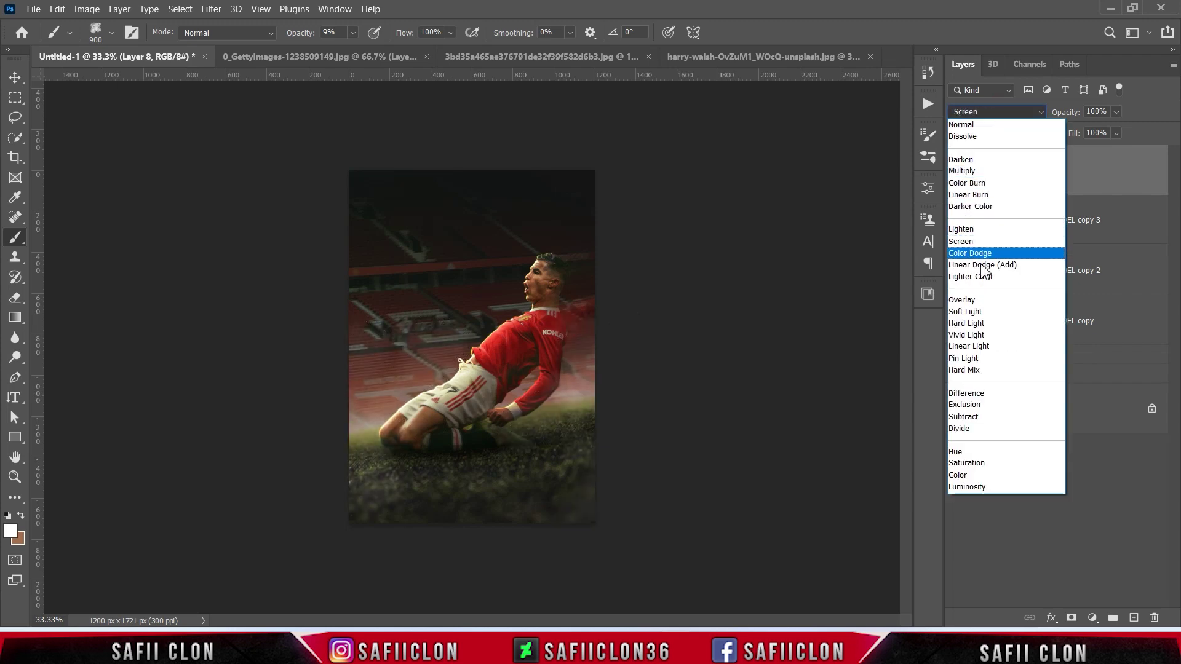
pyautogui.click(977, 300)
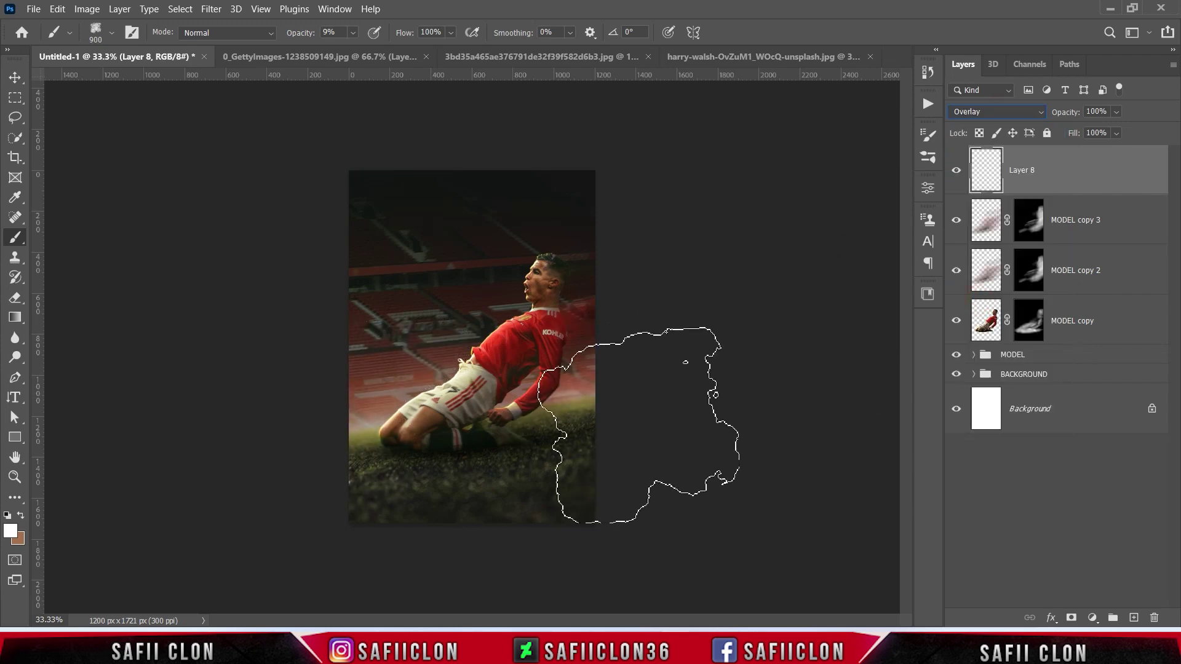
pyautogui.press('[')
pyautogui.press('[')
pyautogui.press('[')
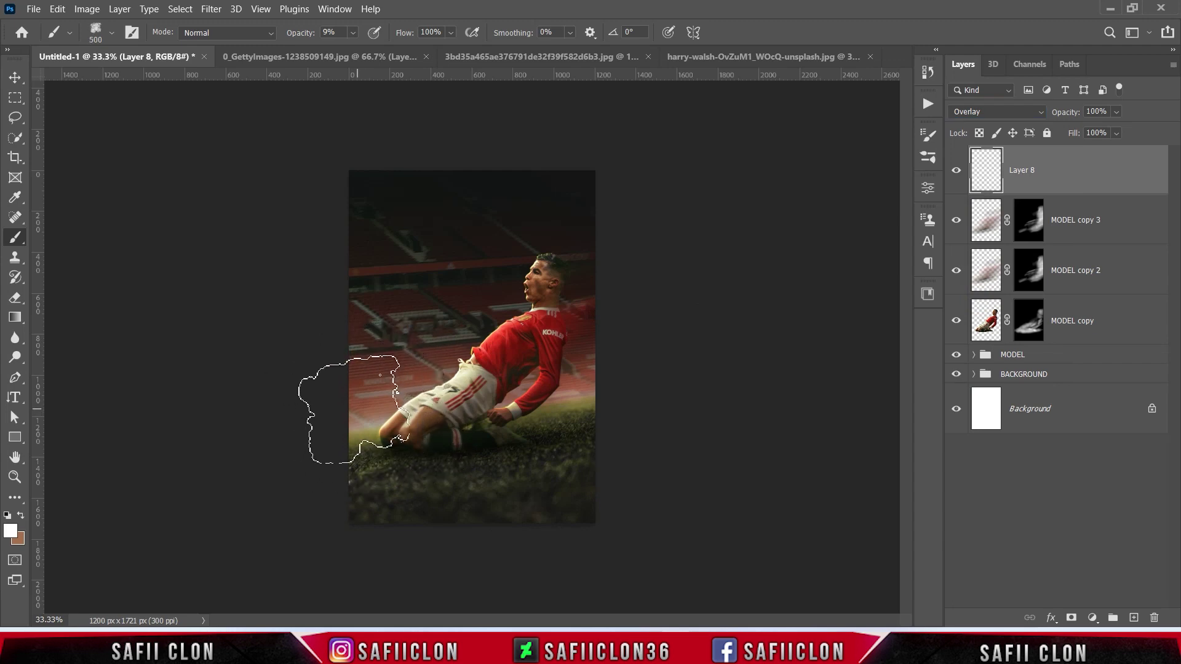
pyautogui.press(']')
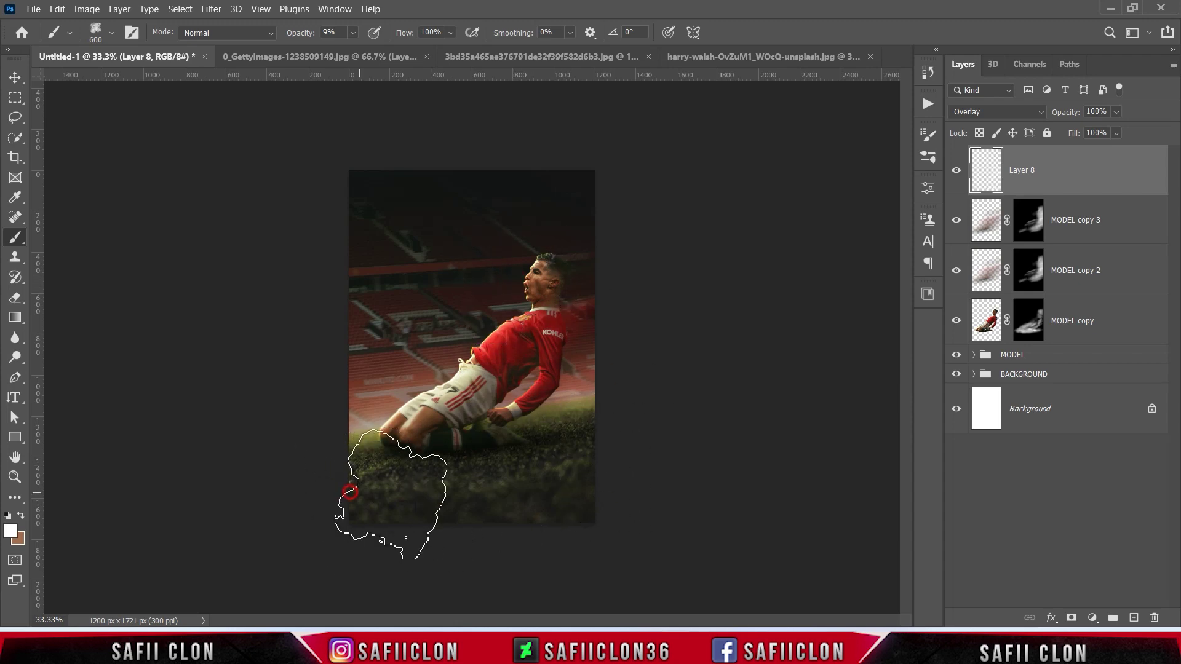
# Create Layer 8 copy in Normal blending at 30% fill, then add an empty Layer 9 on top
pyautogui.rightClick(1064, 172)
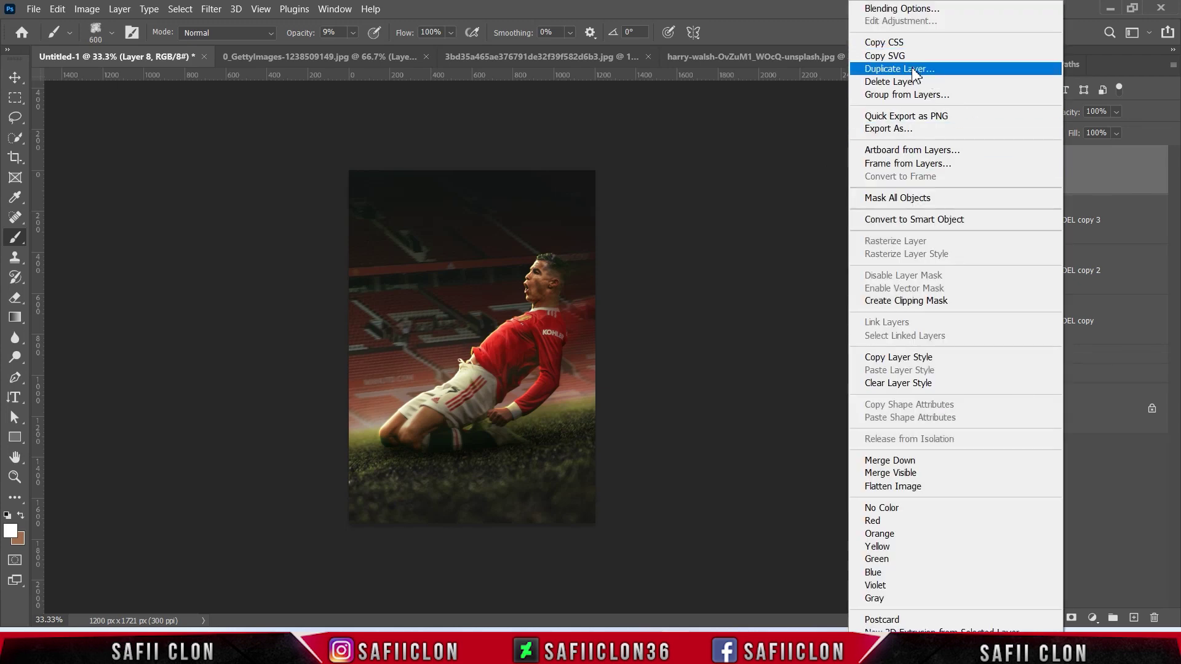
pyautogui.click(916, 73)
pyautogui.click(917, 195)
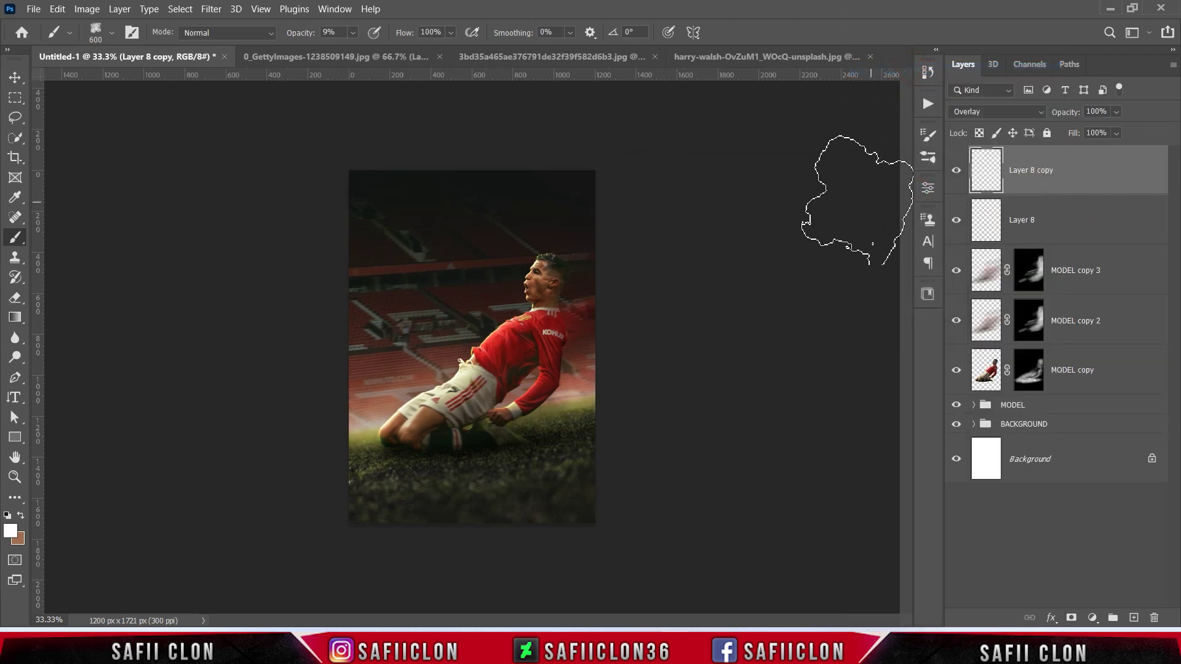
pyautogui.click(1042, 112)
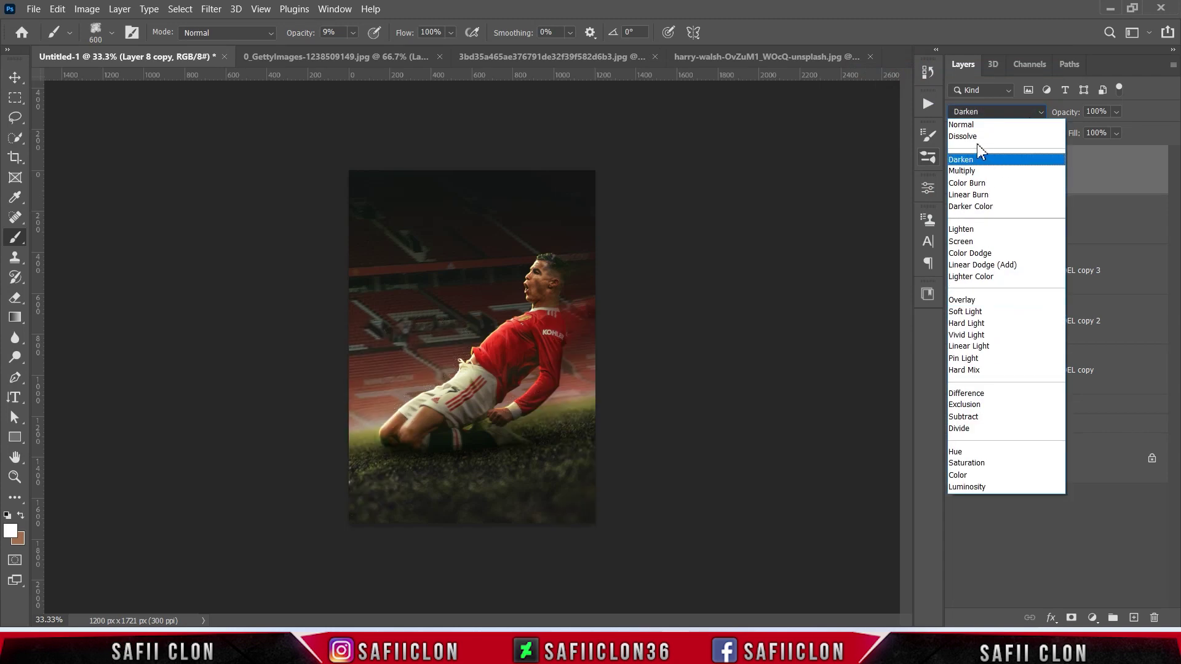
pyautogui.click(968, 126)
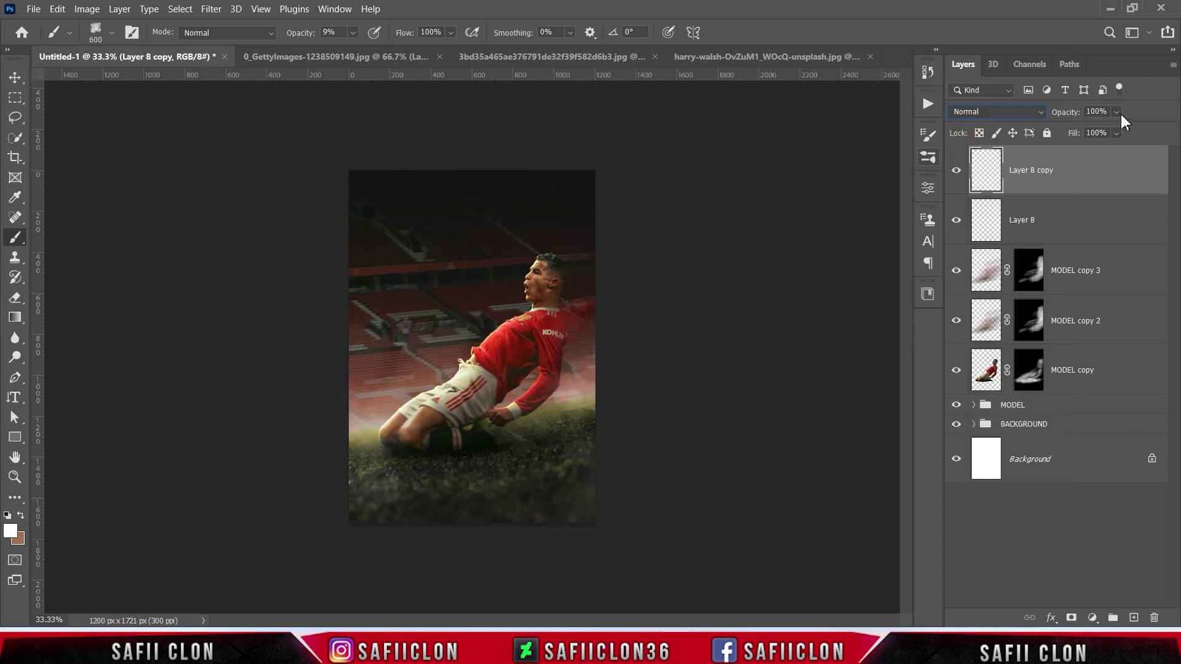
pyautogui.click(1116, 134)
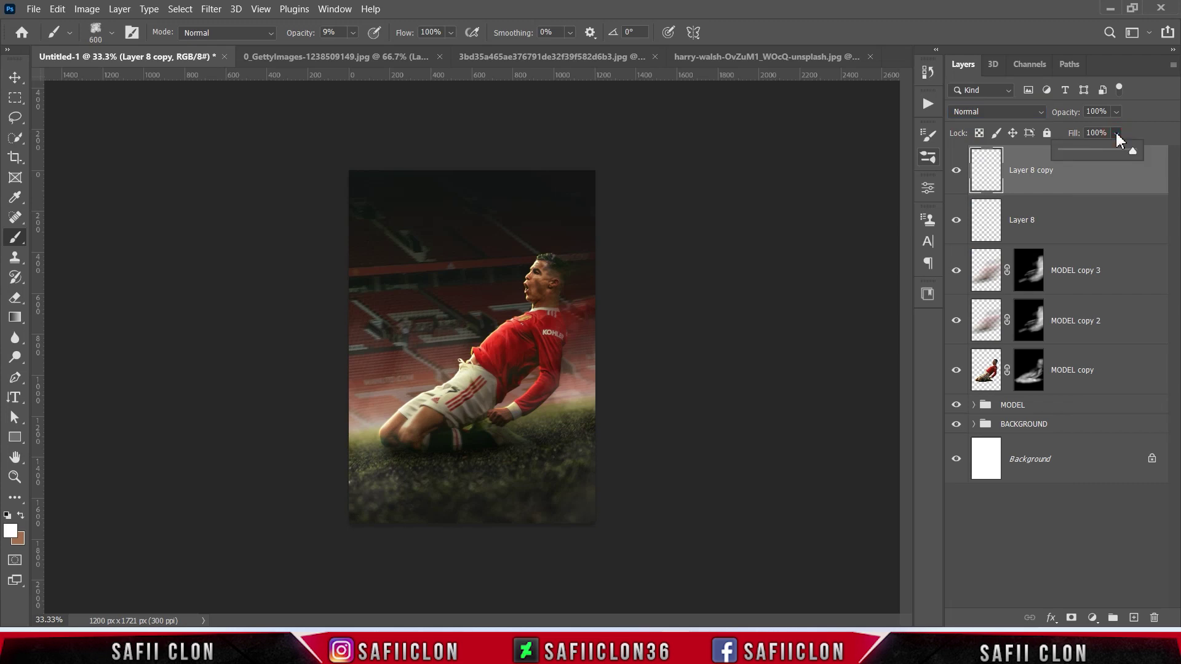
pyautogui.moveTo(1094, 150); pyautogui.dragTo(1083, 151)
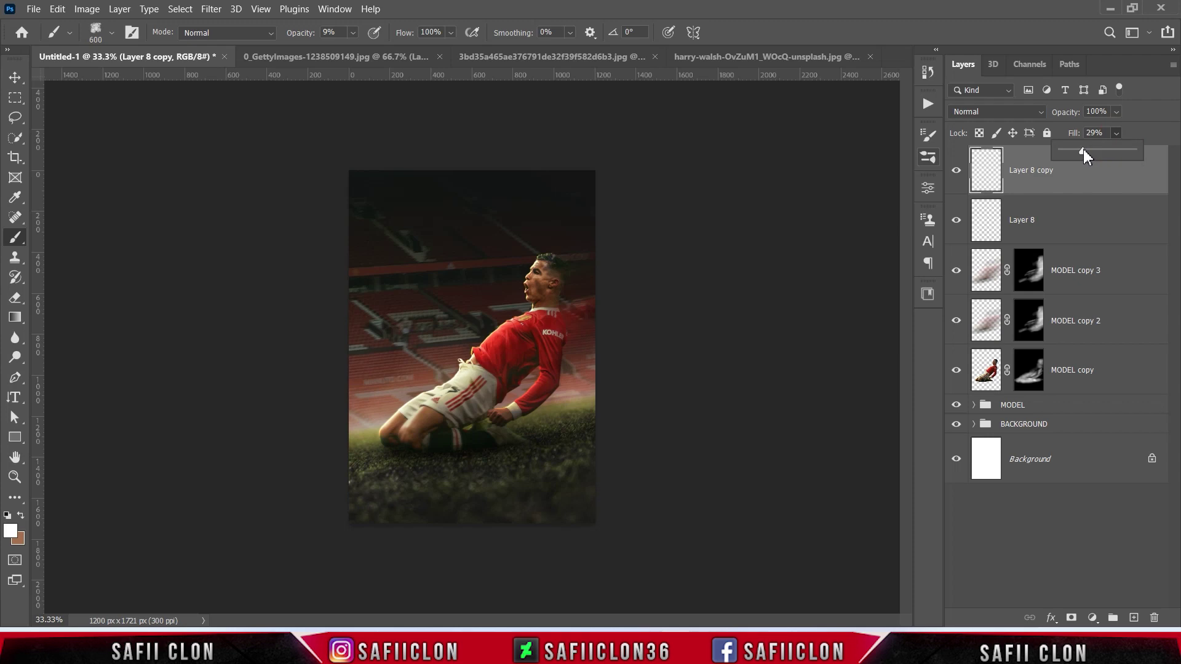
pyautogui.click(1116, 133)
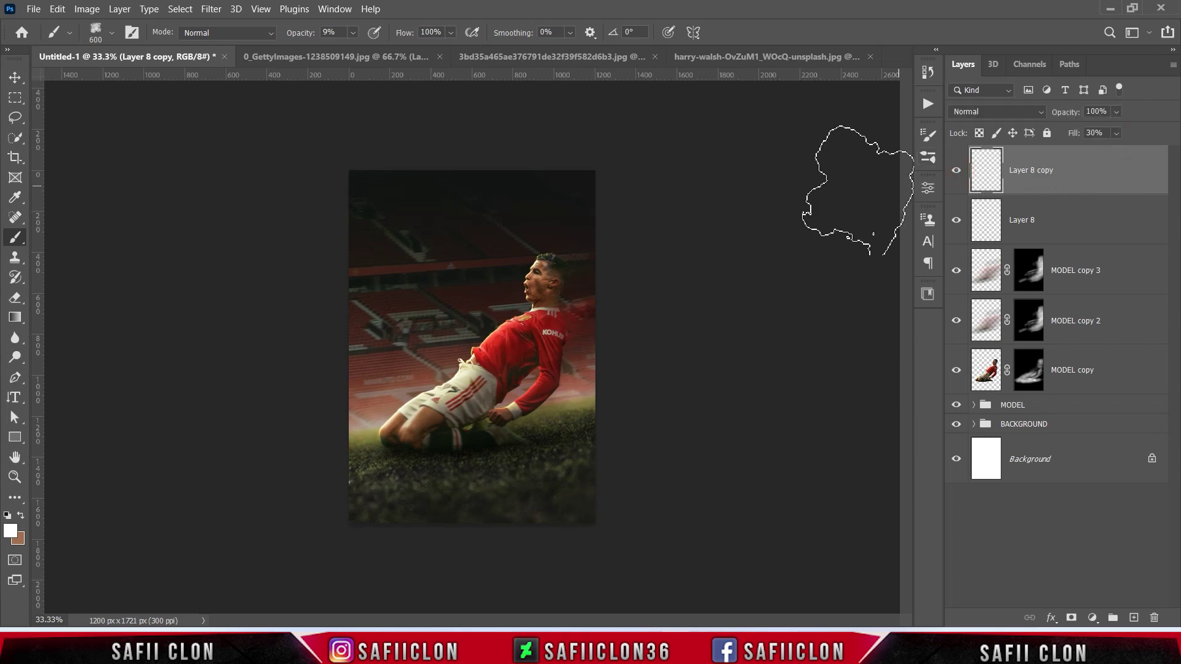
pyautogui.click(1133, 618)
pyautogui.click(994, 166)
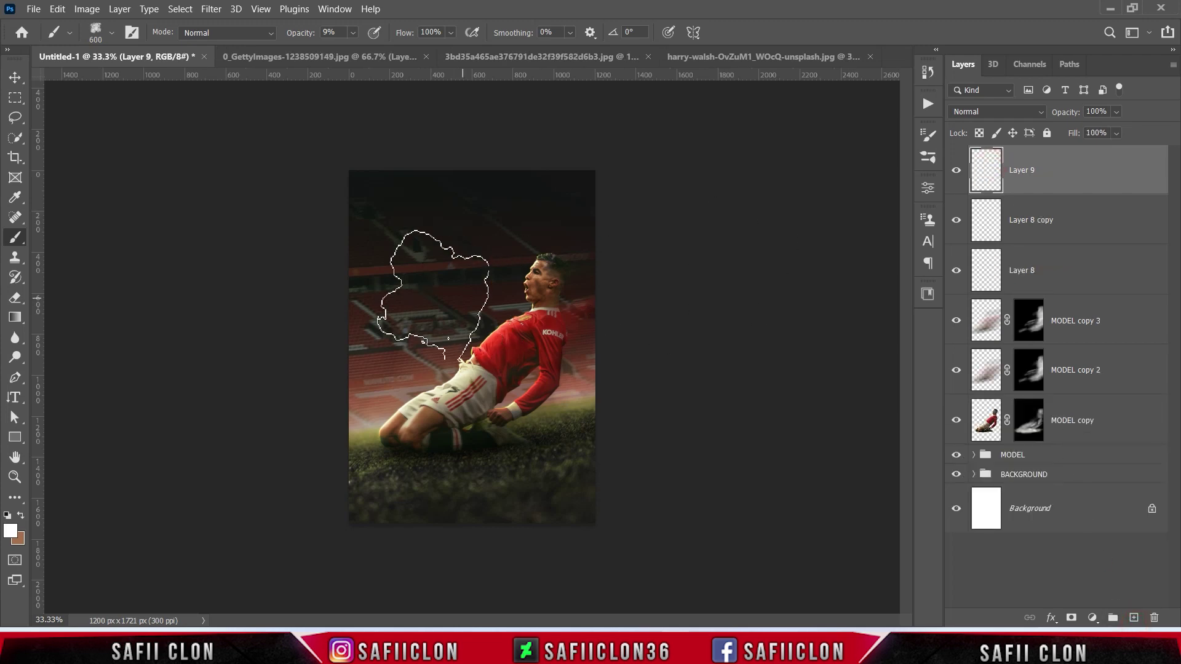
# Choose the Dust1 brush from the Dust folder and size it to 495 px
pyautogui.rightClick(15, 238)
pyautogui.click(52, 240)
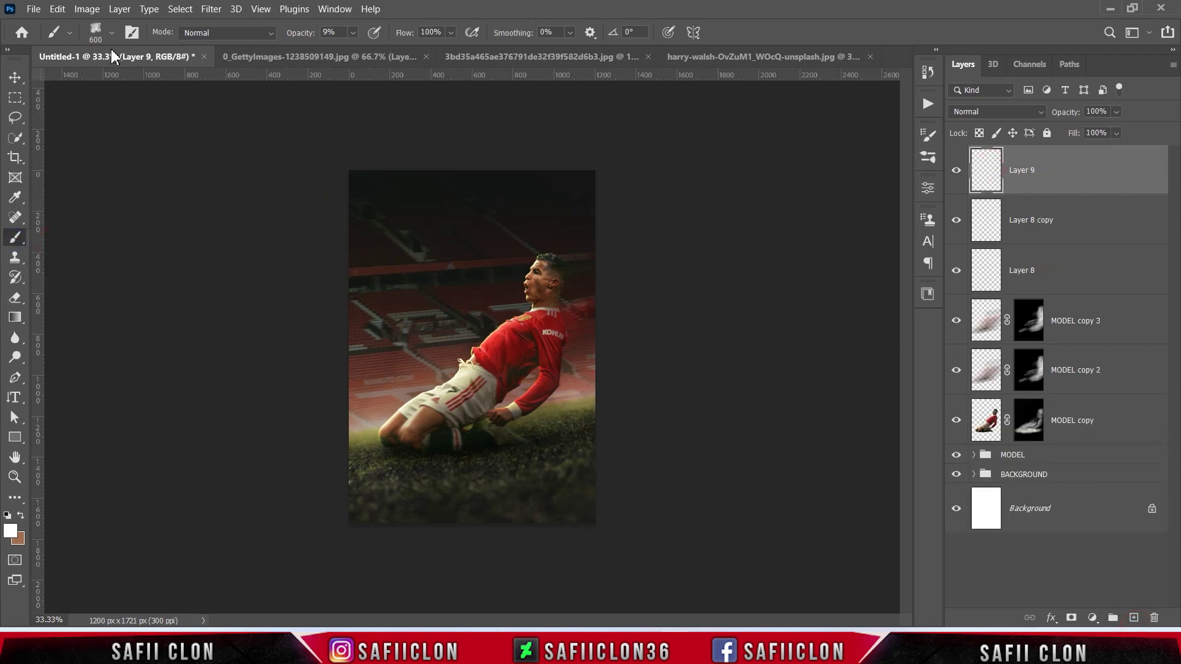
pyautogui.click(111, 33)
pyautogui.moveTo(282, 268)
pyautogui.mouseDown()
pyautogui.moveTo(285, 400)
pyautogui.moveTo(282, 382)
pyautogui.mouseUp()
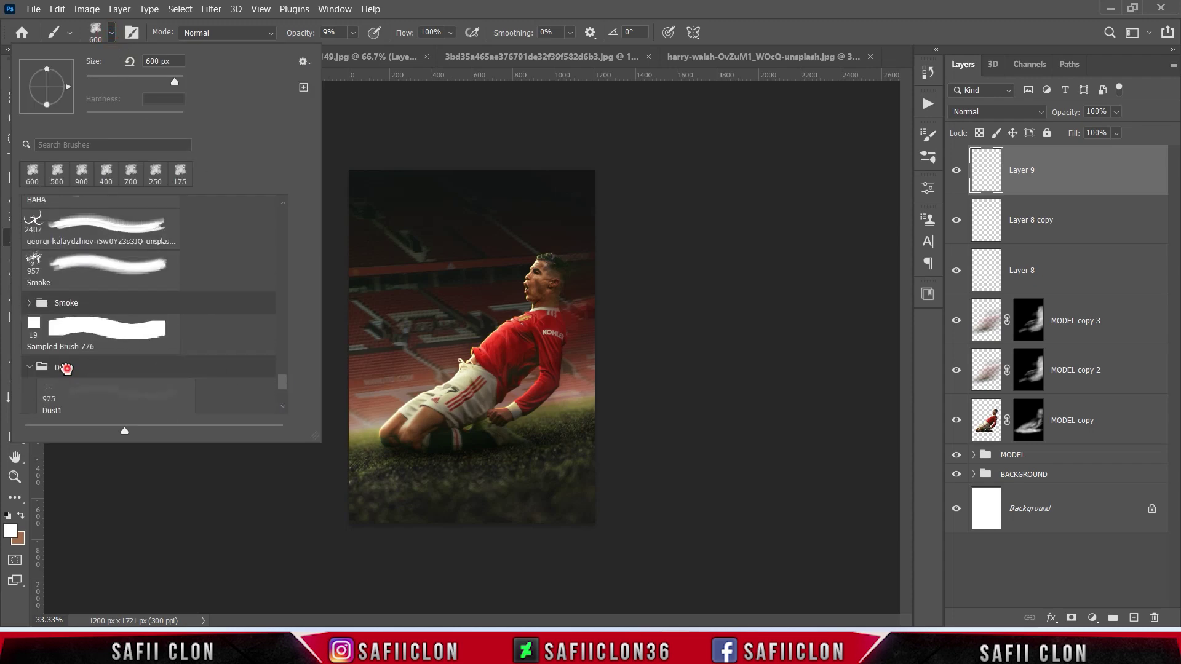
pyautogui.click(68, 373)
pyautogui.scroll(-3, 281, 391)
pyautogui.scroll(-1, 283, 395)
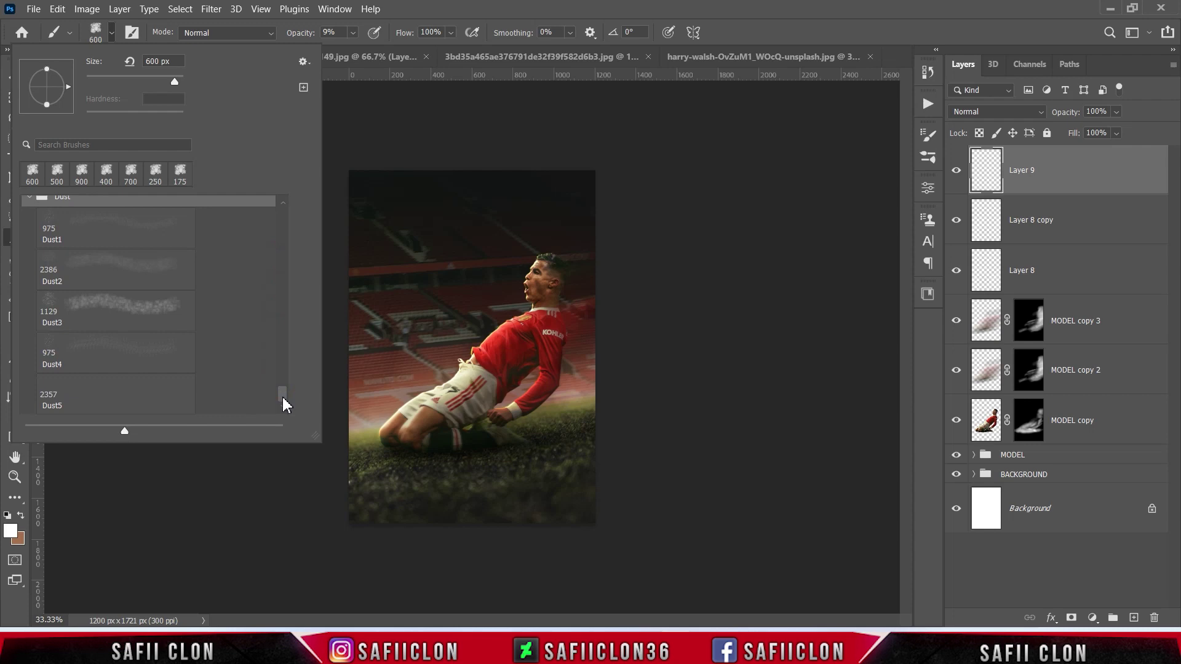
pyautogui.click(52, 225)
pyautogui.moveTo(177, 86); pyautogui.dragTo(173, 83)
# Raise the brush opacity to 100%
pyautogui.click(115, 36)
pyautogui.click(356, 32)
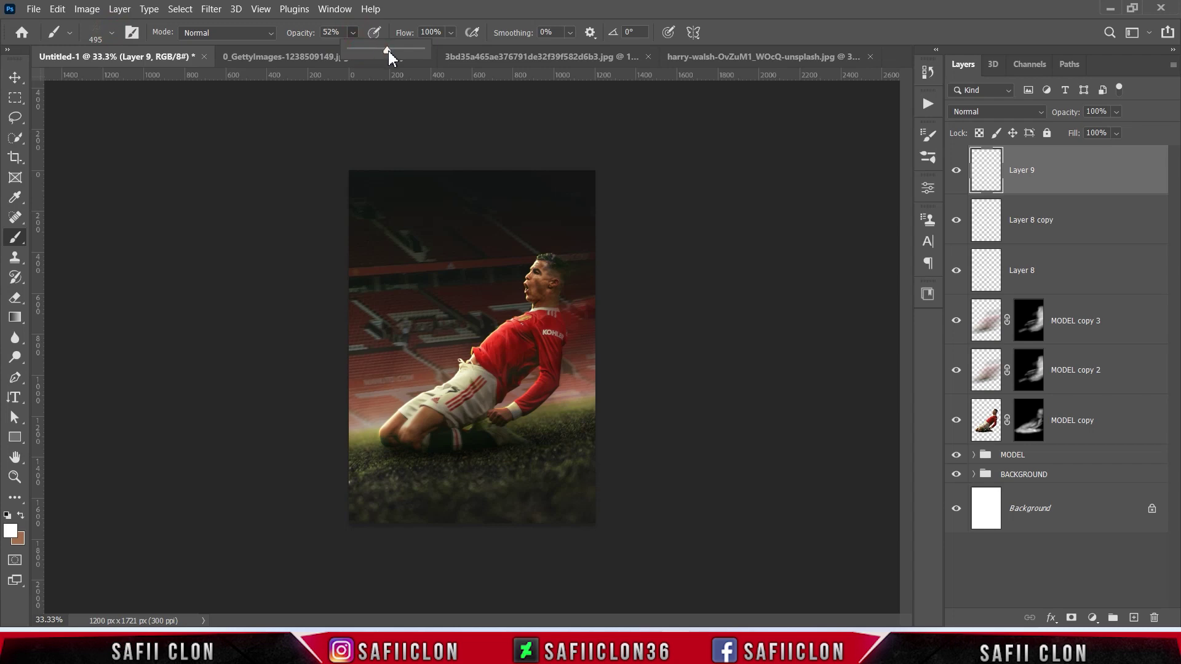
pyautogui.moveTo(395, 53); pyautogui.dragTo(425, 51)
pyautogui.click(352, 32)
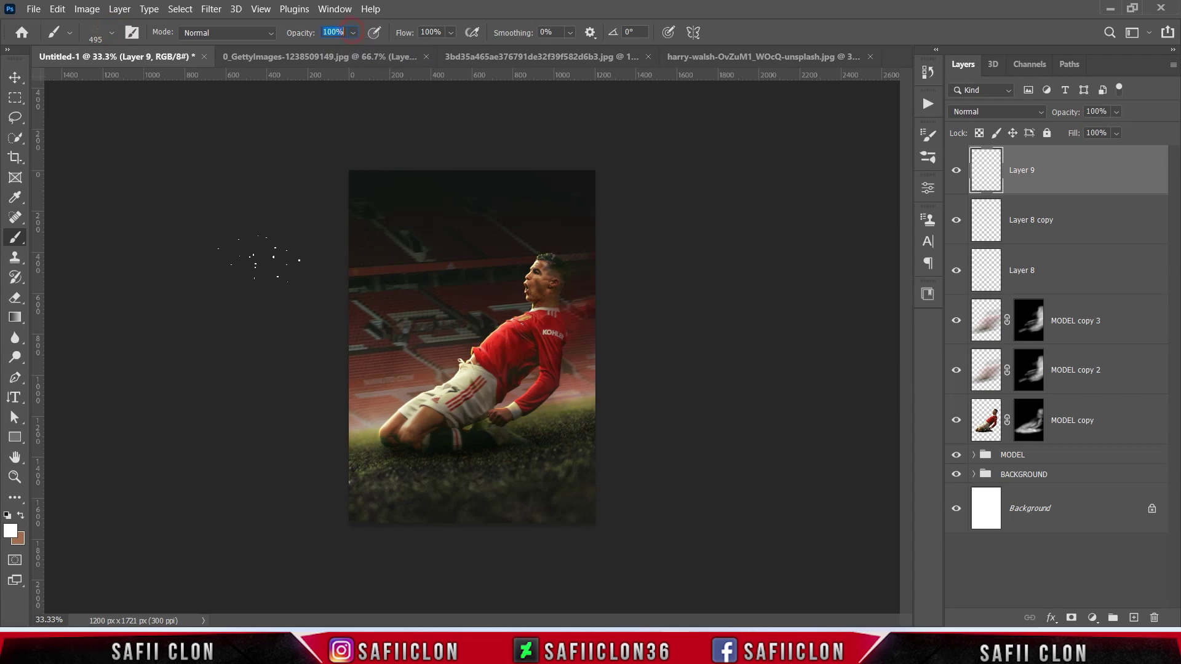
pyautogui.click(13, 536)
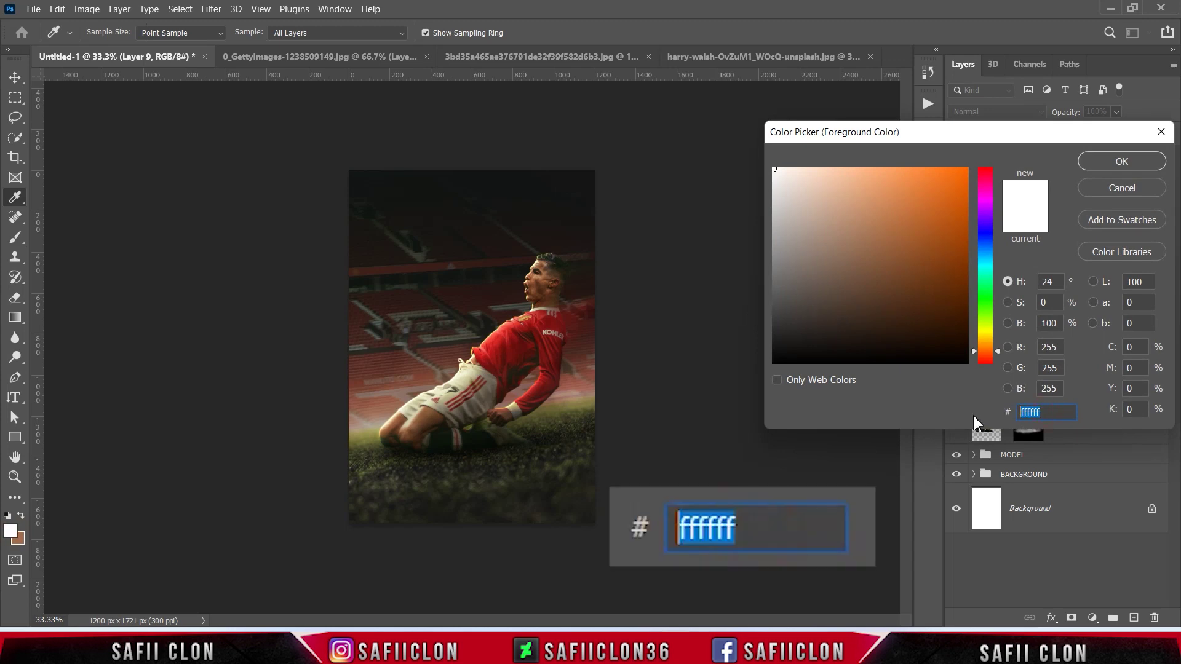
# Set the foreground to brown 785843 and paint Dust1 specks by the knee, hand and boot
pyautogui.write('78')
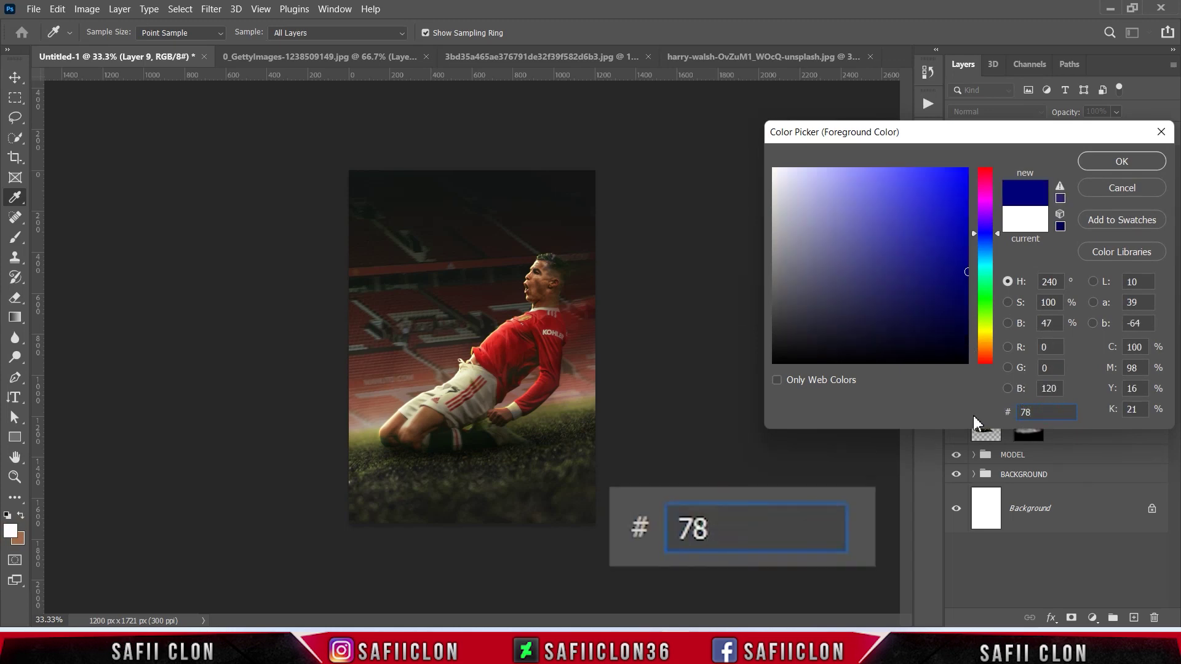
pyautogui.write('584')
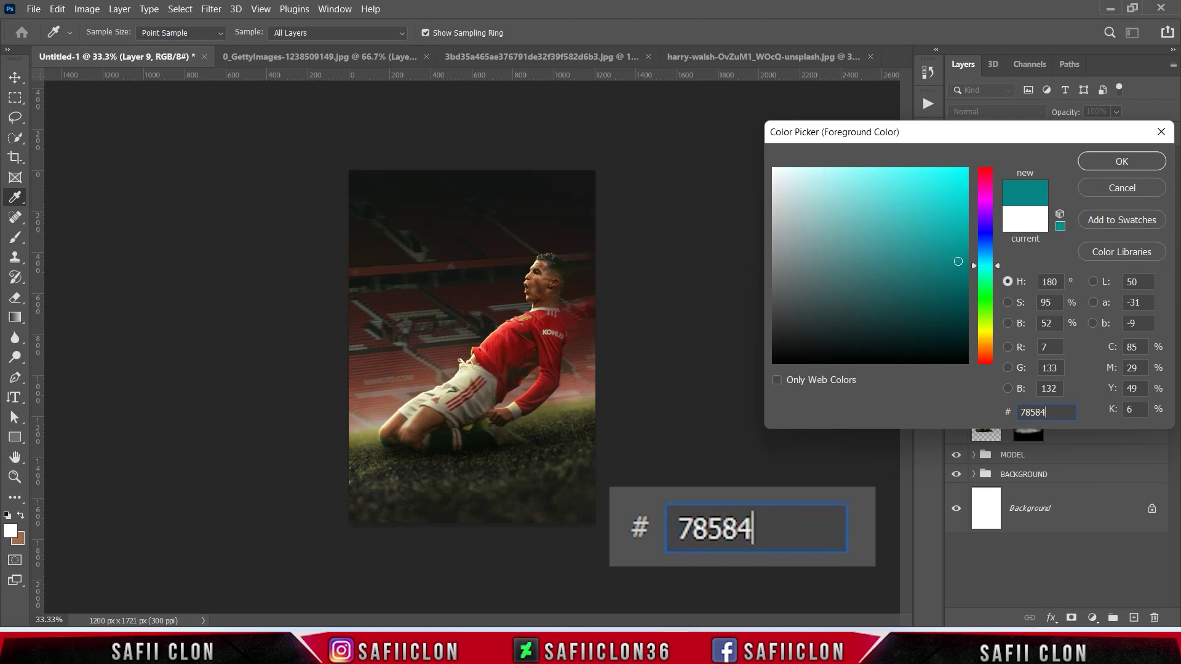
pyautogui.write('3')
pyautogui.click(1122, 161)
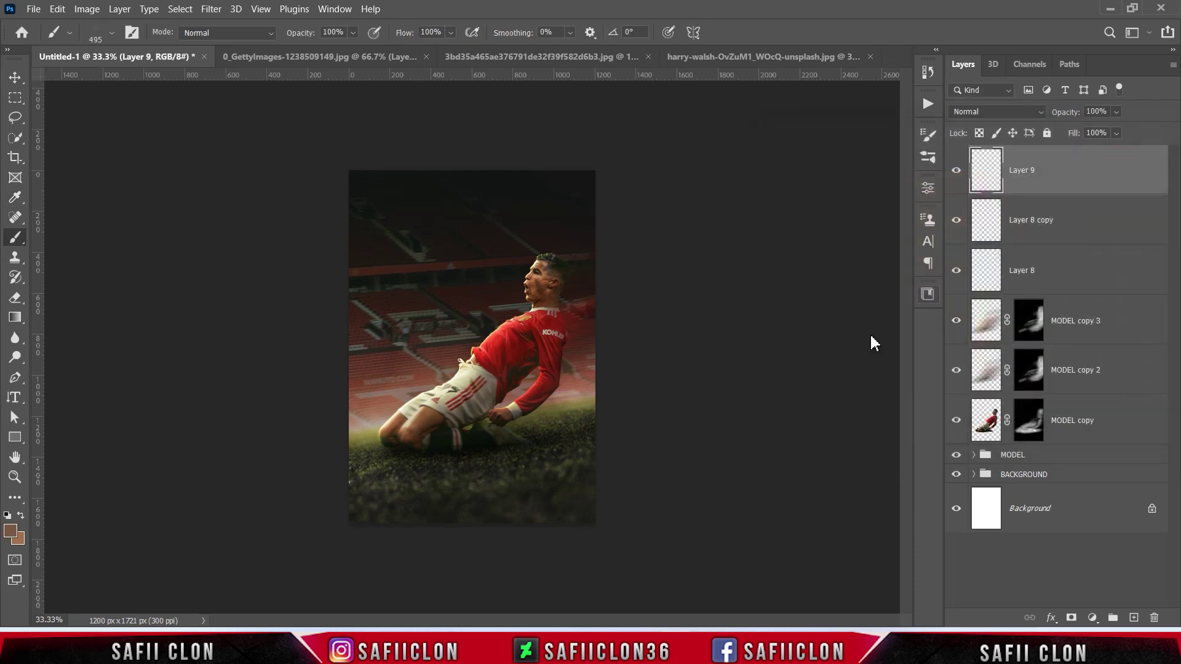
pyautogui.scroll(1, 489, 470)
pyautogui.scroll(2, 489, 471)
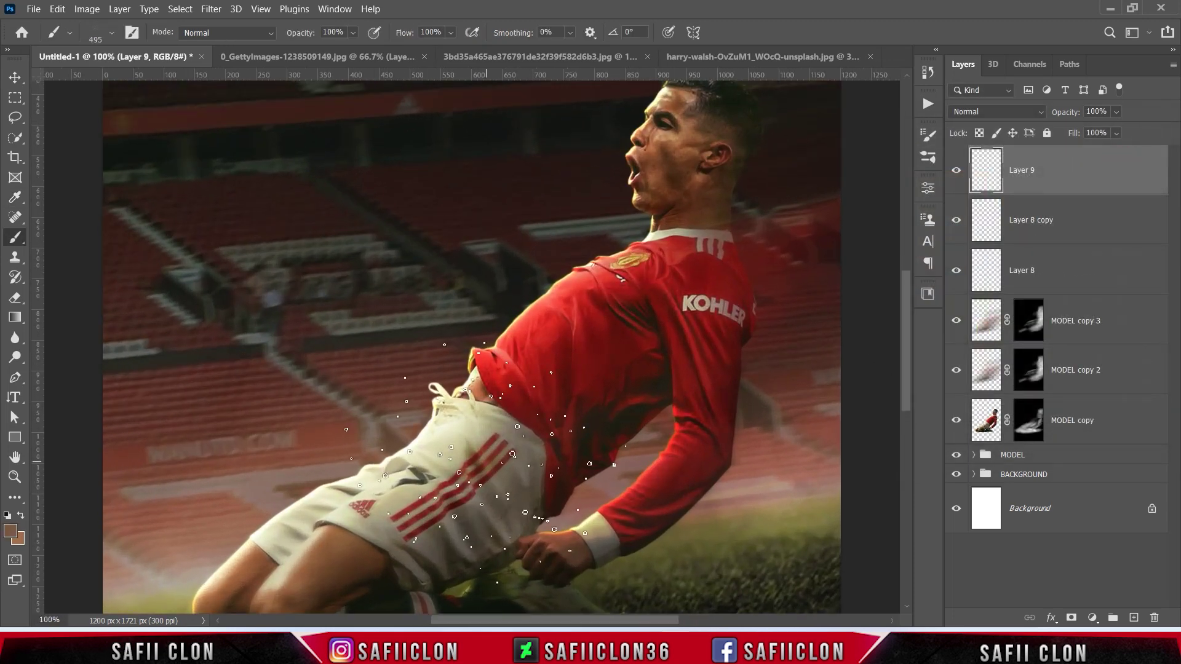
pyautogui.scroll(-1, 485, 458)
pyautogui.scroll(-1, 503, 449)
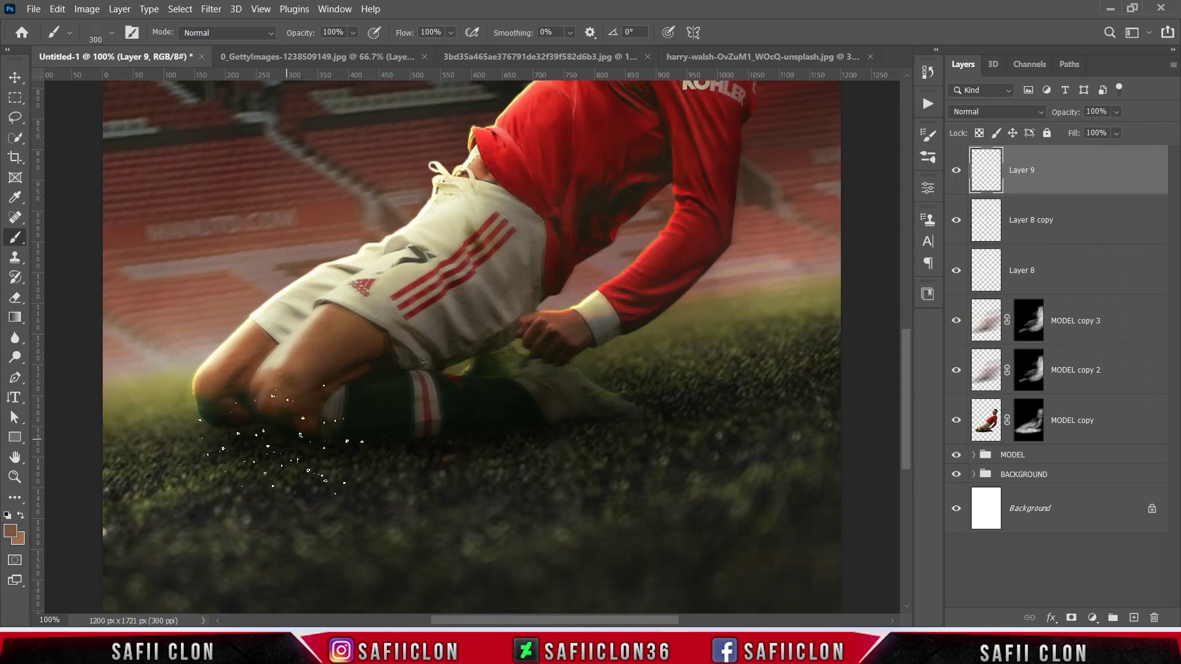
pyautogui.click(269, 436)
pyautogui.press(']')
pyautogui.press(']')
pyautogui.click(522, 381)
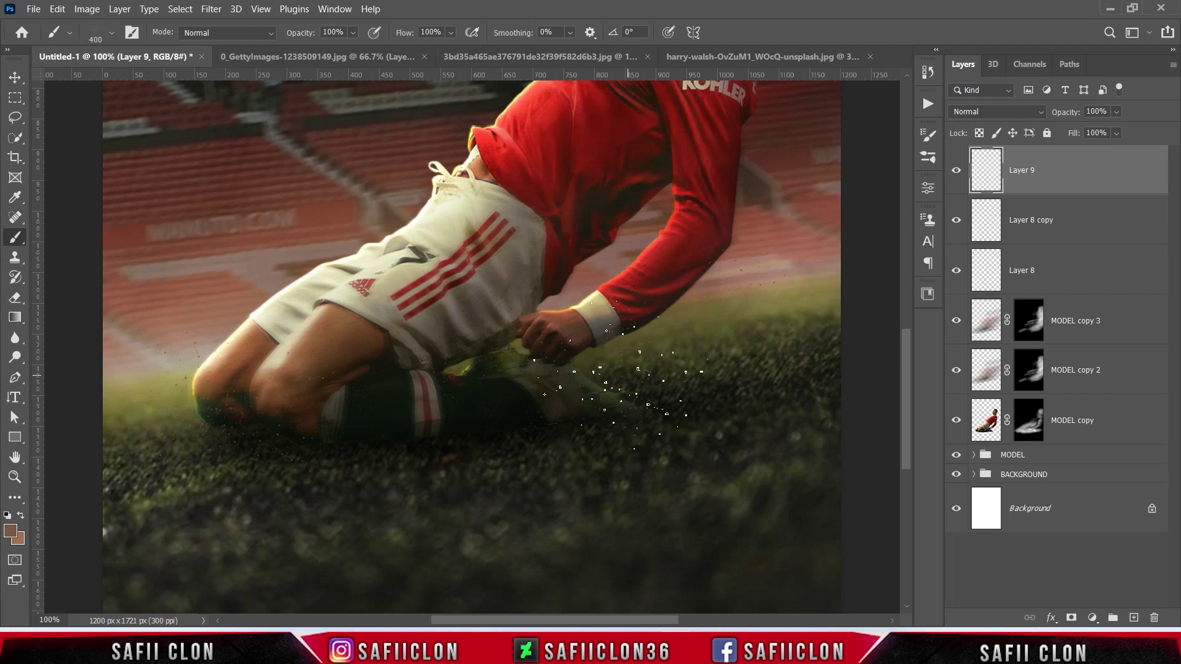
# Dab white speckles beside the player's knee on Layer 9, then add an empty Layer 10
pyautogui.hotkey('ctrl', '-')
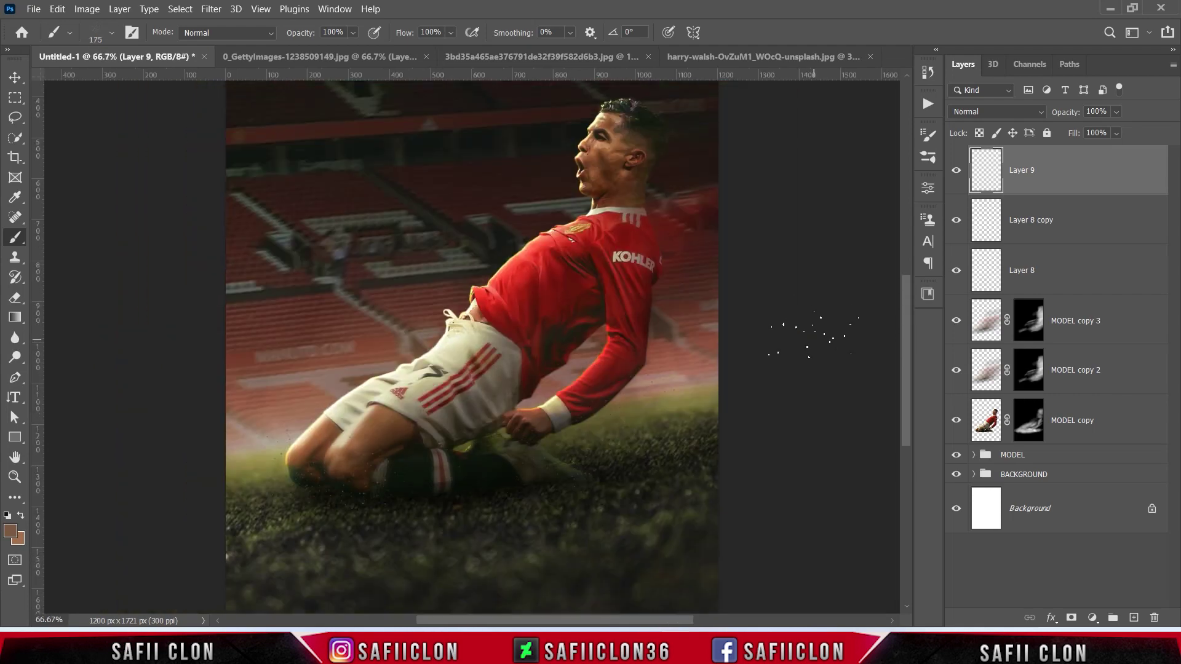
pyautogui.click(955, 172)
pyautogui.hotkey('ctrl', '-')
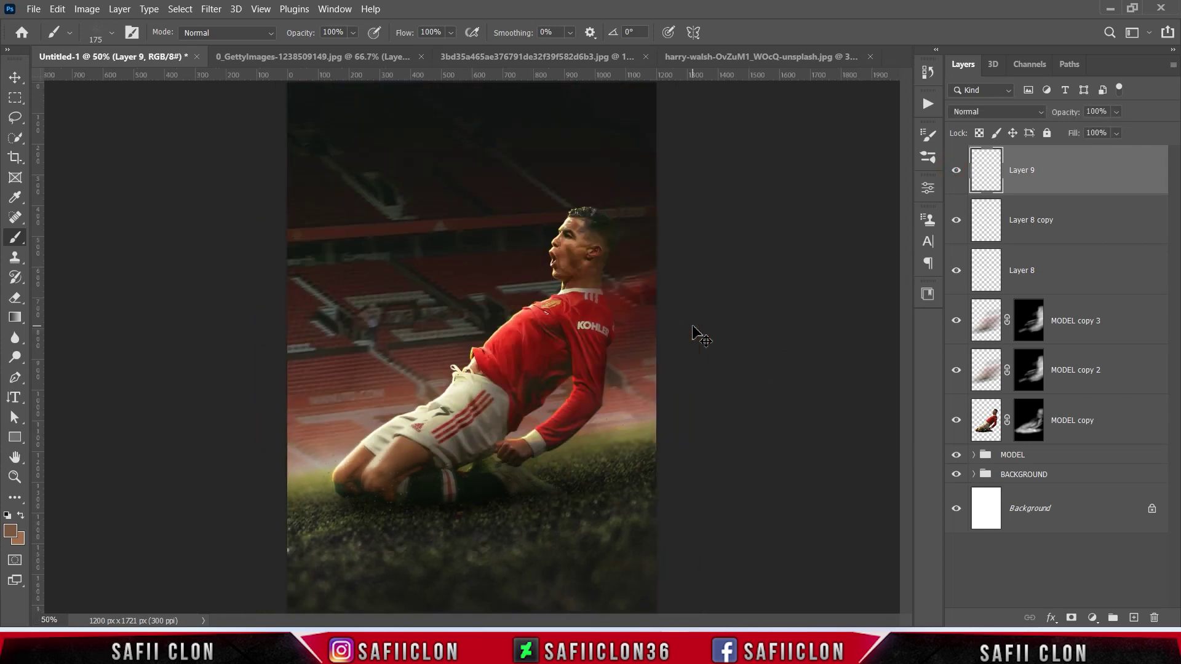
pyautogui.click(564, 470)
pyautogui.click(1132, 617)
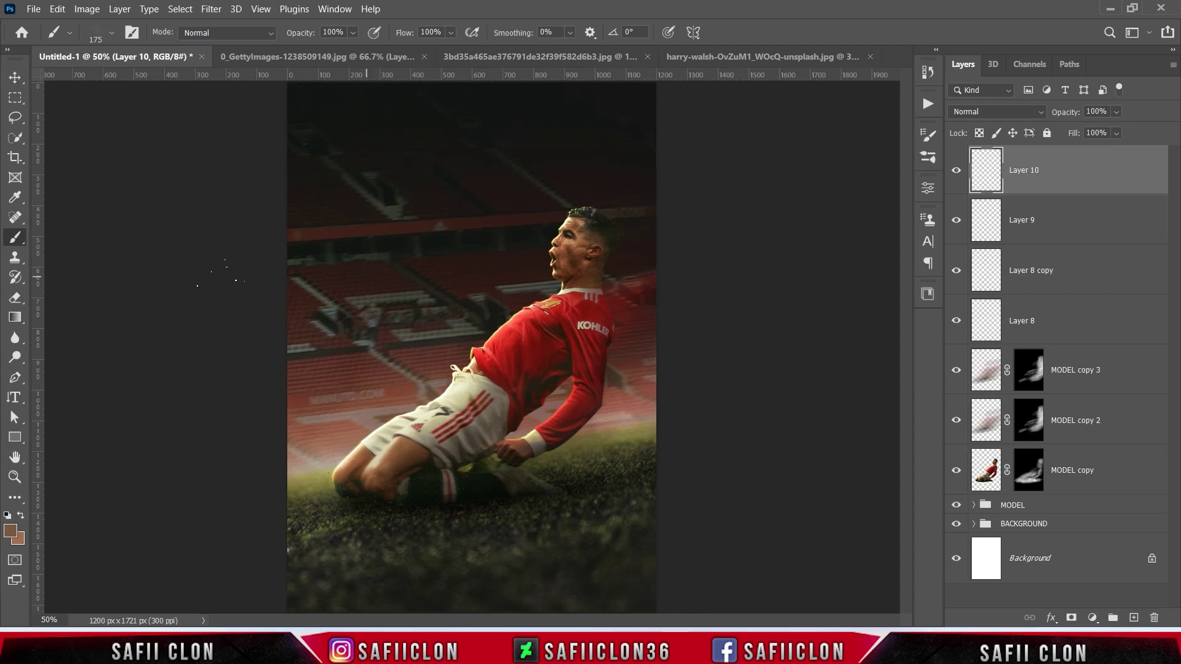
pyautogui.rightClick(14, 242)
# Choose the Soft Round brush at 0% hardness and 100% opacity
pyautogui.click(65, 238)
pyautogui.click(111, 34)
pyautogui.moveTo(284, 280); pyautogui.dragTo(286, 212)
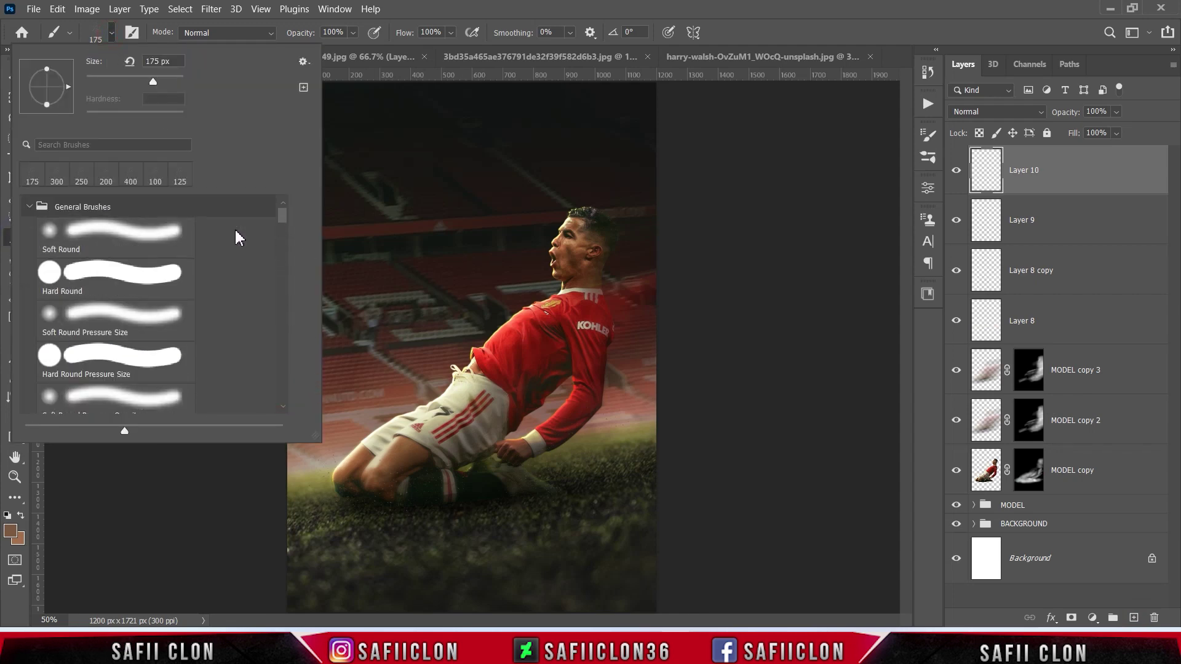
pyautogui.click(128, 245)
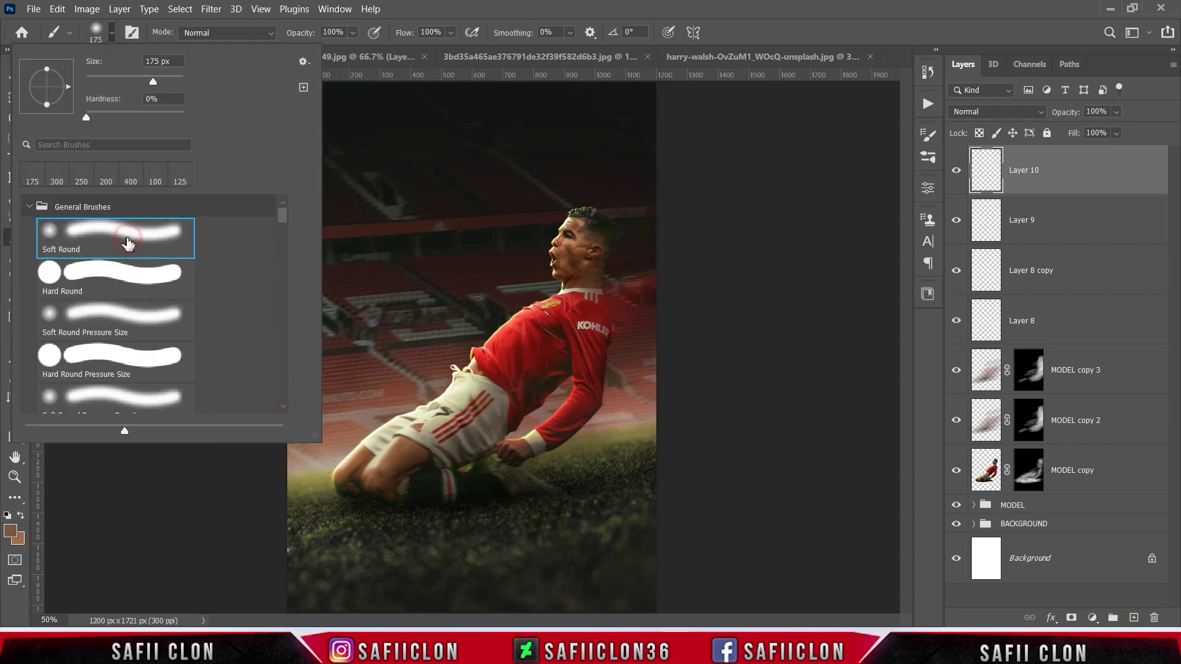
pyautogui.click(158, 83)
pyautogui.press('Return')
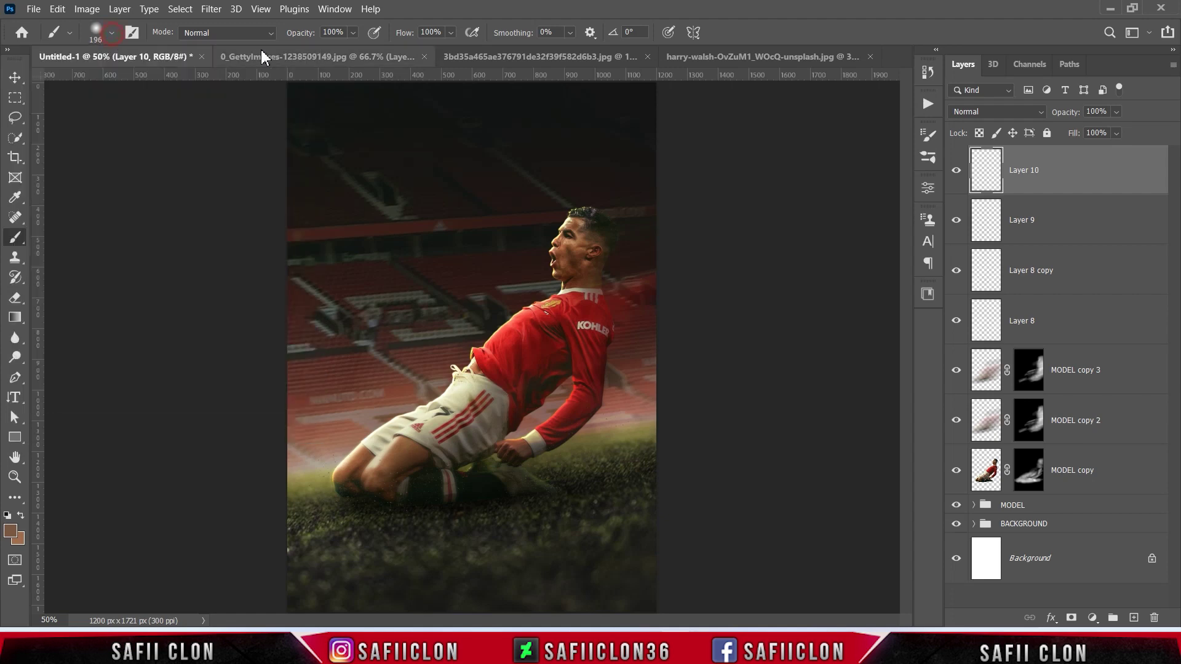
pyautogui.click(353, 32)
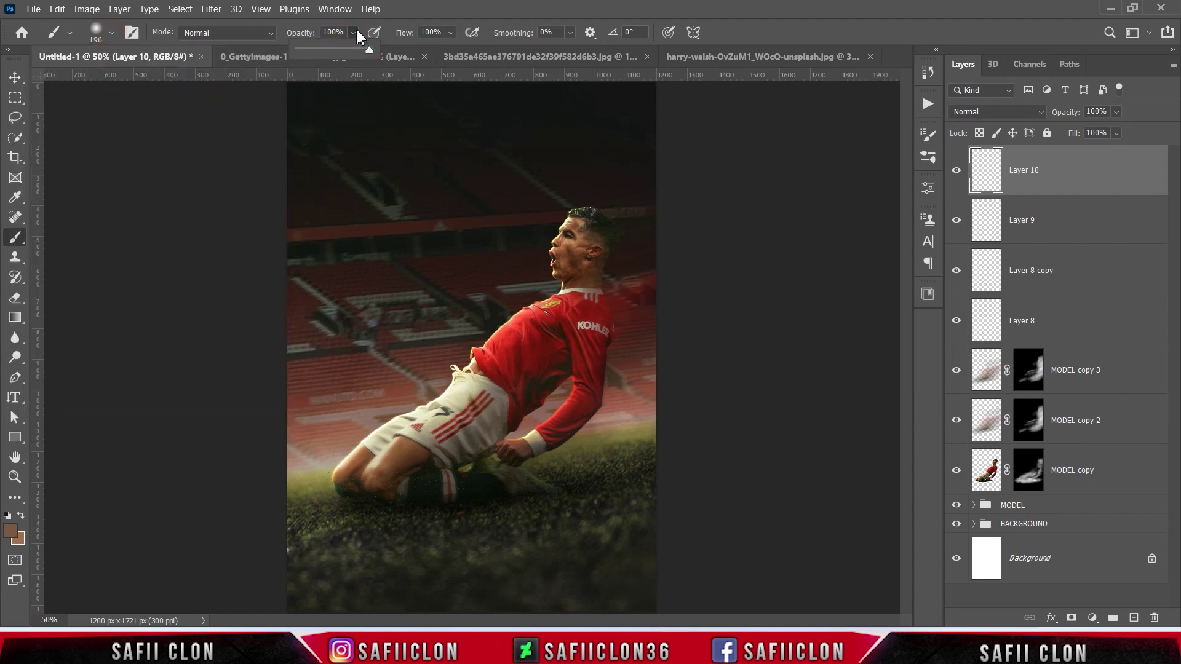
pyautogui.click(342, 98)
# Paint a 300 px white #ffffff glow in the upper stadium and blend Layer 10 as Soft Light
pyautogui.click(11, 531)
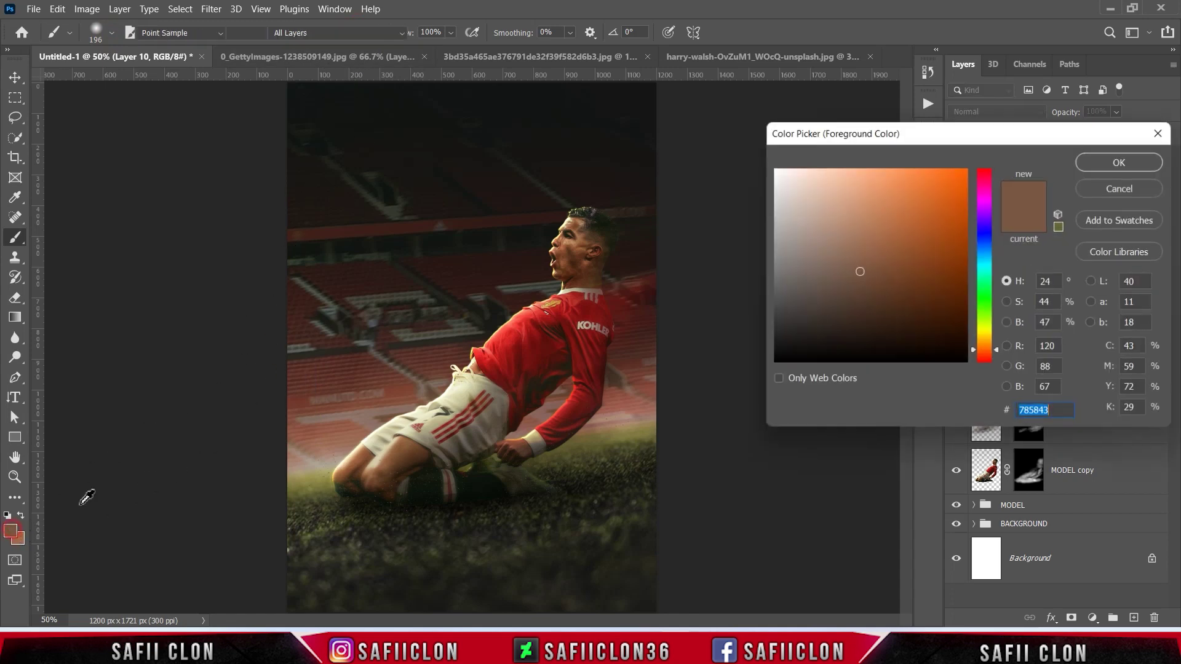
pyautogui.write('ffffff')
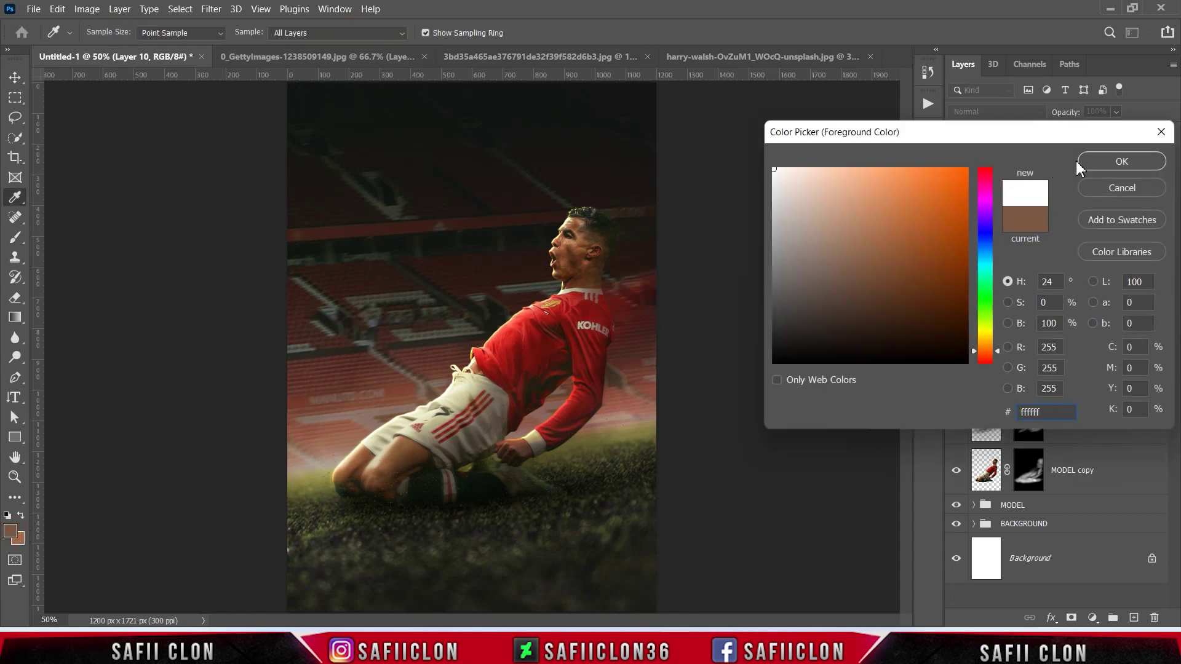
pyautogui.click(1107, 165)
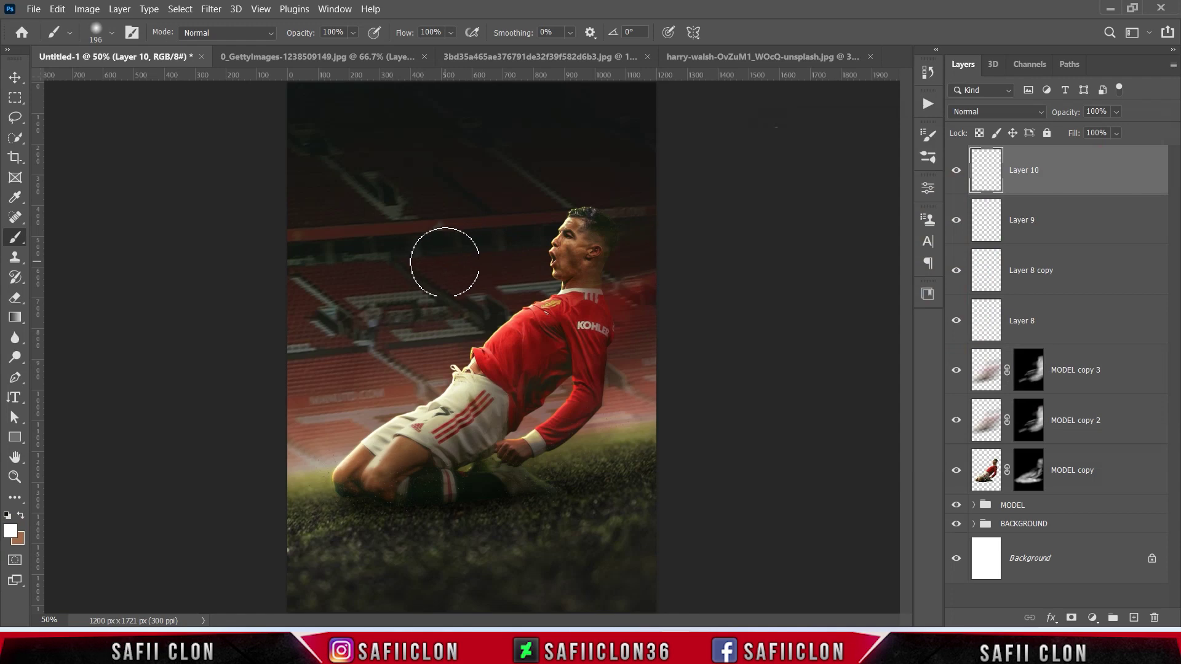
pyautogui.press(']')
pyautogui.press(']')
pyautogui.press(']')
pyautogui.click(450, 267)
pyautogui.hotkey('ctrl', '-')
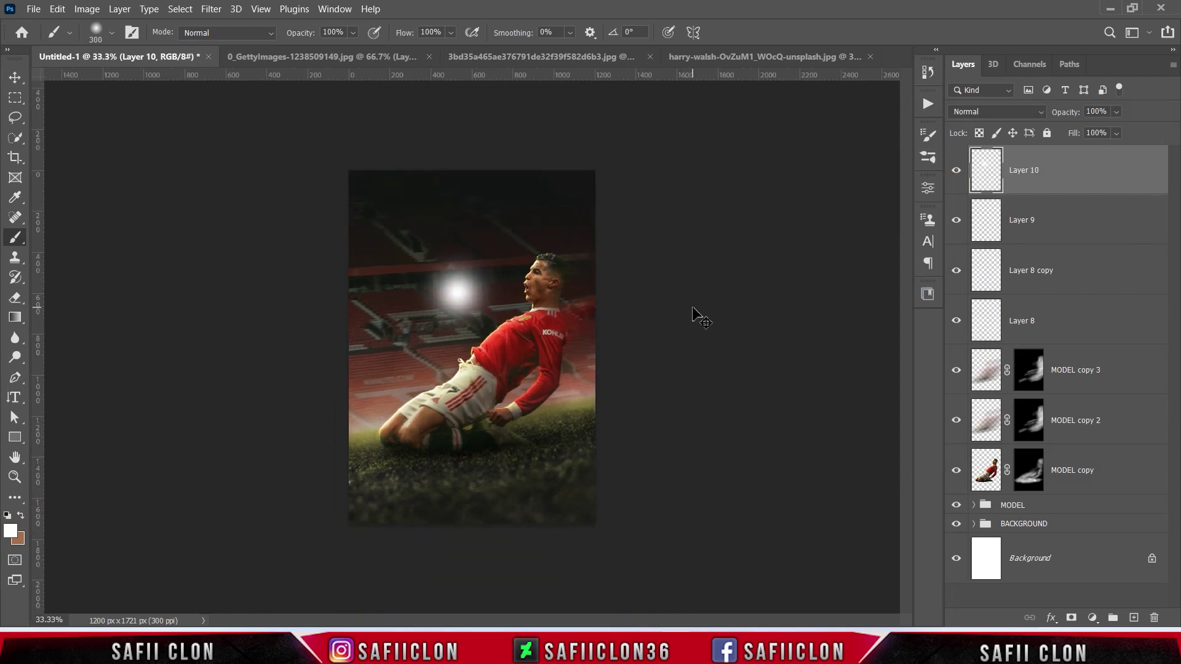
pyautogui.click(992, 113)
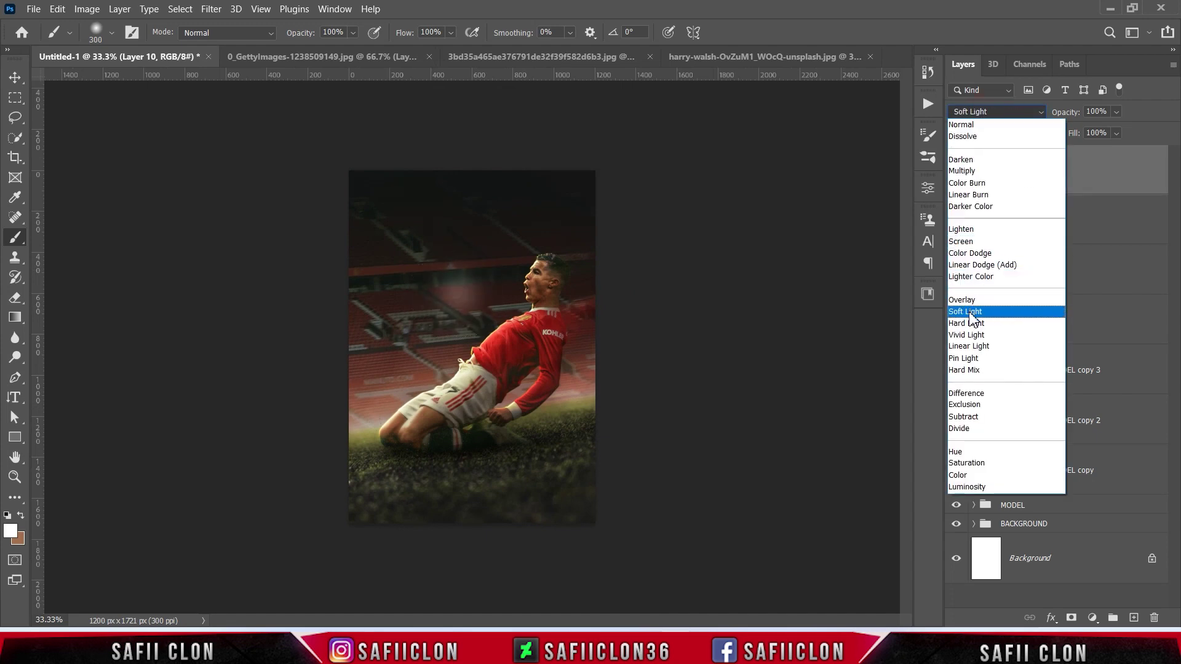
pyautogui.click(968, 312)
# Scale and rotate the white glow about 23° into a broad angled light and commit it
pyautogui.hotkey('ctrl', 't')
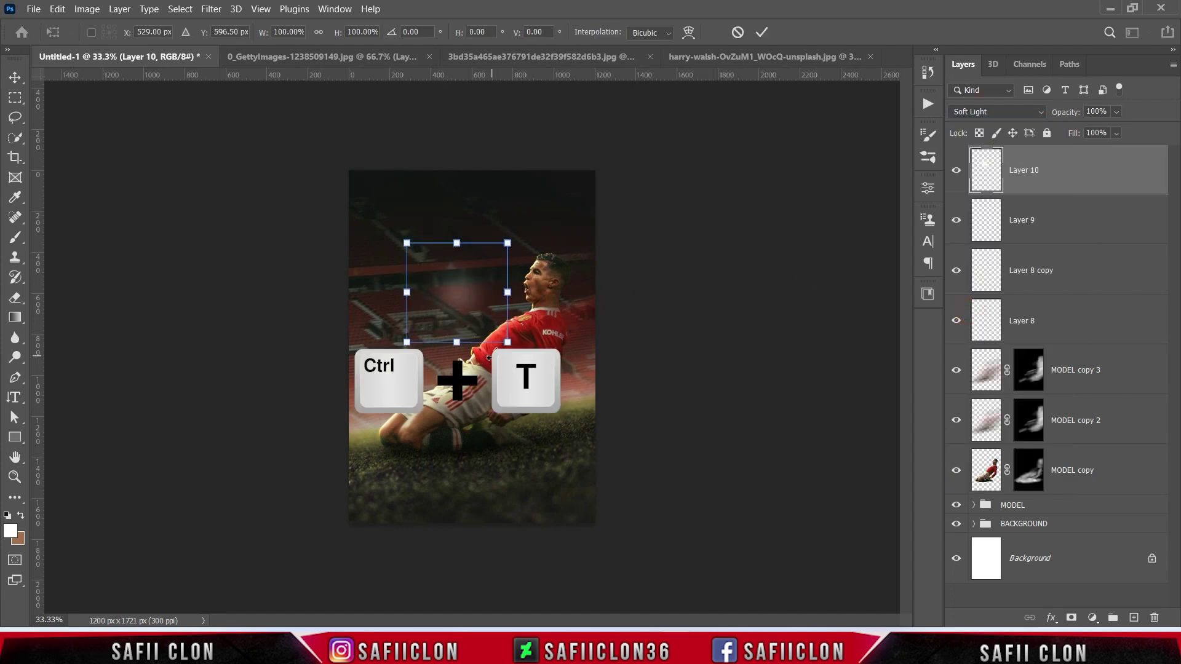
pyautogui.moveTo(508, 295); pyautogui.dragTo(624, 293)
pyautogui.moveTo(635, 226); pyautogui.dragTo(553, 110)
pyautogui.moveTo(203, 81)
pyautogui.mouseDown()
pyautogui.moveTo(385, 123)
pyautogui.moveTo(763, 137)
pyautogui.mouseUp()
pyautogui.moveTo(603, 311); pyautogui.dragTo(518, 281)
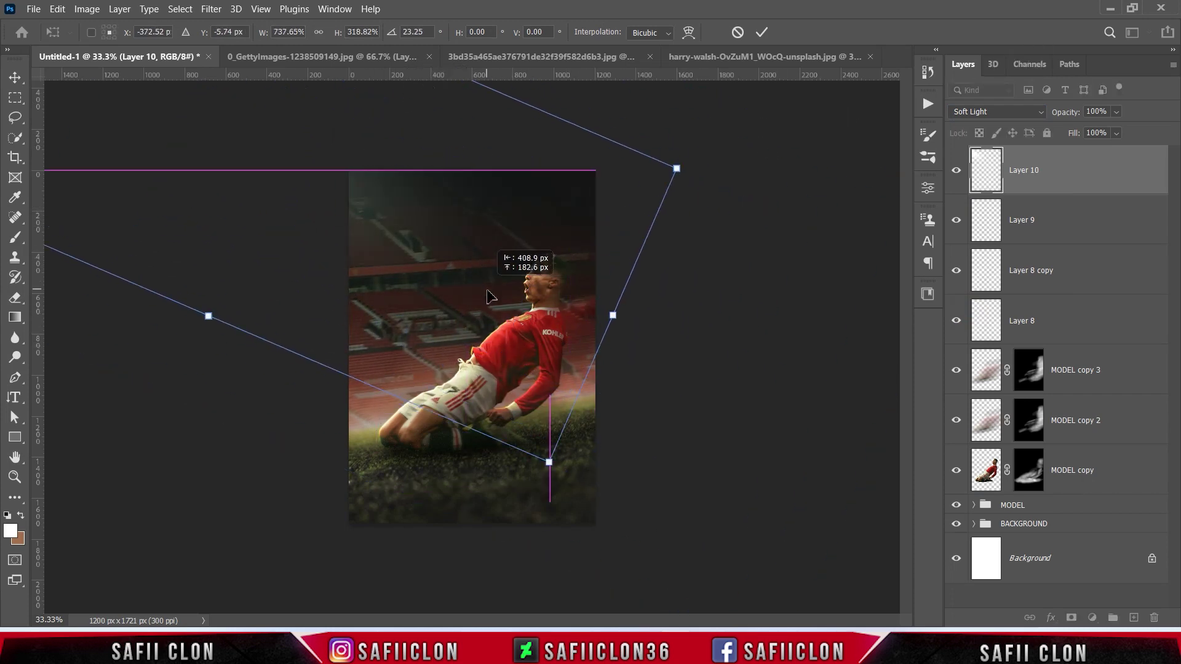
pyautogui.moveTo(215, 324); pyautogui.dragTo(190, 336)
pyautogui.moveTo(689, 344); pyautogui.dragTo(680, 369)
pyautogui.moveTo(481, 325); pyautogui.dragTo(424, 376)
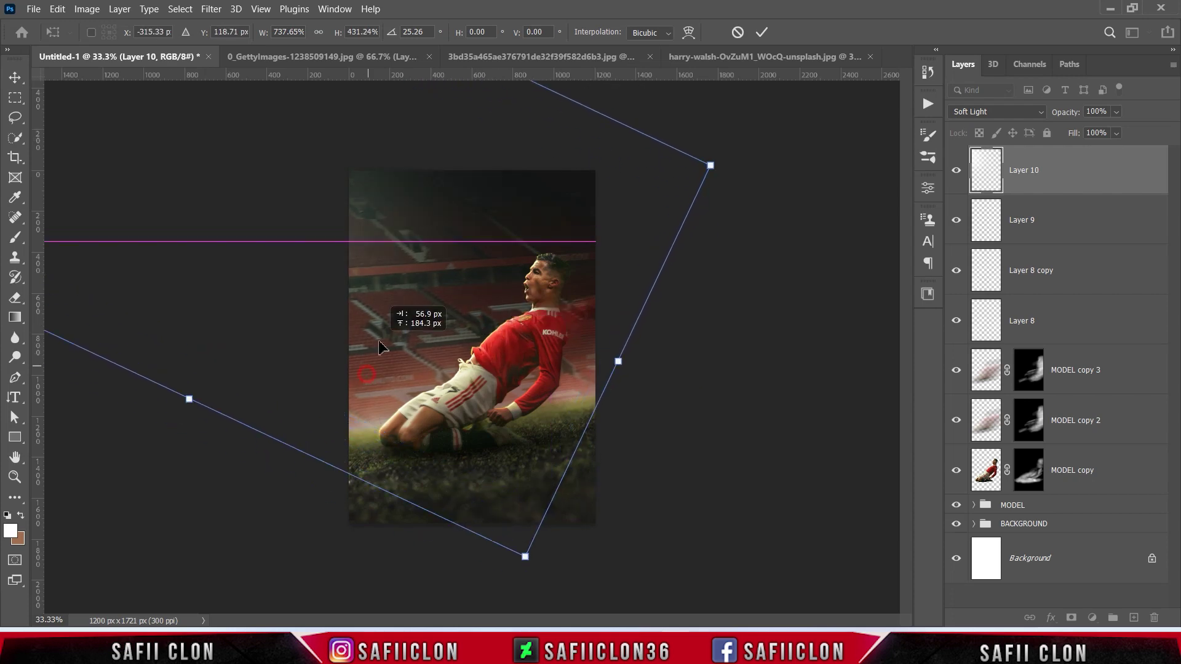
pyautogui.moveTo(424, 376); pyautogui.dragTo(429, 375)
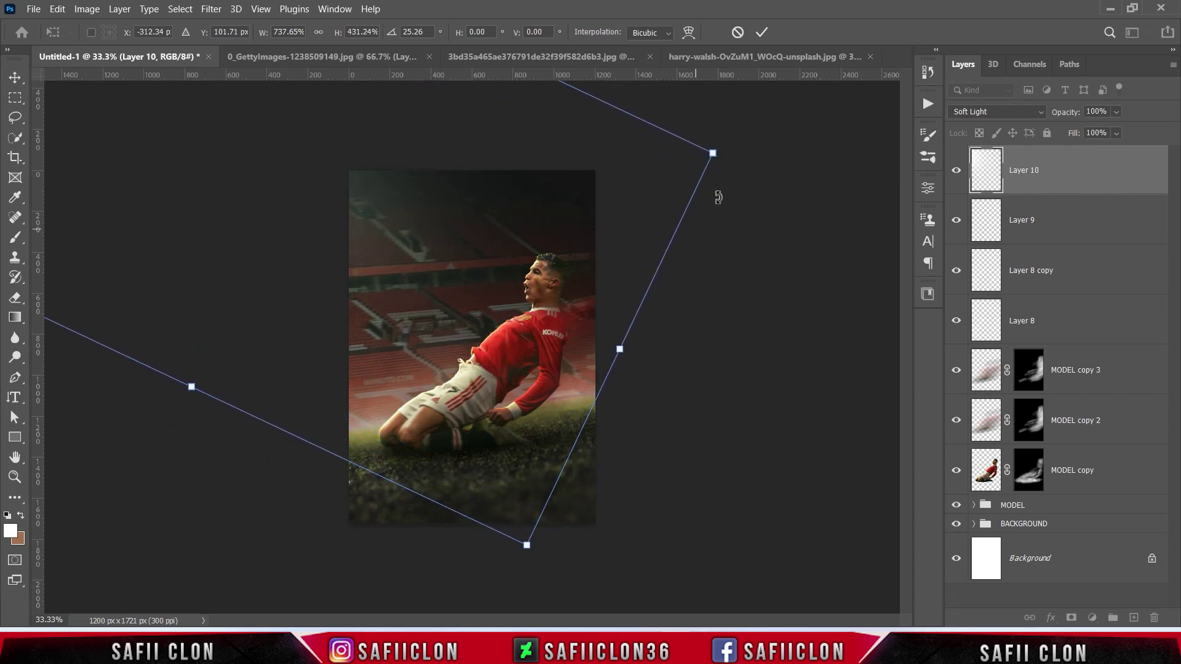
pyautogui.click(763, 32)
pyautogui.press('b')
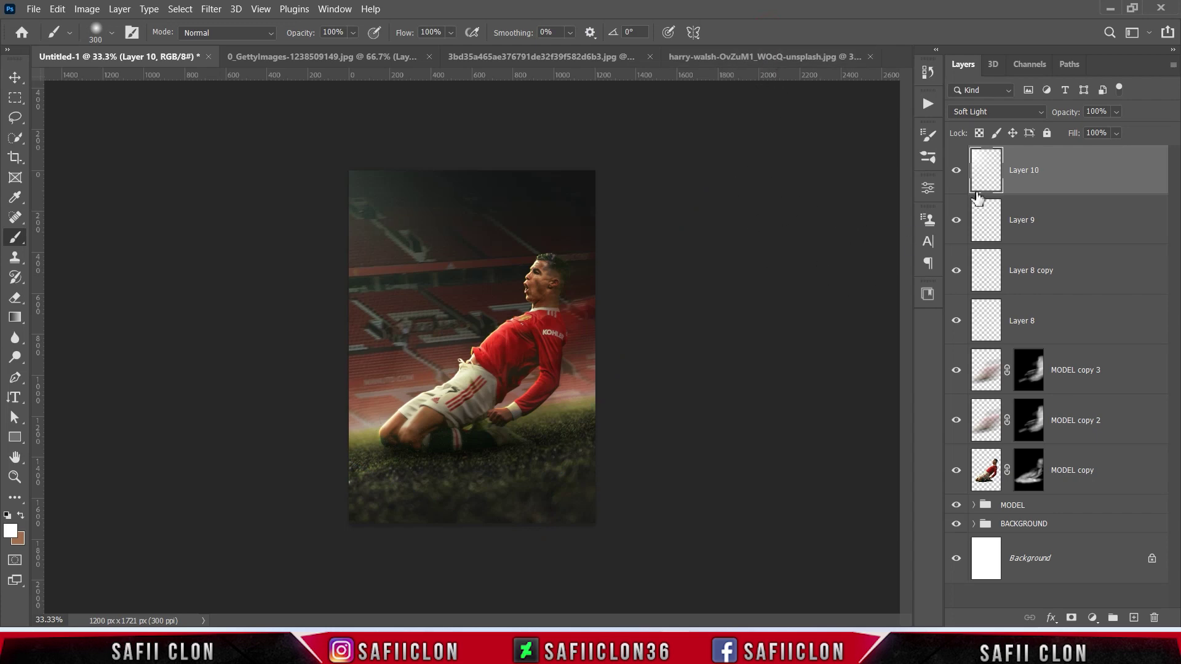
pyautogui.click(958, 172)
# On new Layer 11, paint an orange #ffb12a glow blended as Linear Dodge (Add)
pyautogui.click(1134, 619)
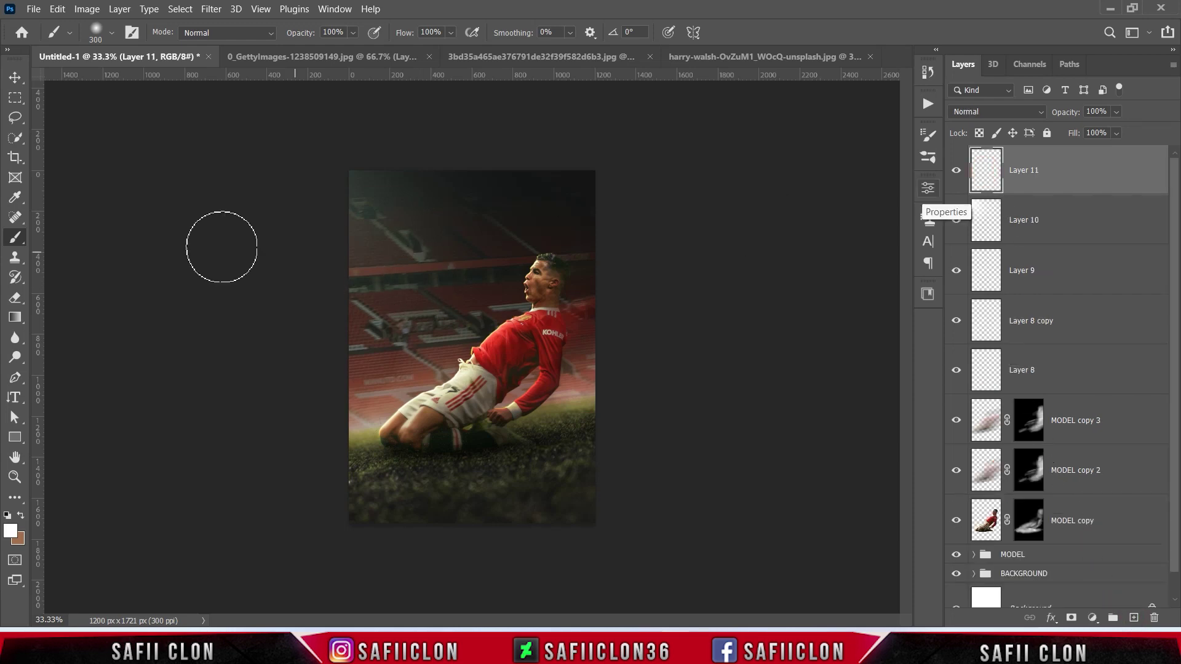
pyautogui.rightClick(17, 239)
pyautogui.click(74, 239)
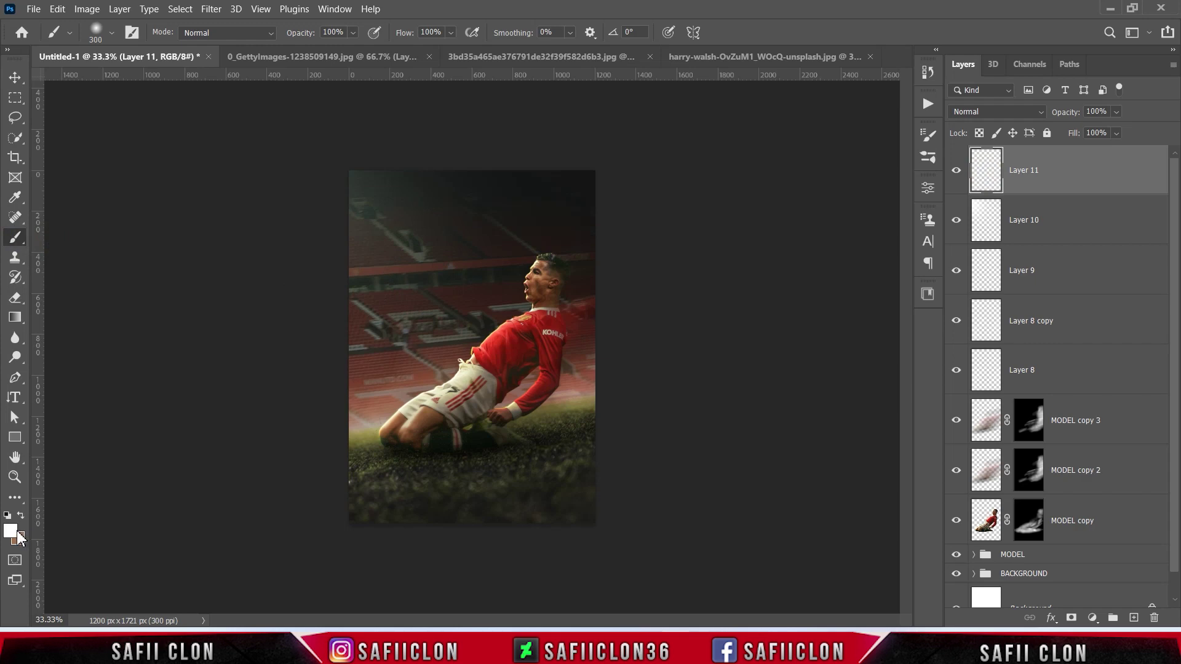
pyautogui.click(12, 533)
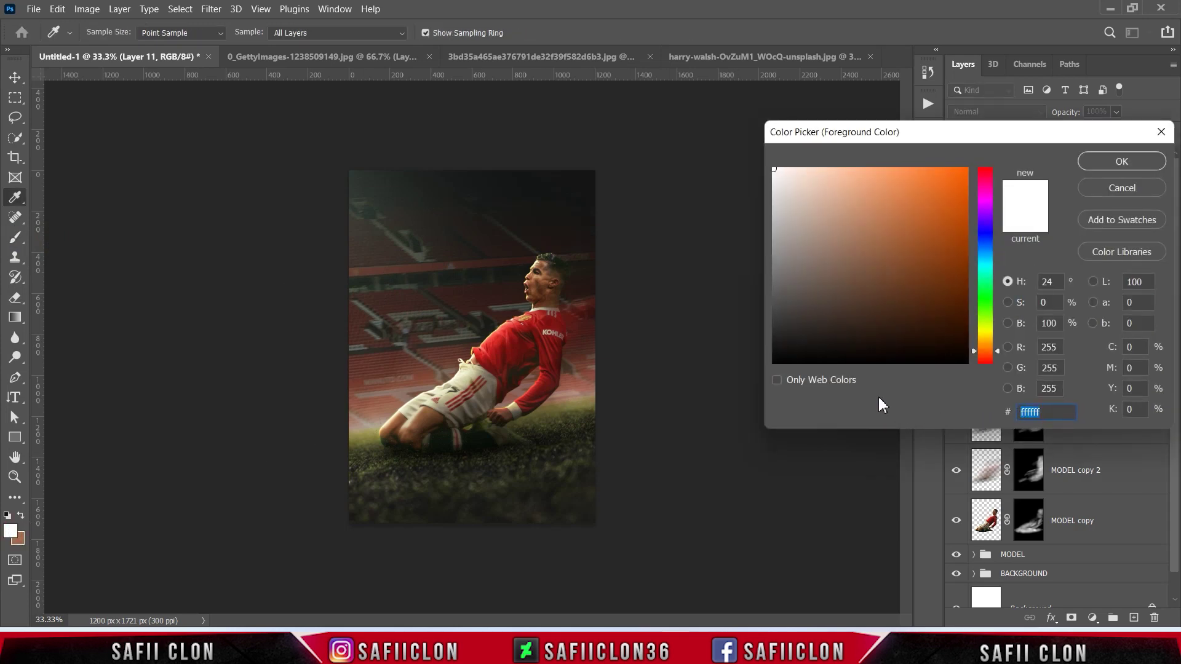
pyautogui.write('ffb')
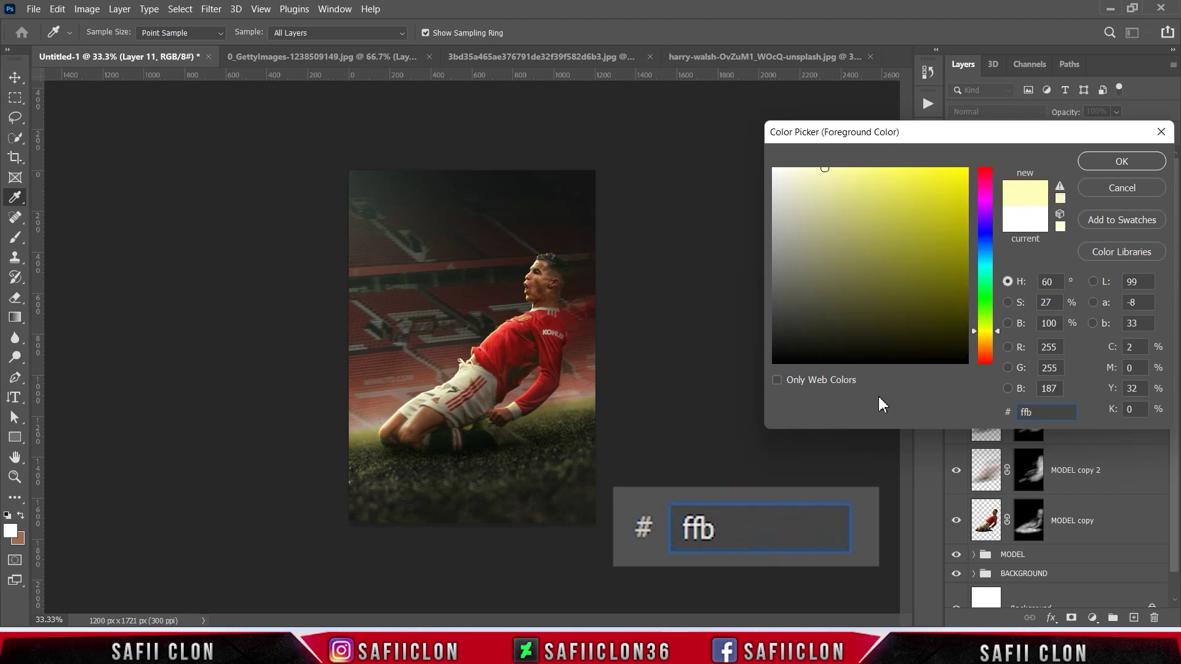
pyautogui.write('12a')
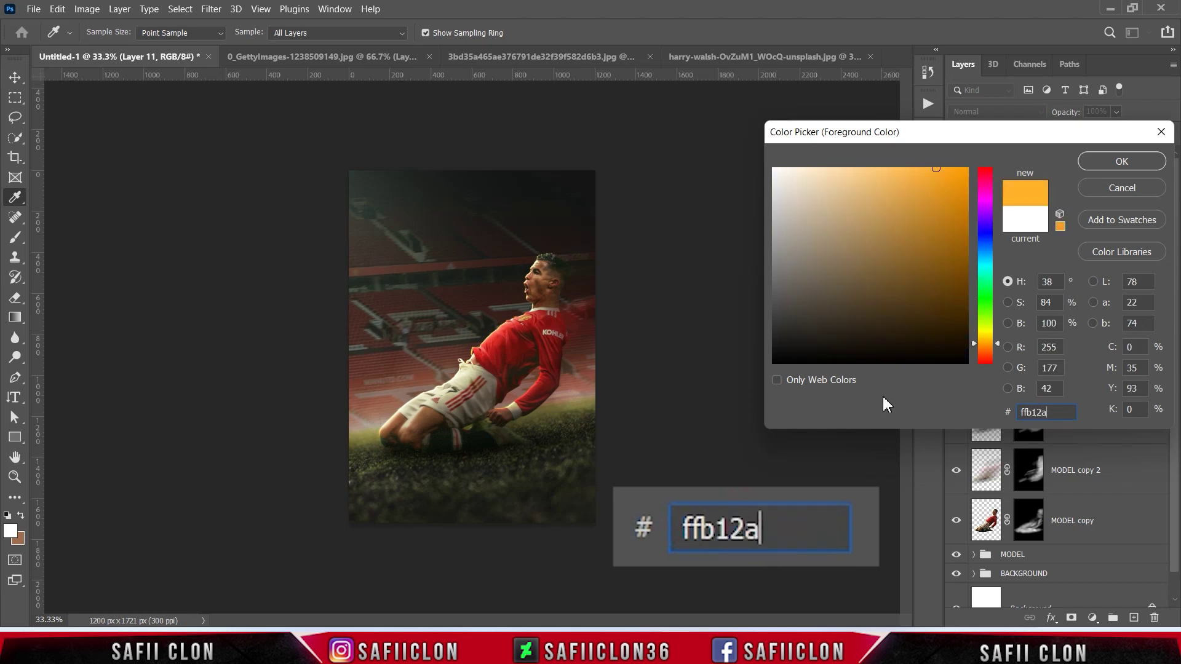
pyautogui.click(1121, 162)
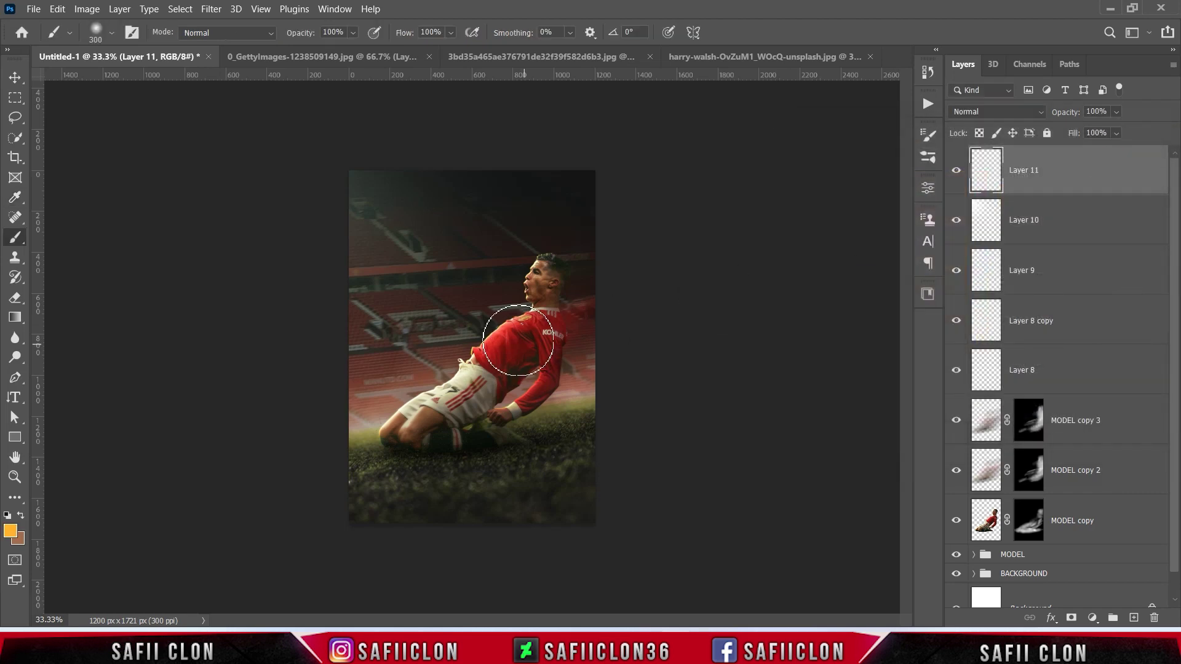
pyautogui.click(459, 302)
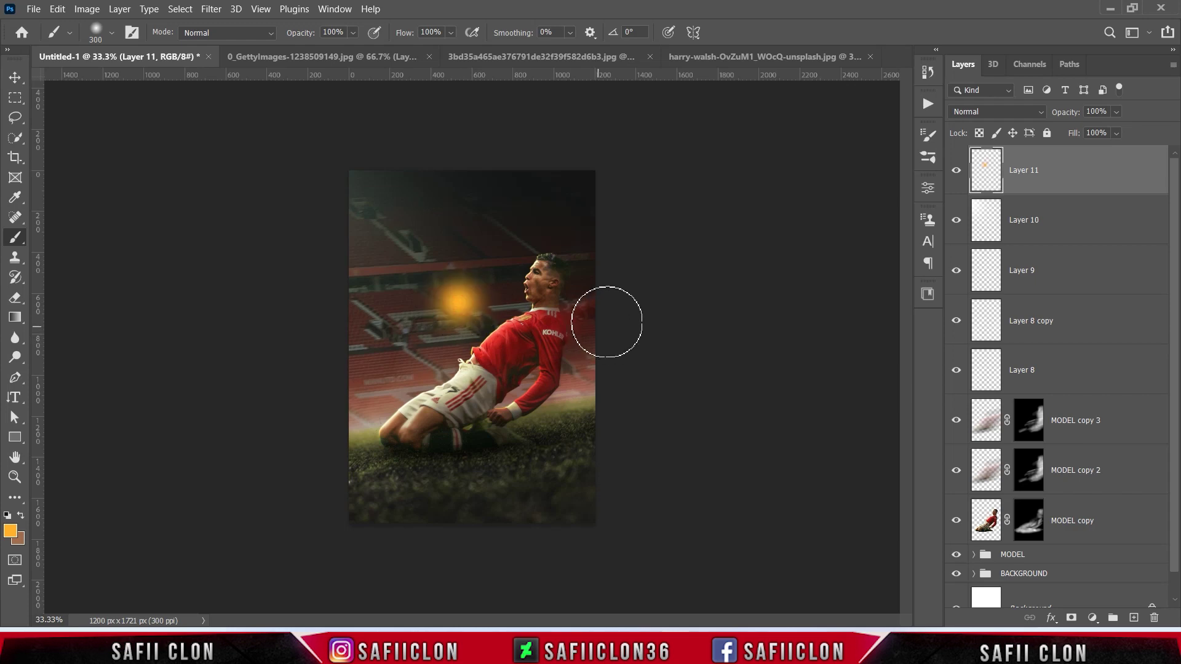
pyautogui.click(1001, 112)
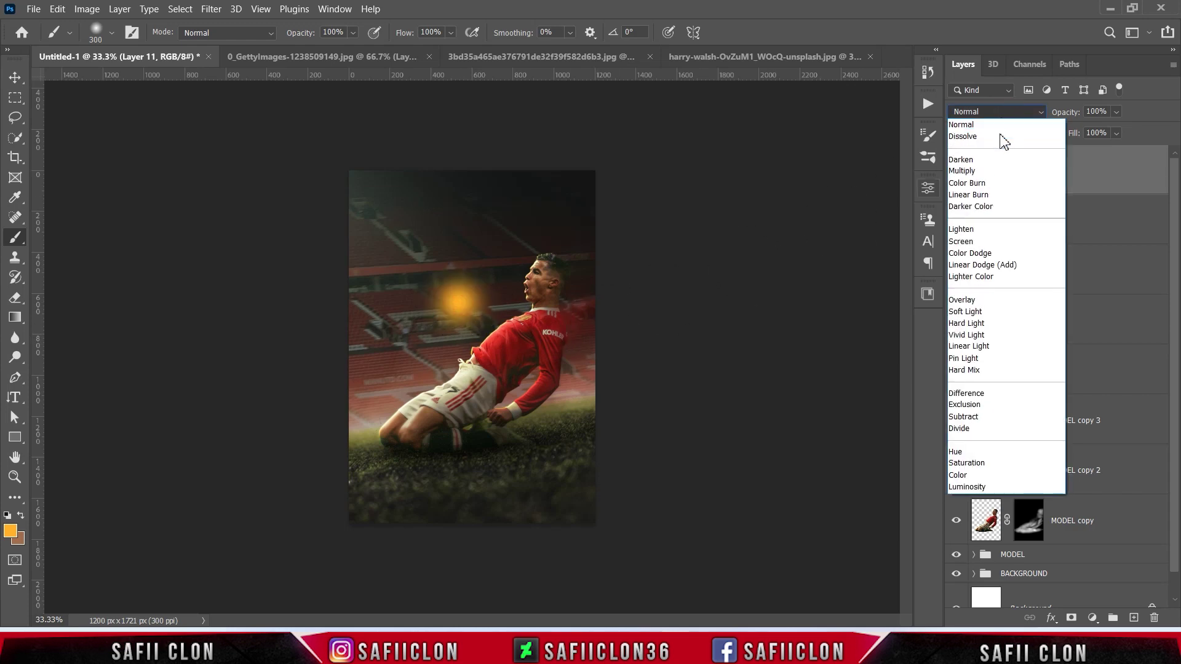
pyautogui.click(981, 266)
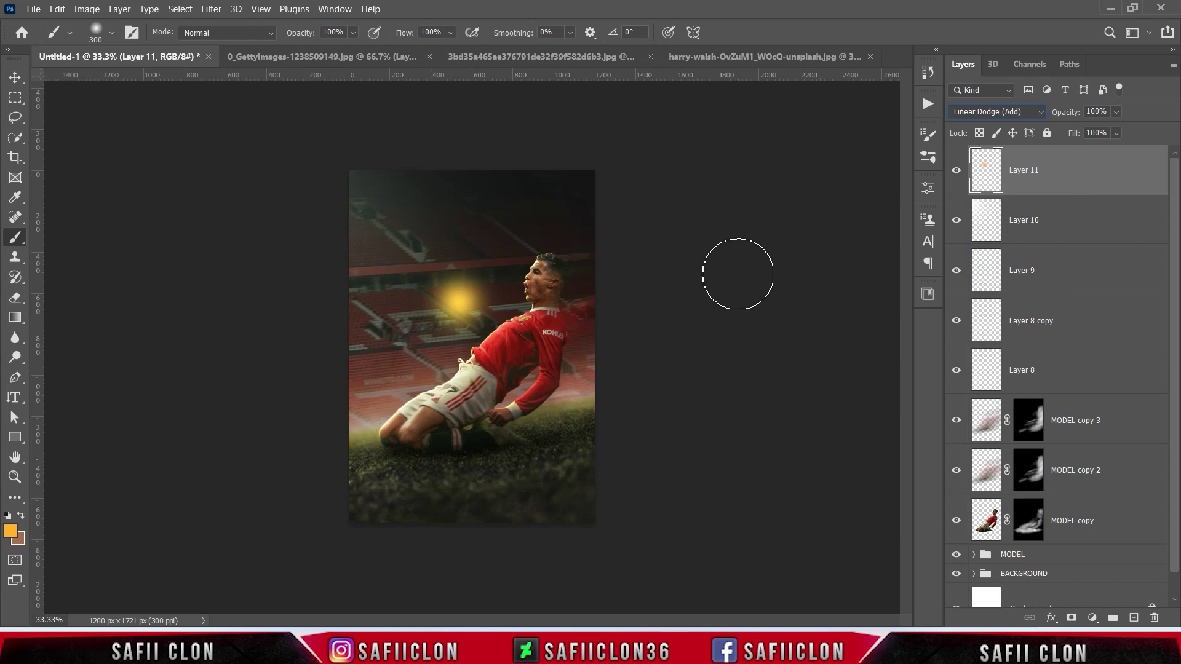
# Stretch and rotate the orange glow into a light beam, then add empty Layer 12
pyautogui.hotkey('ctrl', 't')
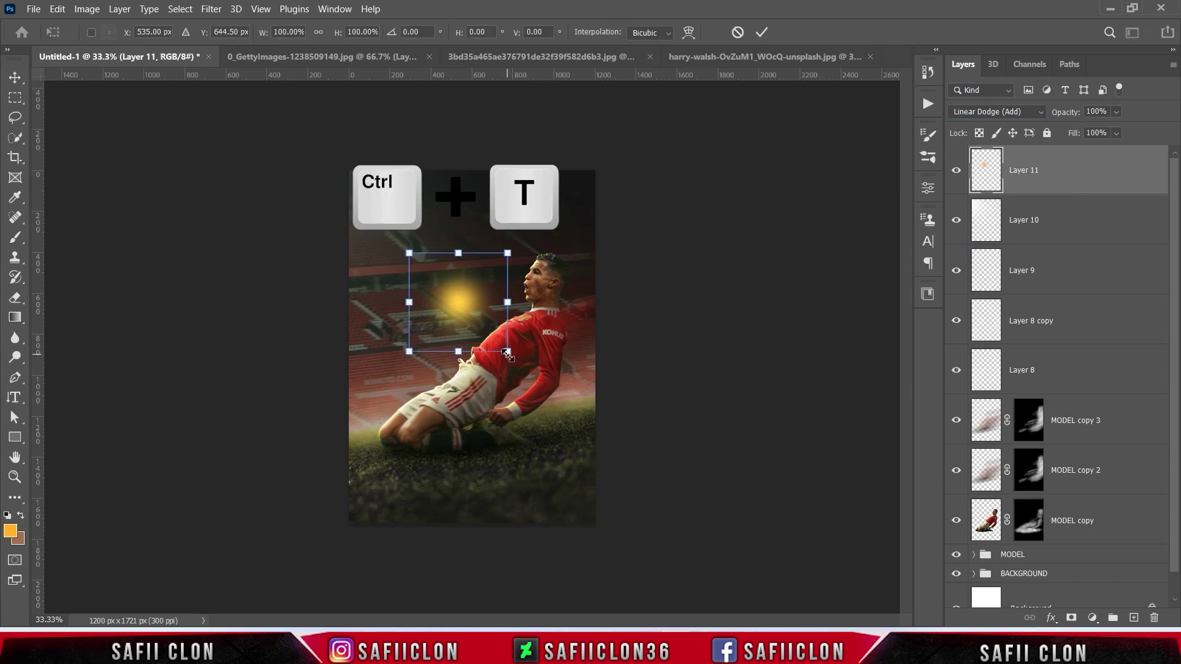
pyautogui.moveTo(507, 352); pyautogui.dragTo(650, 430)
pyautogui.moveTo(481, 170)
pyautogui.mouseDown()
pyautogui.moveTo(550, 216)
pyautogui.moveTo(511, 314)
pyautogui.mouseUp()
pyautogui.moveTo(567, 338)
pyautogui.mouseDown()
pyautogui.moveTo(712, 424)
pyautogui.moveTo(744, 461)
pyautogui.mouseUp()
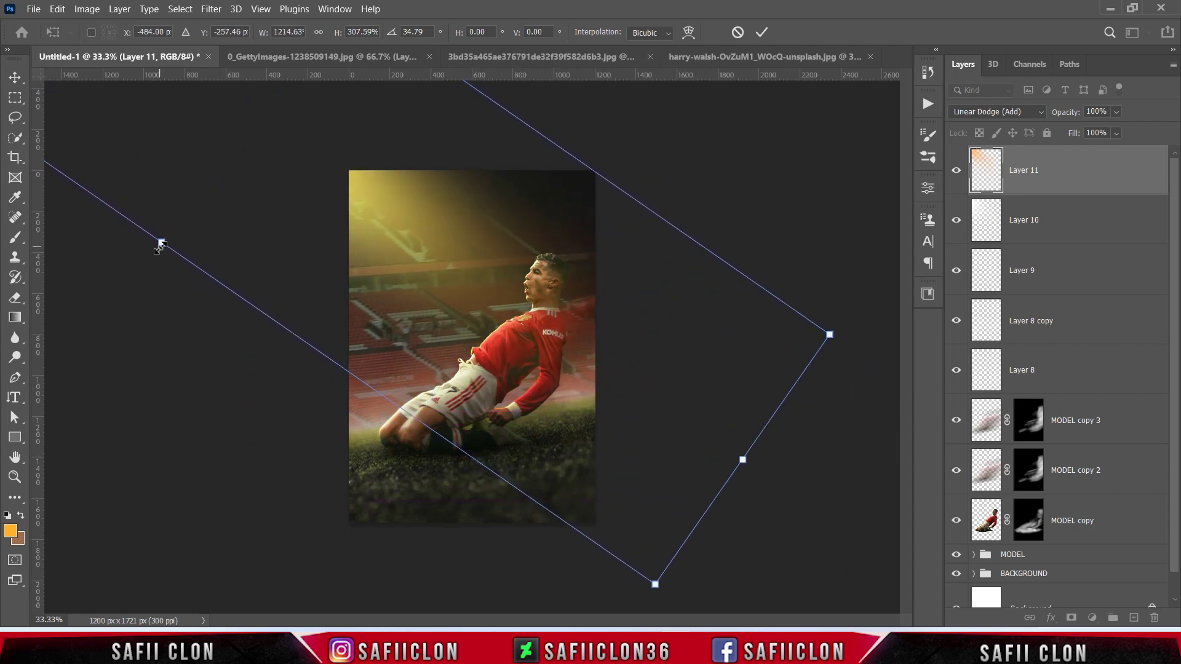
pyautogui.moveTo(160, 244); pyautogui.dragTo(123, 233)
pyautogui.moveTo(783, 468)
pyautogui.mouseDown()
pyautogui.moveTo(611, 383)
pyautogui.moveTo(613, 400)
pyautogui.mouseUp()
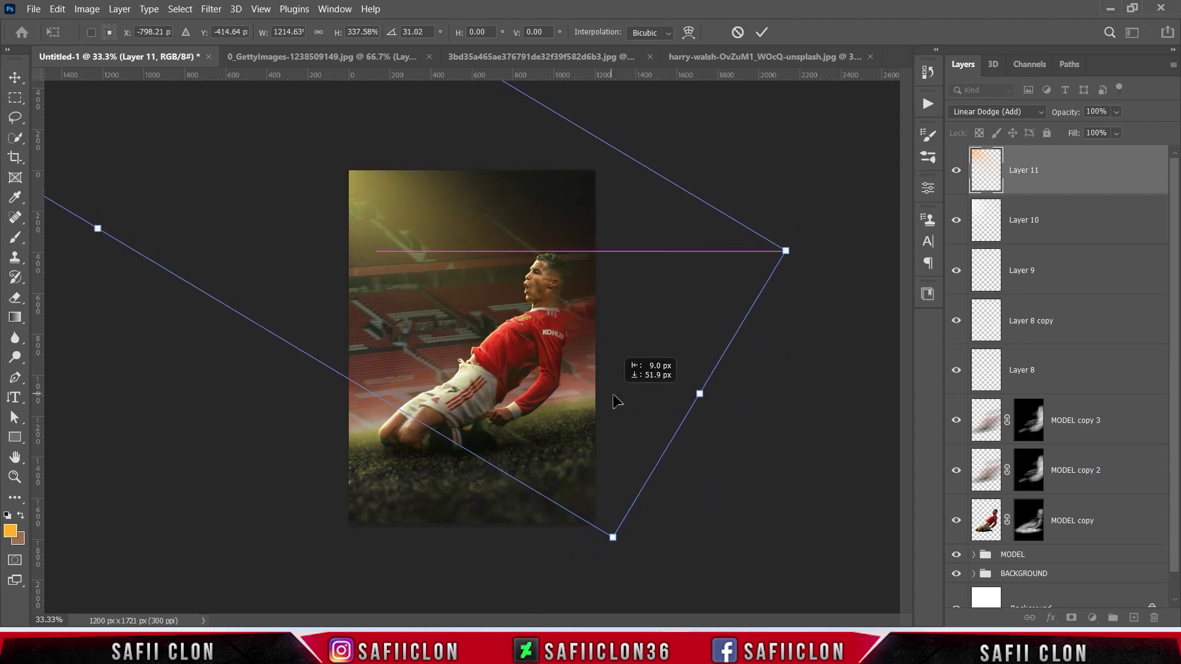
pyautogui.click(761, 32)
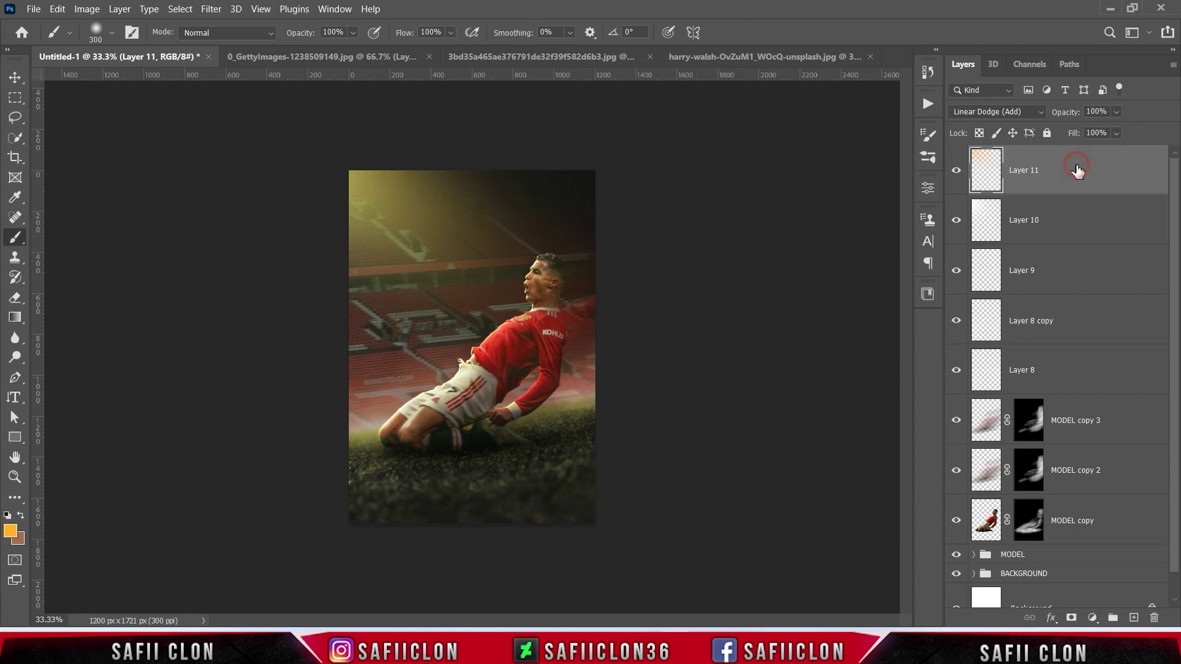
pyautogui.click(1134, 618)
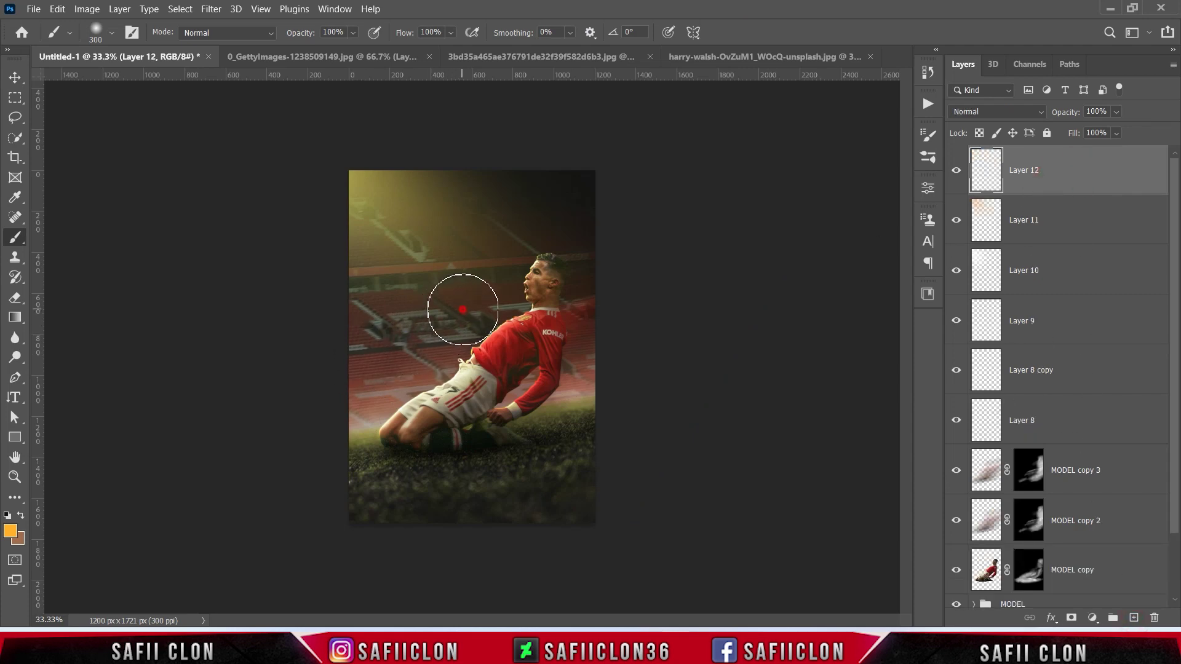
# Paint an orange spot on Layer 12 and blend it as Linear Dodge (Add)
pyautogui.click(462, 309)
pyautogui.click(979, 112)
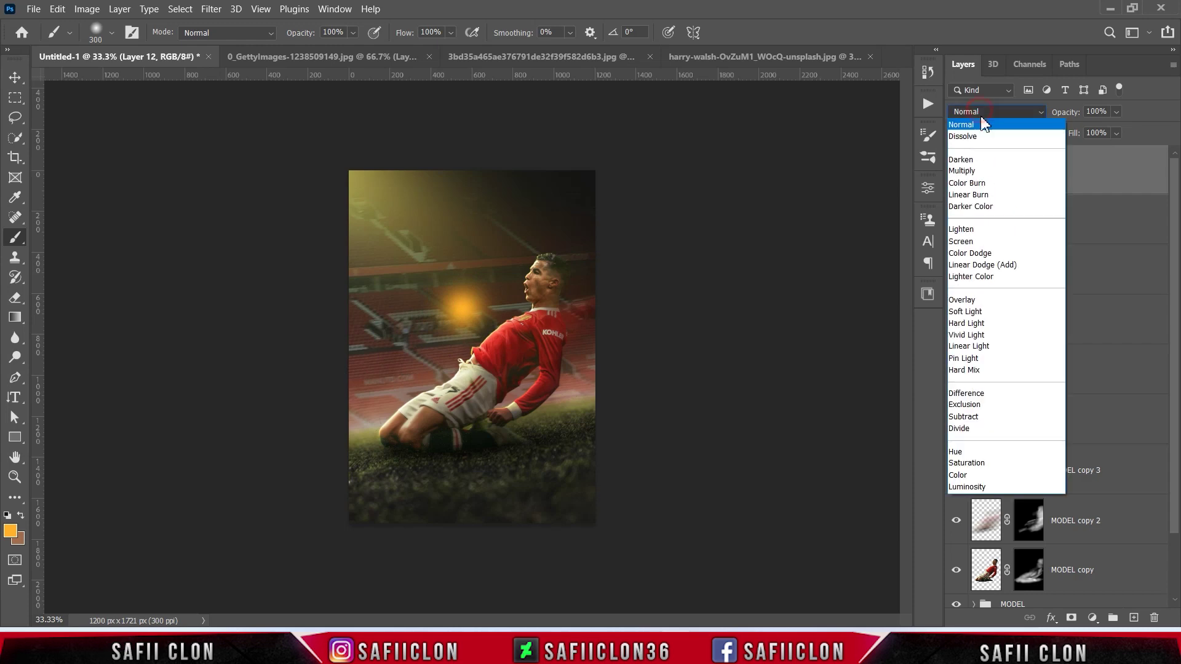
pyautogui.click(982, 265)
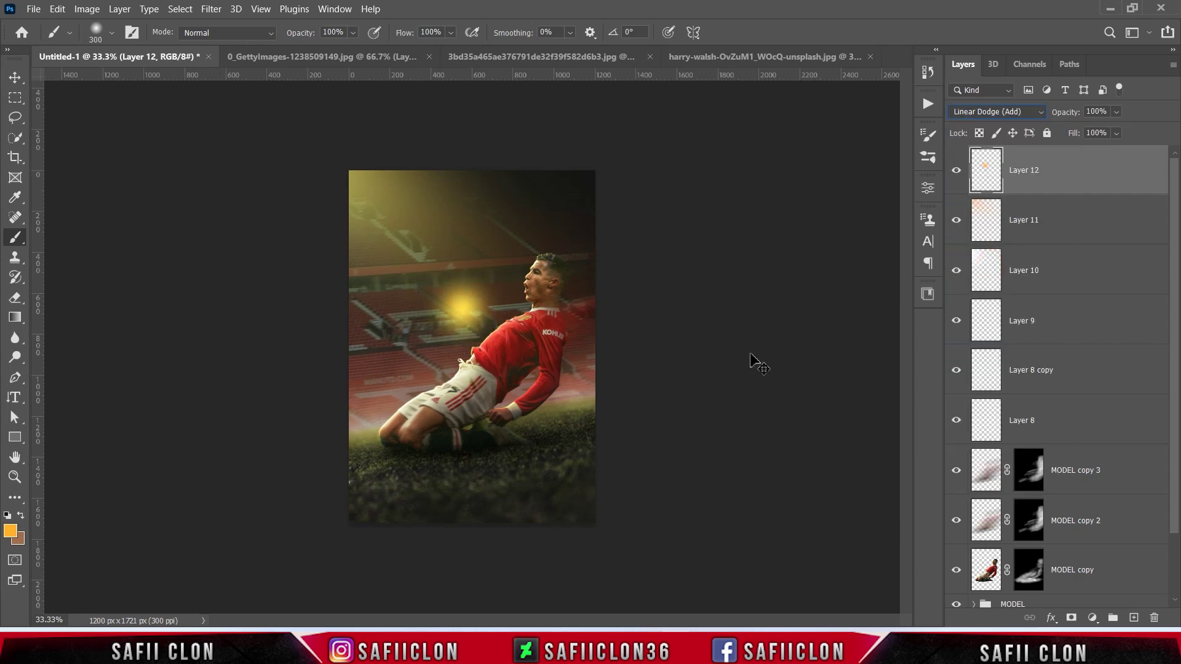
# Stretch and rotate the glow about 25° into a wide beam over the player
pyautogui.hotkey('ctrl', 't')
pyautogui.moveTo(513, 310)
pyautogui.mouseDown()
pyautogui.moveTo(784, 316)
pyautogui.moveTo(772, 351)
pyautogui.mouseUp()
pyautogui.moveTo(393, 387); pyautogui.dragTo(320, 255)
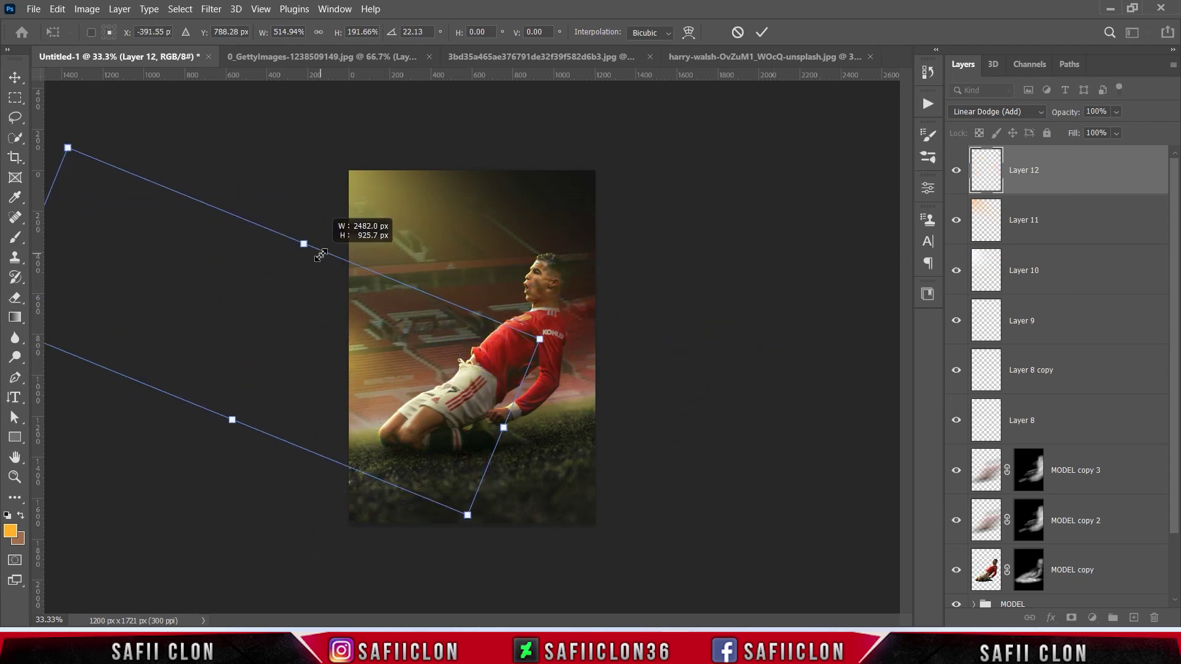
pyautogui.moveTo(503, 427); pyautogui.dragTo(776, 430)
pyautogui.moveTo(554, 369); pyautogui.dragTo(542, 400)
pyautogui.moveTo(732, 400); pyautogui.dragTo(749, 366)
pyautogui.moveTo(701, 433); pyautogui.dragTo(679, 429)
pyautogui.moveTo(158, 179); pyautogui.dragTo(183, 195)
pyautogui.moveTo(634, 518); pyautogui.dragTo(575, 502)
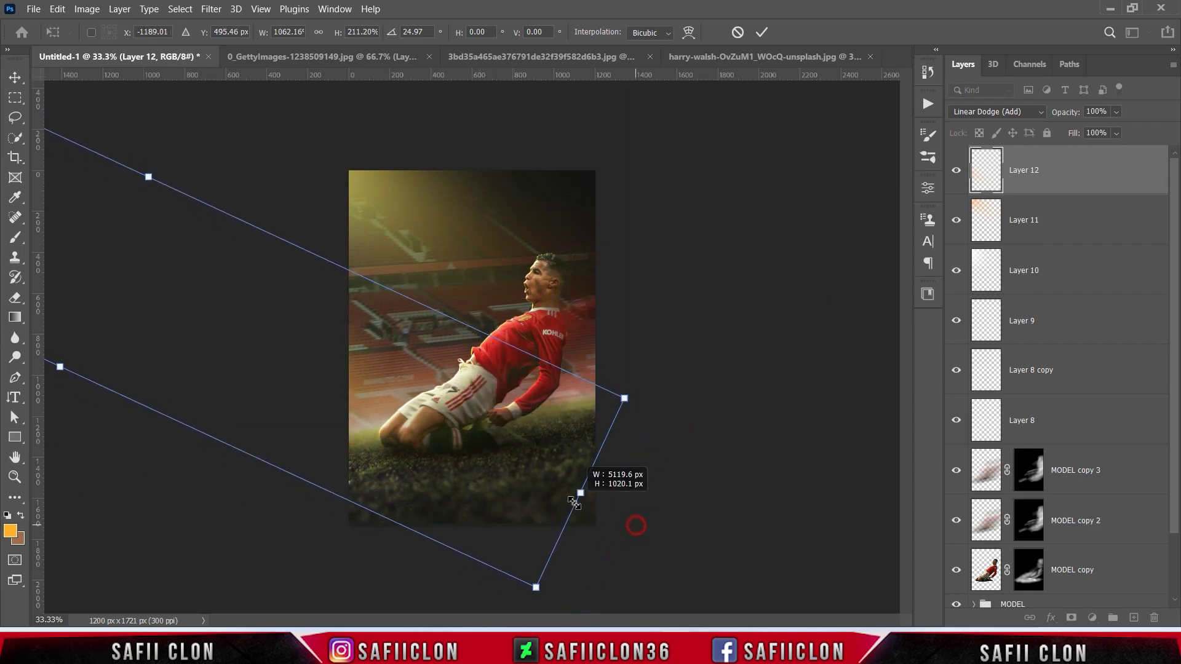
pyautogui.moveTo(574, 502); pyautogui.dragTo(634, 407)
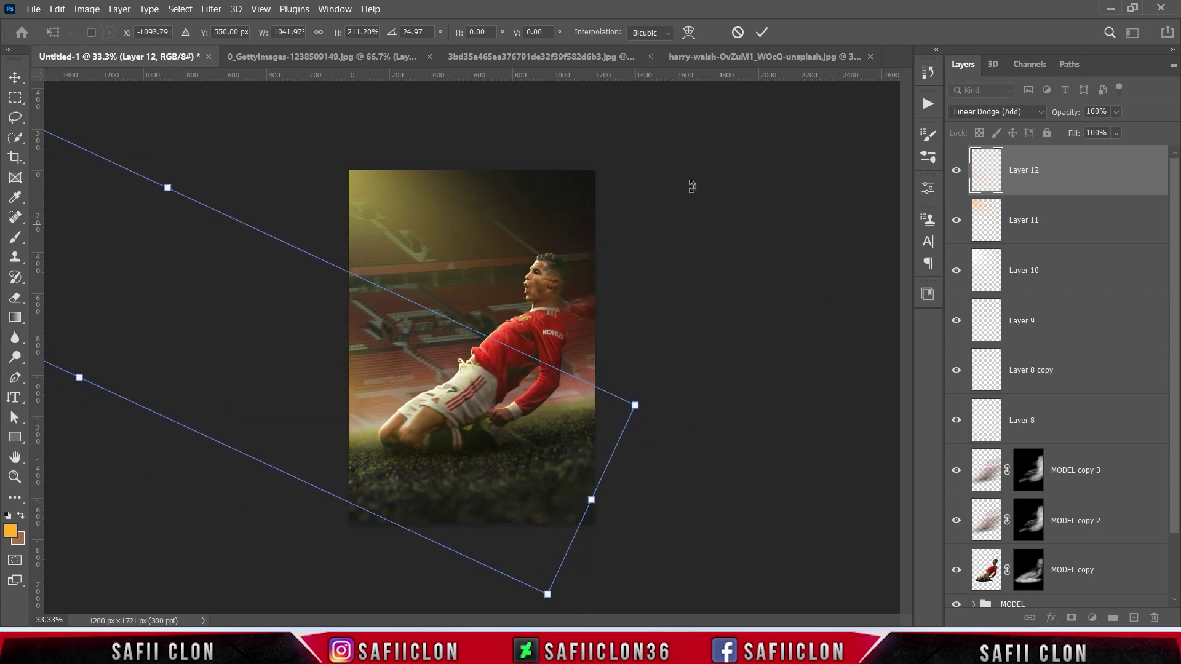
pyautogui.click(761, 32)
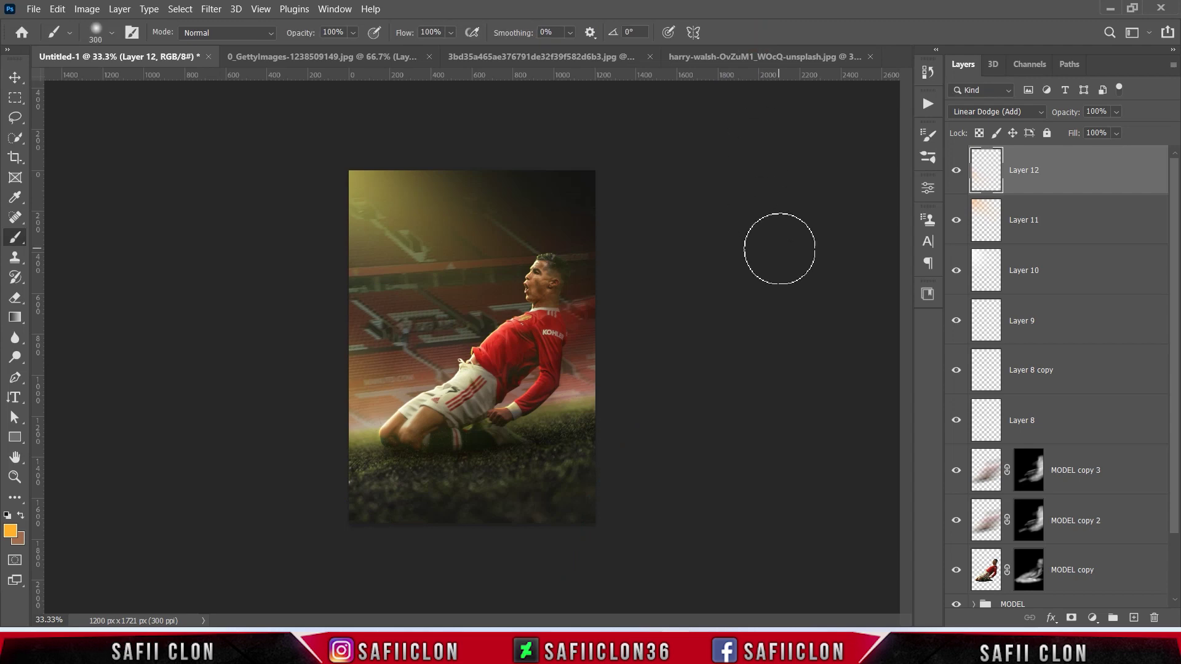
pyautogui.click(956, 170)
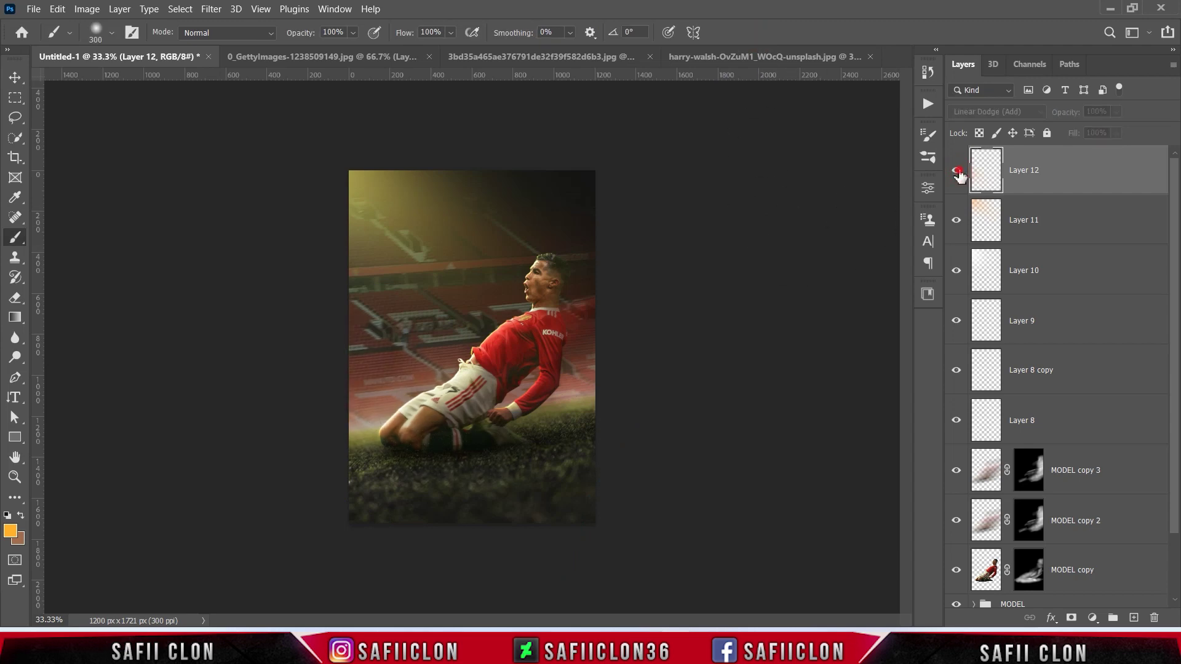
# Unhide Layer 11 and select Layer 12 plus Layer 11 together
pyautogui.click(956, 220)
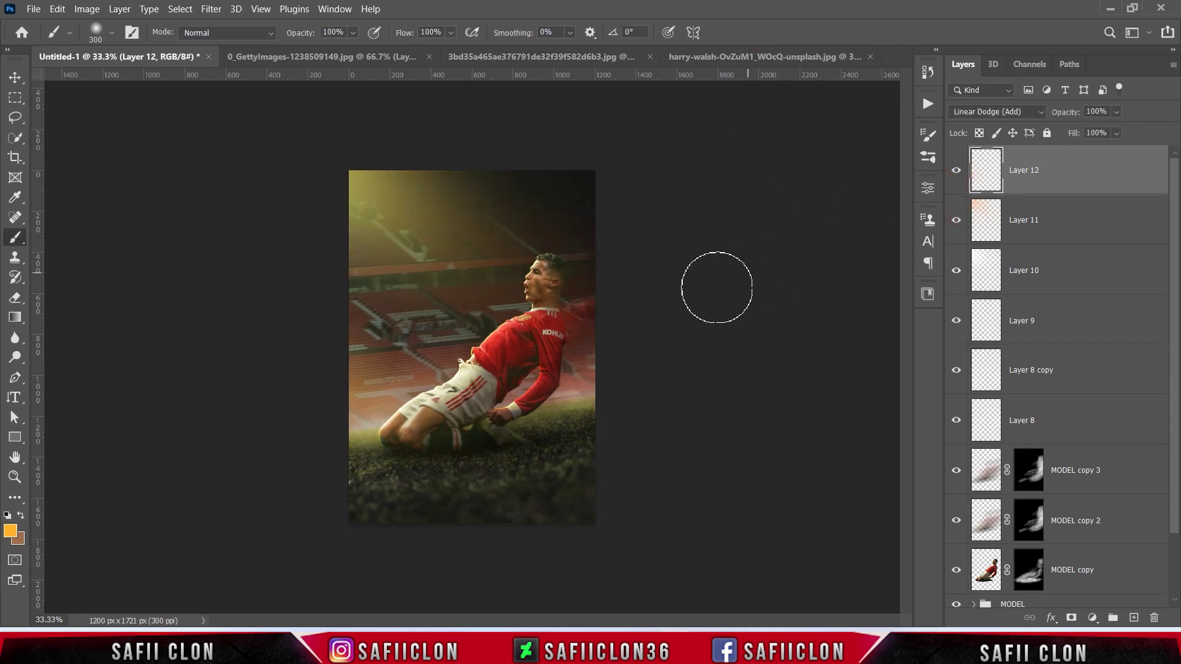
pyautogui.click(1091, 177)
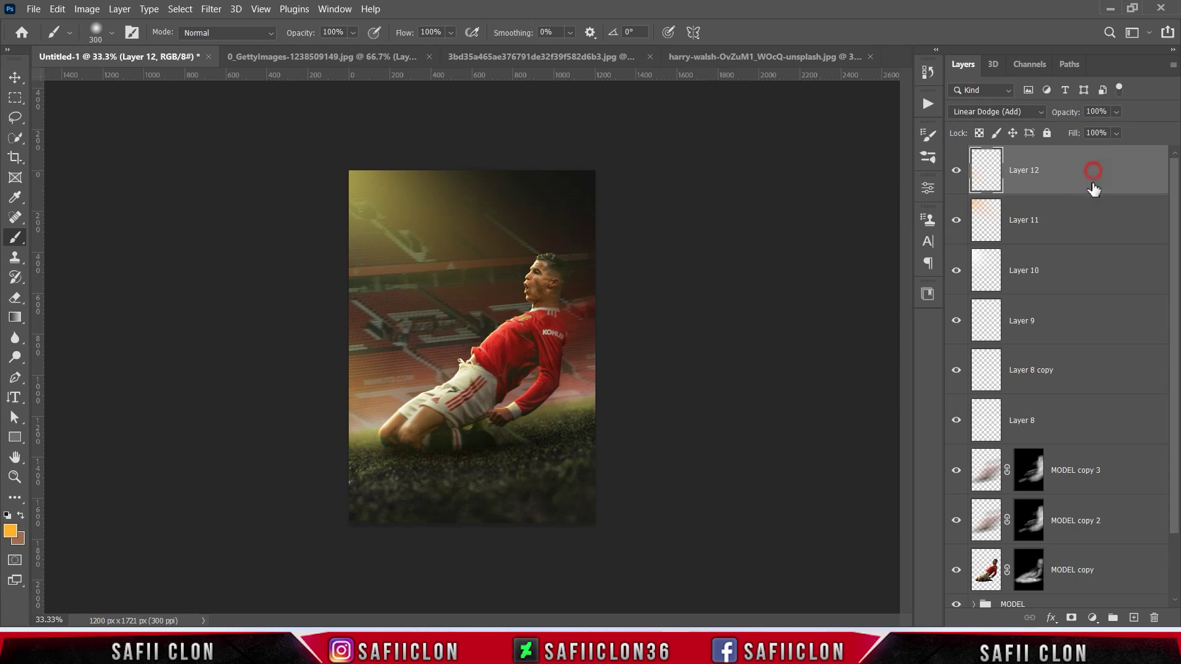
pyautogui.keyDown('shift'); pyautogui.click(1075, 229); pyautogui.keyUp('shift')
# Put Layers 11 and 12 into a new group named YELLOW
pyautogui.rightClick(1068, 222)
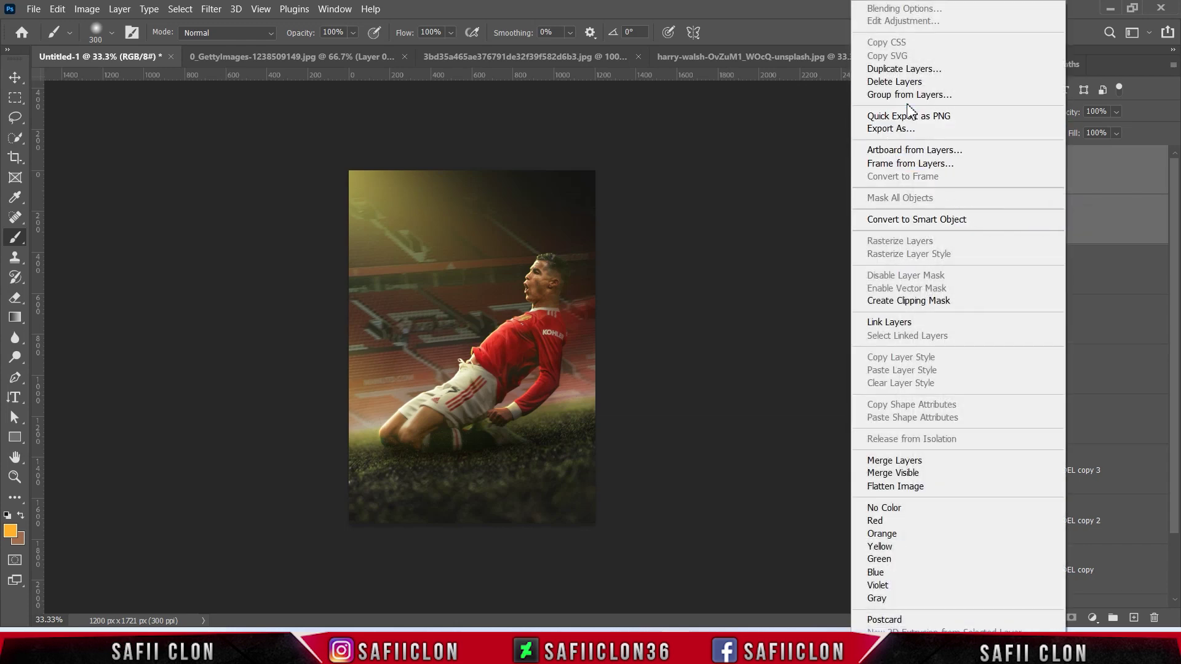
pyautogui.click(904, 94)
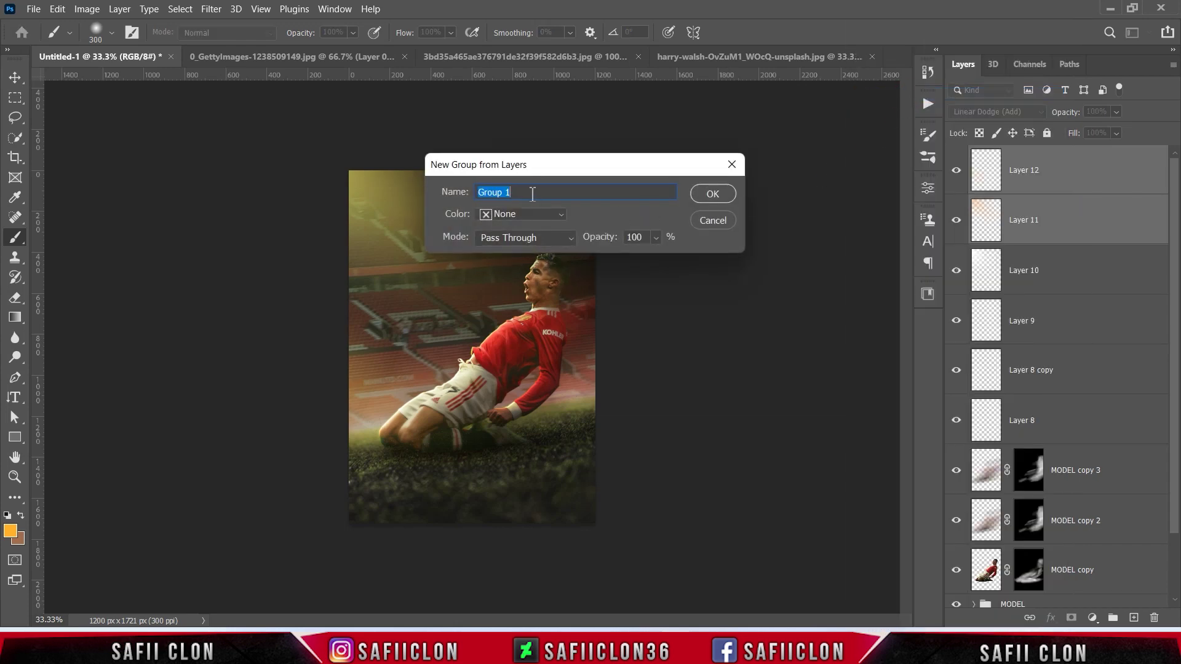
pyautogui.write('YELLOW')
pyautogui.click(714, 194)
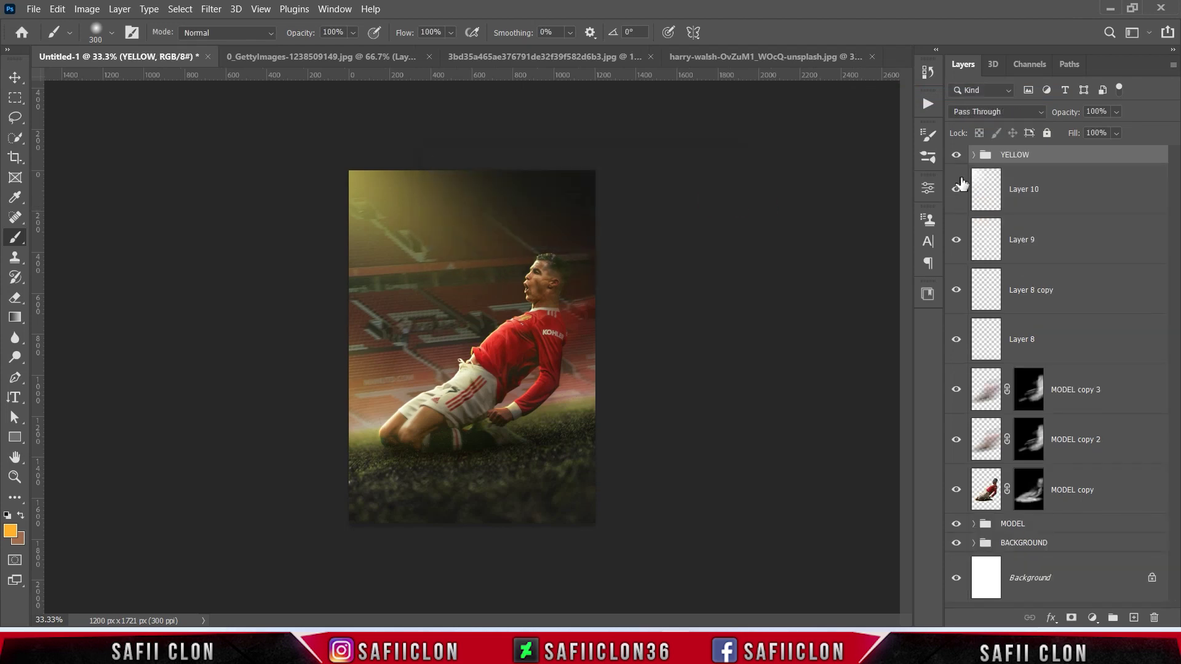
pyautogui.click(957, 155)
pyautogui.click(1093, 619)
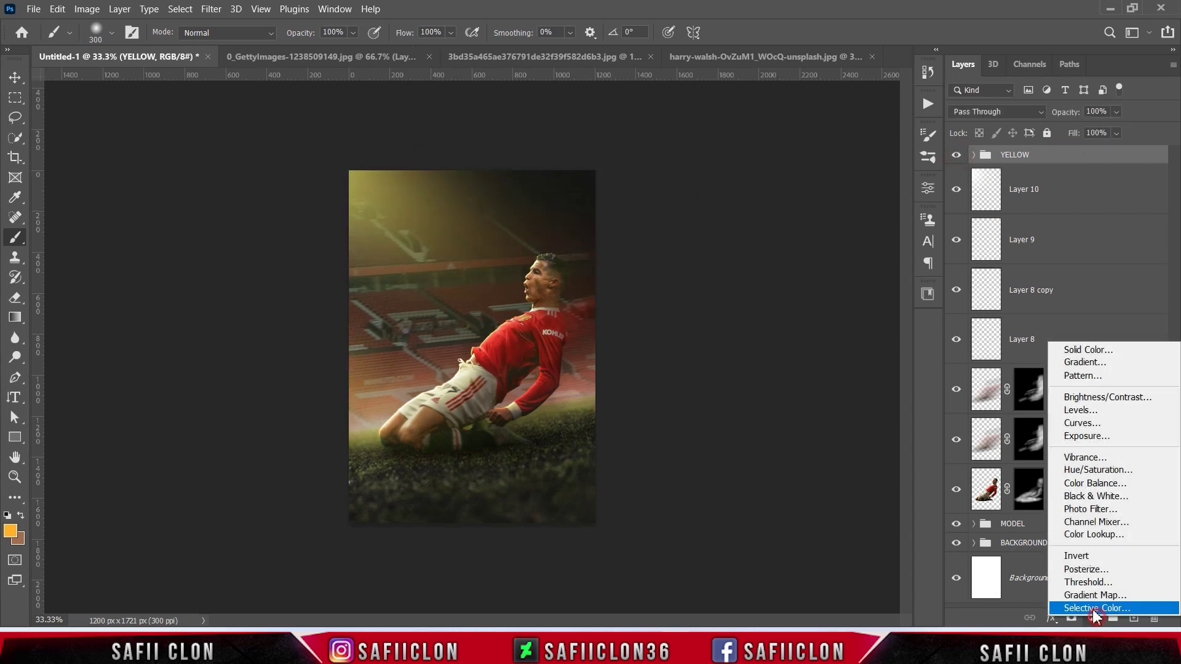
# Add a Hue/Saturation layer clipped to YELLOW with a slight hue shift and saturation +47
pyautogui.click(1086, 472)
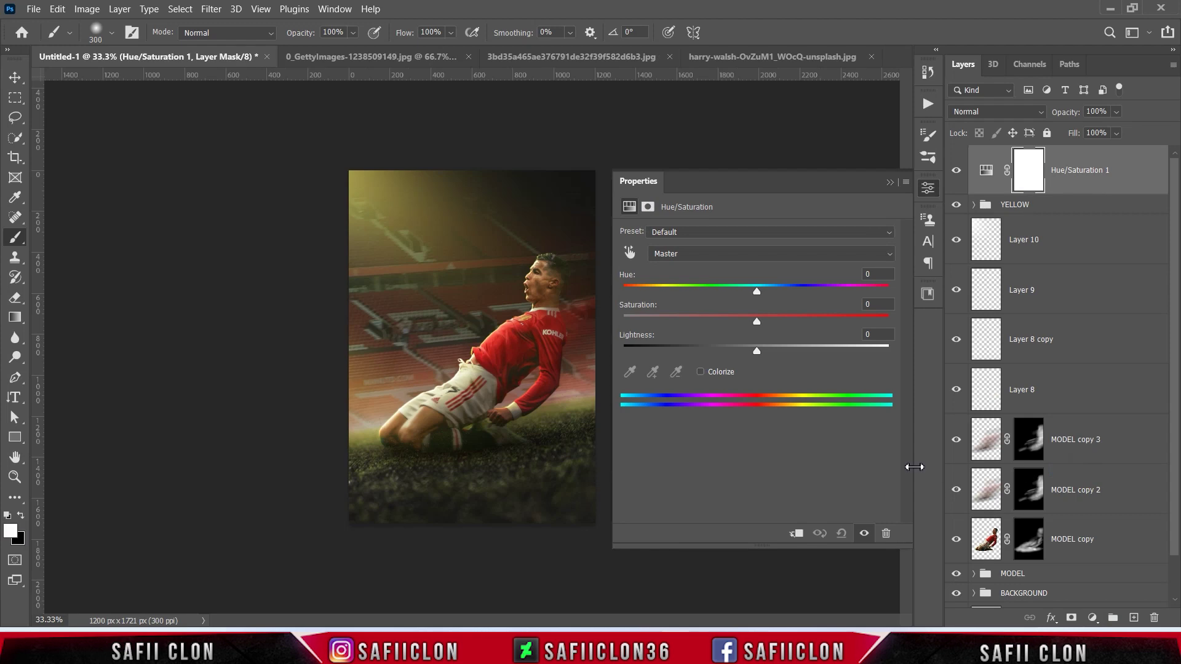
pyautogui.click(797, 534)
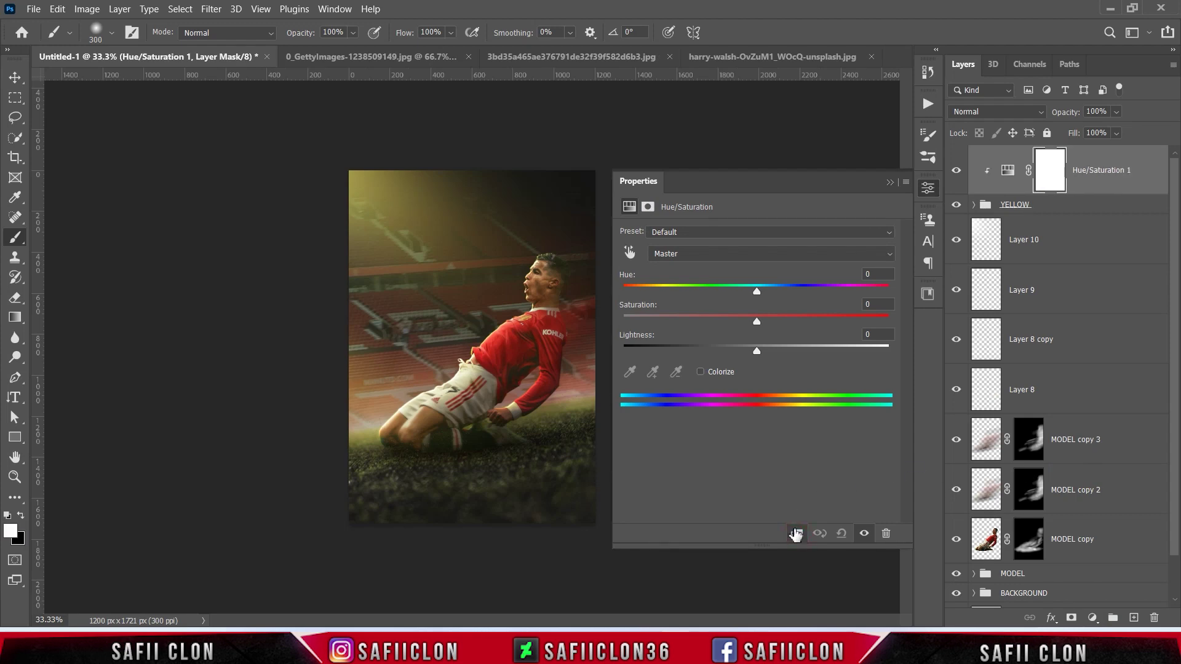
pyautogui.moveTo(757, 292)
pyautogui.mouseDown()
pyautogui.moveTo(812, 292)
pyautogui.moveTo(738, 301)
pyautogui.mouseUp()
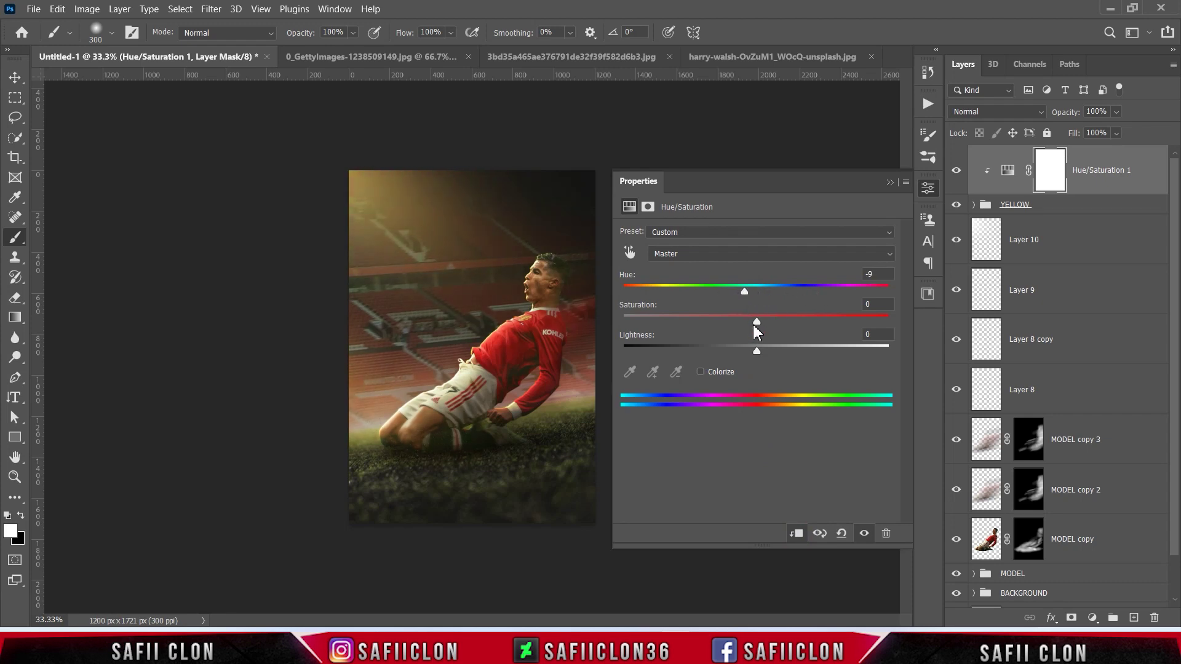
pyautogui.moveTo(754, 325); pyautogui.dragTo(802, 325)
pyautogui.click(890, 182)
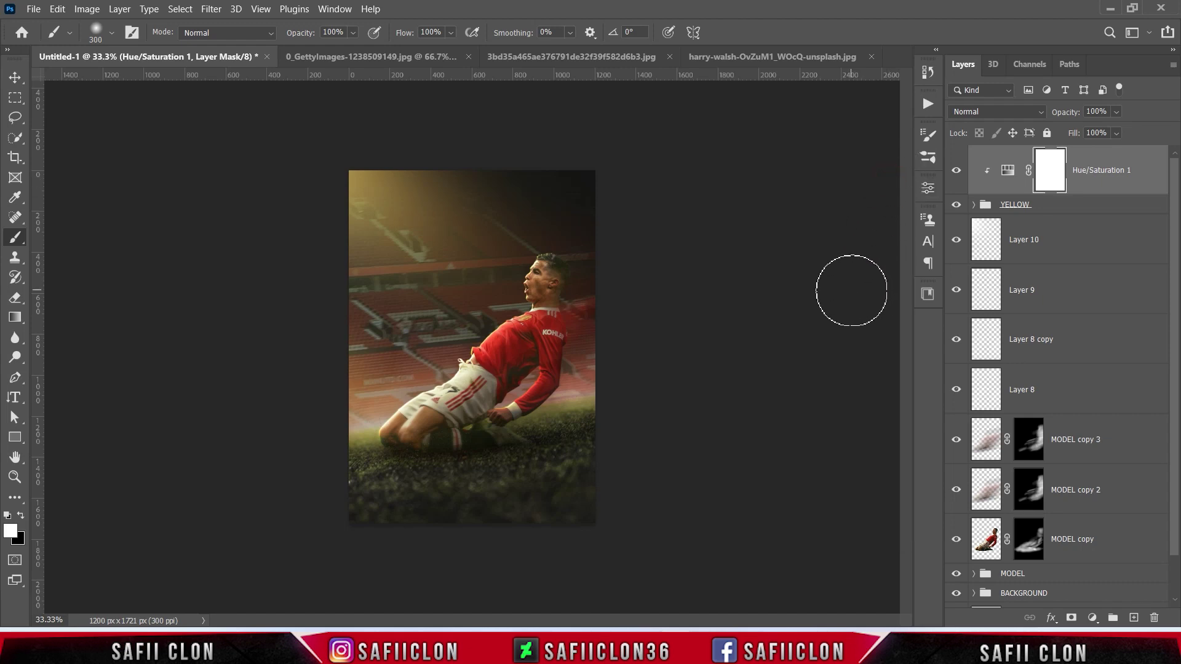
pyautogui.click(956, 175)
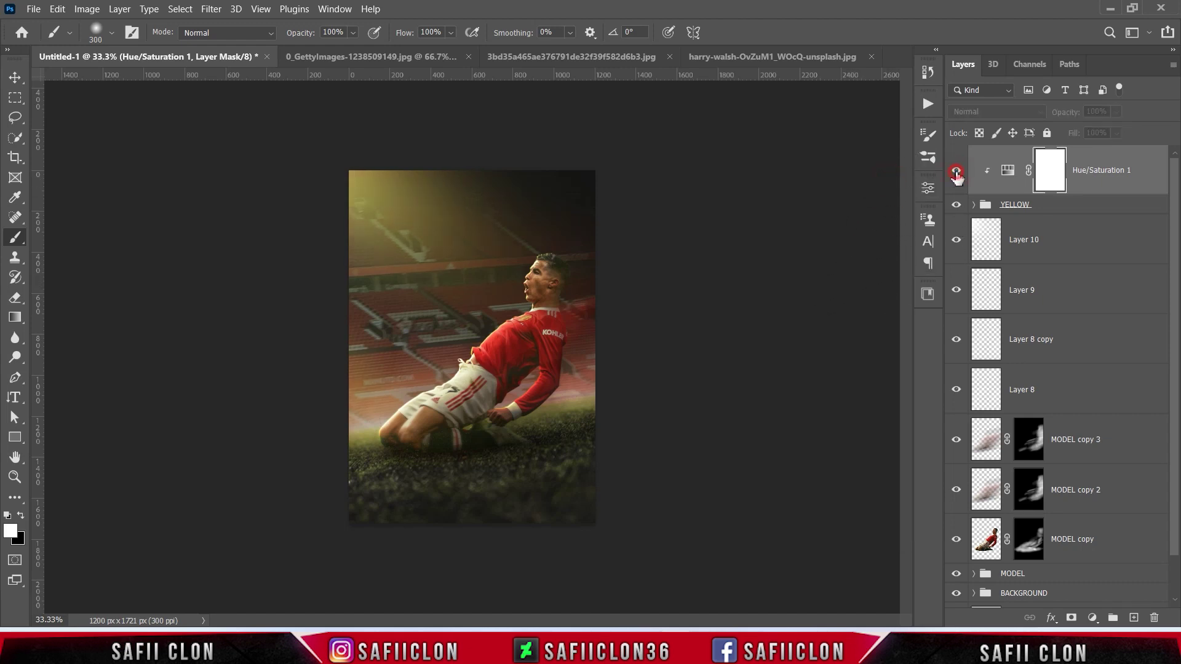
pyautogui.click(956, 175)
pyautogui.click(956, 175)
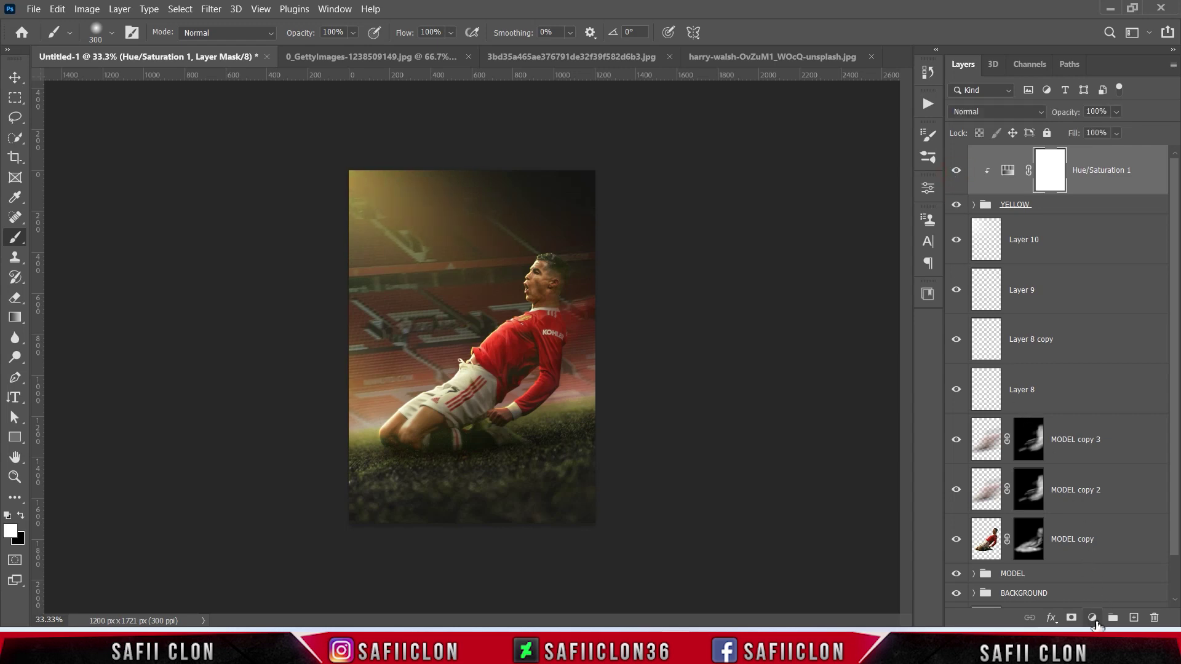
# Add an Exposure adjustment layer at Exposure +0.15, Offset +0.0145 and Gamma 0.91
pyautogui.click(1092, 618)
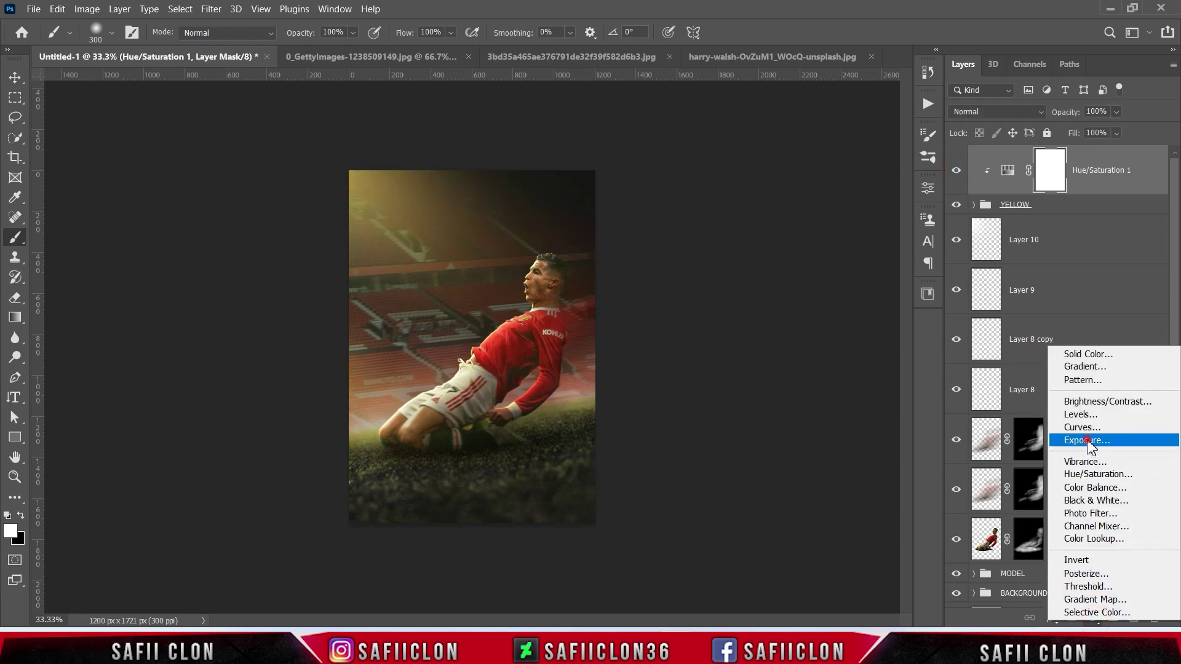
pyautogui.click(1088, 441)
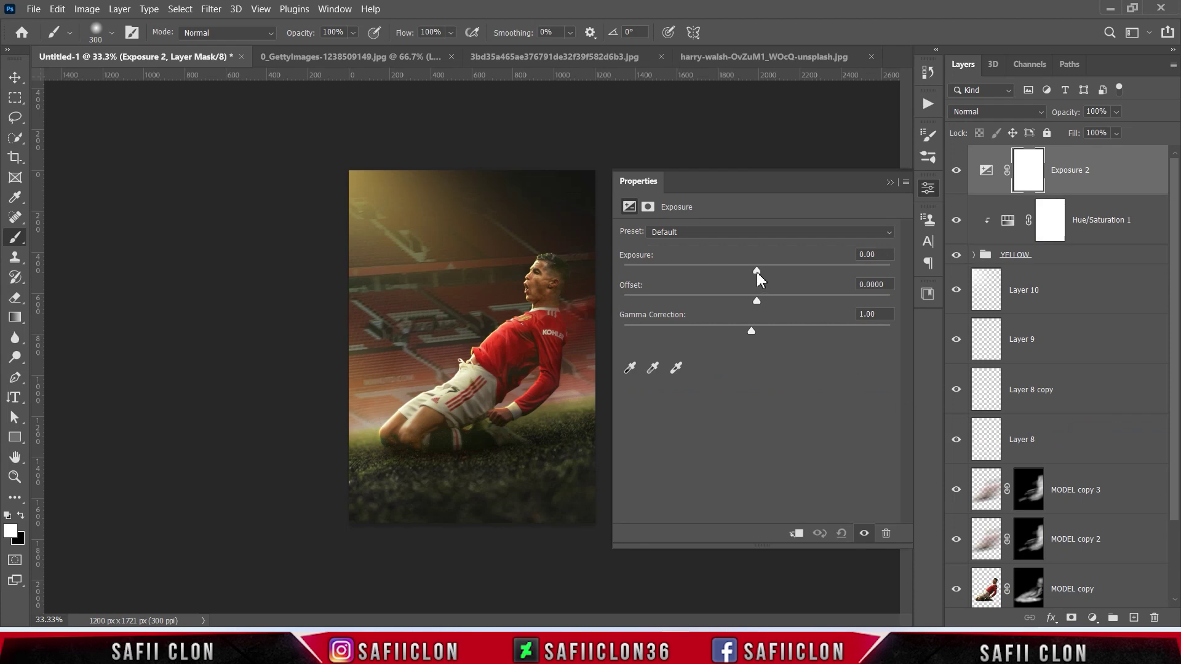
pyautogui.moveTo(758, 277); pyautogui.dragTo(782, 278)
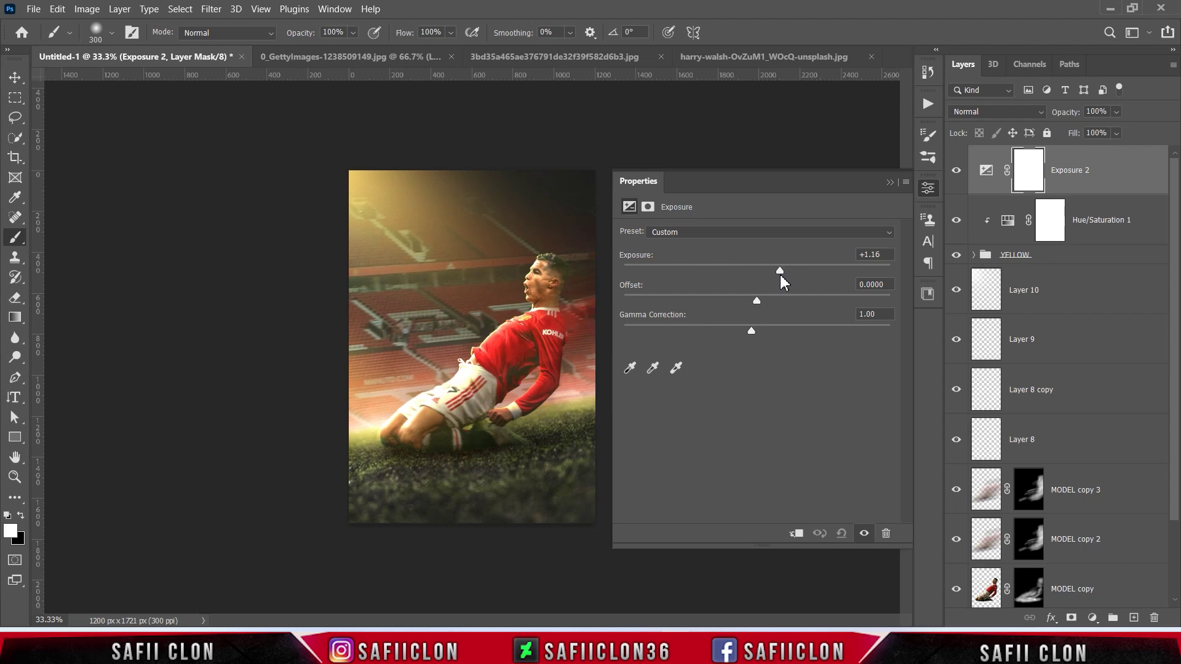
pyautogui.moveTo(781, 279); pyautogui.dragTo(762, 275)
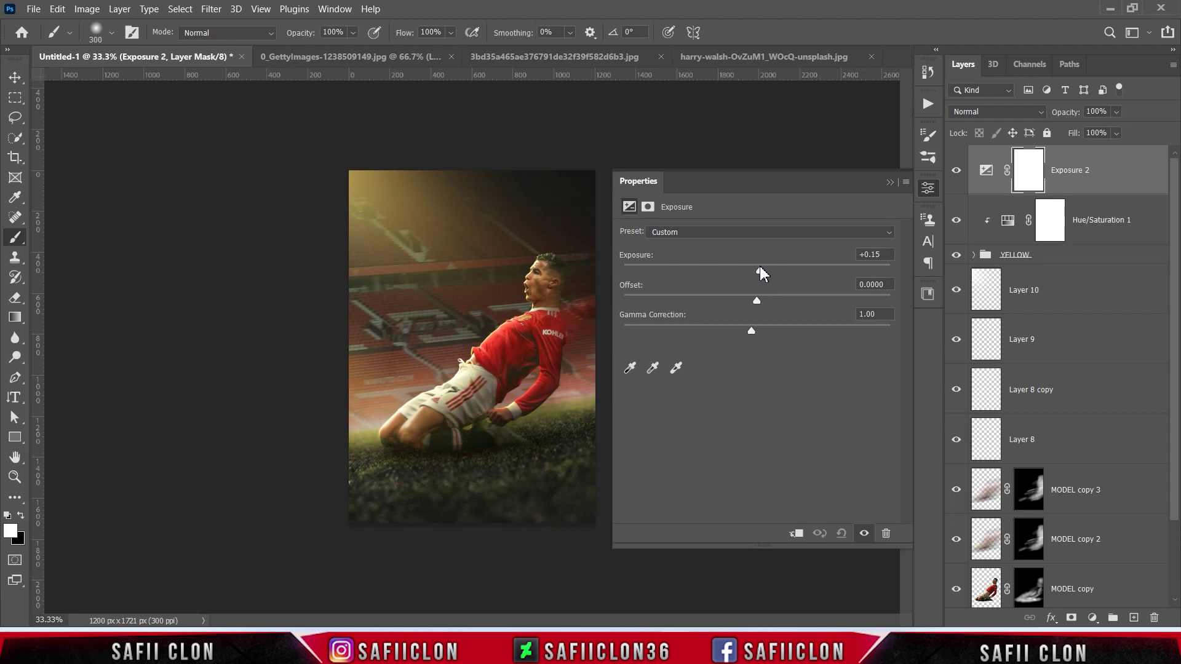
pyautogui.moveTo(760, 300); pyautogui.dragTo(762, 301)
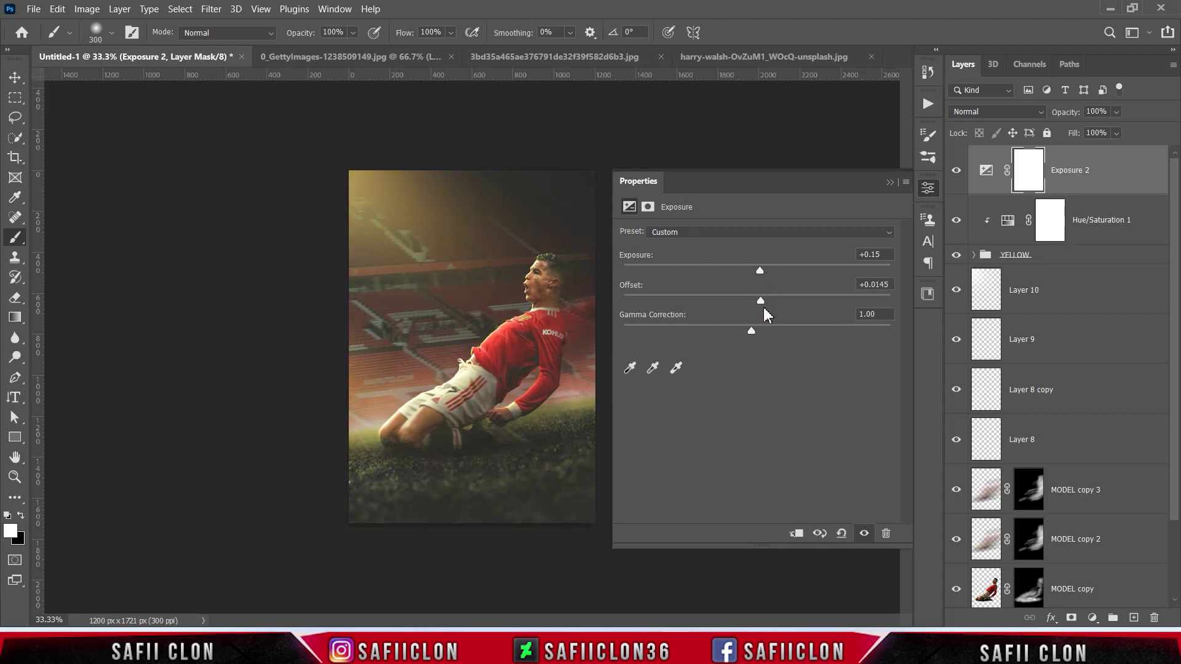
pyautogui.moveTo(752, 330); pyautogui.dragTo(753, 331)
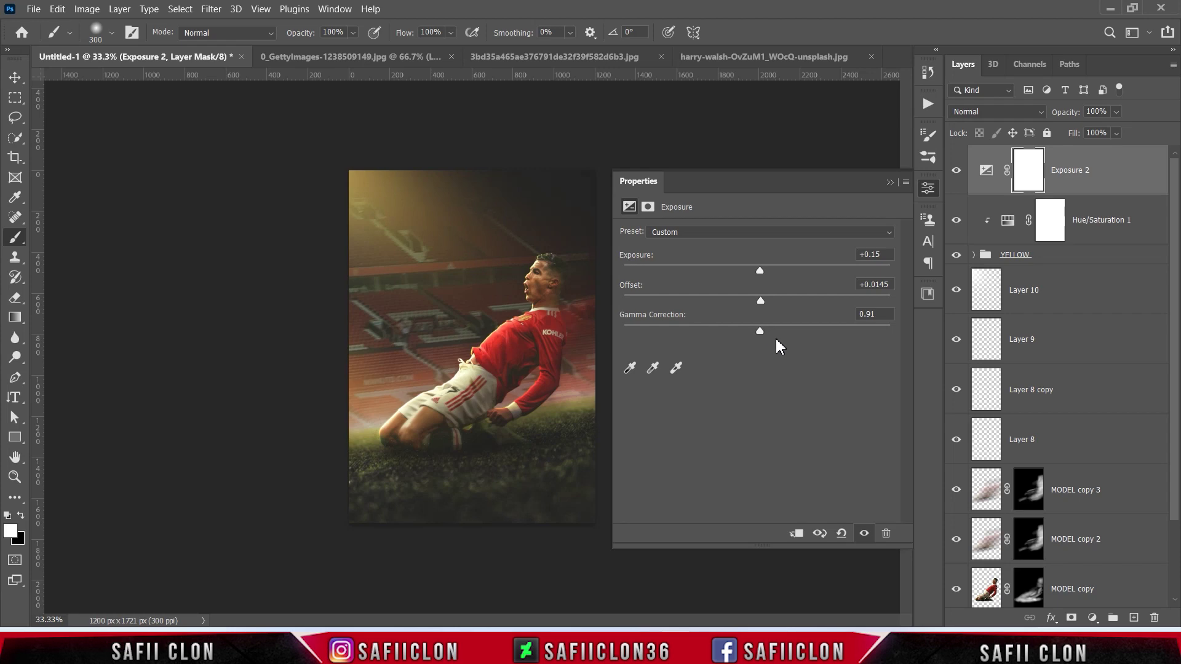
pyautogui.click(890, 182)
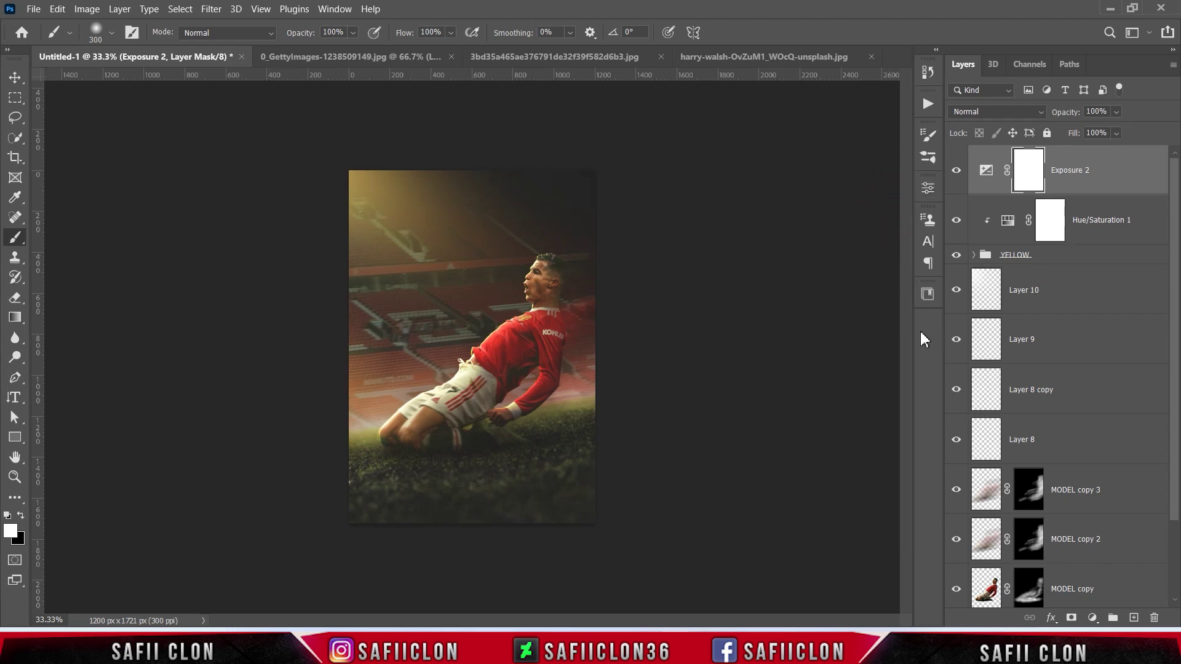
# Add a Curves adjustment with an RGB midpoint mapping 124 to 135
pyautogui.click(1092, 617)
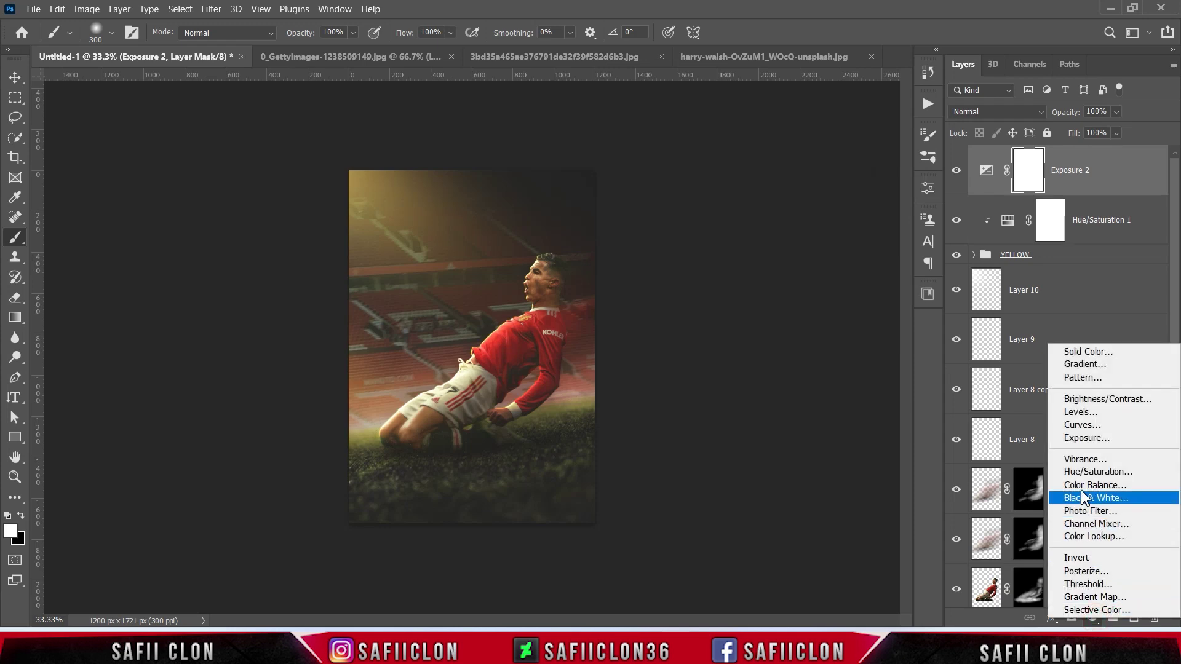
pyautogui.click(1078, 426)
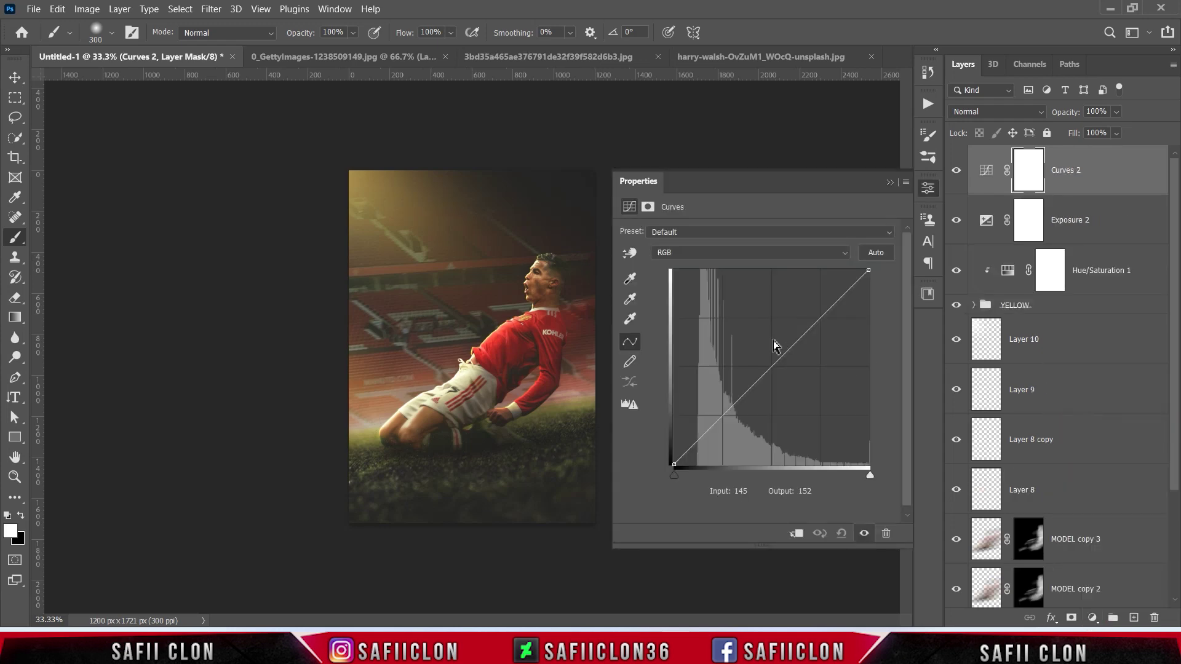
pyautogui.click(741, 255)
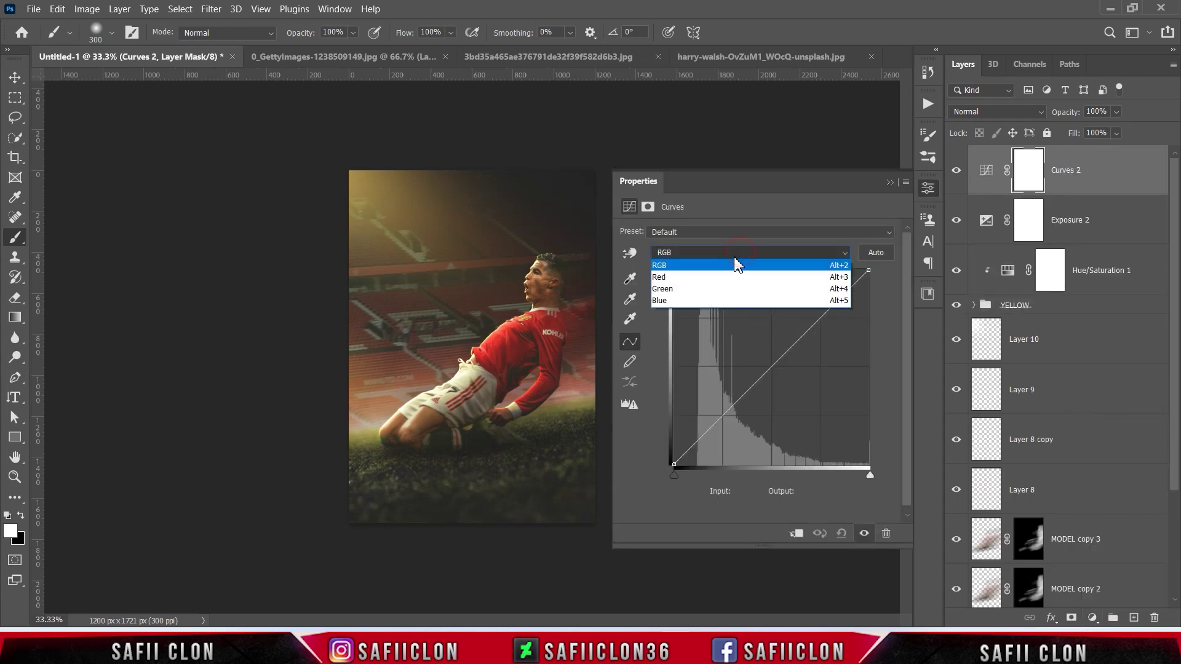
pyautogui.click(774, 366)
pyautogui.click(743, 490)
pyautogui.write('124')
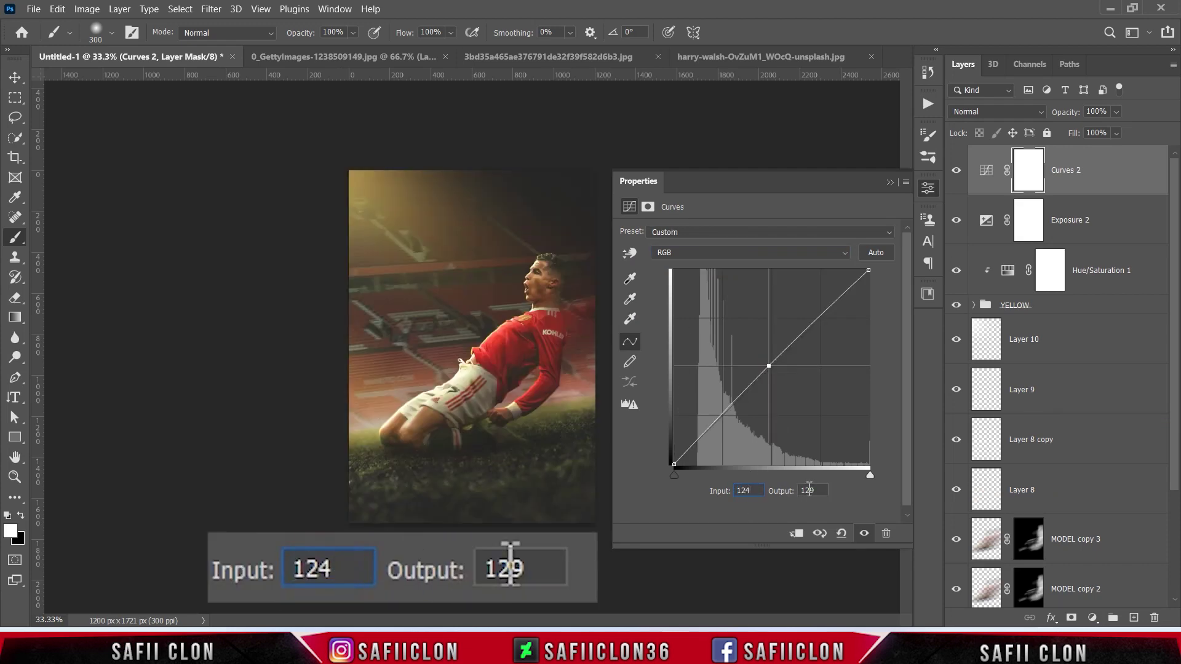
pyautogui.doubleClick(803, 490)
pyautogui.write('135')
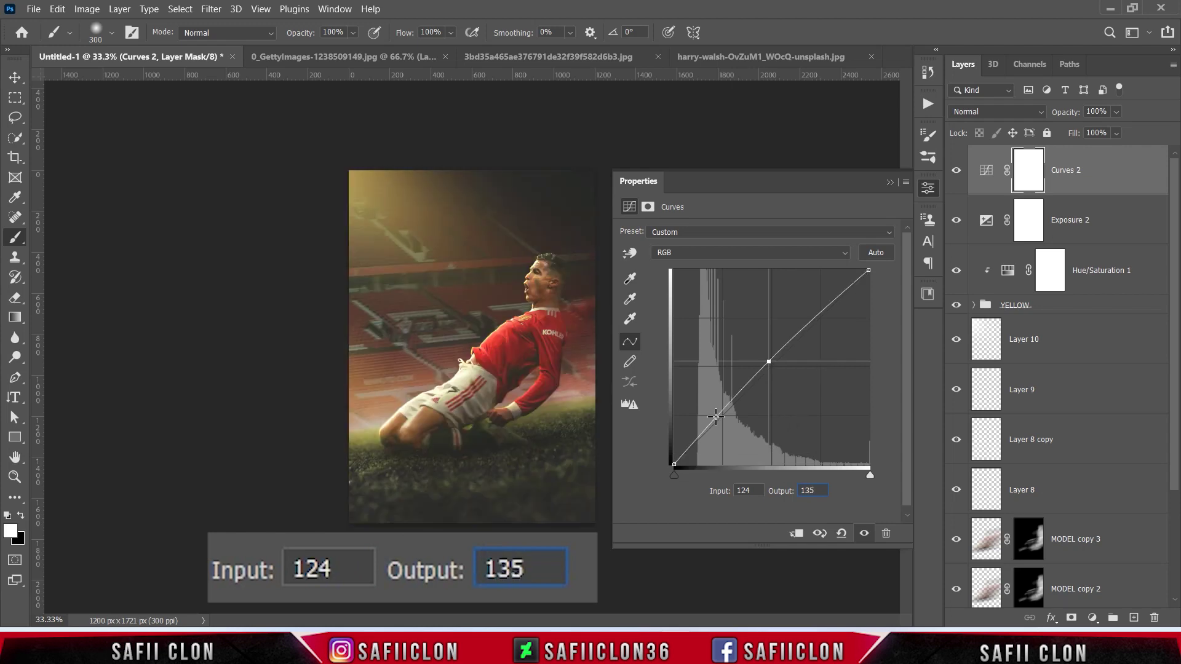
# Add an RGB shadow point 64→59 and raise the black point output to 20
pyautogui.click(715, 417)
pyautogui.doubleClick(747, 490)
pyautogui.write('64')
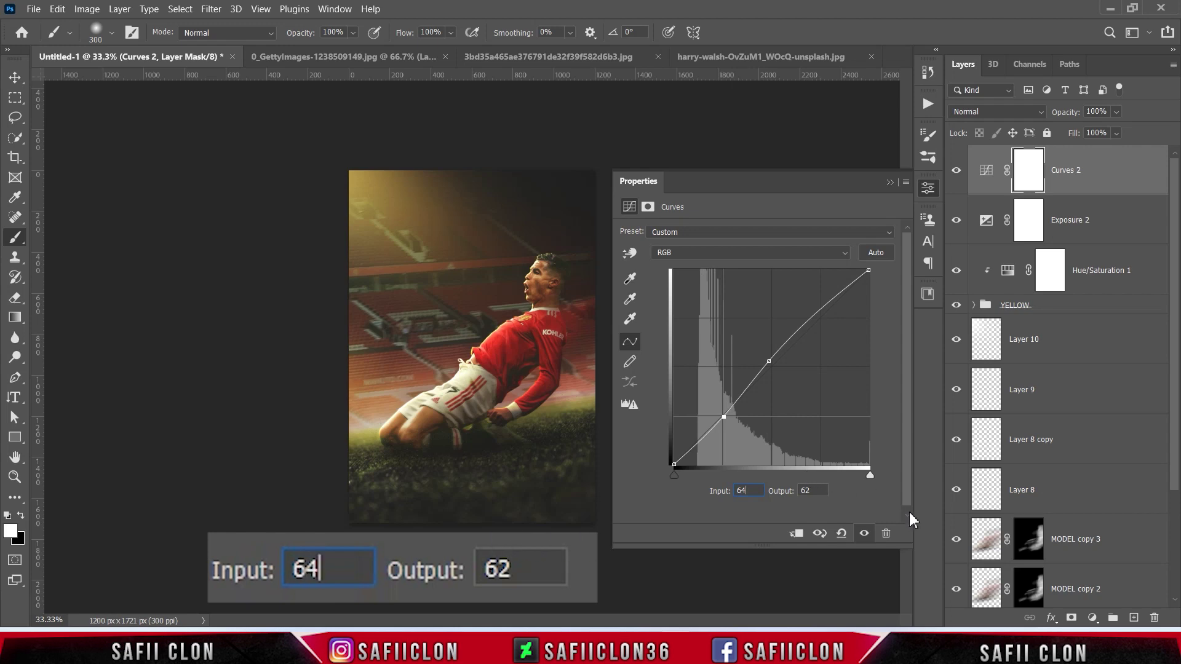
pyautogui.doubleClick(814, 491)
pyautogui.write('59')
pyautogui.click(672, 463)
pyautogui.click(812, 490)
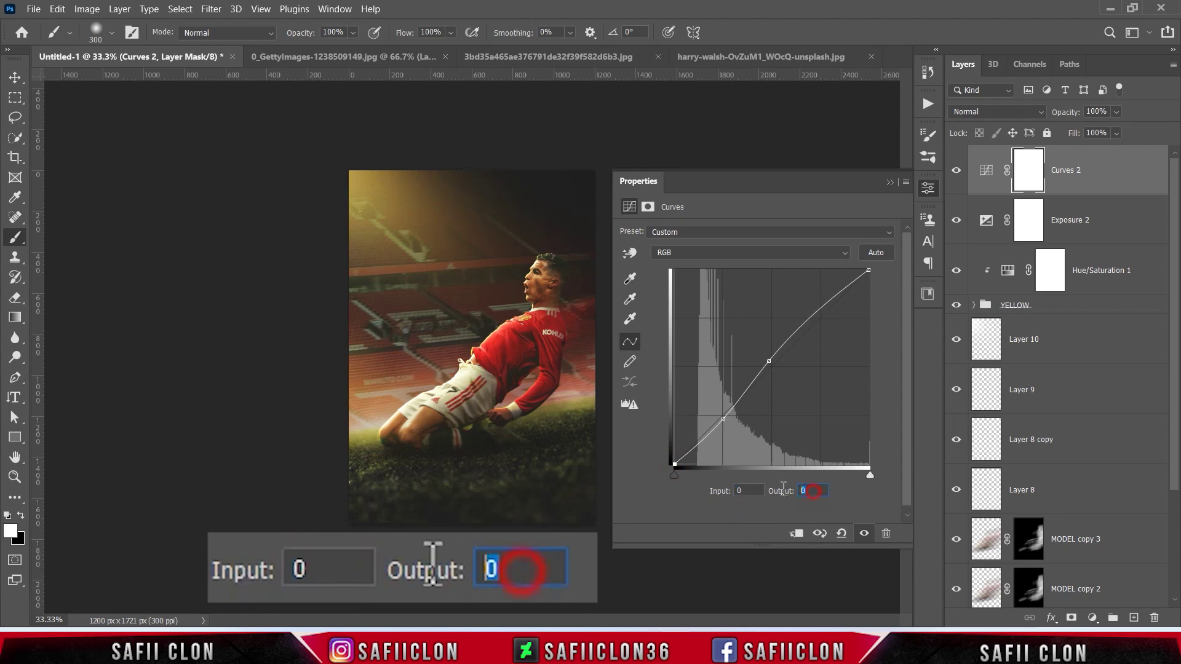
pyautogui.write('20')
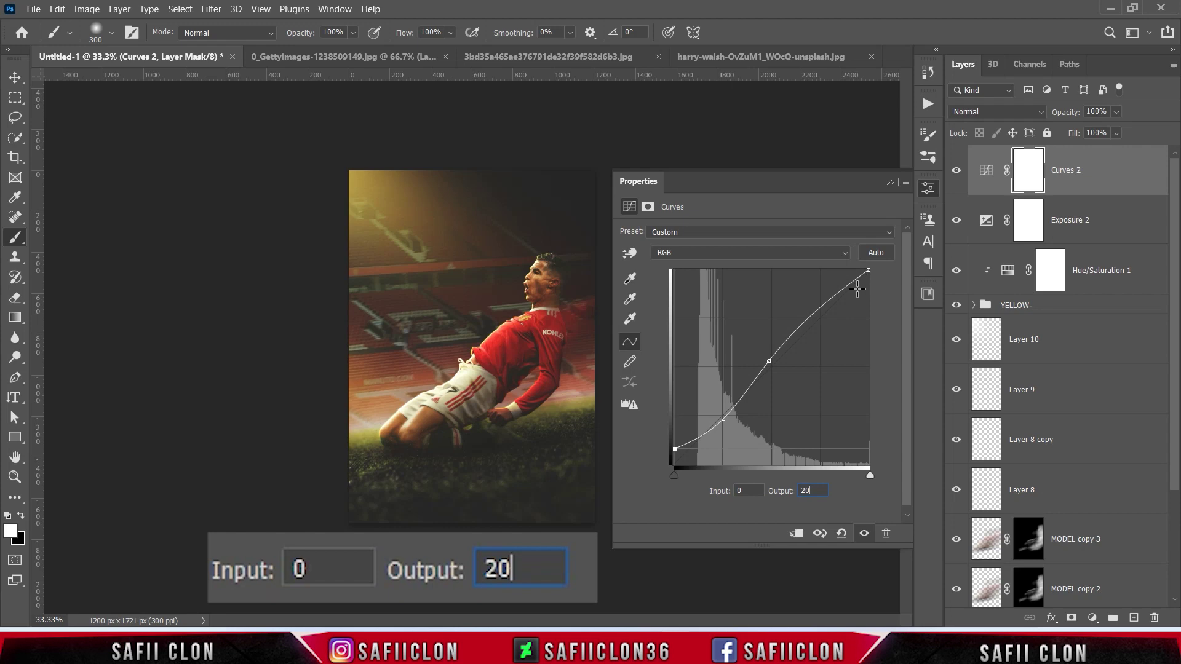
# Add an RGB highlight point mapping 204 to 225
pyautogui.click(834, 297)
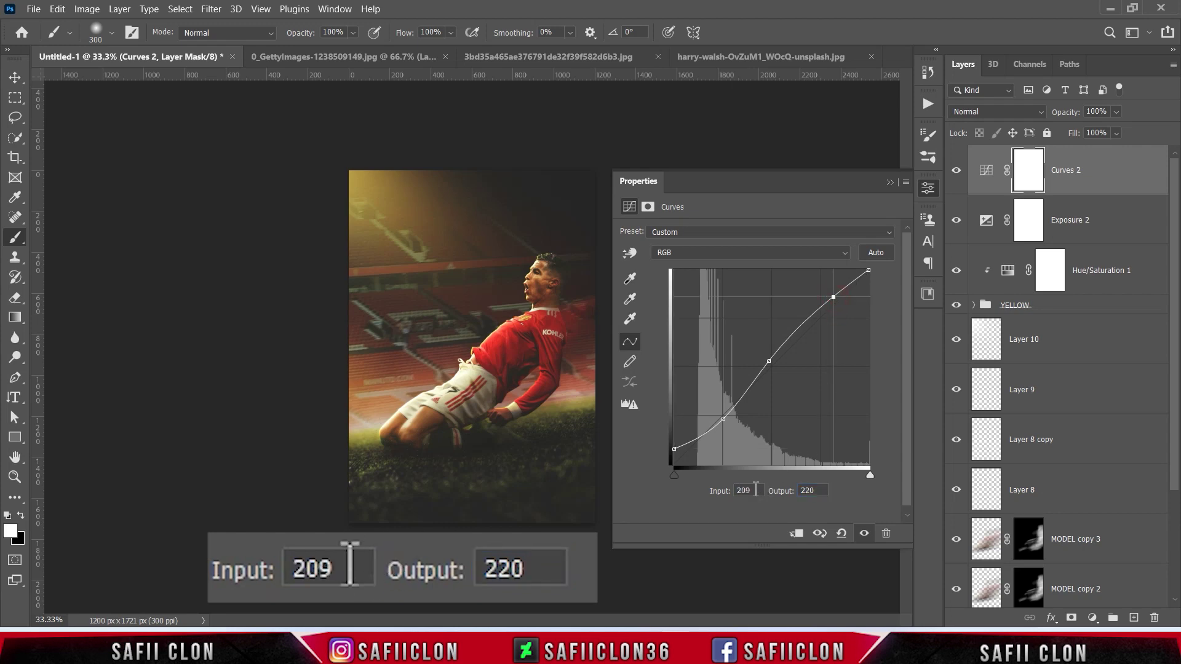
pyautogui.moveTo(754, 490); pyautogui.dragTo(733, 490)
pyautogui.write('204')
pyautogui.click(815, 491)
pyautogui.doubleClick(816, 490)
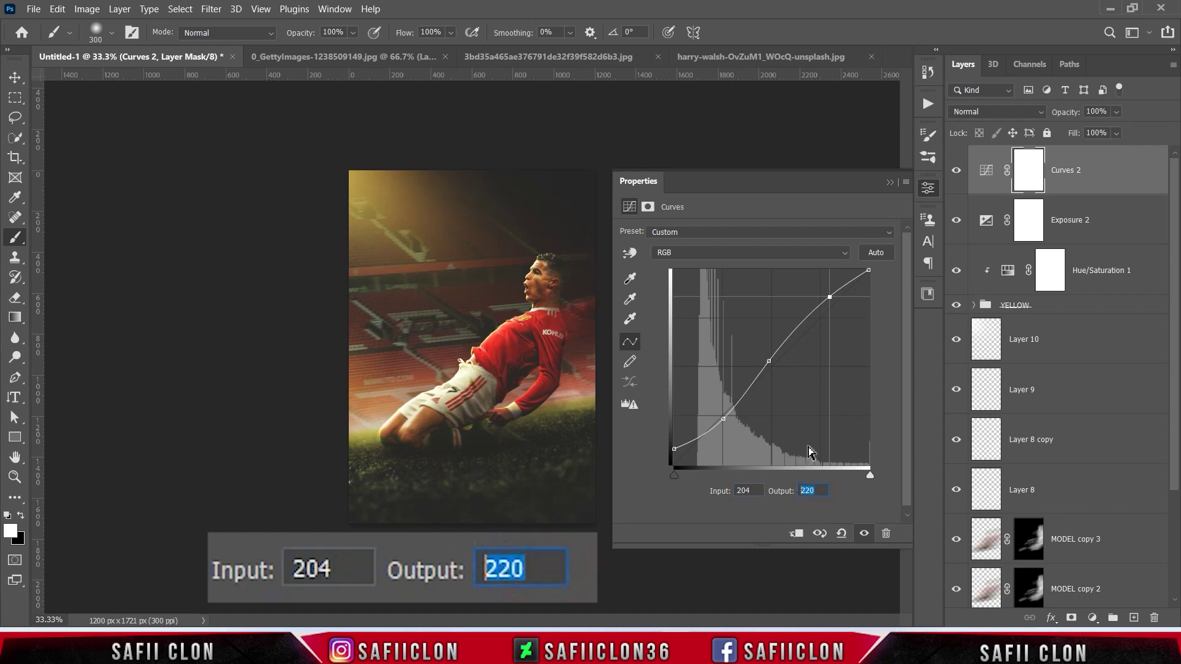
pyautogui.write('22')
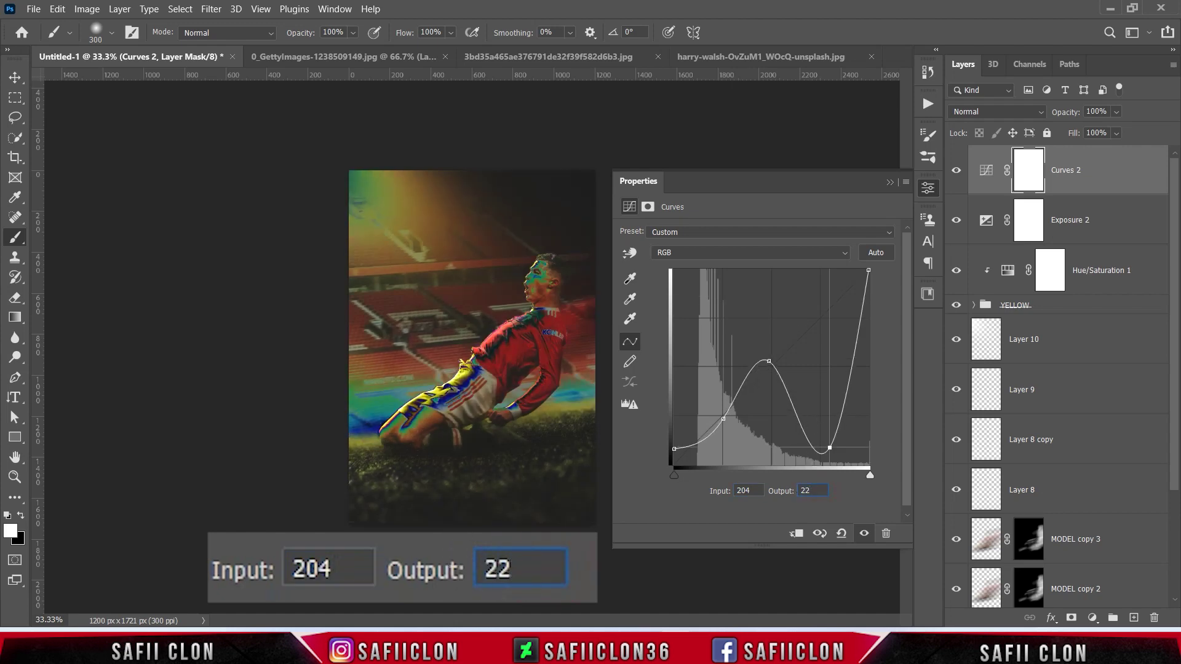
pyautogui.write('5')
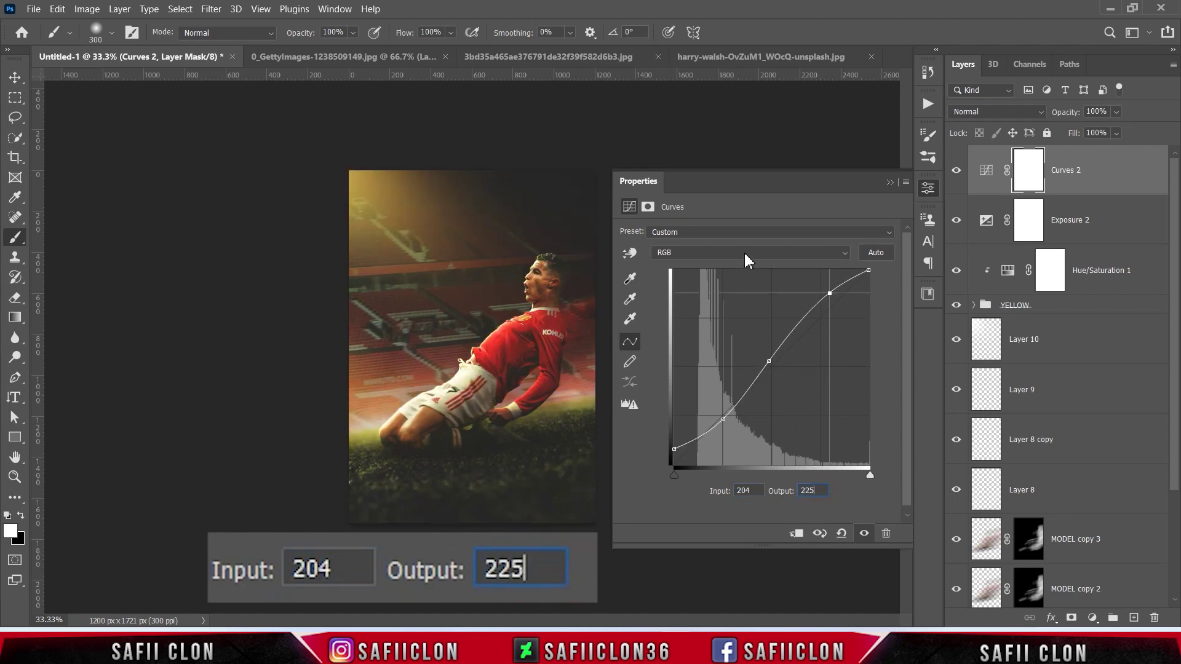
# Set the Red curve's black output to 13 and white output to 241
pyautogui.click(745, 253)
pyautogui.click(721, 277)
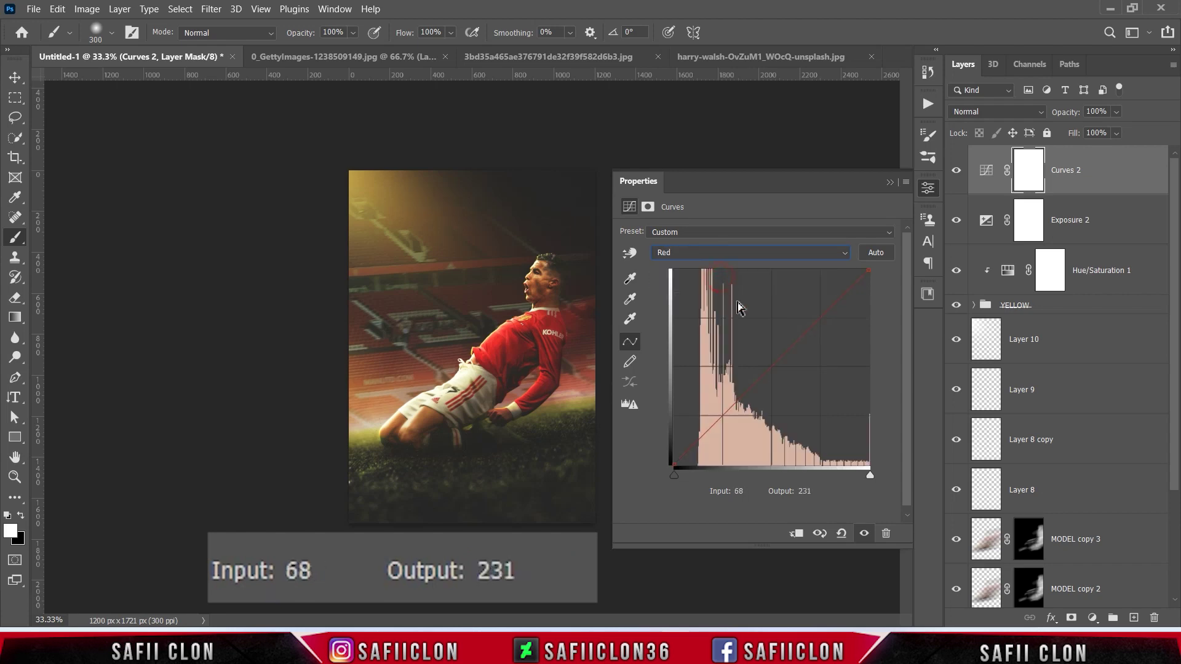
pyautogui.click(674, 465)
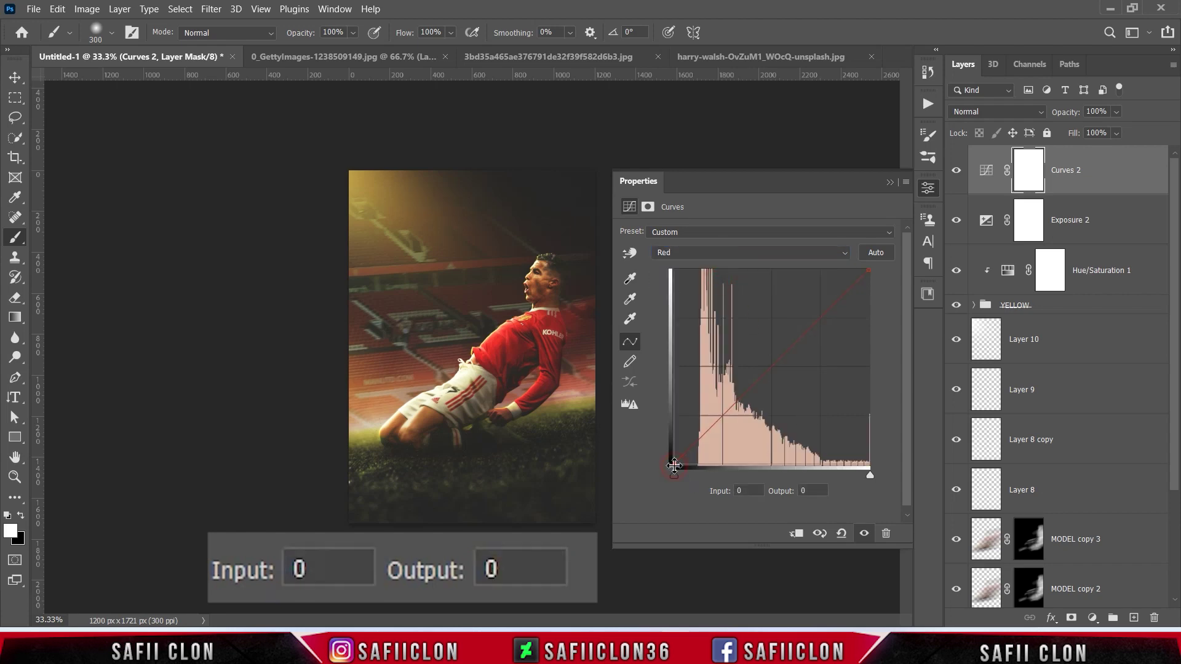
pyautogui.click(805, 490)
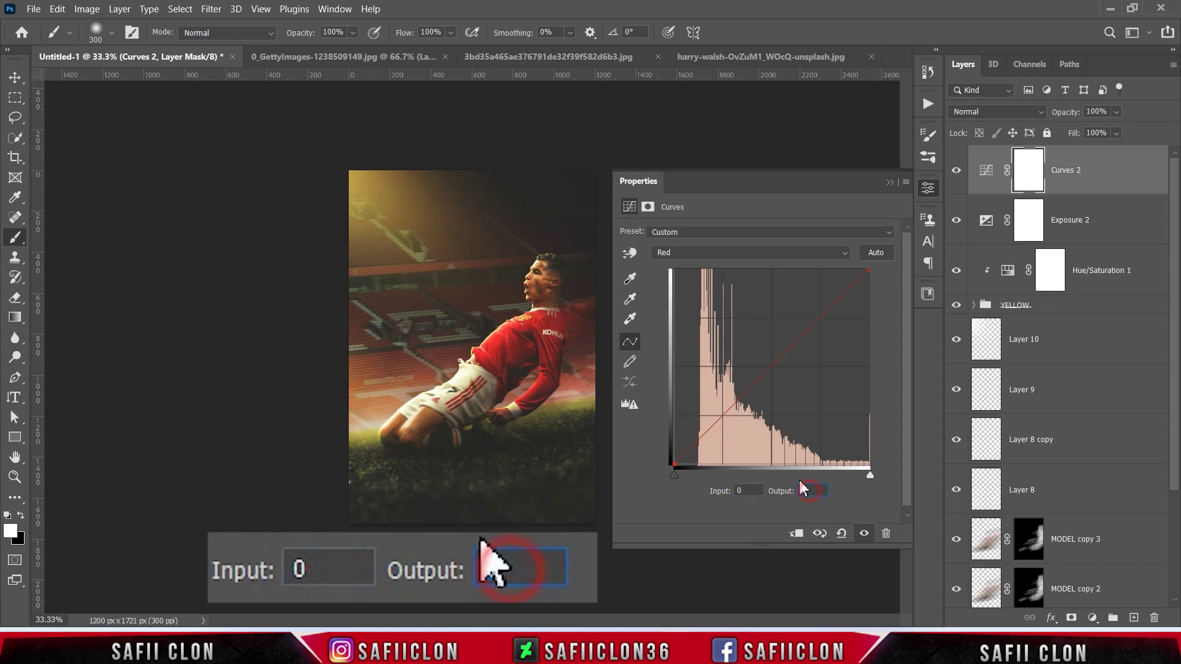
pyautogui.write('13')
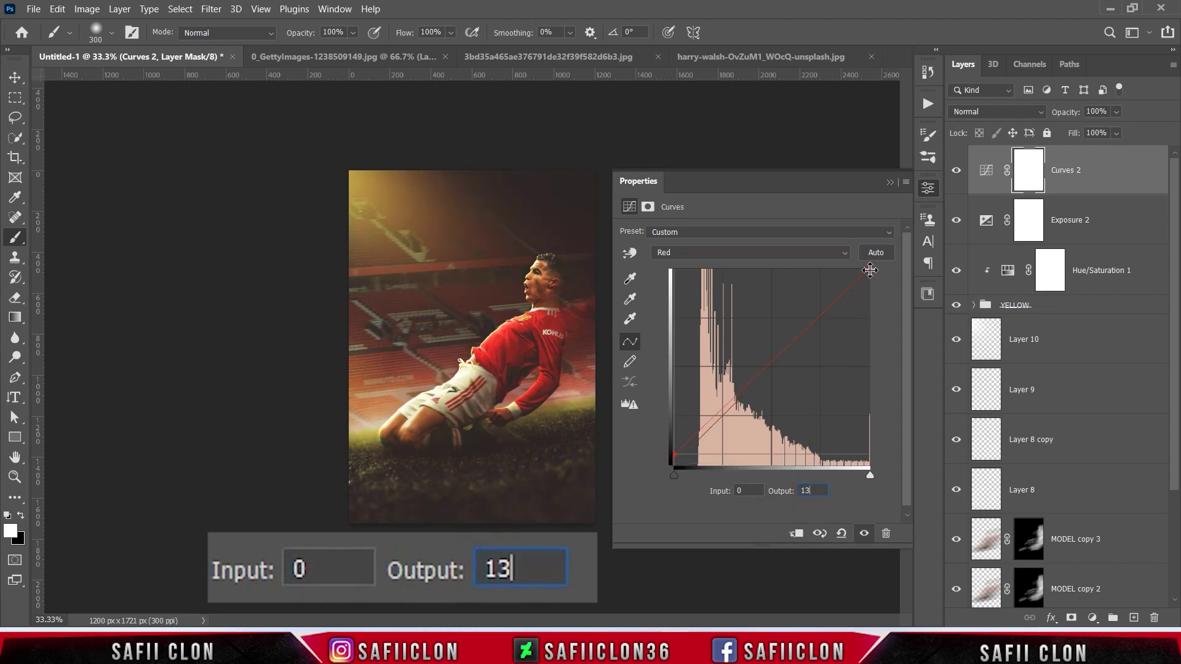
pyautogui.click(869, 270)
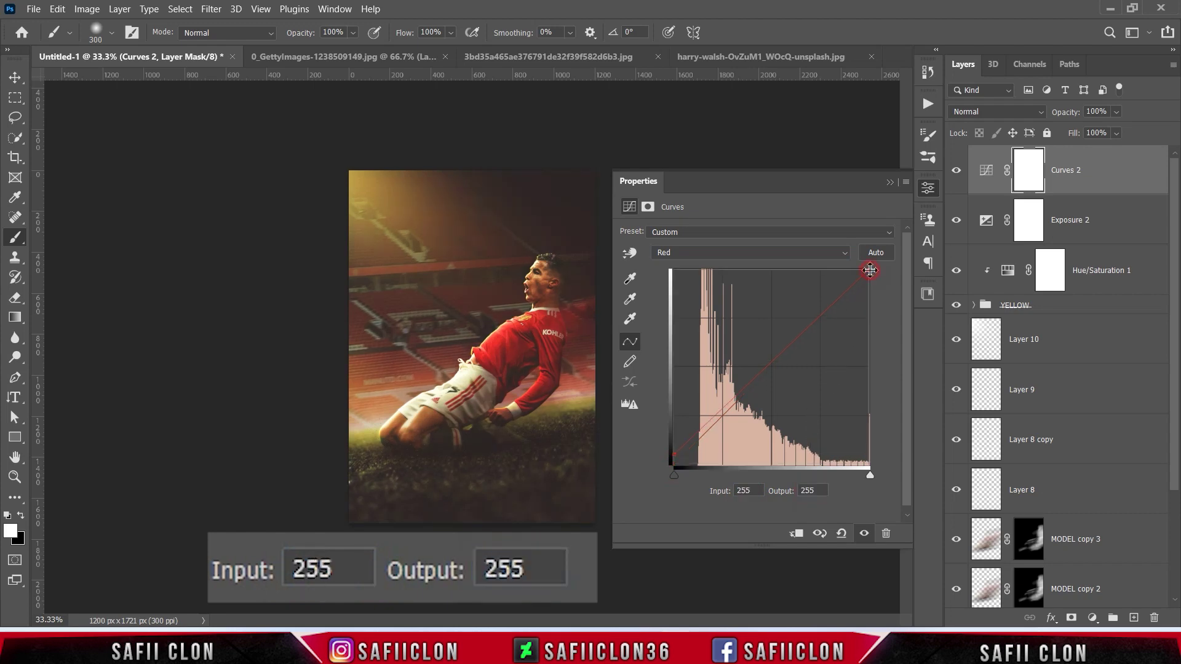
pyautogui.click(746, 490)
pyautogui.click(806, 490)
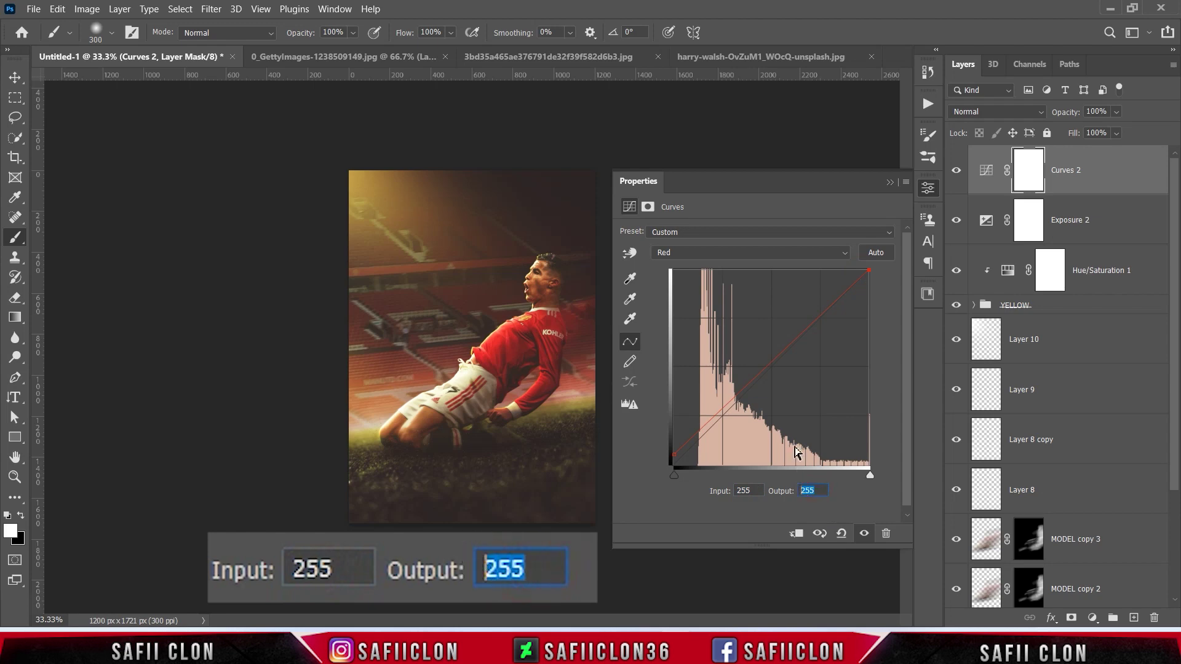
pyautogui.write('241')
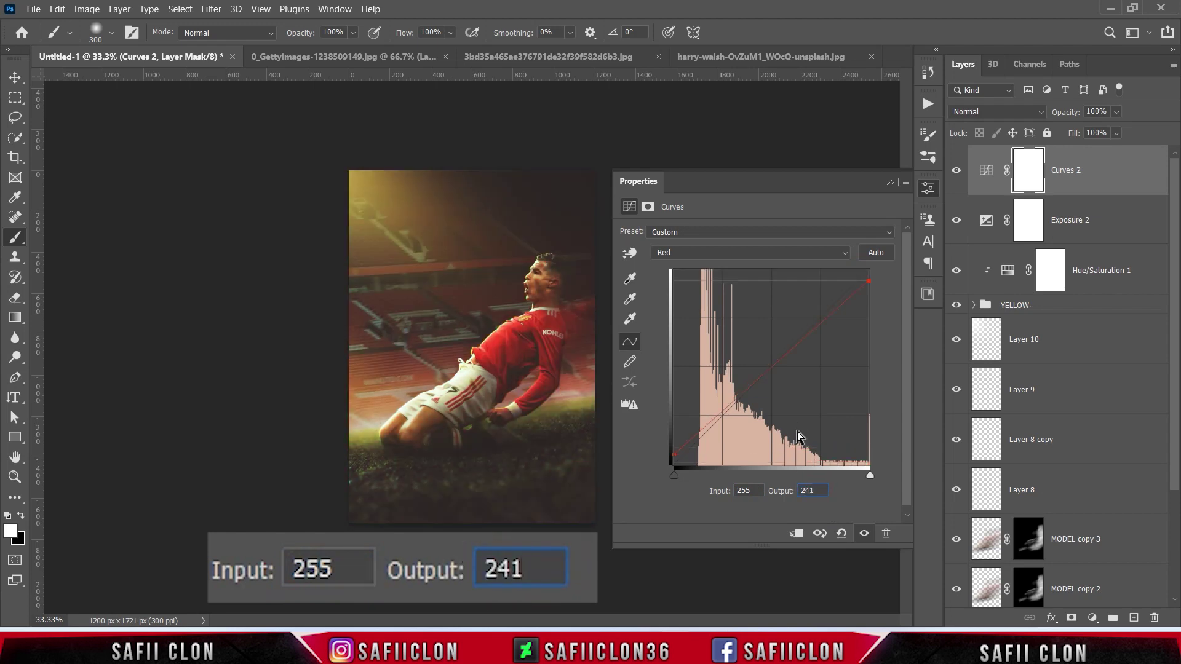
# Set the Blue curve's black output to 12 and white input to 245
pyautogui.click(742, 249)
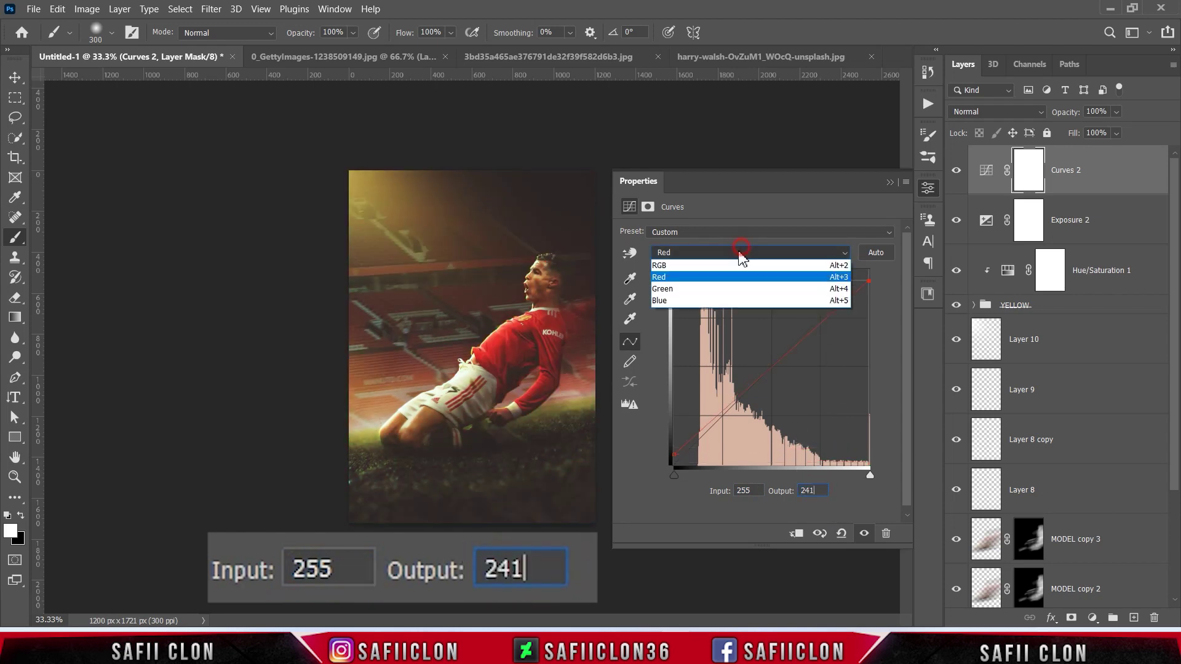
pyautogui.click(713, 299)
pyautogui.click(672, 465)
pyautogui.click(752, 490)
pyautogui.click(813, 490)
pyautogui.write('12')
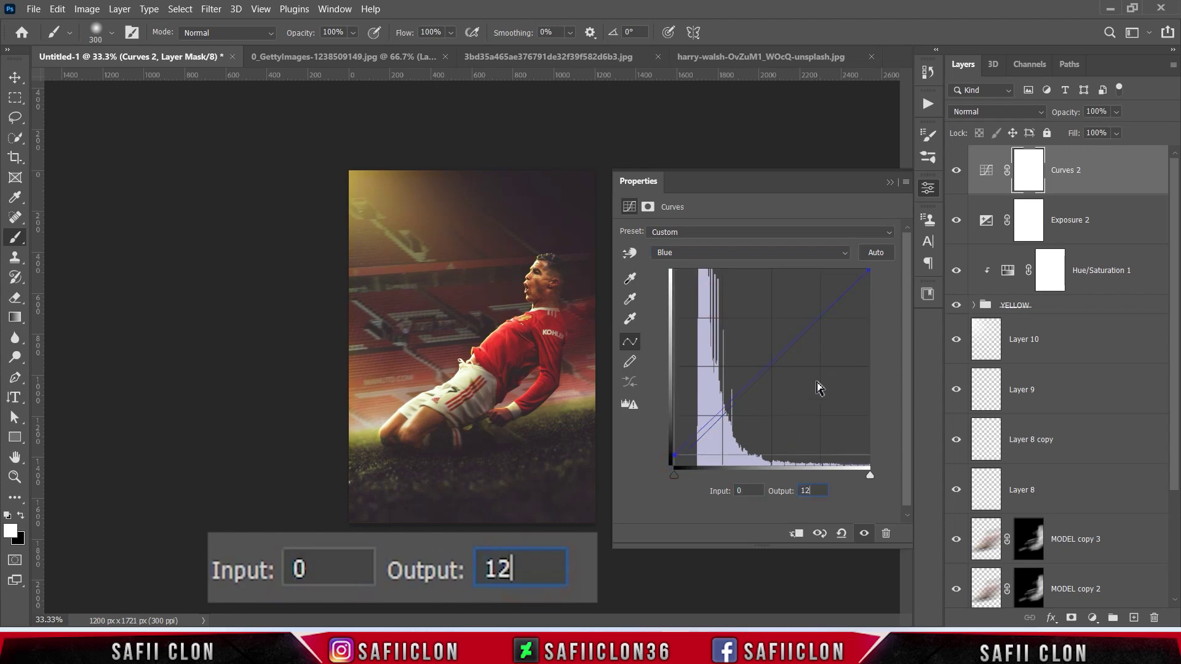
pyautogui.click(871, 270)
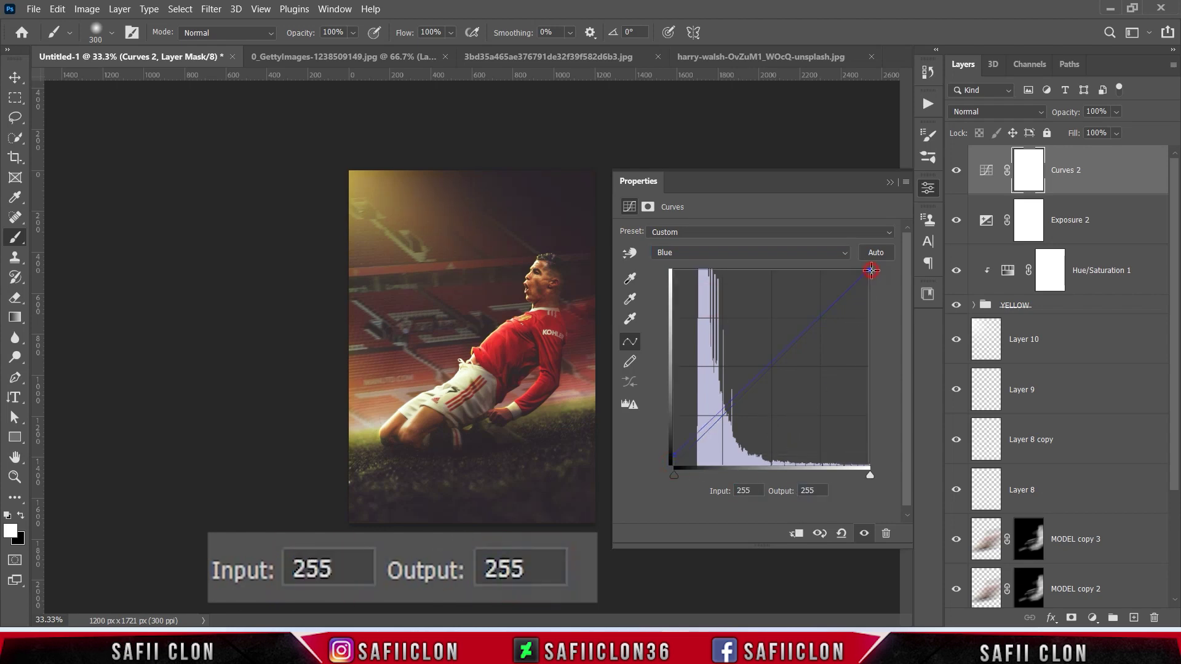
pyautogui.click(747, 490)
pyautogui.write('245')
pyautogui.click(815, 491)
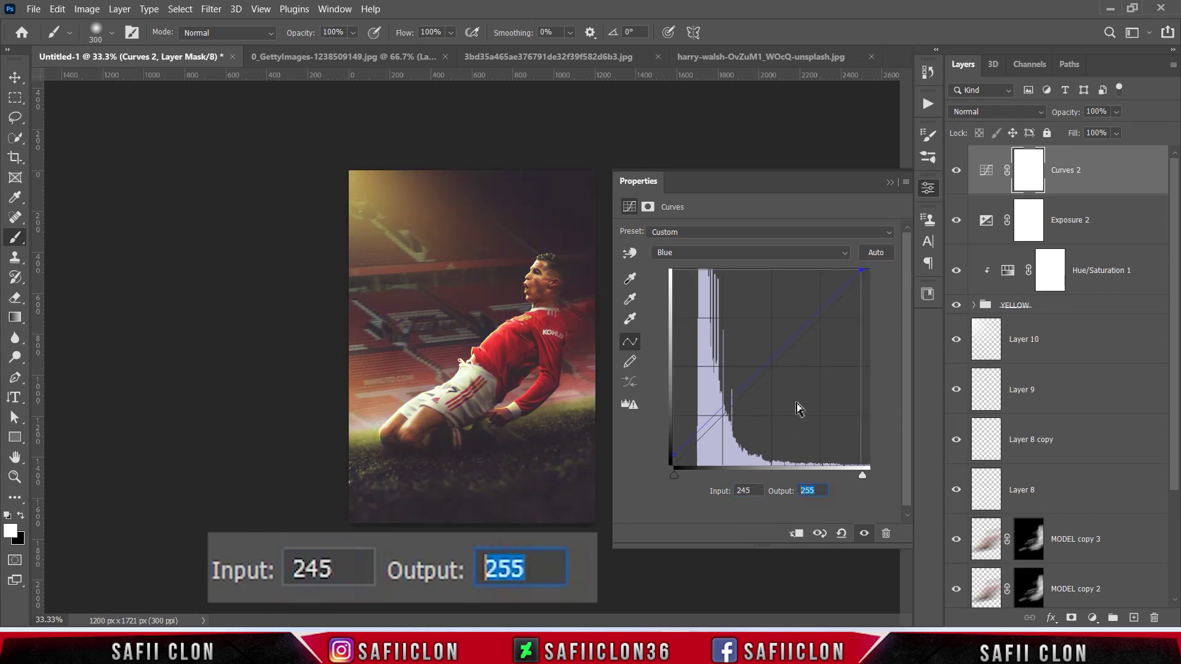
pyautogui.click(890, 182)
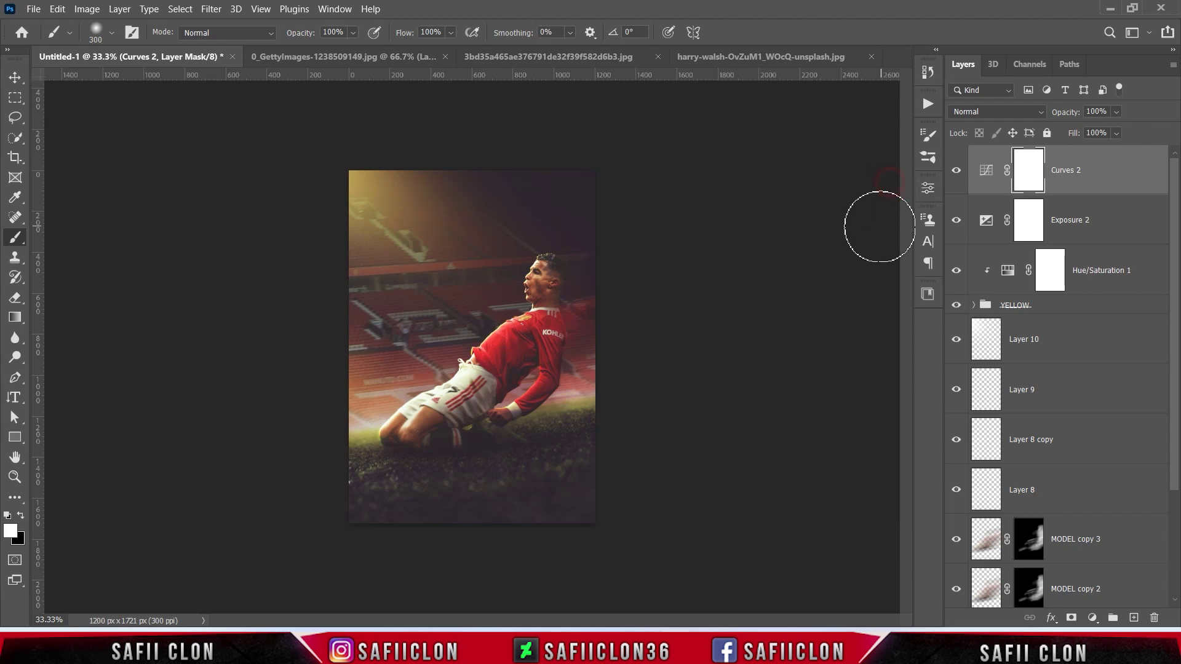
pyautogui.click(957, 171)
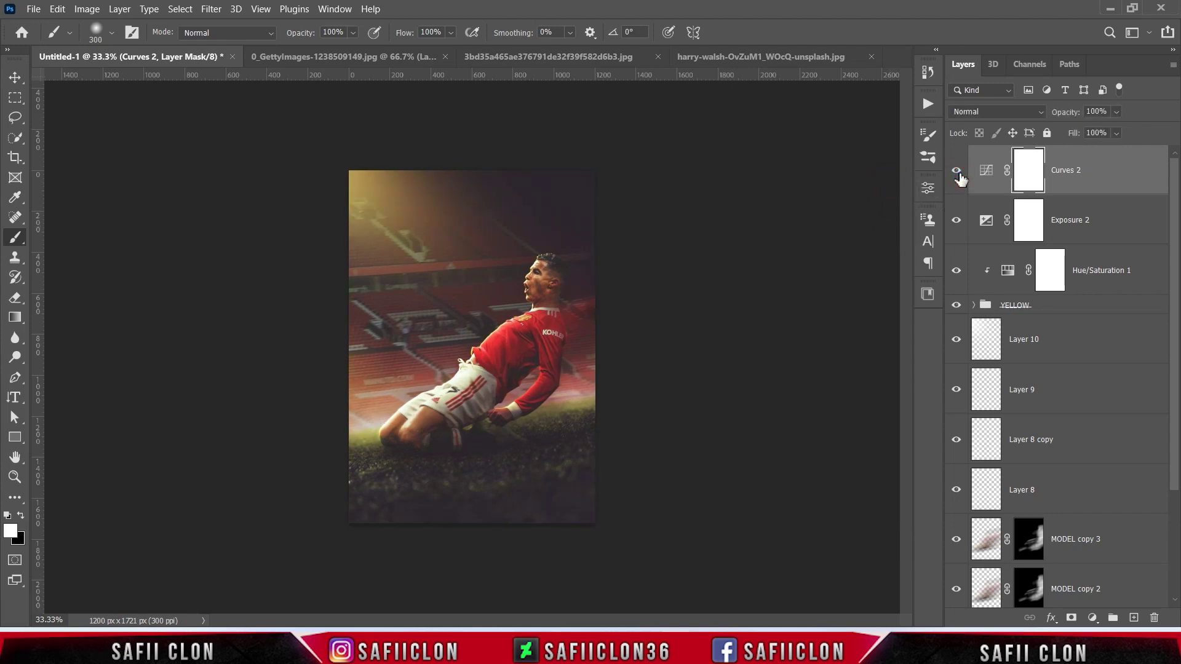
pyautogui.click(956, 171)
pyautogui.click(33, 9)
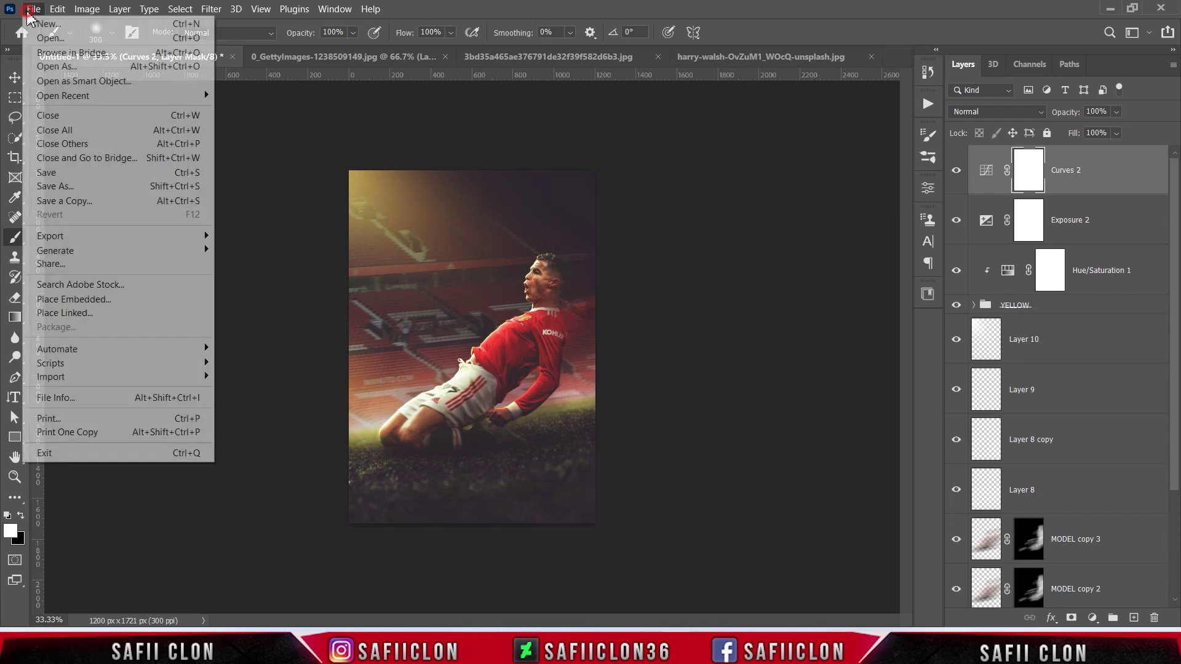
# Open 1.jpg and drop its texture into the poster as a new layer in Lighten mode
pyautogui.click(55, 38)
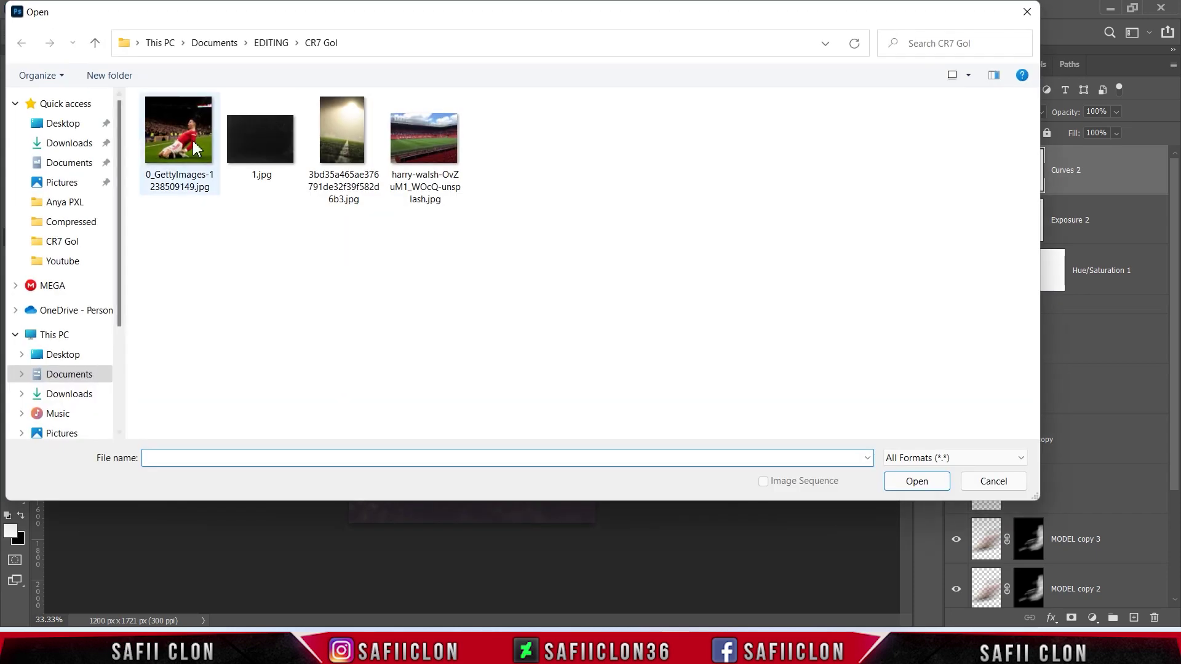
pyautogui.click(263, 145)
pyautogui.click(893, 487)
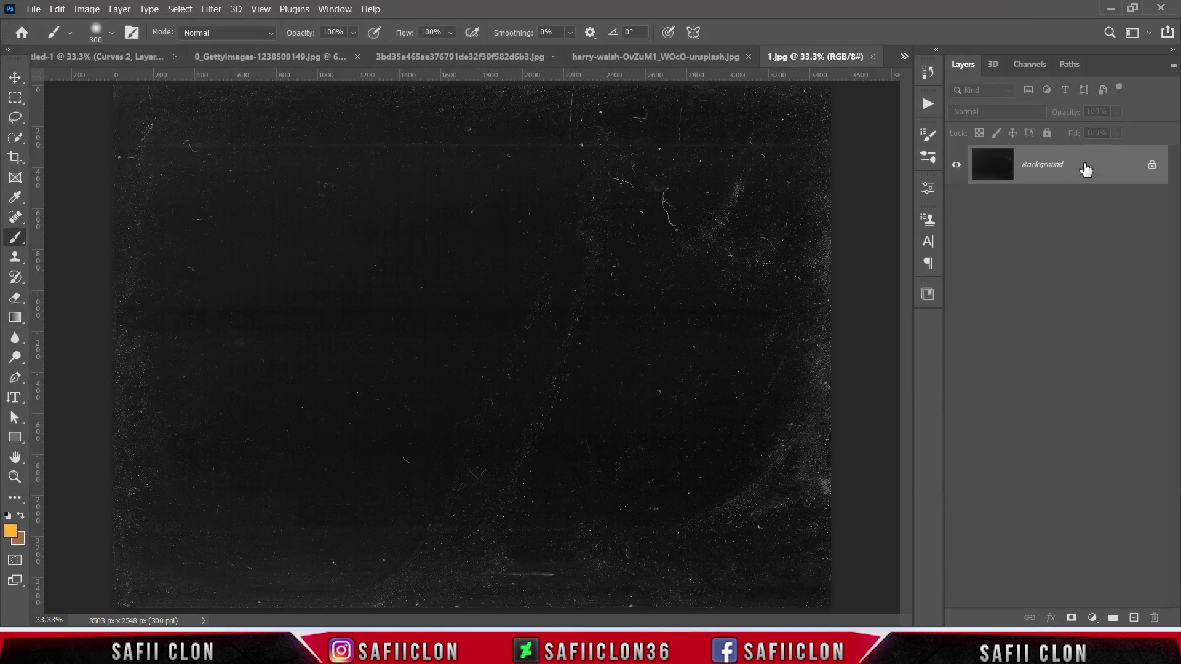
pyautogui.moveTo(1085, 170); pyautogui.dragTo(115, 57)
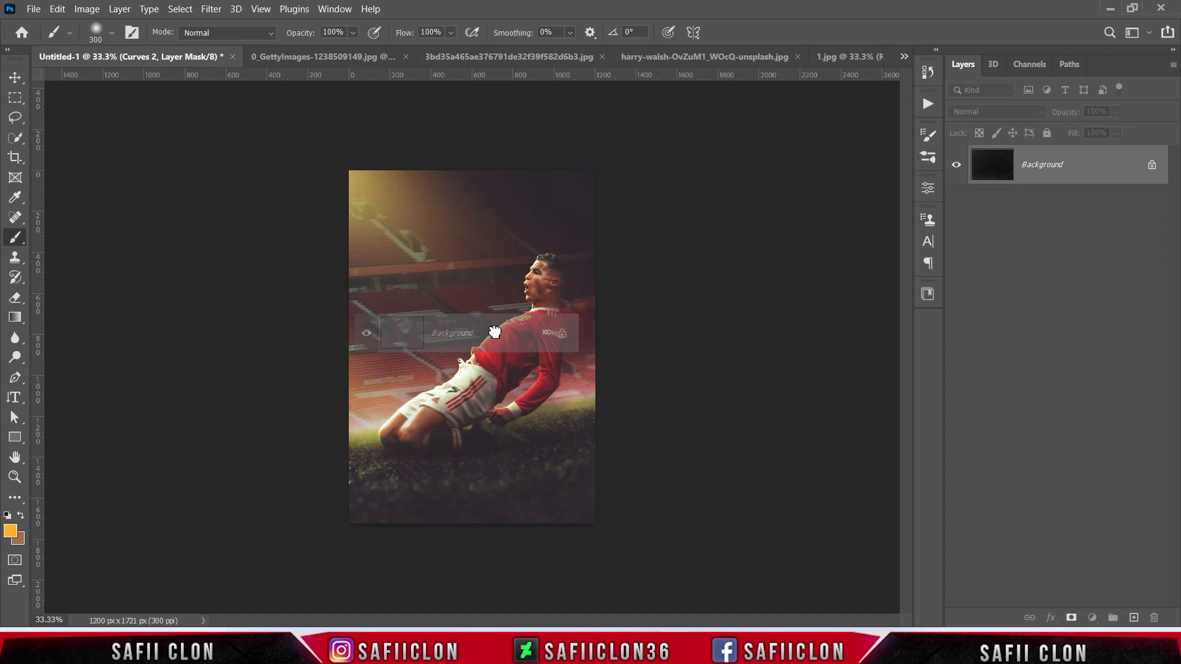
pyautogui.moveTo(115, 57); pyautogui.dragTo(495, 331)
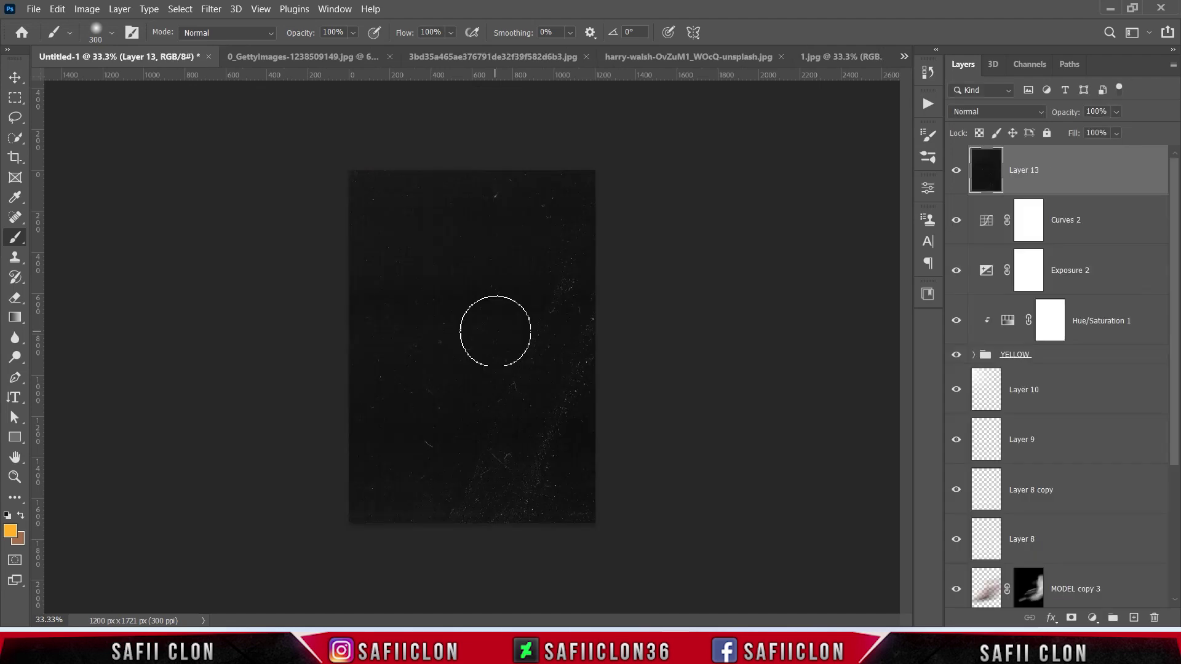
pyautogui.click(978, 114)
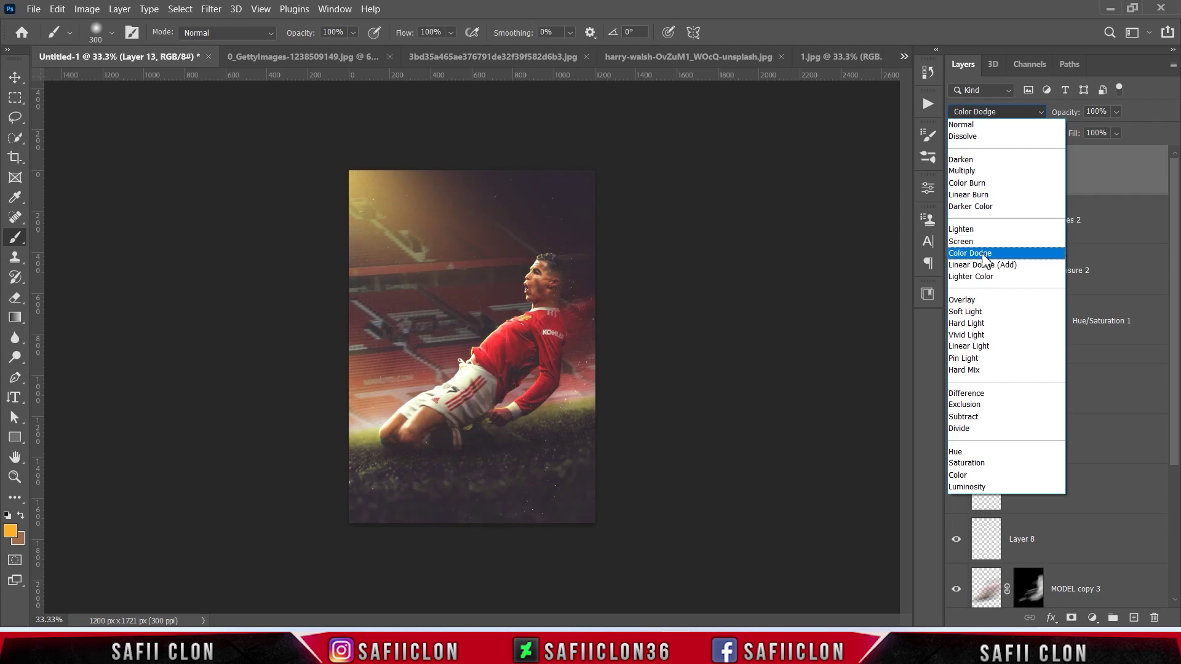
pyautogui.click(976, 229)
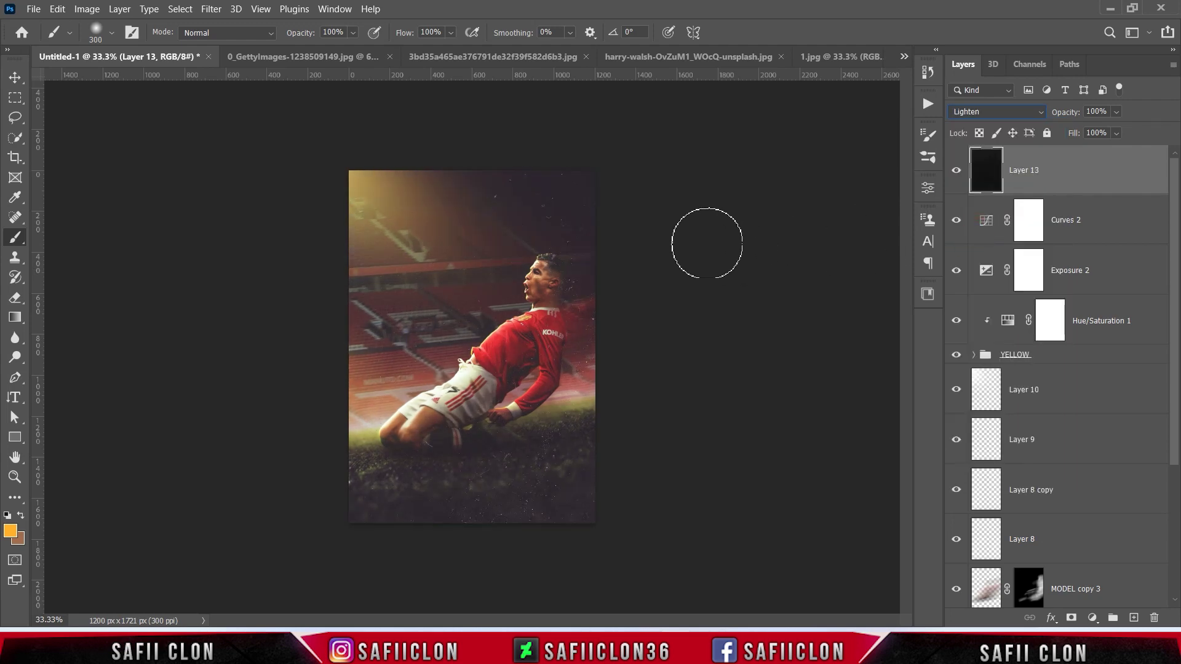
# Scale the texture layer to about 83% and rotate it about 2 degrees clockwise
pyautogui.hotkey('ctrl', 't')
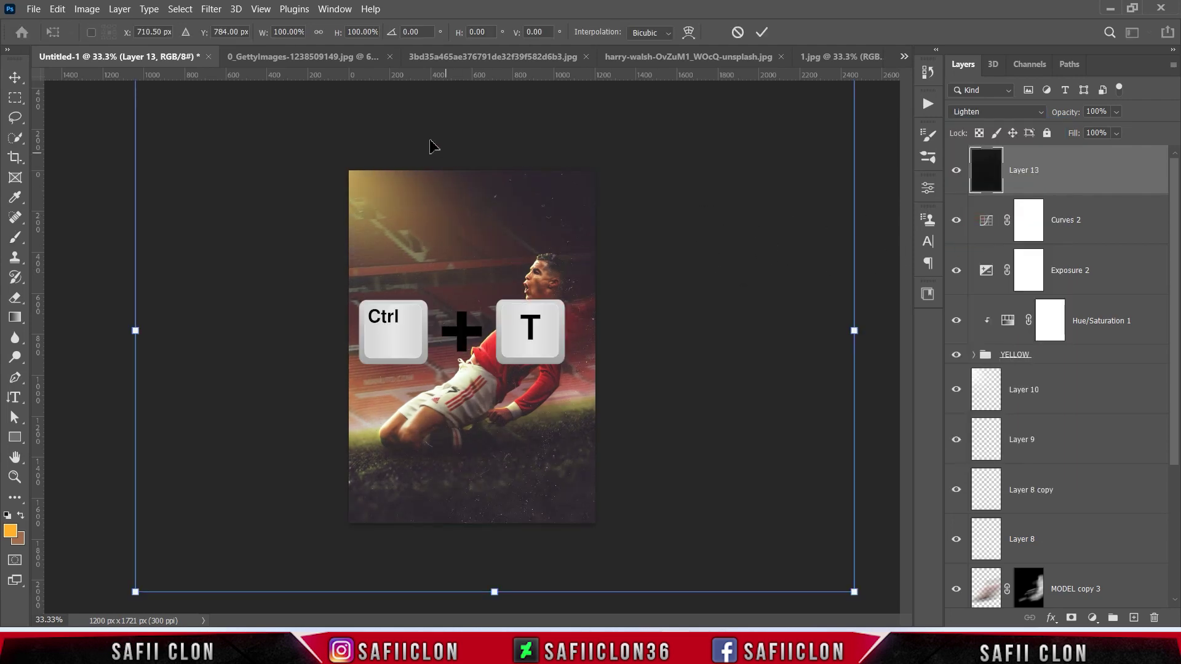
pyautogui.moveTo(433, 146); pyautogui.dragTo(501, 169)
pyautogui.moveTo(211, 108)
pyautogui.mouseDown()
pyautogui.moveTo(228, 145)
pyautogui.moveTo(271, 151)
pyautogui.mouseUp()
pyautogui.moveTo(532, 334); pyautogui.dragTo(470, 288)
pyautogui.moveTo(577, 557); pyautogui.dragTo(580, 557)
pyautogui.moveTo(534, 425)
pyautogui.mouseDown()
pyautogui.moveTo(525, 371)
pyautogui.moveTo(533, 434)
pyautogui.mouseUp()
pyautogui.moveTo(852, 424); pyautogui.dragTo(847, 439)
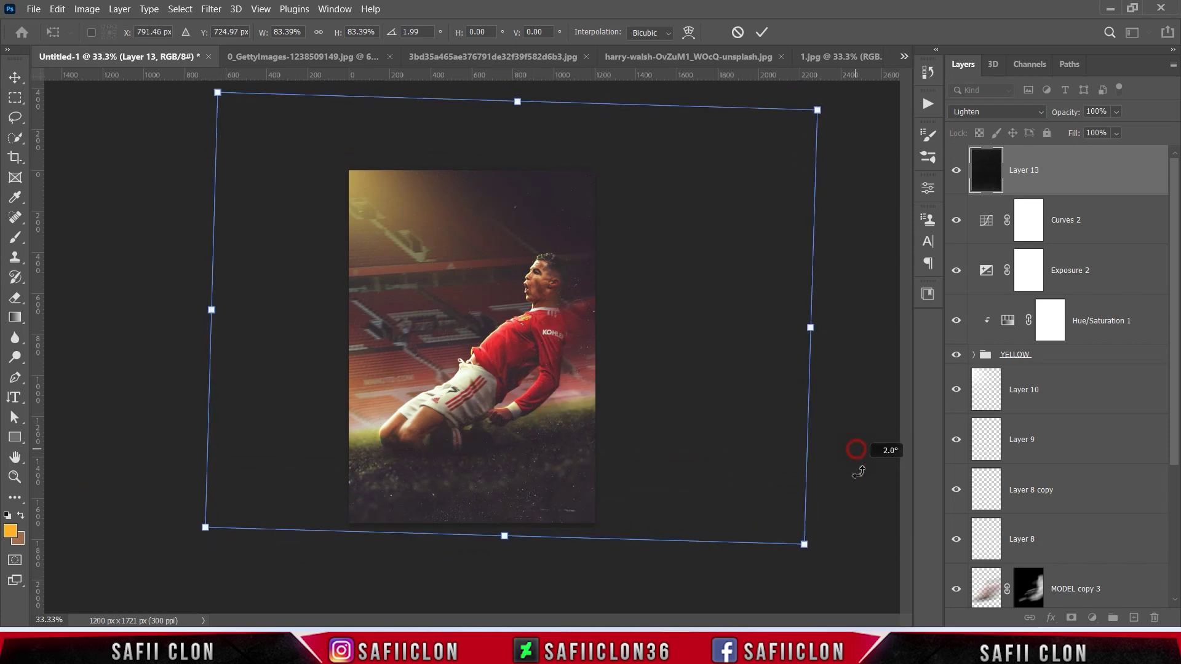
pyautogui.click(762, 32)
pyautogui.press('b')
pyautogui.hotkey('ctrl', '+')
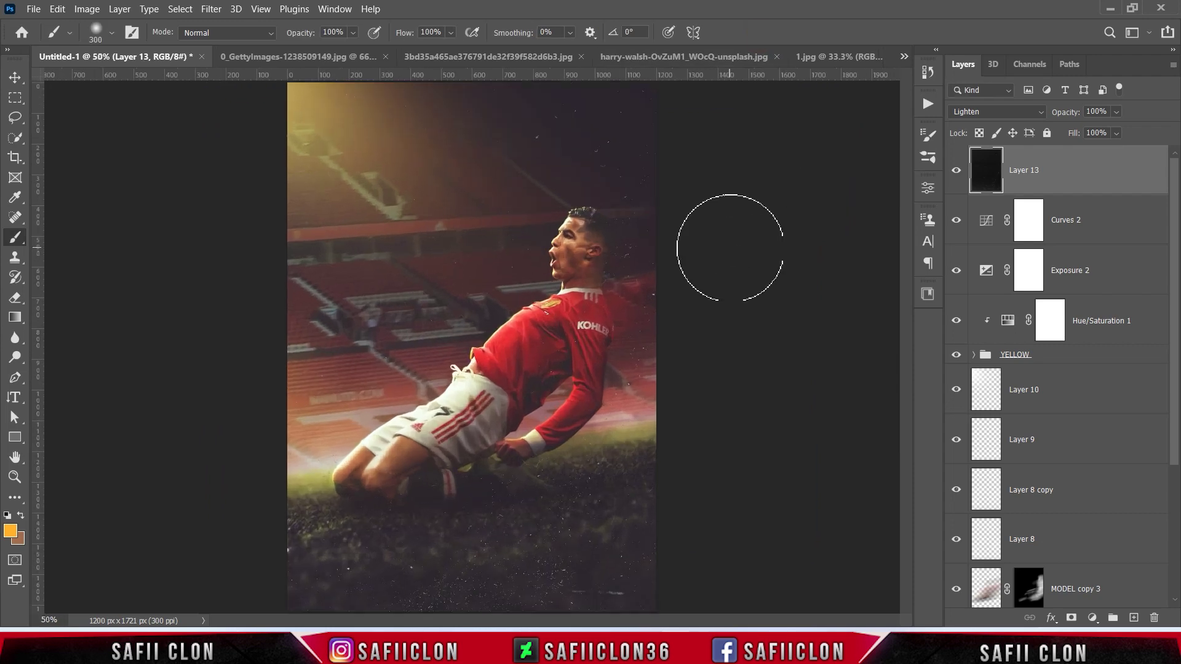
# Move Layer 13 below Exposure 2, add a layer mask, and set a black brush at 24% opacity
pyautogui.moveTo(1067, 169); pyautogui.dragTo(1070, 289)
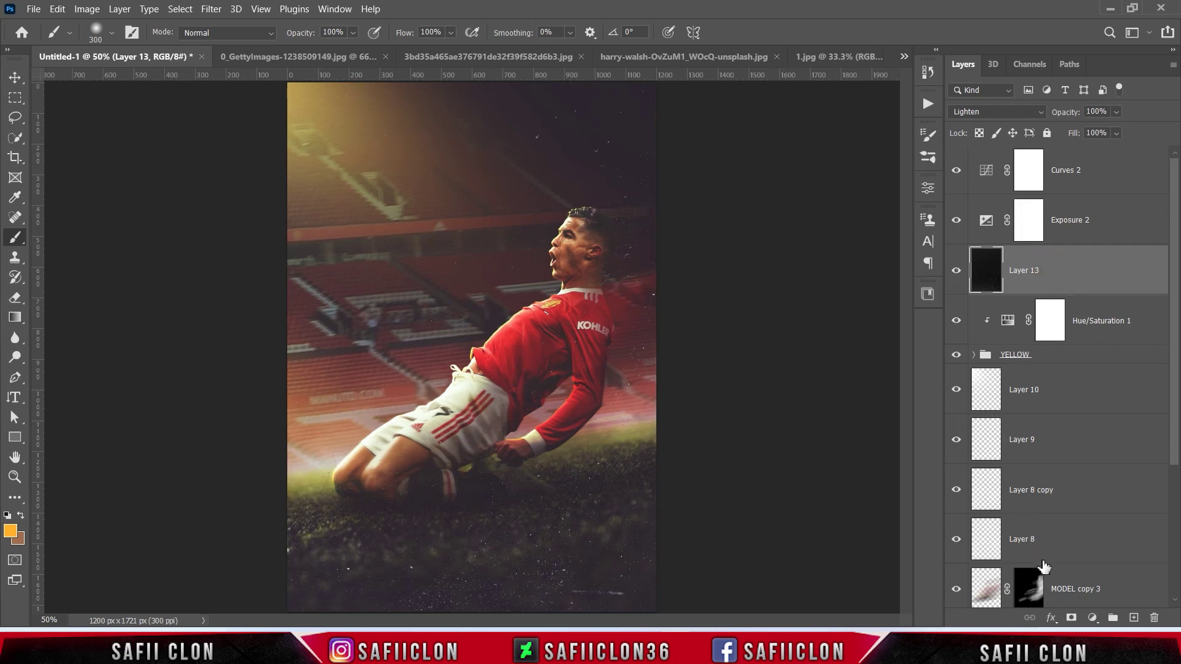
pyautogui.click(1070, 618)
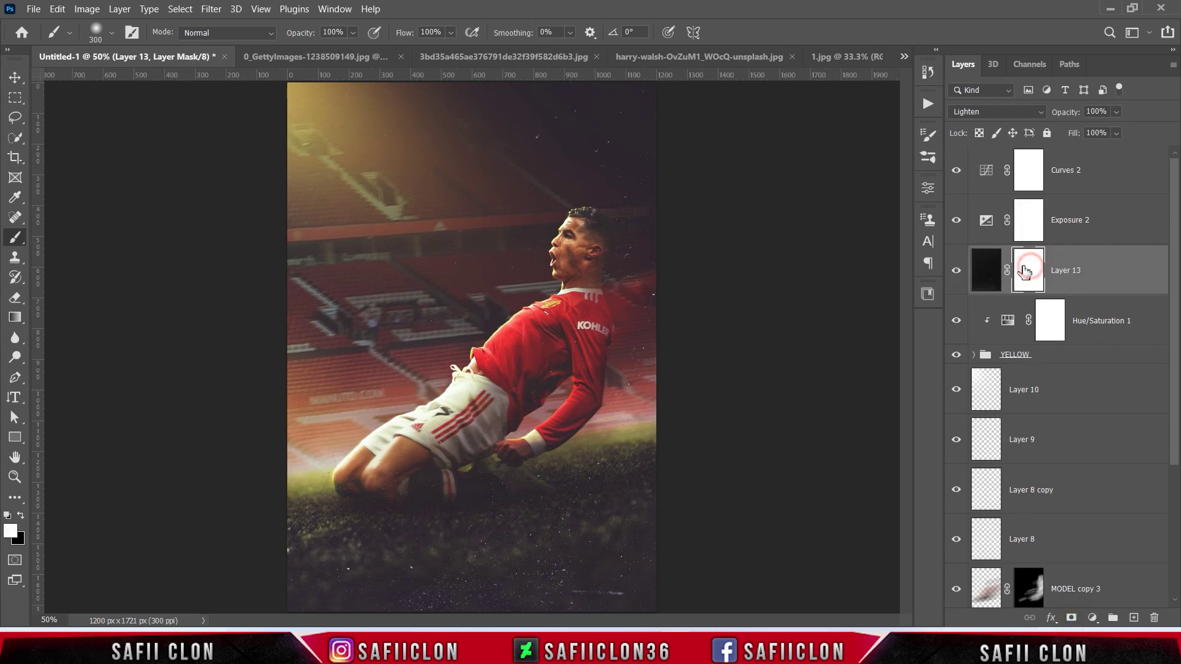
pyautogui.rightClick(15, 238)
pyautogui.click(74, 237)
pyautogui.click(111, 32)
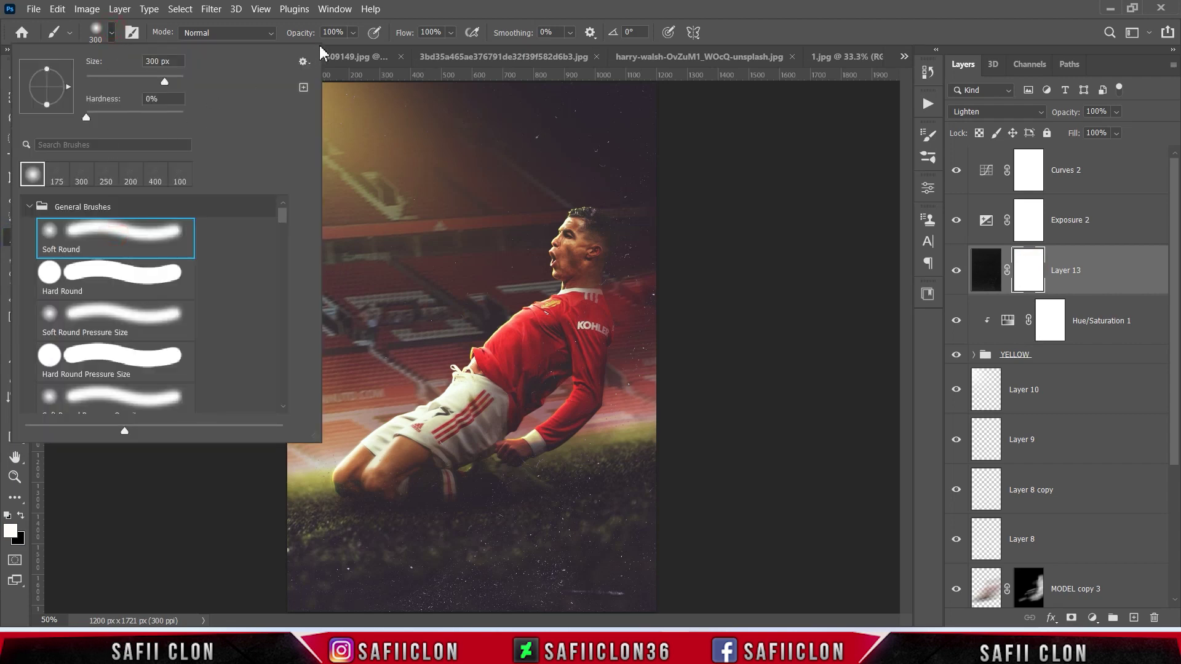
pyautogui.click(353, 32)
pyautogui.moveTo(330, 47); pyautogui.dragTo(318, 44)
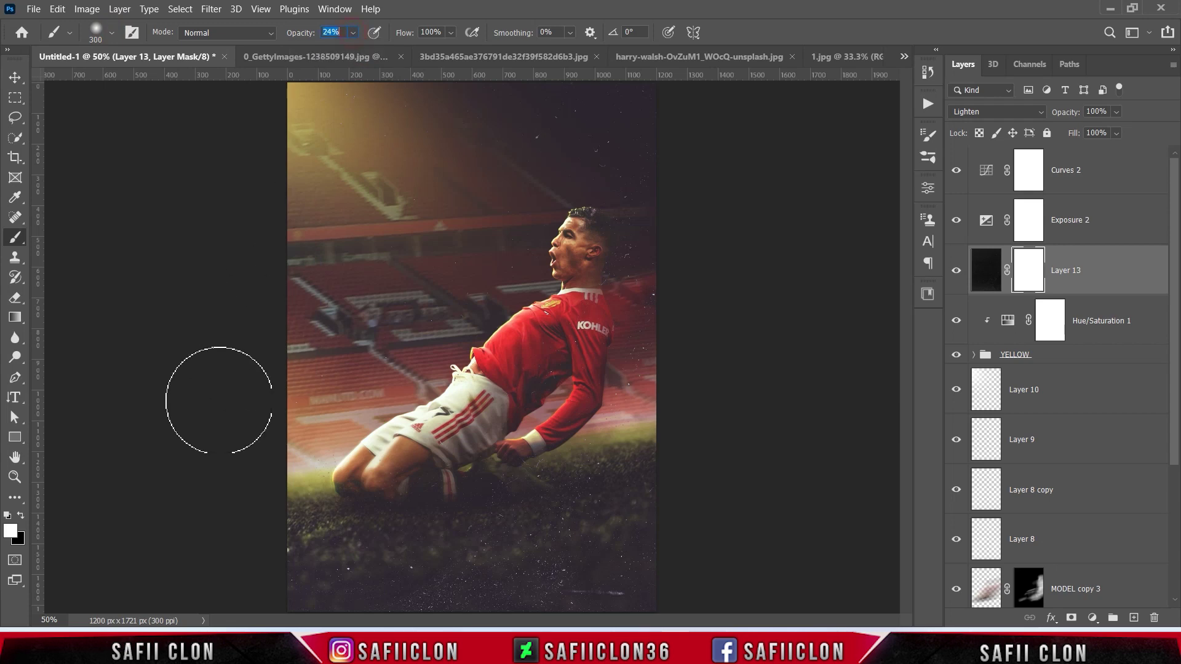
pyautogui.click(20, 515)
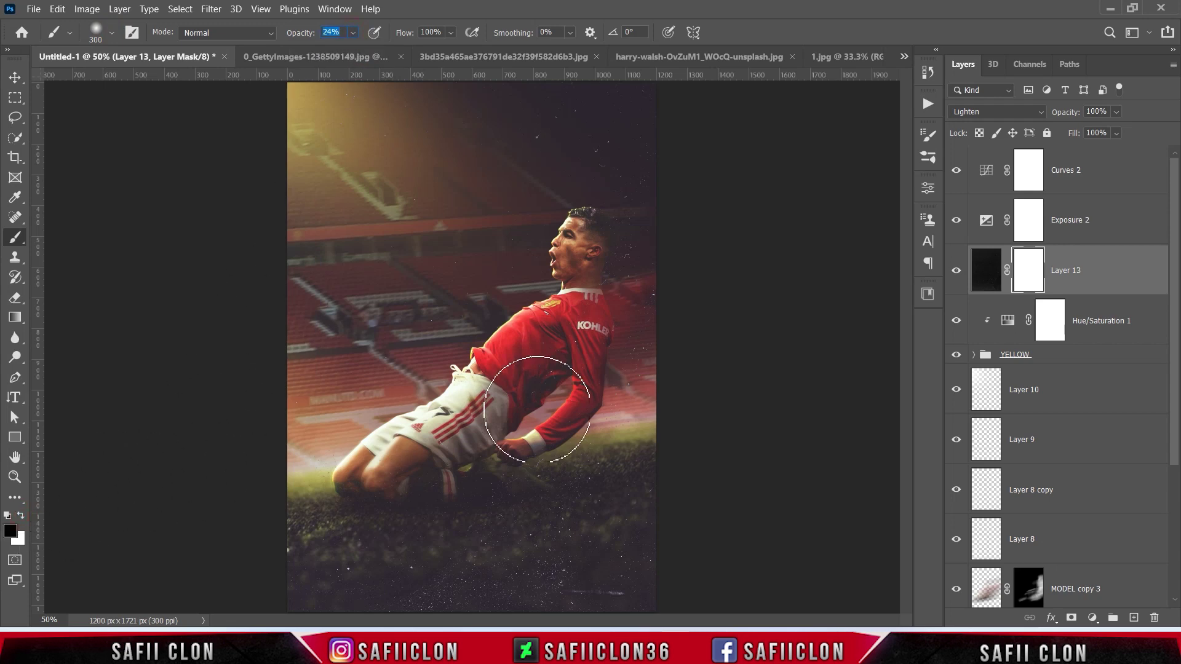
# Paint Layer 13's mask away over the lower poster and the top-left glow
pyautogui.moveTo(558, 581)
pyautogui.mouseDown()
pyautogui.moveTo(289, 580)
pyautogui.moveTo(488, 580)
pyautogui.moveTo(500, 527)
pyautogui.moveTo(538, 581)
pyautogui.mouseUp()
pyautogui.moveTo(361, 116)
pyautogui.mouseDown()
pyautogui.moveTo(395, 185)
pyautogui.moveTo(299, 101)
pyautogui.mouseUp()
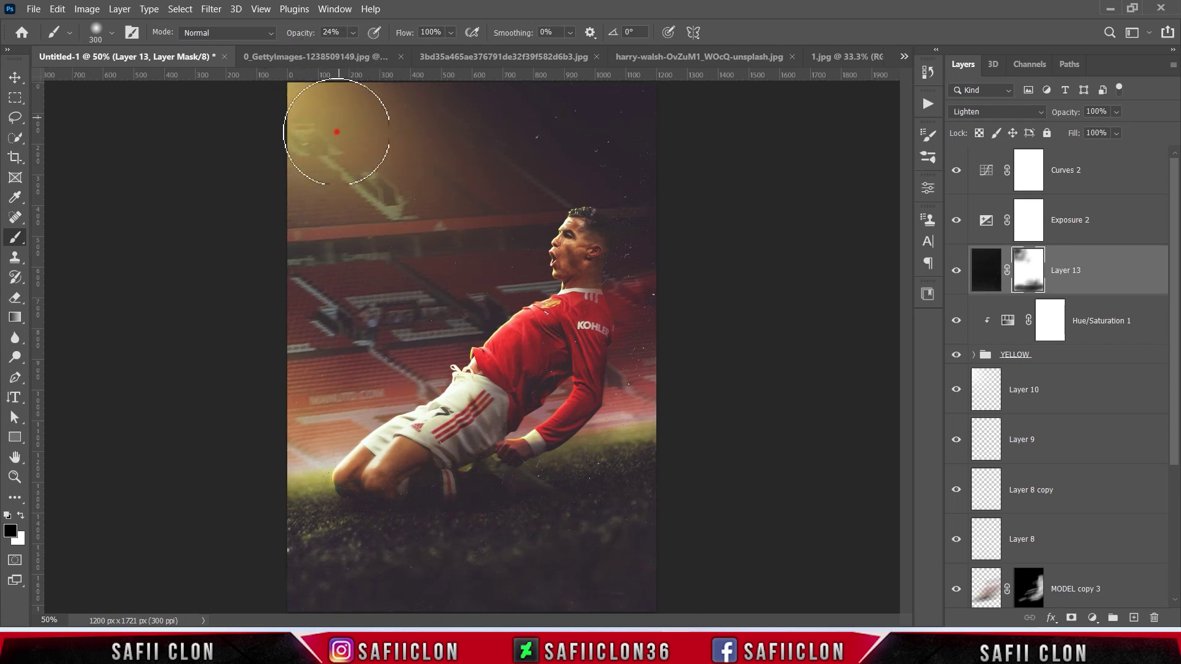
pyautogui.hotkey('ctrl', '-')
pyautogui.press(']')
pyautogui.press(']')
pyautogui.press(']')
pyautogui.moveTo(384, 204); pyautogui.dragTo(277, 264)
pyautogui.press('[')
pyautogui.press('[')
pyautogui.press('[')
pyautogui.moveTo(435, 303); pyautogui.dragTo(672, 361)
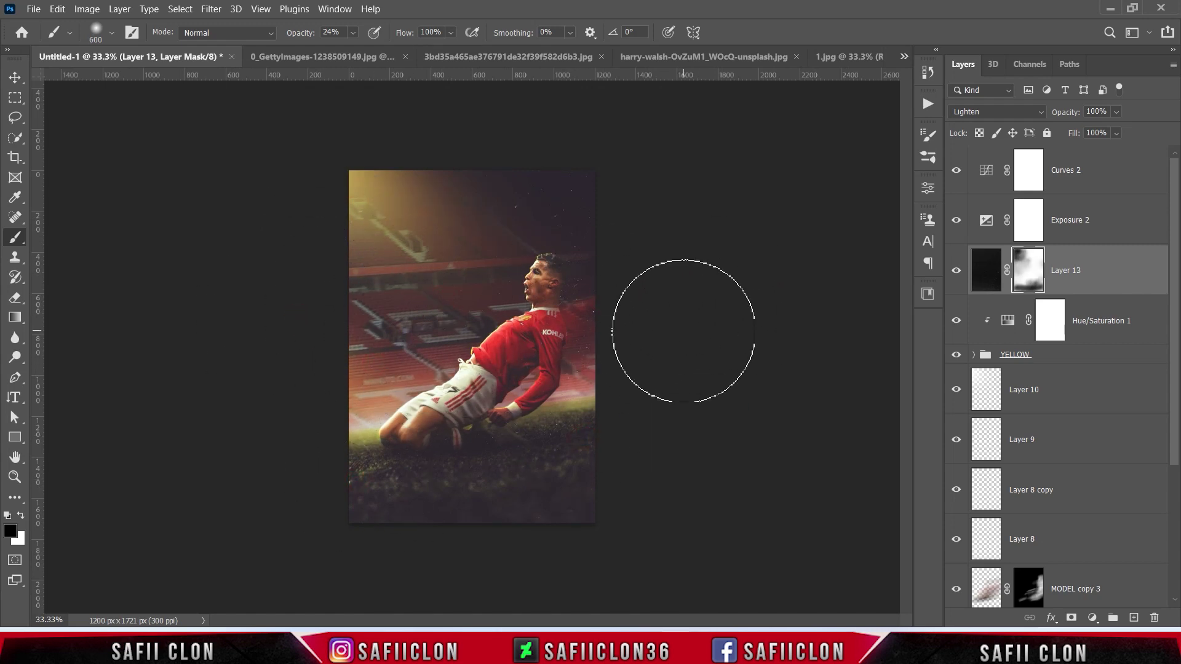
pyautogui.hotkey('ctrl', '+')
# Dab the mask near the top right with a 250 px brush and compare Layer 13 on and off
pyautogui.hotkey('ctrl', '-')
pyautogui.hotkey('ctrl', '+')
pyautogui.hotkey('ctrl', '-')
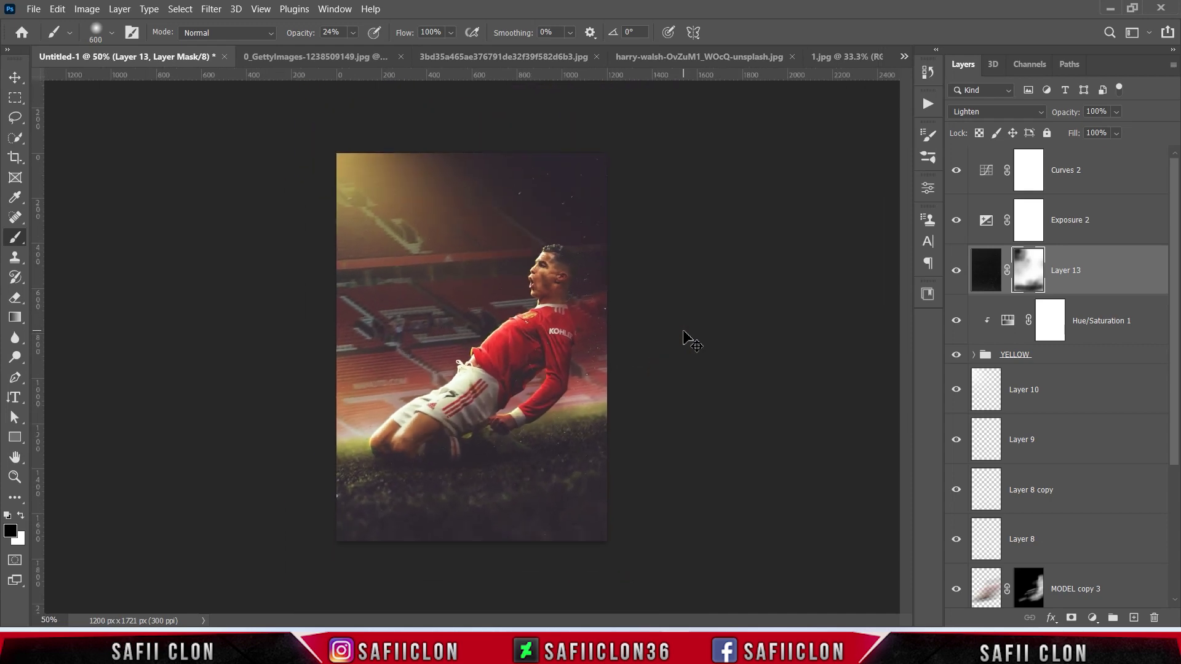
pyautogui.hotkey('ctrl', '+')
pyautogui.hotkey('ctrl', '+')
pyautogui.press('[')
pyautogui.press('[')
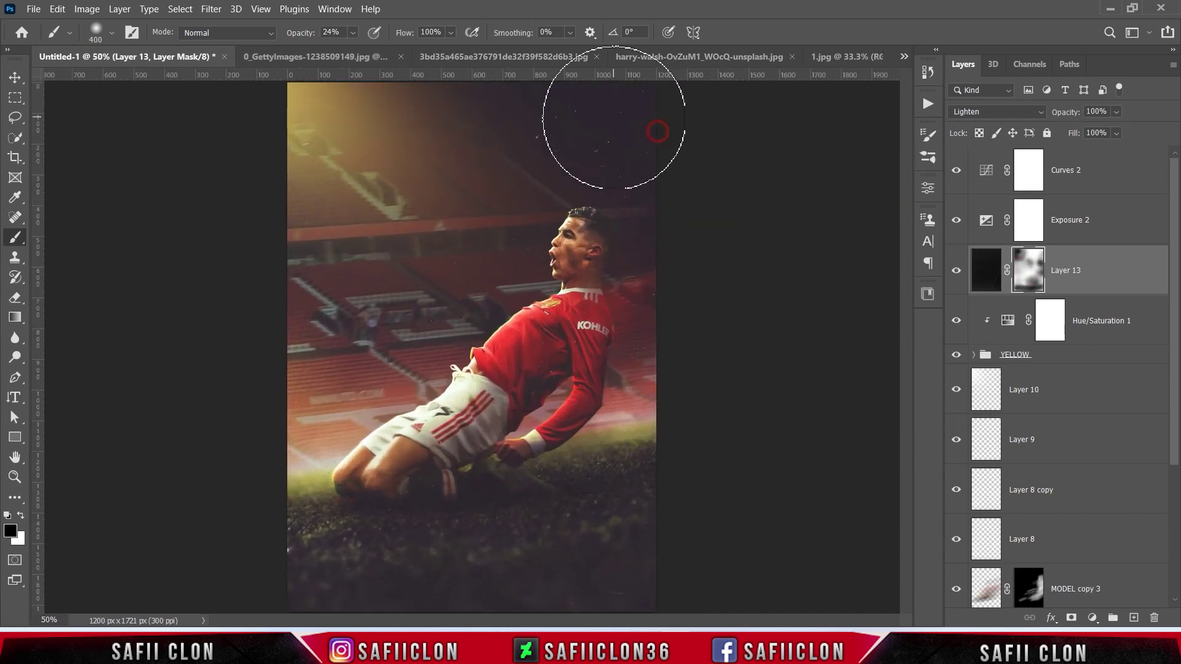
pyautogui.press('[')
pyautogui.press('[')
pyautogui.press('[')
pyautogui.press('[')
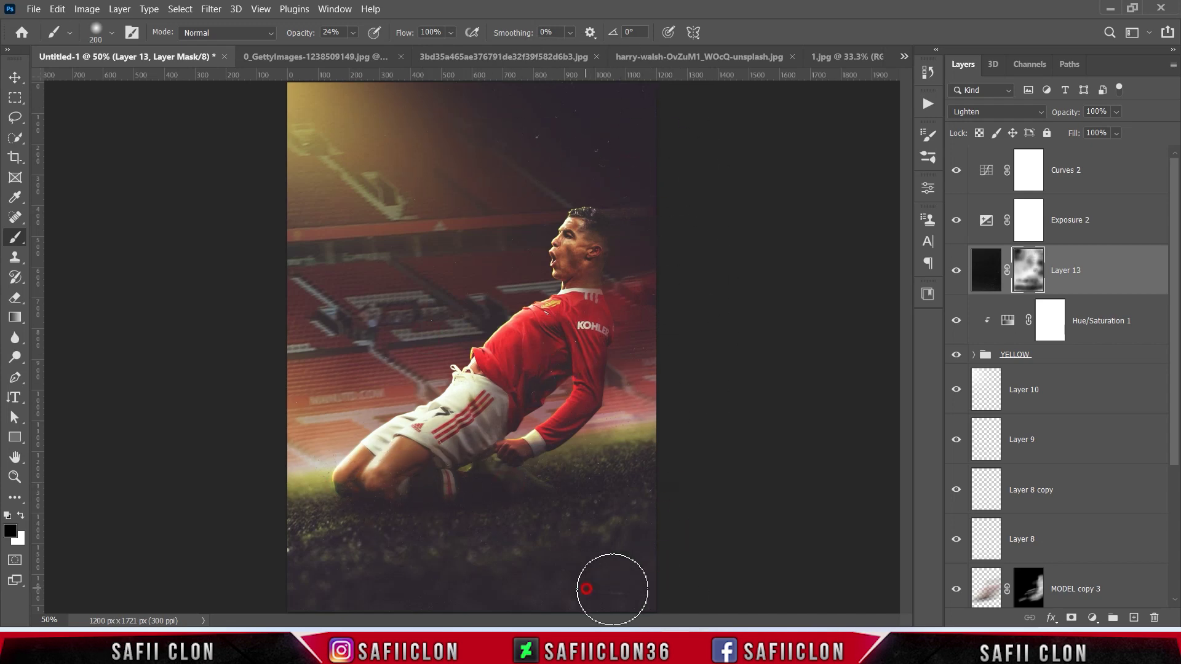
pyautogui.click(609, 121)
pyautogui.press(']')
pyautogui.press(']')
pyautogui.press(']')
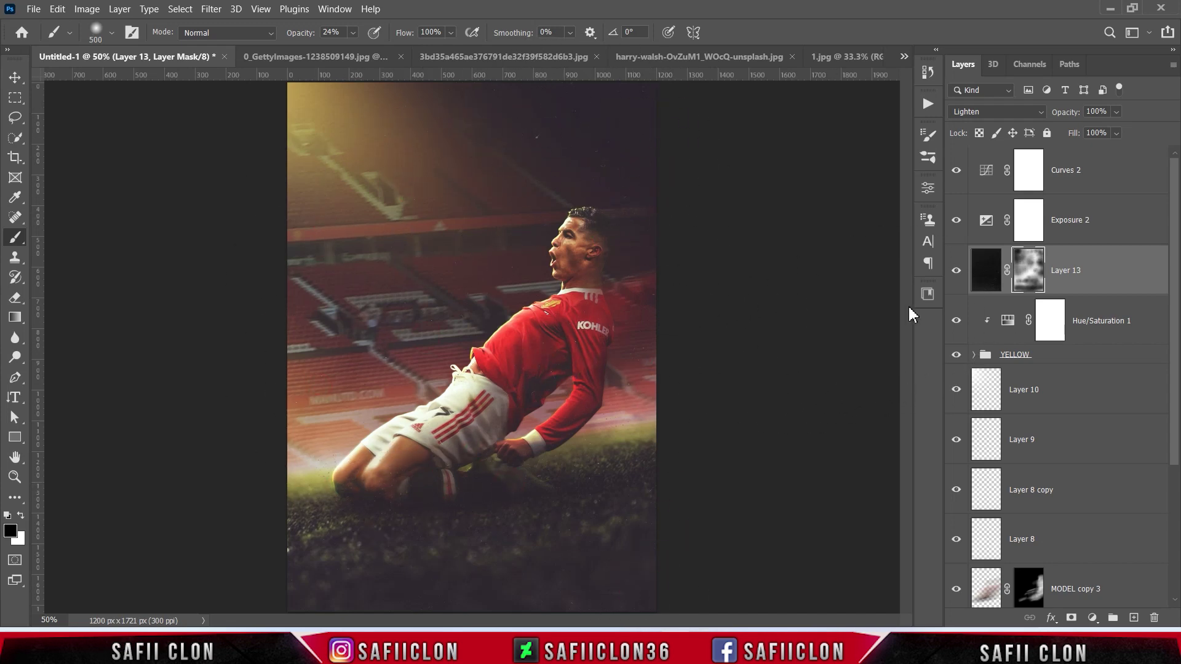
pyautogui.click(957, 275)
pyautogui.click(957, 274)
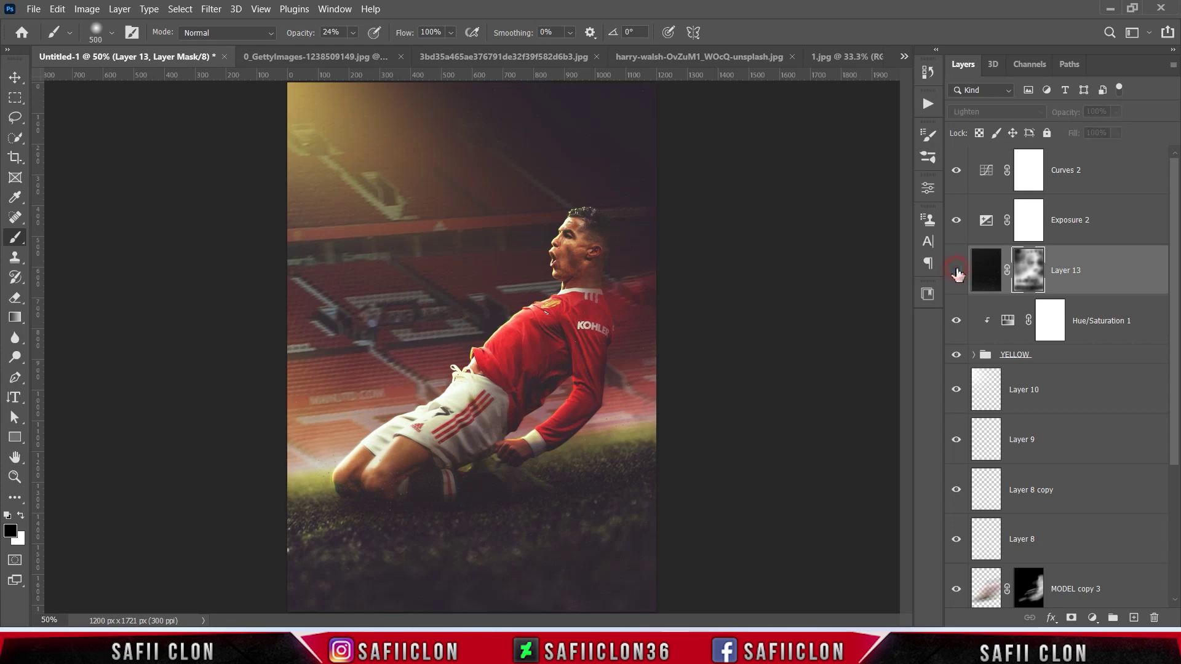
pyautogui.click(1112, 170)
# Stamp all visible layers into Layer 14 and convert it to a smart object
pyautogui.hotkey('ctrl', 'shift', 'alt', 'e')
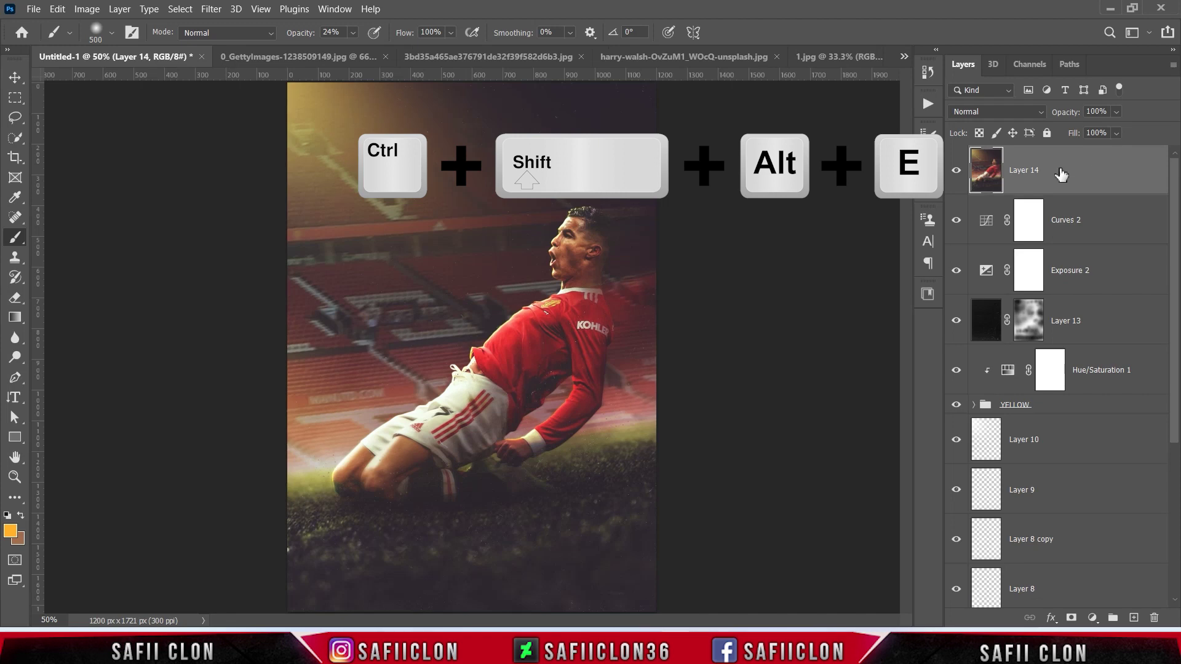
pyautogui.rightClick(1055, 171)
pyautogui.click(899, 219)
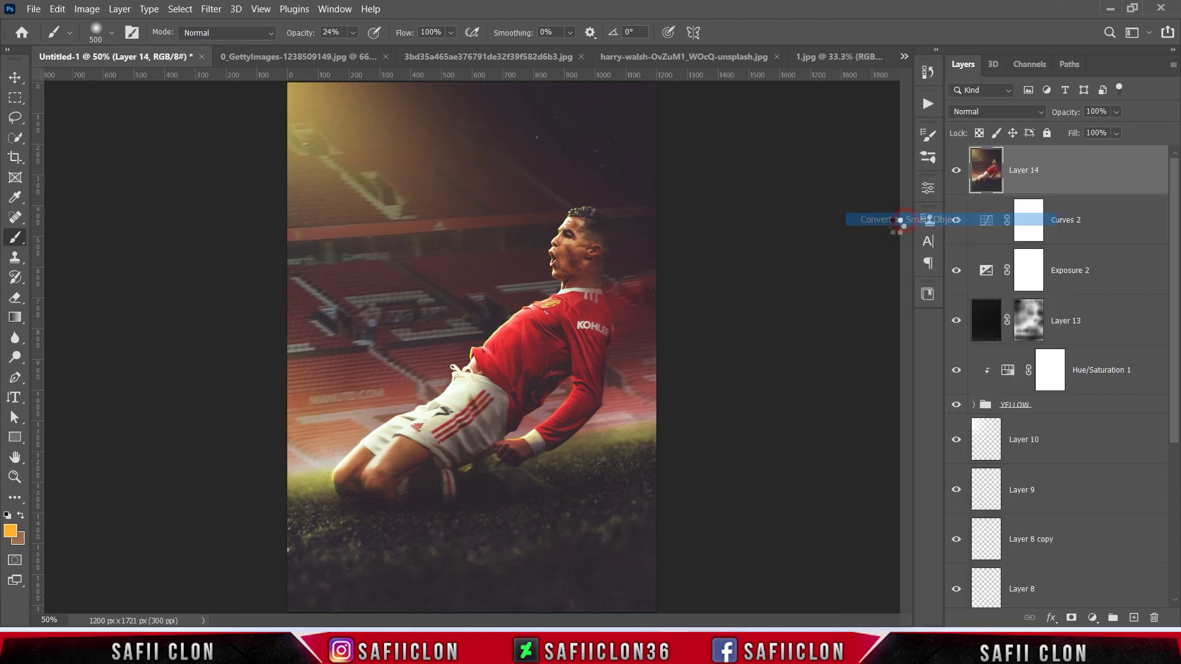
# In Camera Raw Filter, set contrast +23, shadows -10, whites +16, clarity +20, lower highlights, lift blacks
pyautogui.click(211, 10)
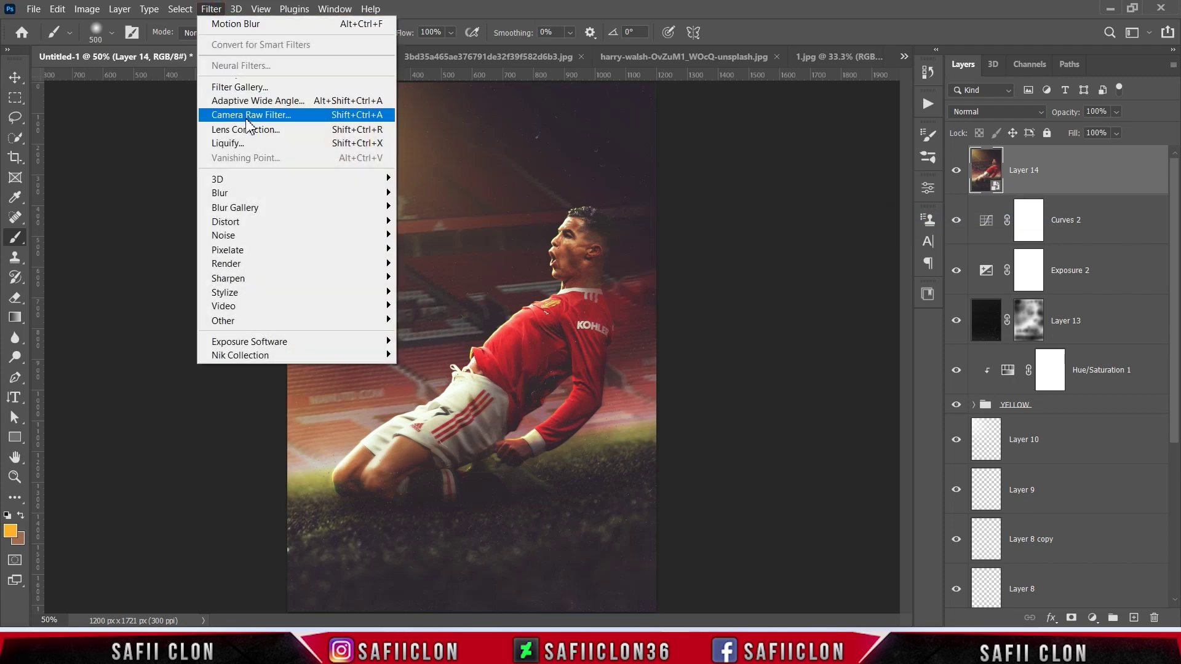
pyautogui.click(246, 118)
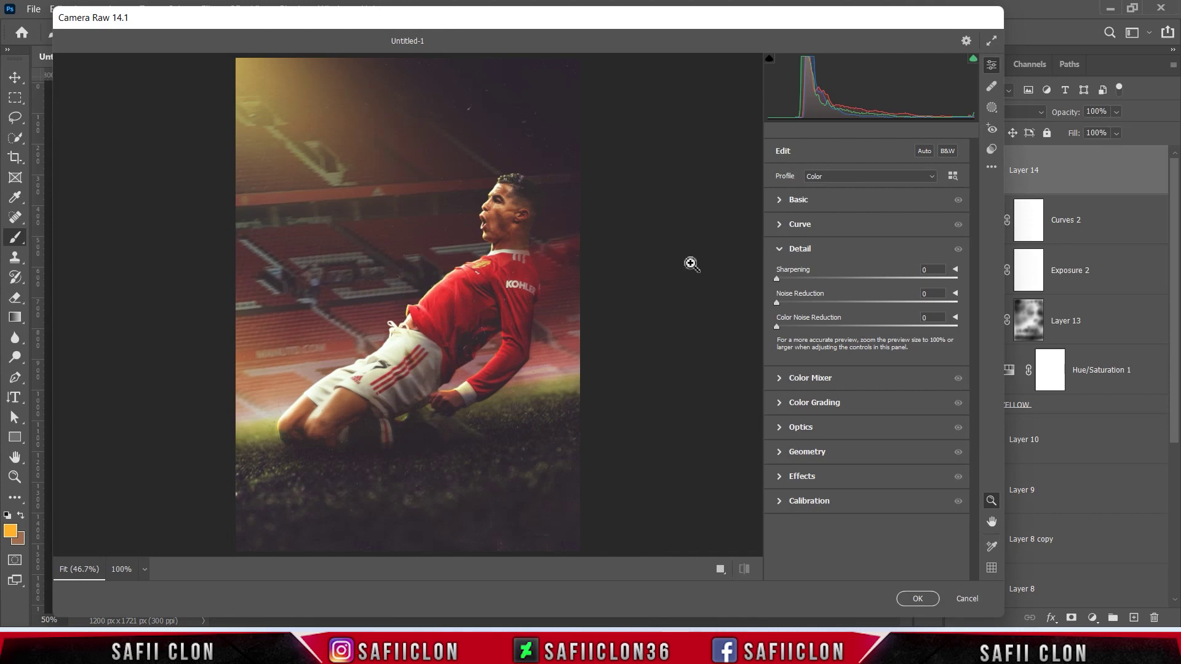
pyautogui.click(803, 200)
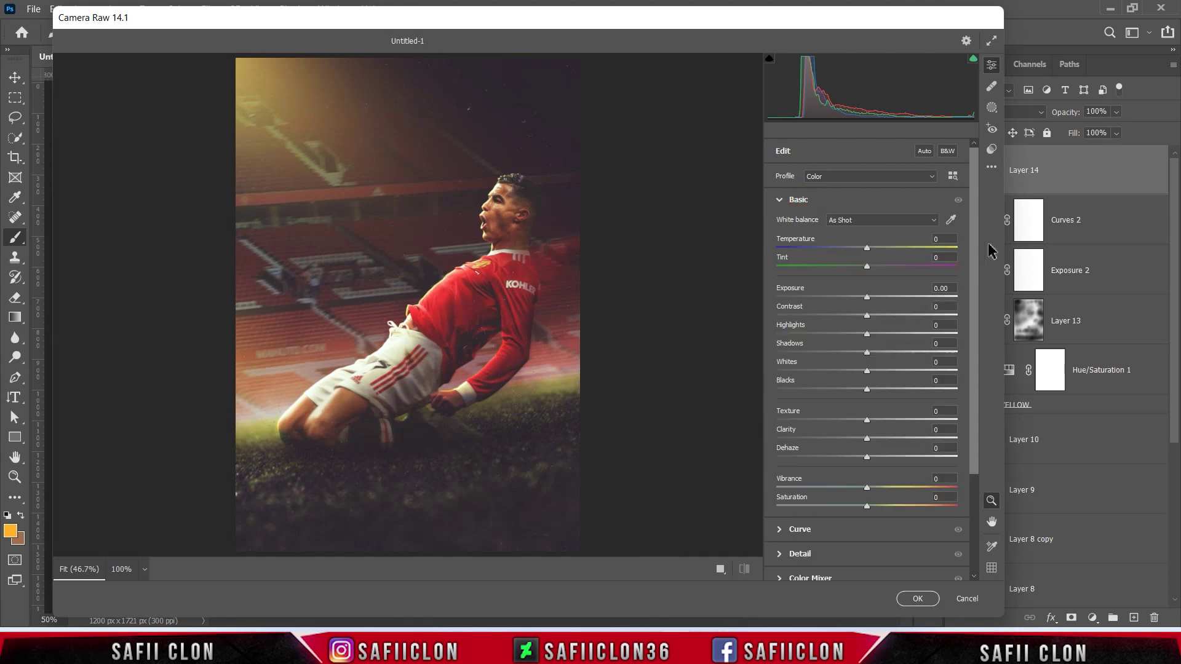
pyautogui.scroll(-1, 928, 277)
pyautogui.moveTo(867, 273); pyautogui.dragTo(888, 273)
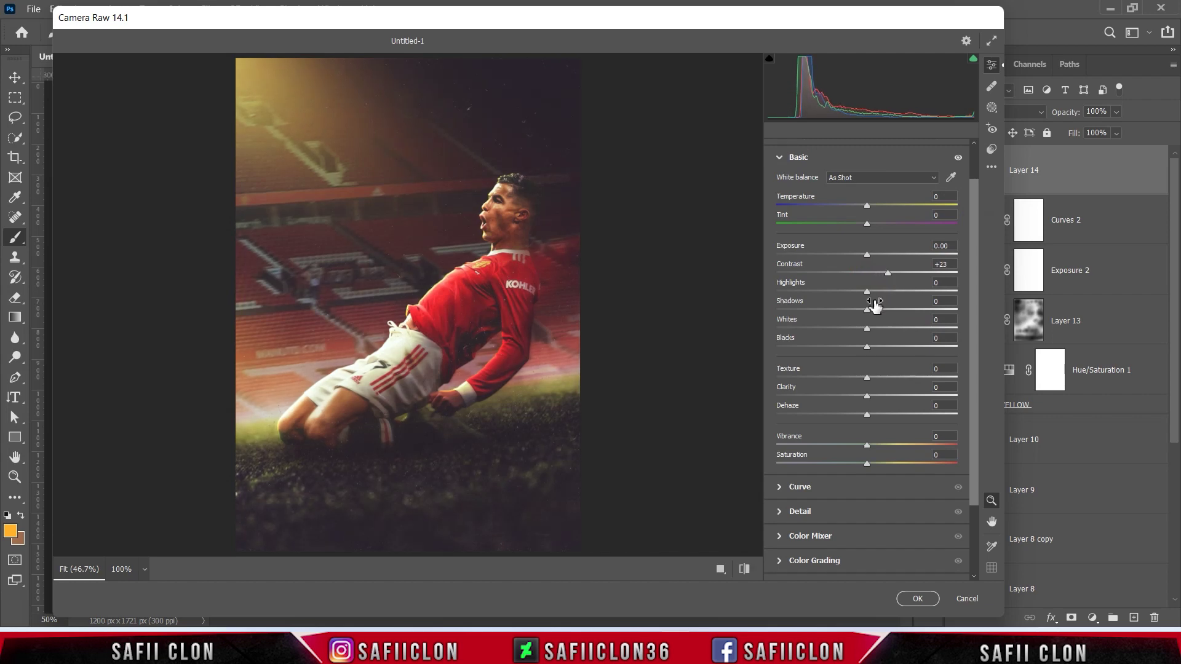
pyautogui.moveTo(867, 292); pyautogui.dragTo(857, 291)
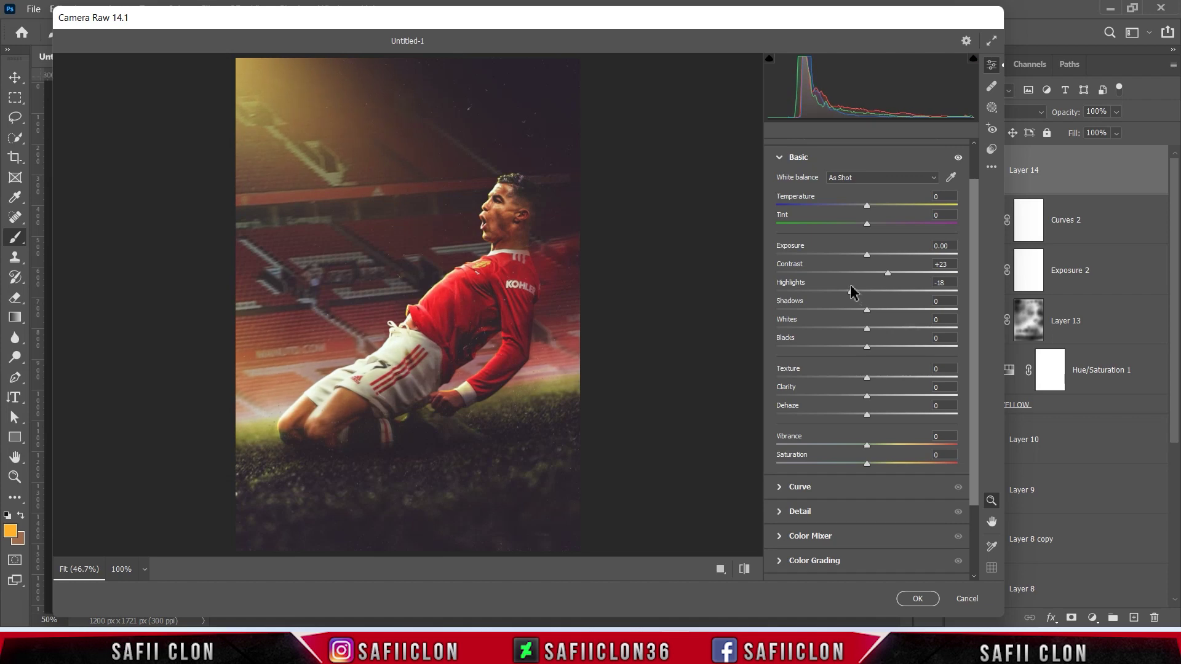
pyautogui.moveTo(867, 310); pyautogui.dragTo(859, 310)
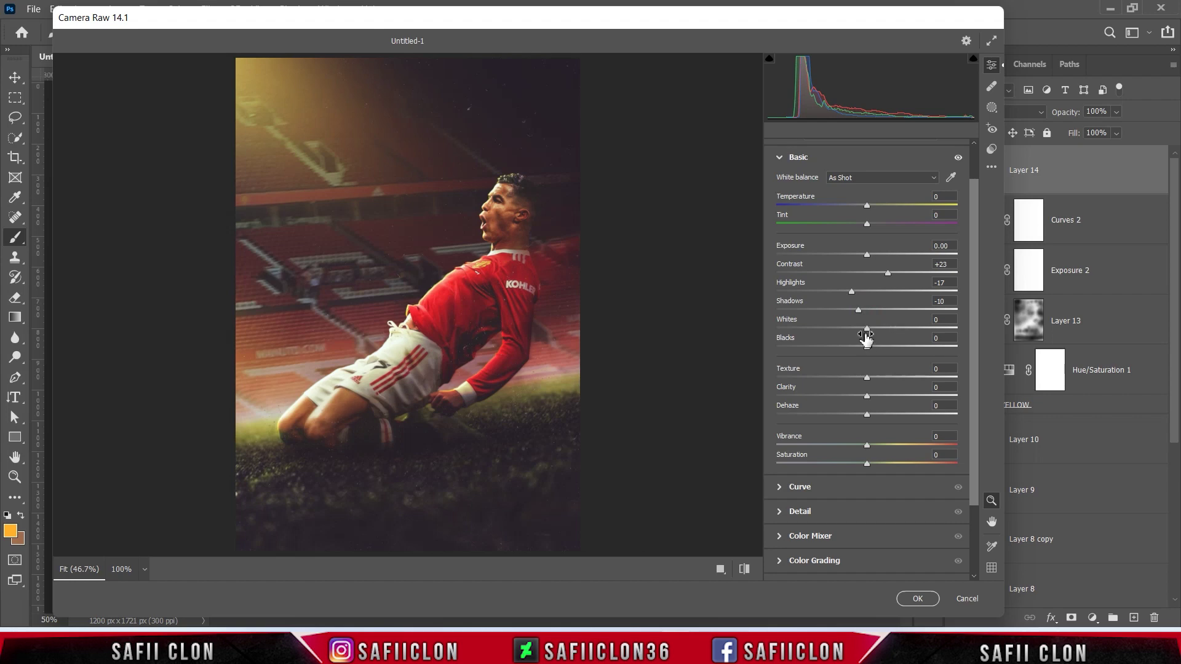
pyautogui.moveTo(867, 329); pyautogui.dragTo(880, 329)
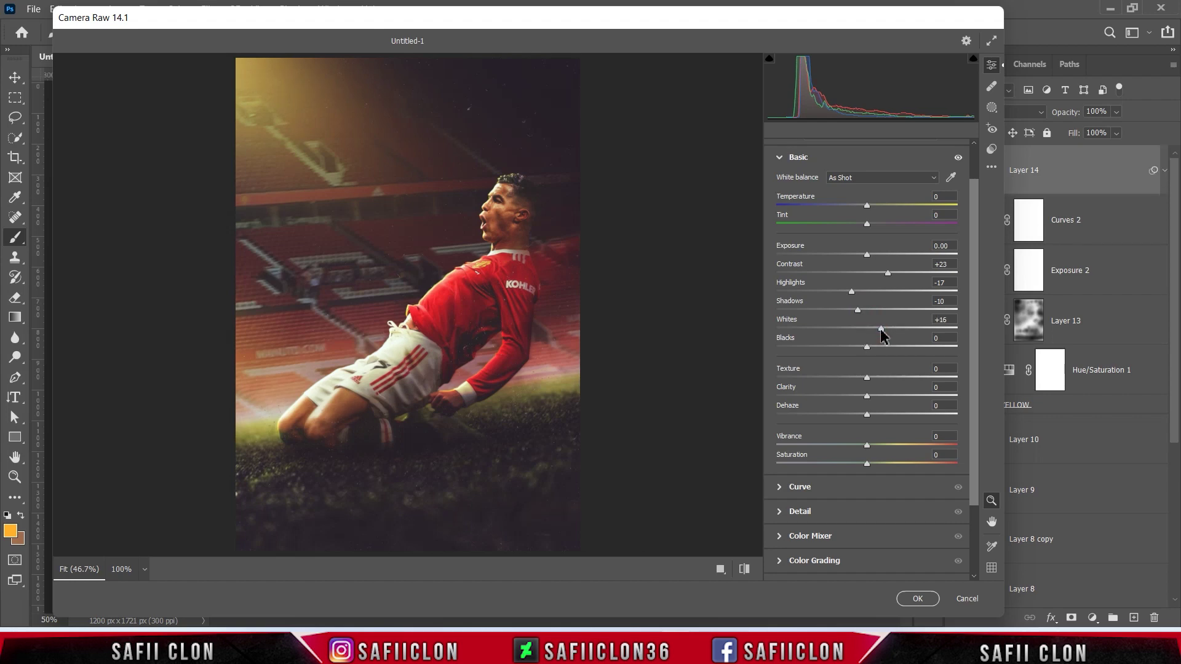
pyautogui.moveTo(866, 346); pyautogui.dragTo(877, 347)
pyautogui.moveTo(868, 398); pyautogui.dragTo(888, 398)
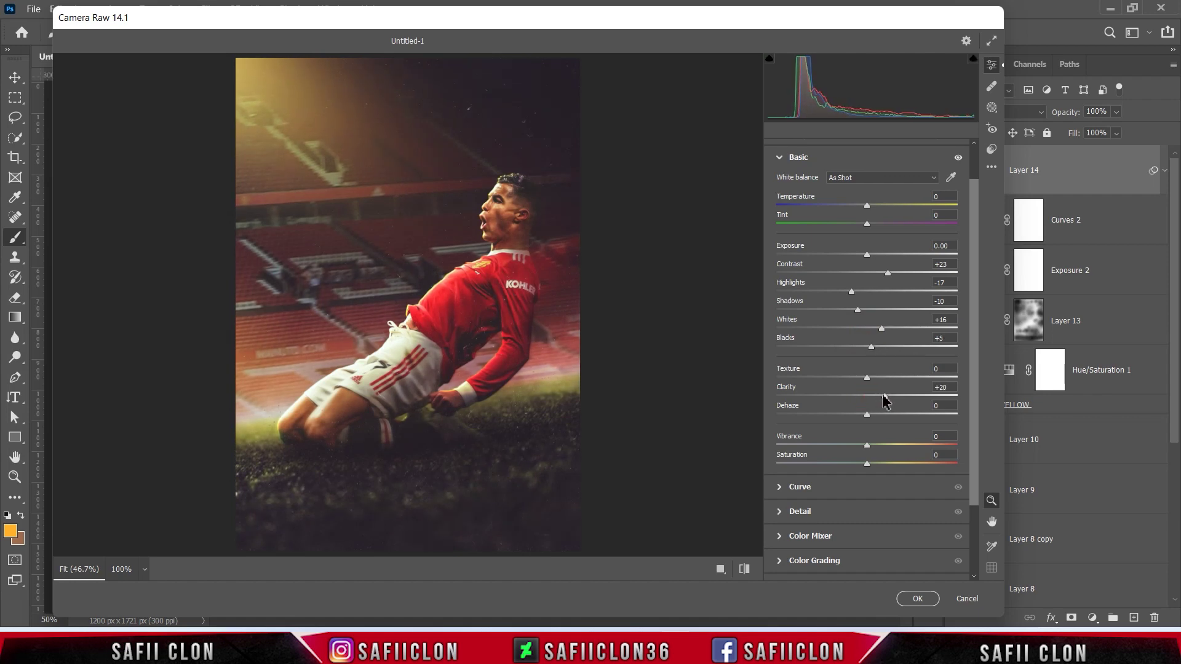
pyautogui.moveTo(976, 320); pyautogui.dragTo(976, 391)
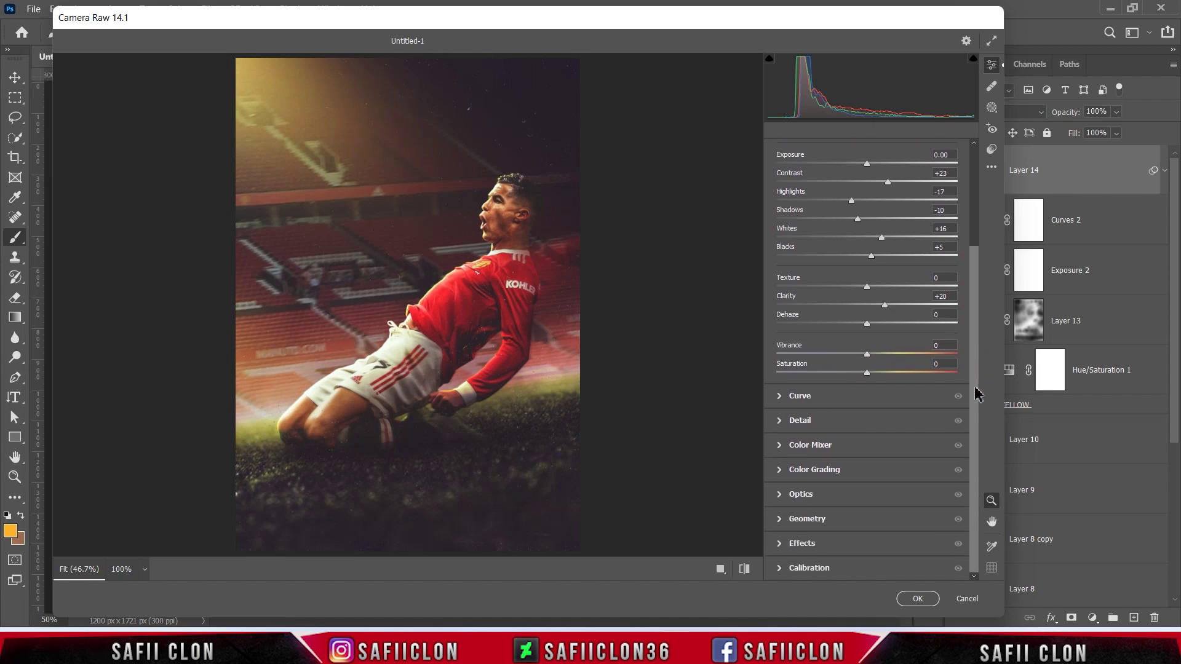
# Set Detail sharpening to 66
pyautogui.click(800, 421)
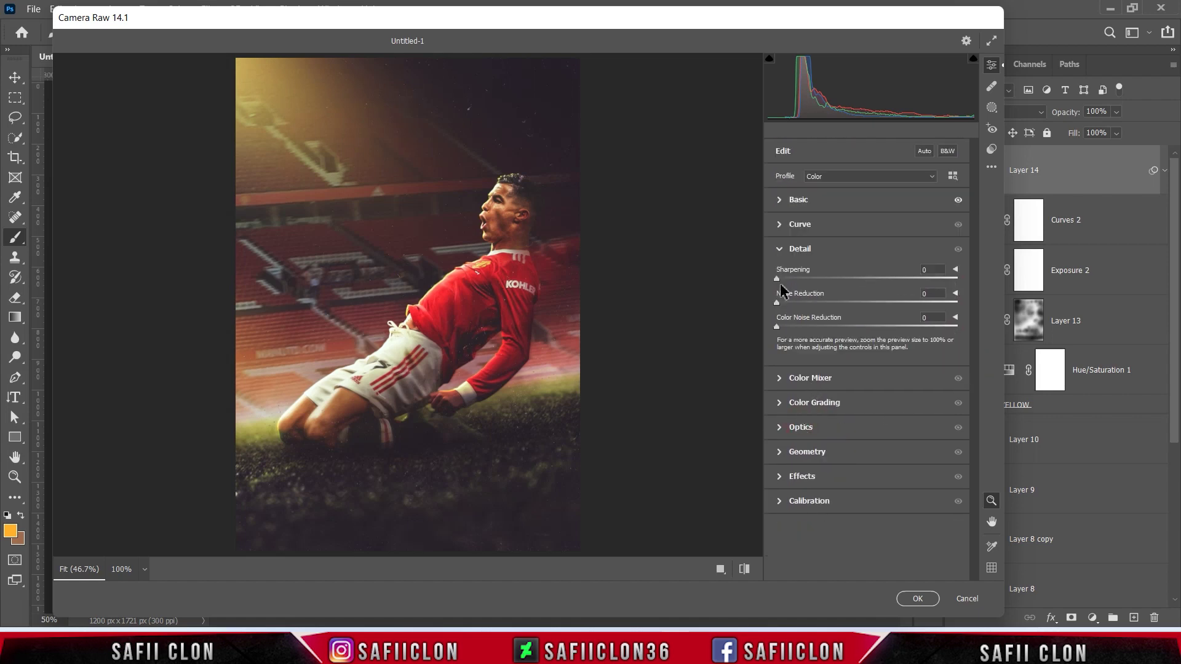
pyautogui.moveTo(776, 279); pyautogui.dragTo(855, 279)
pyautogui.moveTo(855, 278); pyautogui.dragTo(857, 278)
# Boost warm saturation and set luminance Reds +18, Oranges +12, Yellows +3, Magentas -20
pyautogui.click(817, 381)
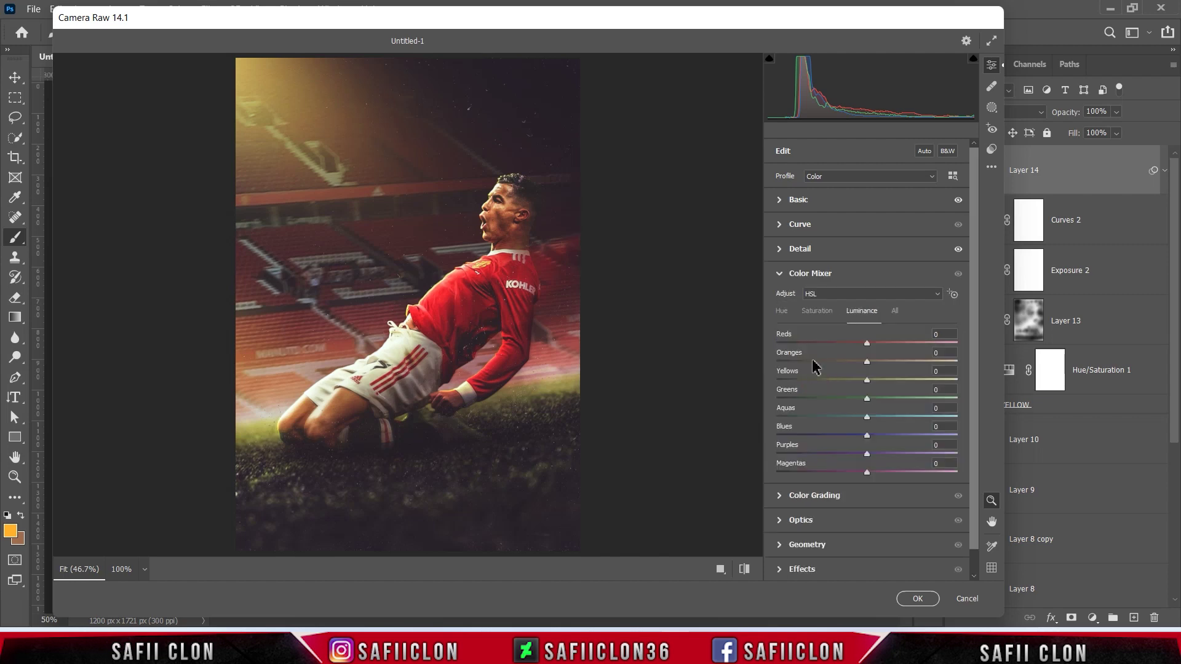
pyautogui.click(784, 311)
pyautogui.click(816, 313)
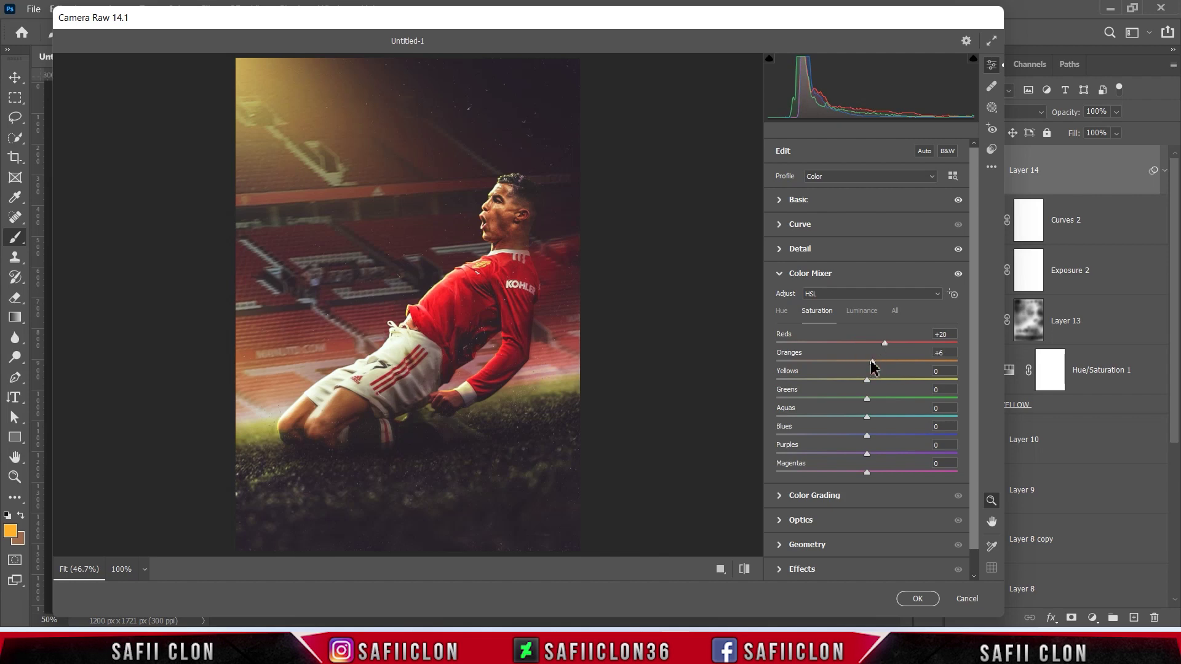
pyautogui.moveTo(867, 379); pyautogui.dragTo(877, 378)
pyautogui.click(864, 313)
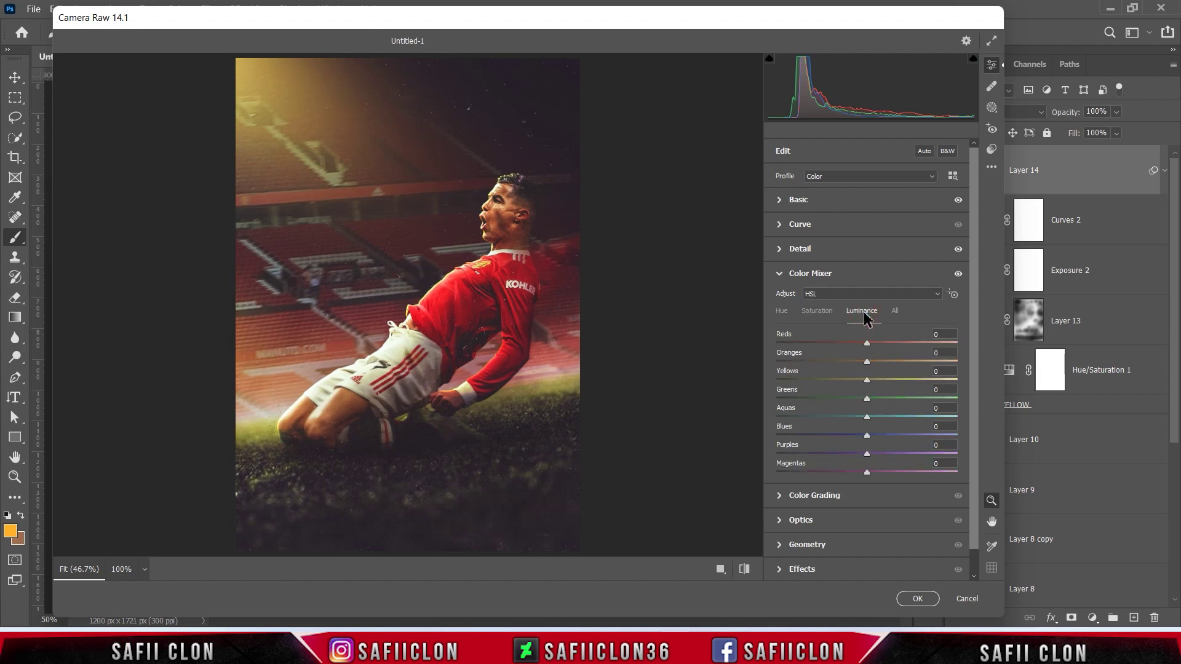
pyautogui.moveTo(867, 343); pyautogui.dragTo(893, 353)
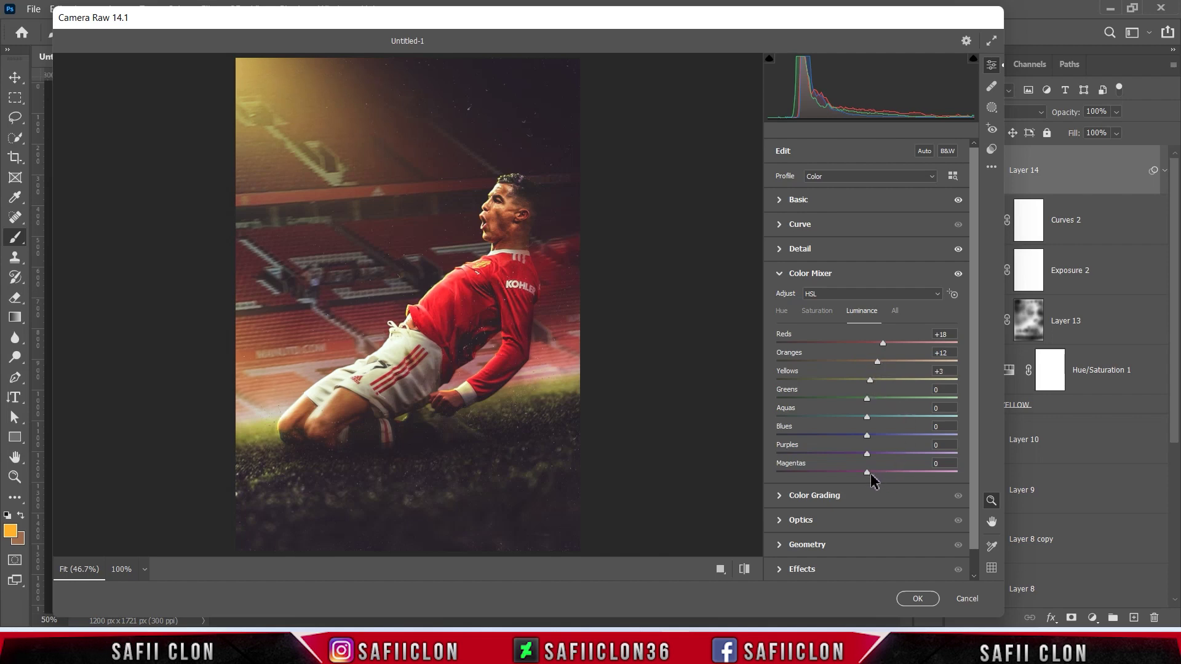
pyautogui.moveTo(868, 471); pyautogui.dragTo(851, 484)
# In Color Grading, tint the shadows, then give highlights hue 196, saturation 17 and balance +14
pyautogui.click(811, 497)
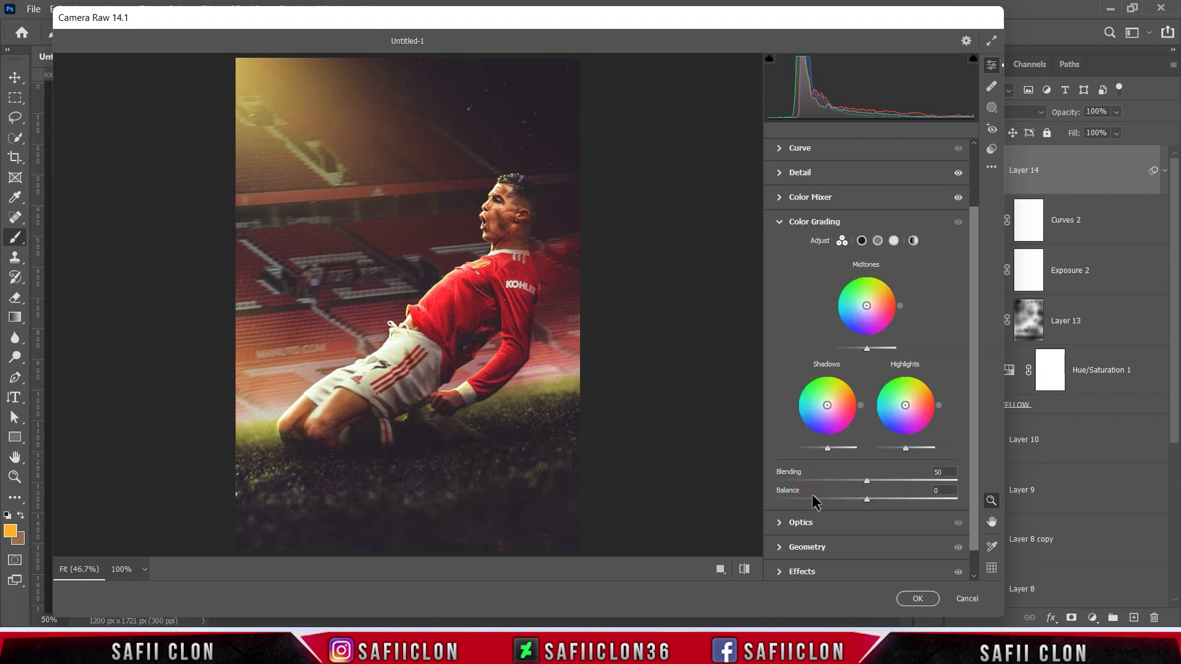
pyautogui.click(861, 242)
pyautogui.moveTo(777, 412); pyautogui.dragTo(818, 412)
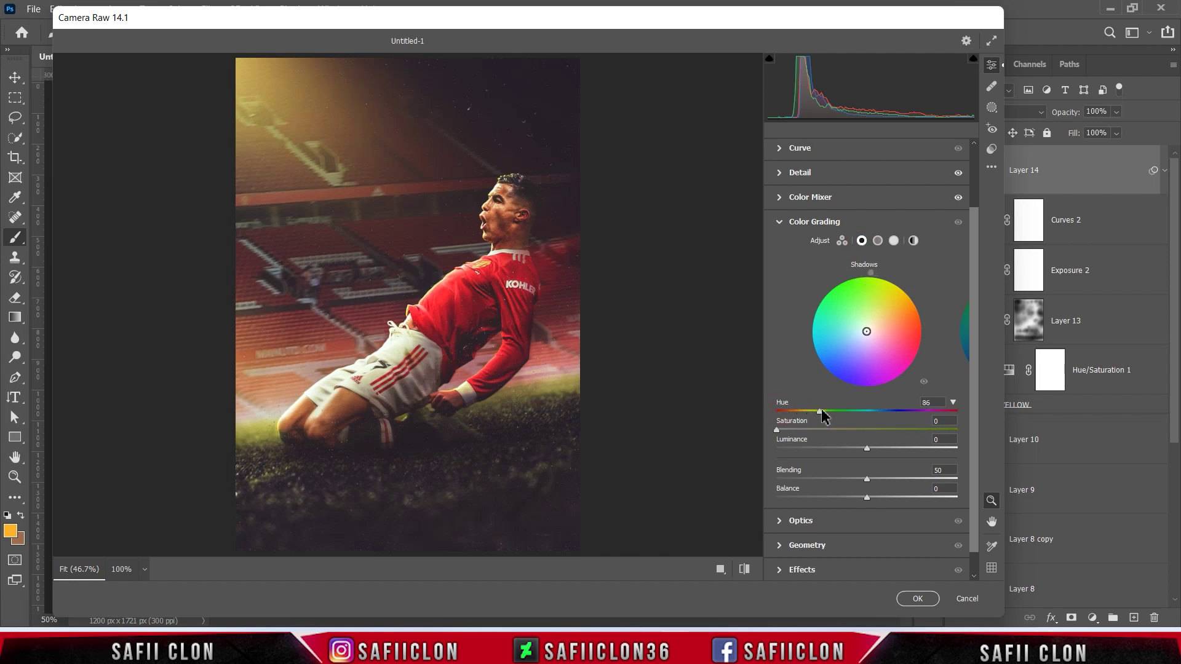
pyautogui.moveTo(821, 409); pyautogui.dragTo(803, 430)
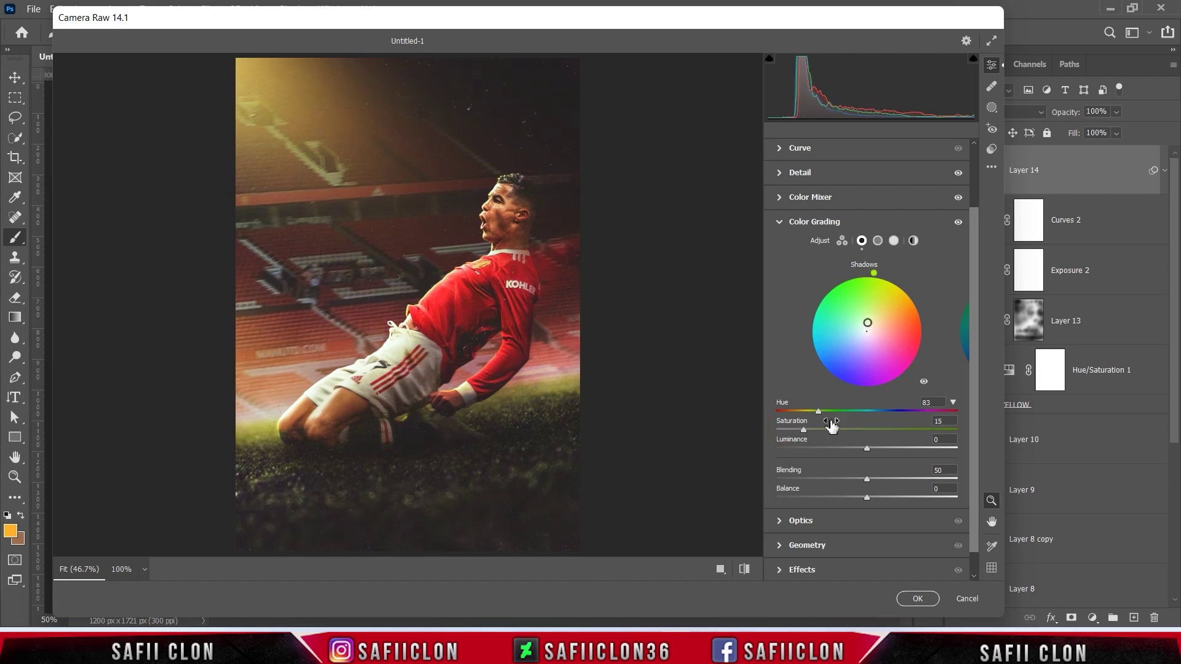
pyautogui.click(894, 241)
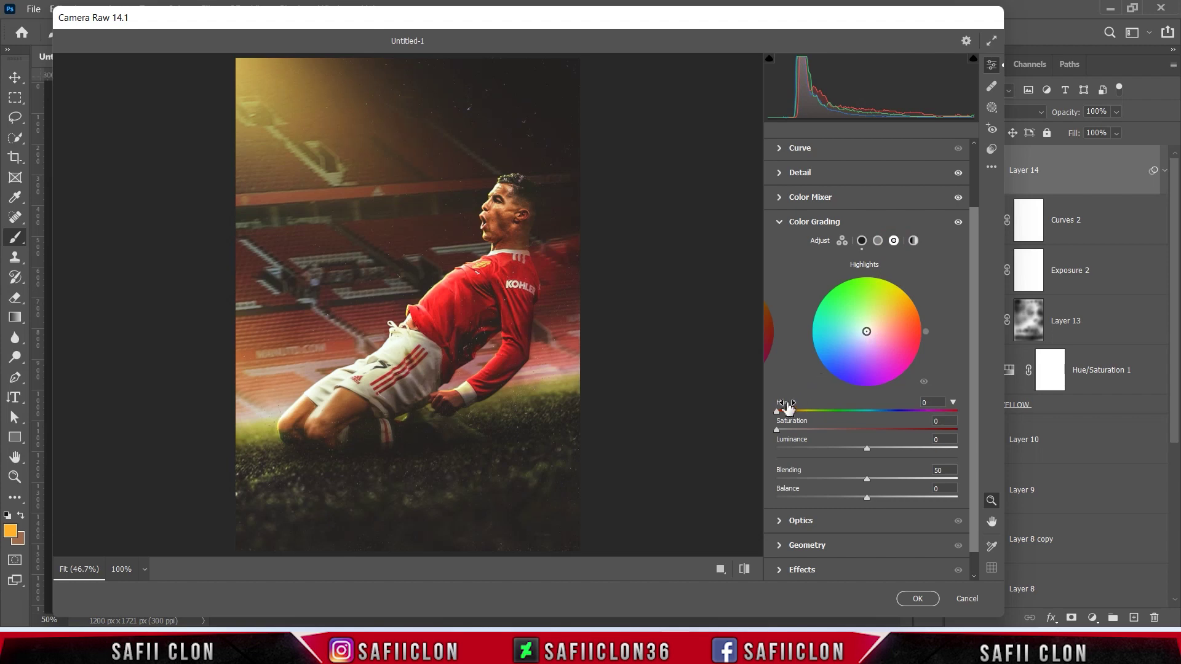
pyautogui.moveTo(776, 411)
pyautogui.mouseDown()
pyautogui.moveTo(880, 411)
pyautogui.moveTo(875, 418)
pyautogui.mouseUp()
pyautogui.moveTo(777, 430); pyautogui.dragTo(808, 434)
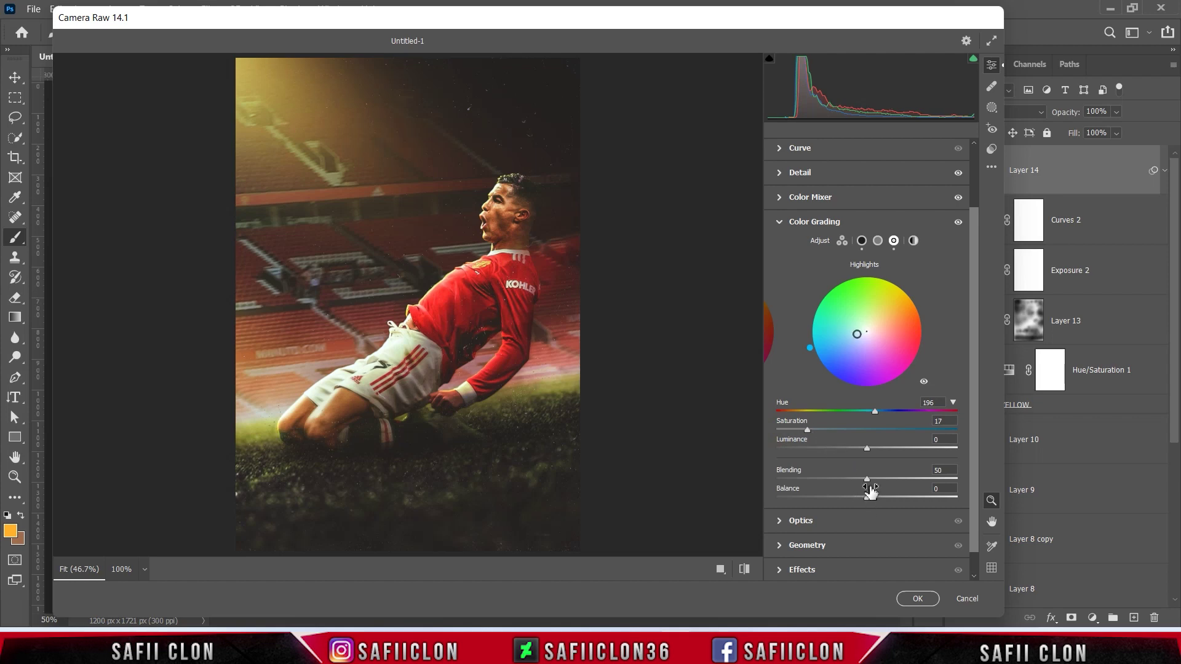
pyautogui.moveTo(866, 498); pyautogui.dragTo(877, 499)
pyautogui.click(802, 570)
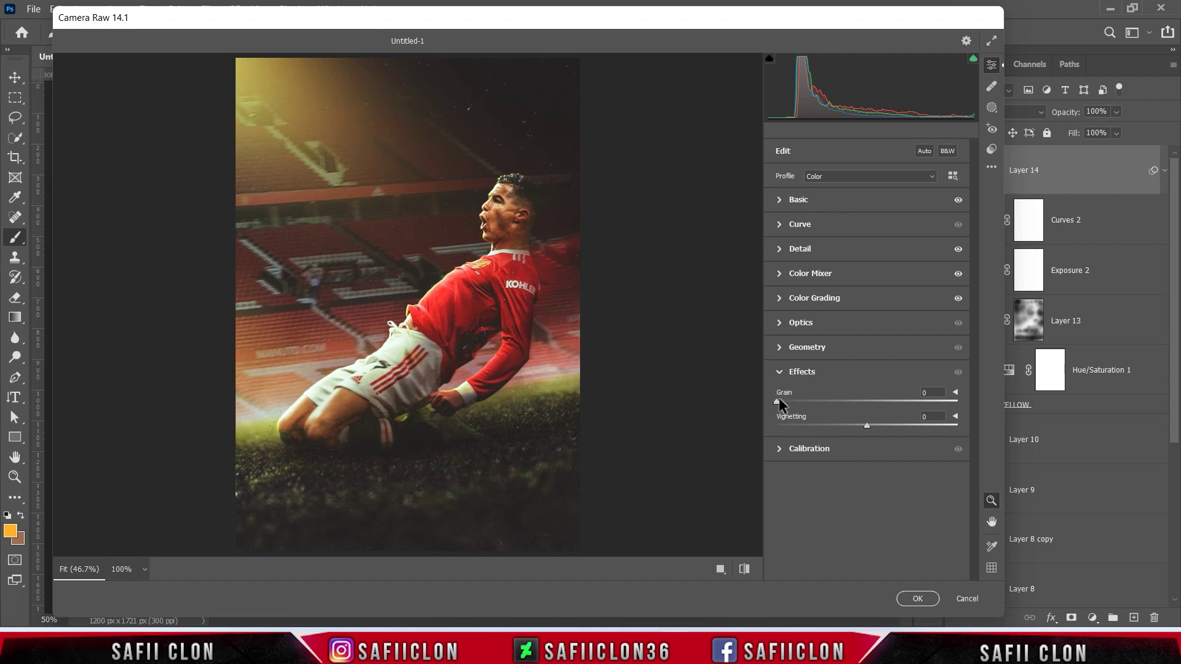
# Add film grain and set Calibration Red Primary hue -9, Green Primary hue +14, saturation -11
pyautogui.moveTo(781, 400); pyautogui.dragTo(815, 406)
pyautogui.click(809, 449)
pyautogui.moveTo(867, 438)
pyautogui.mouseDown()
pyautogui.moveTo(880, 441)
pyautogui.moveTo(860, 448)
pyautogui.mouseUp()
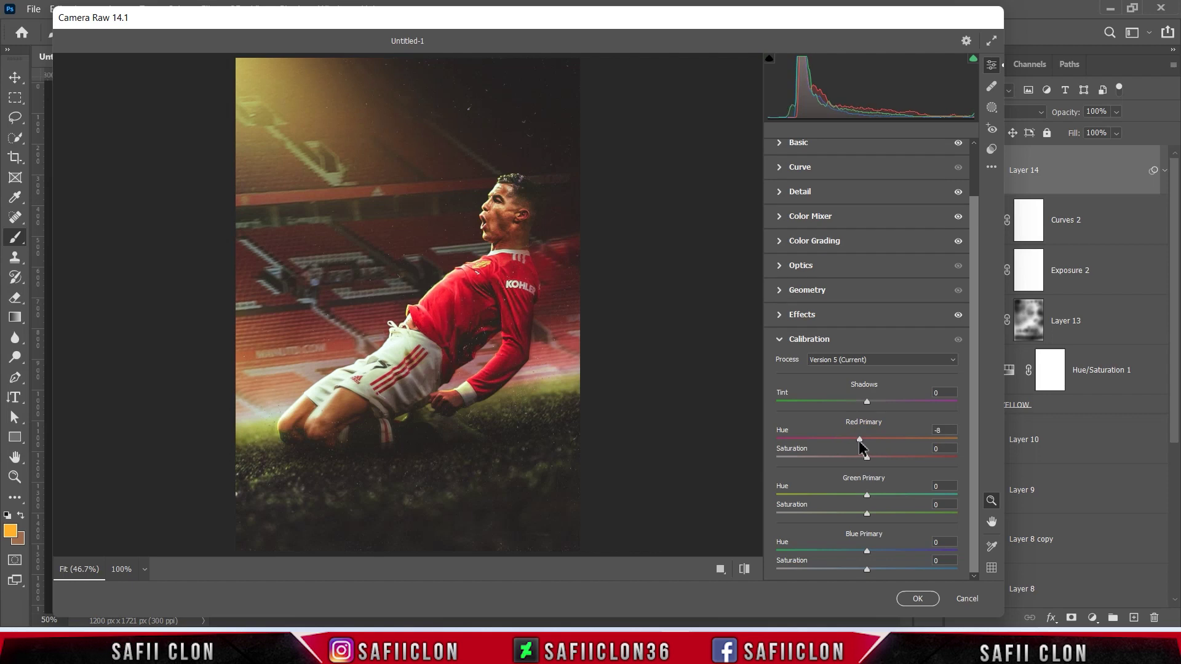
pyautogui.moveTo(867, 495); pyautogui.dragTo(878, 496)
pyautogui.moveTo(870, 517); pyautogui.dragTo(855, 510)
# Draw a rotated radial gradient mask over the upper-left stadium, edge crossing the player's chest
pyautogui.click(995, 110)
pyautogui.click(809, 269)
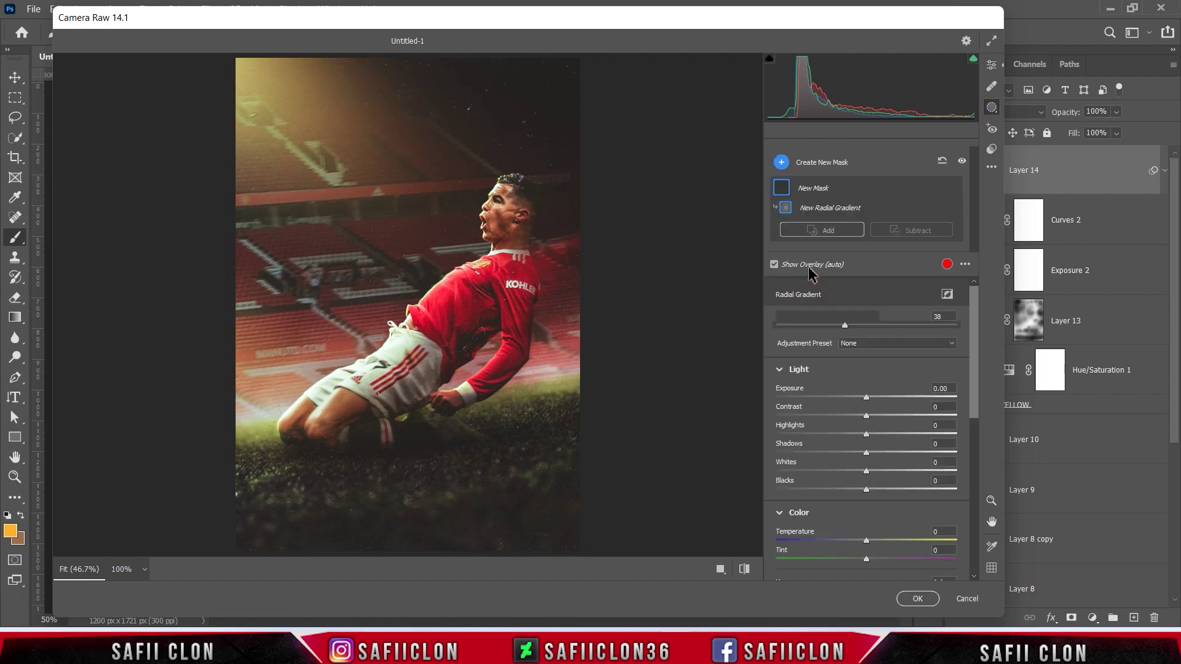
pyautogui.moveTo(343, 186); pyautogui.dragTo(539, 249)
pyautogui.moveTo(553, 191); pyautogui.dragTo(535, 323)
pyautogui.moveTo(382, 138); pyautogui.dragTo(395, 119)
pyautogui.moveTo(343, 188)
pyautogui.mouseDown()
pyautogui.moveTo(349, 173)
pyautogui.moveTo(270, 100)
pyautogui.mouseUp()
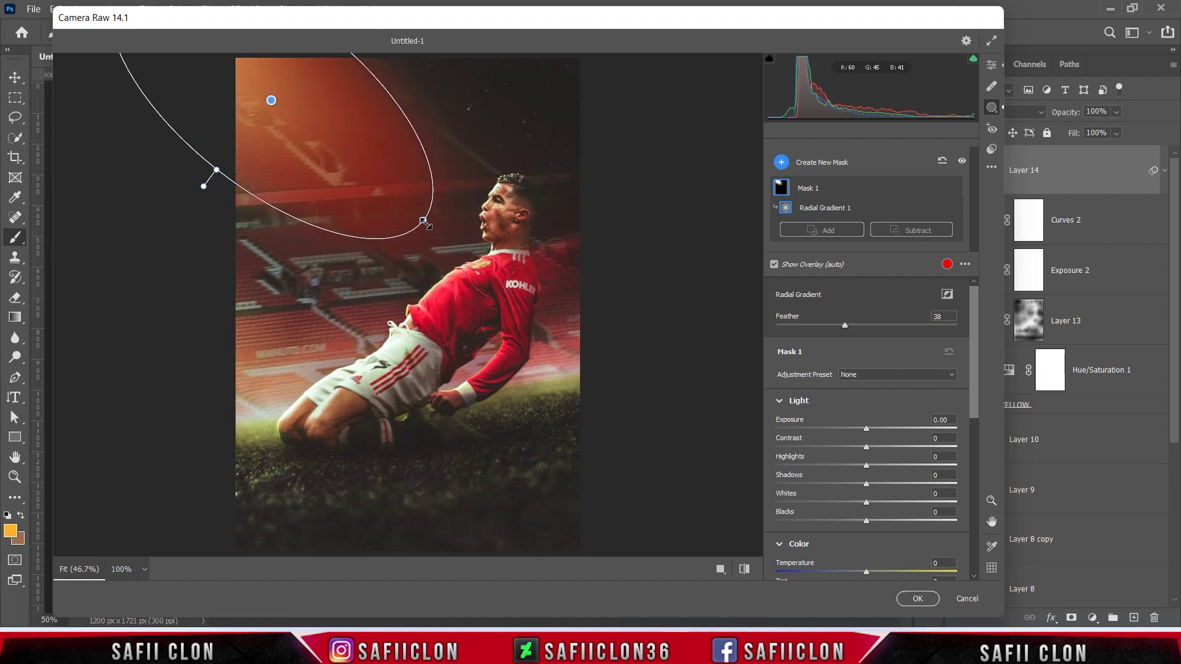
pyautogui.moveTo(424, 222); pyautogui.dragTo(523, 278)
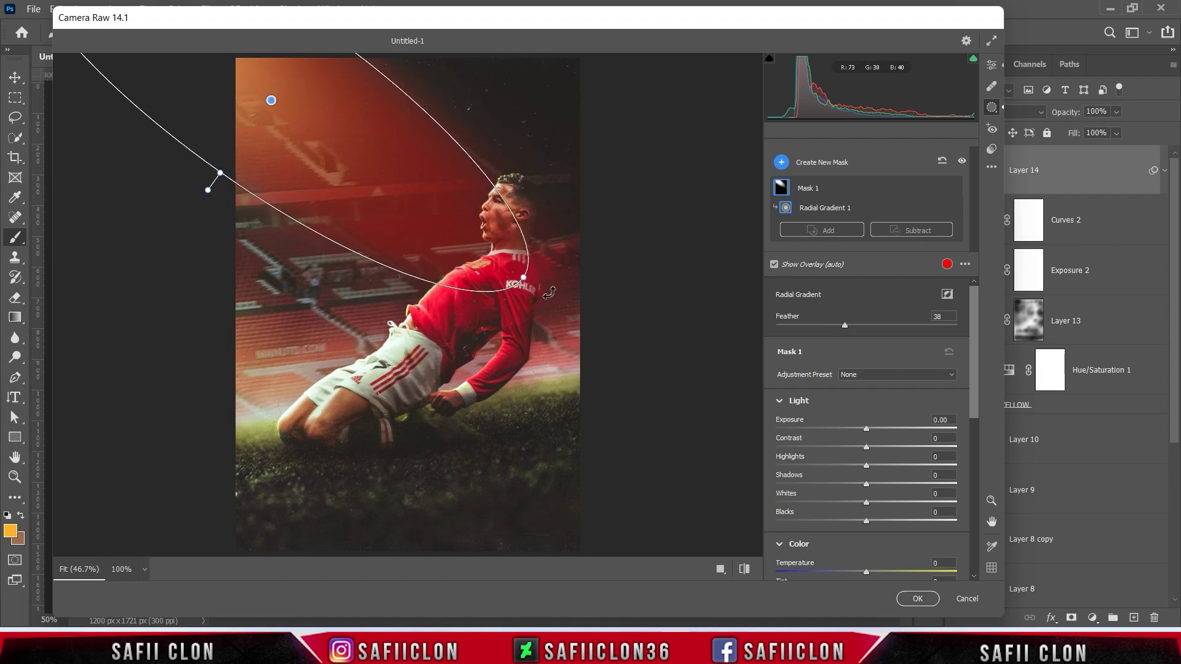
# Set the radial mask to Exposure +0.70, Contrast +41 and Shadows +7, refining the ellipse
pyautogui.moveTo(972, 363); pyautogui.dragTo(973, 381)
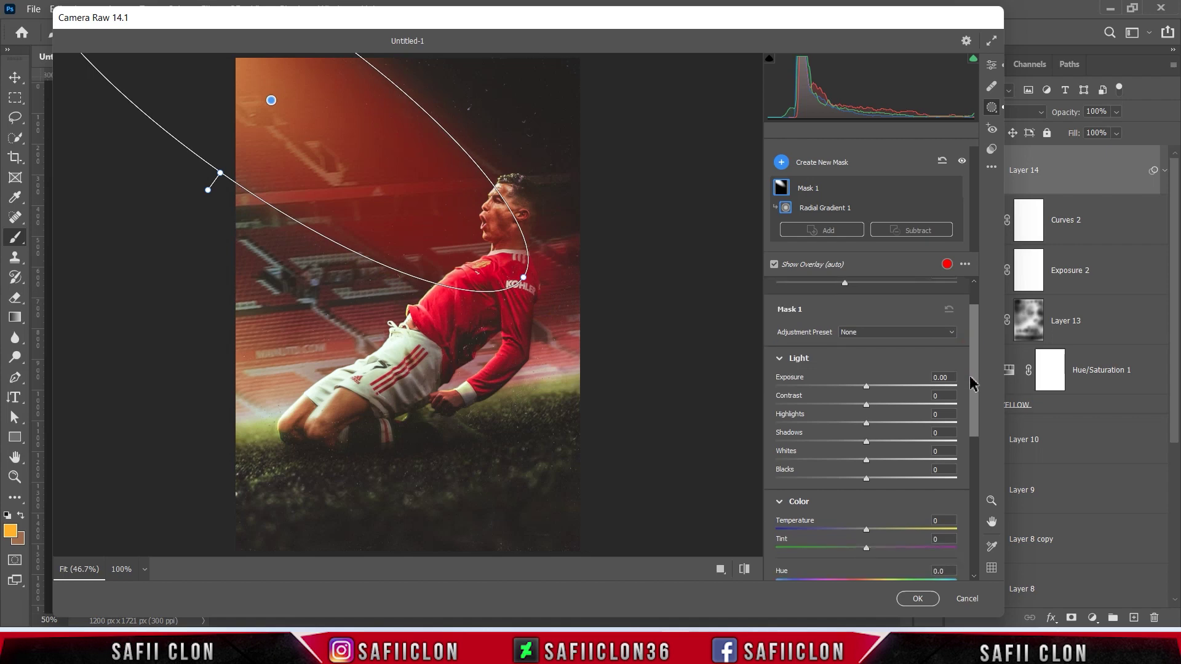
pyautogui.moveTo(868, 386)
pyautogui.mouseDown()
pyautogui.moveTo(887, 387)
pyautogui.moveTo(883, 404)
pyautogui.mouseUp()
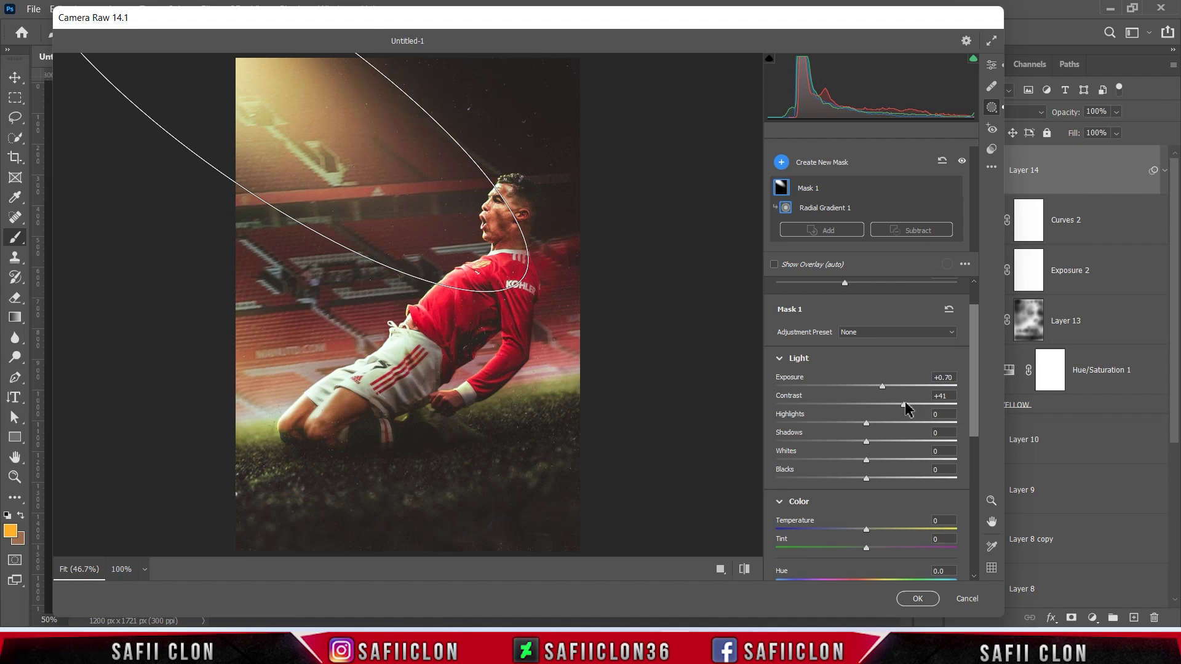
pyautogui.moveTo(865, 441); pyautogui.dragTo(873, 441)
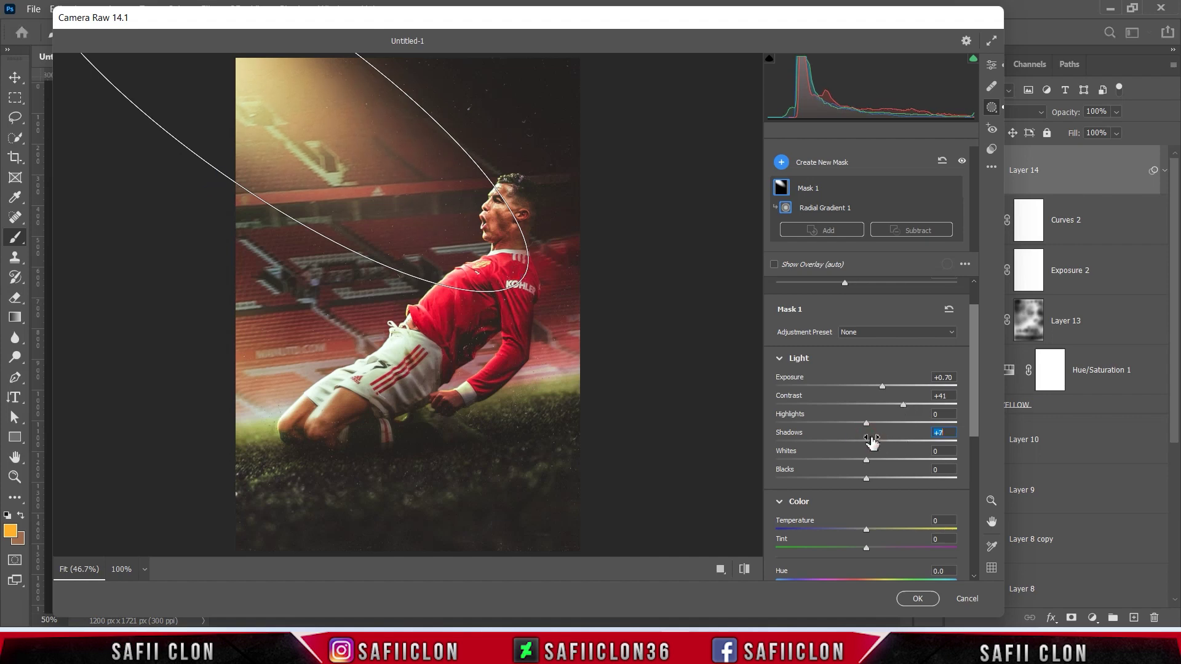
pyautogui.moveTo(548, 316); pyautogui.dragTo(554, 308)
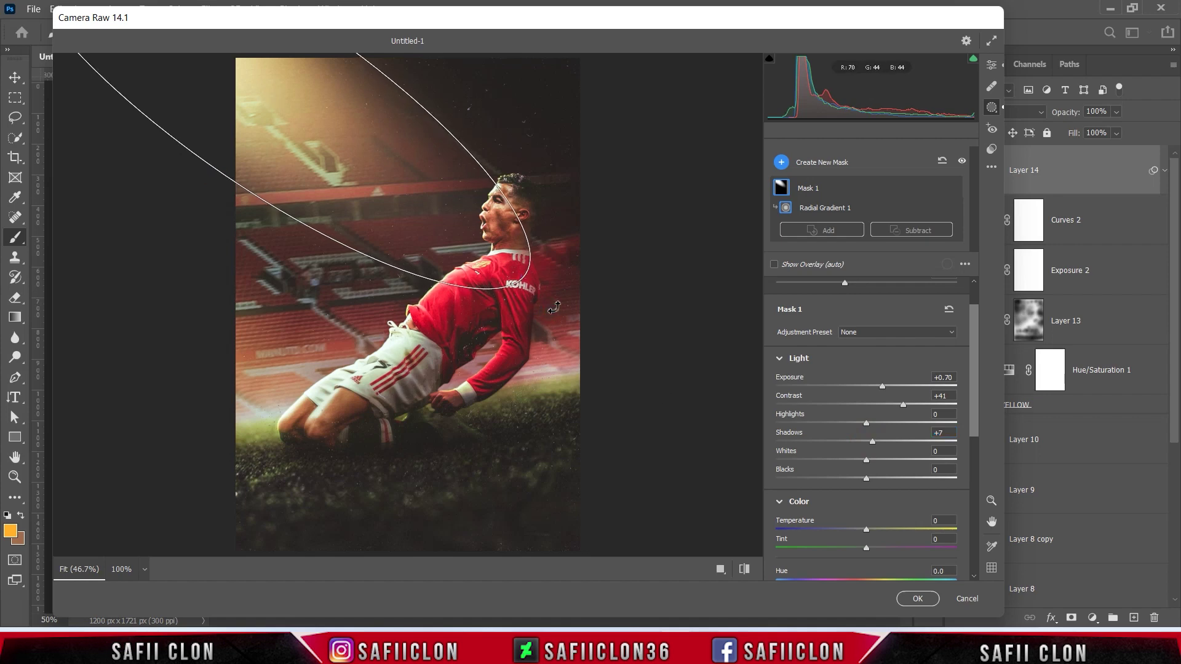
pyautogui.moveTo(222, 179); pyautogui.dragTo(476, 243)
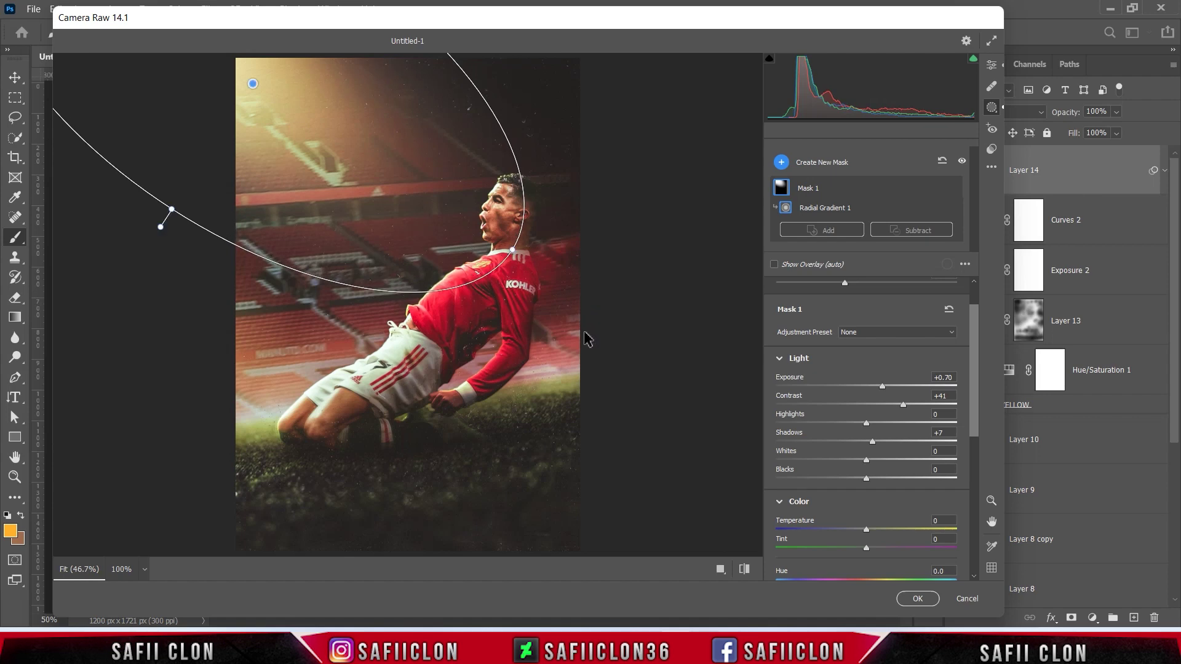
pyautogui.moveTo(460, 234)
pyautogui.mouseDown()
pyautogui.moveTo(508, 269)
pyautogui.moveTo(462, 243)
pyautogui.mouseUp()
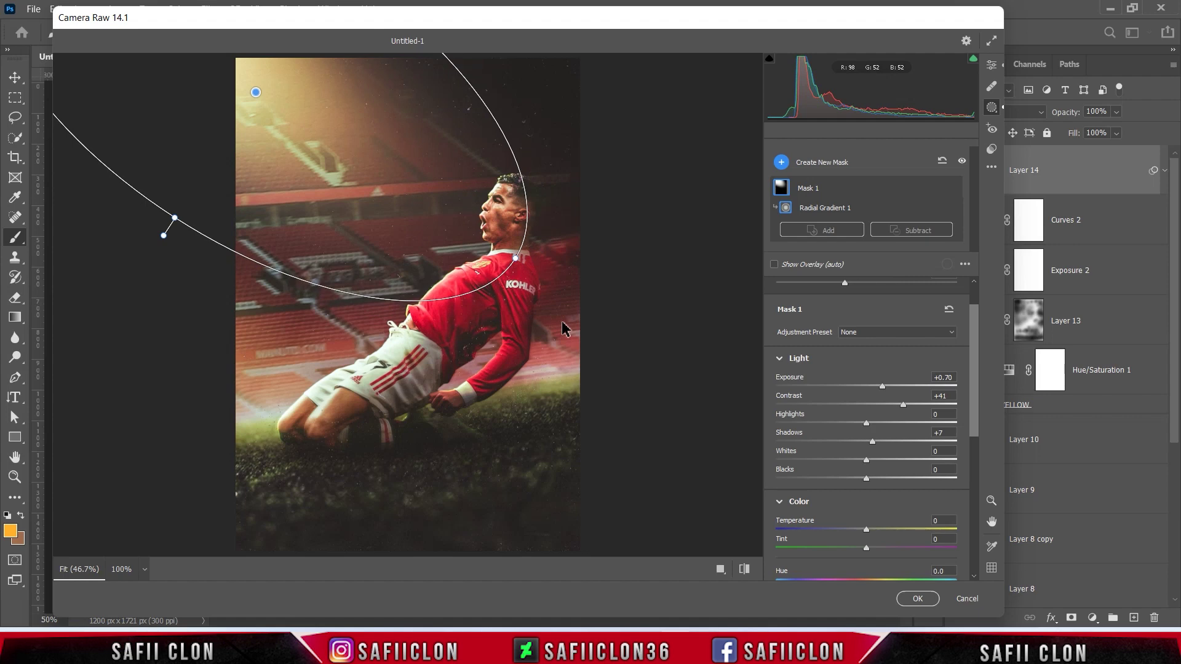
pyautogui.moveTo(551, 310); pyautogui.dragTo(543, 300)
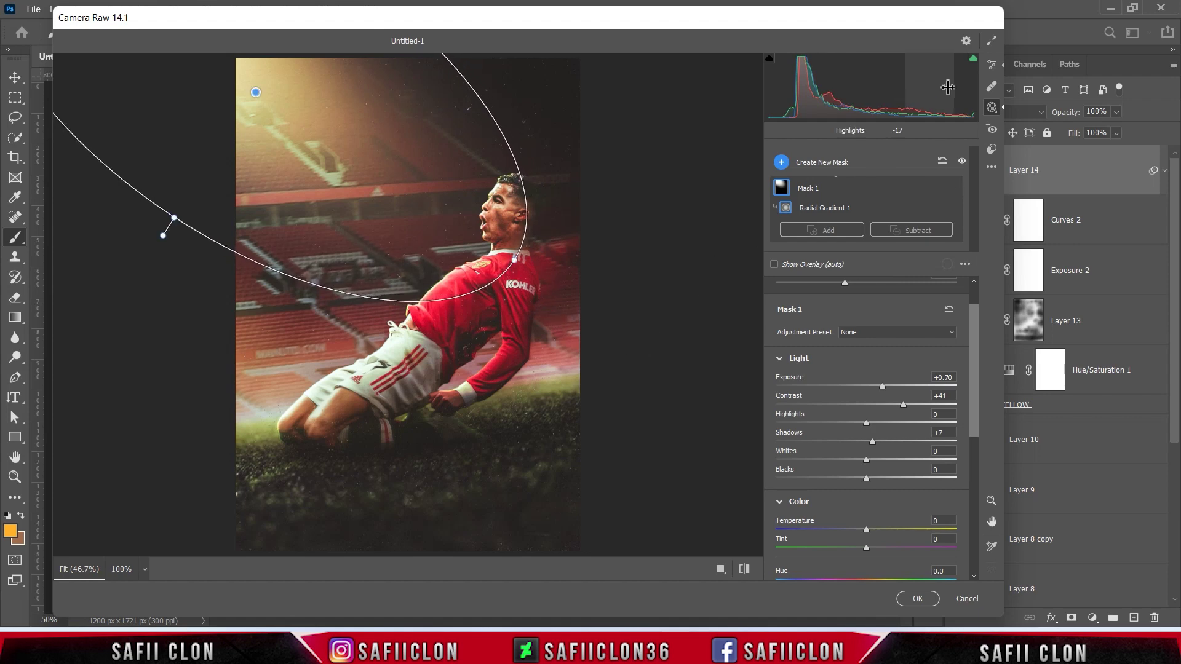
pyautogui.click(991, 69)
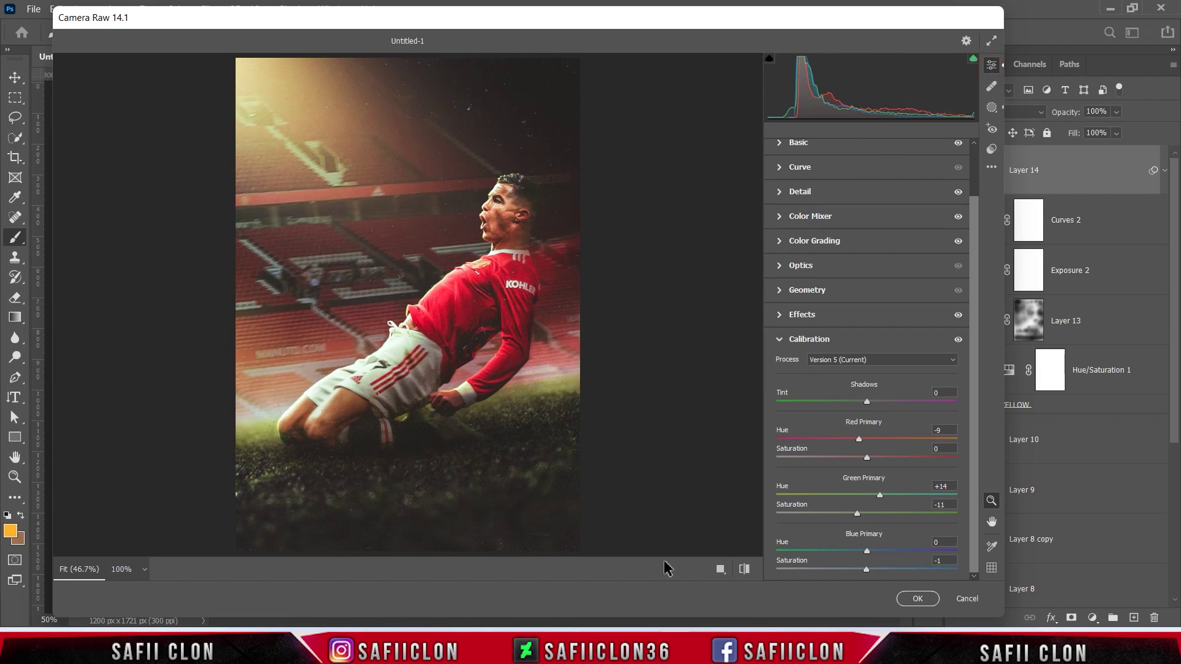
# Compare the grade in Before/After view, then apply the Camera Raw filter to Layer 14
pyautogui.click(718, 572)
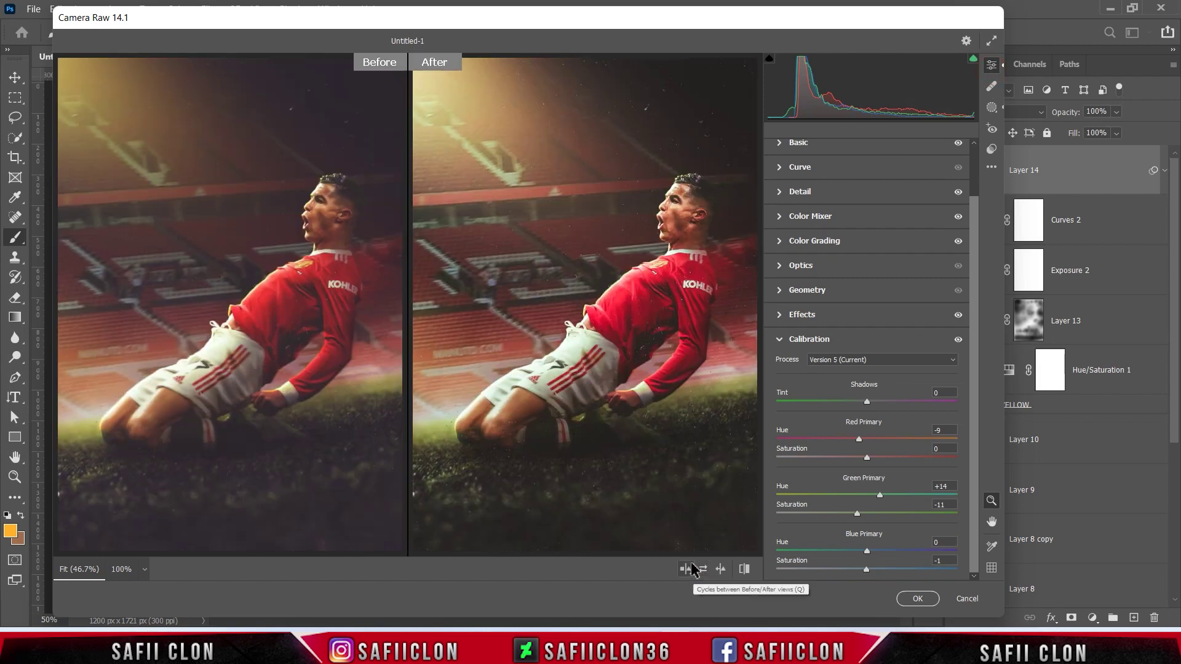
pyautogui.click(689, 571)
pyautogui.click(689, 571)
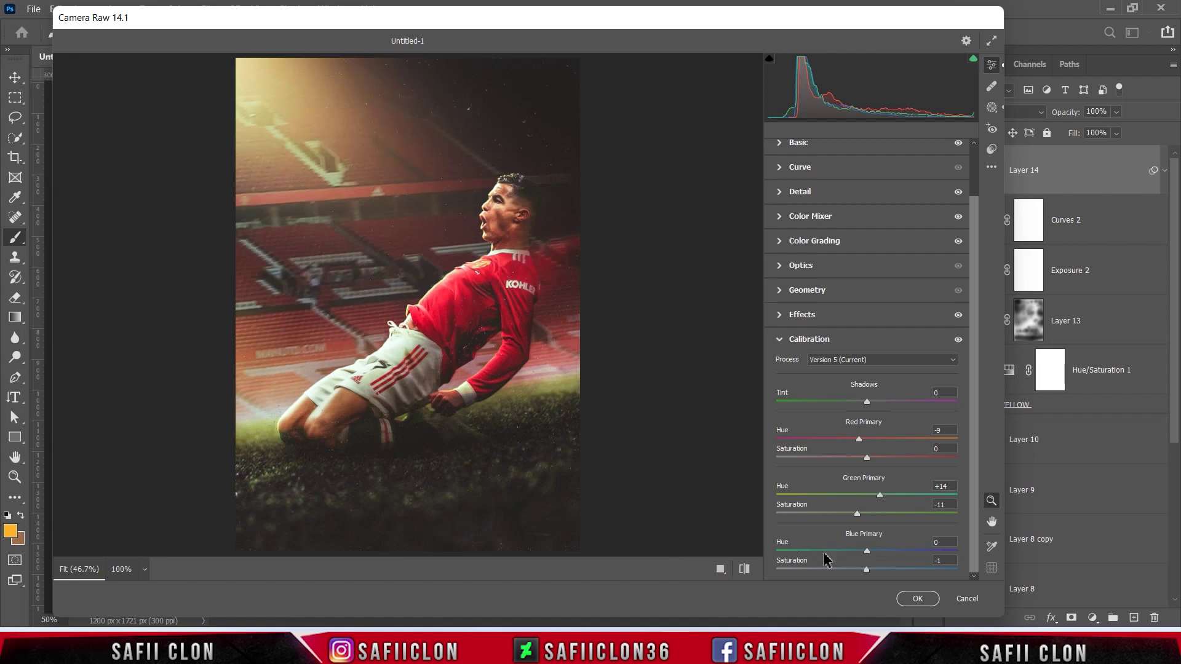
pyautogui.click(910, 603)
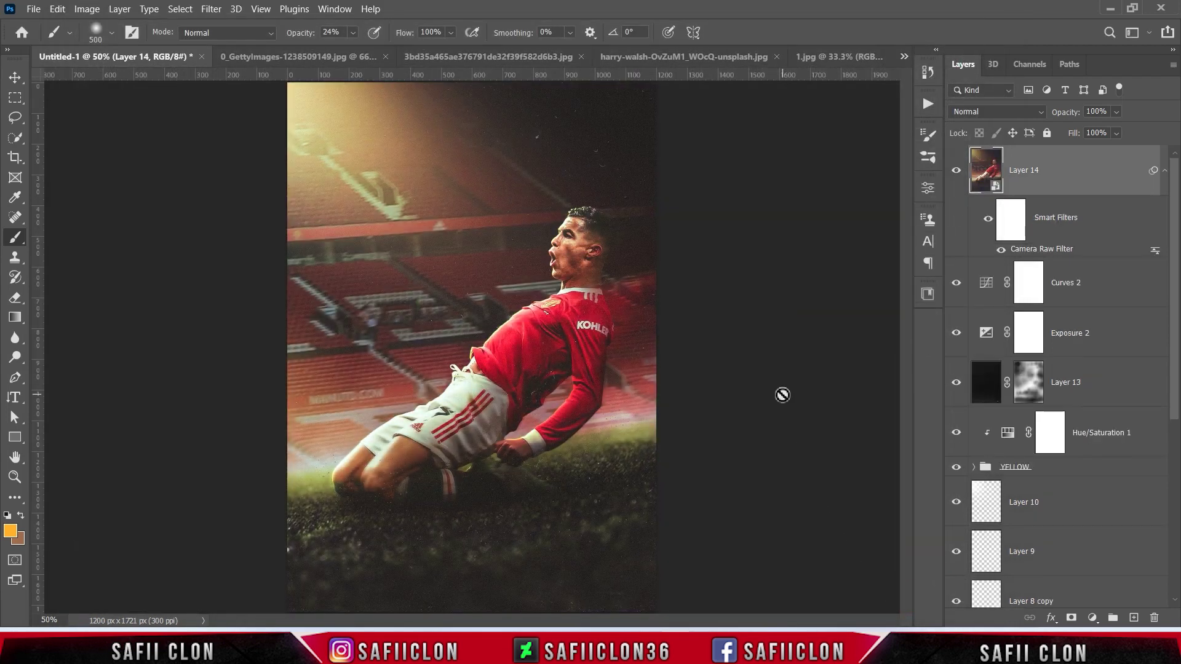
# Review the poster at different zooms, then select all layers from Layer 14 down to BACKGROUND
pyautogui.hotkey('ctrl', '-')
pyautogui.hotkey('ctrl', '-')
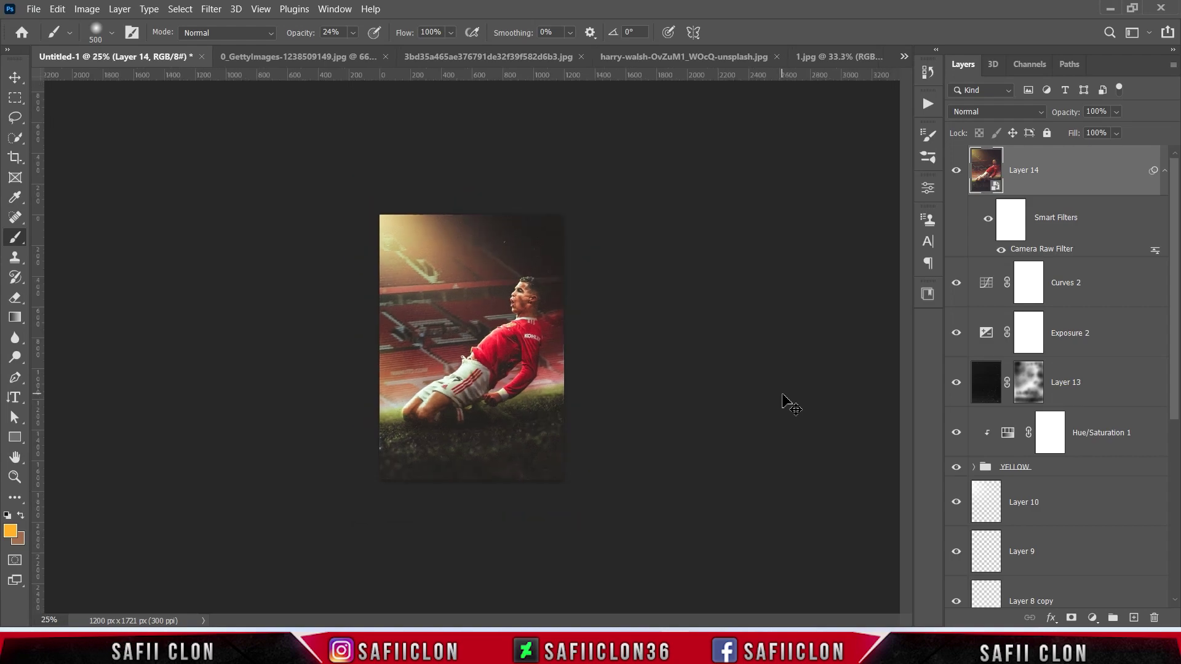
pyautogui.hotkey('ctrl', '+')
pyautogui.hotkey('ctrl', '+')
pyautogui.hotkey('ctrl', '+')
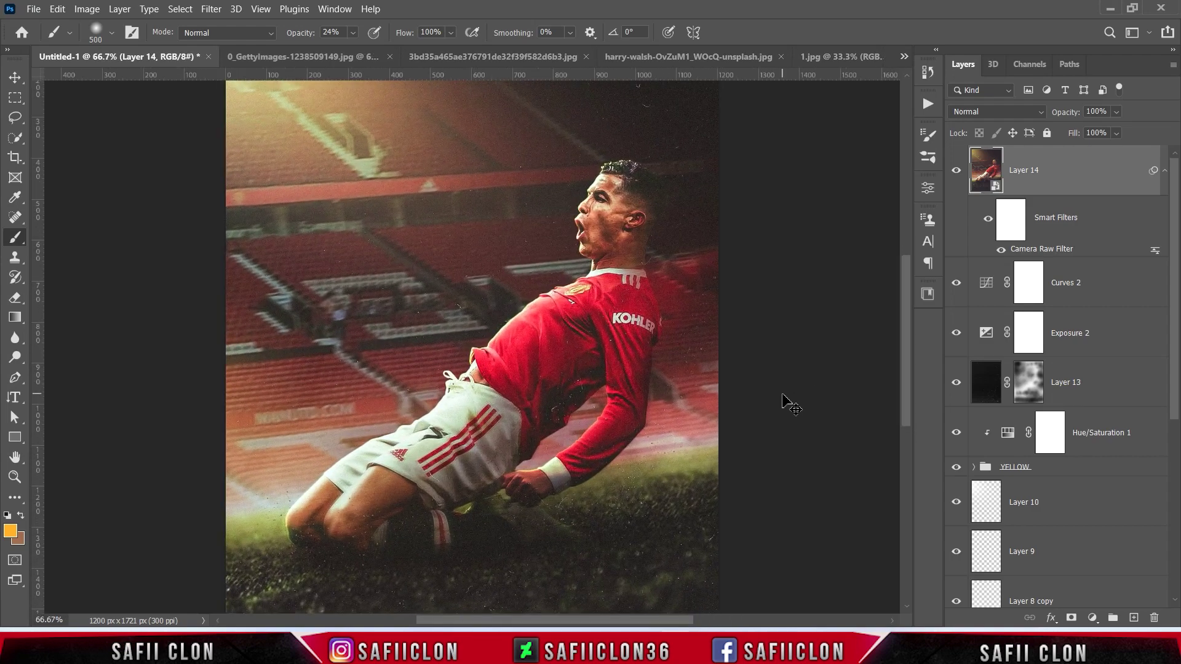
pyautogui.hotkey('ctrl', '+')
pyautogui.hotkey('ctrl', '-')
pyautogui.hotkey('ctrl', '-')
pyautogui.hotkey('ctrl', '-')
pyautogui.hotkey('ctrl', '-')
pyautogui.hotkey('ctrl', '+')
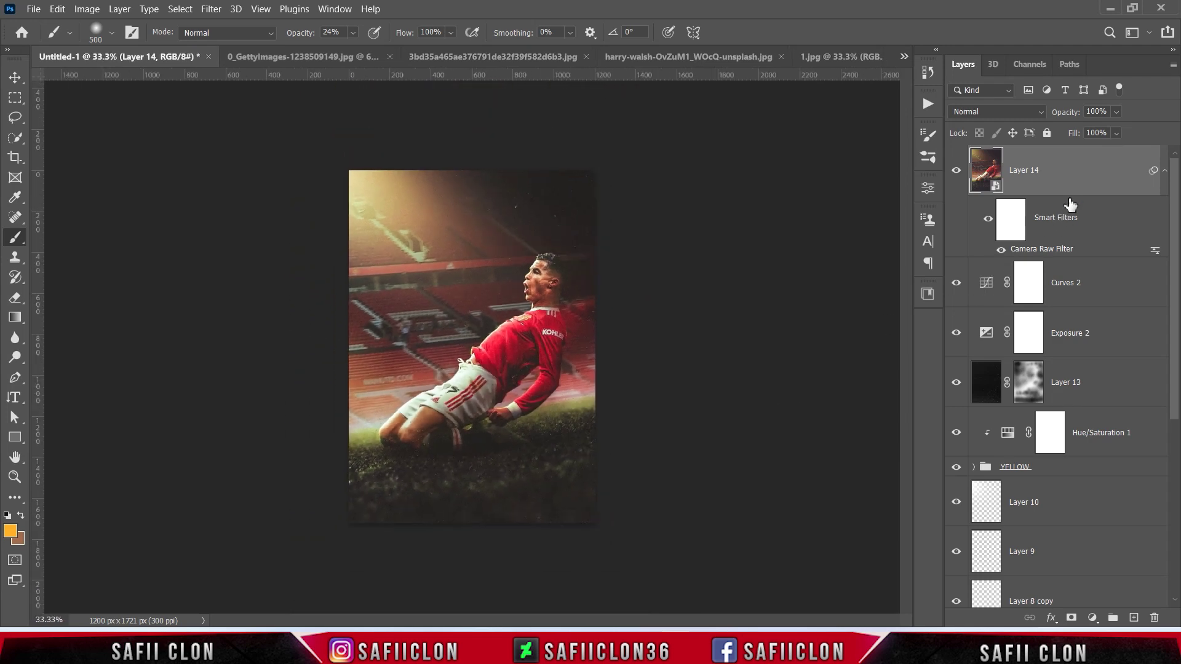
pyautogui.moveTo(1174, 257); pyautogui.dragTo(1178, 431)
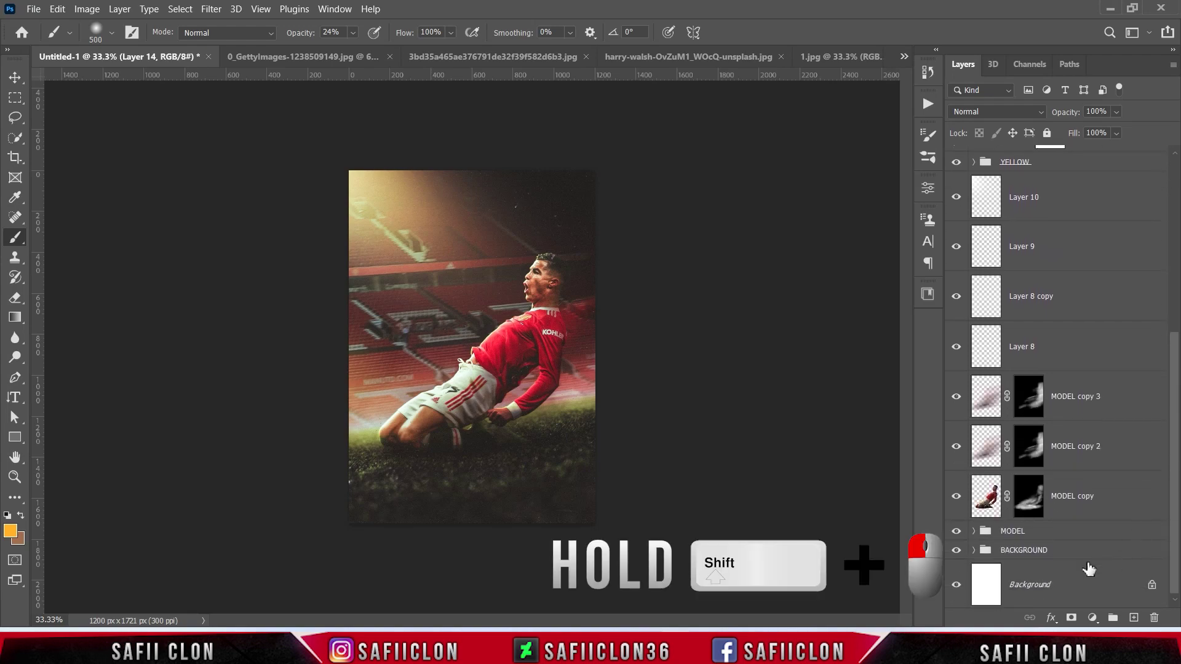
pyautogui.keyDown('shift'); pyautogui.click(1058, 557); pyautogui.keyUp('shift')
# Group the selected layers as EDIT and toggle its visibility to check the result
pyautogui.rightClick(1057, 557)
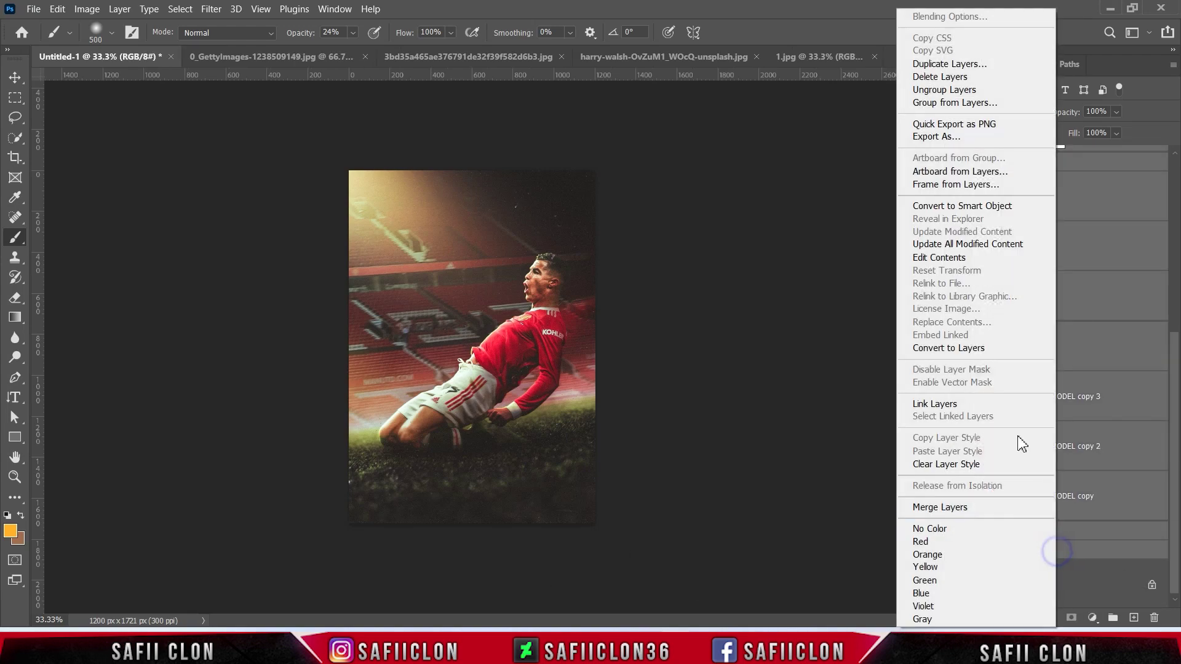
pyautogui.click(926, 100)
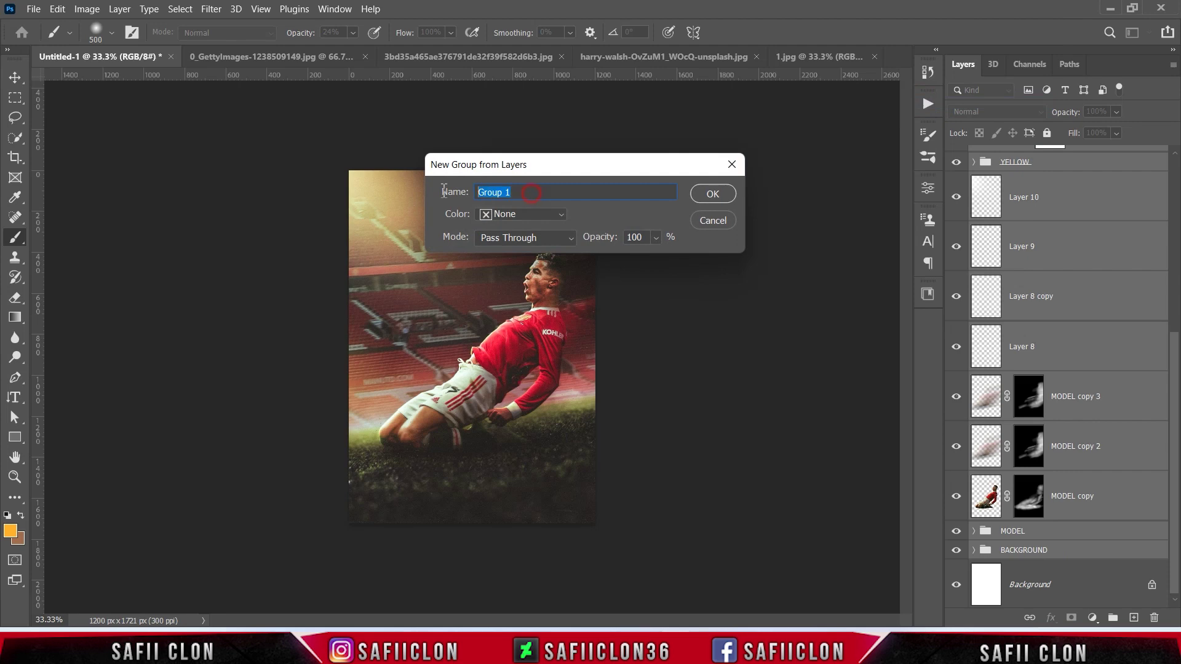
pyautogui.write('EDIT')
pyautogui.click(723, 201)
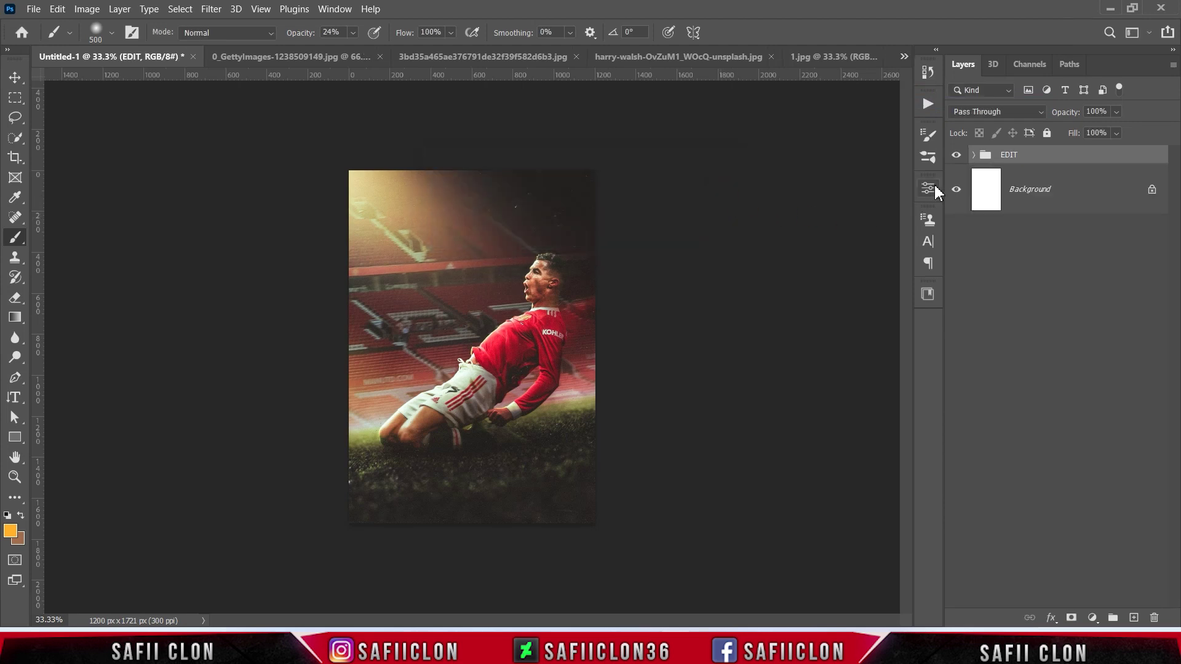
pyautogui.click(956, 155)
pyautogui.hotkey('ctrl', '+')
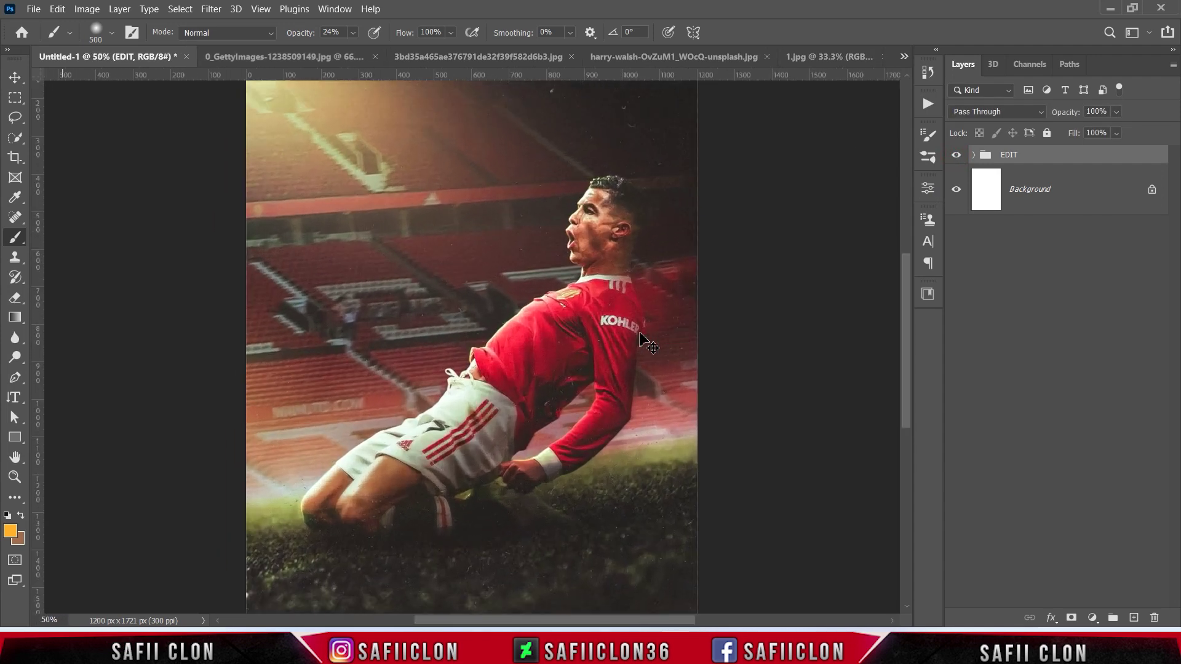
pyautogui.hotkey('ctrl', '+')
pyautogui.hotkey('ctrl', '-')
pyautogui.hotkey('ctrl', '-')
pyautogui.hotkey('ctrl', '+')
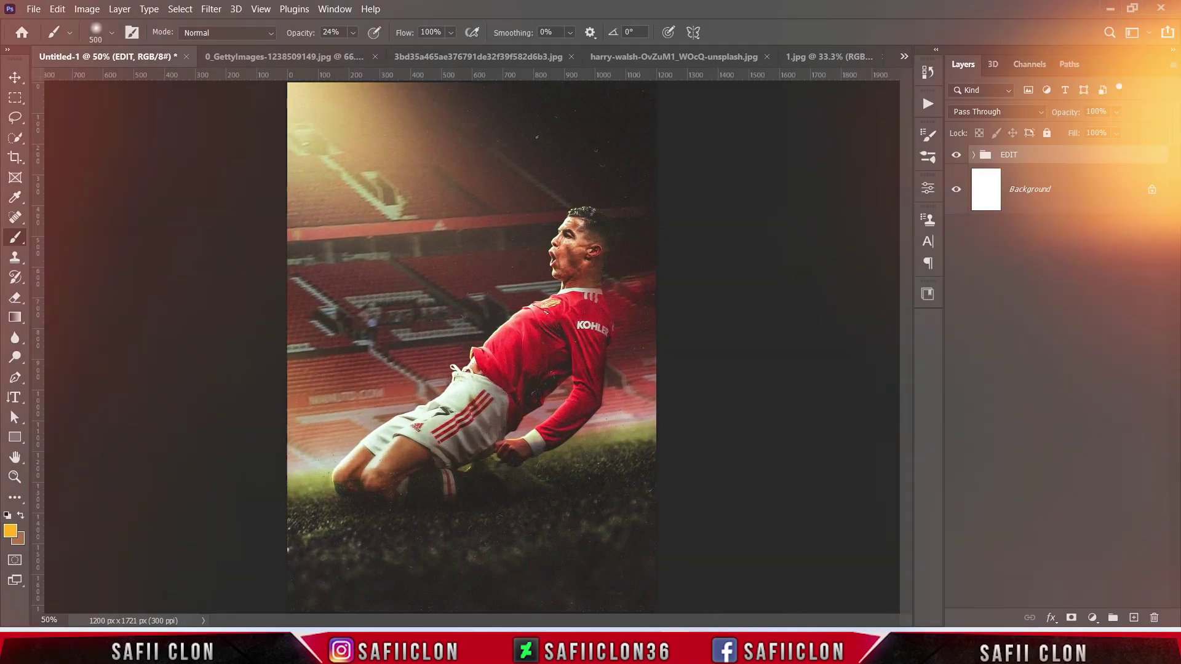